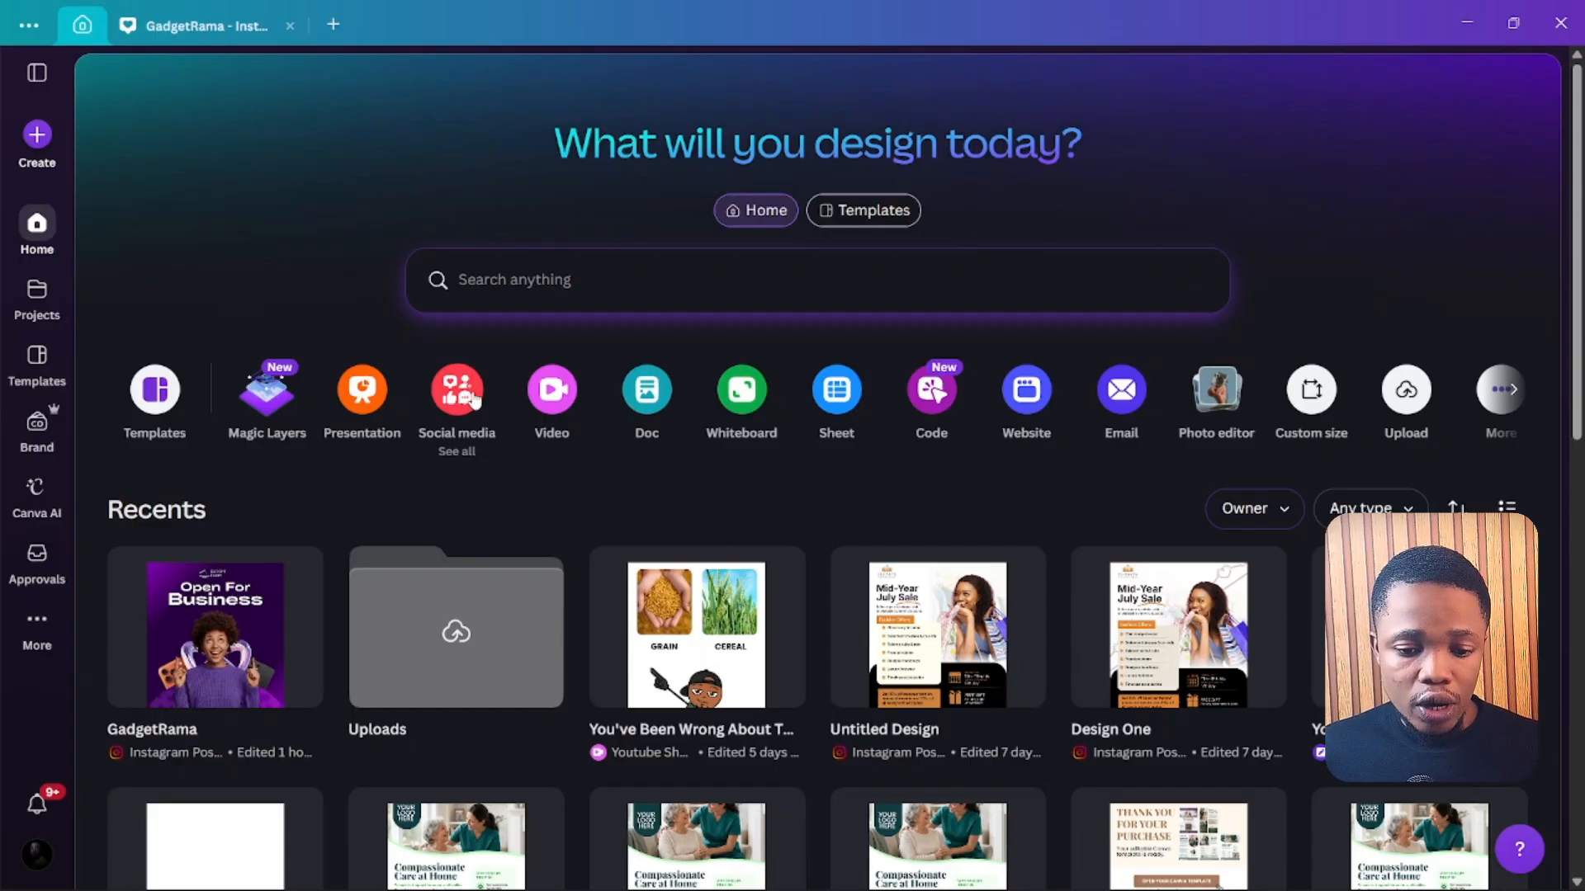
Create a new blank Instagram Post (4:5) design from the social media formats.
click(446, 385)
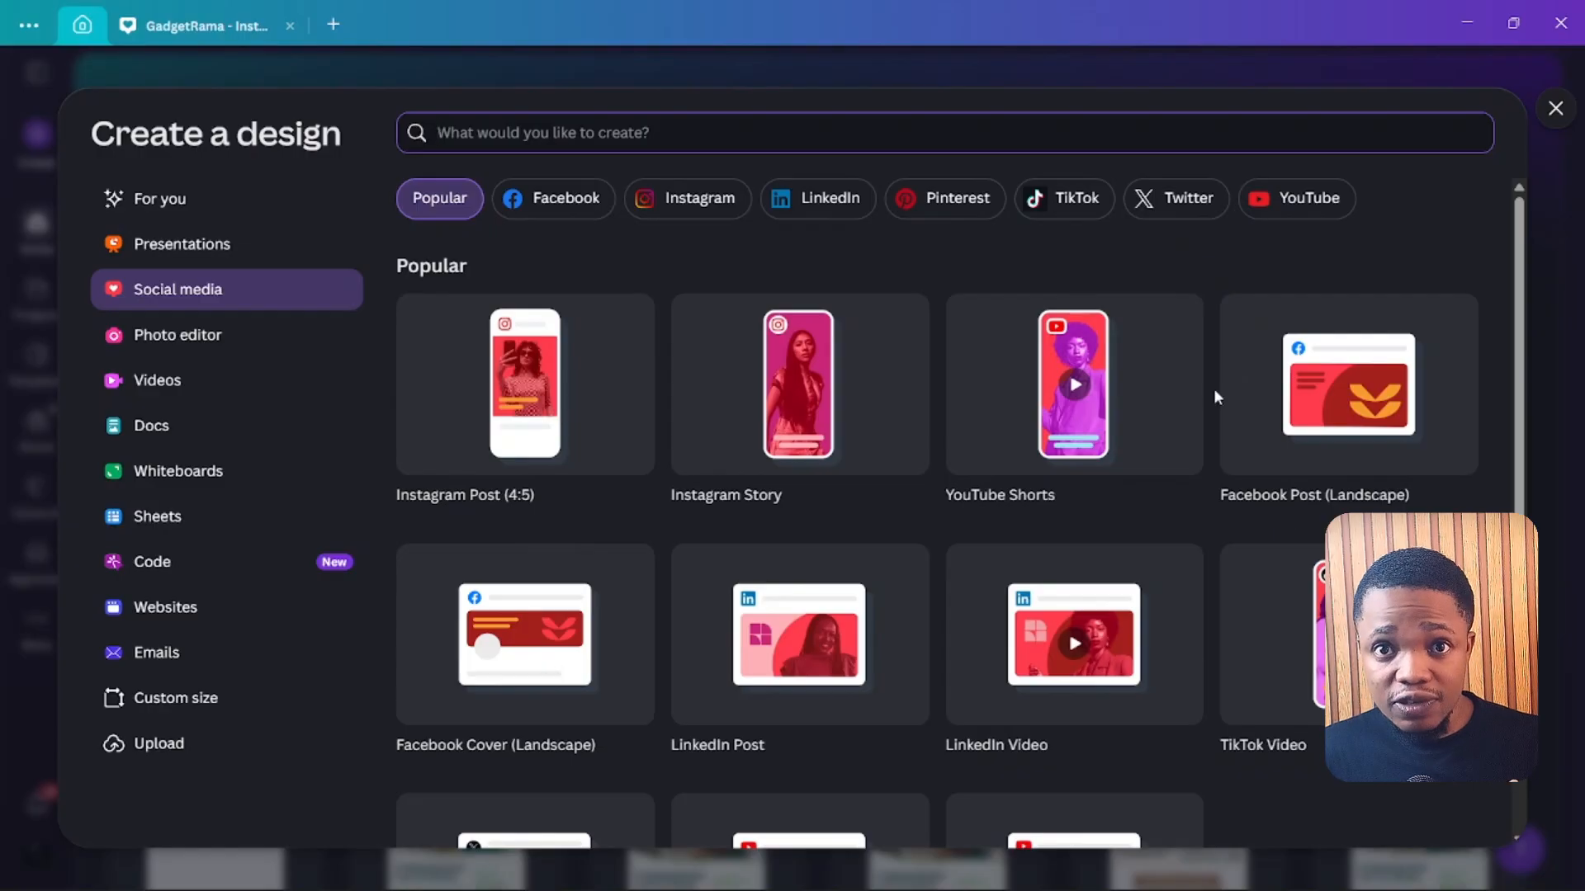
click(568, 399)
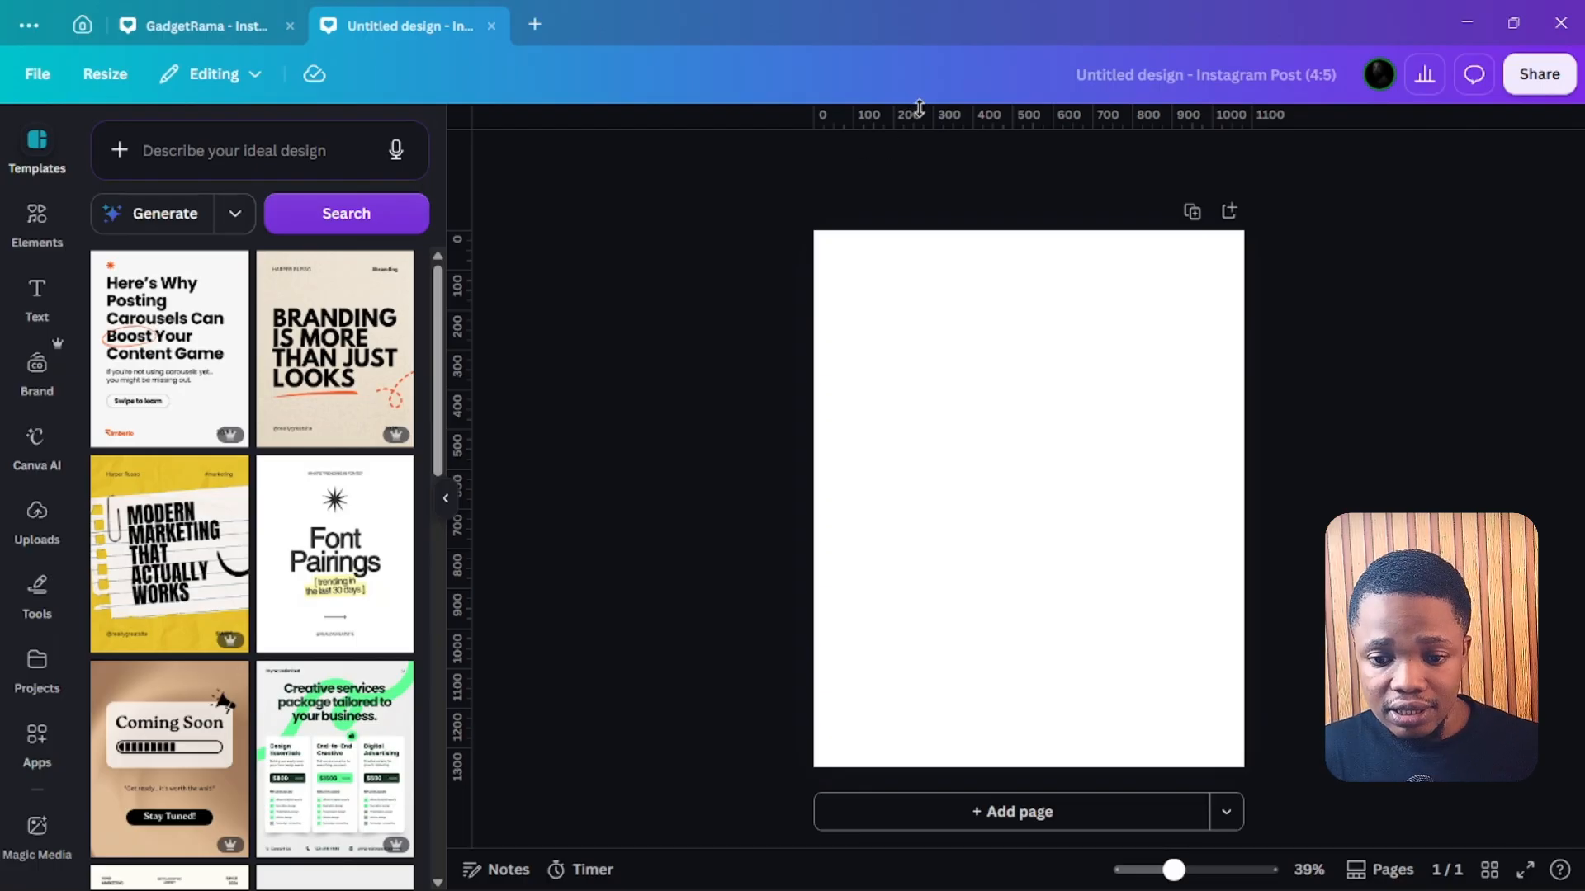
Add two horizontal and two vertical ruler guides as margins about 50 px inside each edge of the page.
drag(931, 156, 976, 251)
drag(990, 115, 1055, 749)
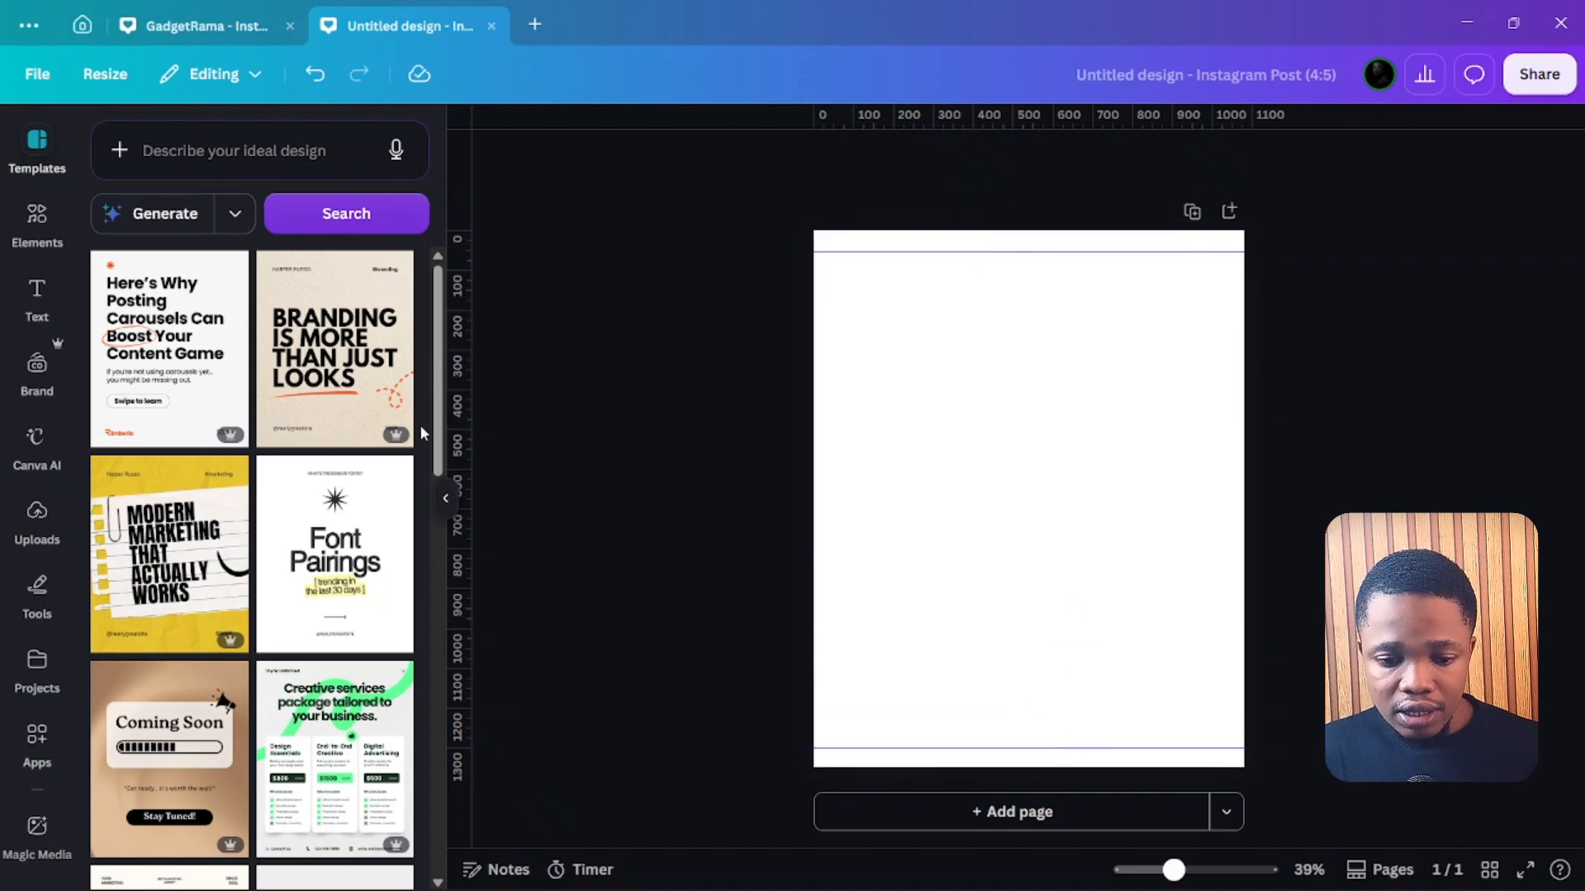
drag(472, 420, 836, 449)
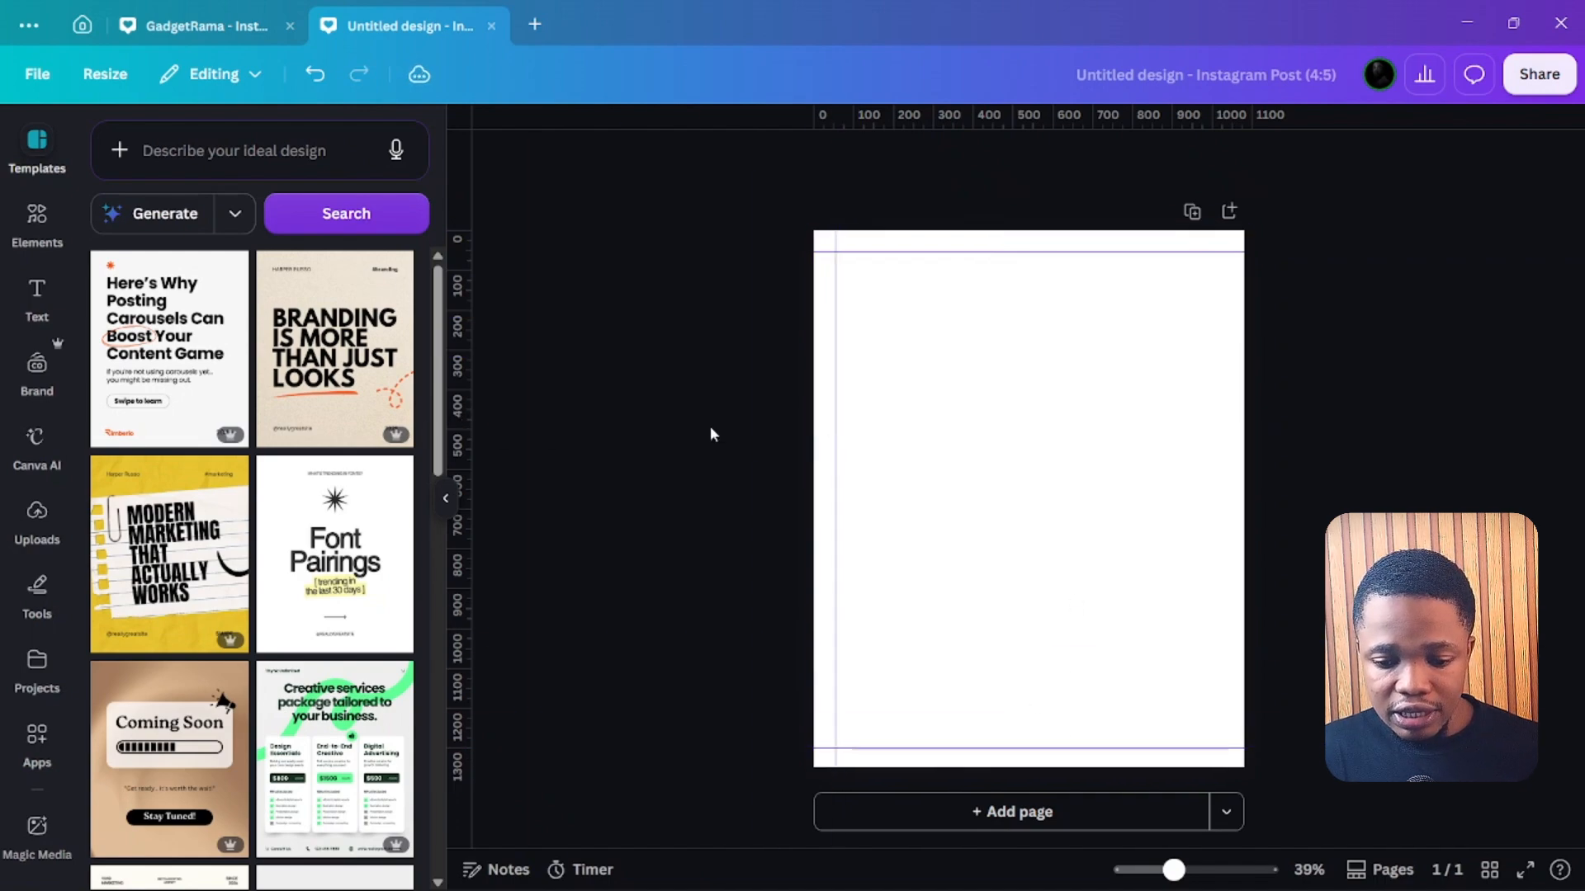
drag(468, 400, 1222, 421)
click(882, 382)
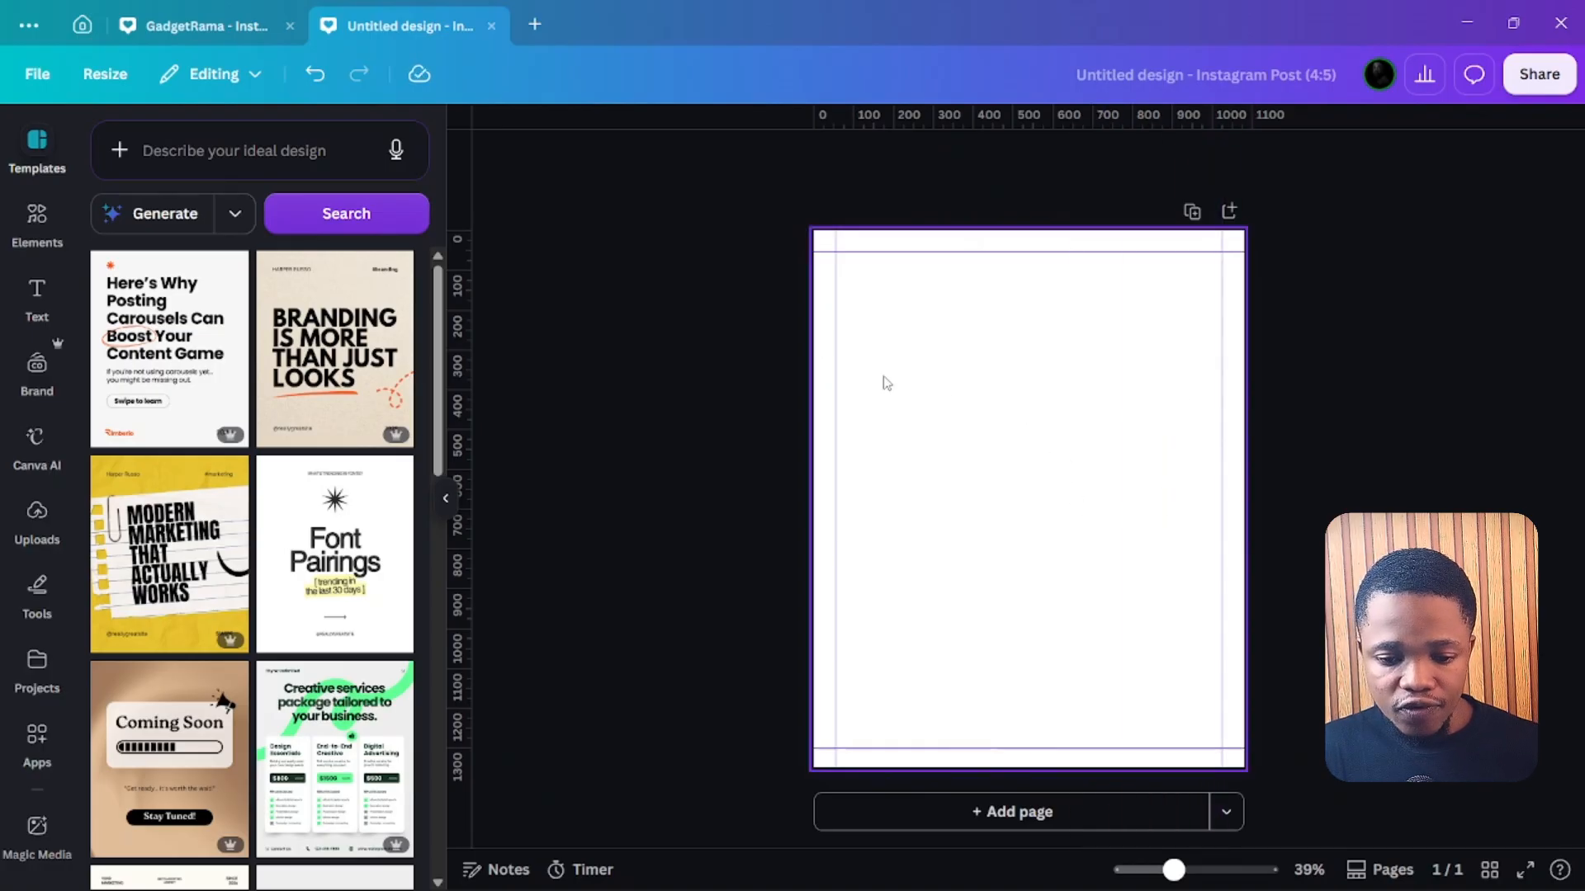
Examine the page's guide options and the design settings for showing, adding and locking rulers and guides.
right_click(912, 360)
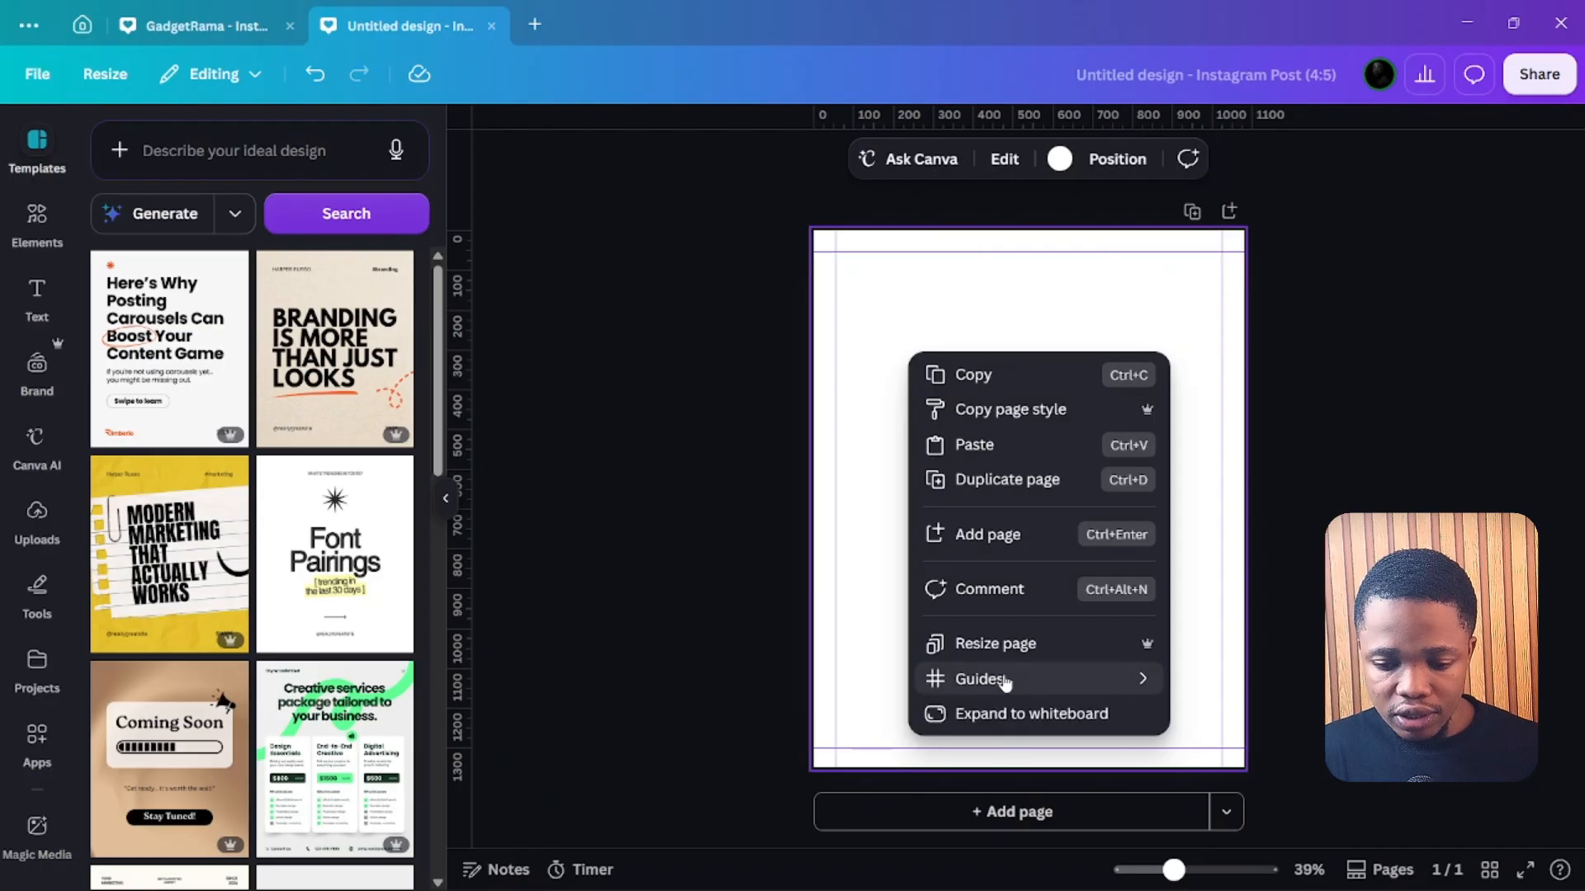
mouse_move(1006, 684)
click(1236, 784)
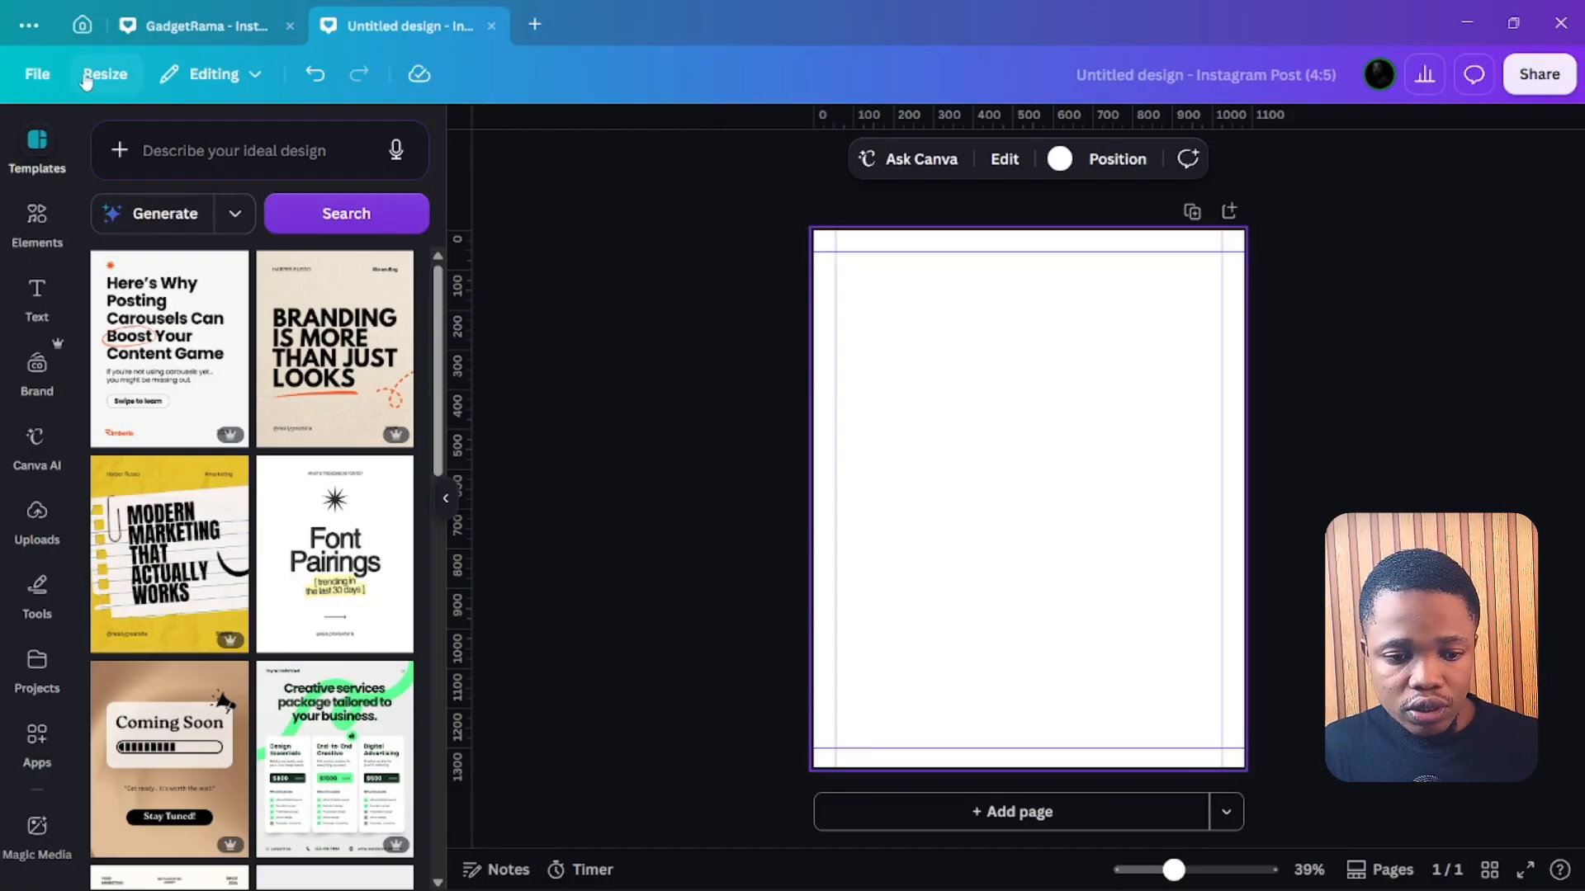
click(37, 75)
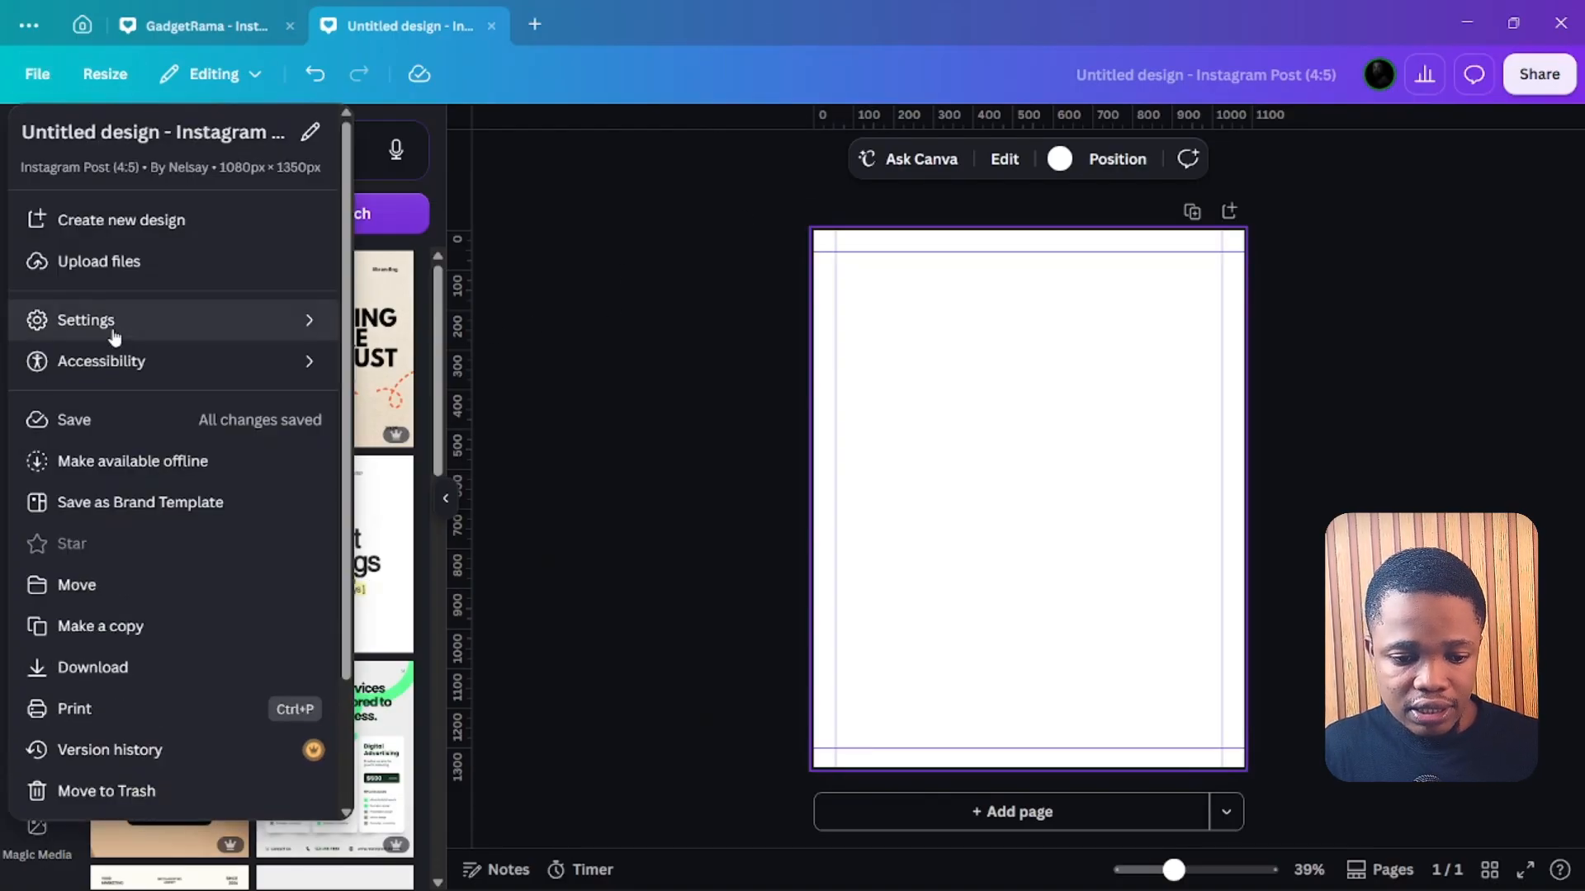
mouse_move(116, 330)
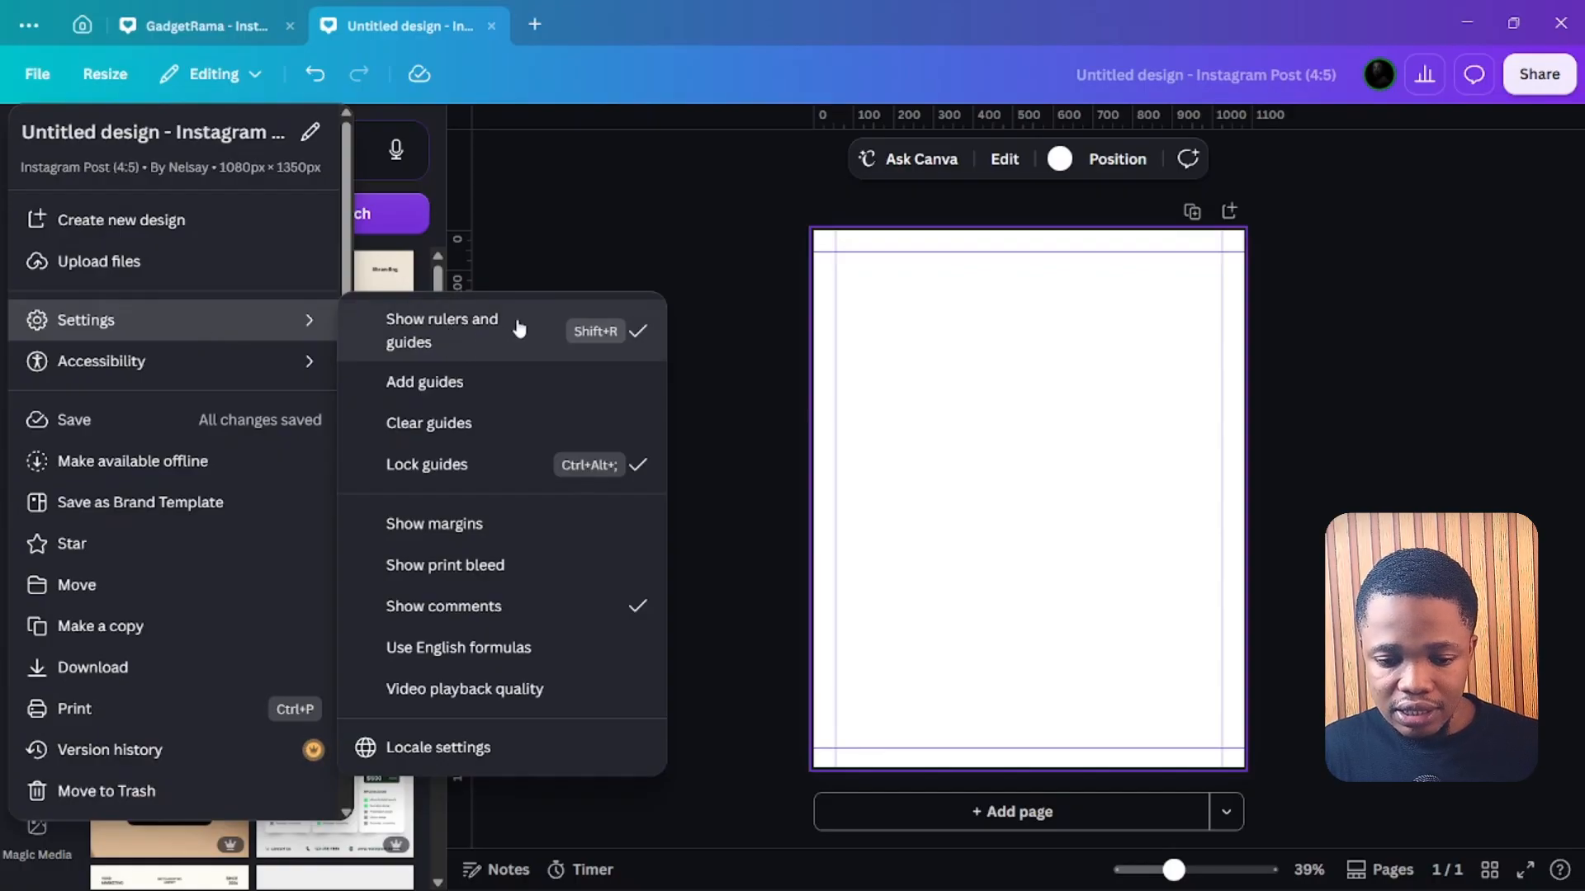
click(923, 327)
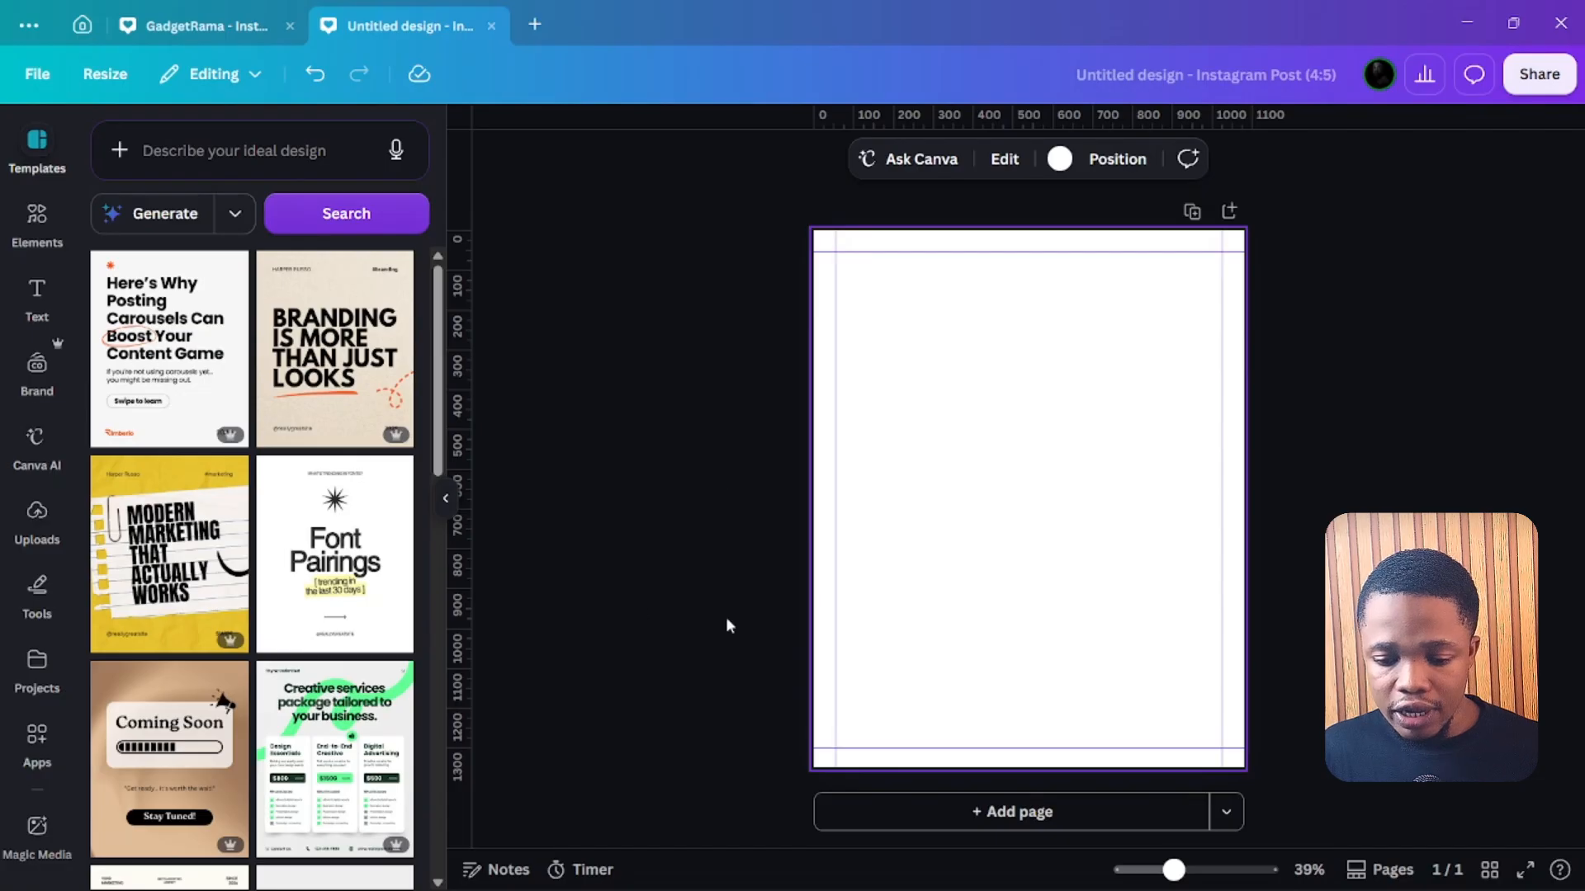
click(36, 216)
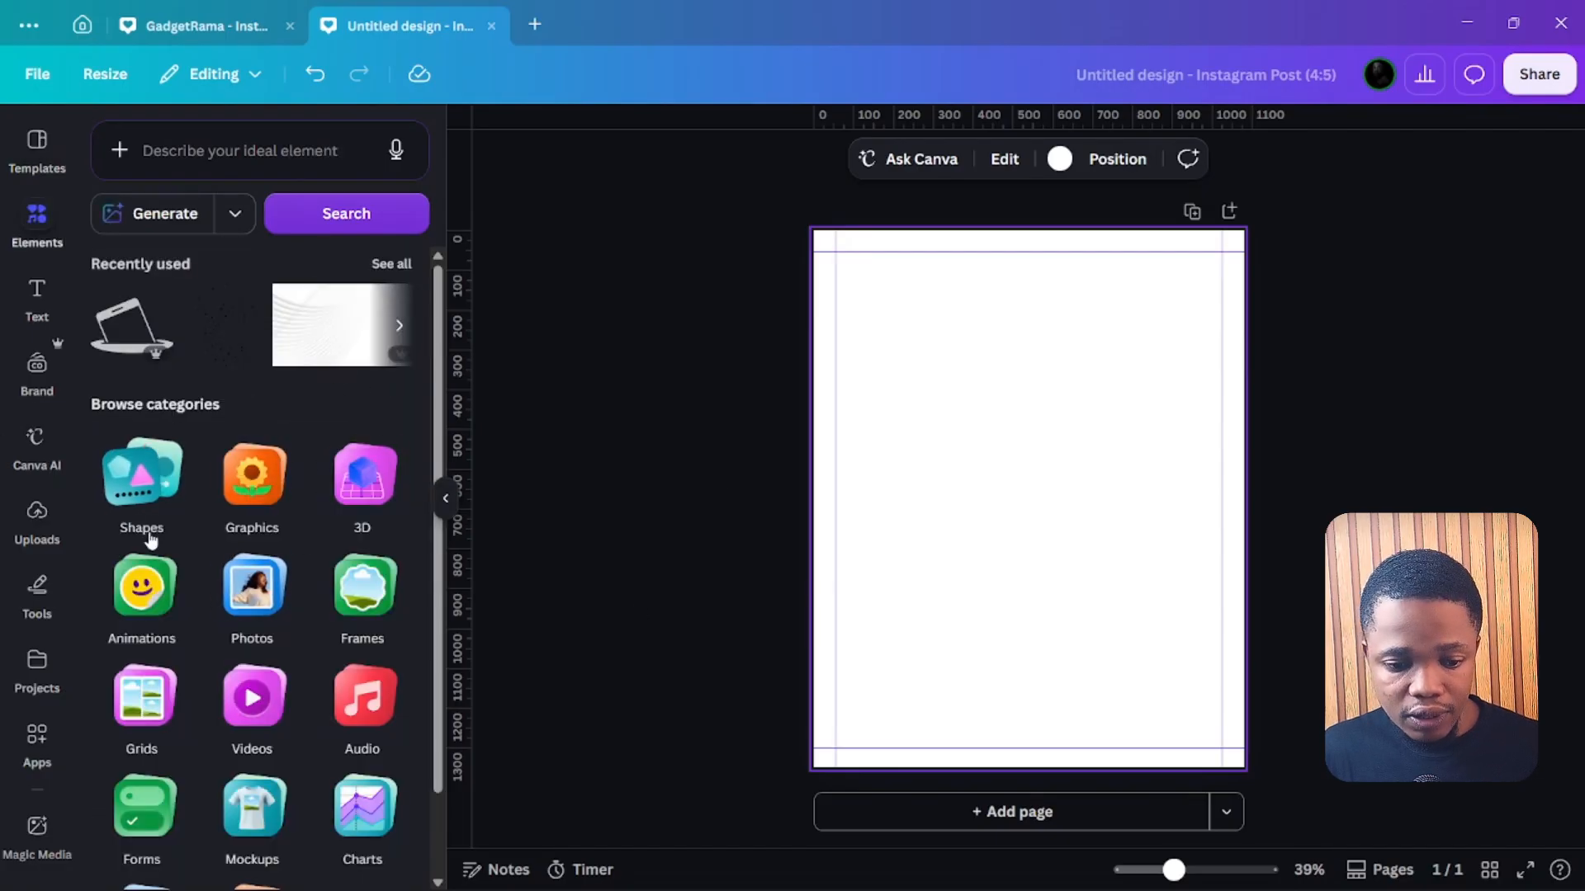
click(162, 495)
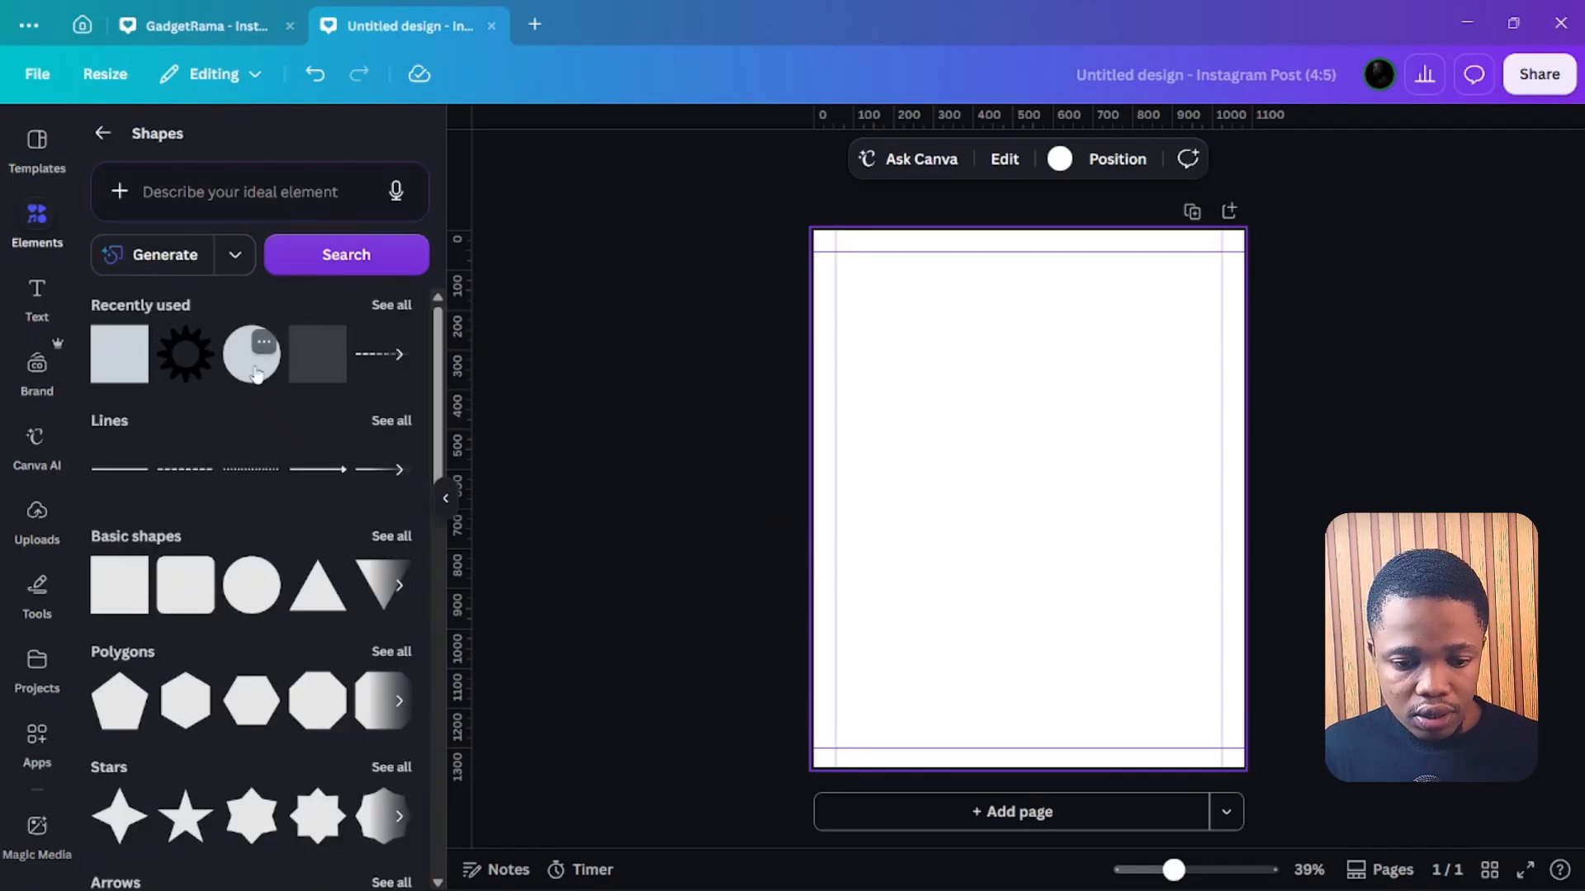
click(256, 374)
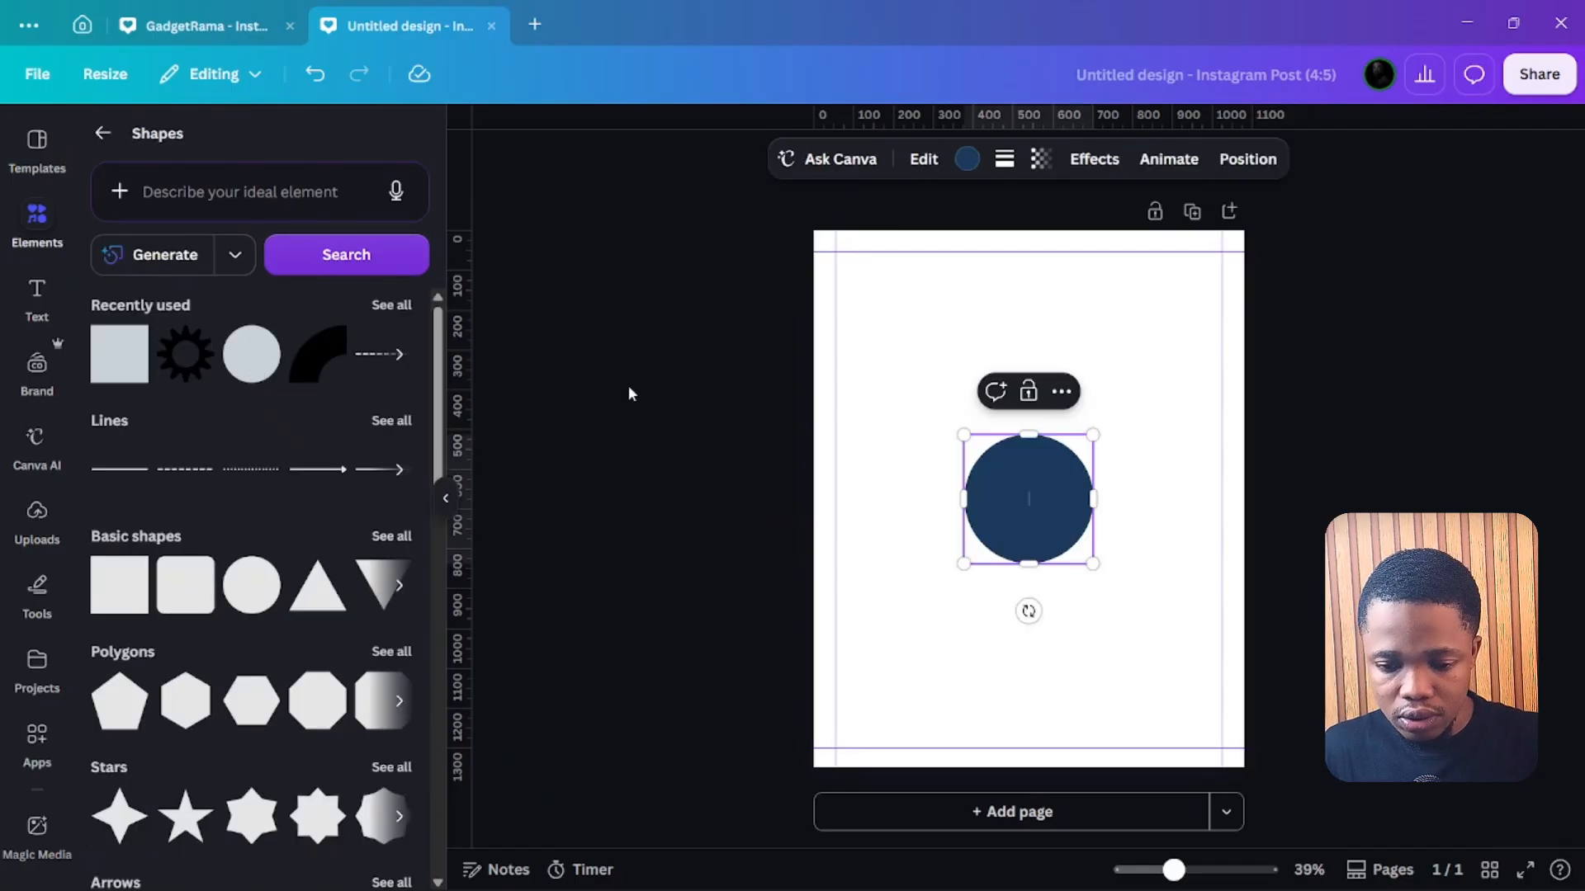
click(848, 513)
click(1001, 511)
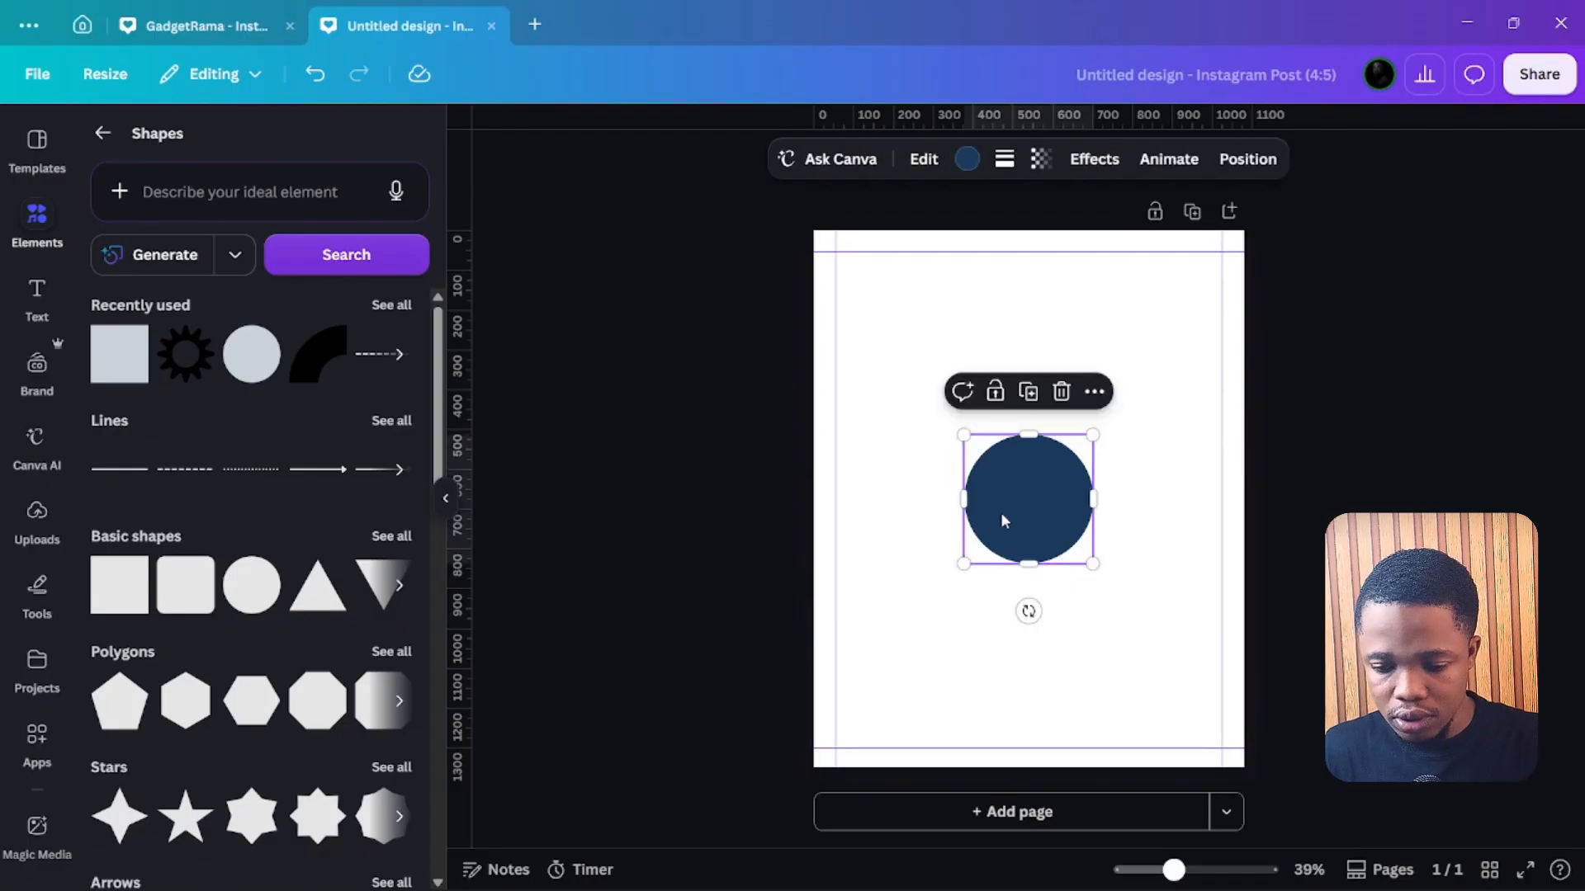
key(Delete)
scroll(91, 384, down, 2)
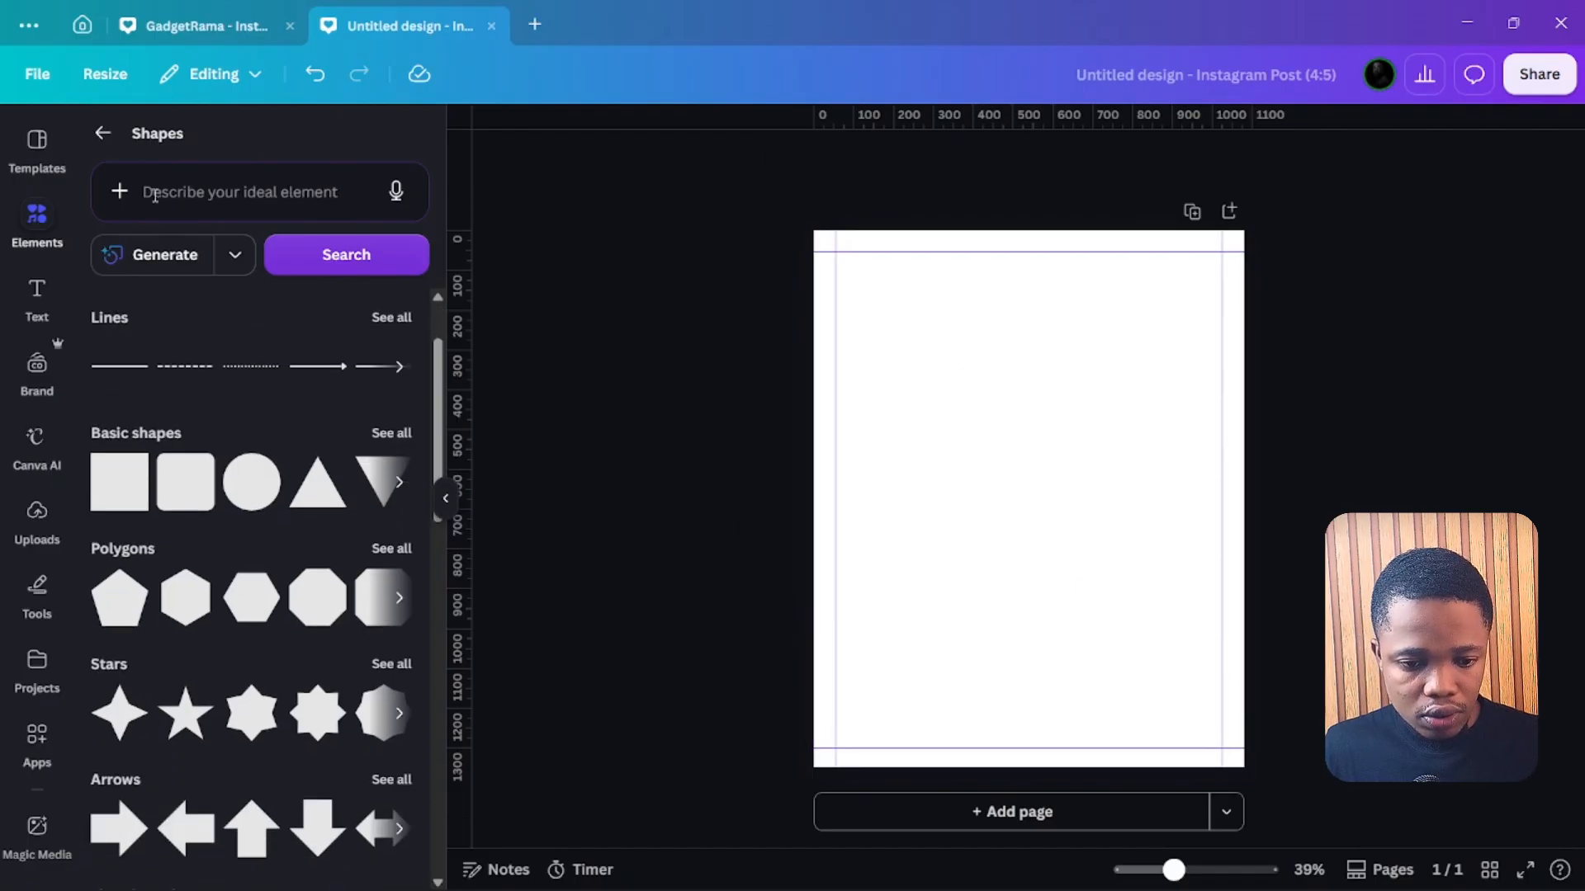
click(103, 133)
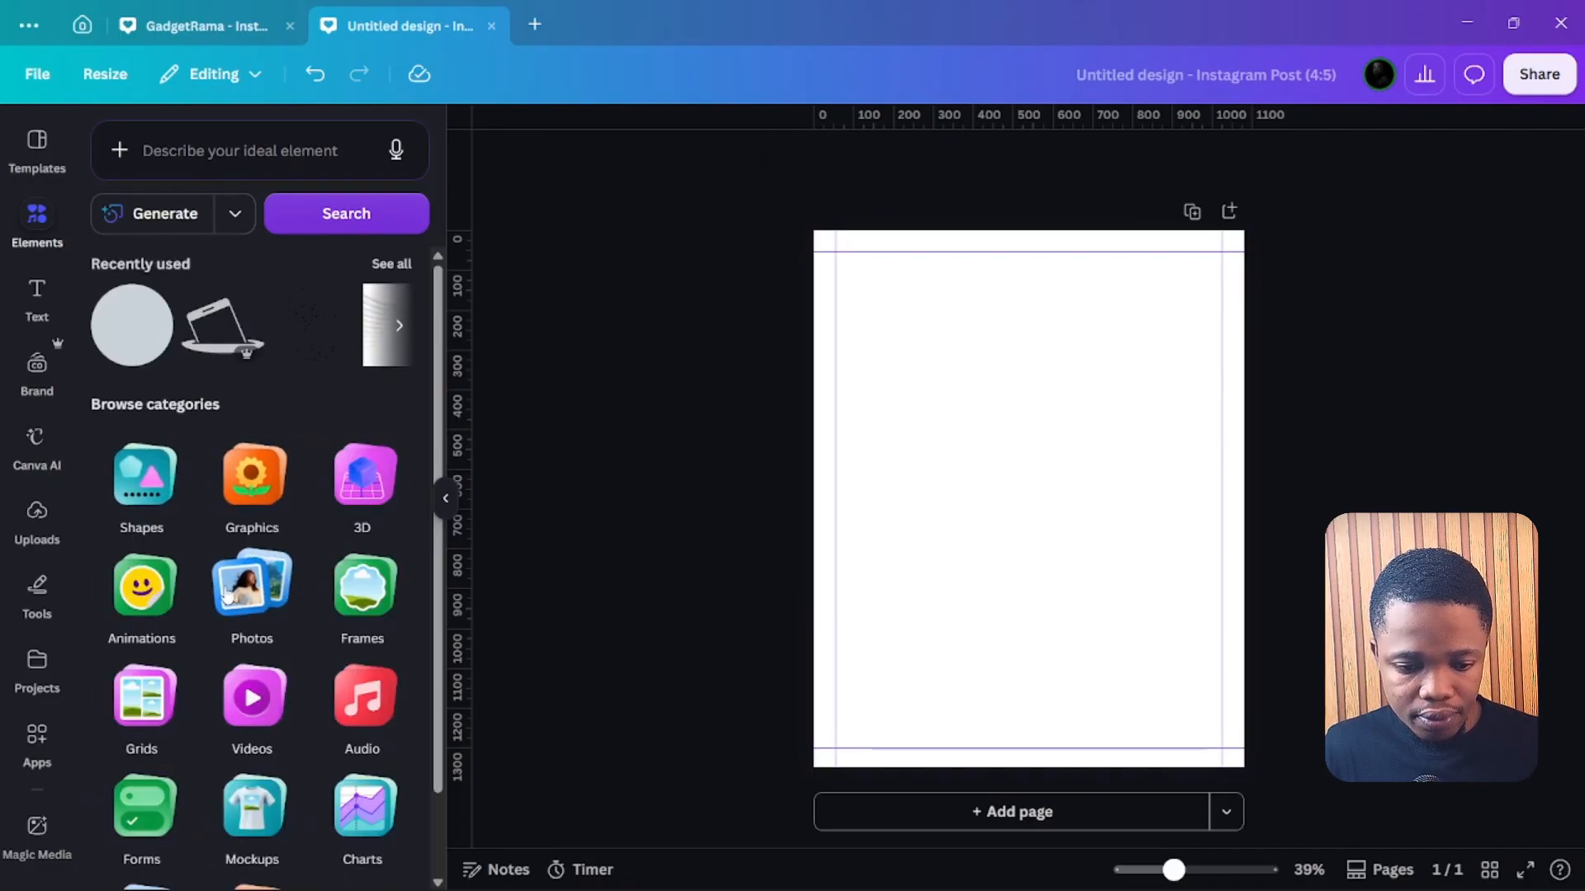
Insert a circular frame and stretch it into a wide ellipse across the lower part of the page.
scroll(236, 718, down, 1)
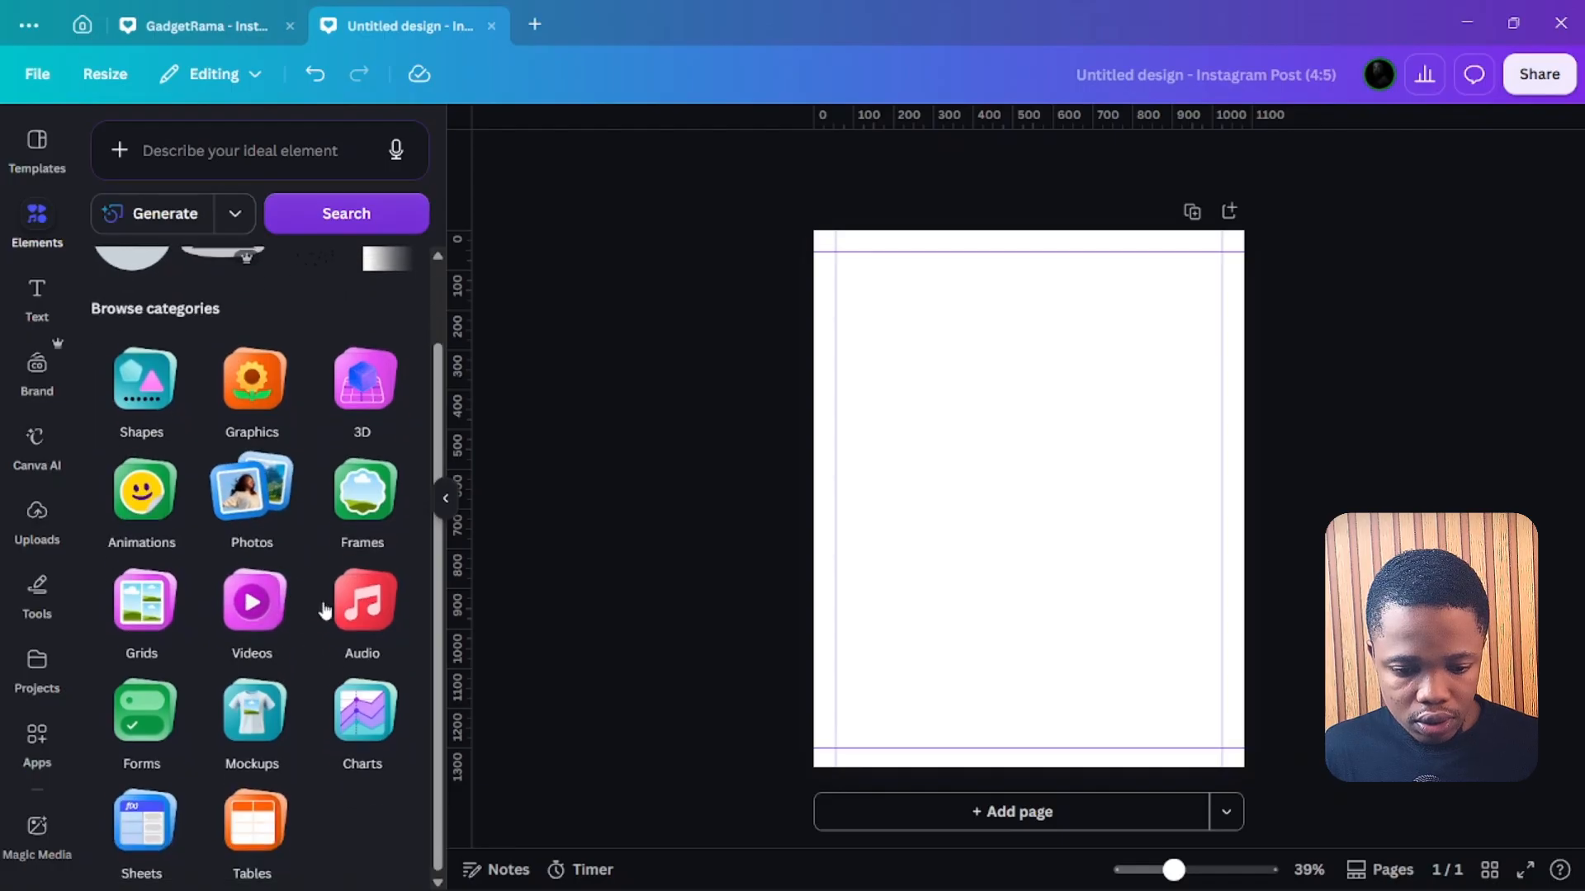
click(369, 503)
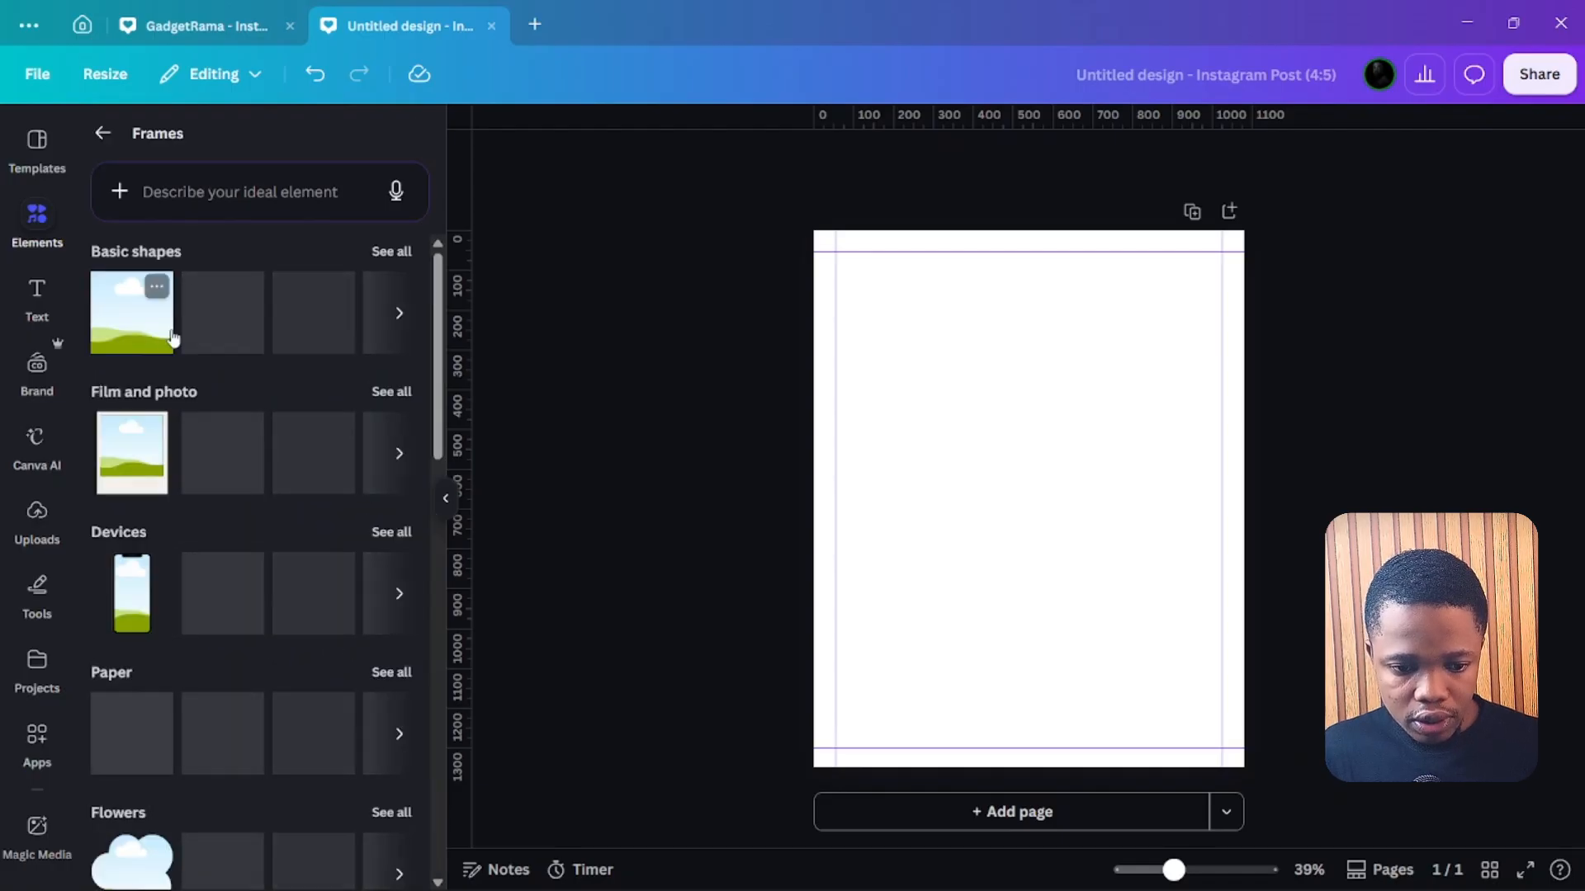
click(314, 312)
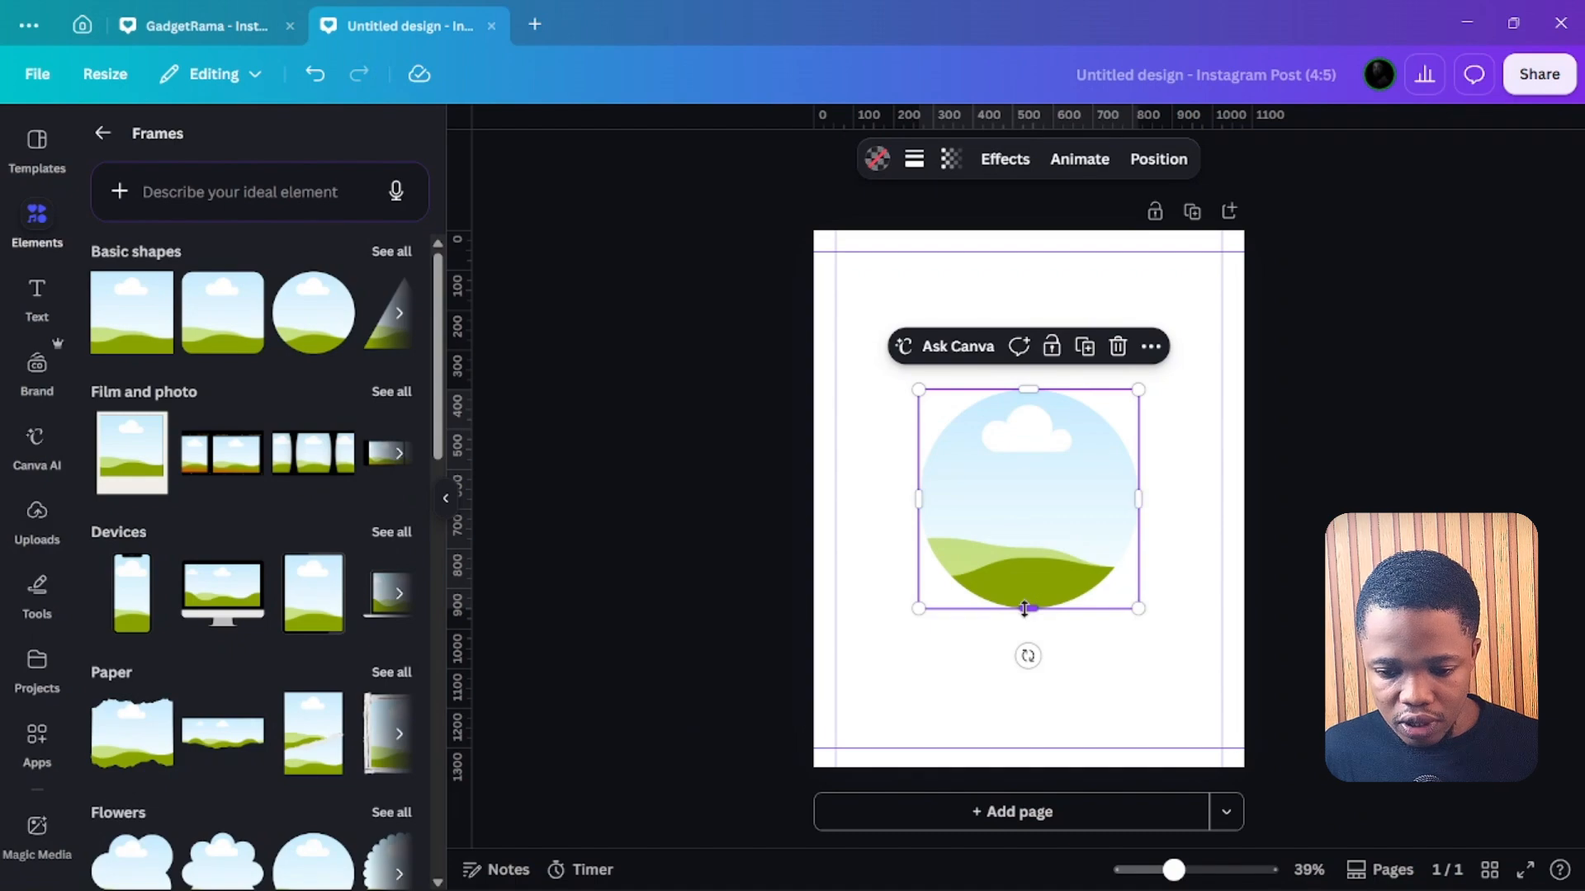
drag(1028, 609, 927, 647)
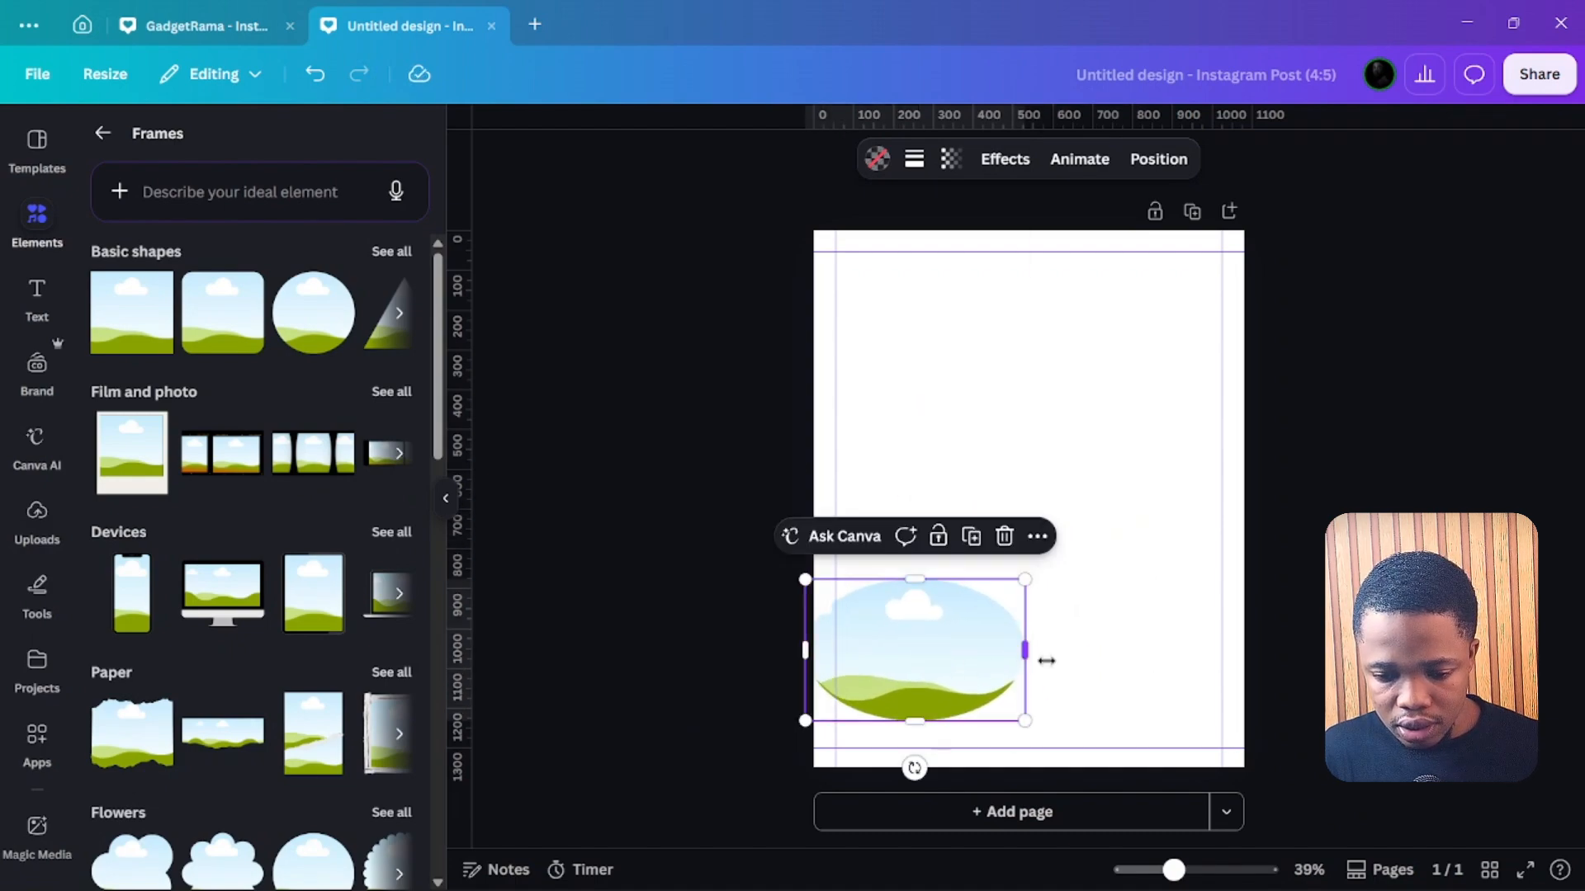
drag(1032, 652, 1105, 712)
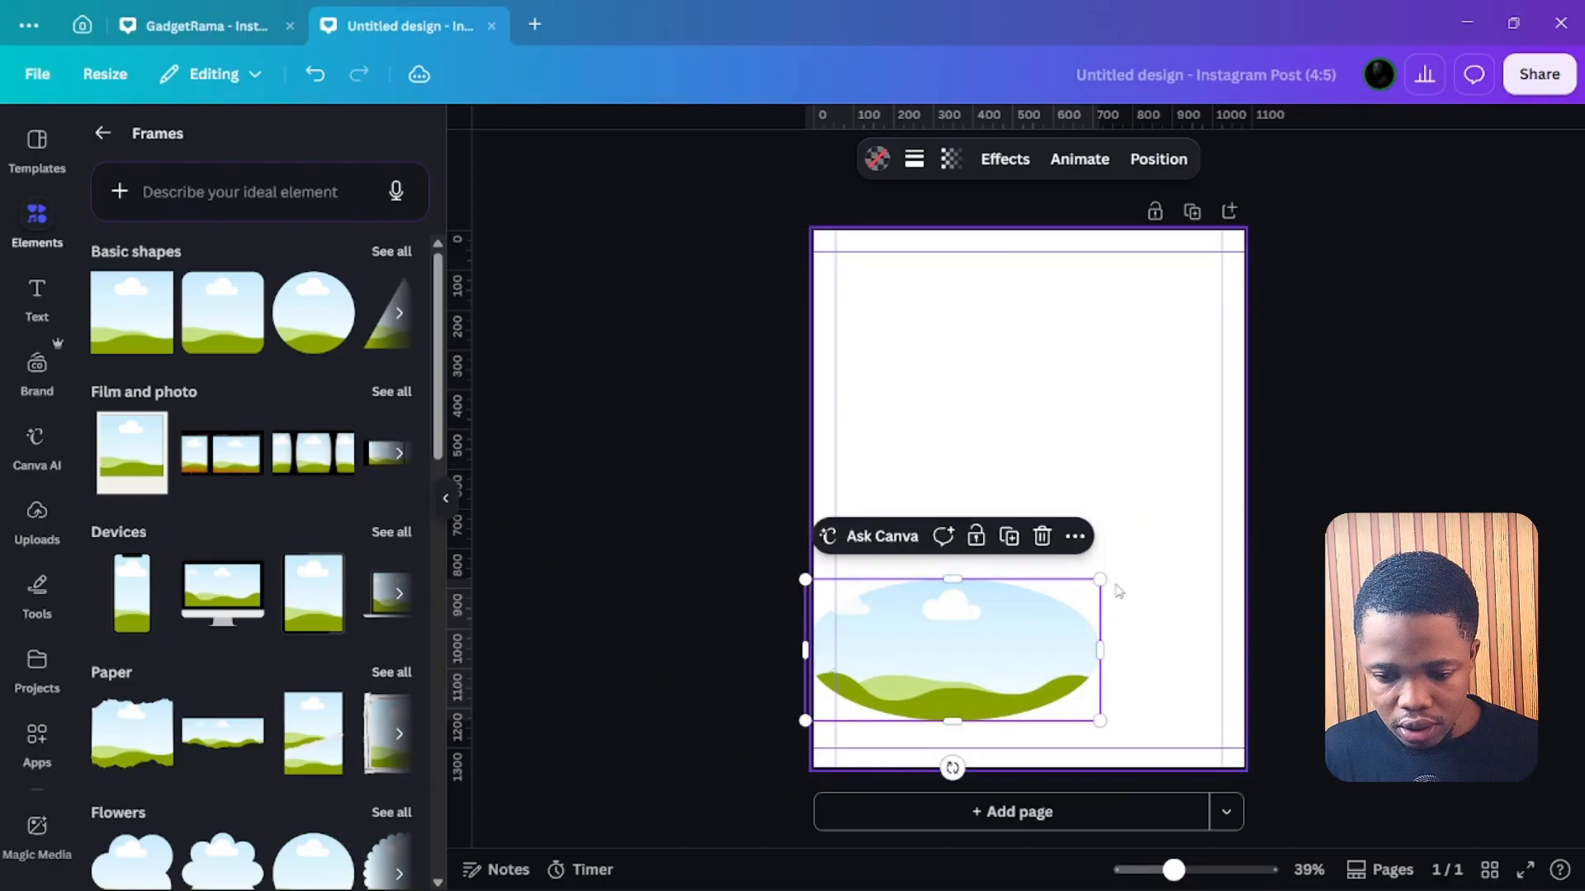
drag(1104, 582, 1210, 483)
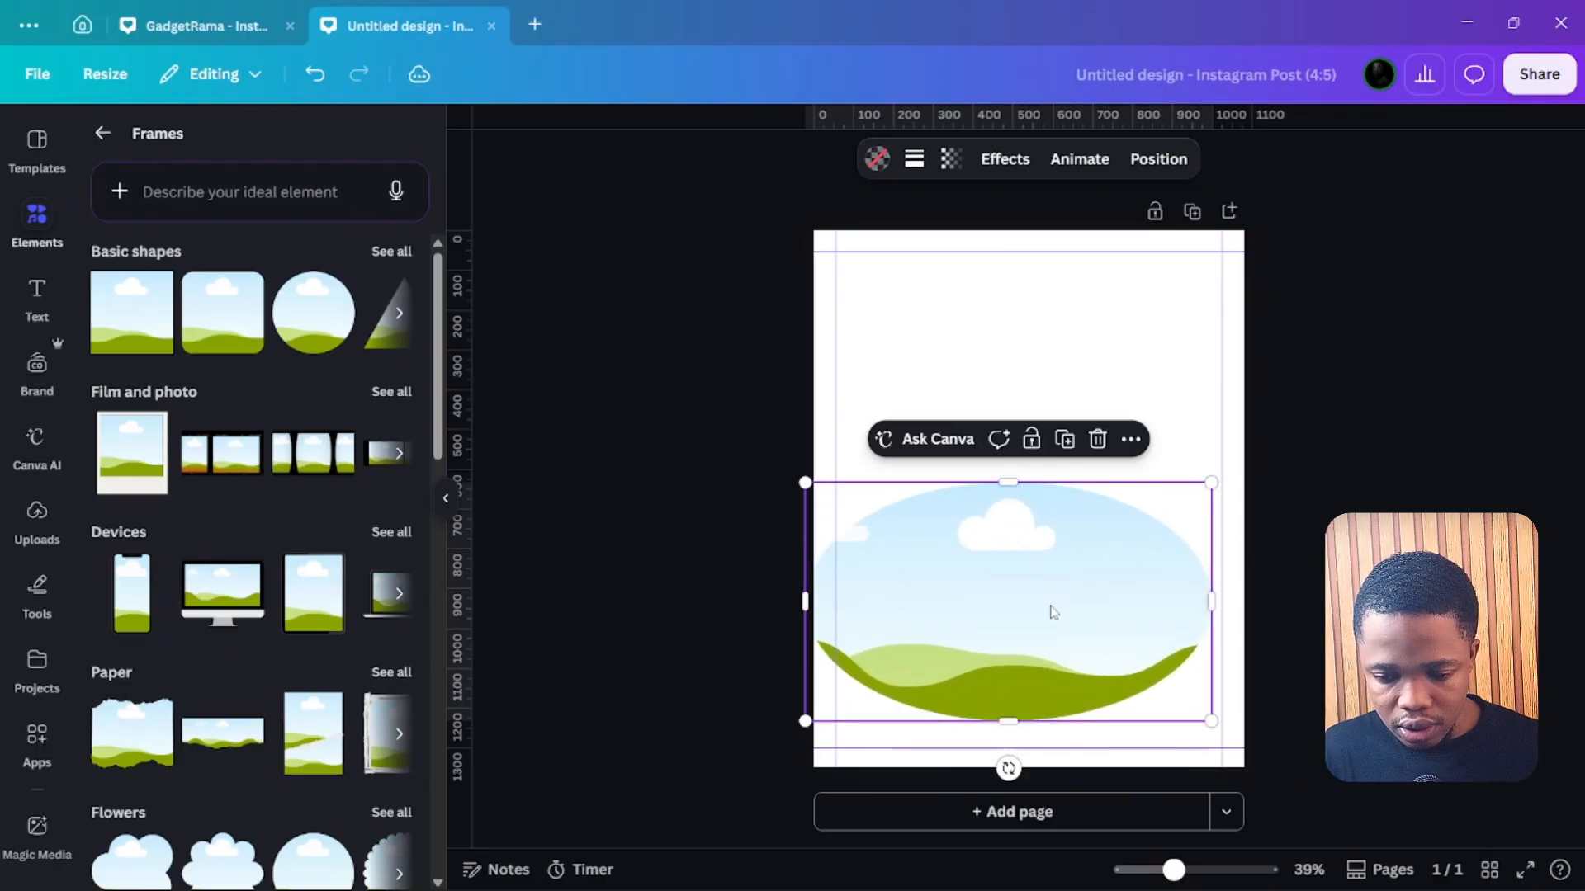
drag(992, 725, 997, 771)
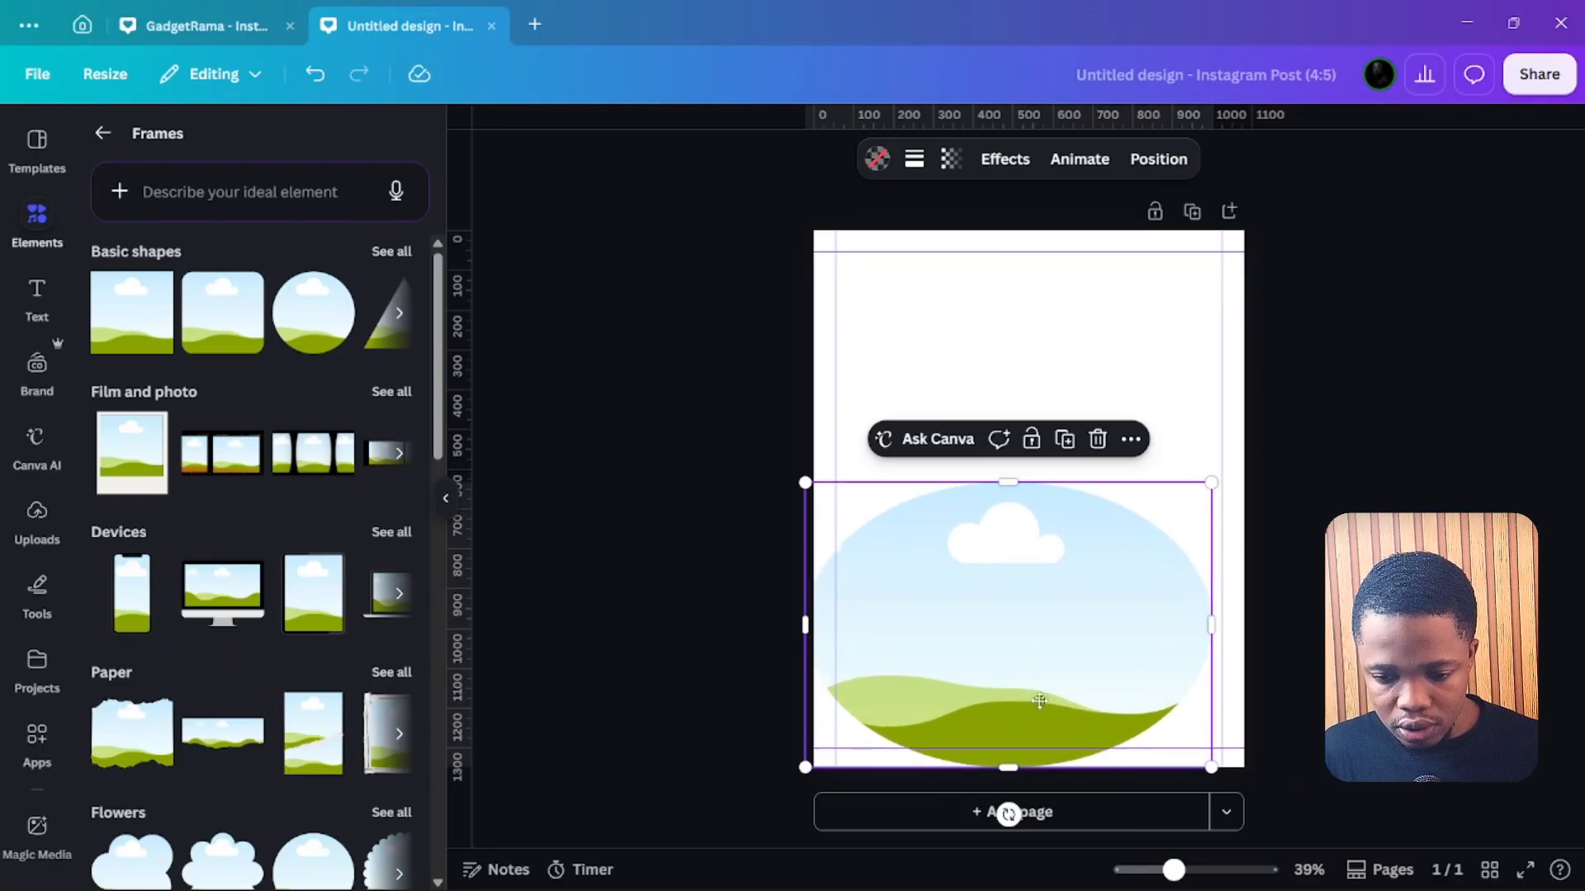
Enlarge the elliptical frame to the full page width and lower it so its upper part forms a dome along the page's bottom edge.
drag(1036, 665, 1035, 747)
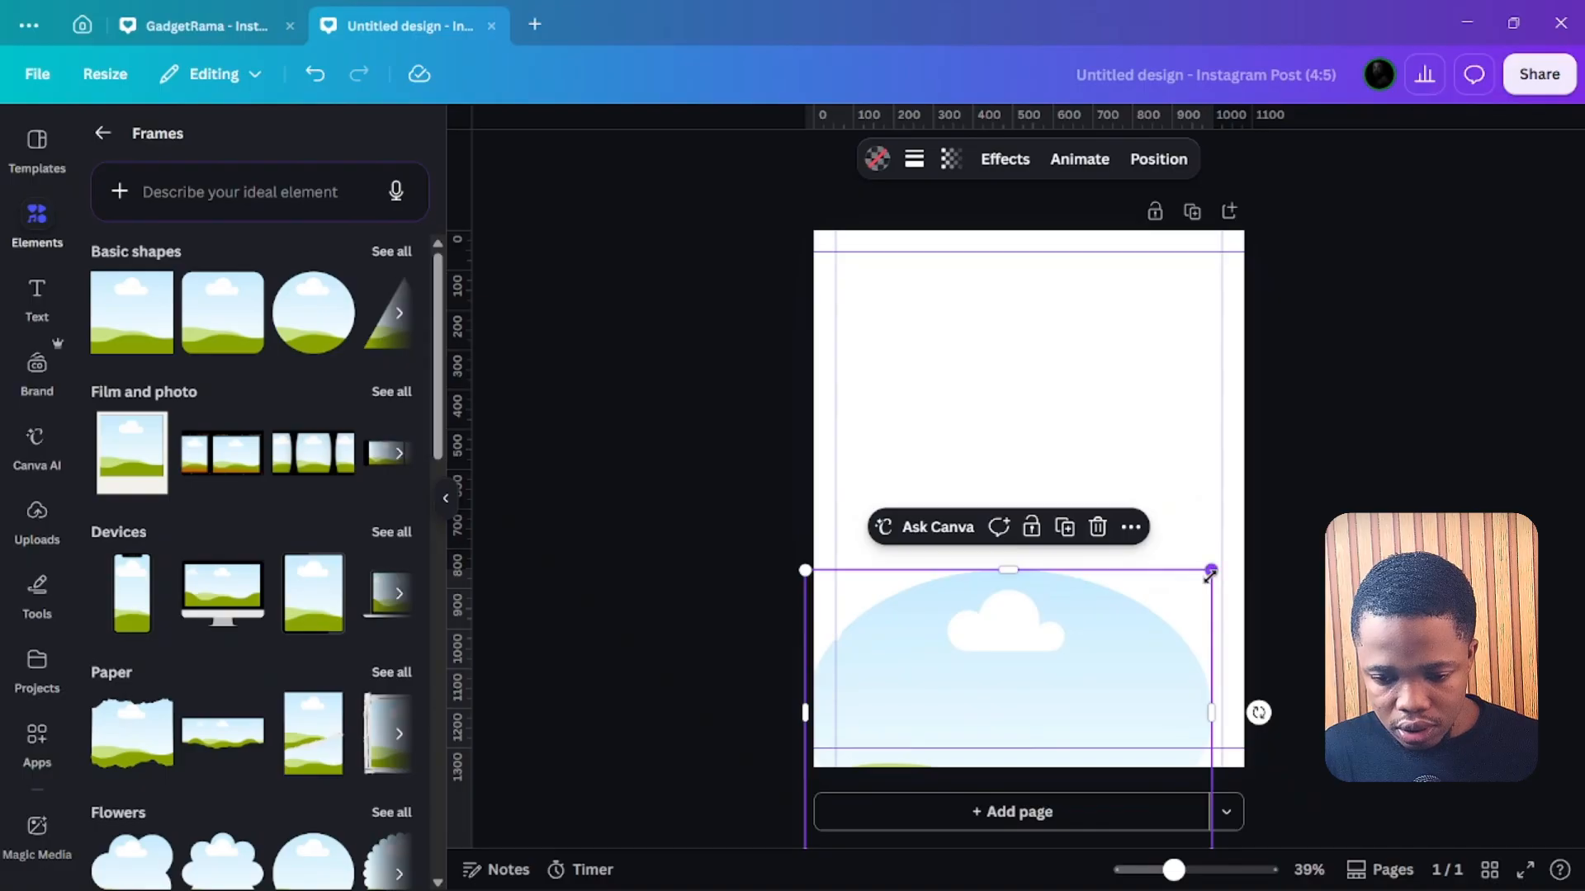
drag(1214, 568, 1251, 520)
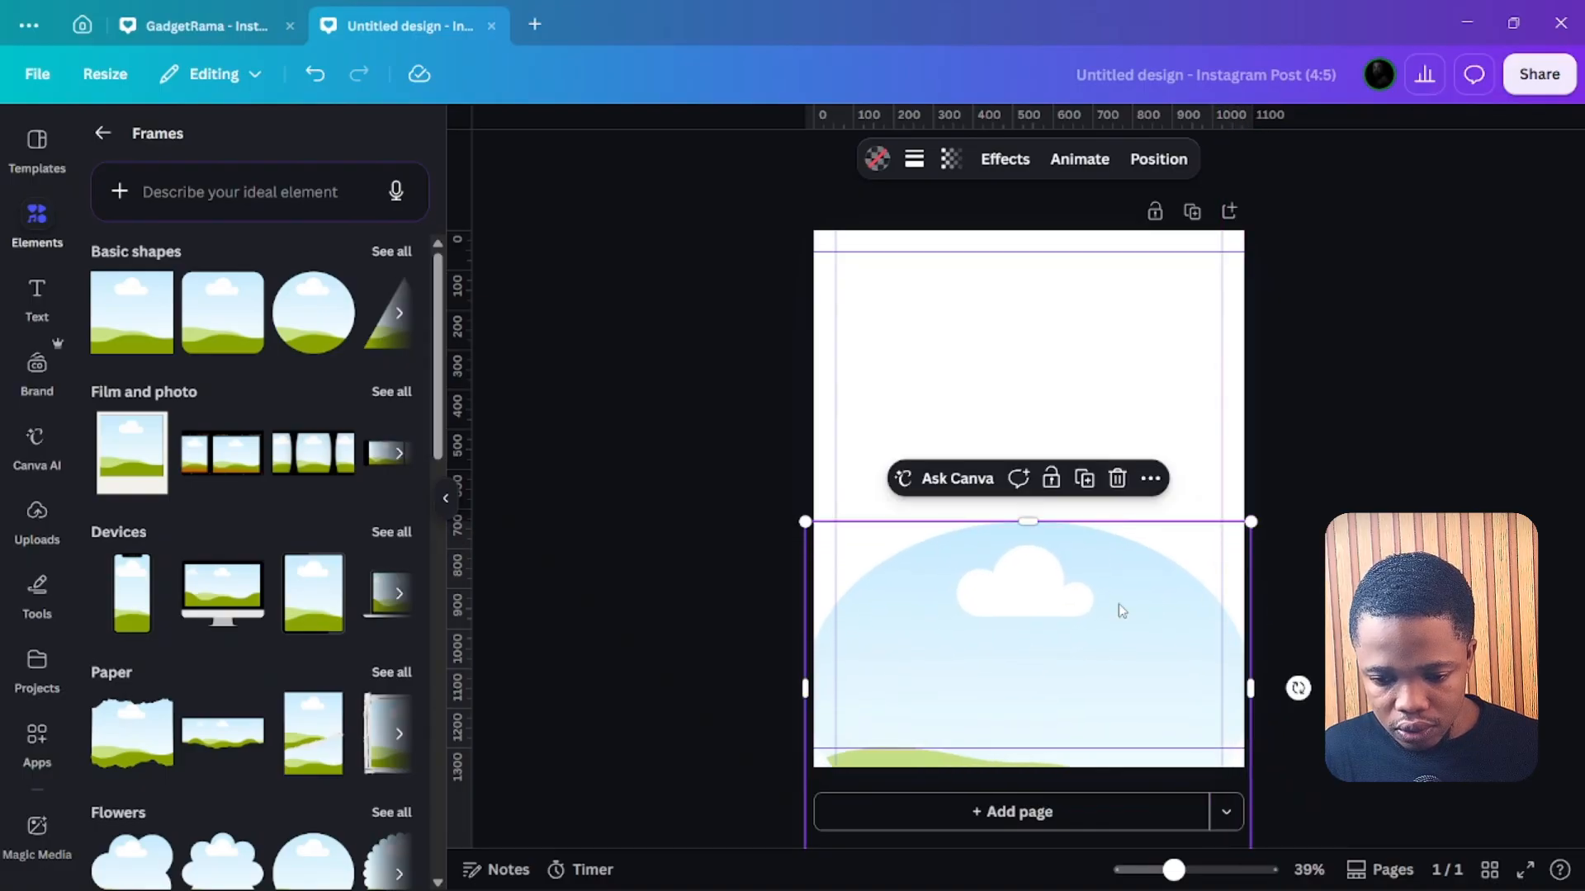
drag(1118, 608, 1106, 675)
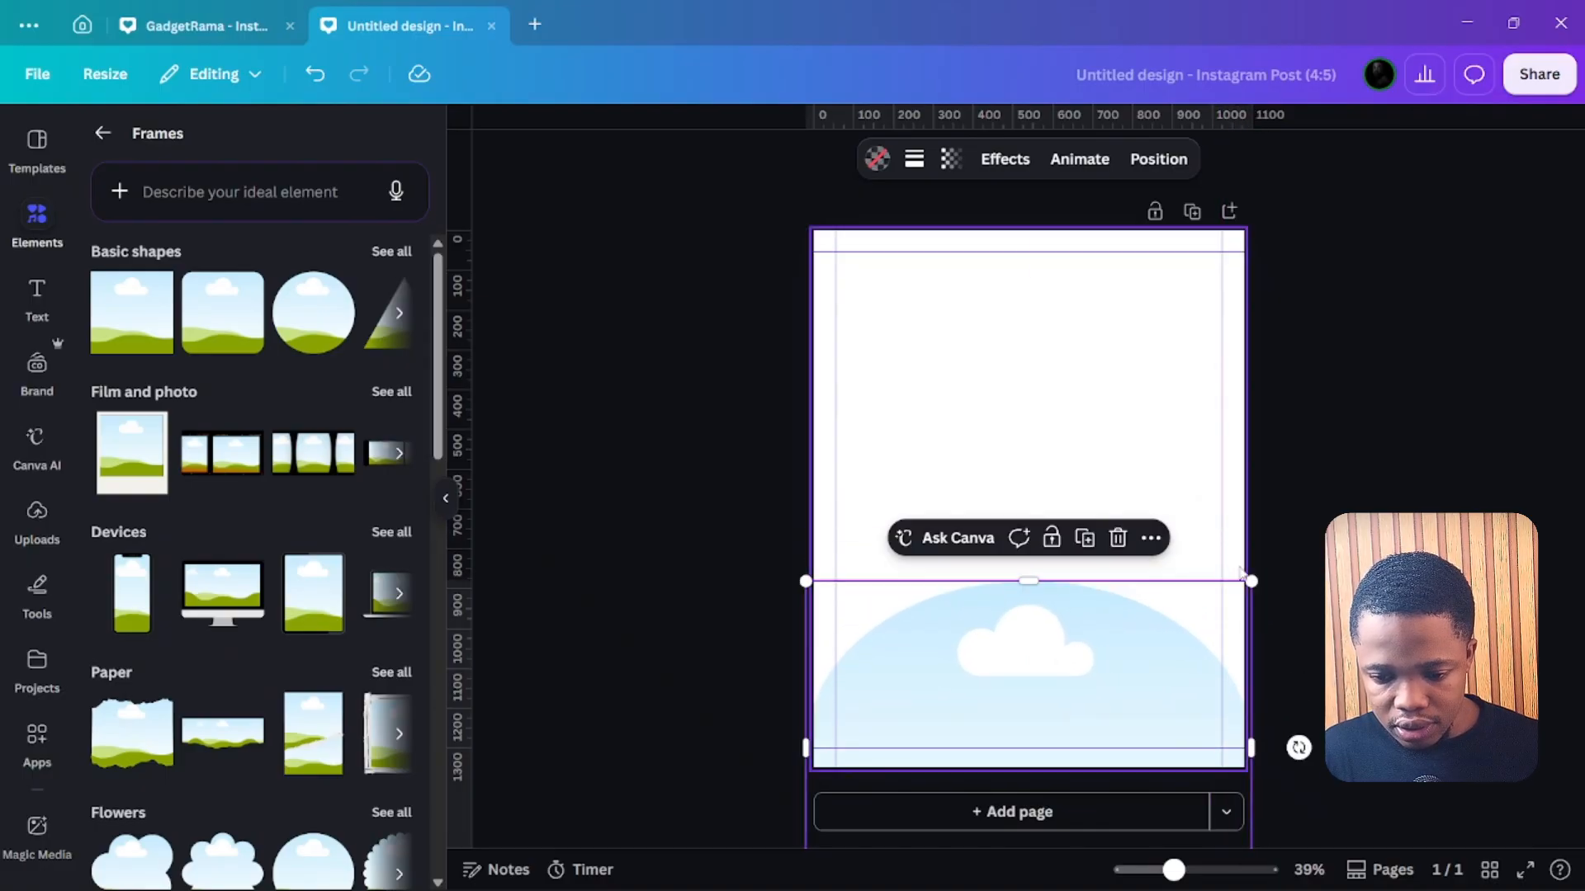
drag(1260, 586, 1249, 591)
drag(1037, 644, 1039, 659)
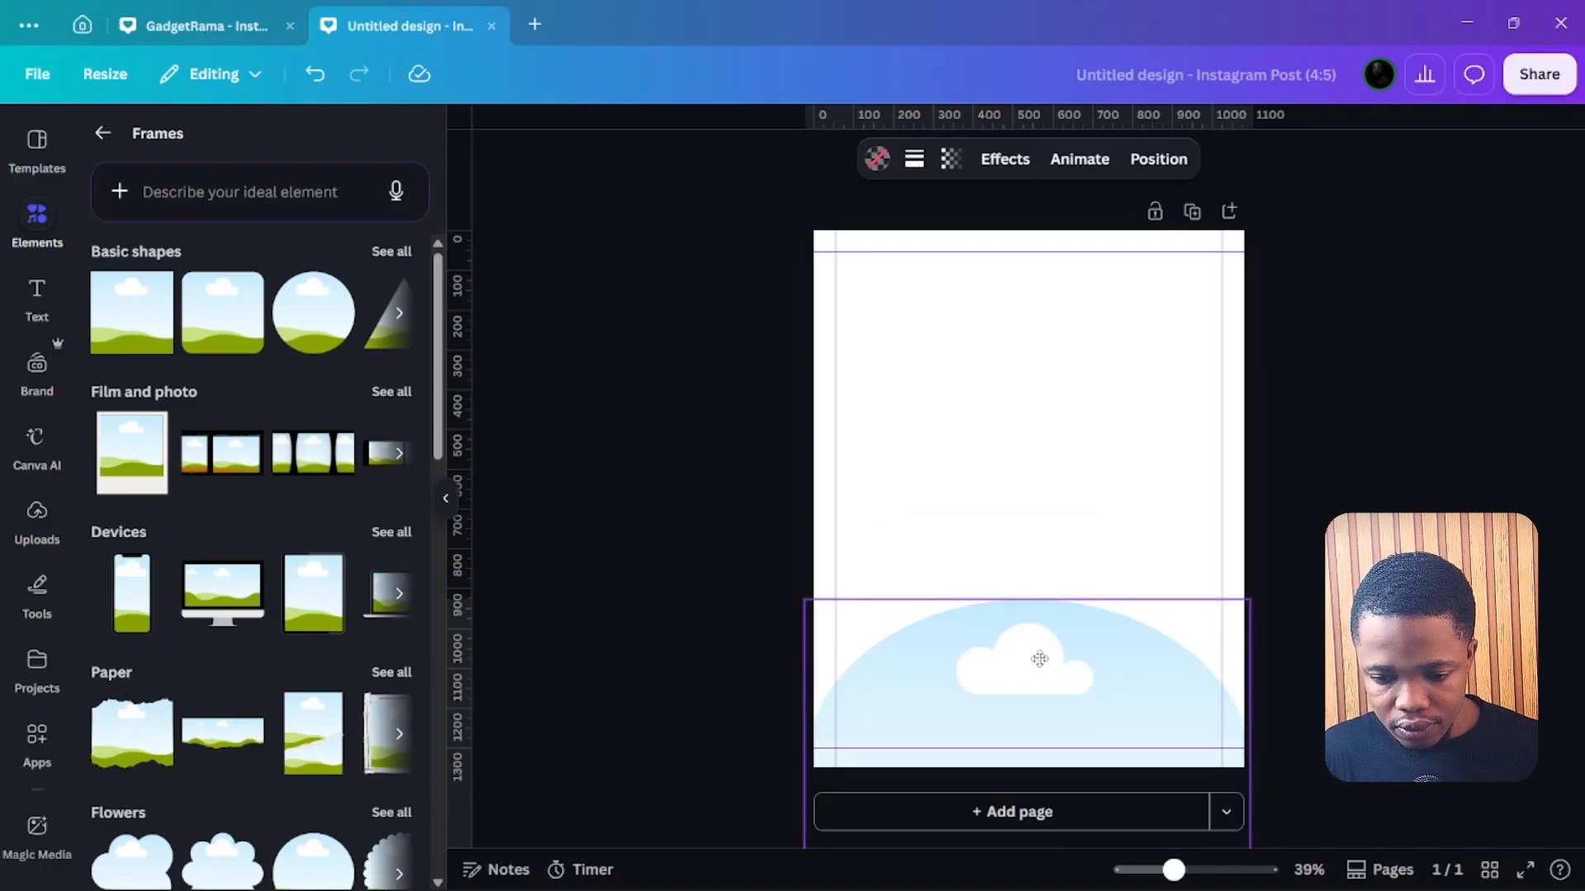
drag(1039, 659, 999, 642)
click(850, 355)
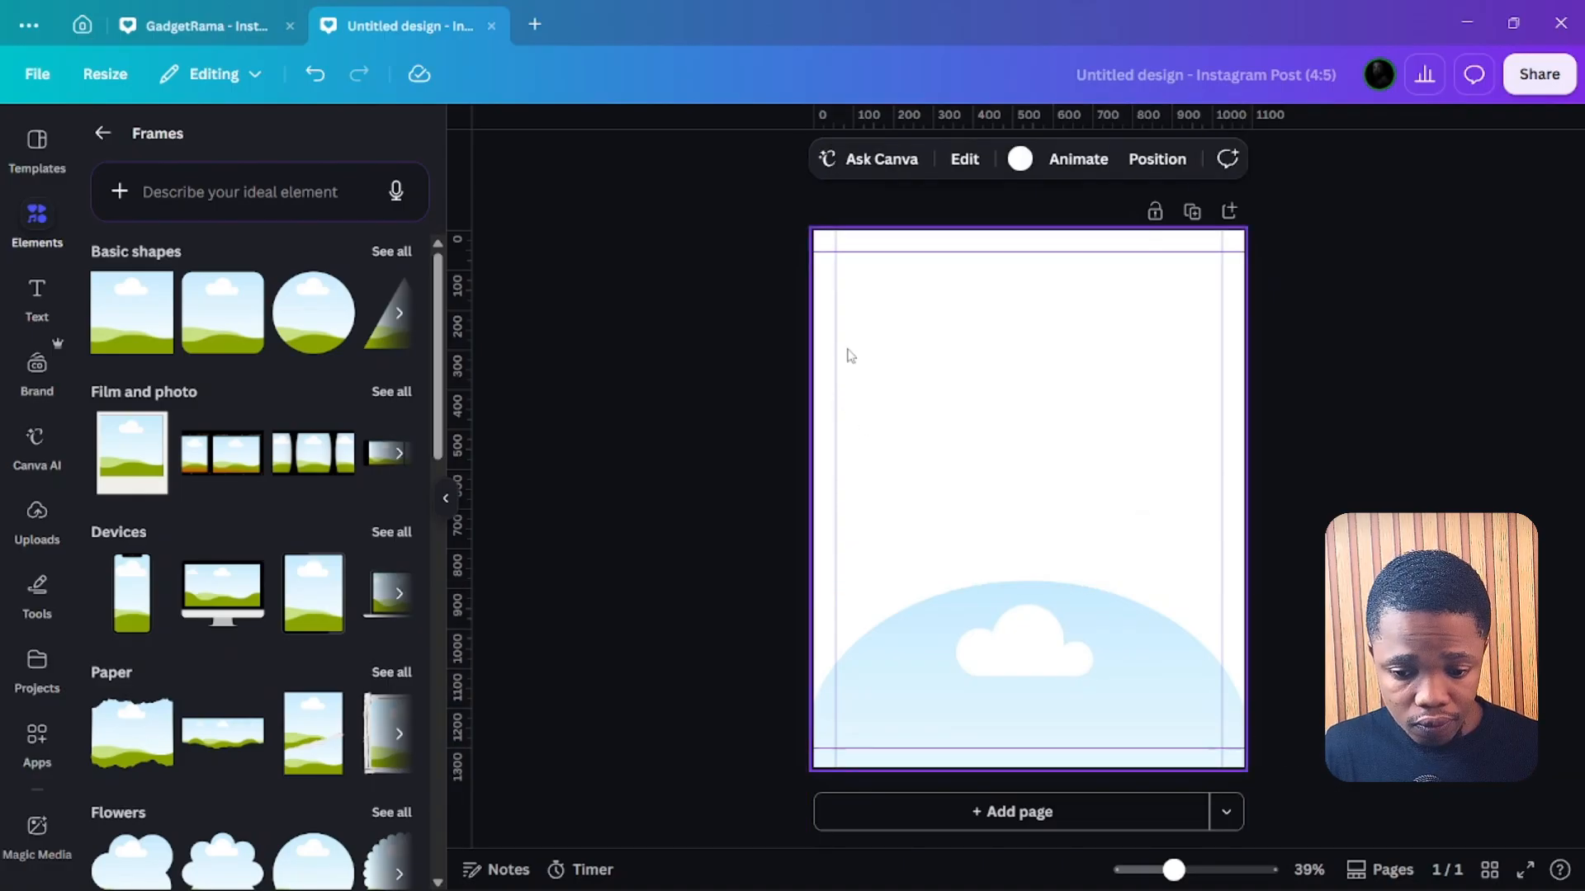
Fill the dome-shaped frame with a gradient instead of its placeholder image.
click(943, 623)
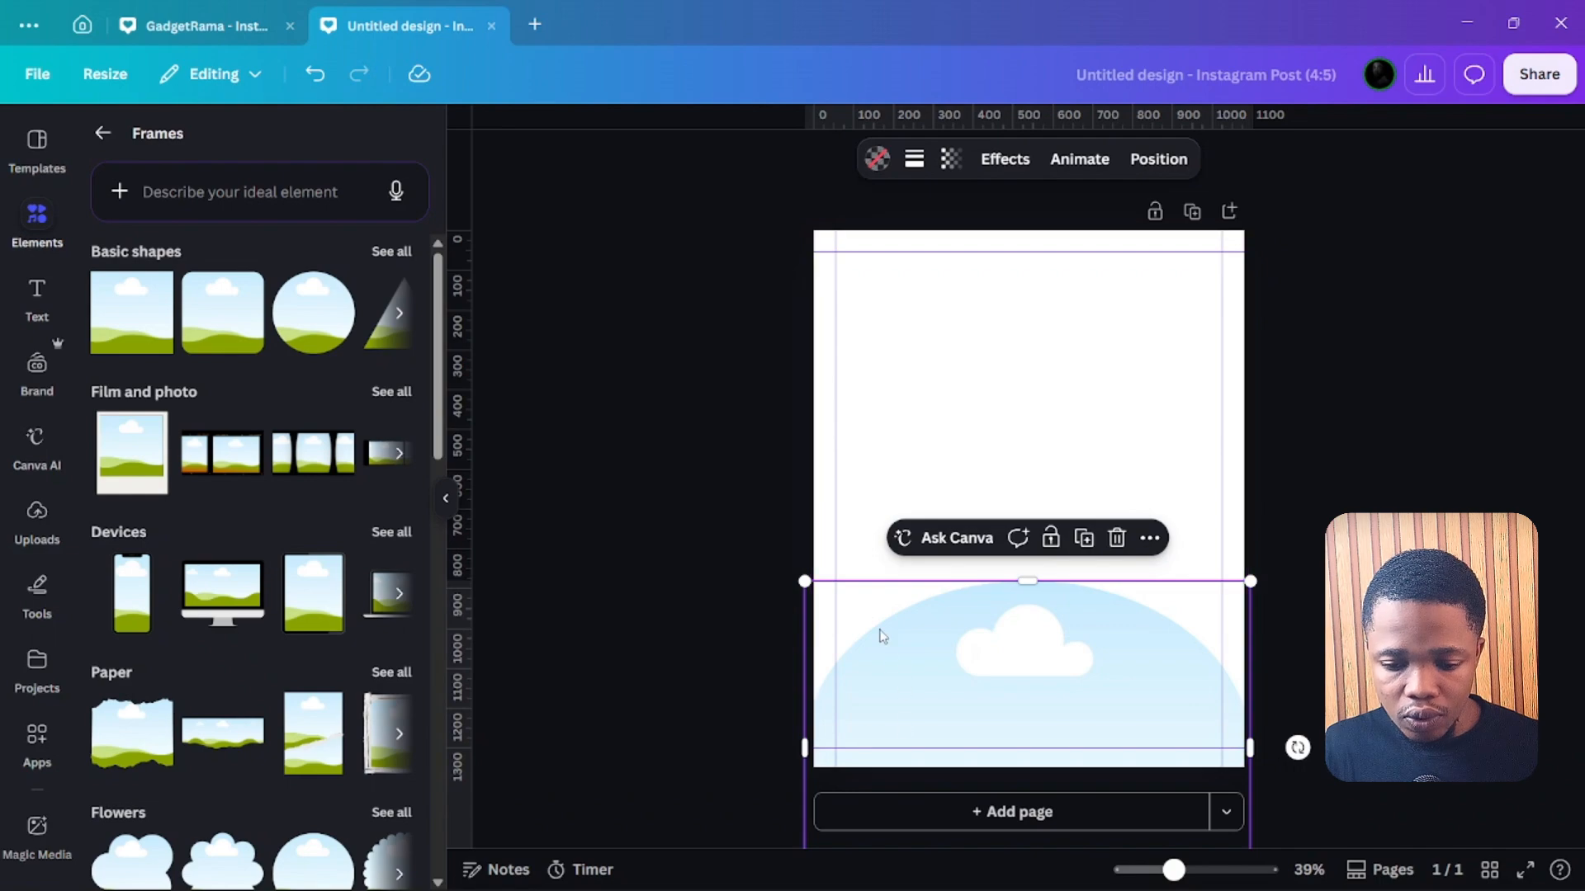
click(875, 158)
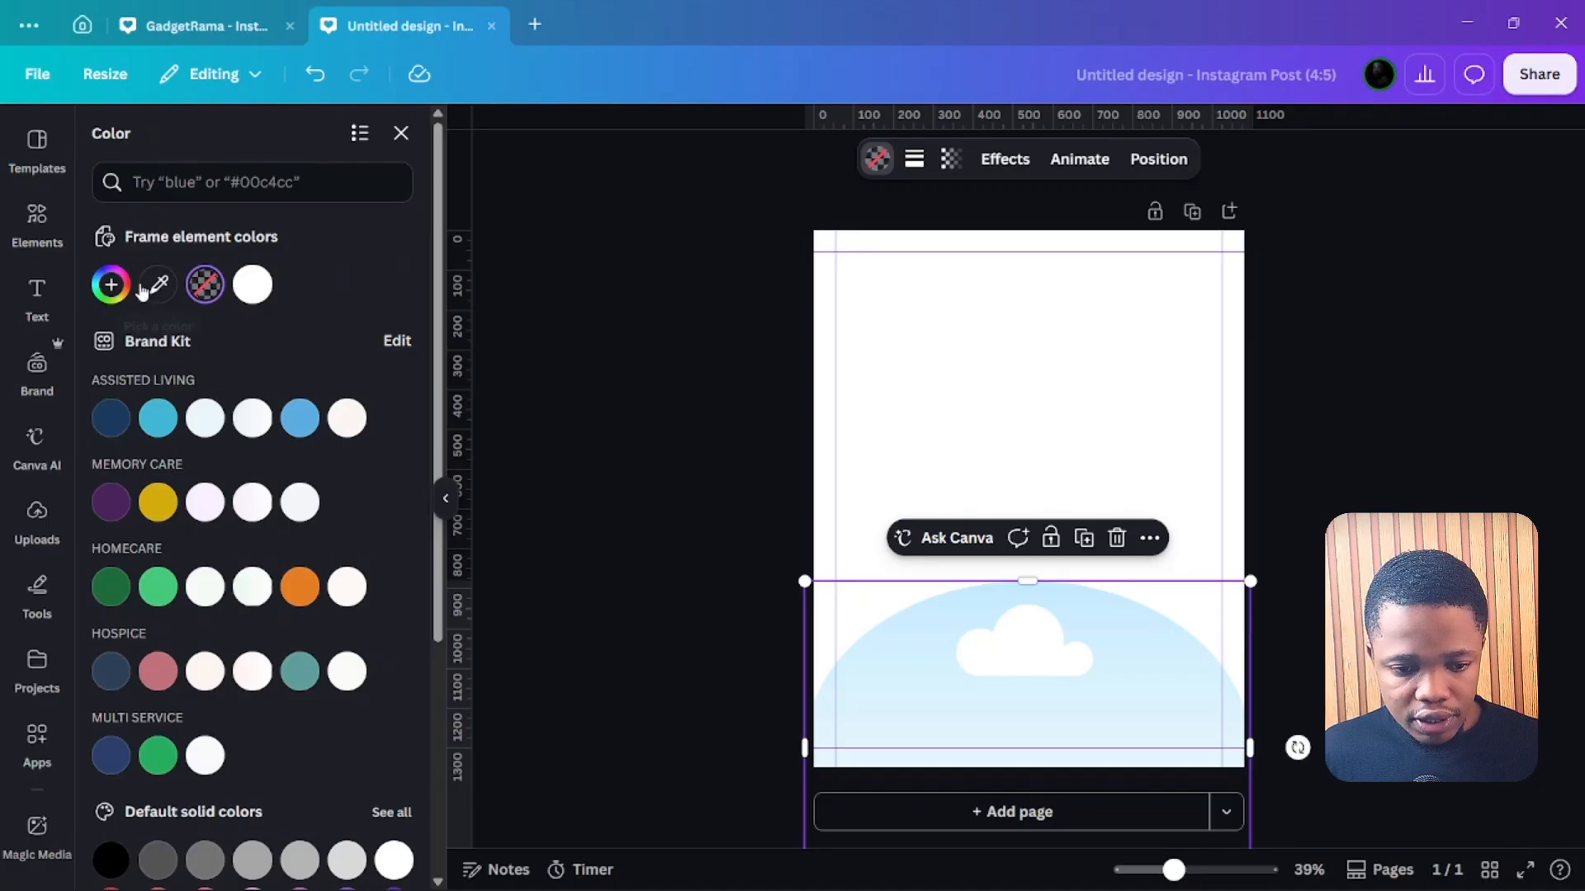
click(111, 283)
click(316, 347)
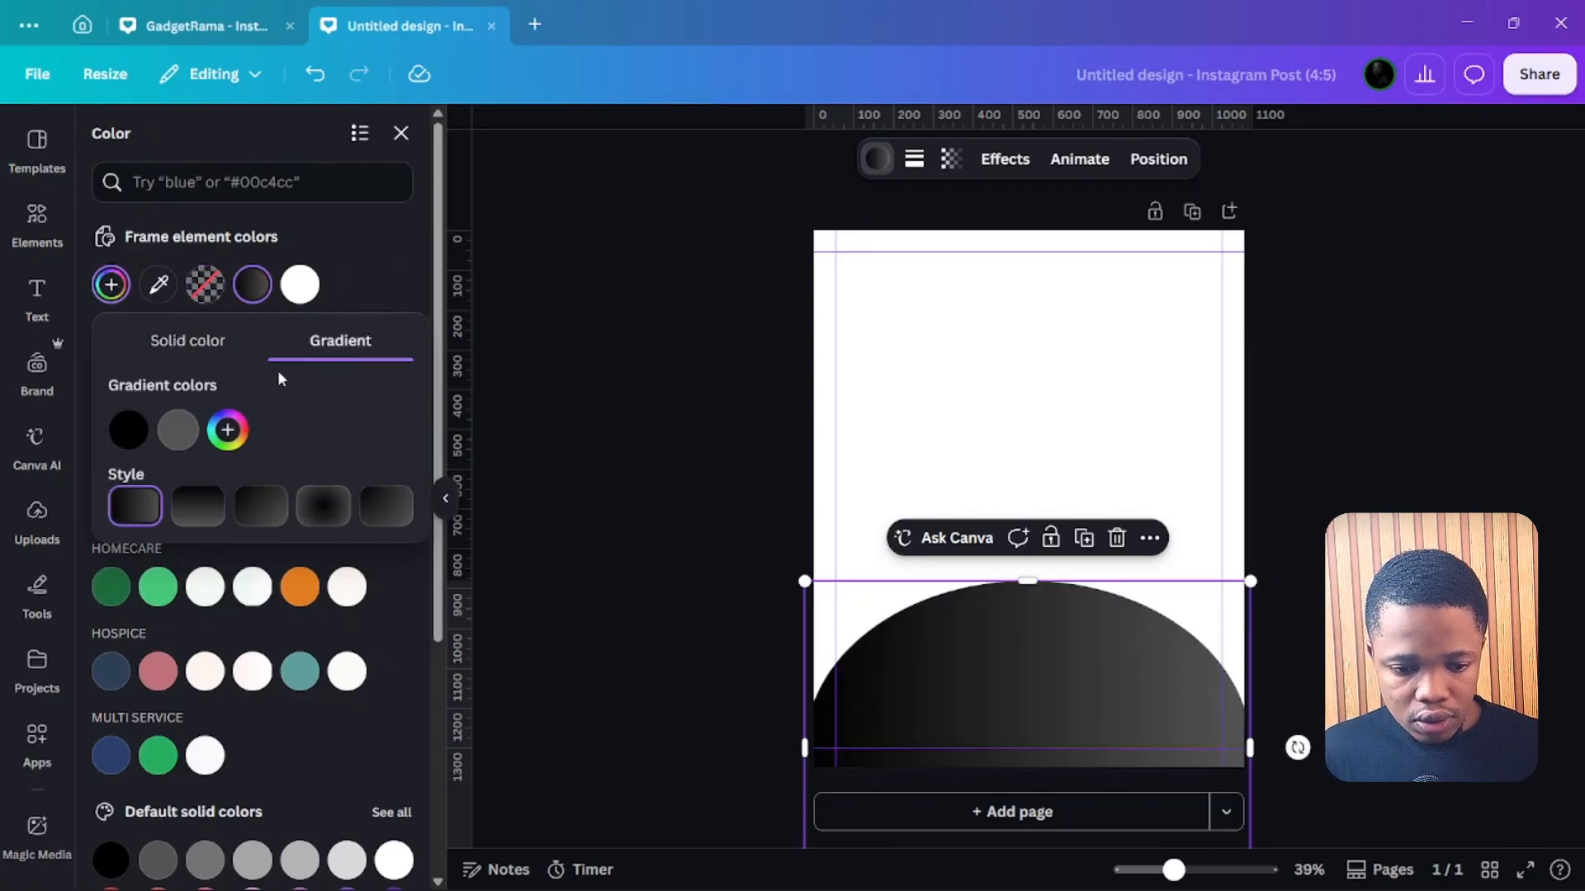
Set the first gradient color of the dome-shaped frame to #47026D.
click(127, 431)
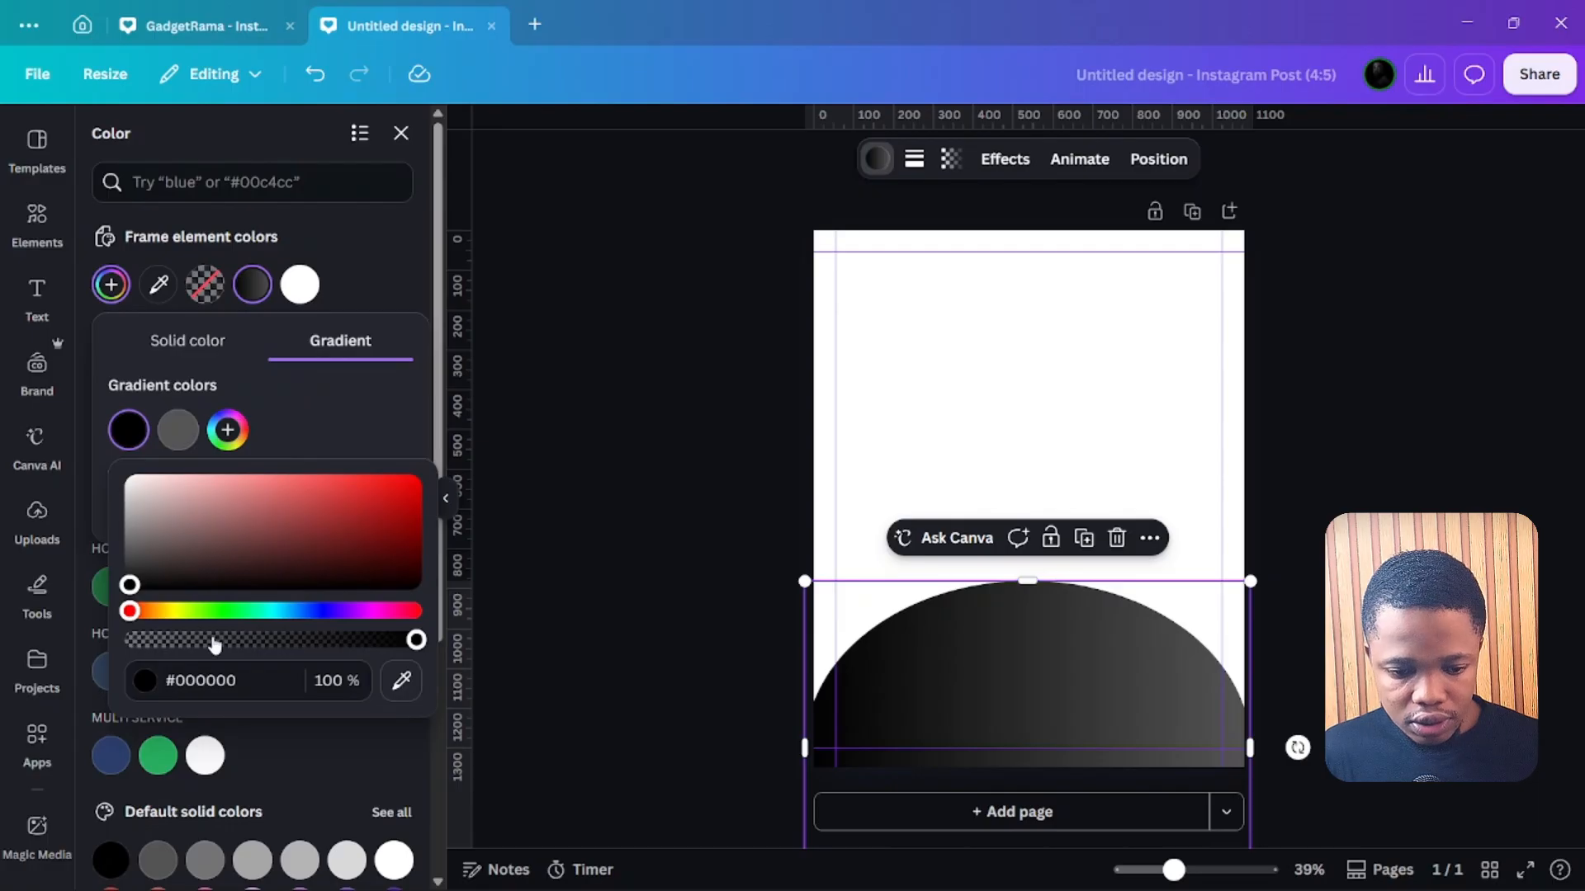
drag(166, 681, 227, 683)
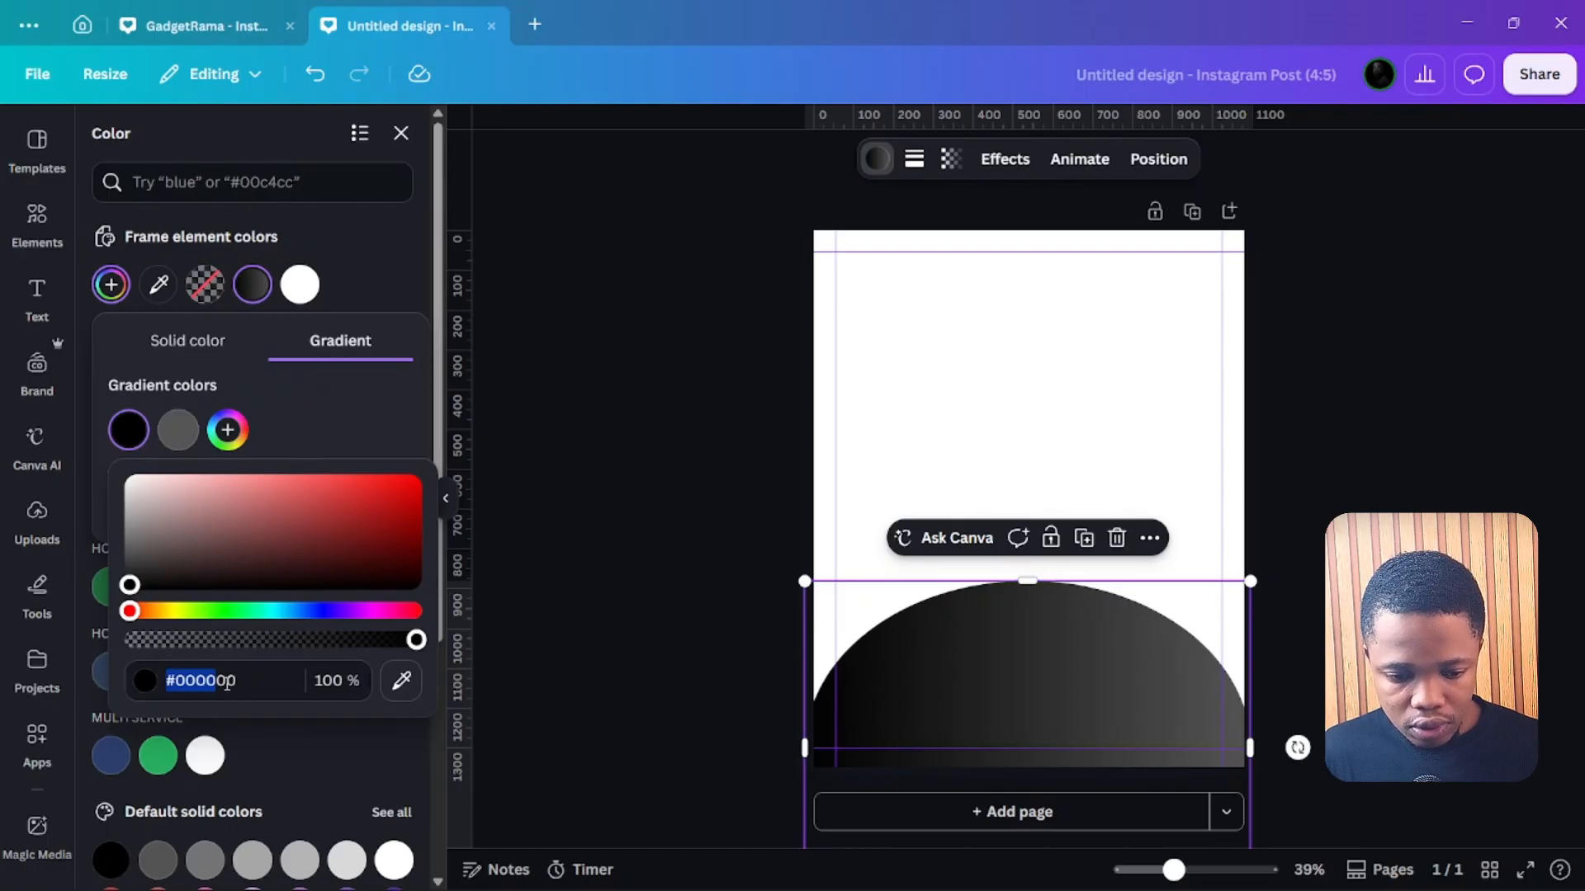
double_click(270, 680)
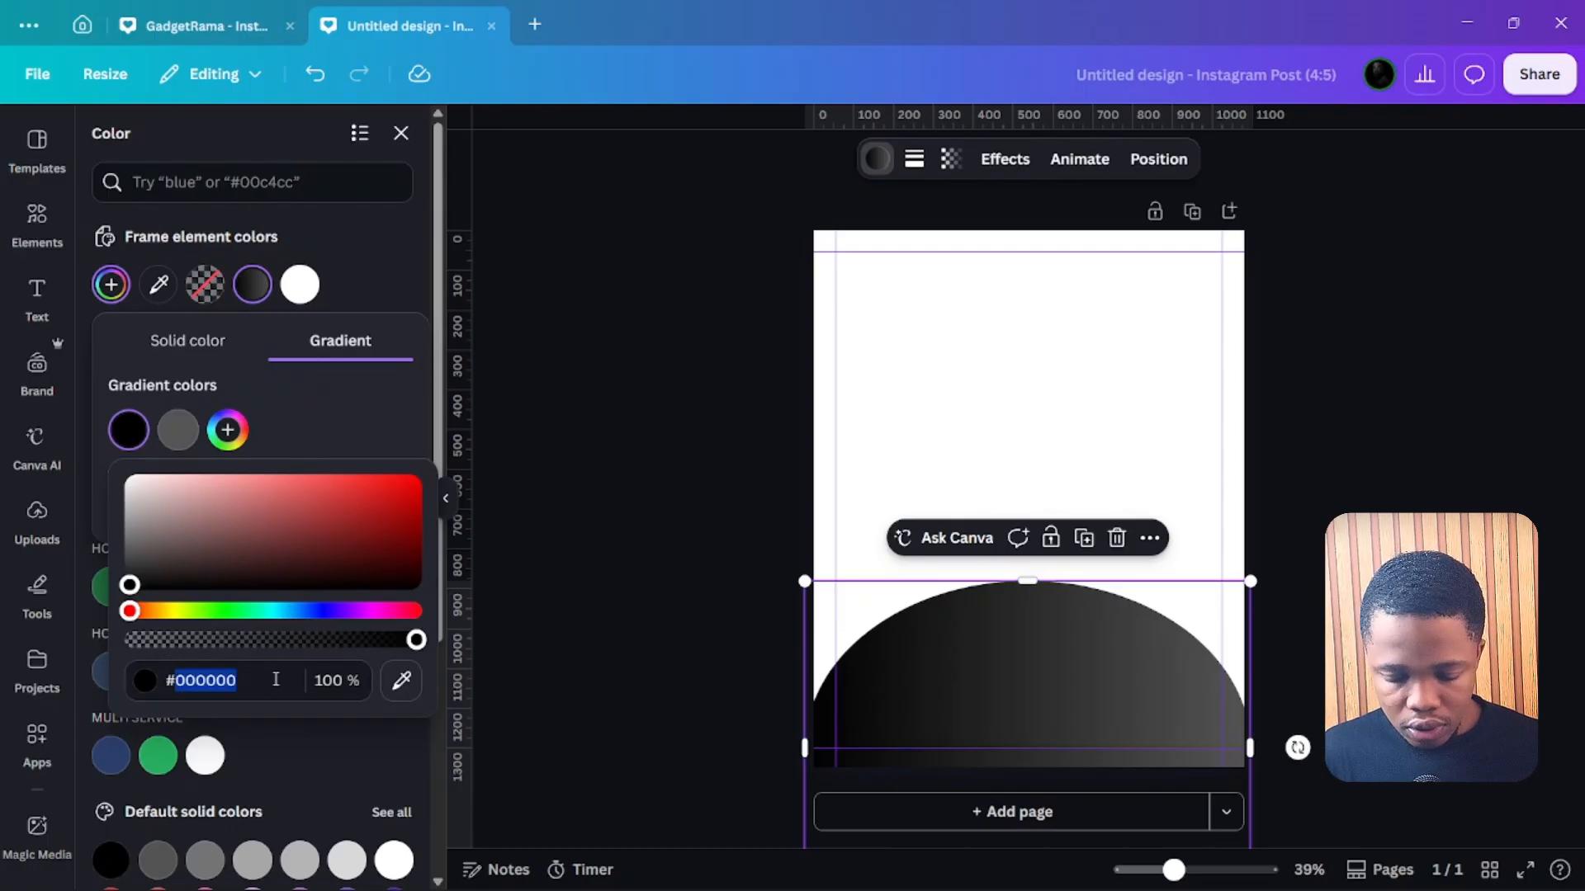
text(4)
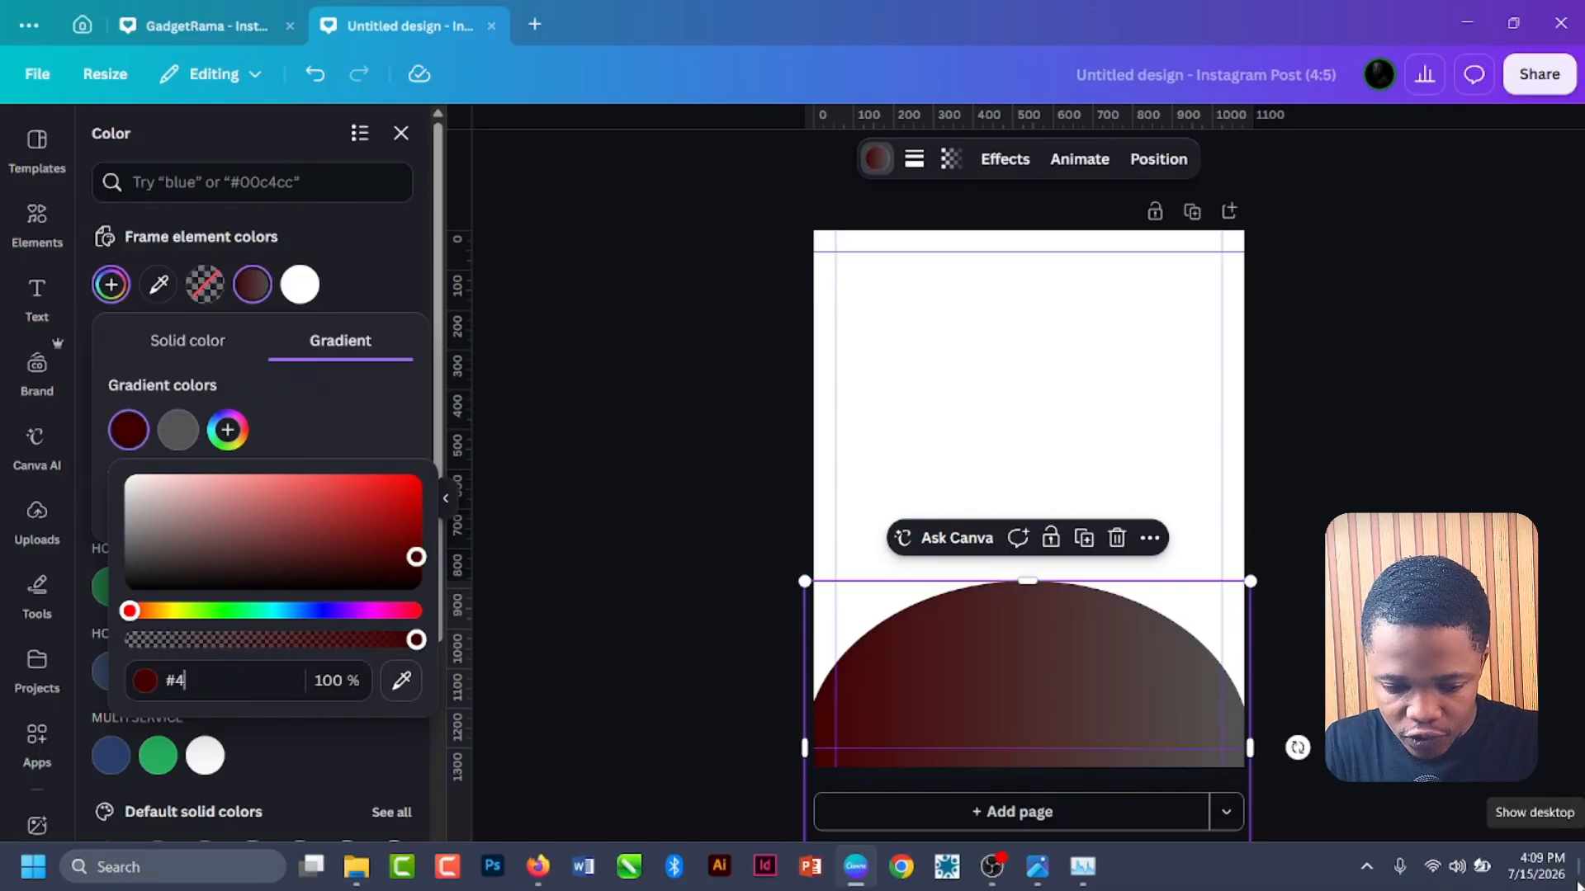
text(7)
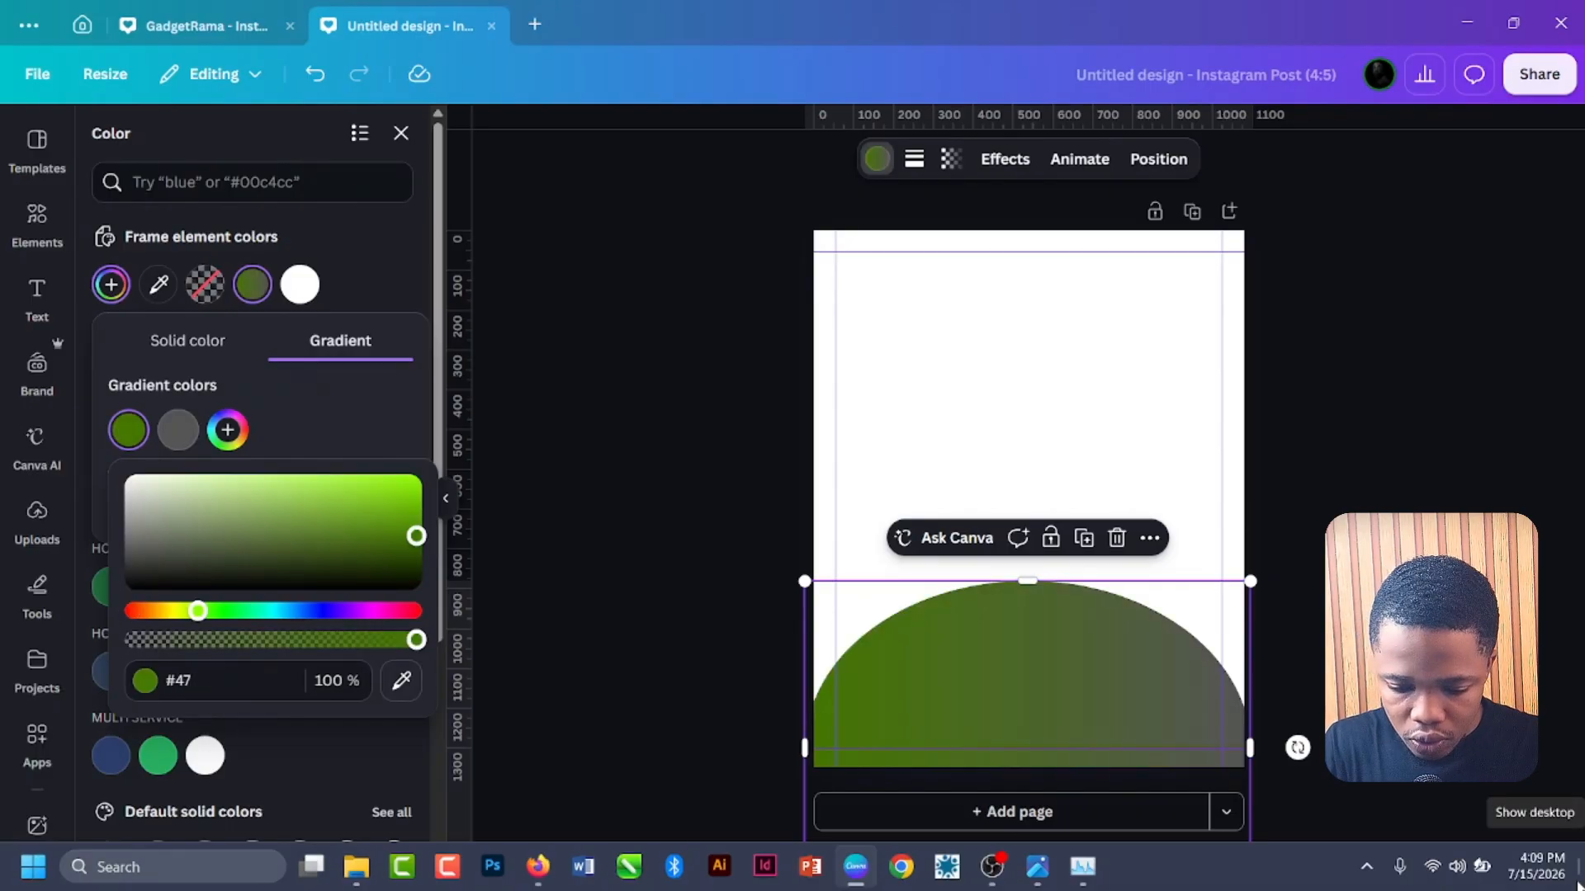
text(026)
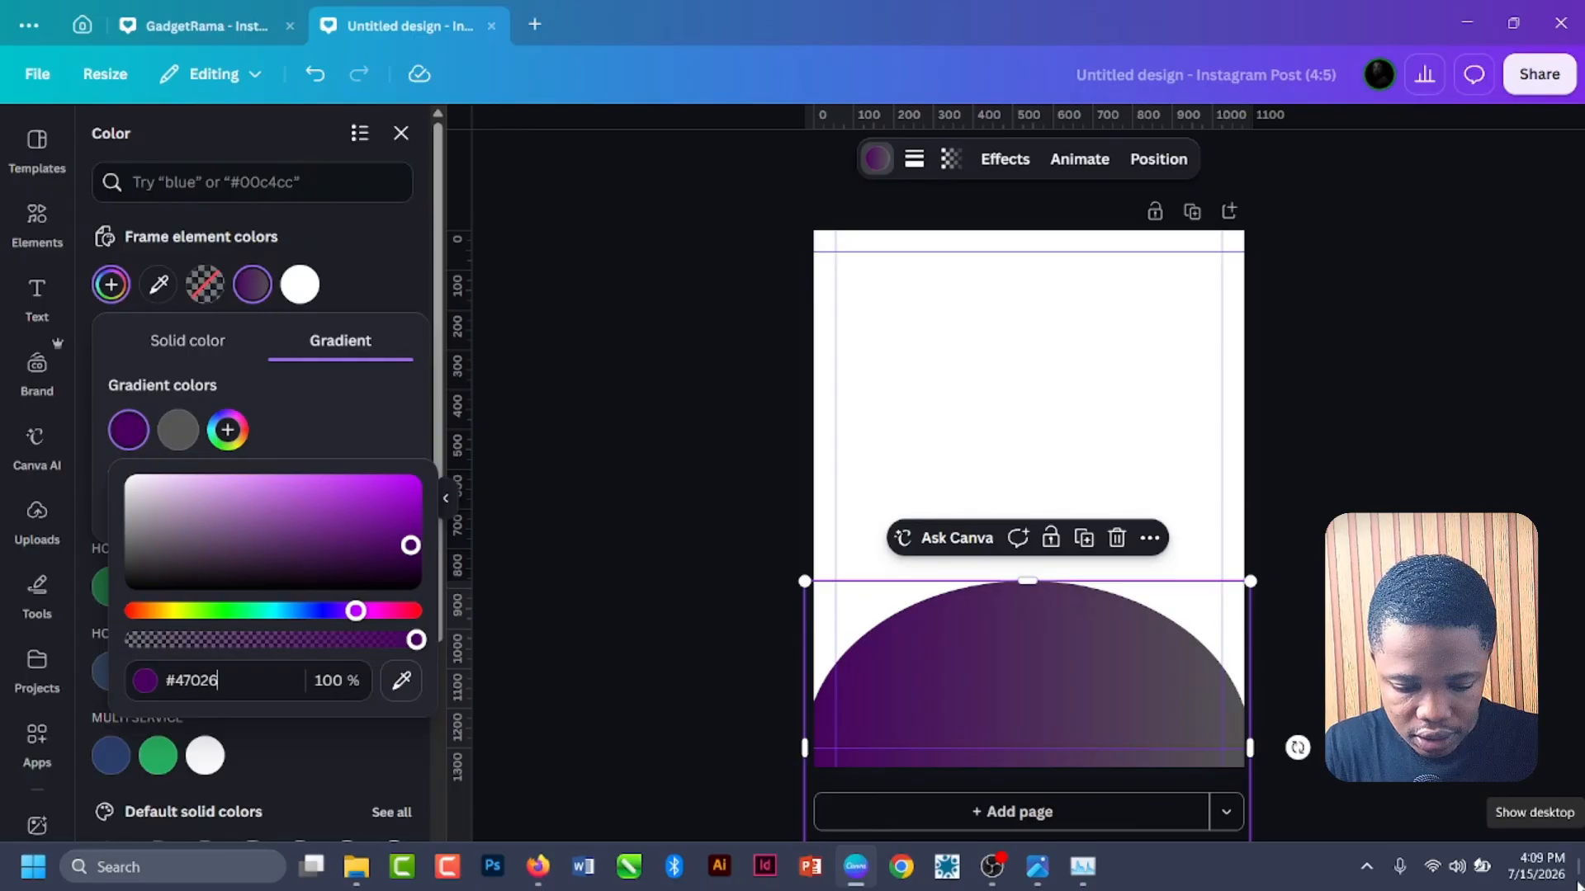
text(D)
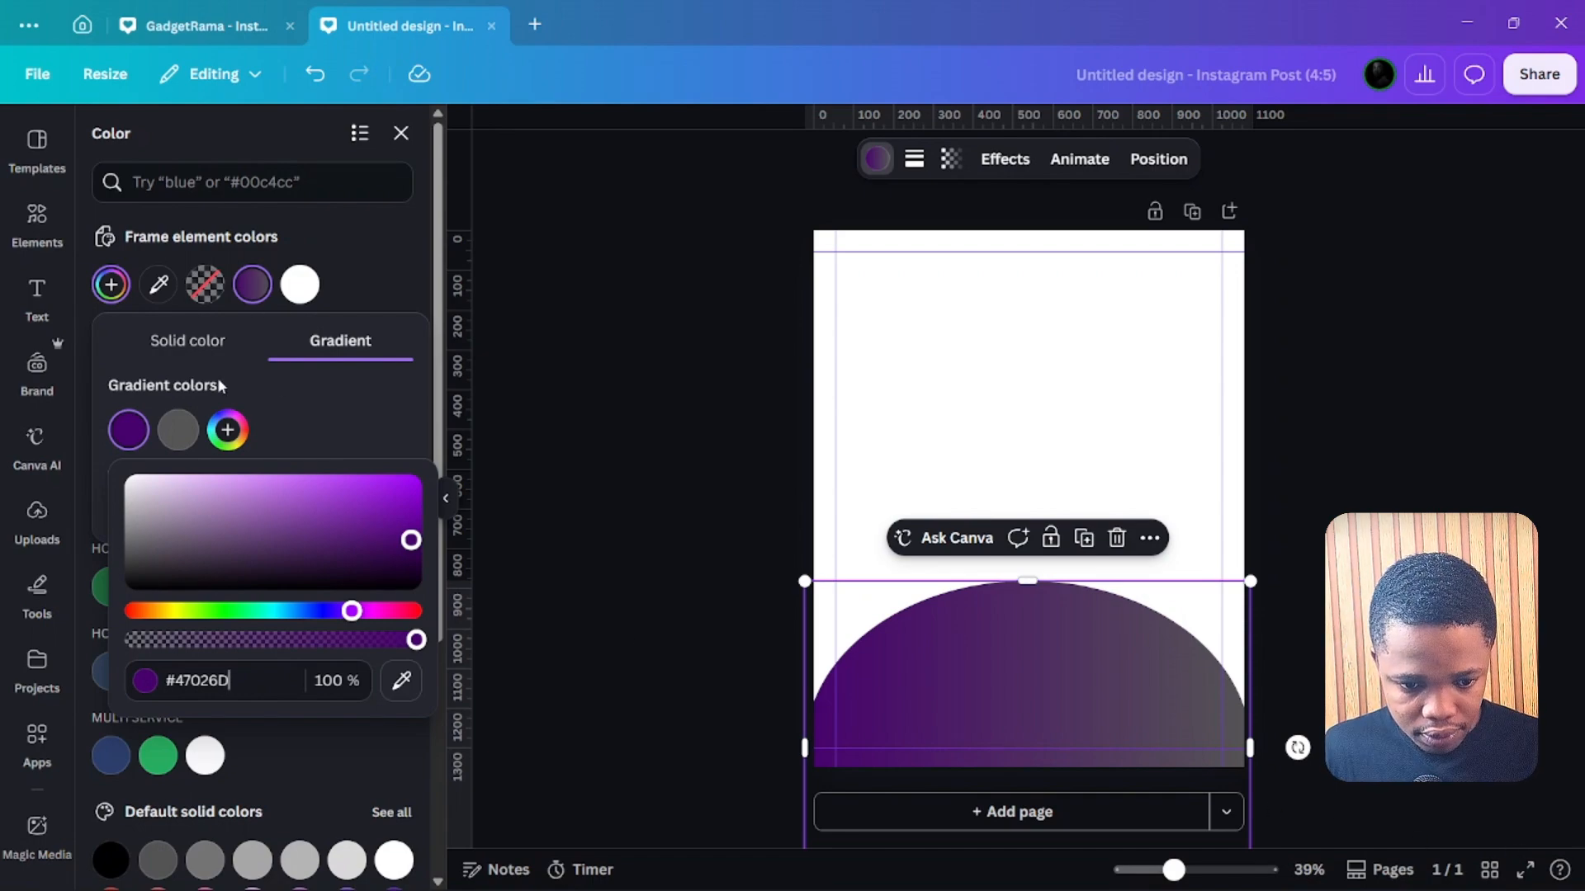
Set the second gradient color of the dome to #A000C8.
click(178, 431)
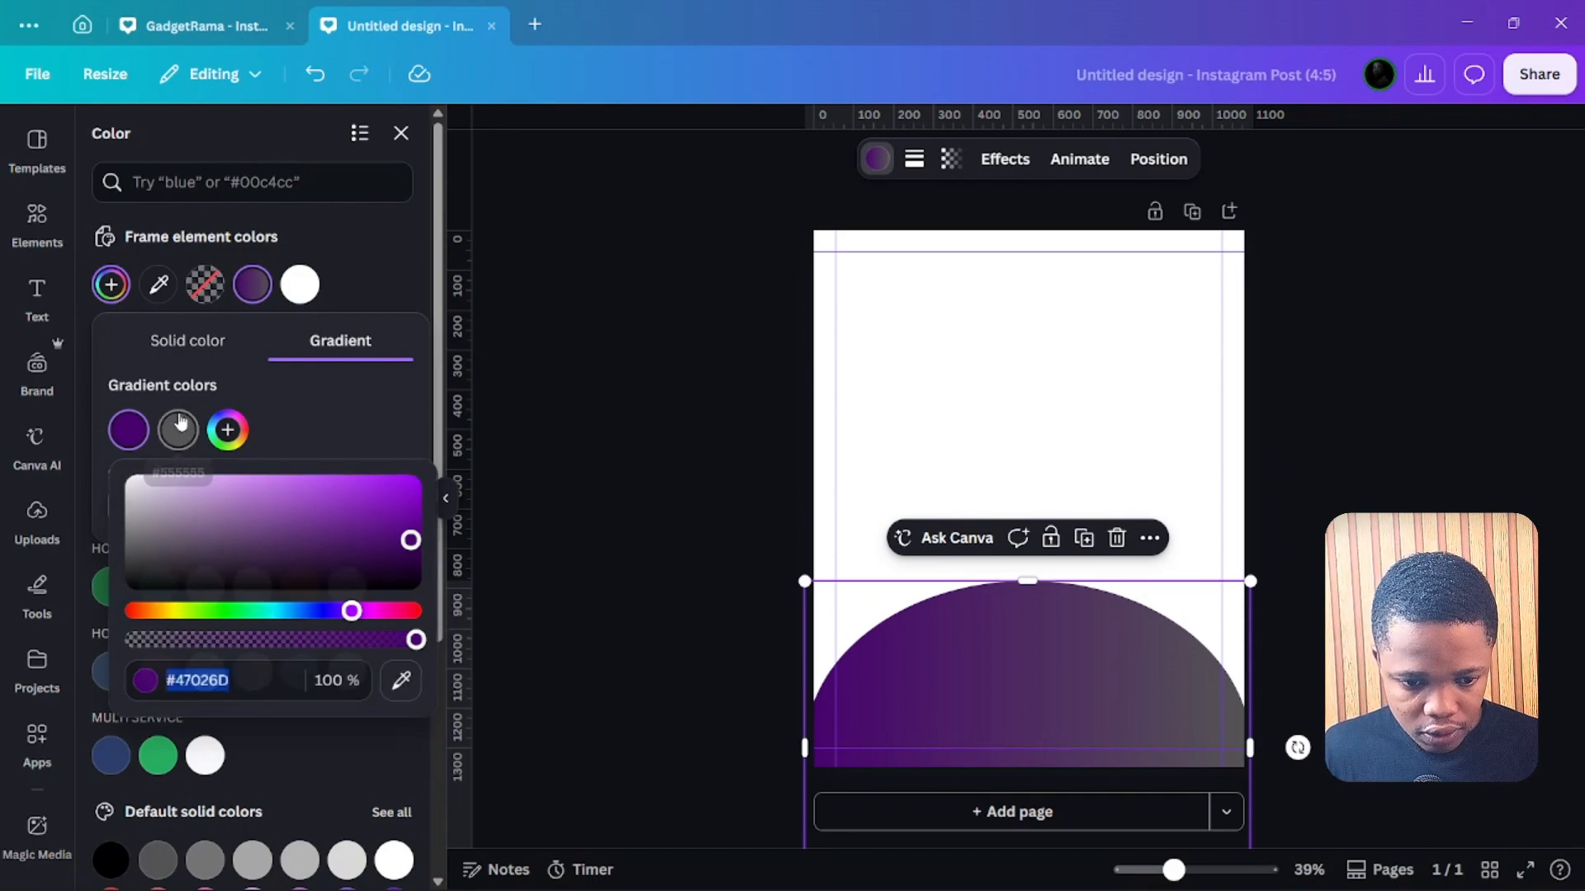
click(275, 698)
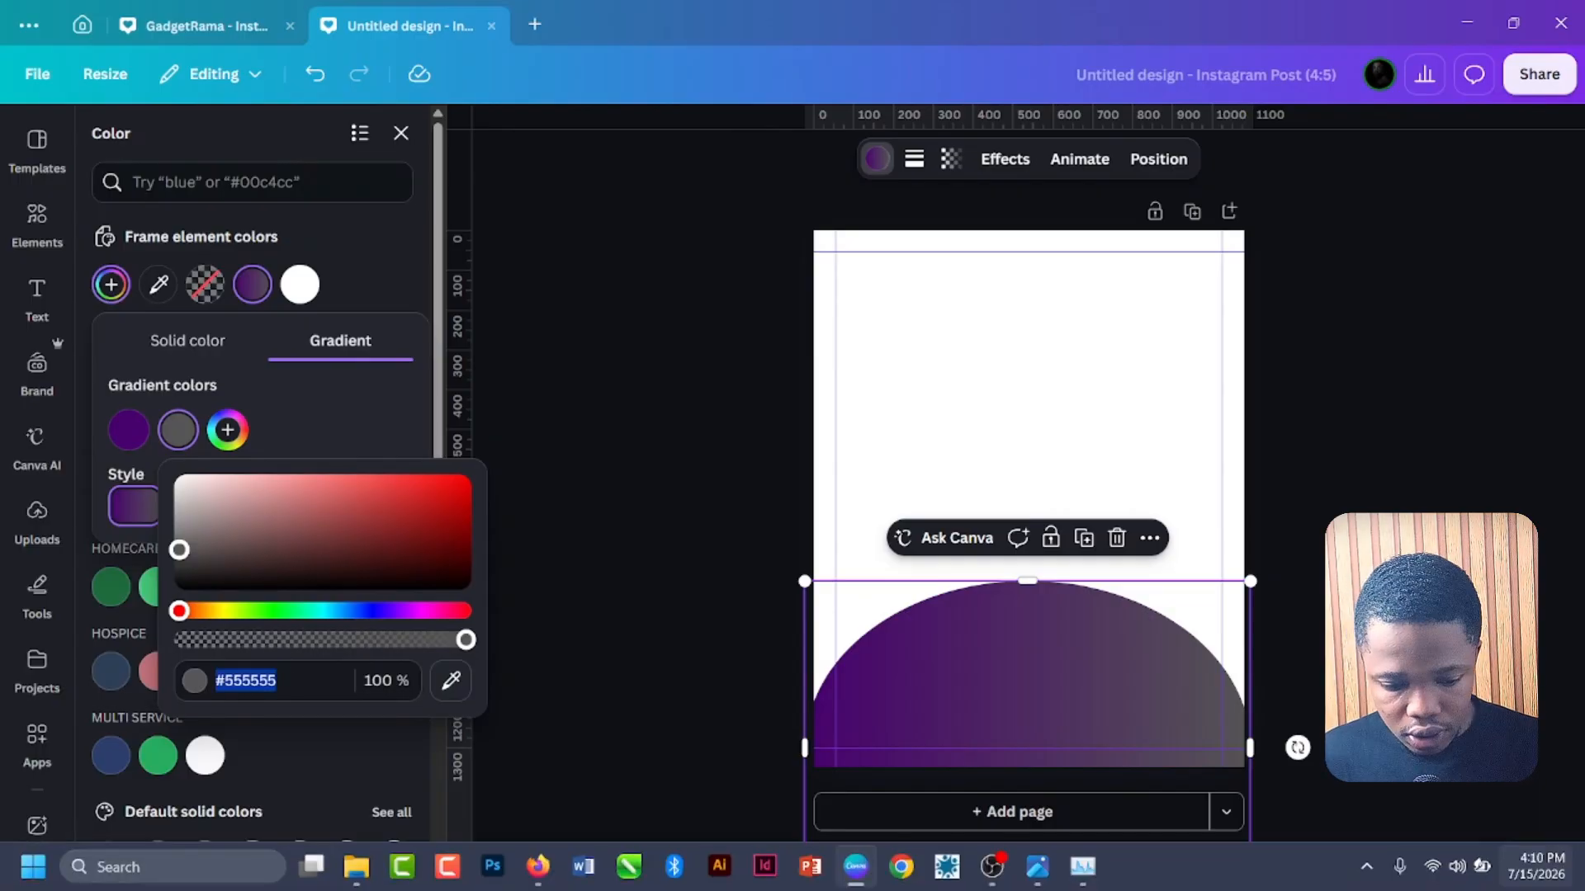
text(#A)
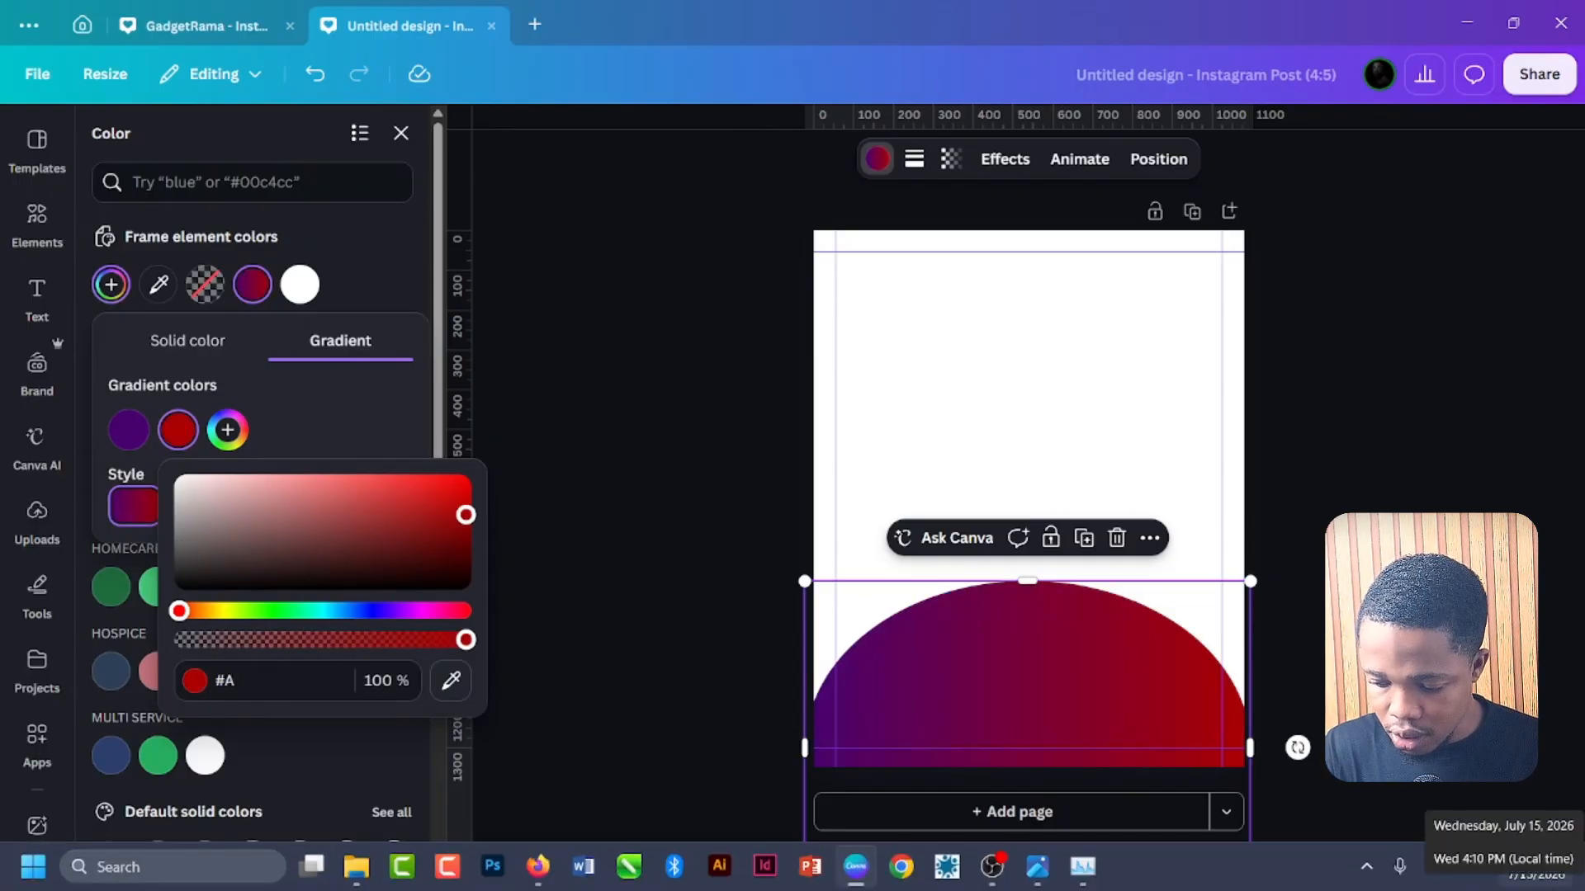
text(00)
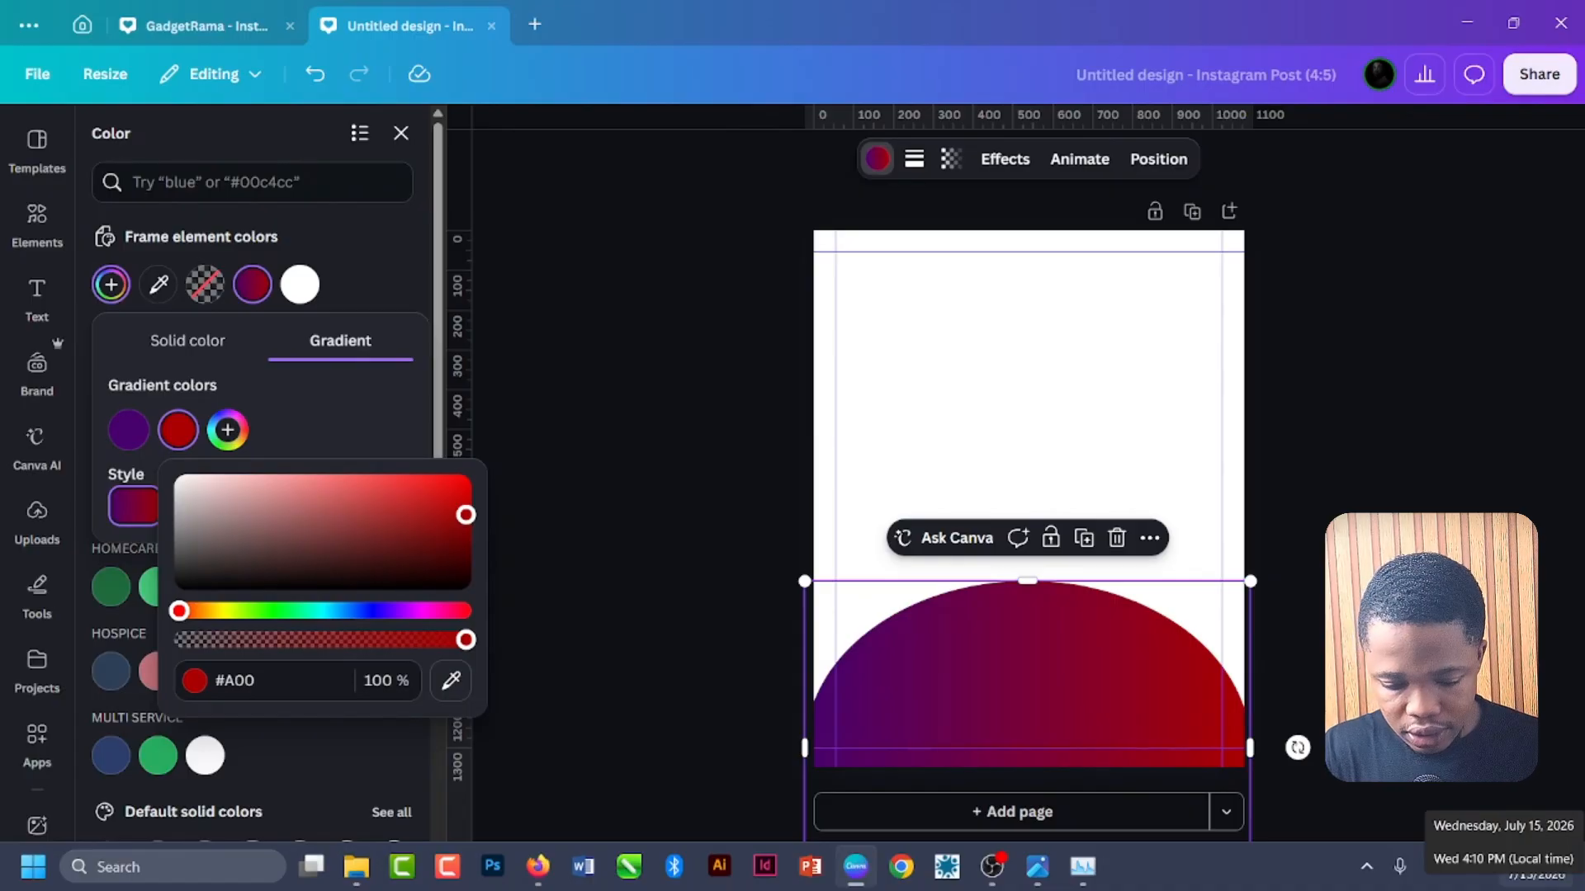
text(C8)
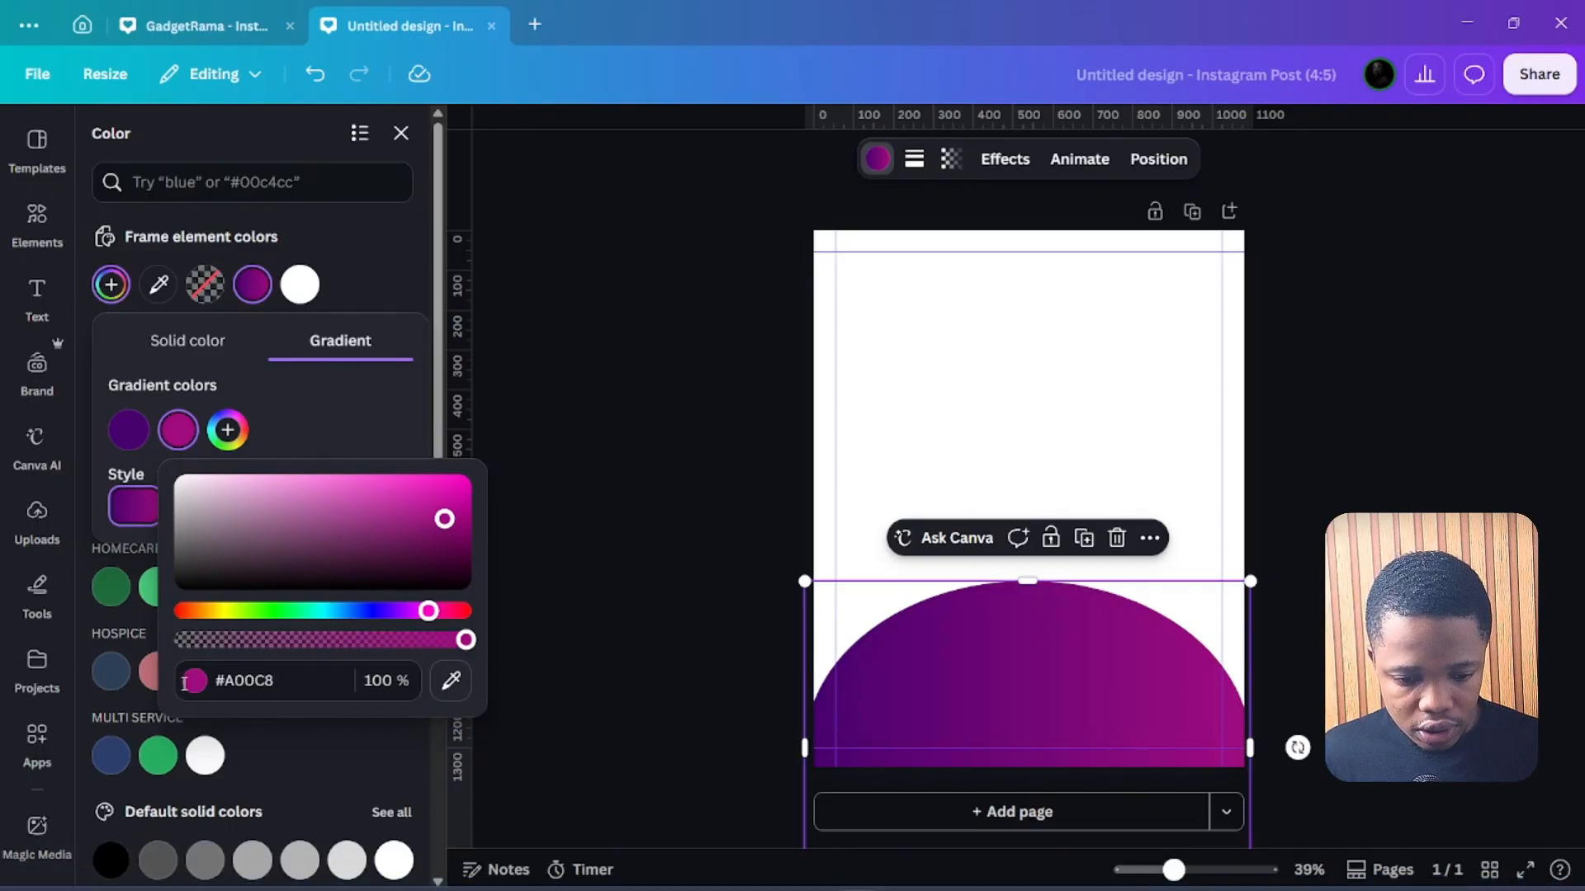
text(0)
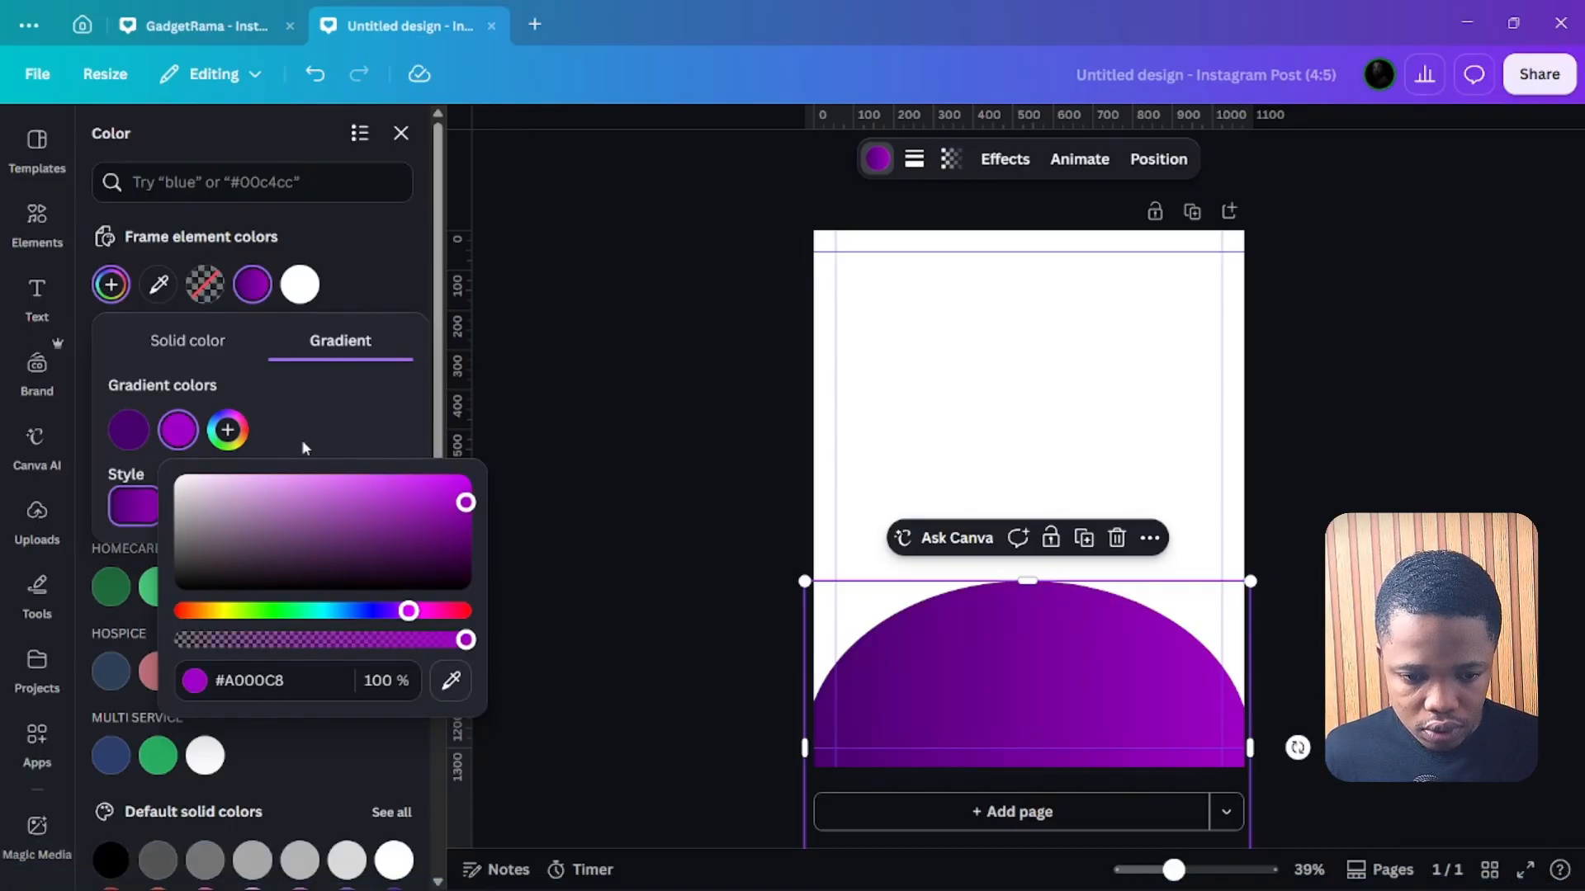
click(354, 249)
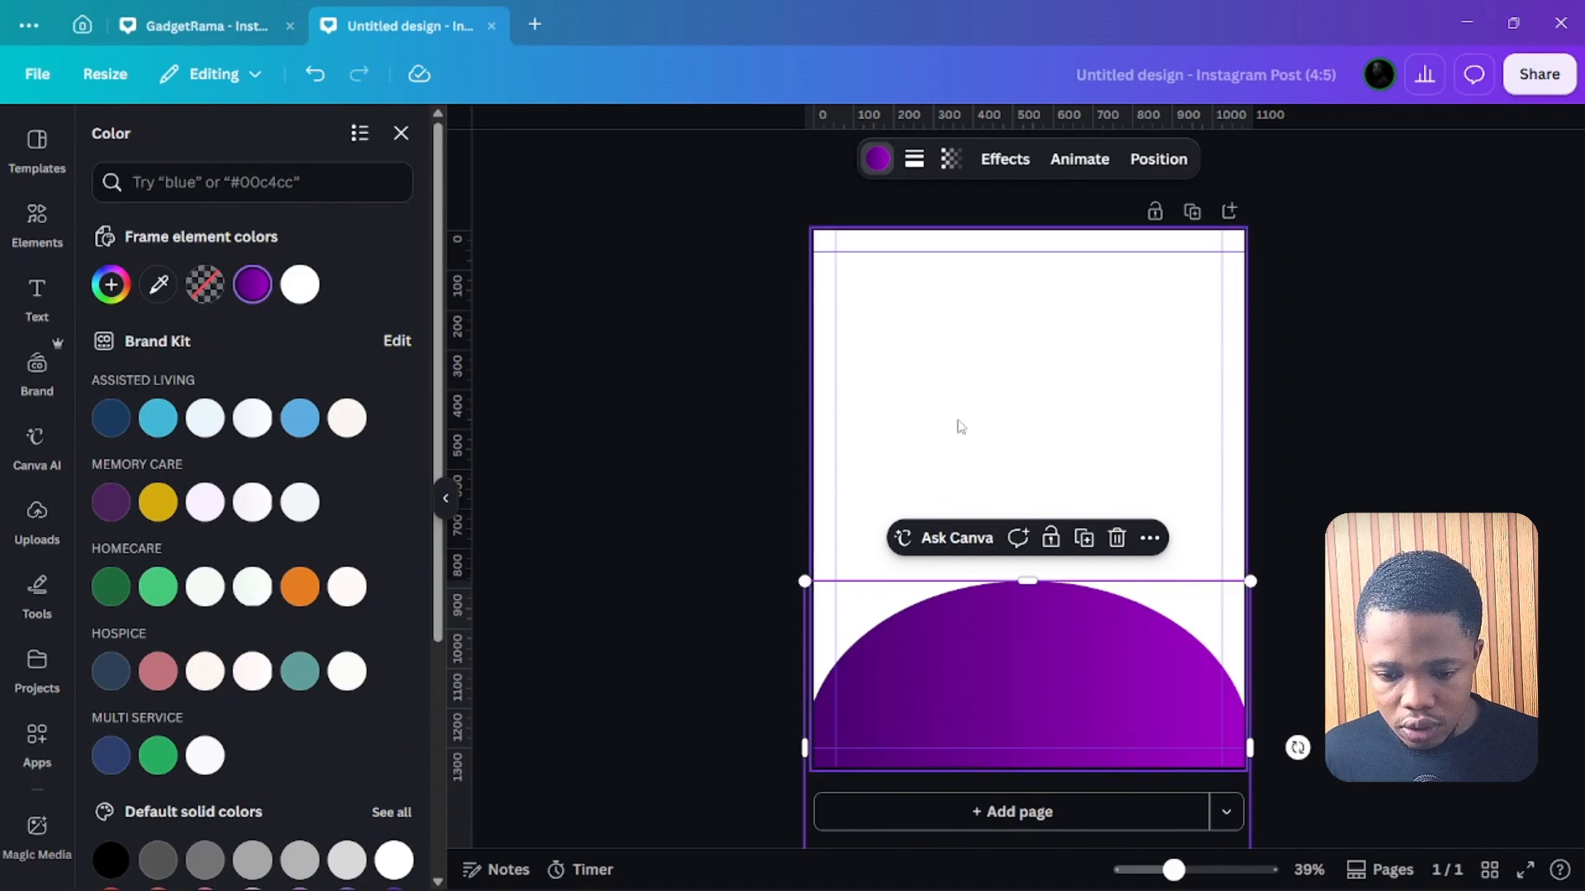
Switch the dome's gradient to the diagonal linear style and try to reorder its color stops.
click(242, 287)
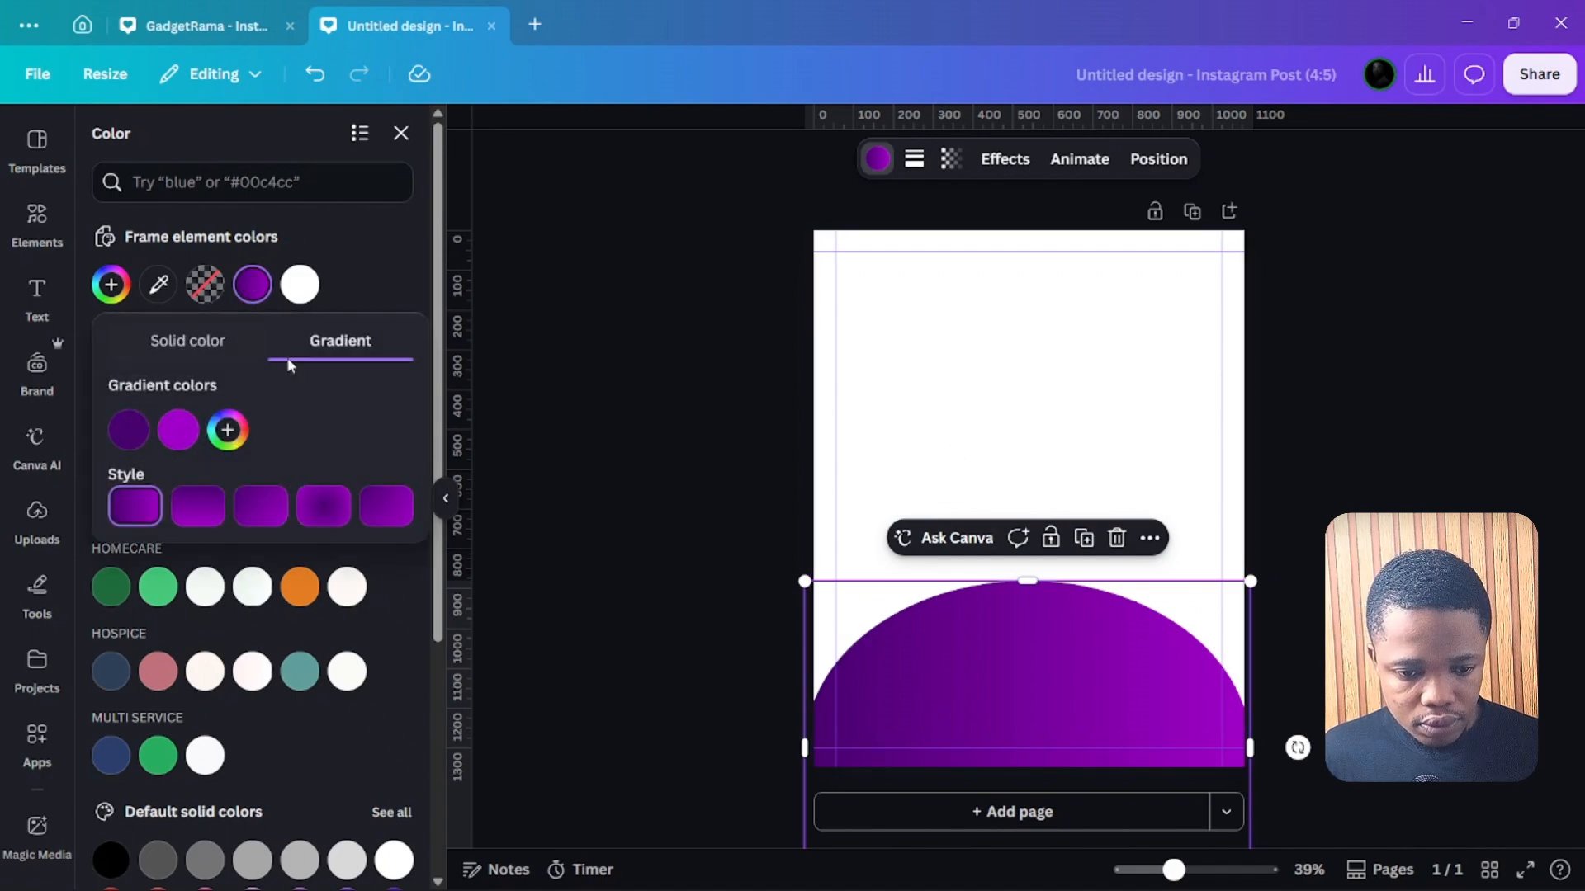
click(247, 514)
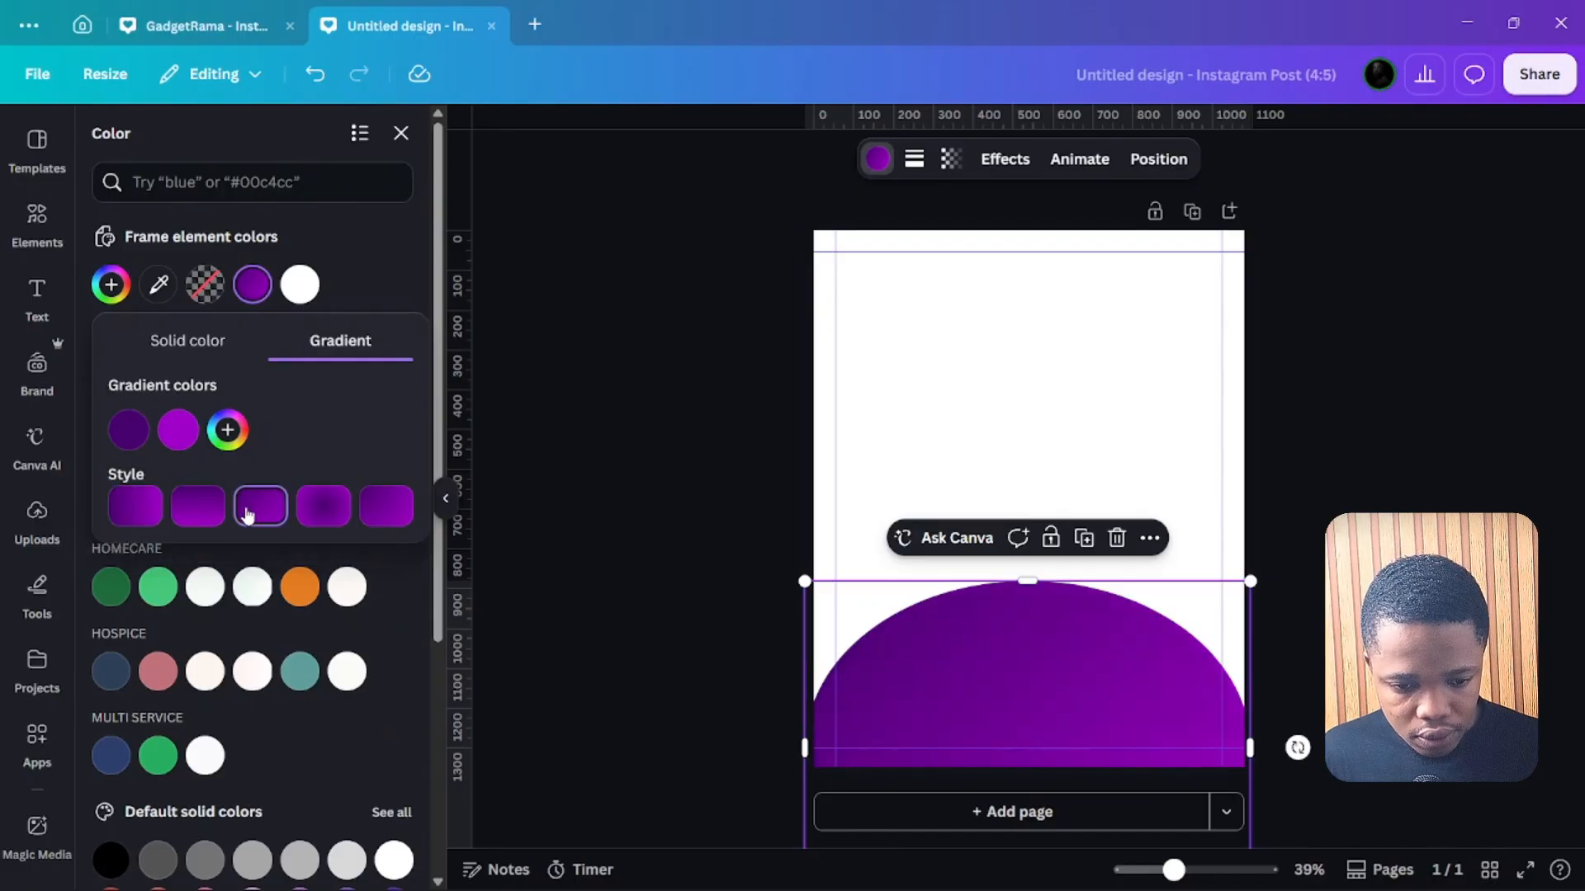
click(129, 430)
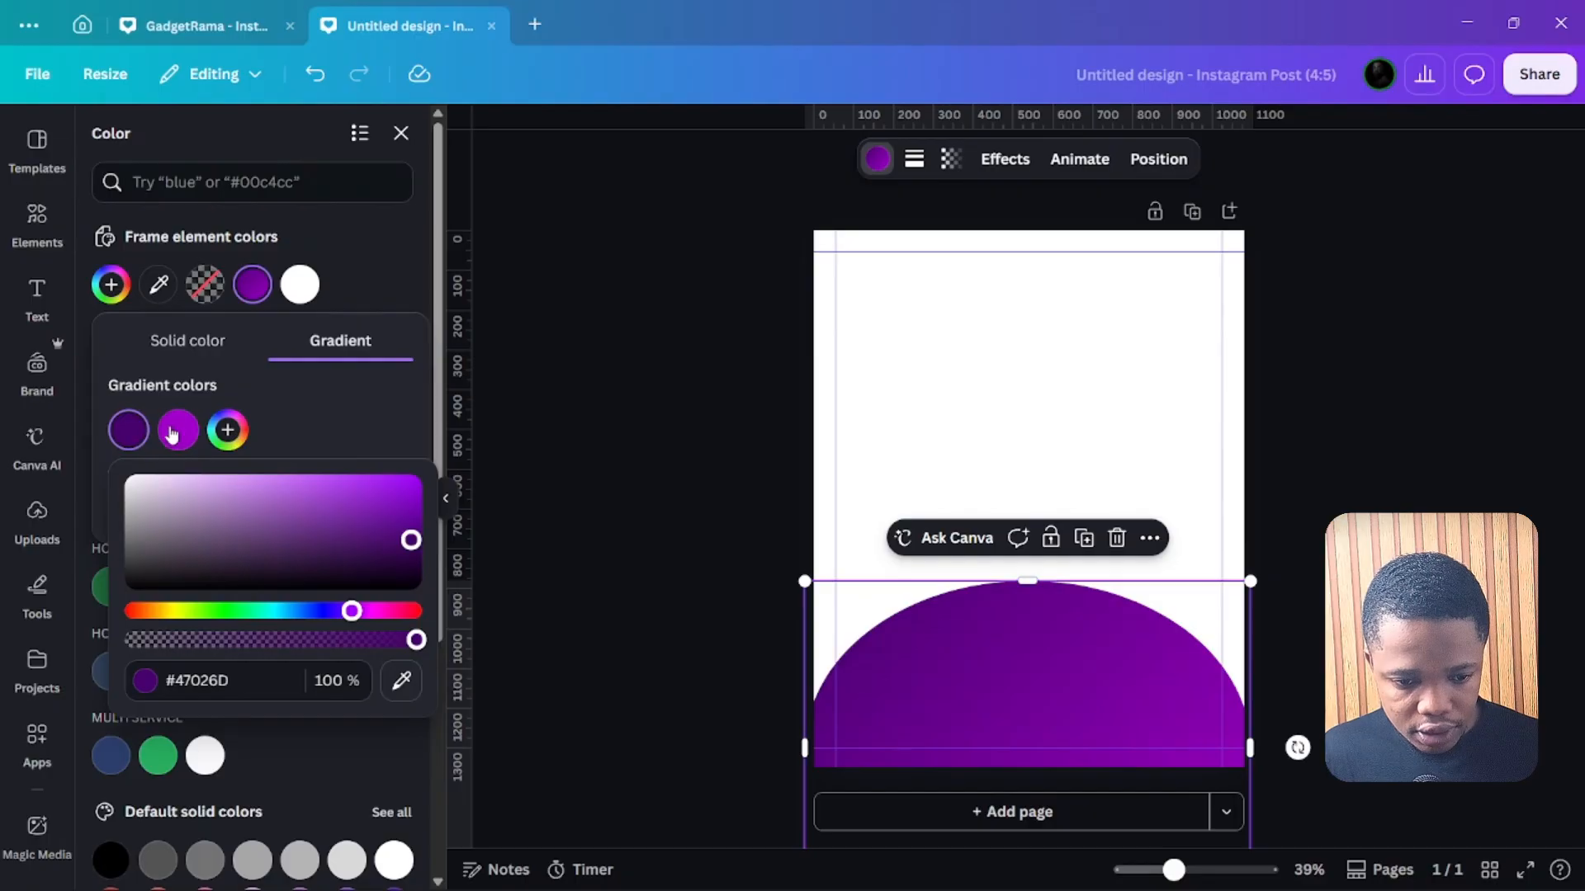
click(334, 403)
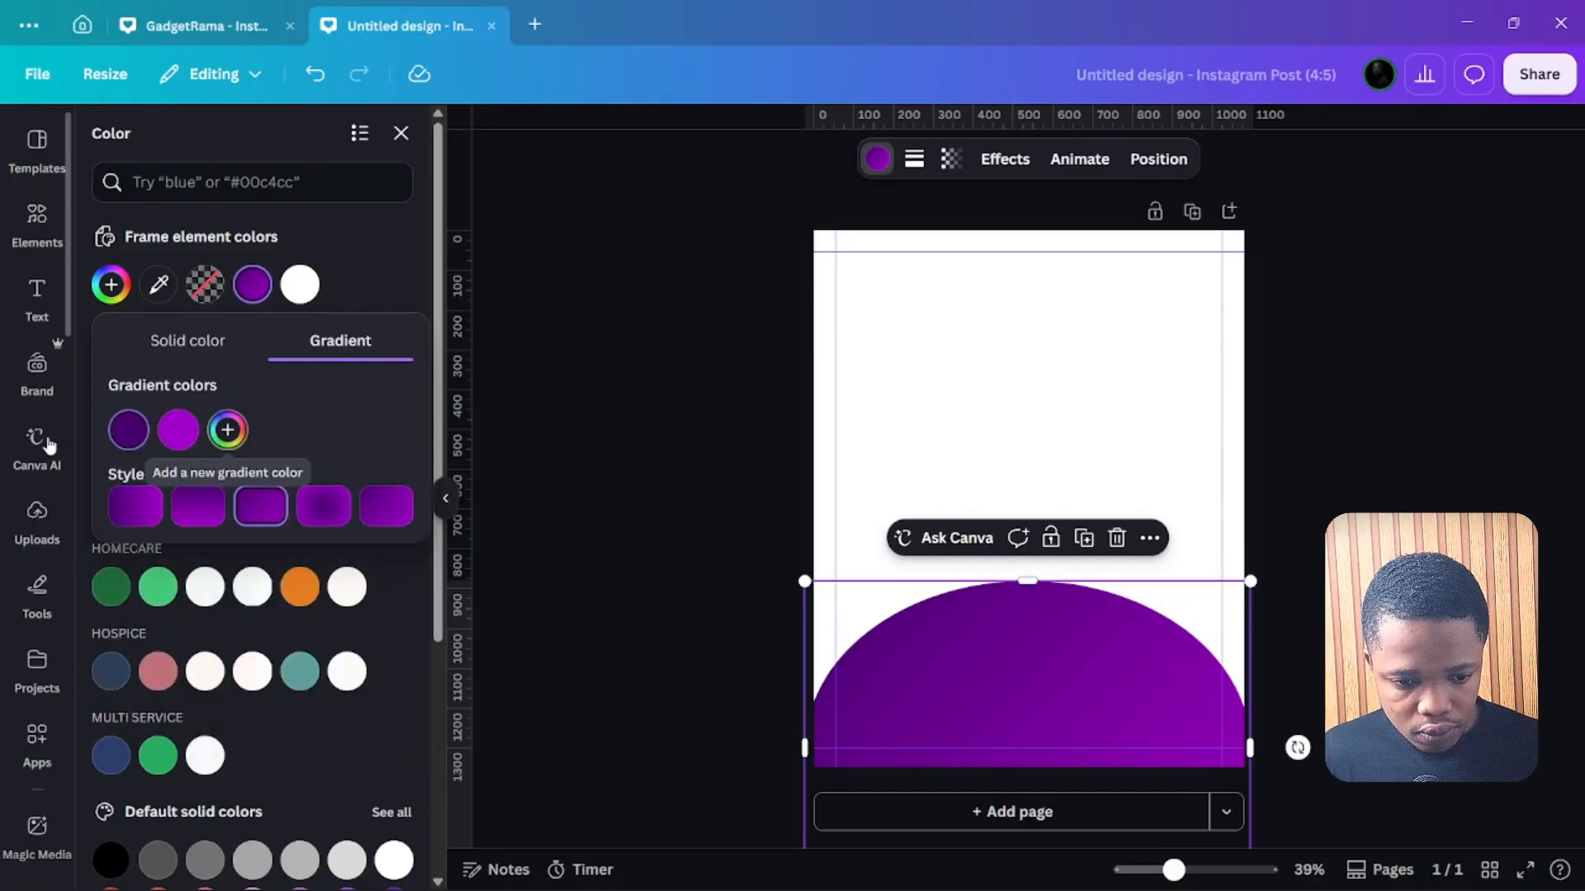
drag(143, 435, 136, 438)
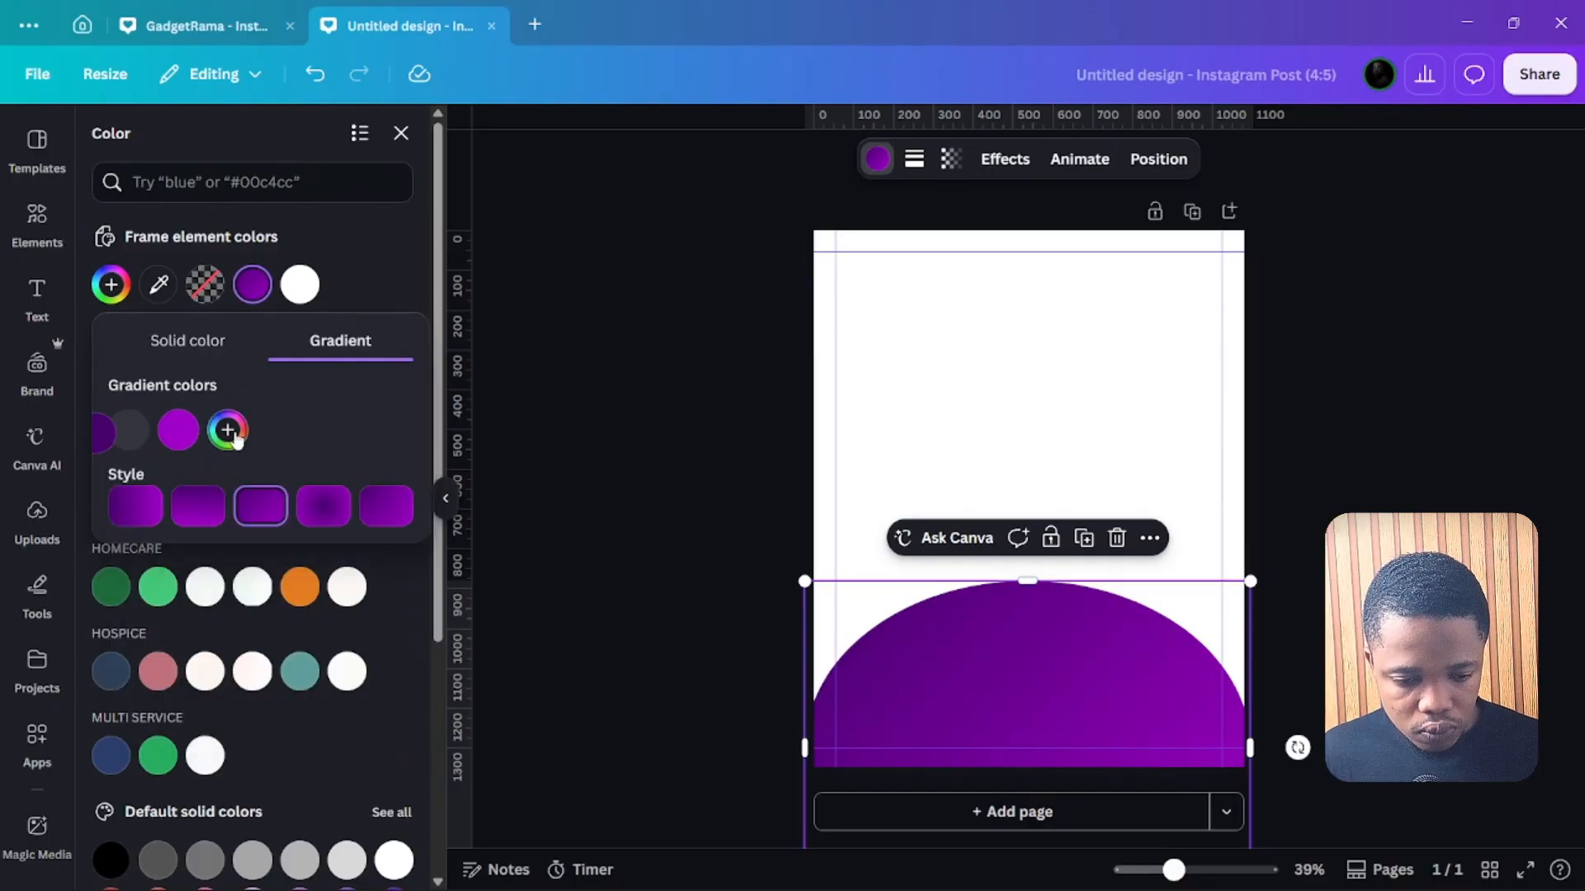
click(373, 239)
Add a second #47026D stop to the dome's gradient and order the colors with #A000C8 first, followed by the two dark purples.
click(251, 284)
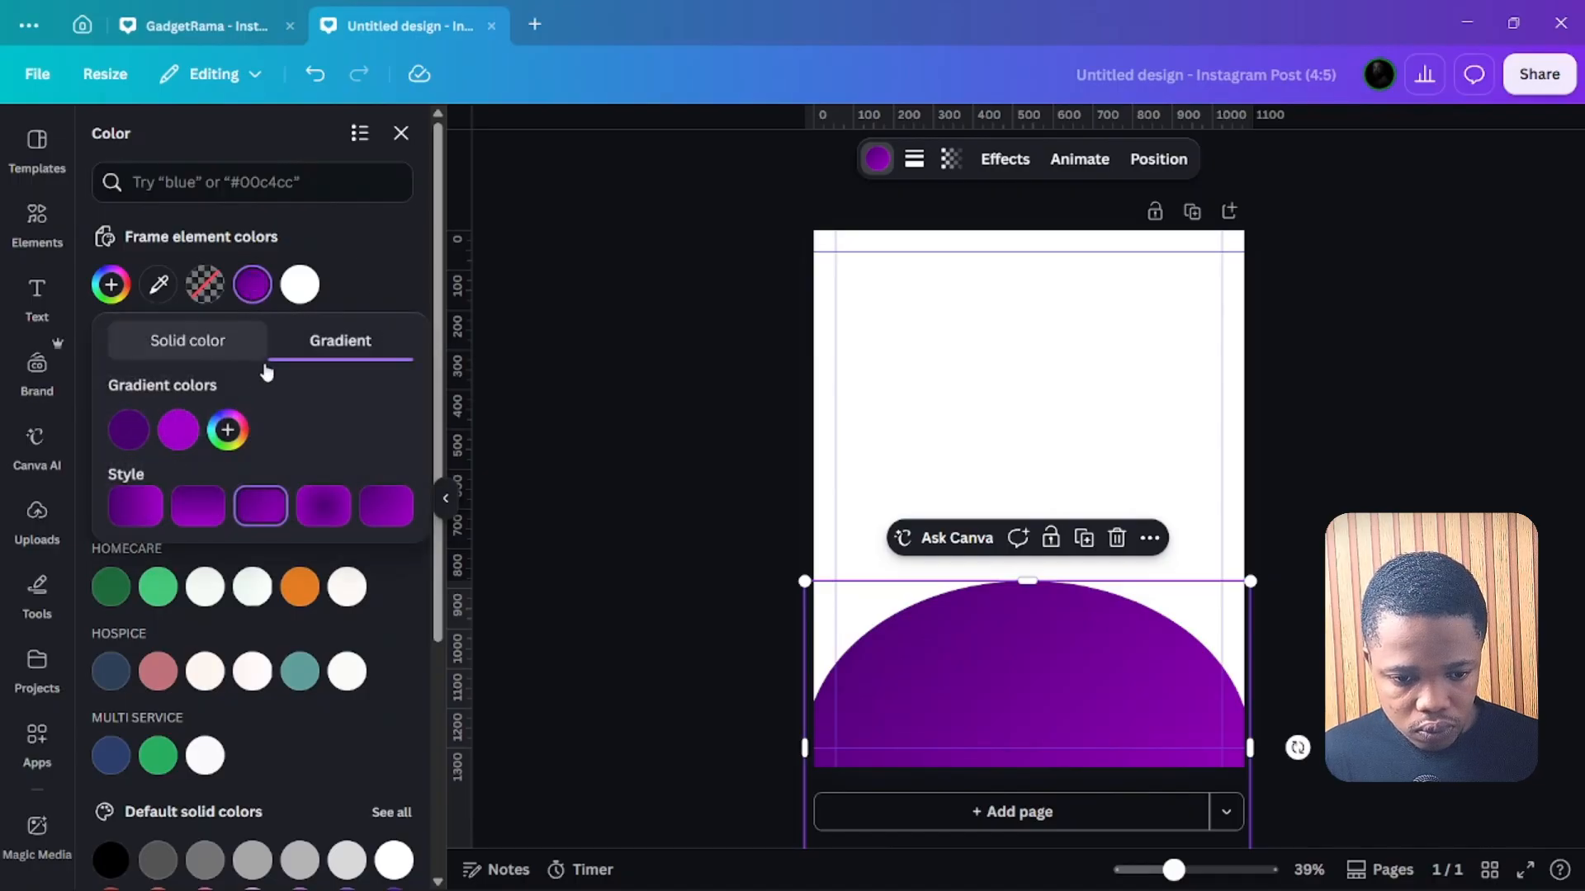
drag(129, 431, 228, 430)
click(228, 430)
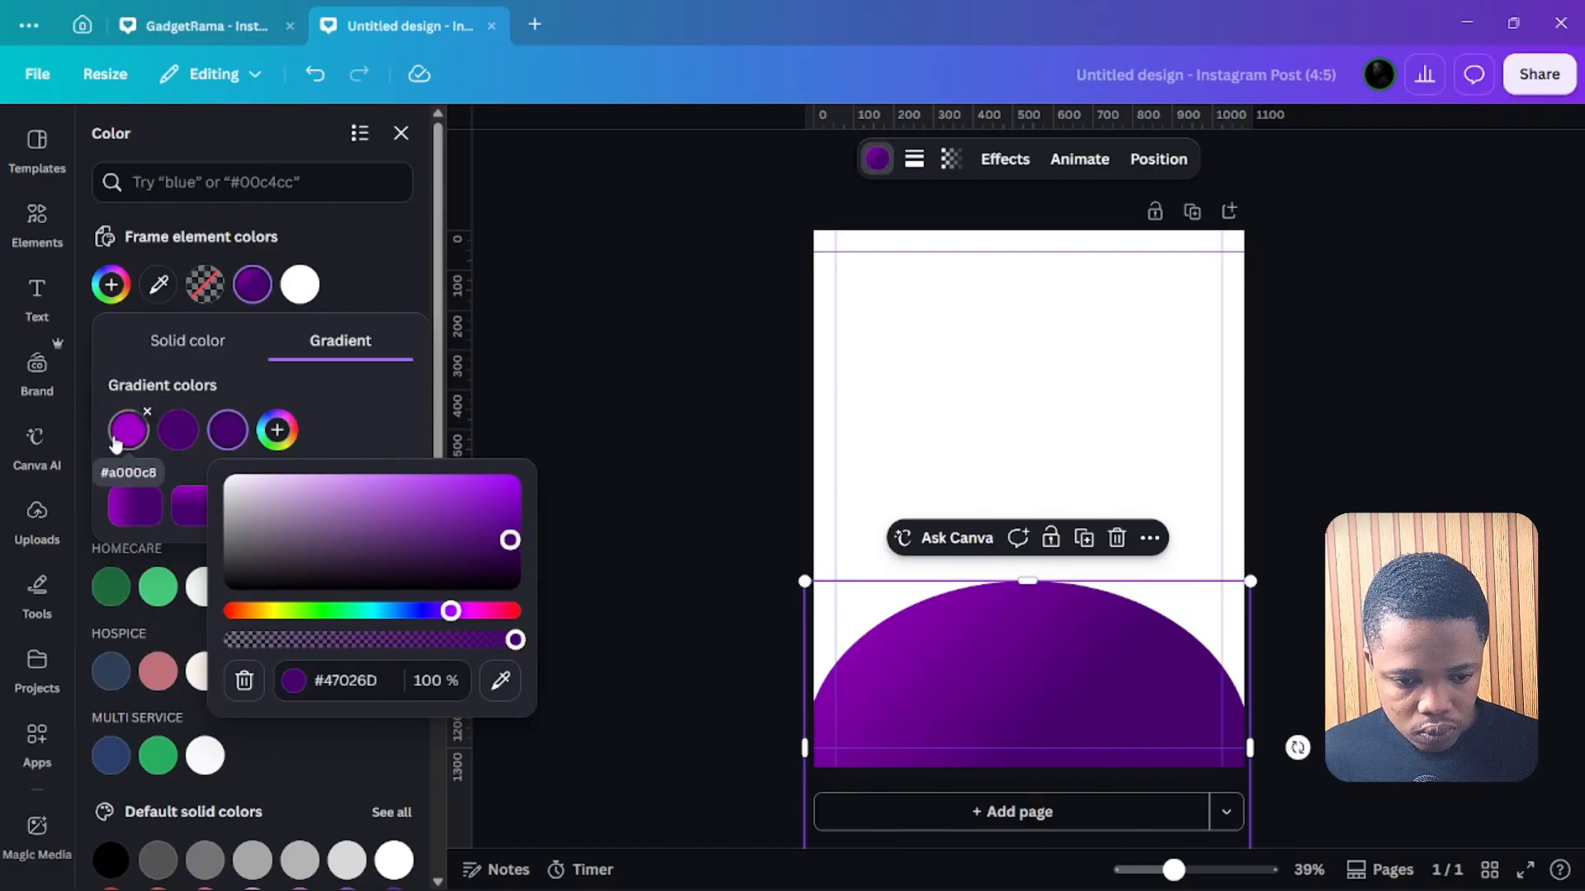
drag(115, 443, 234, 432)
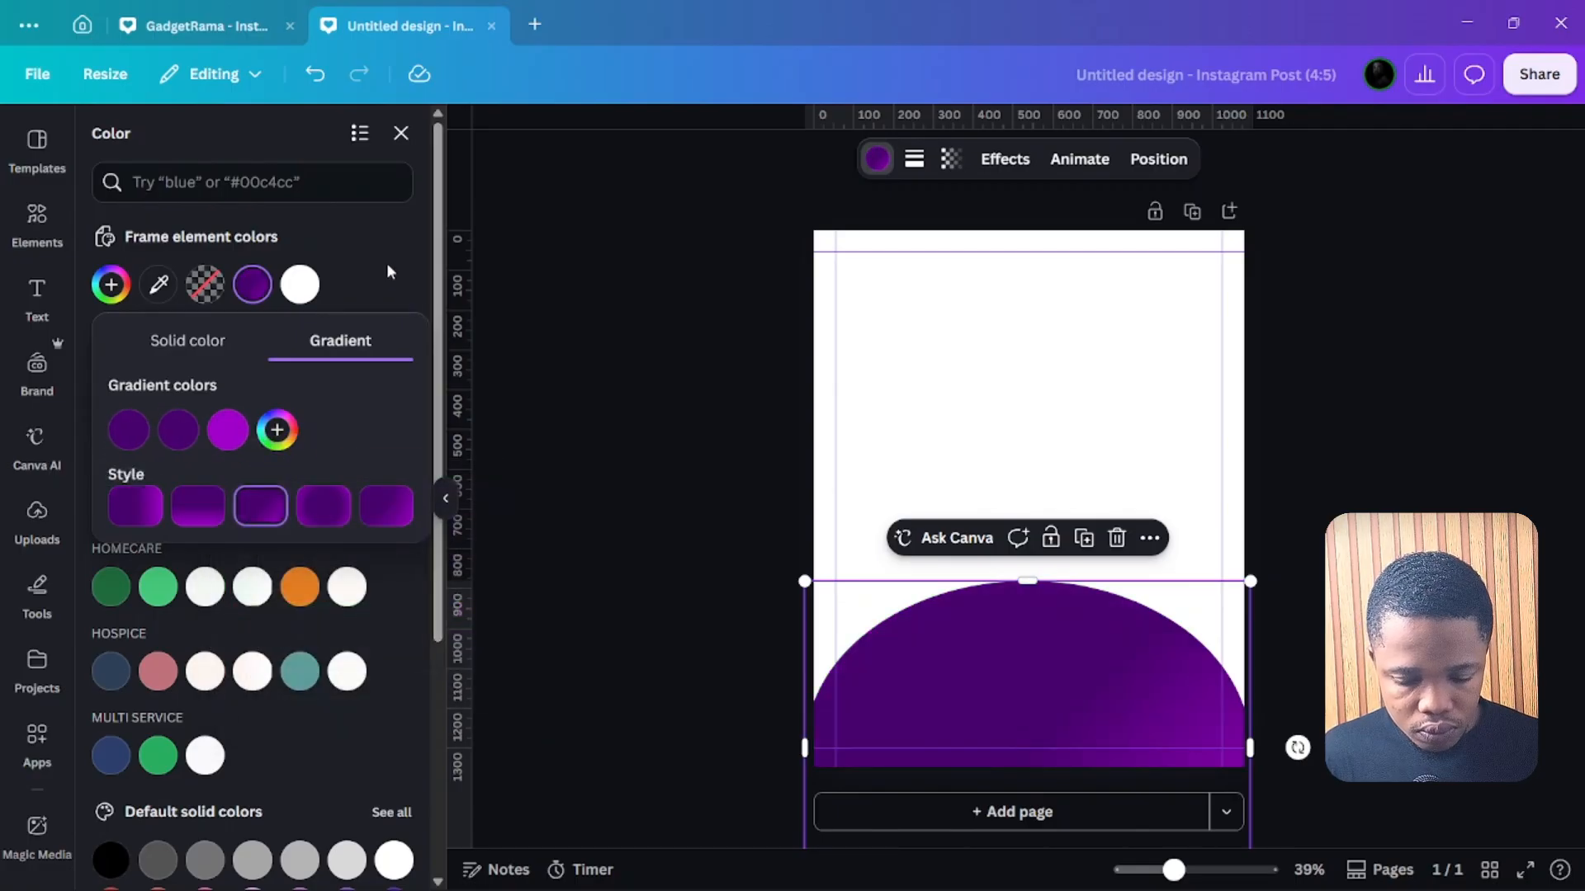
drag(227, 430, 124, 447)
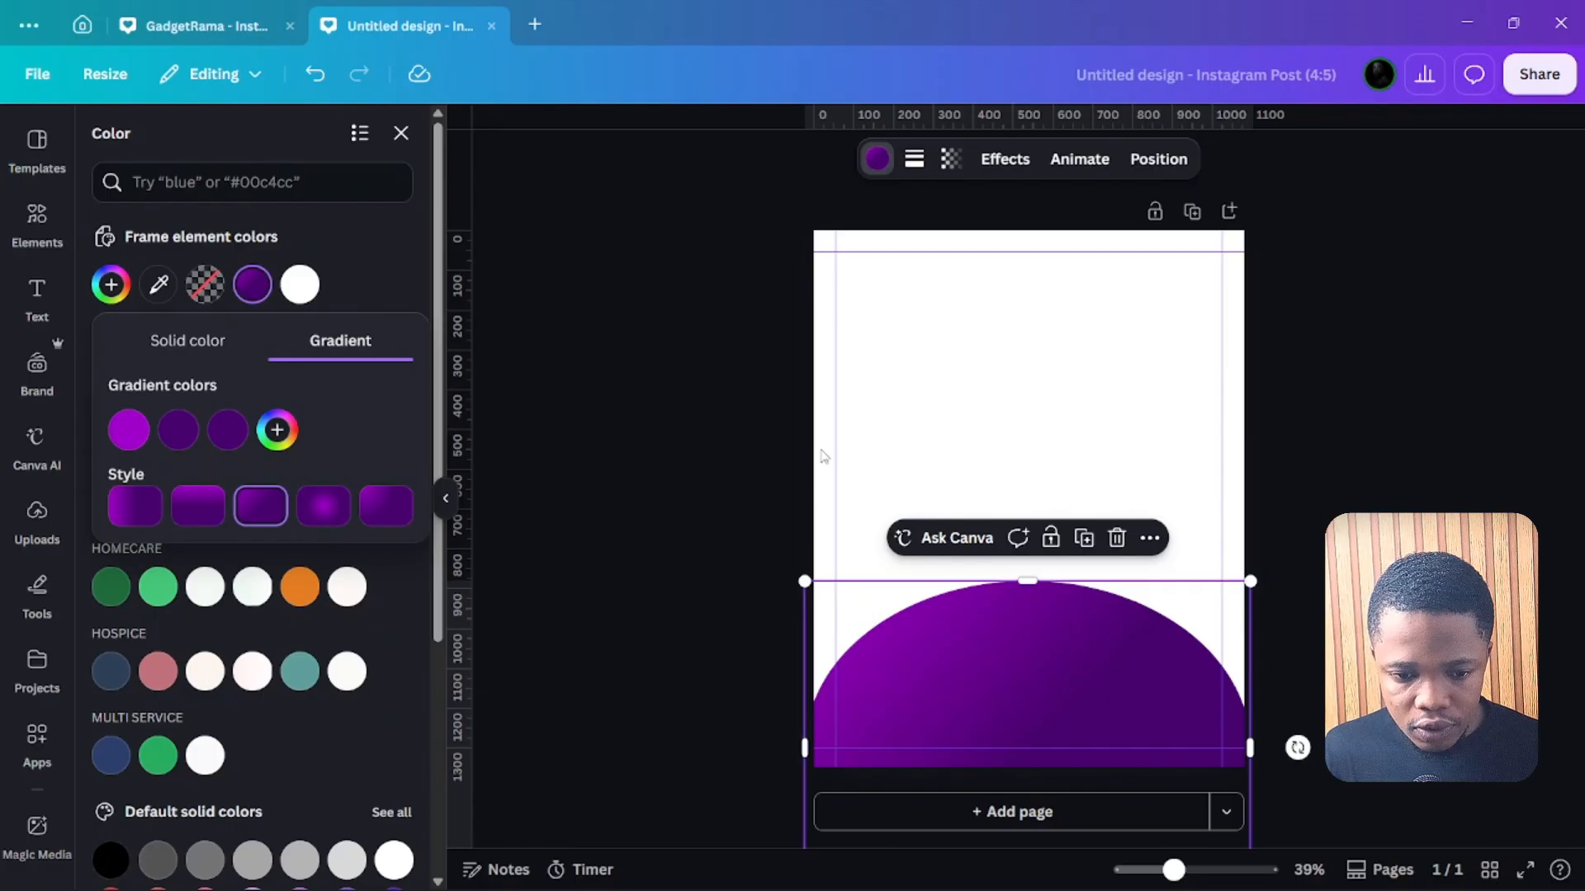
Duplicate the gradient dome and align both copies to each other by middle and center so they overlap exactly.
click(1015, 611)
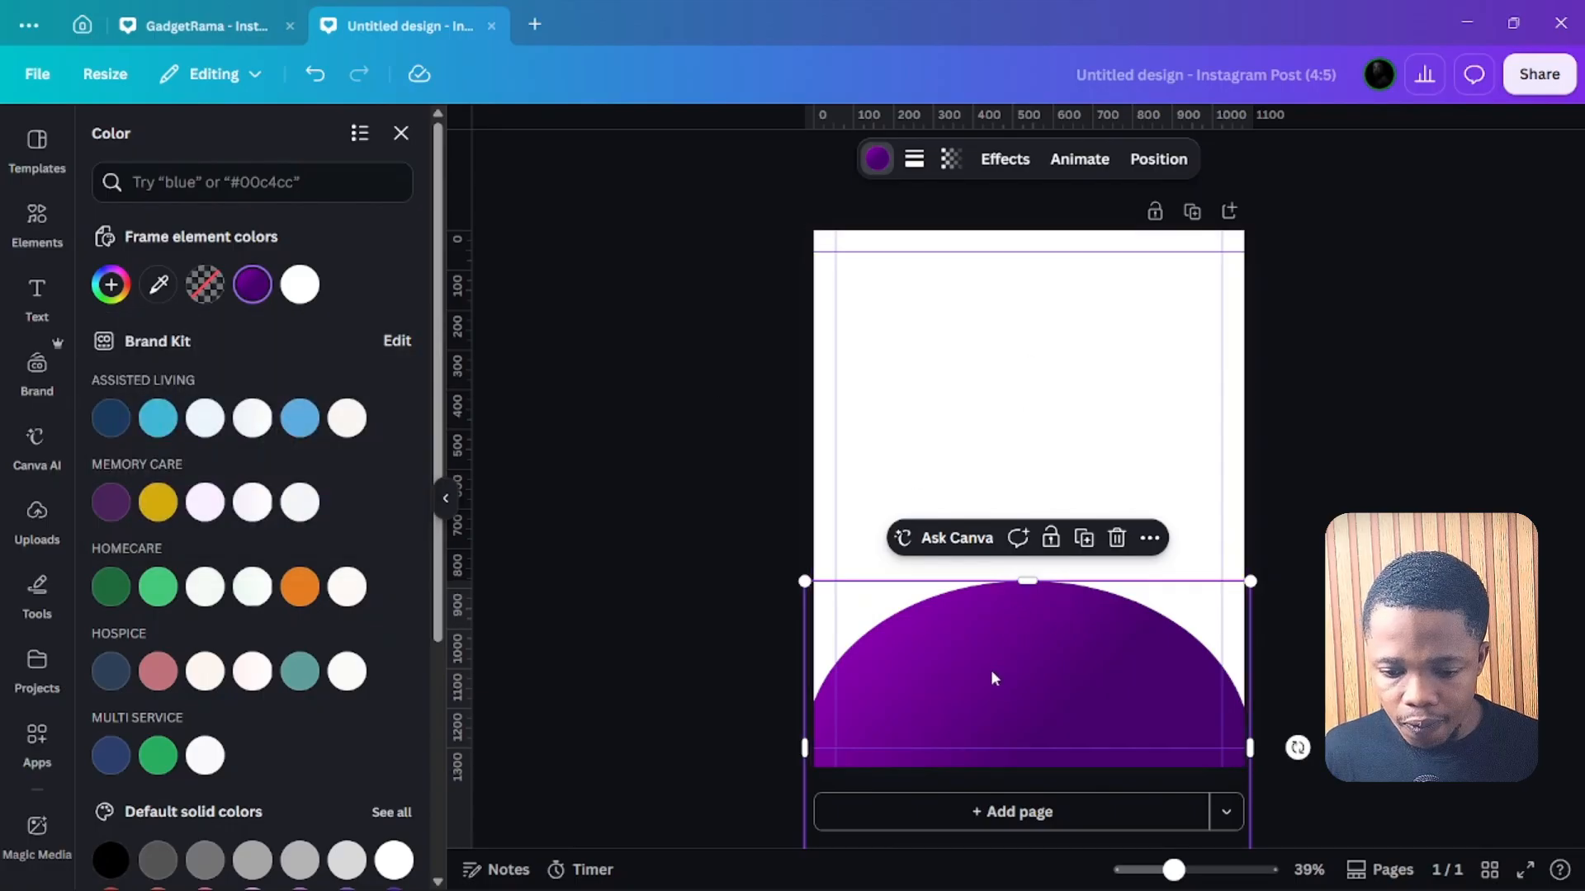
click(1079, 543)
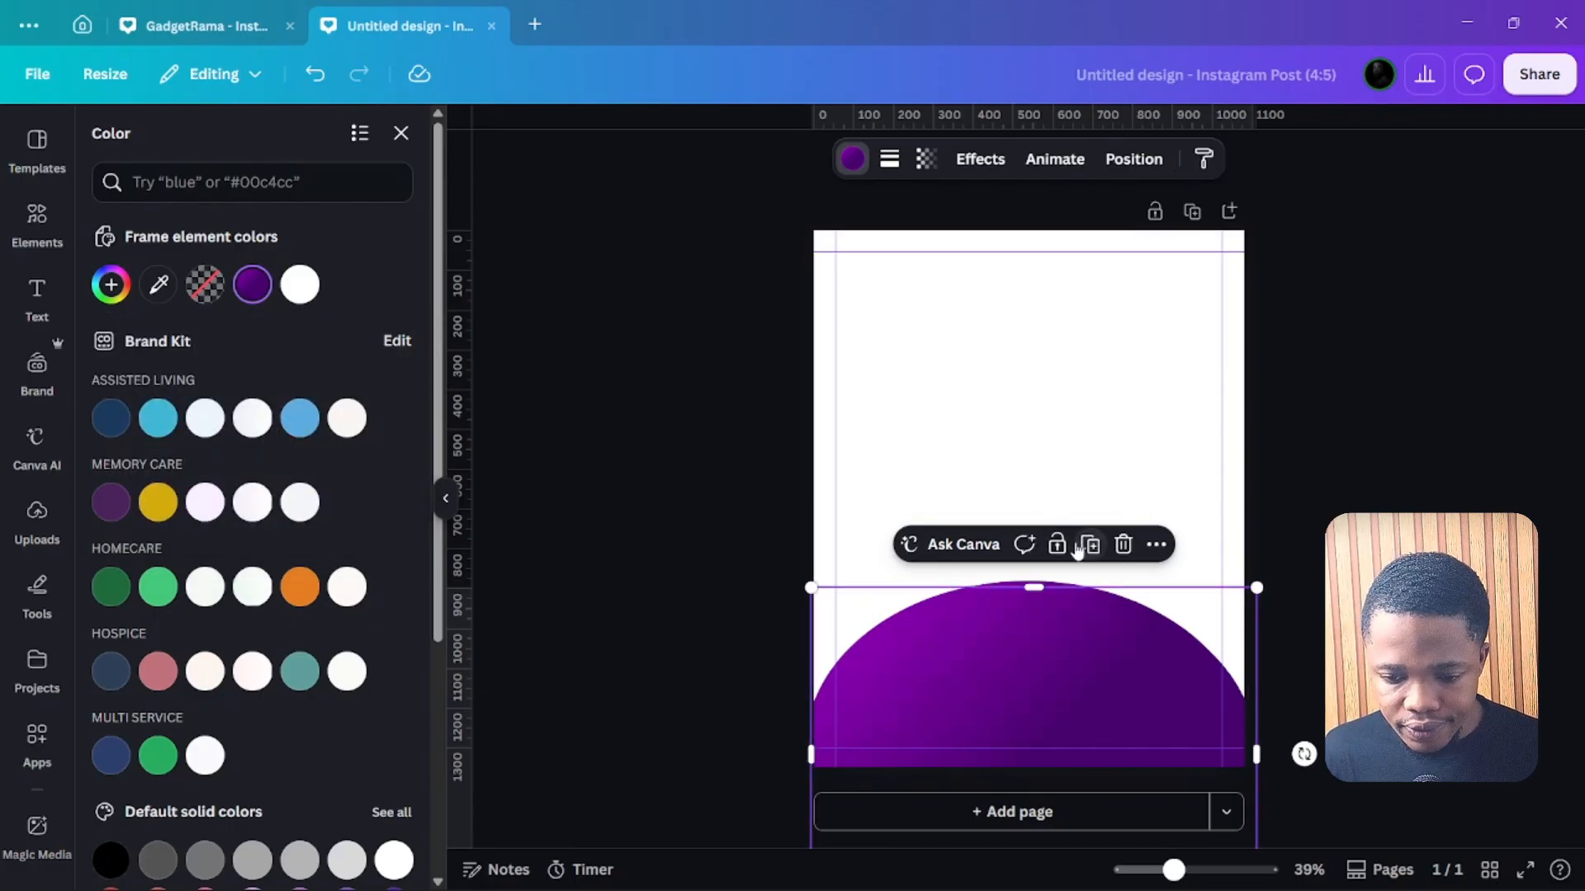
drag(840, 474, 1073, 672)
click(1199, 160)
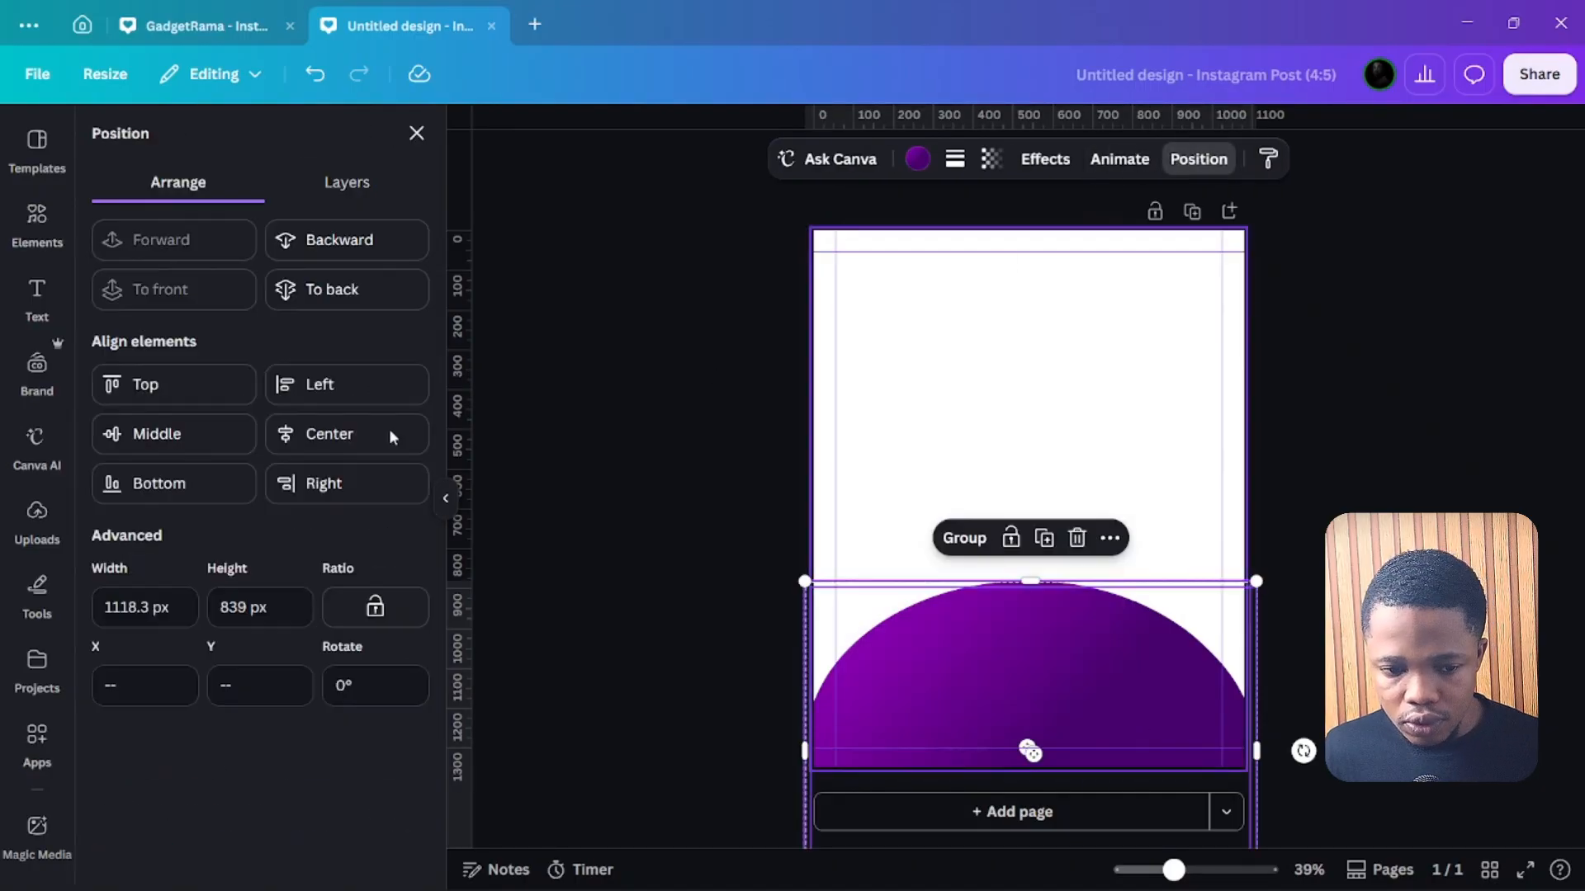
click(215, 434)
click(301, 431)
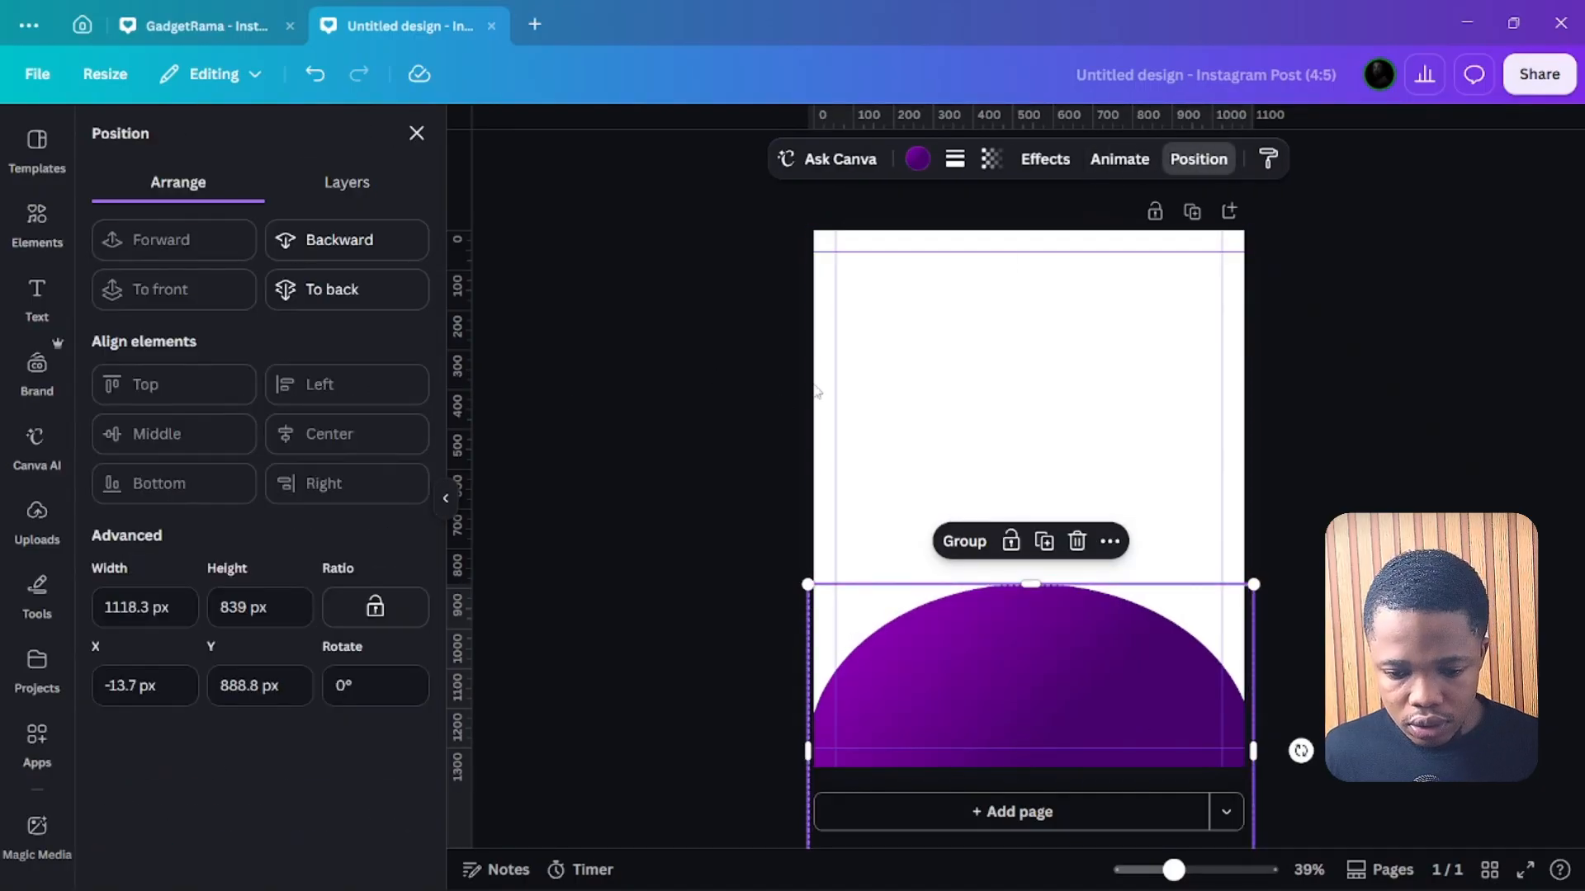
Fill the upper copy of the dome with the black-and-white maze pattern image from the uploads.
click(920, 684)
click(980, 509)
click(962, 641)
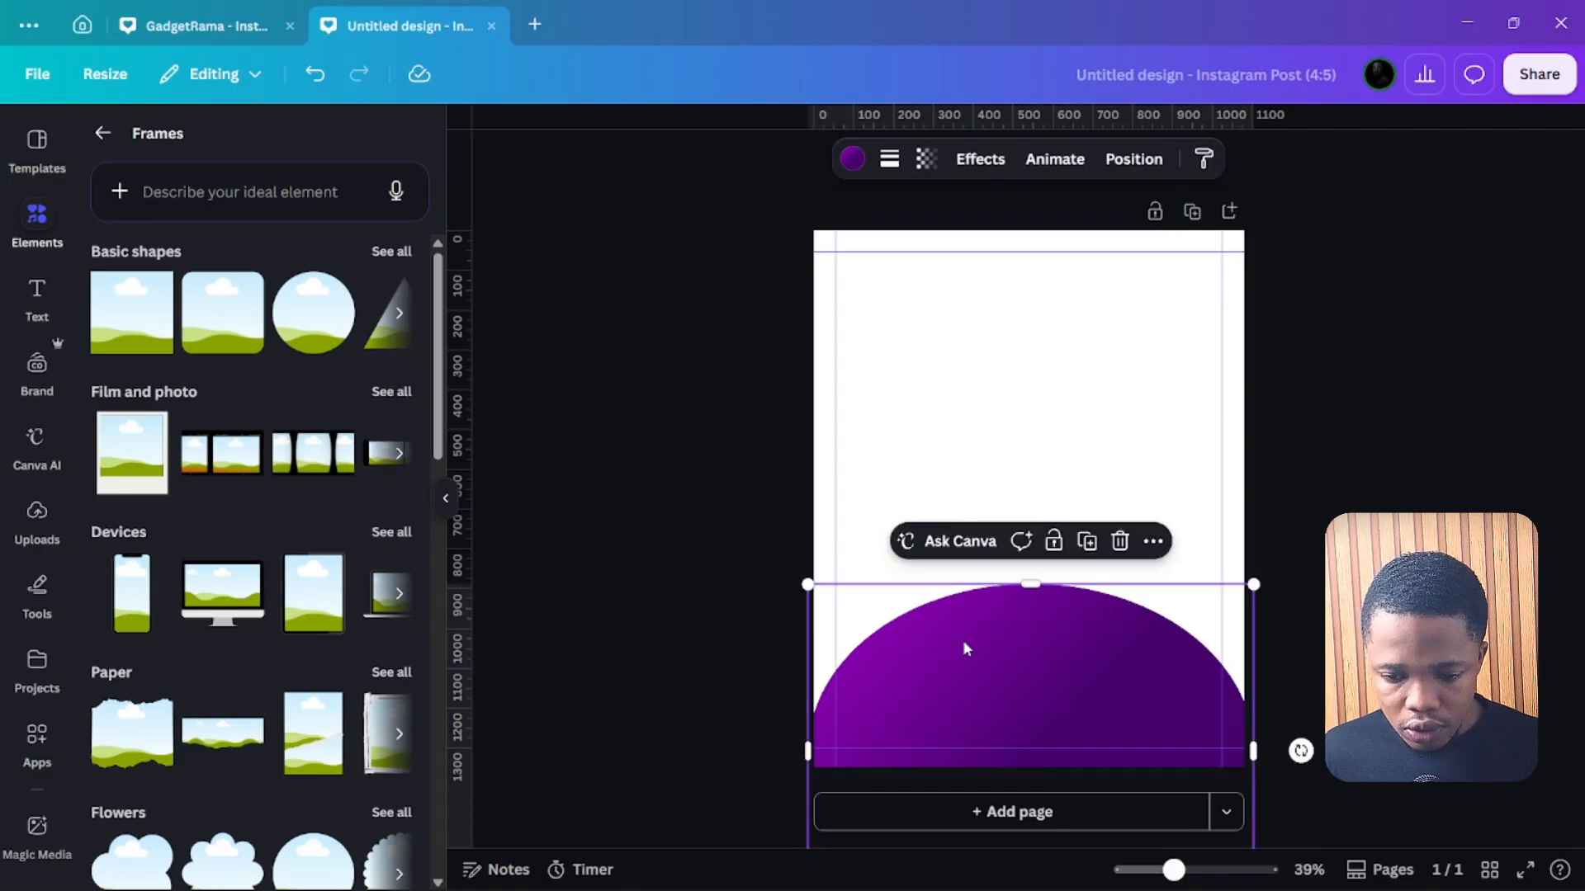
click(103, 135)
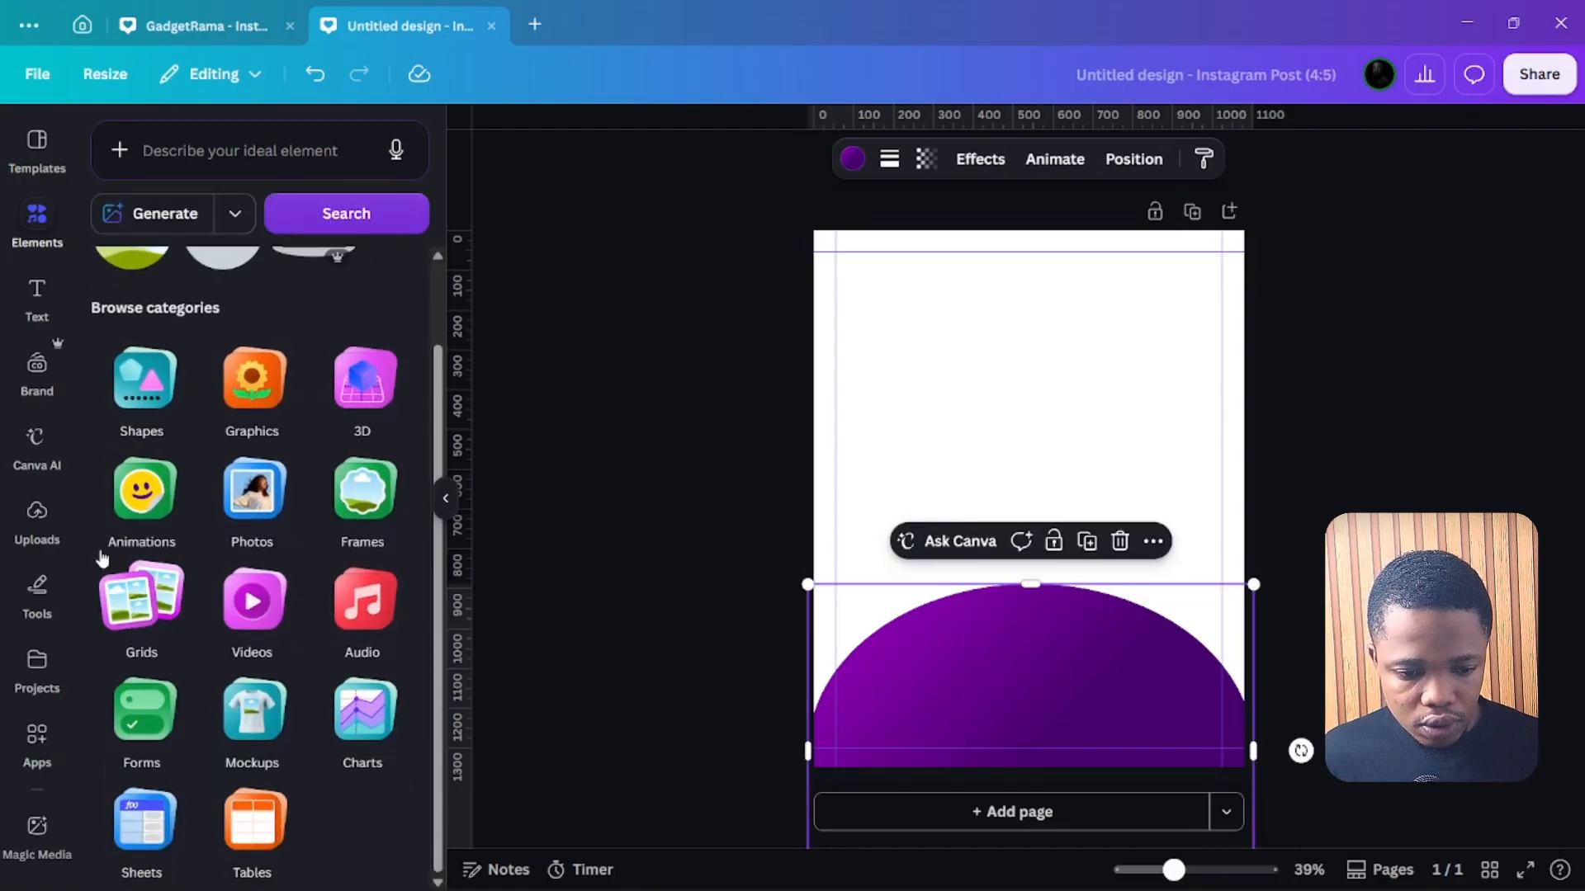
click(36, 516)
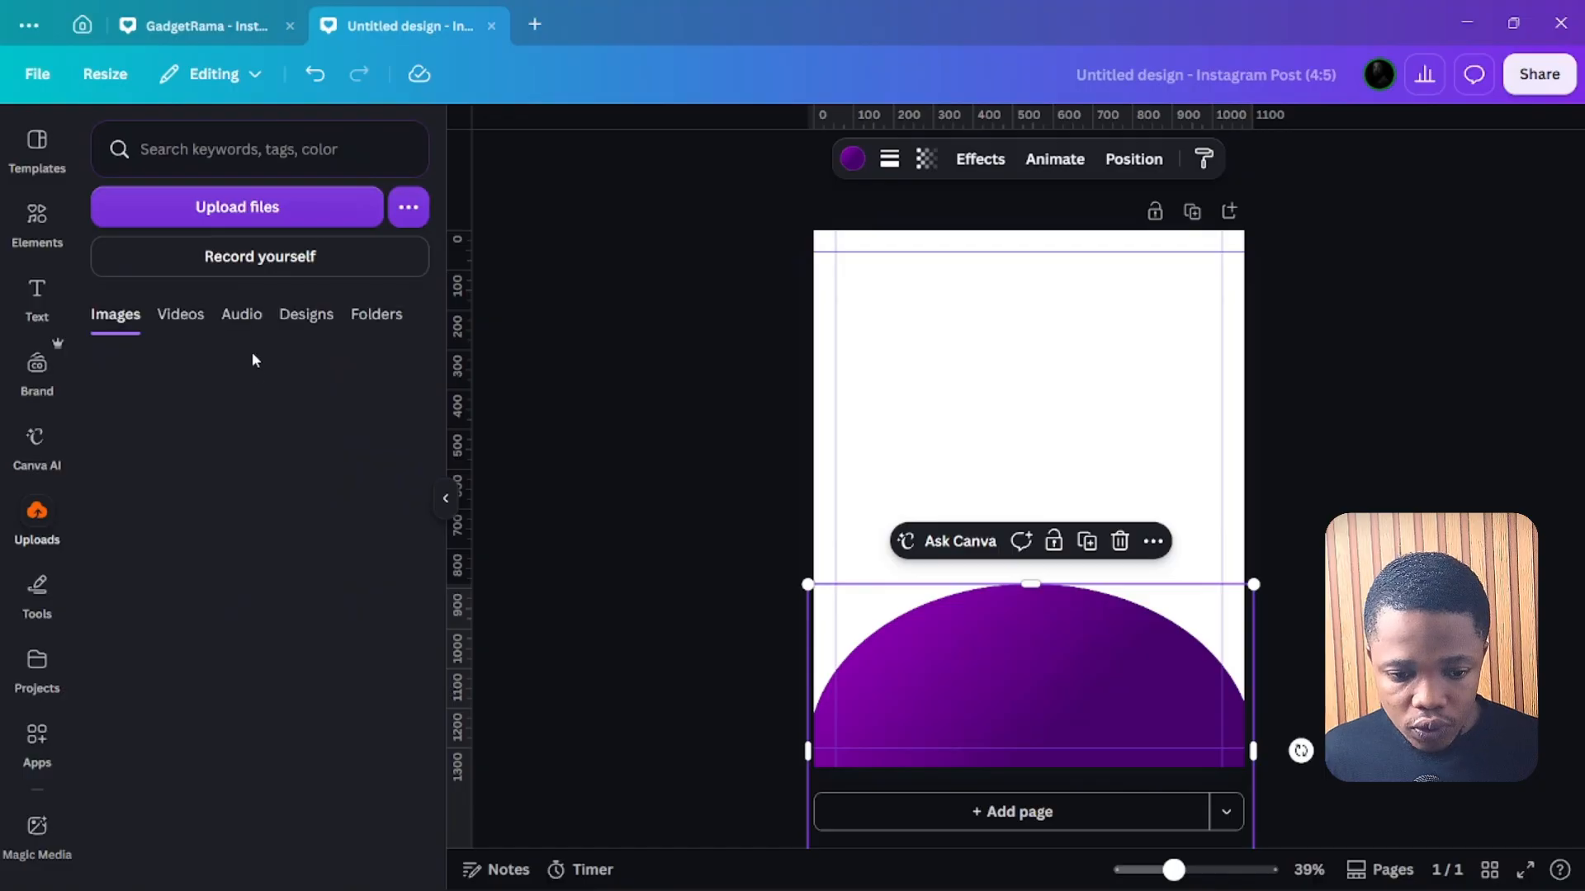
scroll(275, 483, down, 5)
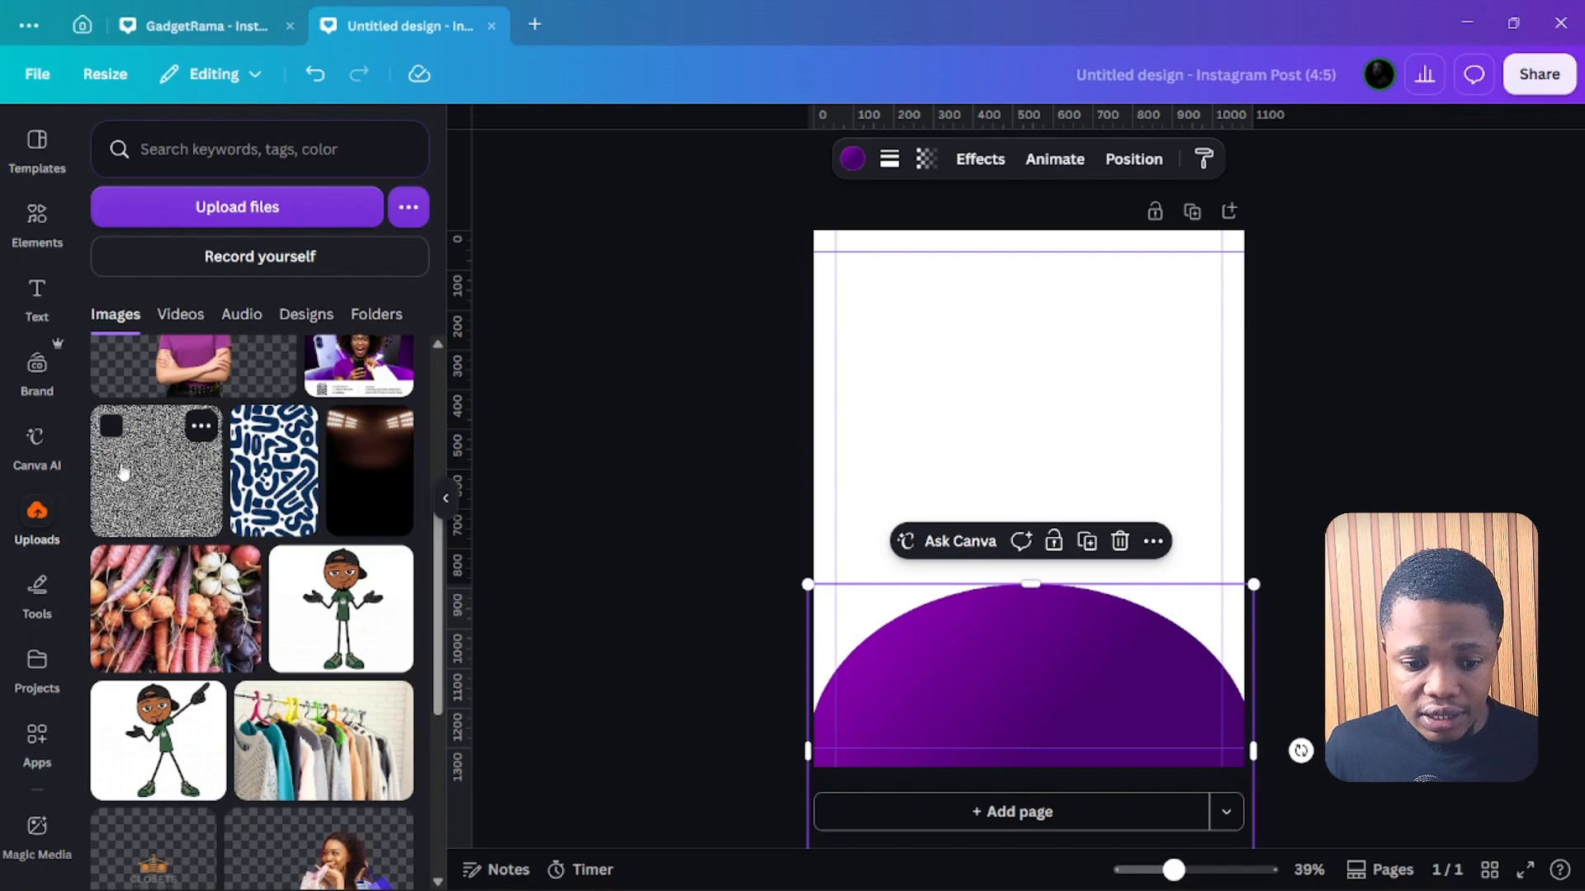
drag(150, 493, 1032, 677)
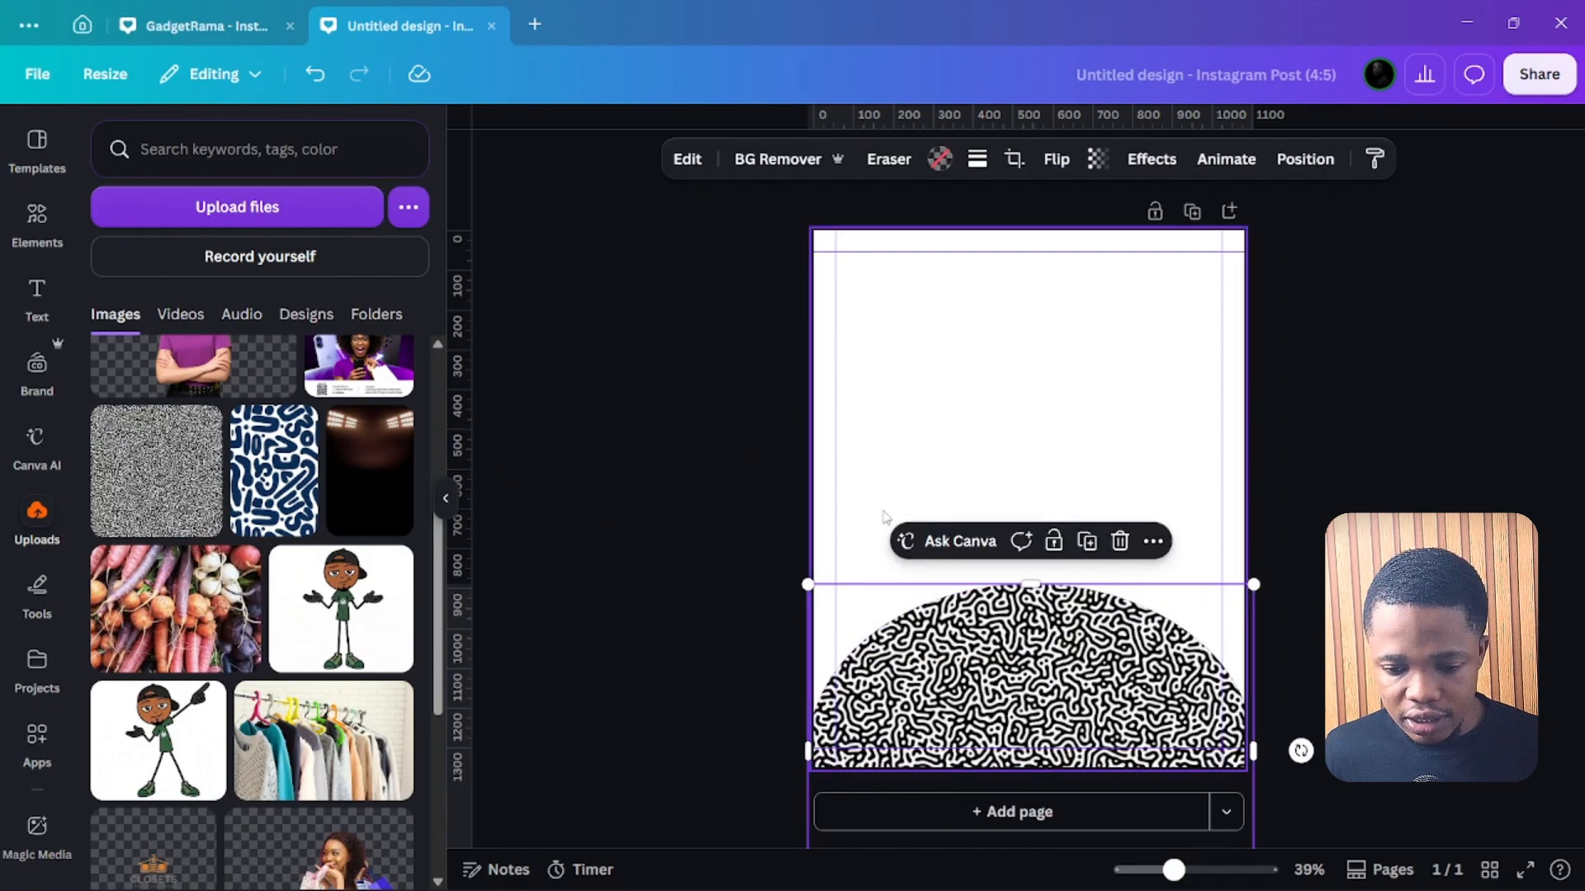
Blur the whole maze pattern image in the dome with an intensity of 23.
click(888, 411)
click(943, 660)
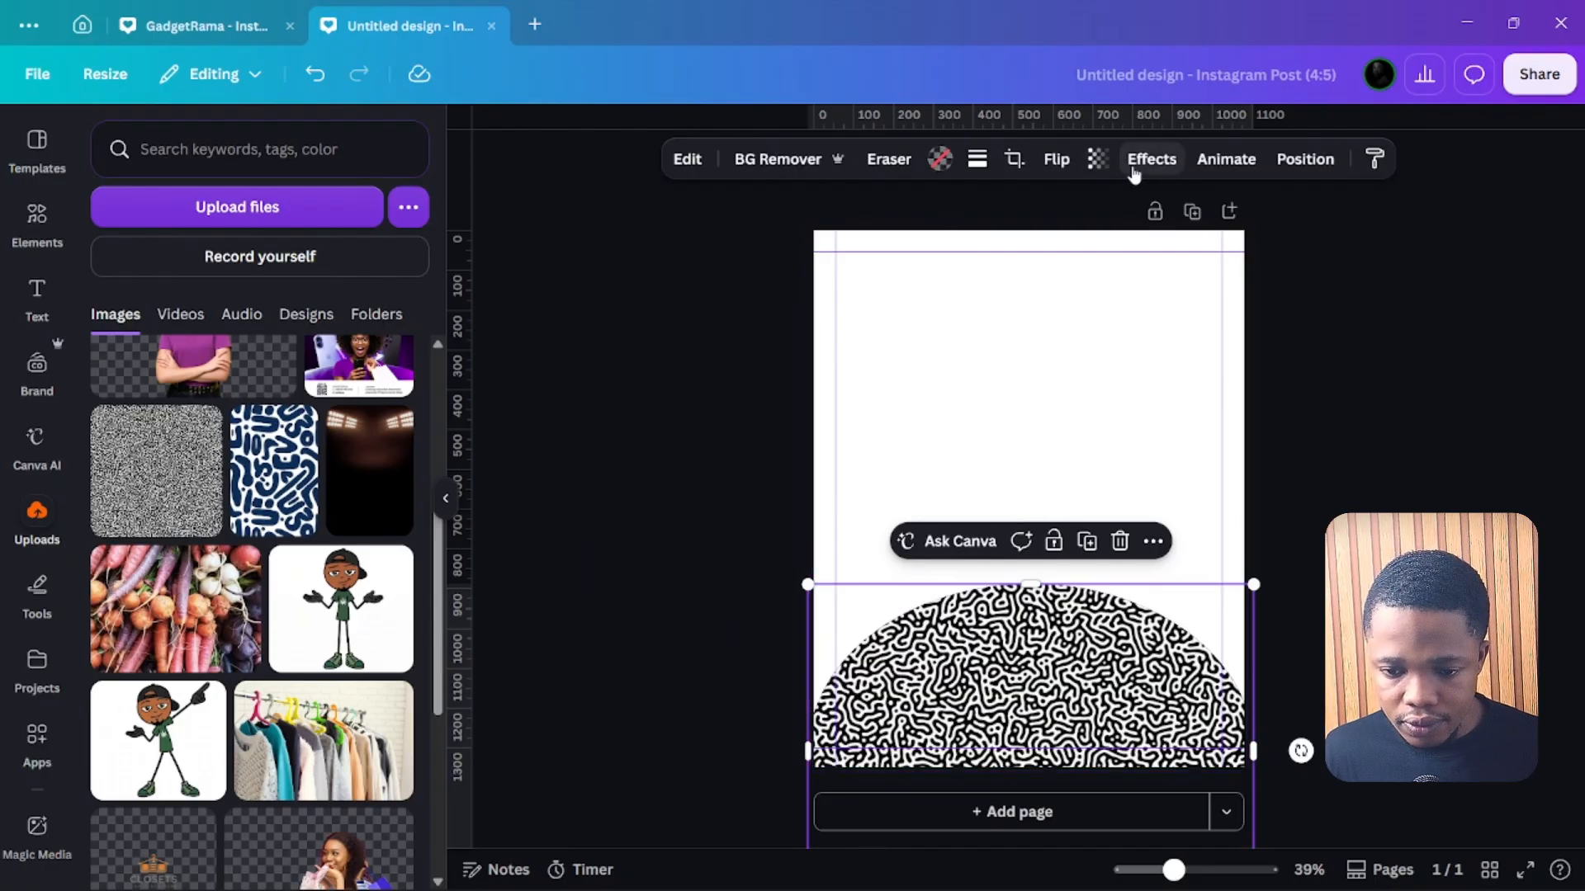
click(690, 160)
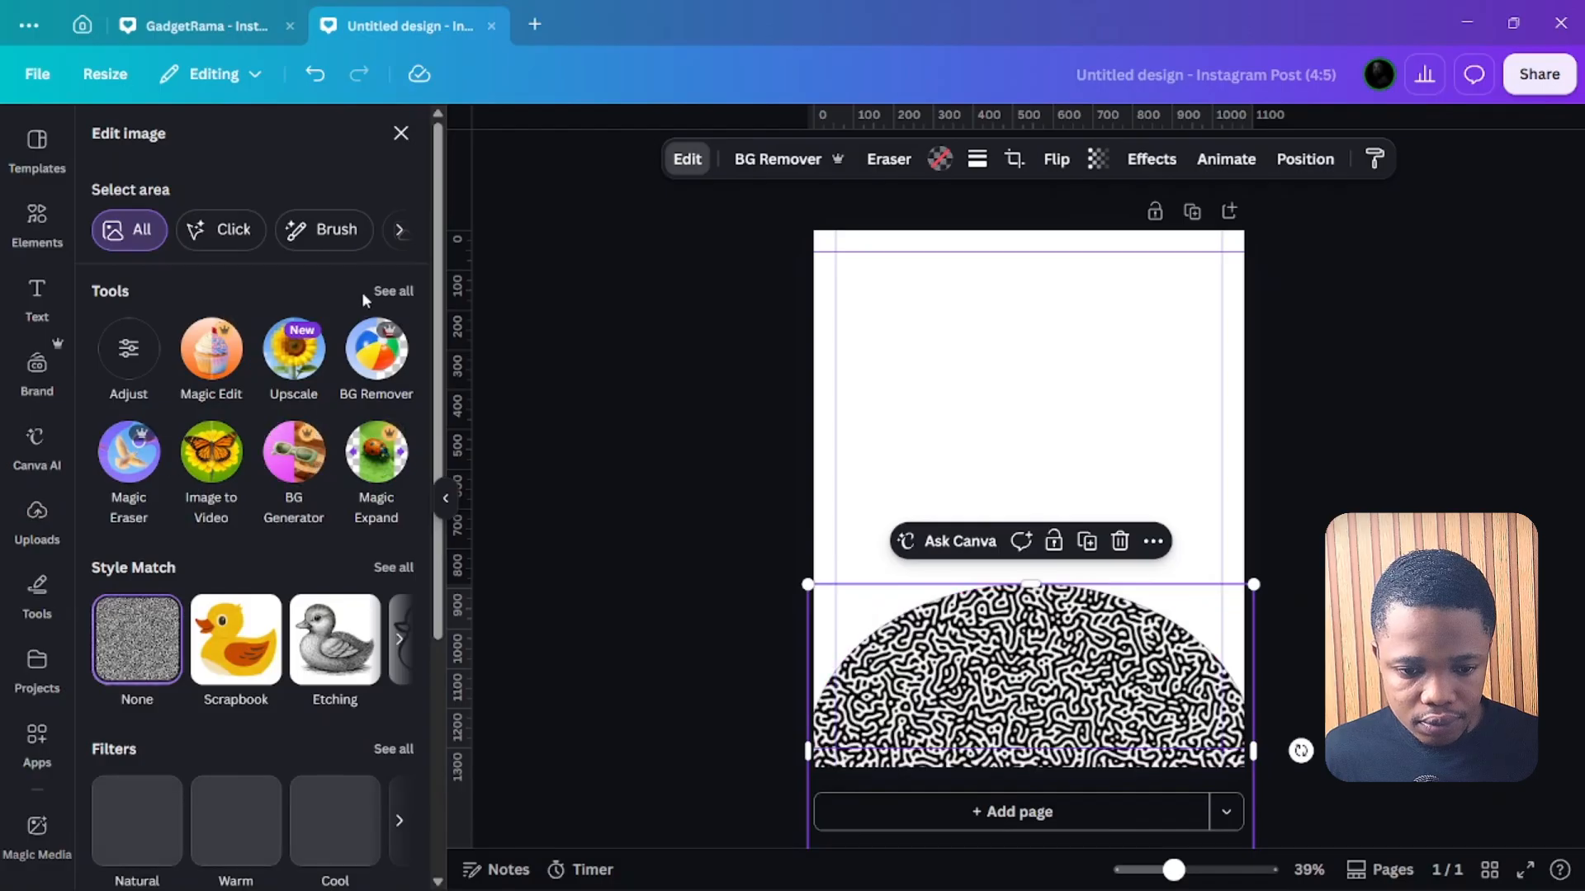
click(394, 291)
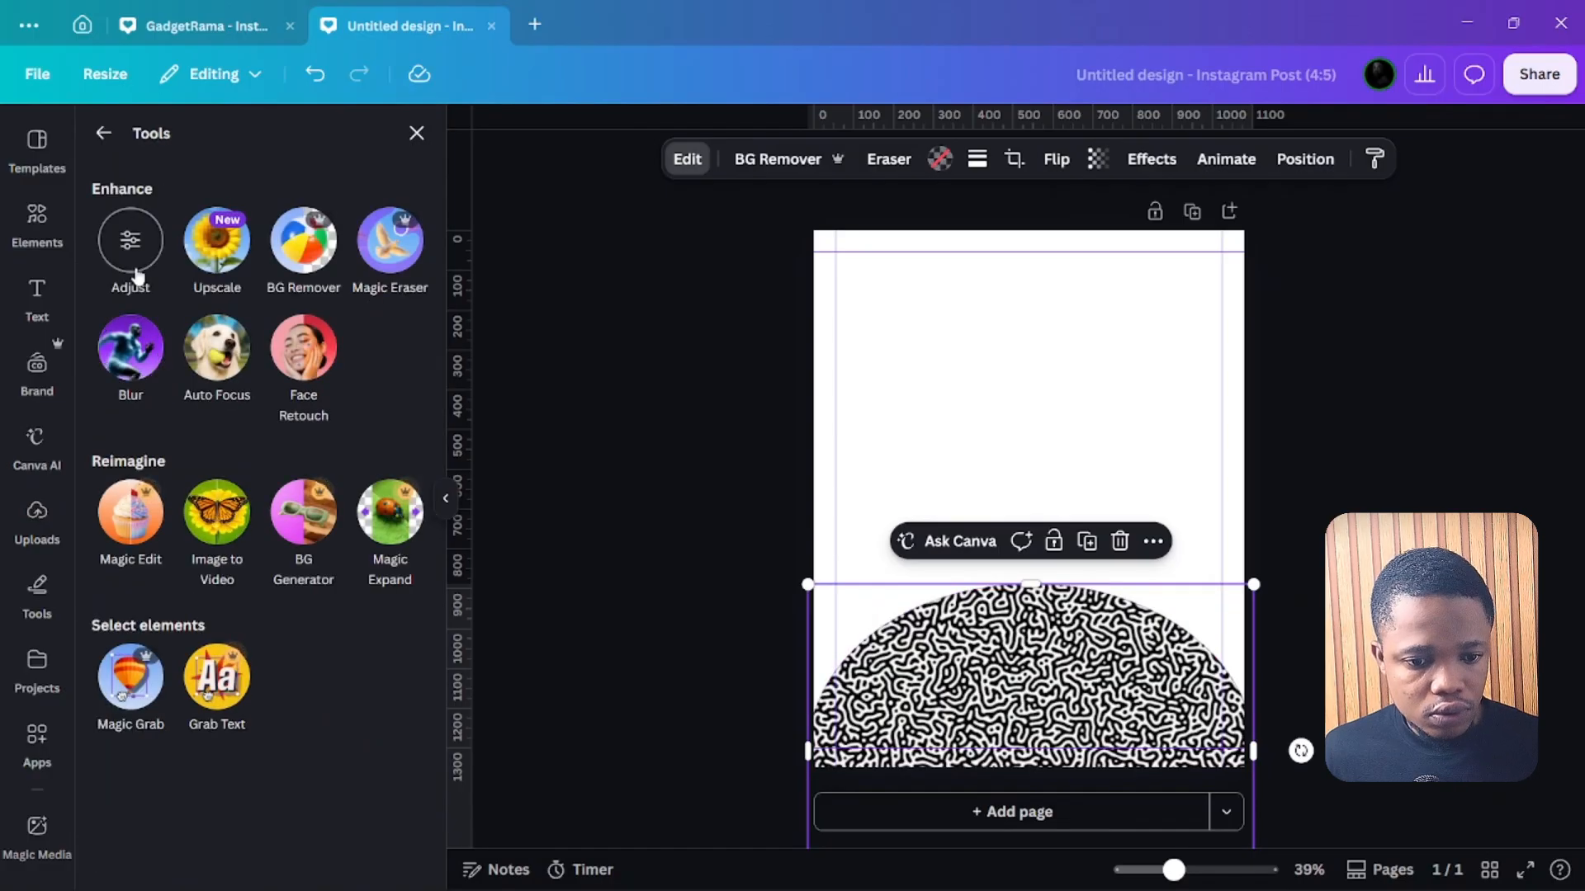
click(130, 347)
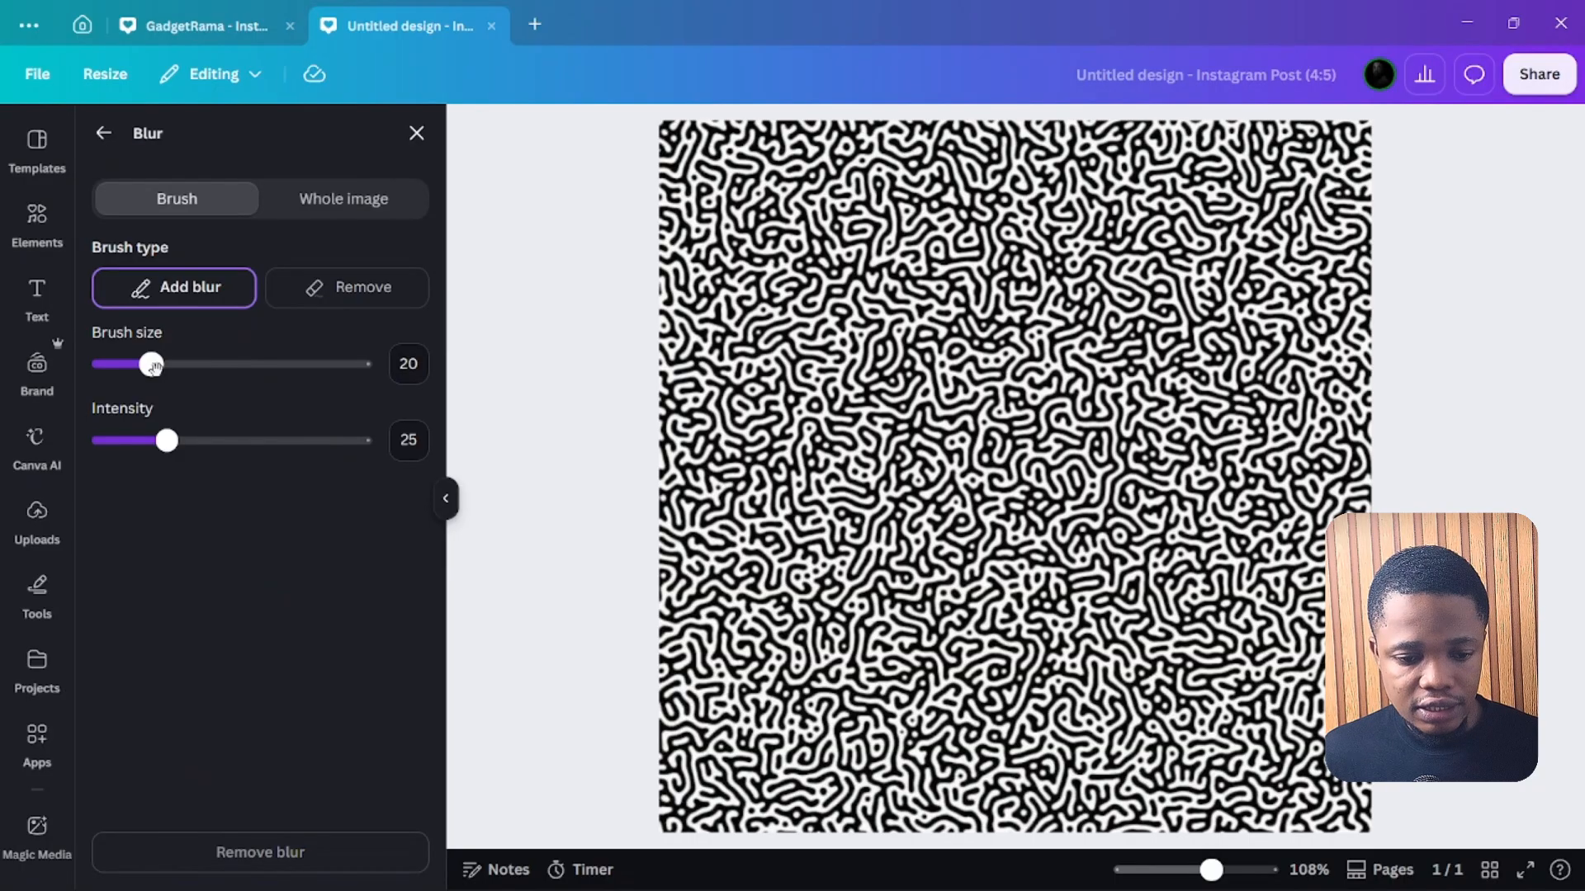
click(298, 202)
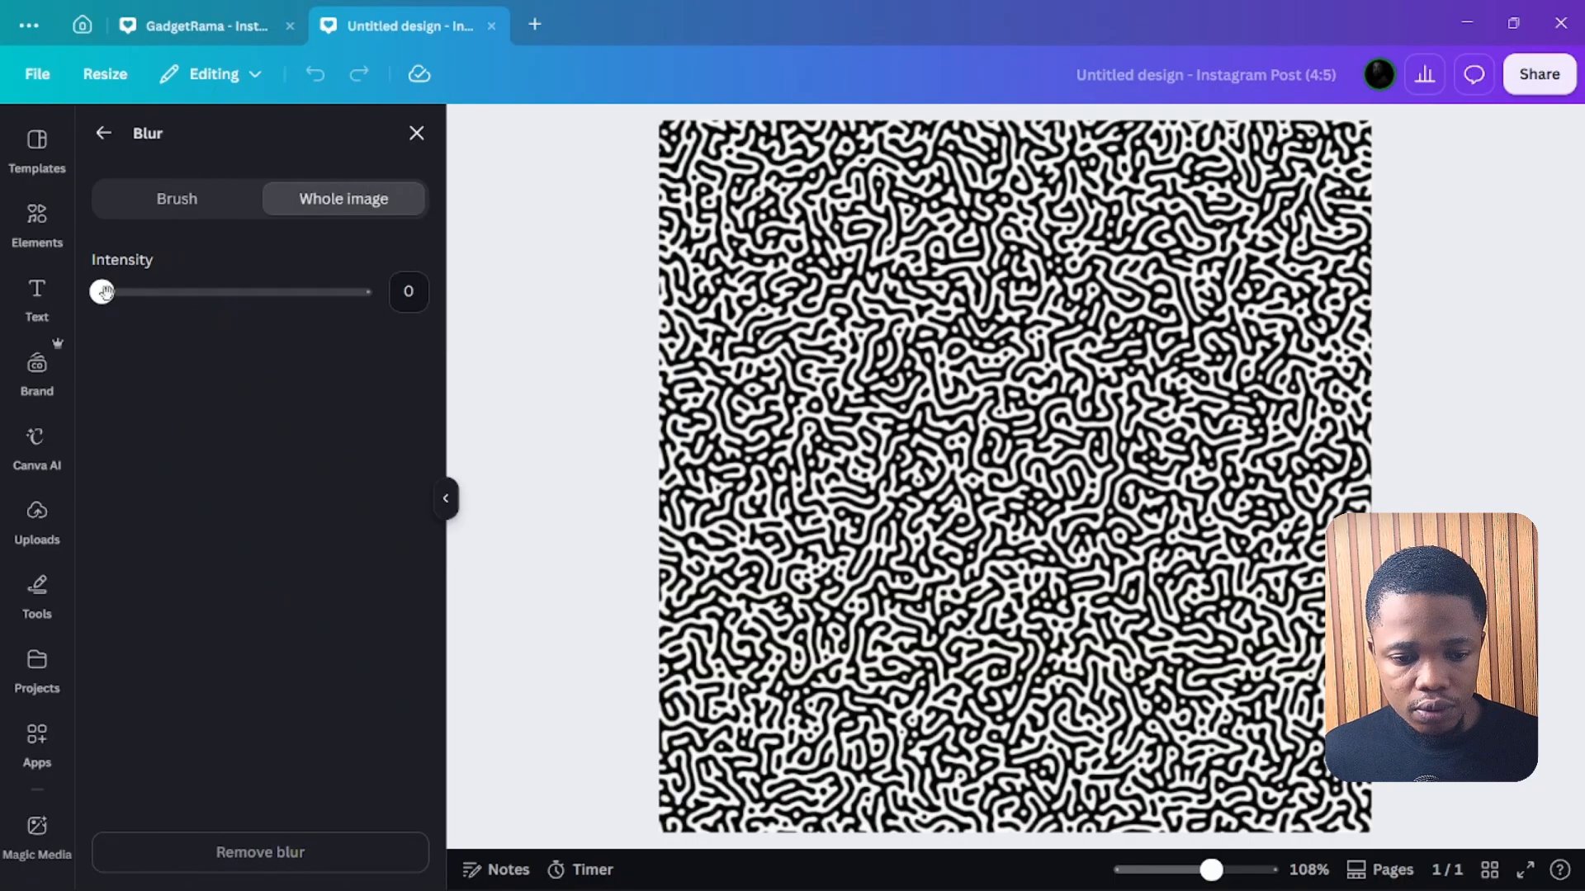
drag(104, 292, 173, 281)
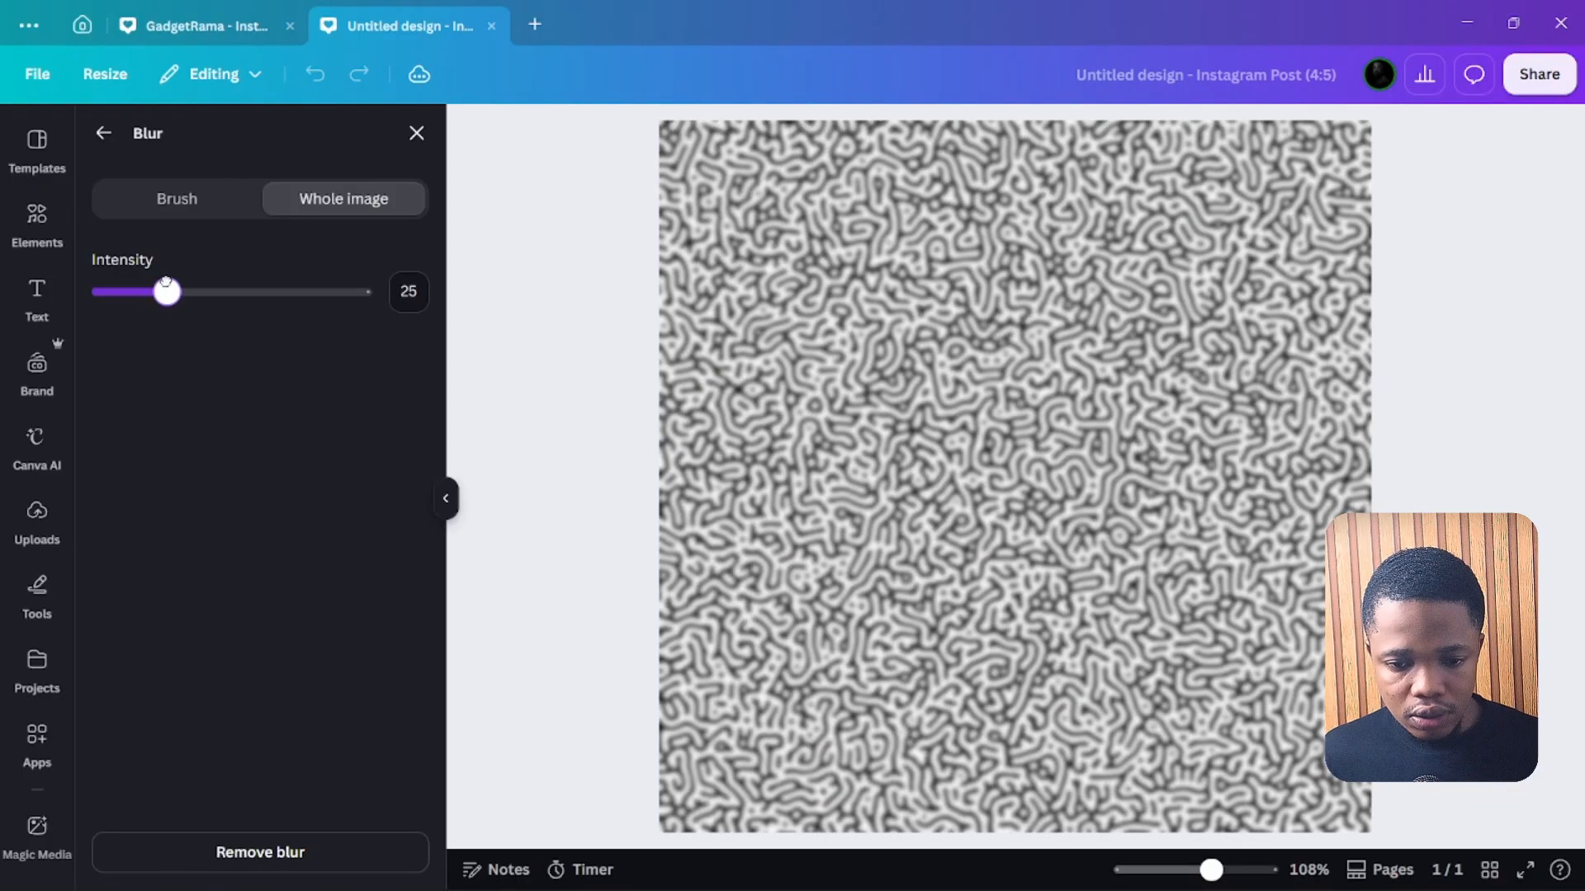
drag(166, 293, 161, 293)
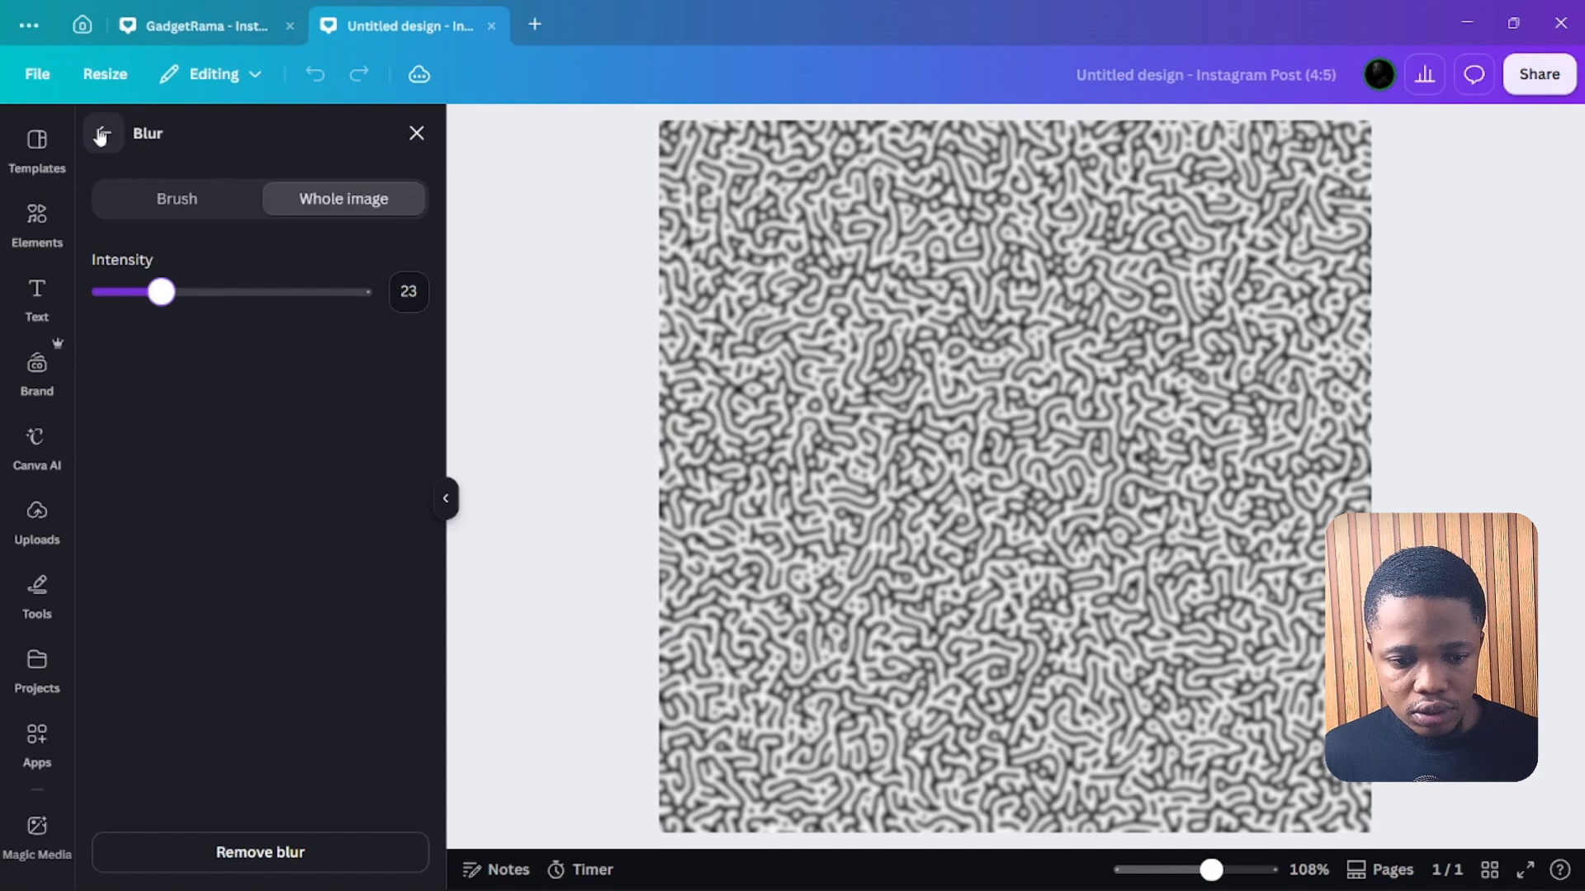
click(100, 136)
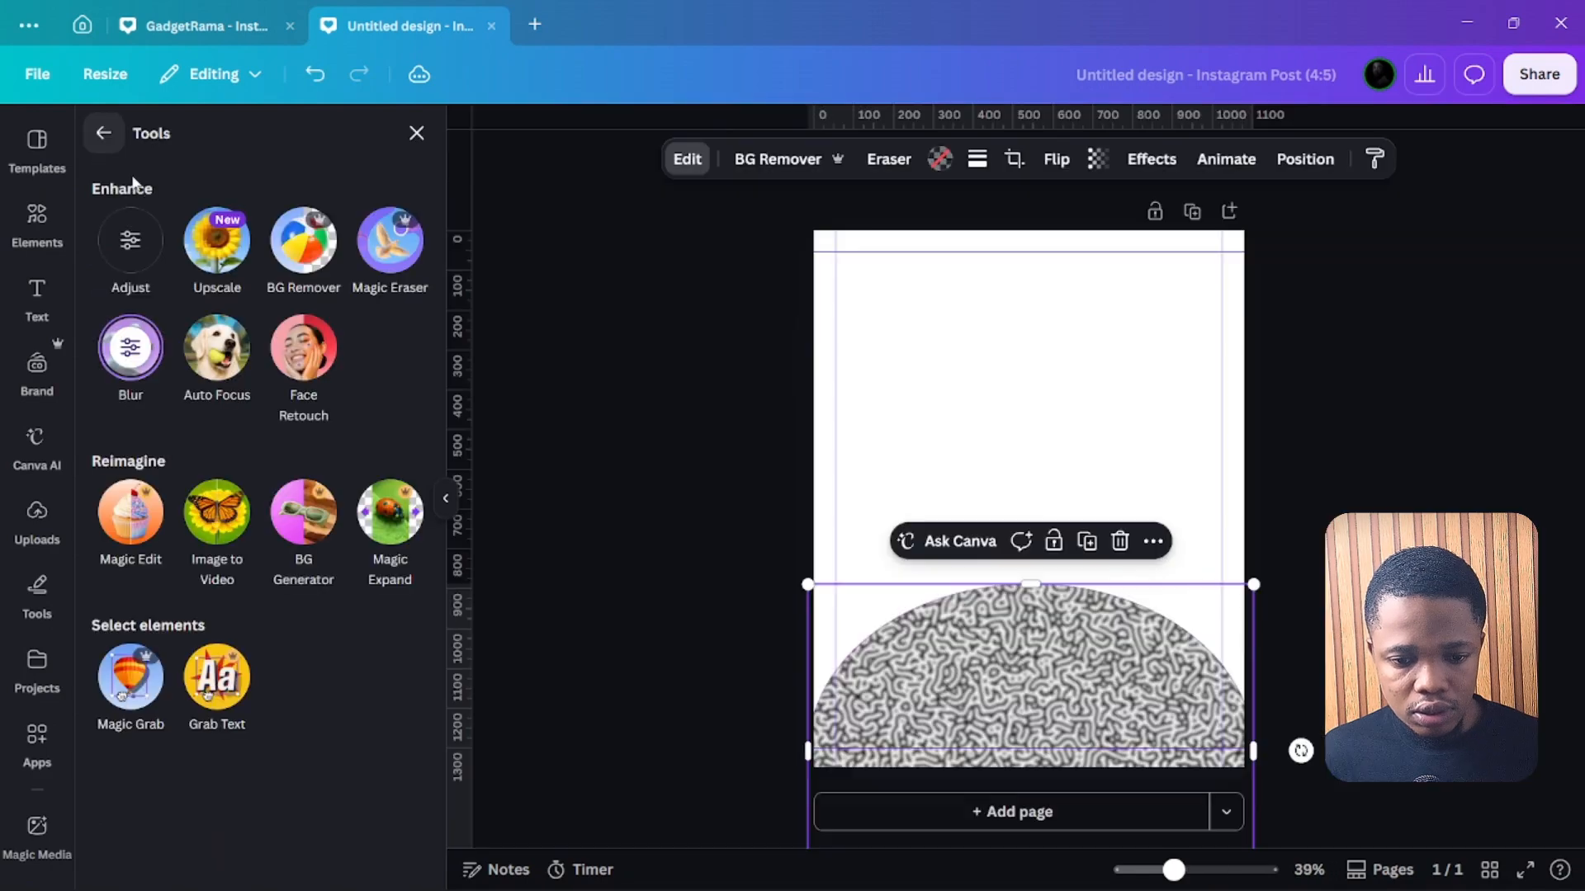
Set the maze pattern overlay's transparency to 18 so the purple dome shows through.
click(1097, 164)
drag(1148, 242, 1020, 244)
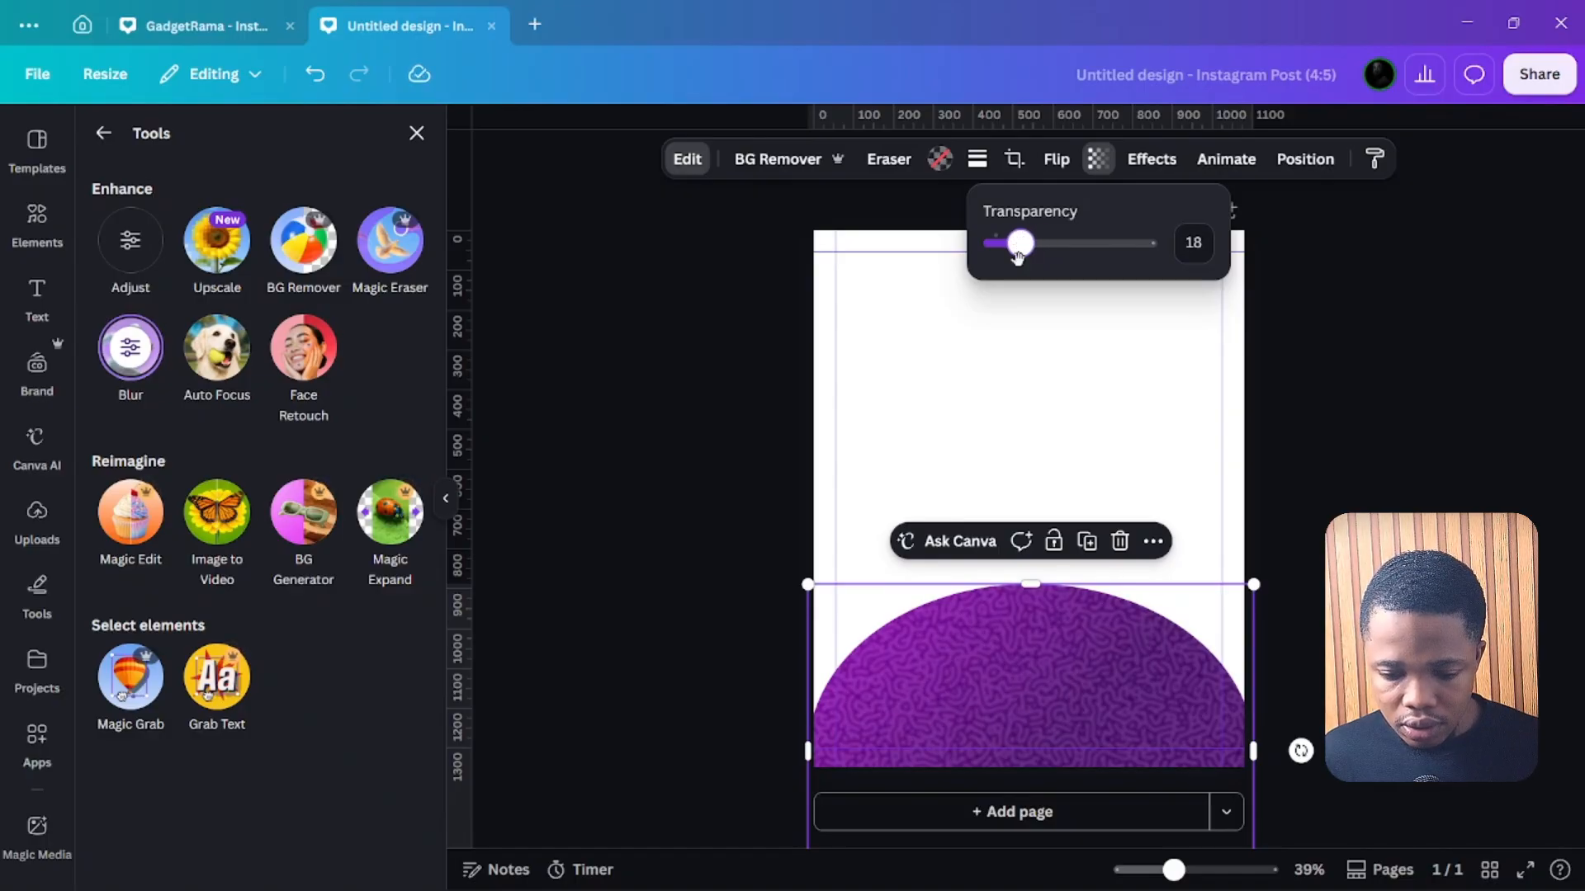
click(741, 427)
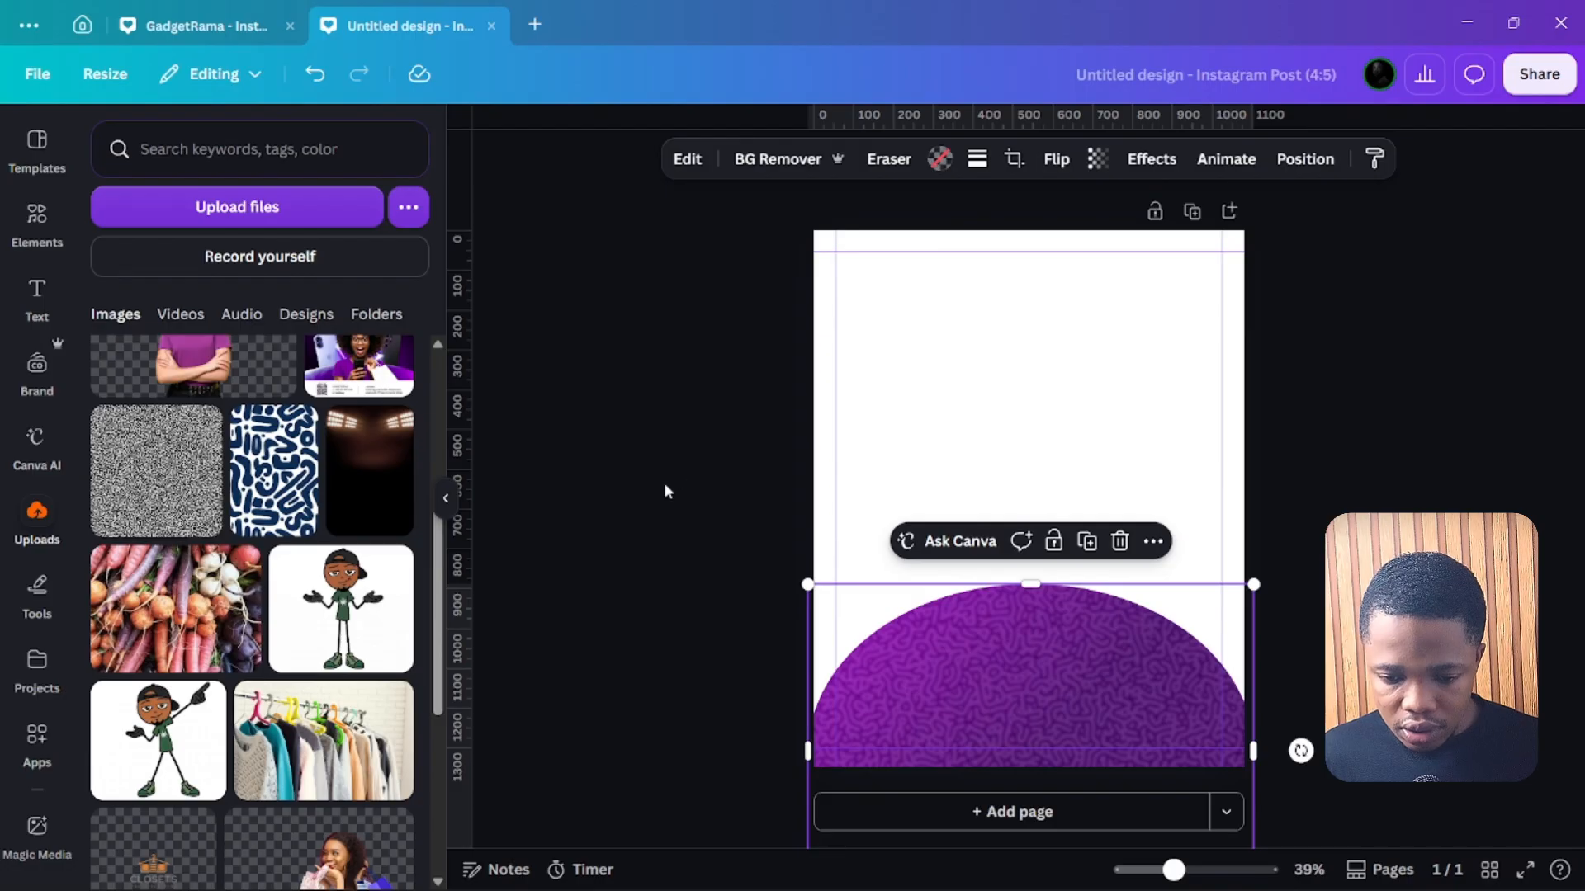
Enlarge the maze pattern image inside its dome frame and reposition it so it still covers the whole shape.
double_click(976, 665)
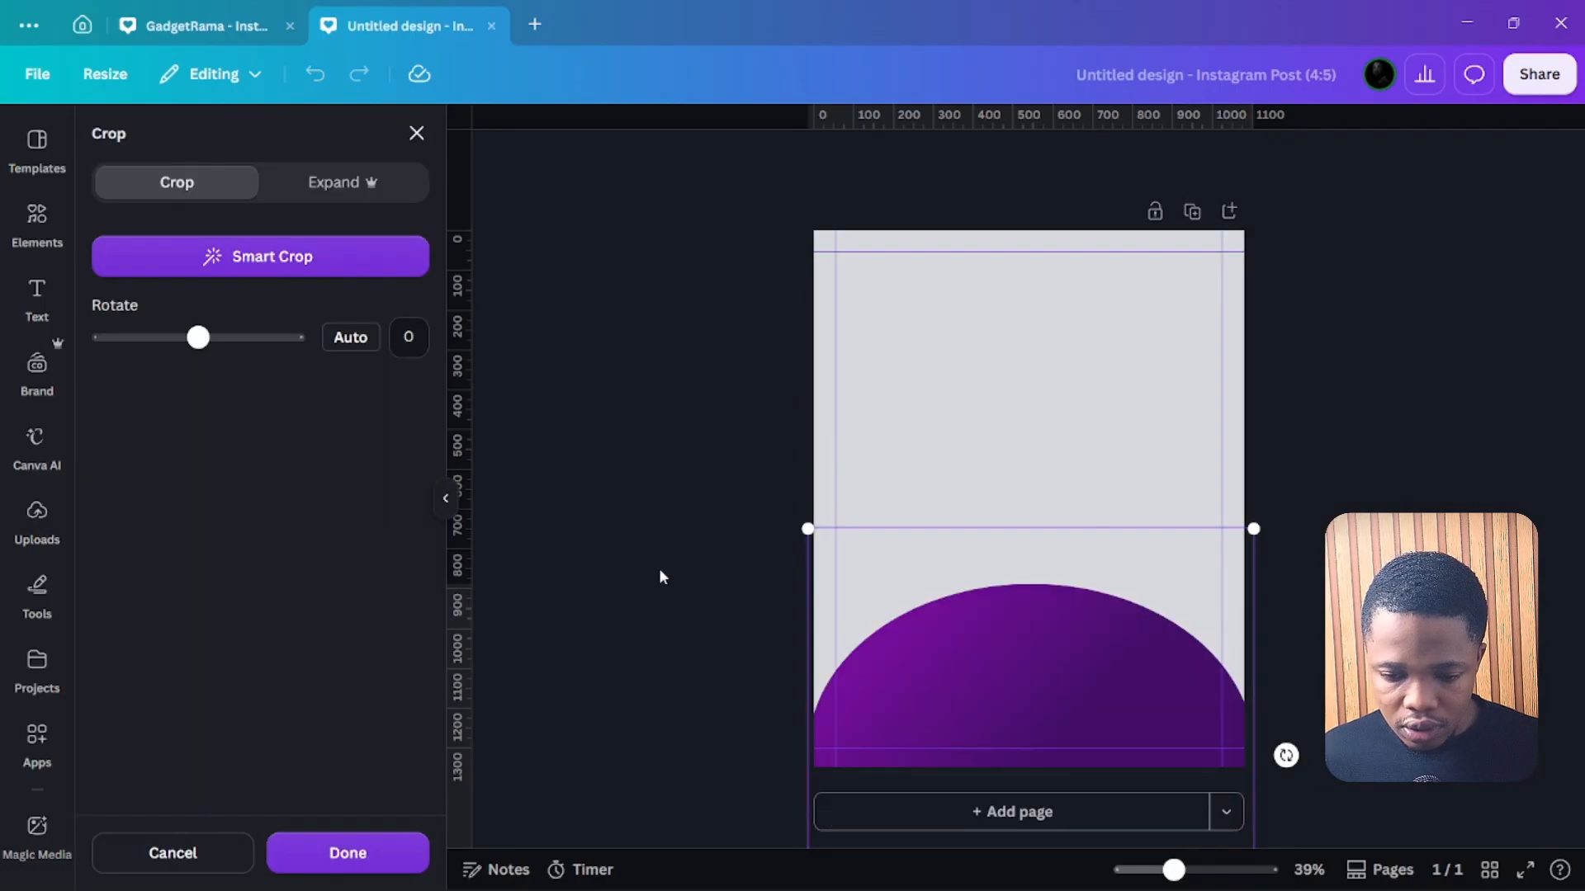
drag(1267, 524, 1416, 428)
drag(1104, 655, 1044, 679)
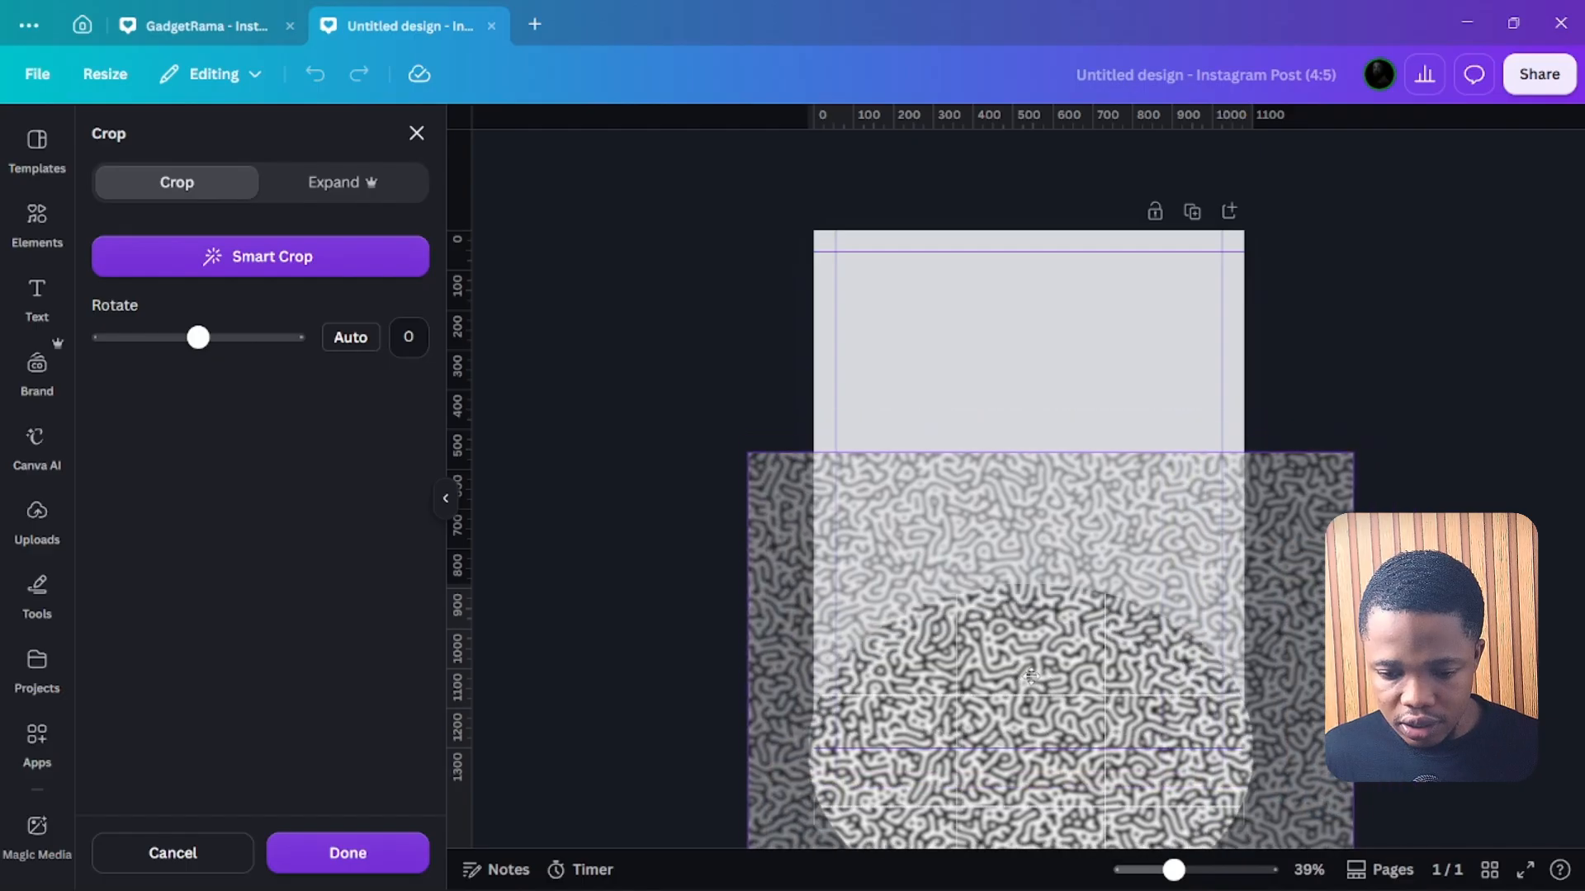
drag(1355, 456, 1305, 488)
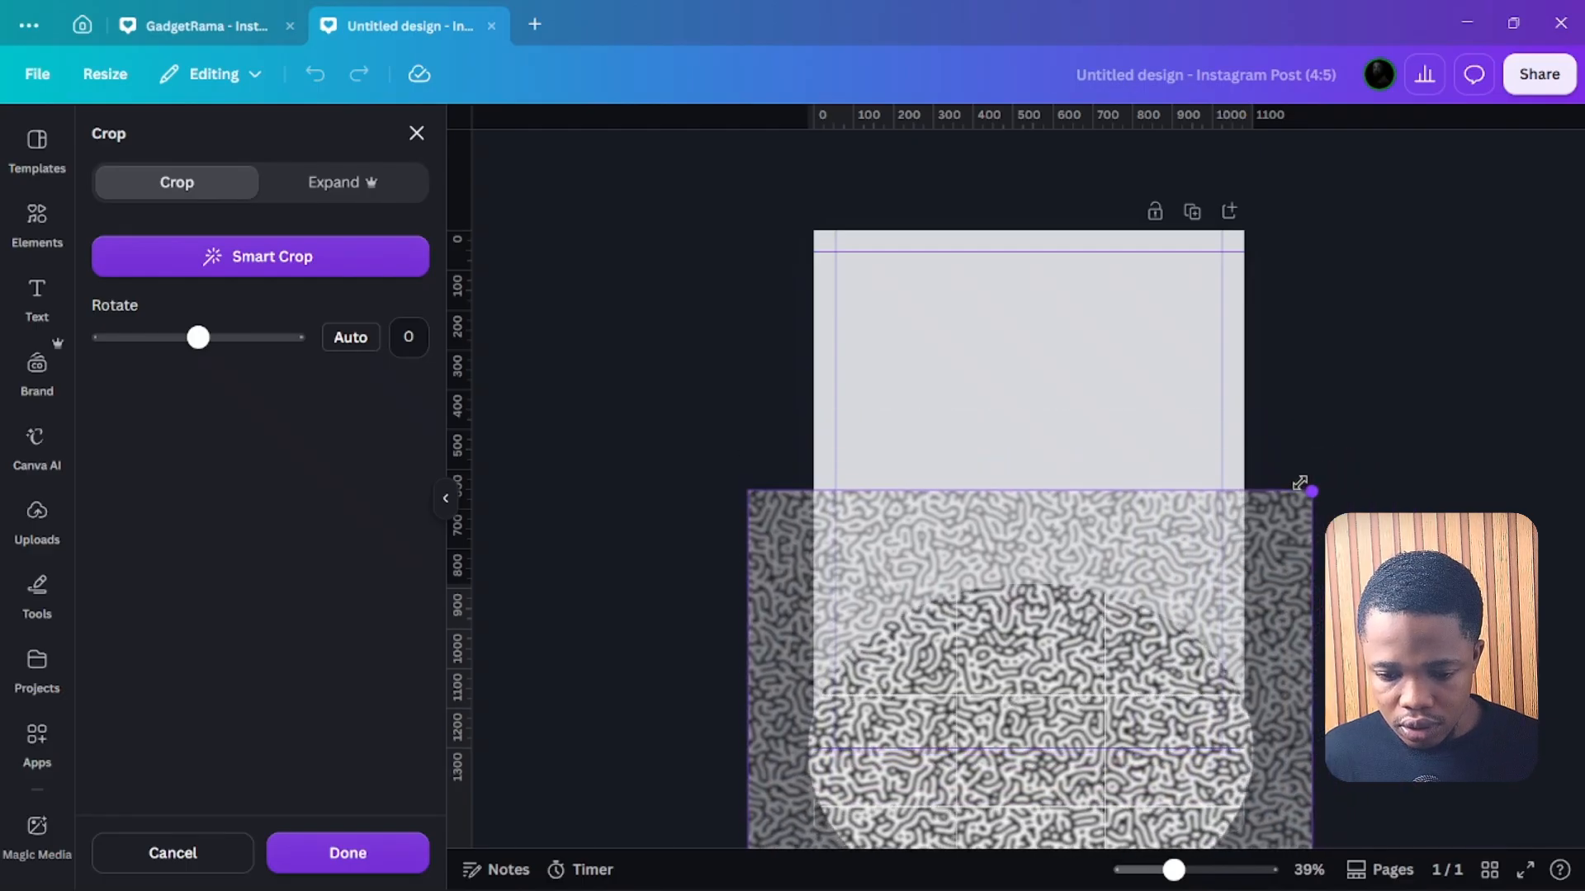
click(1049, 417)
click(1040, 368)
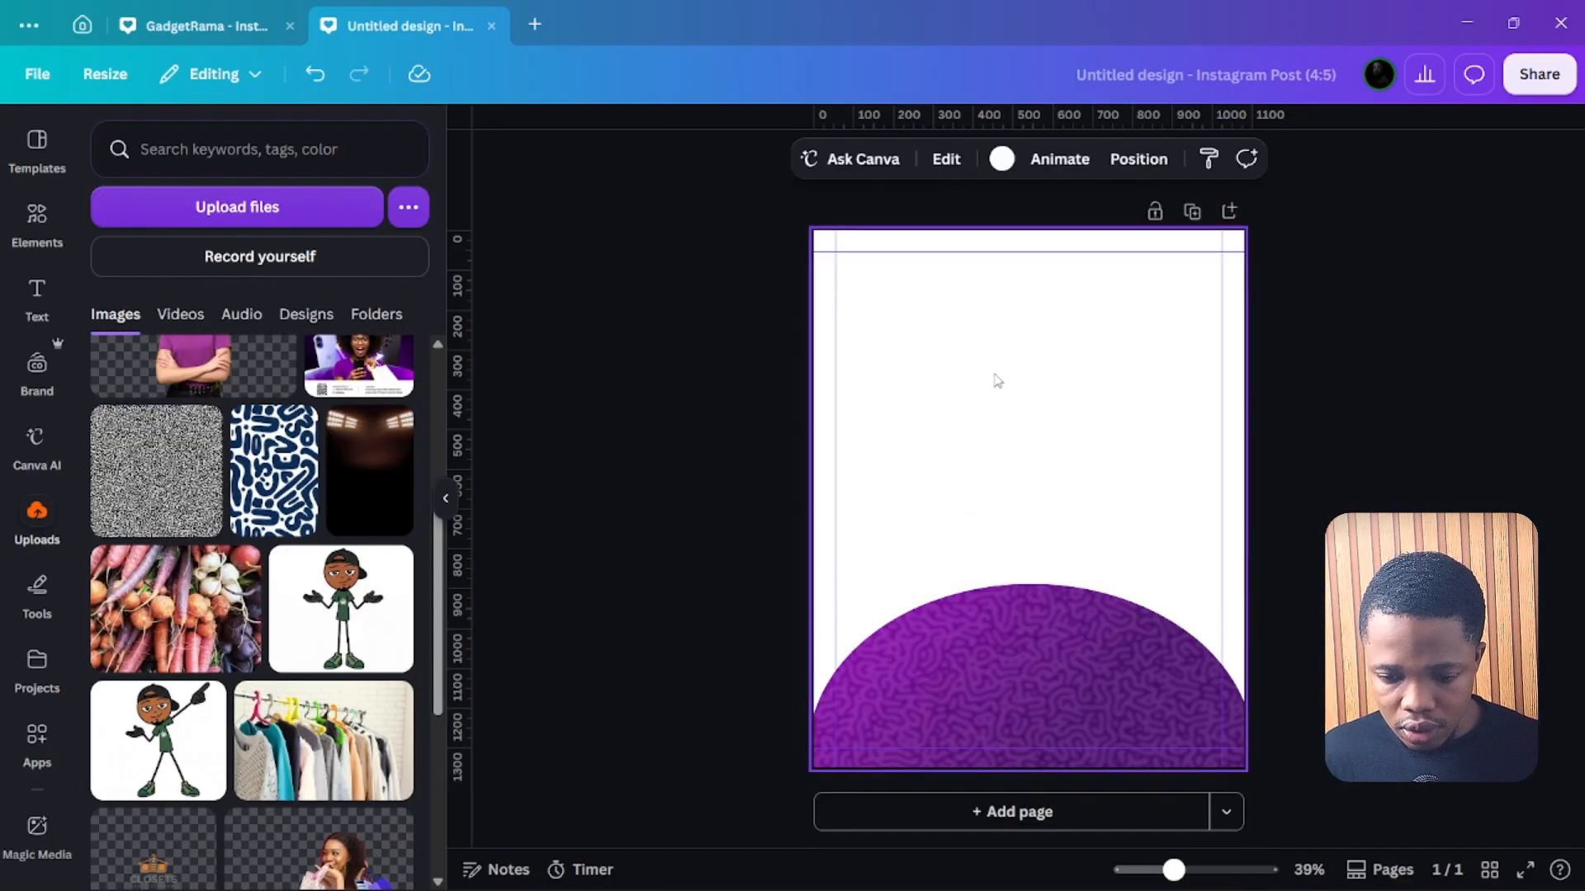
click(866, 364)
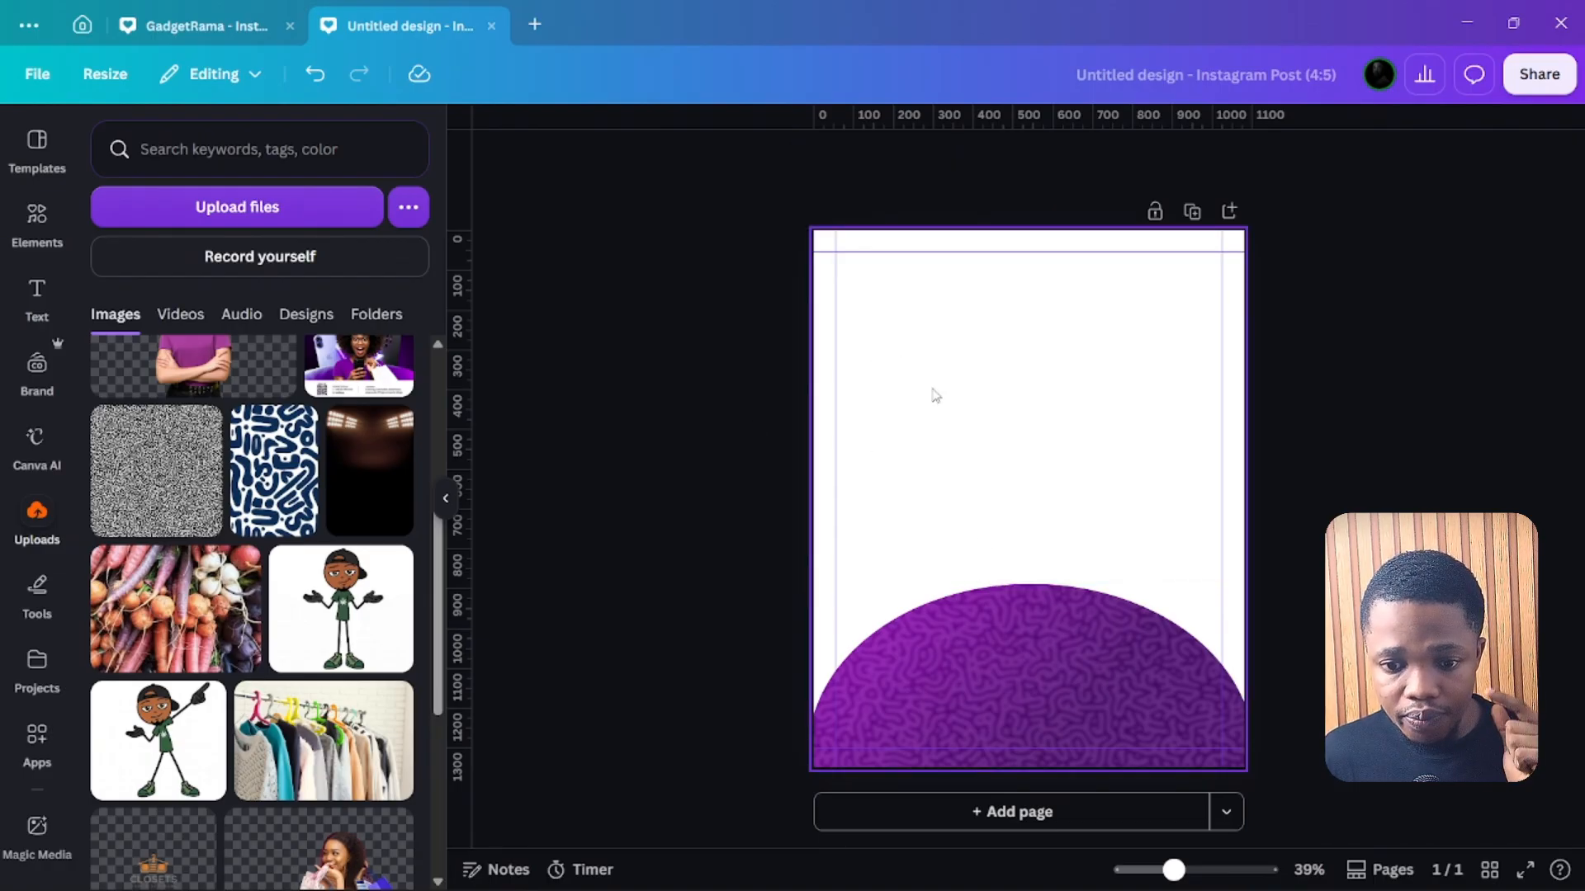
click(999, 444)
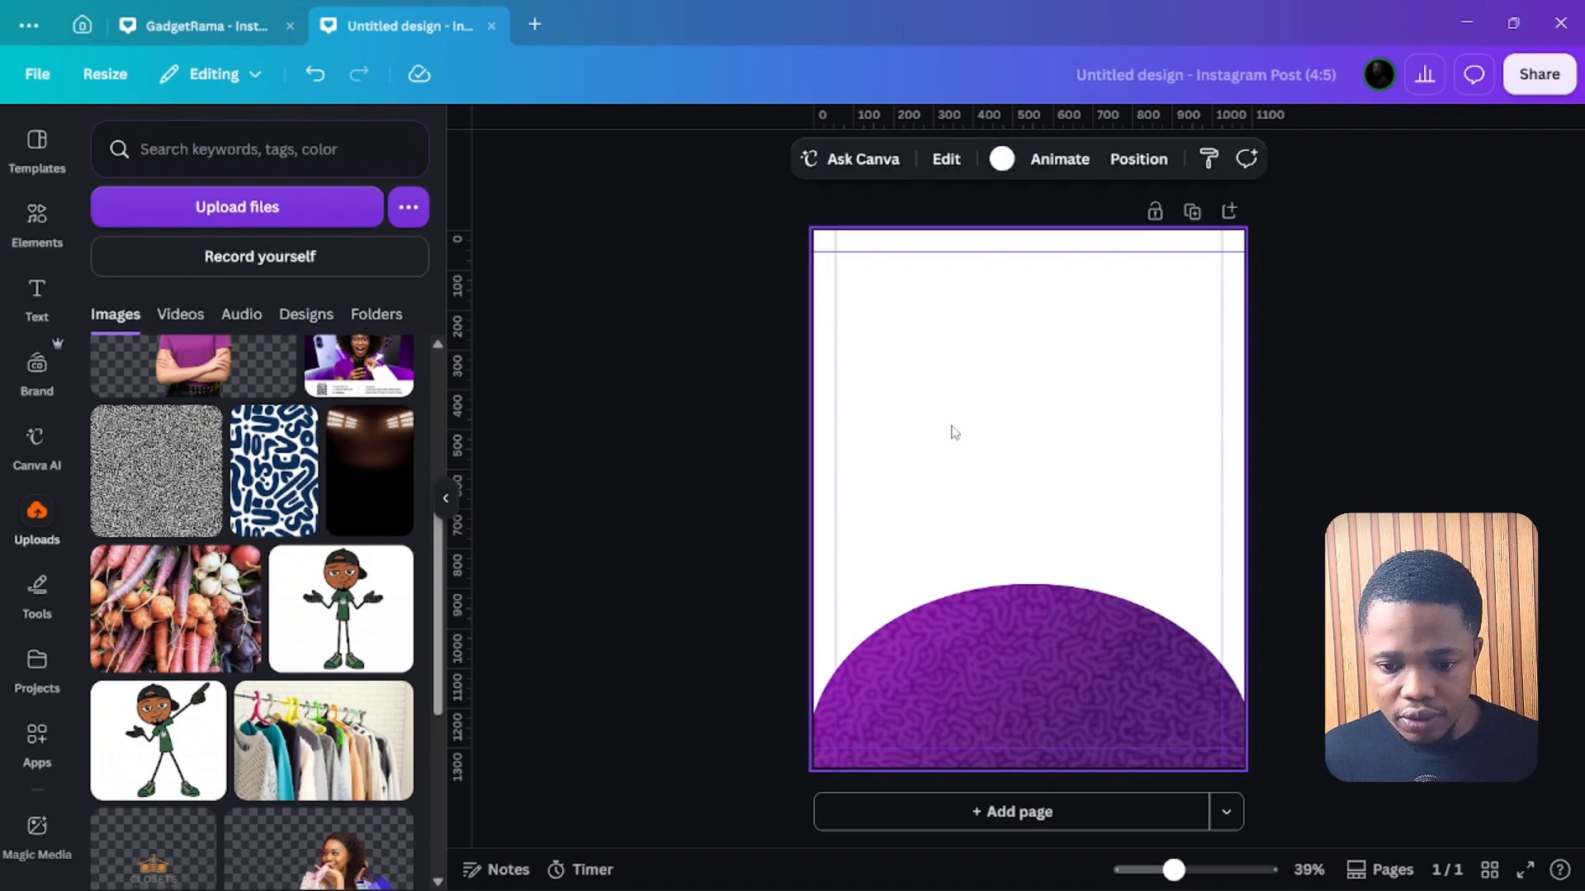
click(1053, 464)
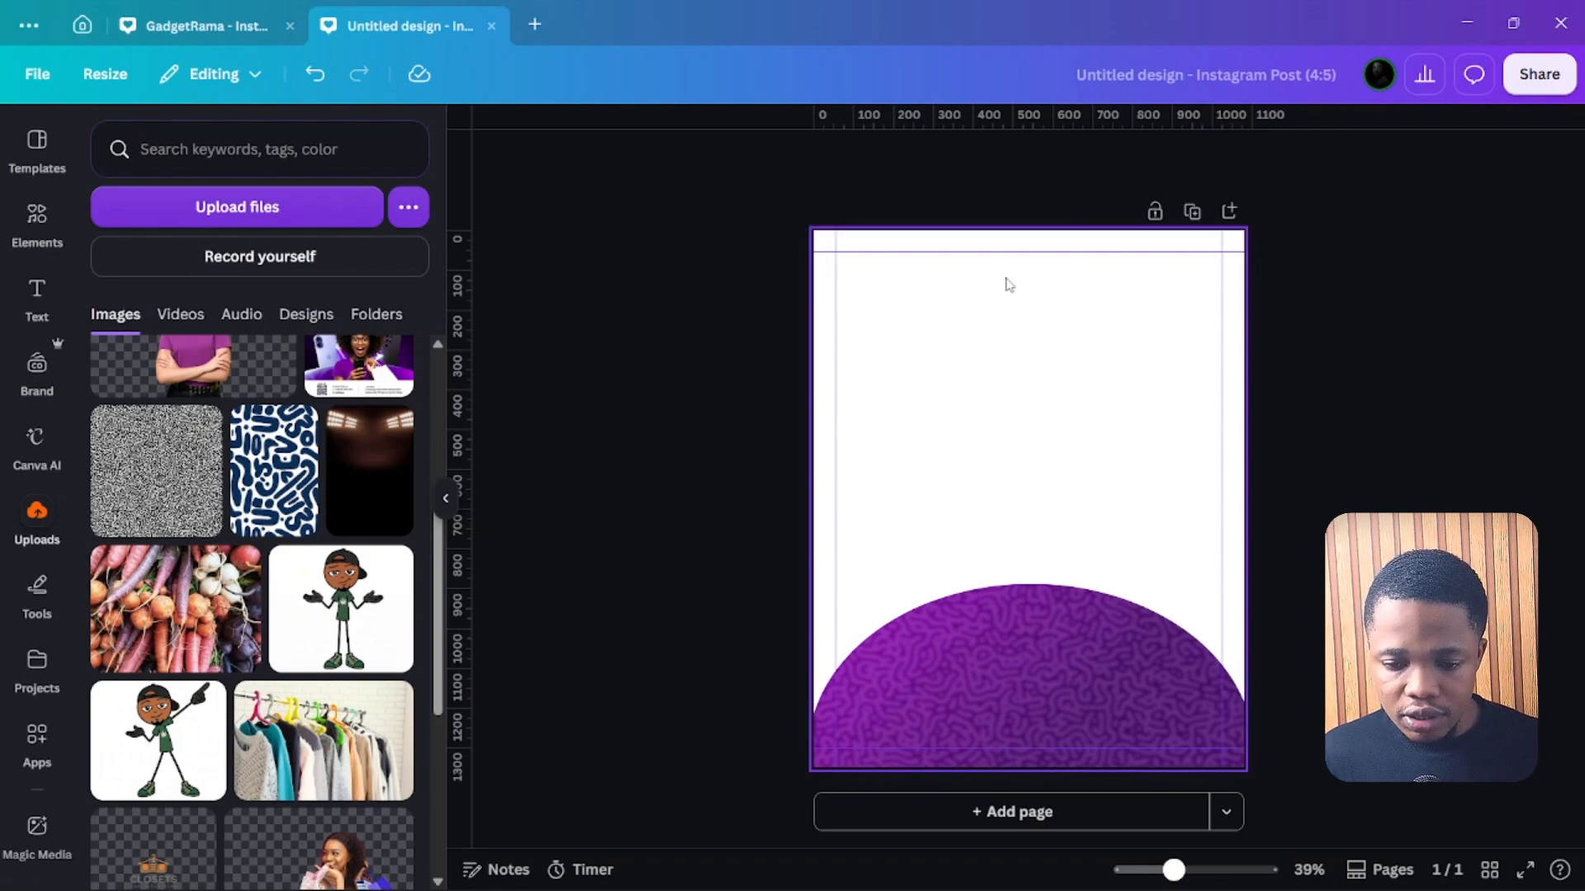
Change the page background to solid purple #8802BB.
click(1009, 285)
click(1002, 160)
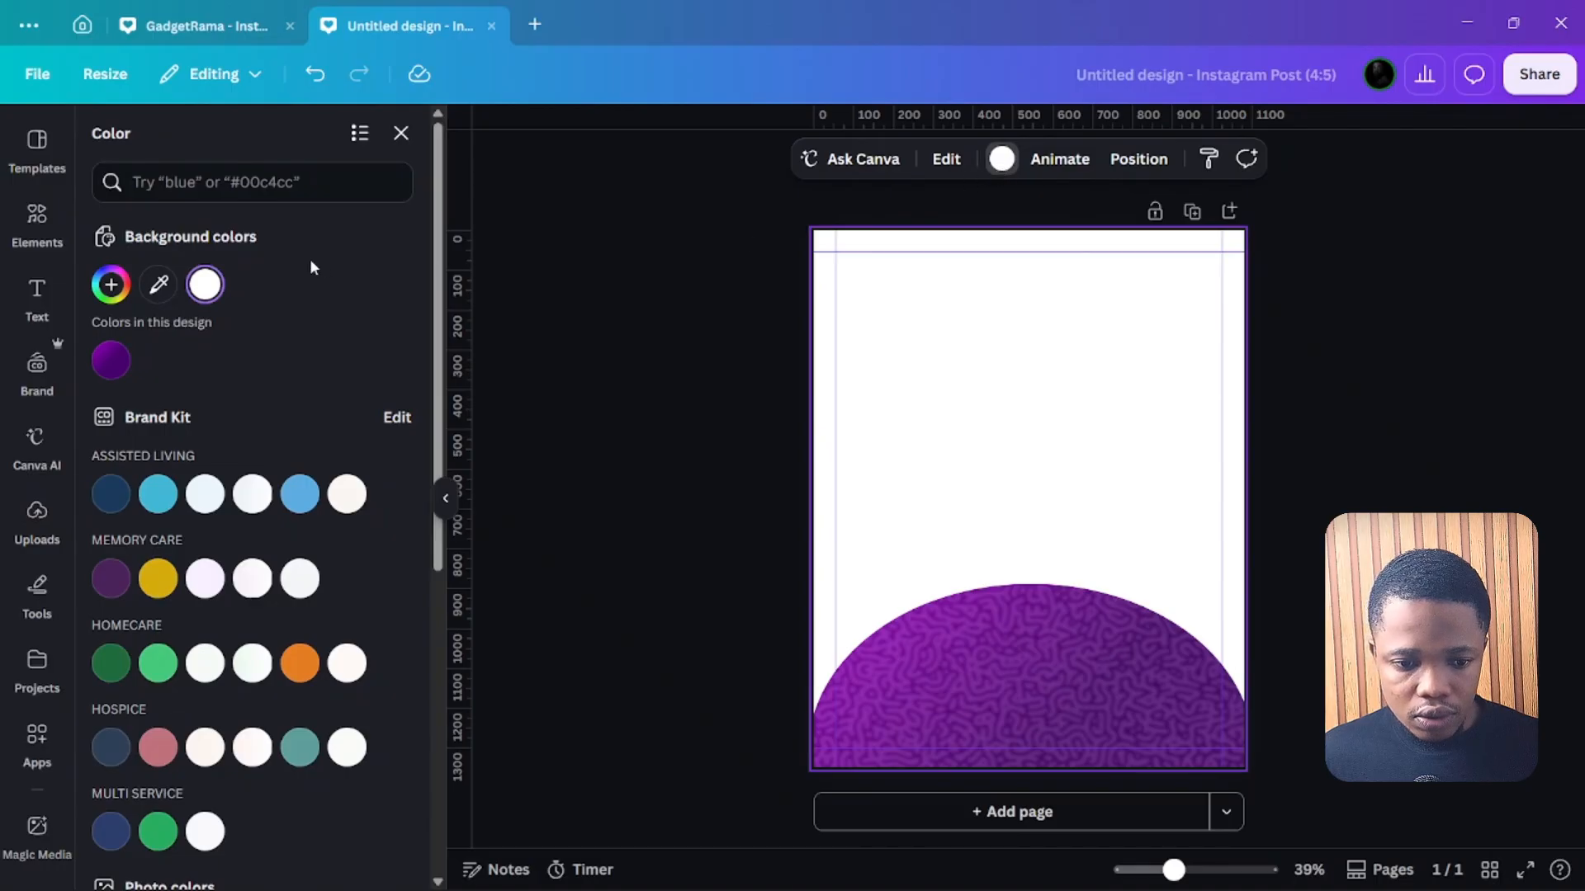
click(204, 284)
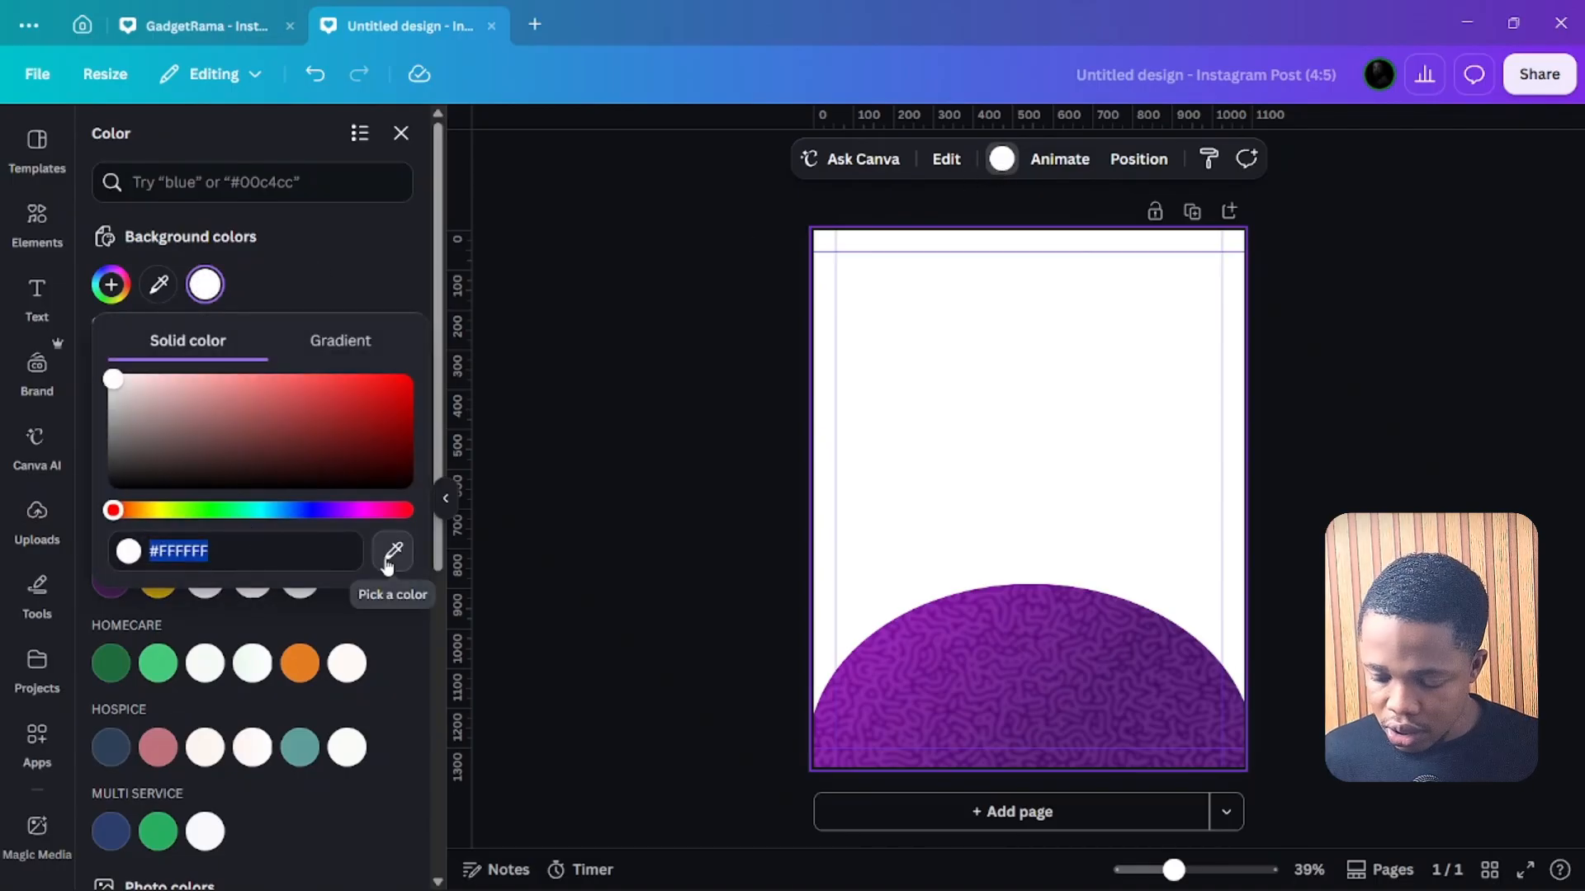
text(#88)
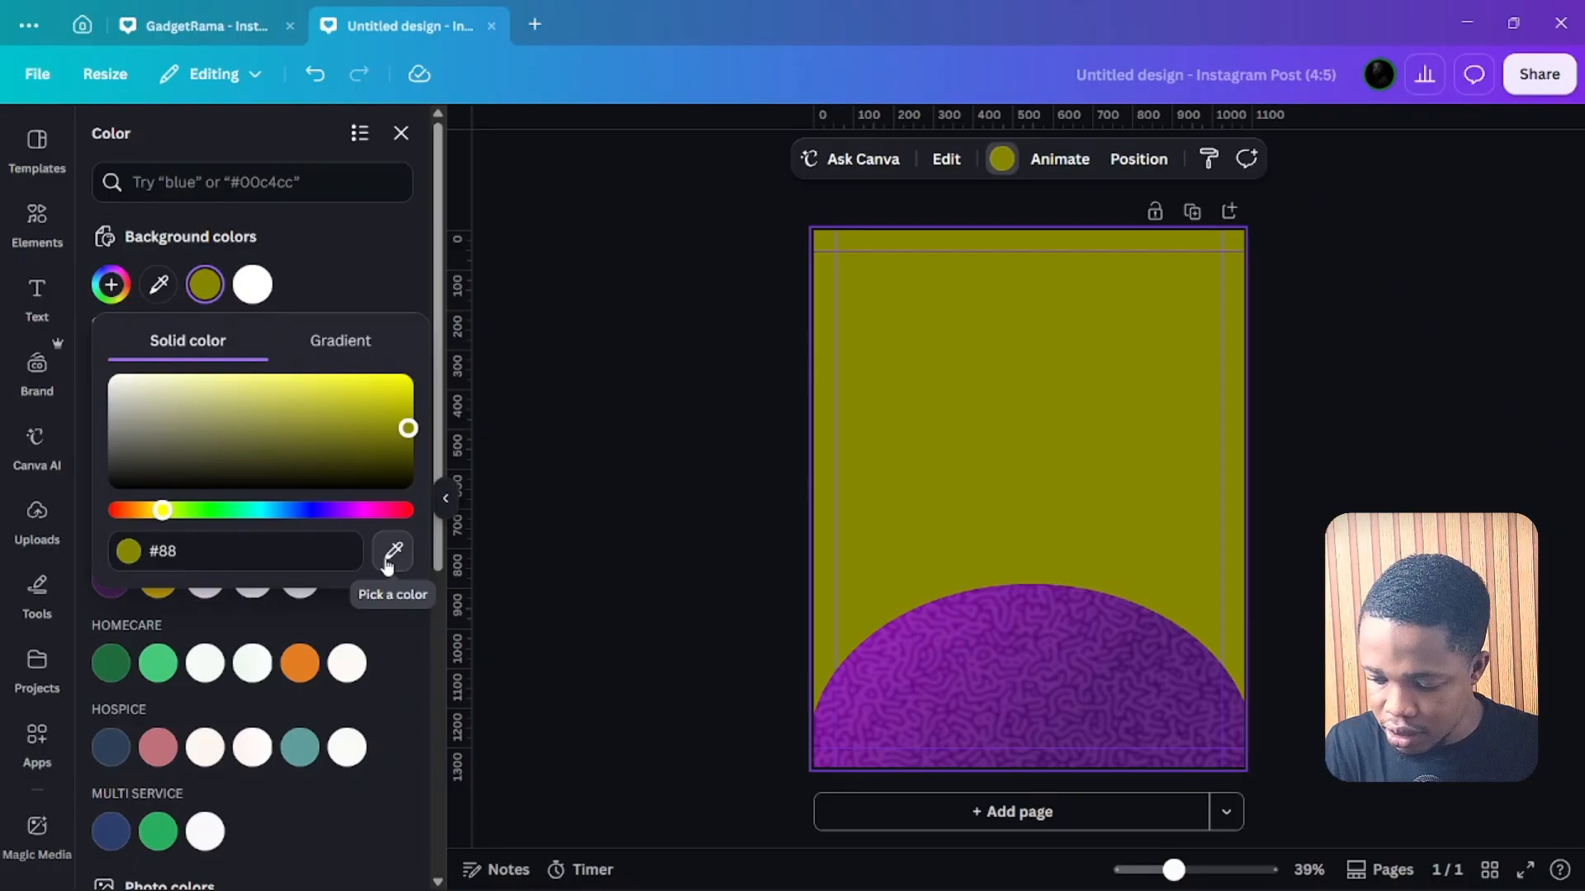
text(02)
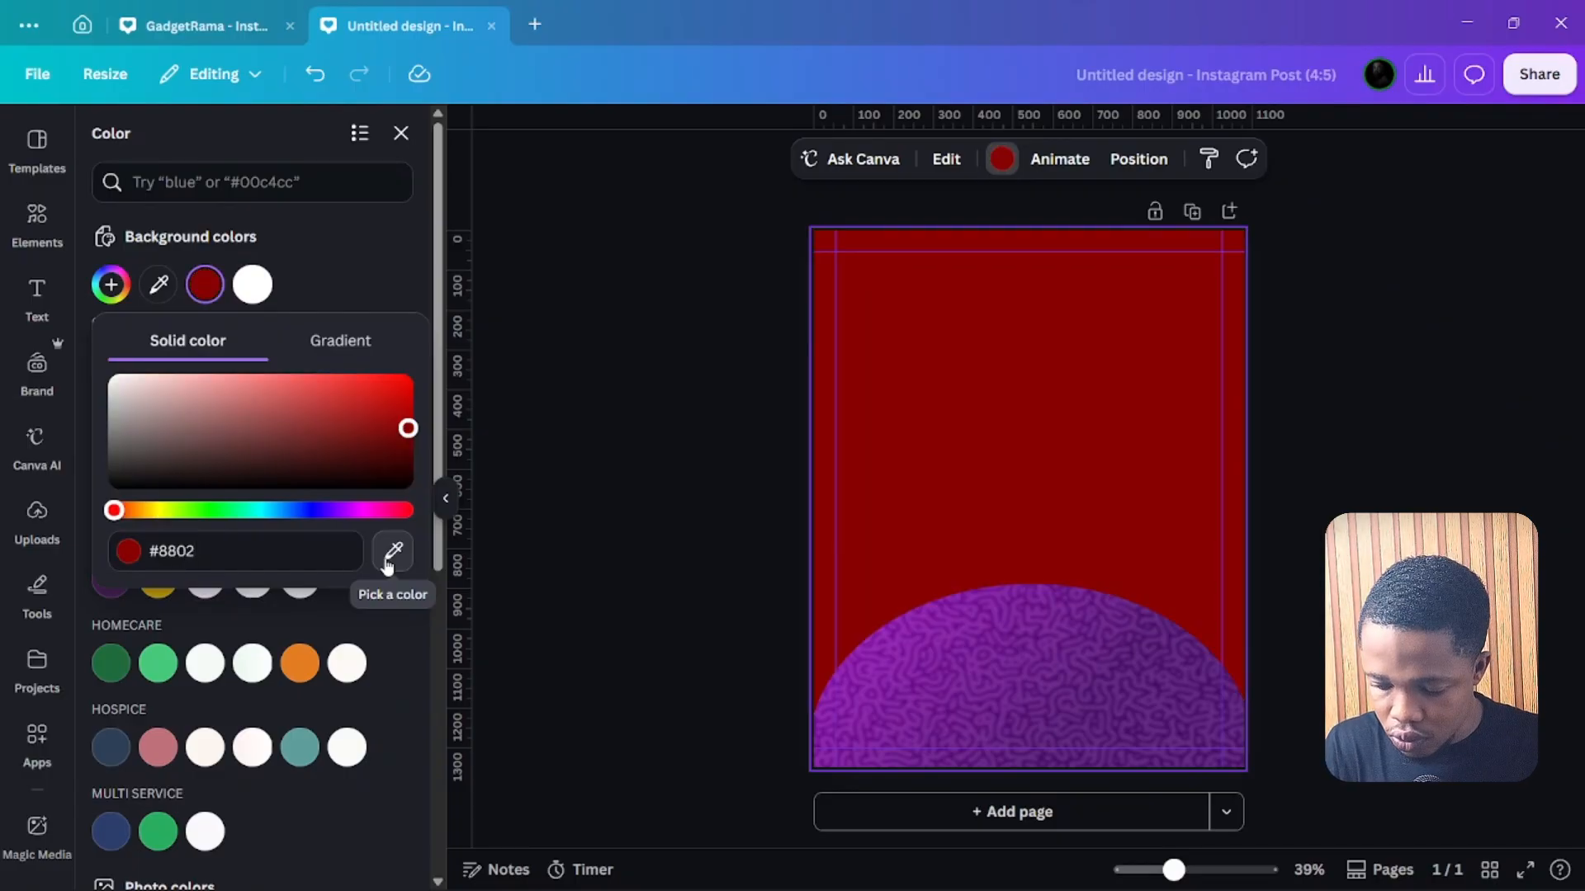
text(BB)
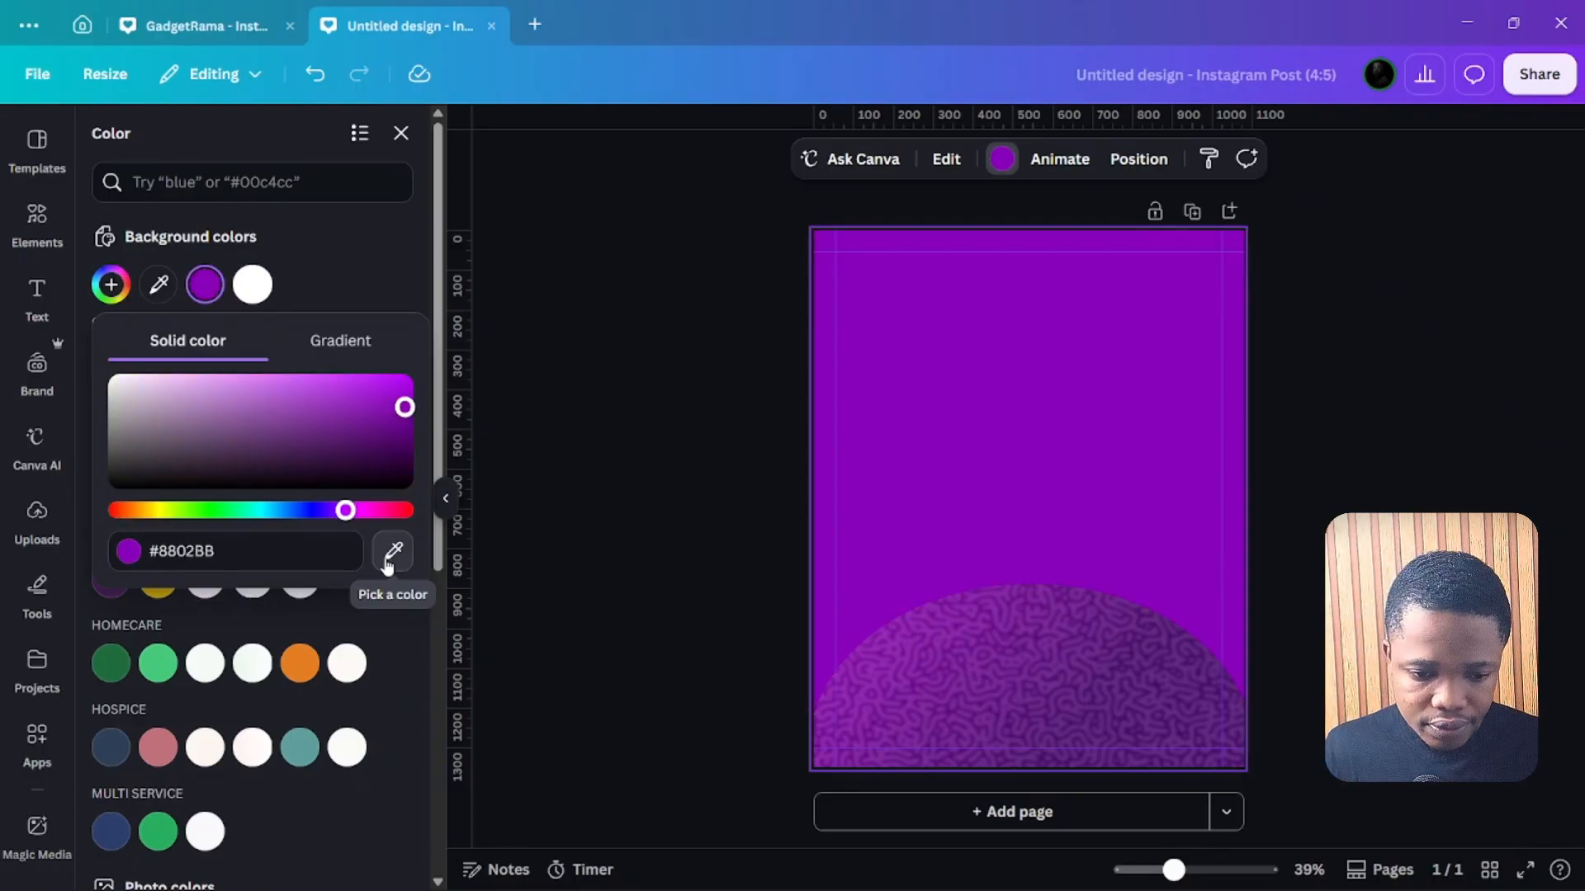
Turn the page background into a gradient and set its second color to #290040.
click(340, 347)
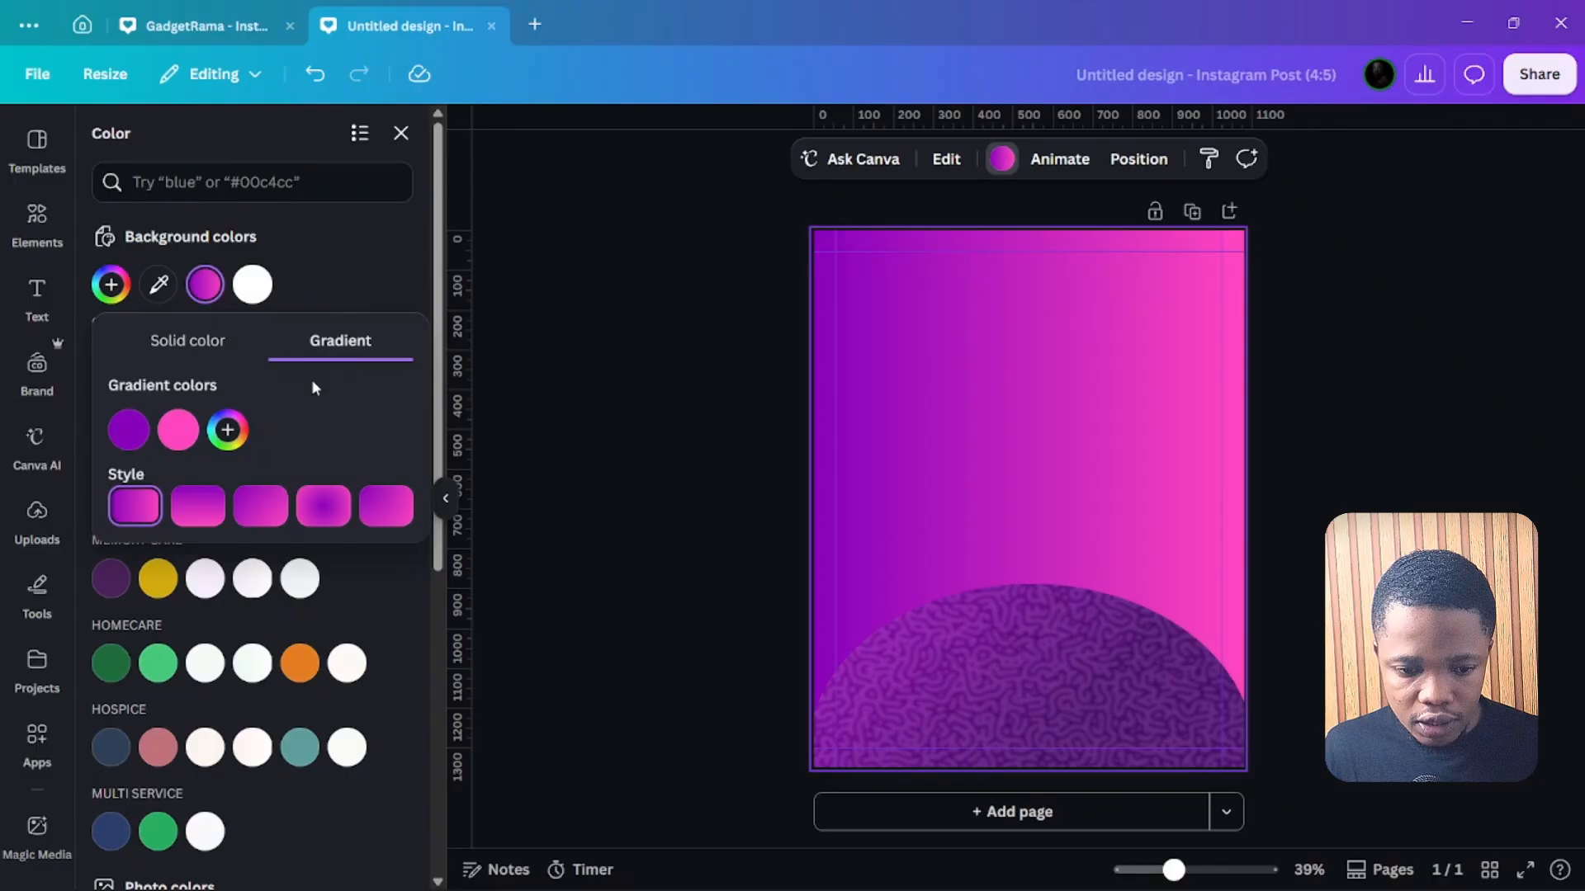
click(166, 440)
drag(216, 680, 241, 675)
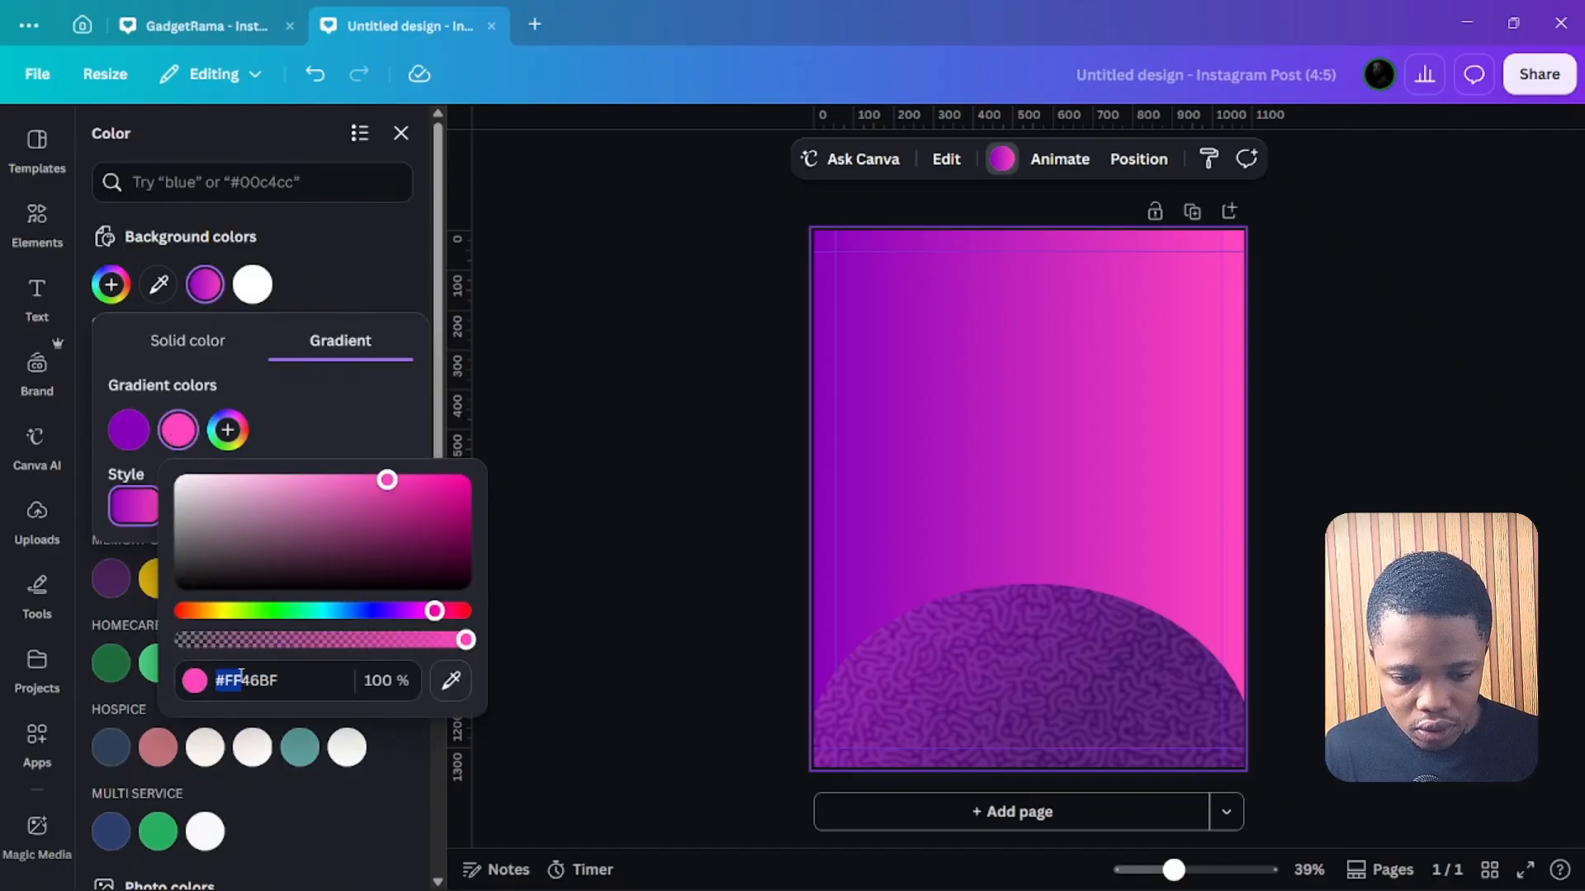
click(299, 673)
key(BackSpace)
key(BackSpace)
key(BackSpace)
key(BackSpace)
key(BackSpace)
key(BackSpace)
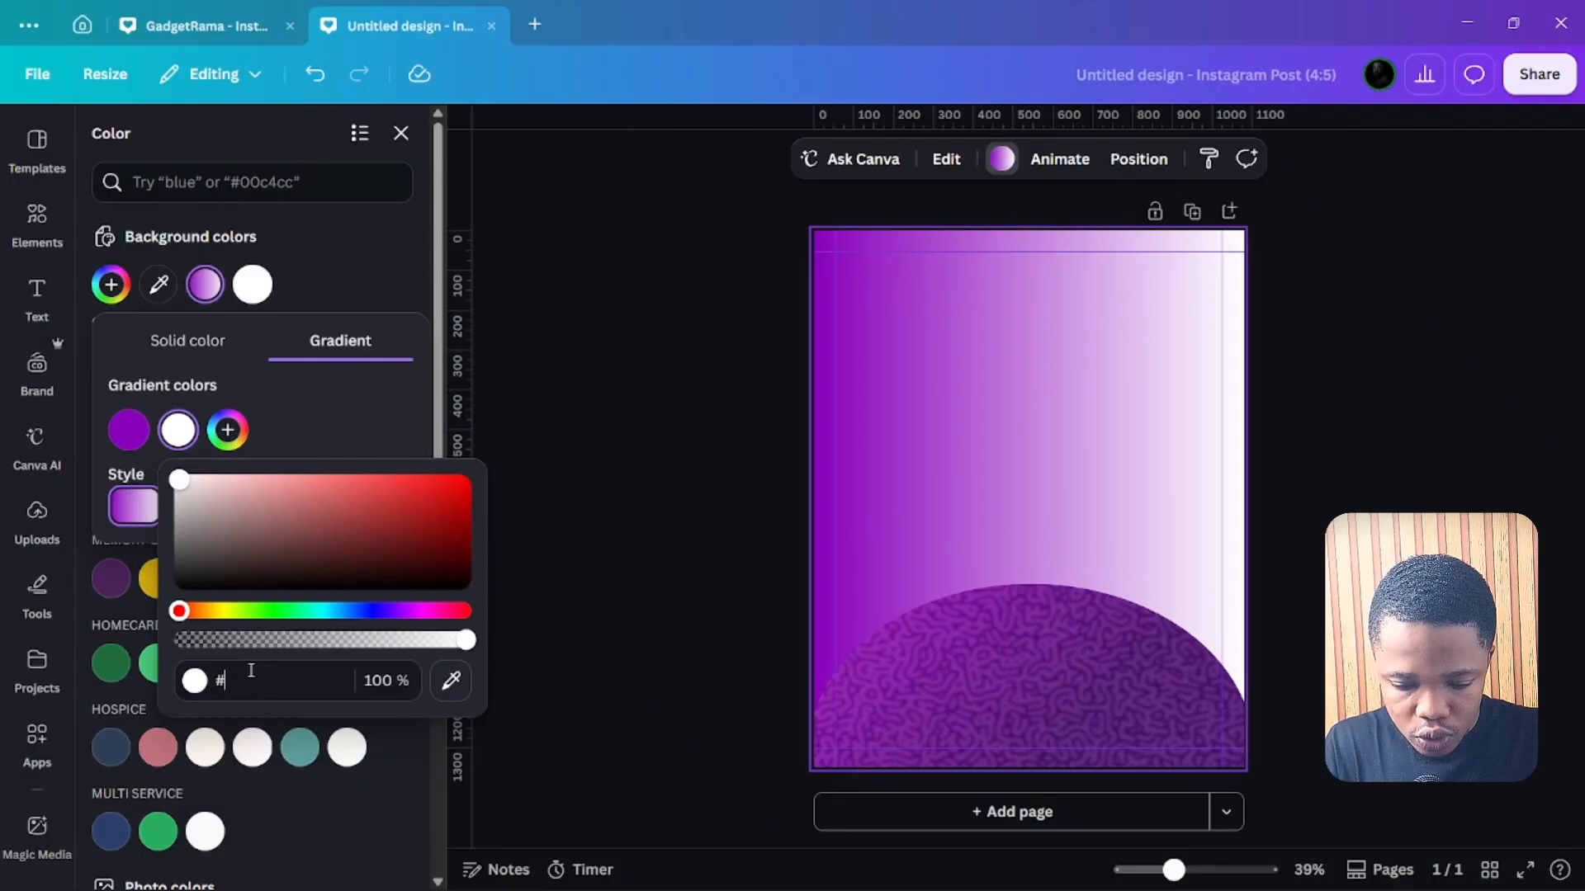
text(290040)
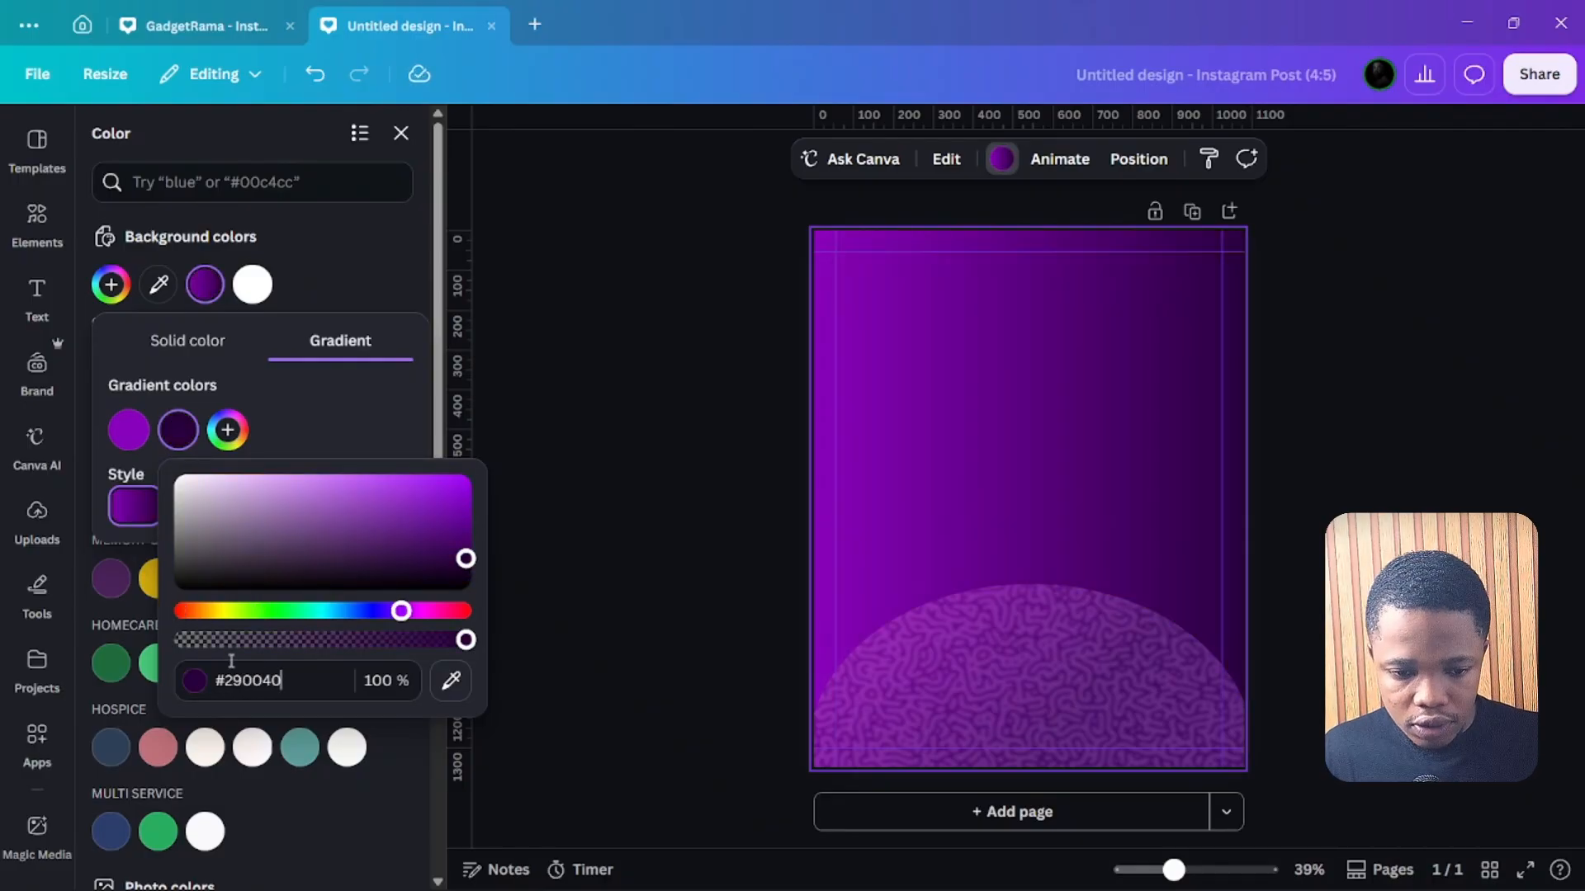
click(279, 413)
Extend the background gradient with two more #290040 stops and a final #8802BB stop.
click(192, 438)
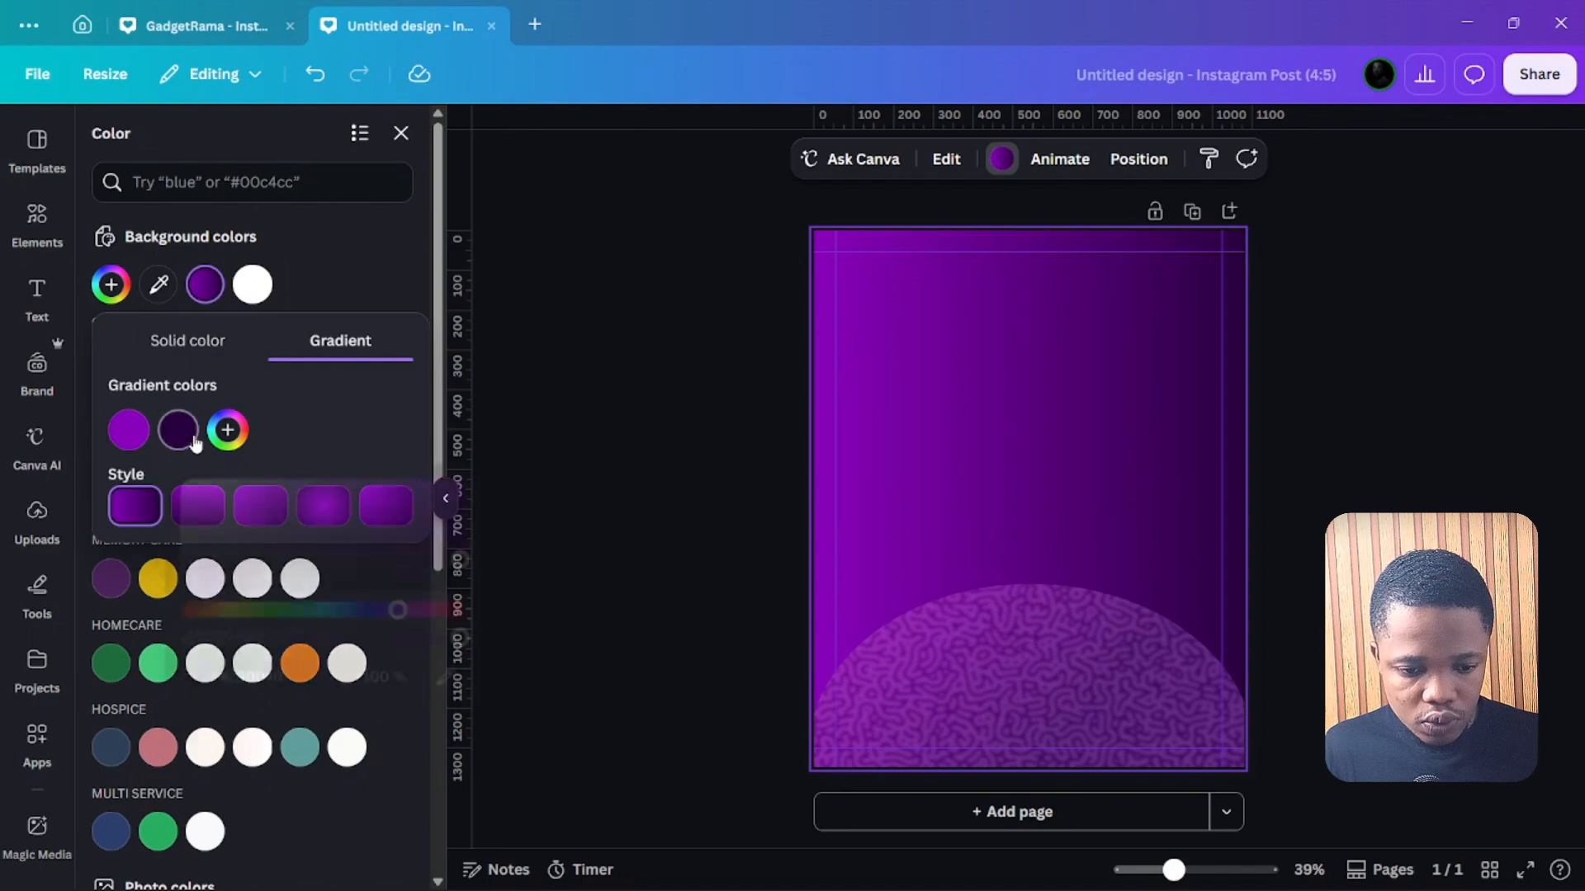
click(228, 430)
click(277, 430)
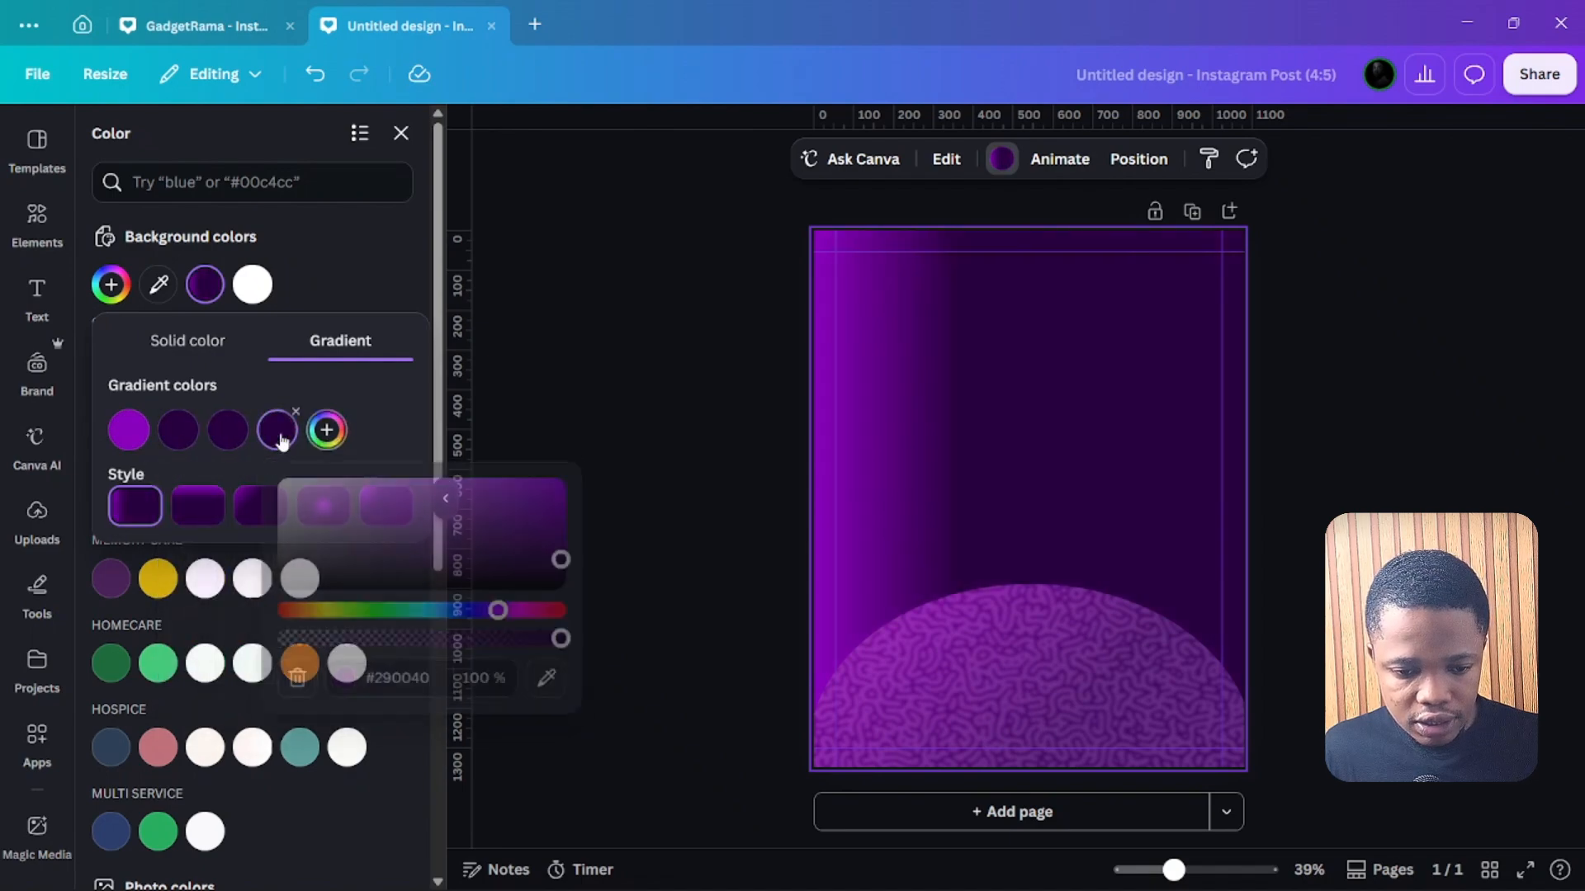
click(381, 410)
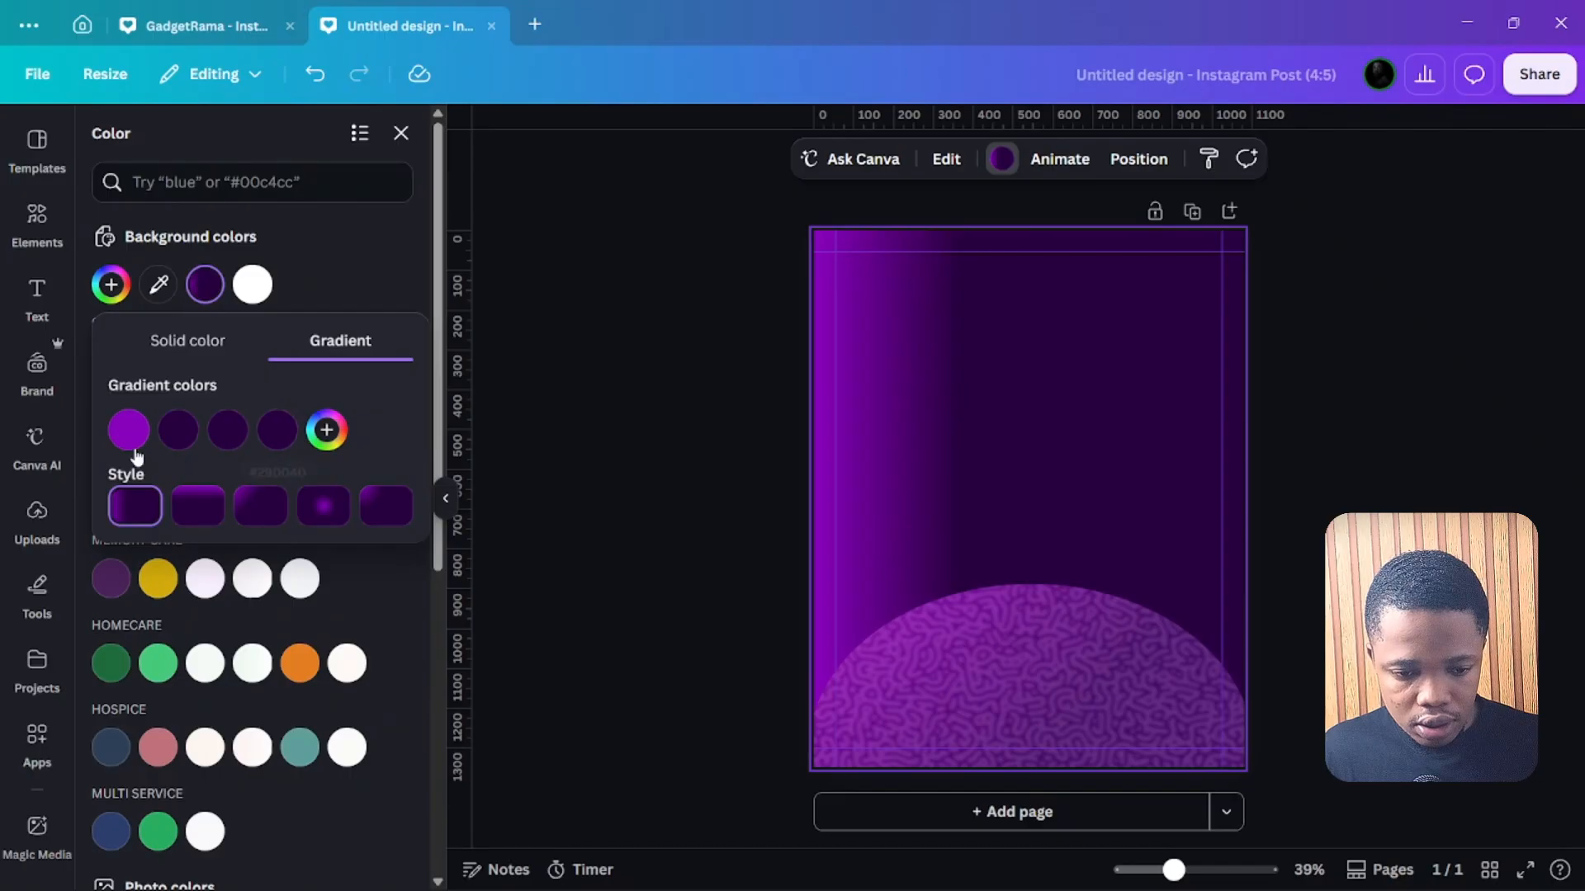
drag(186, 441, 110, 418)
click(327, 432)
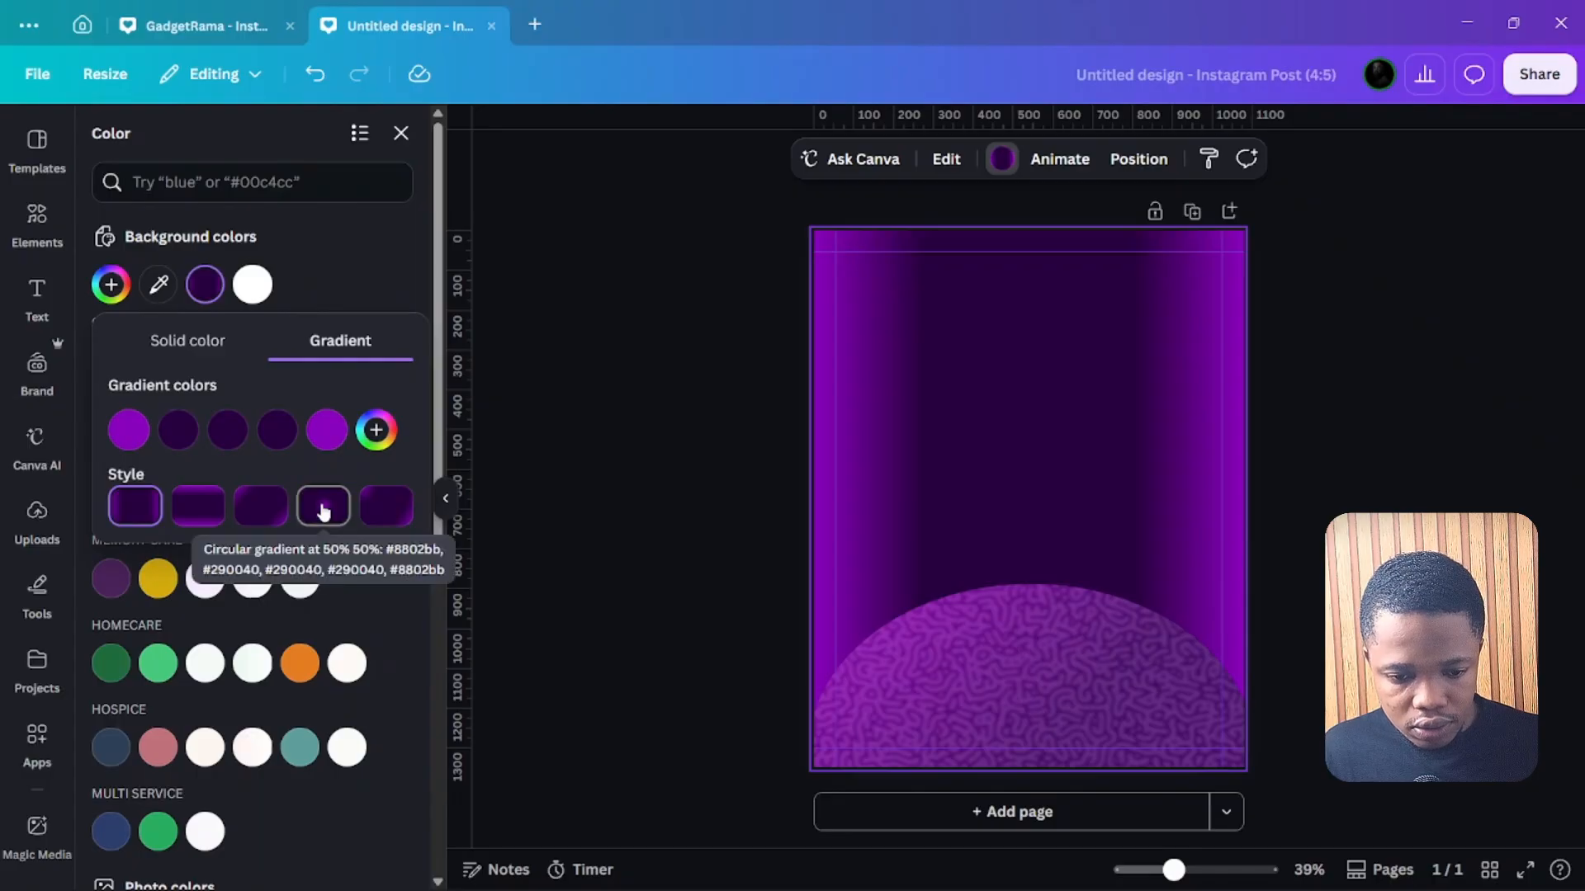
Compare the diagonal and corner styles for the background gradient and apply the circular one starting from the page's top-left corner.
click(381, 503)
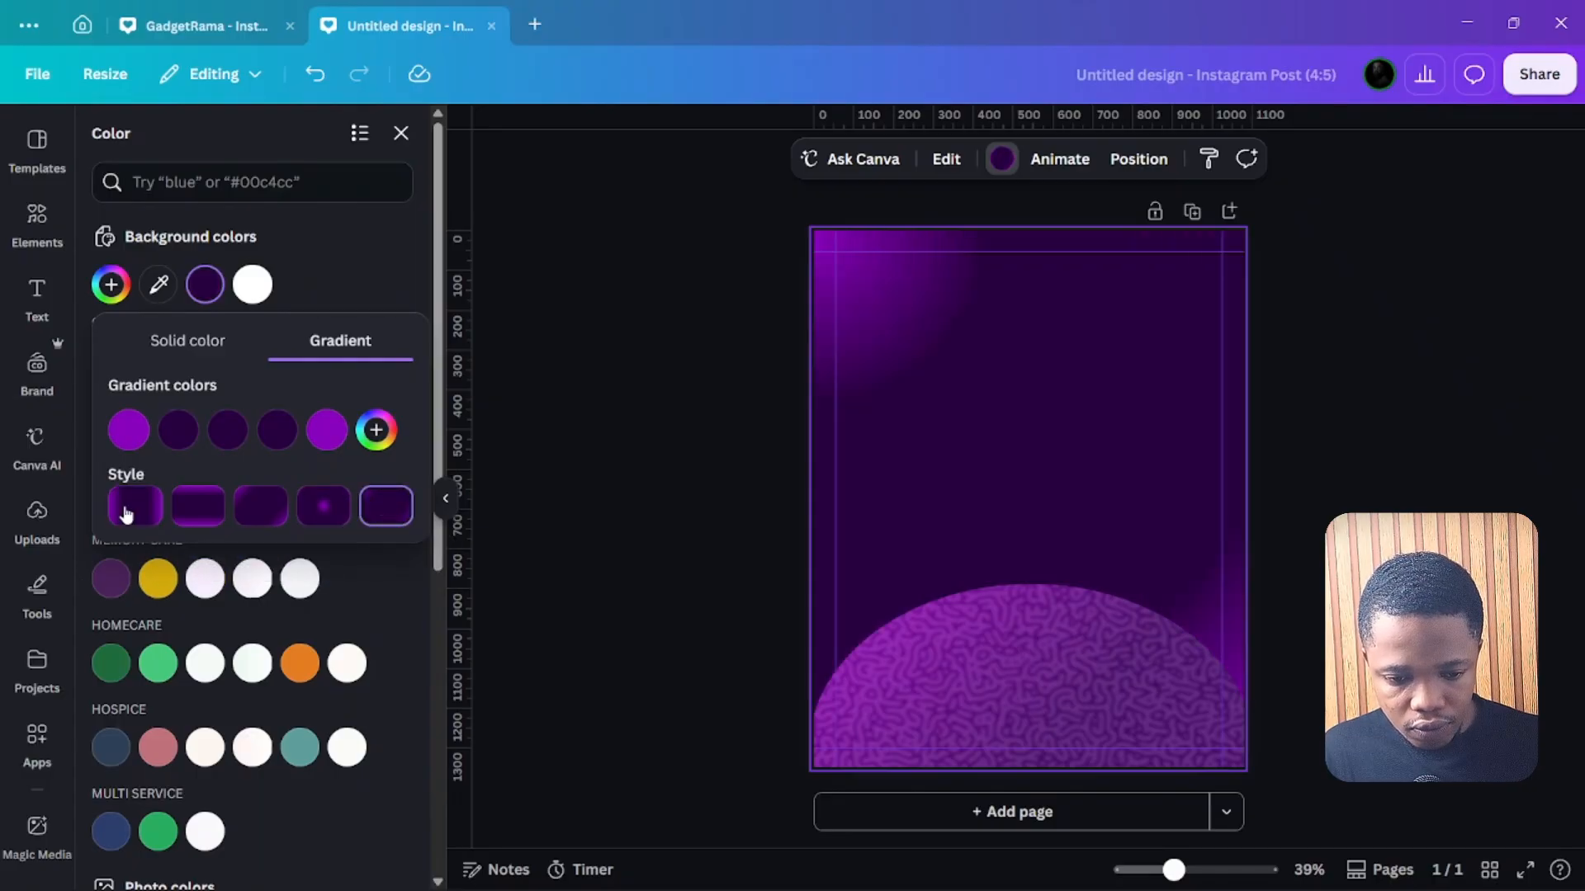
click(280, 515)
click(382, 506)
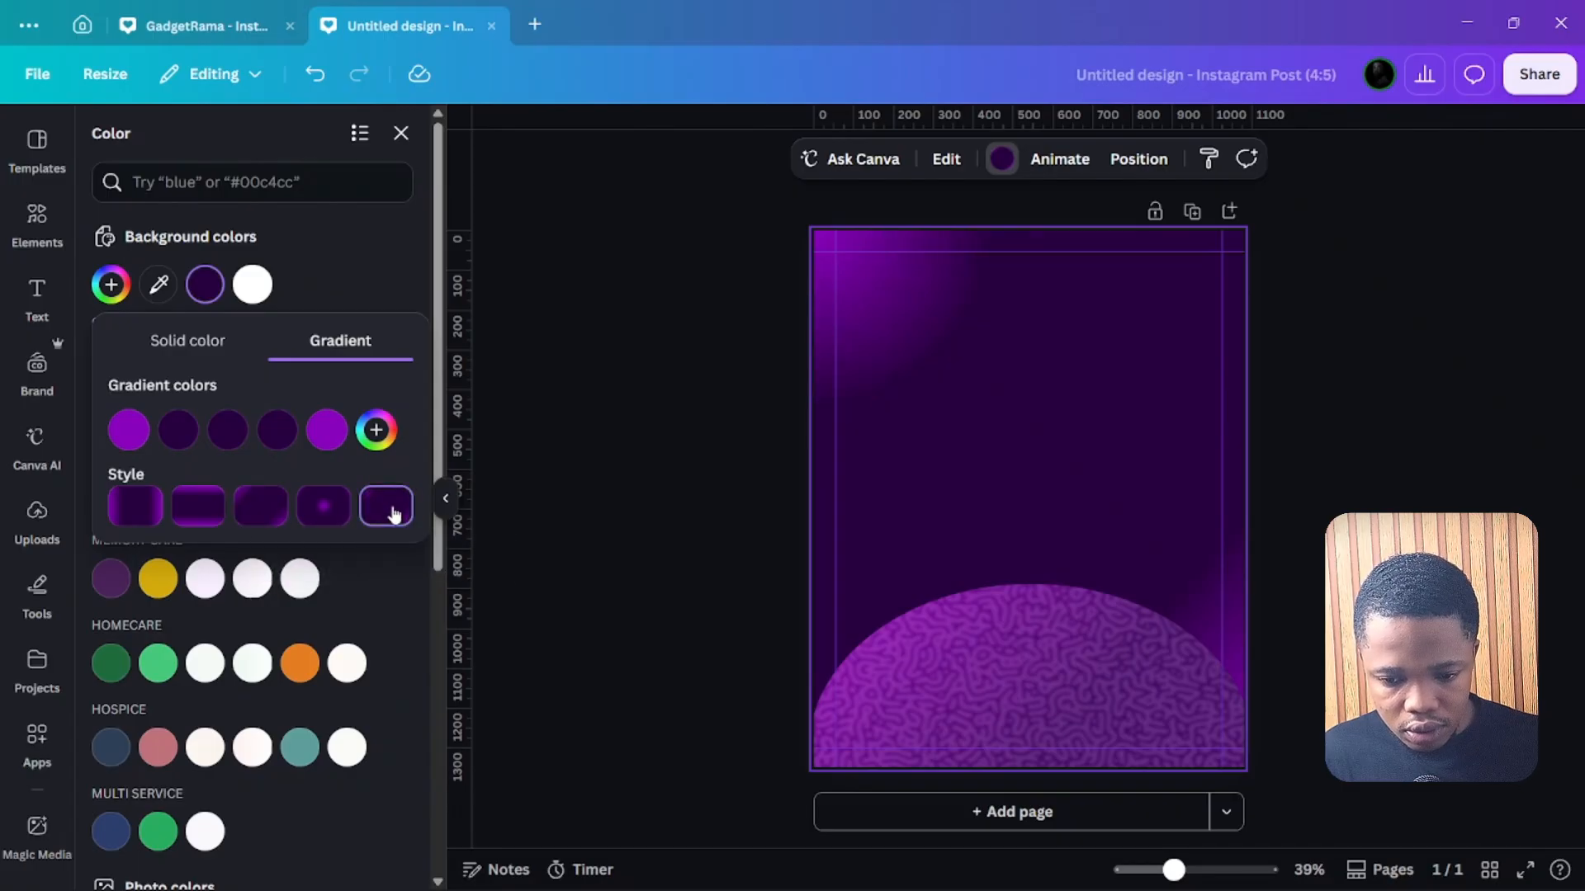
Lower the maze pattern overlay's transparency setting to 14.
click(1030, 656)
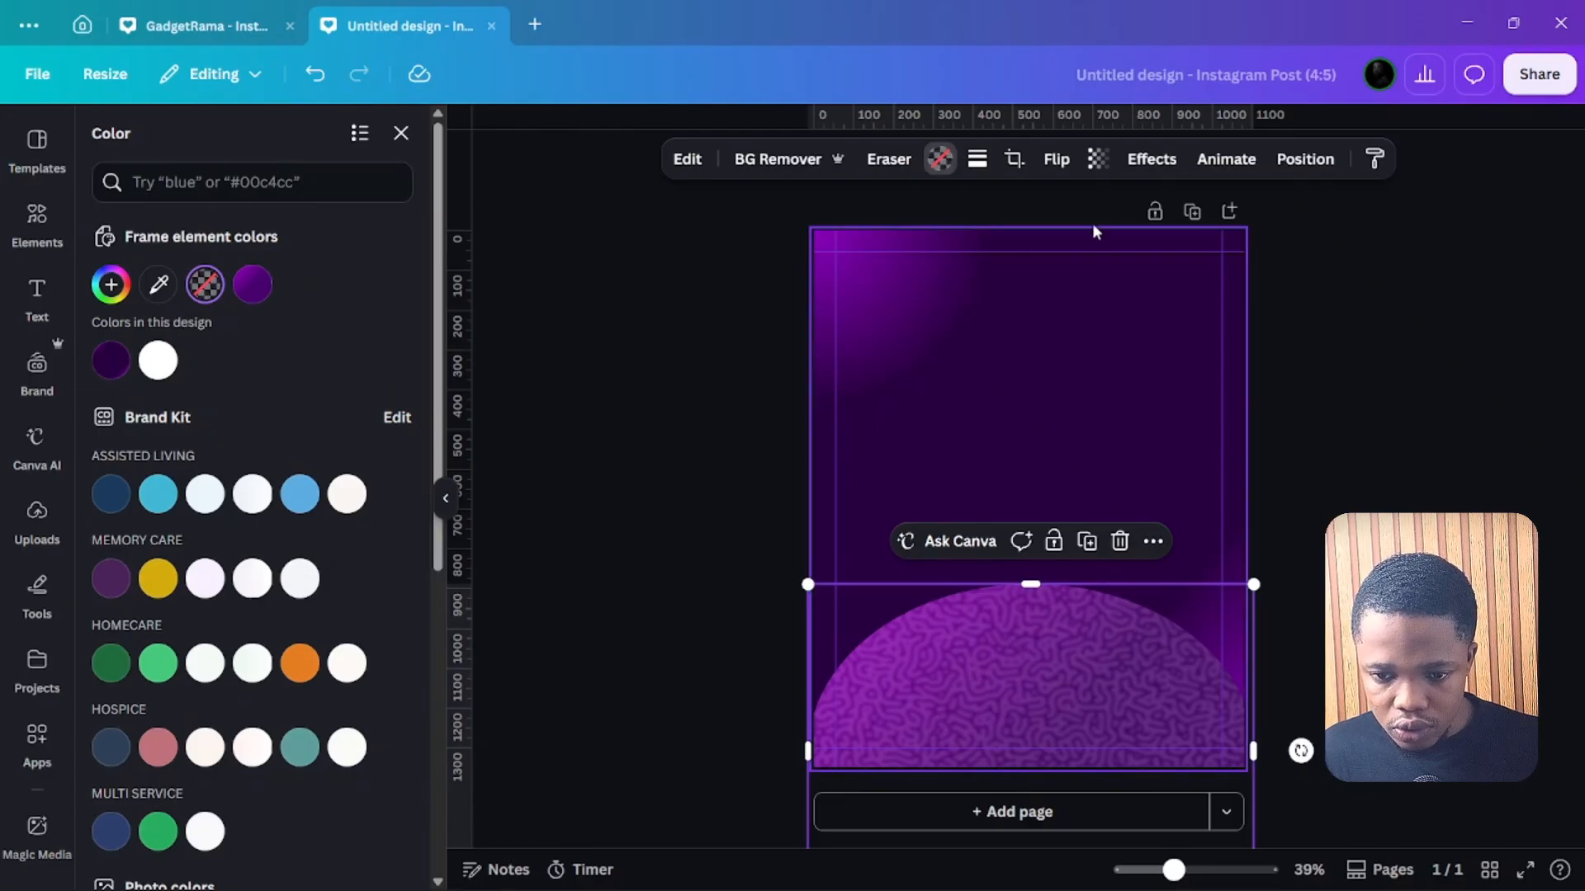
click(1097, 159)
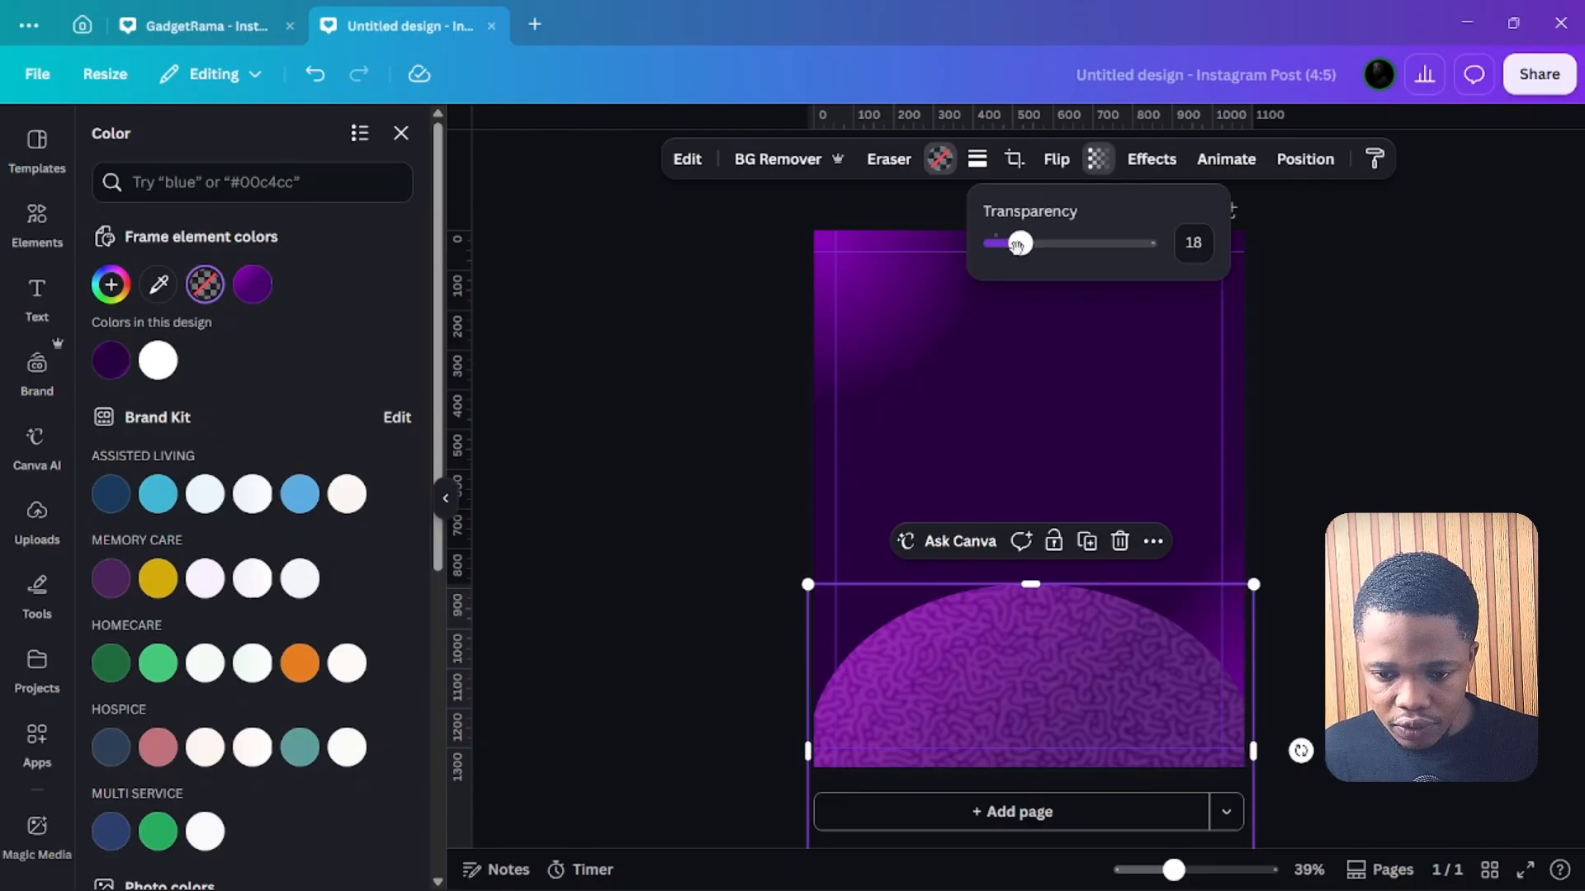
drag(1018, 245, 1013, 246)
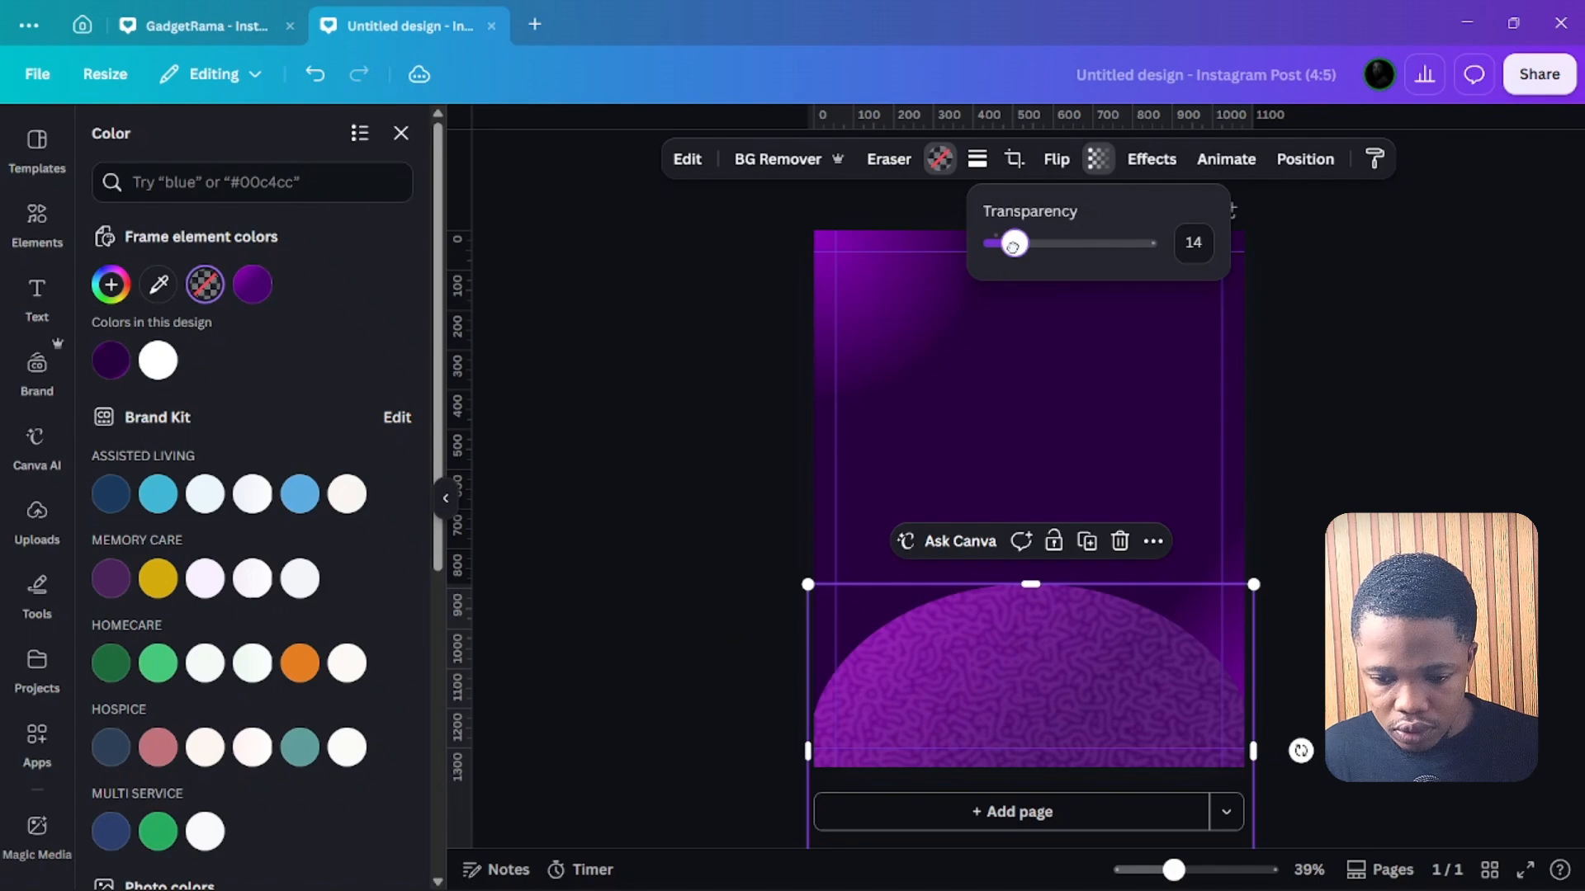
Insert a square frame from the basic shapes and place it, slightly reduced, against the left margin guide overlapping the dome.
click(723, 424)
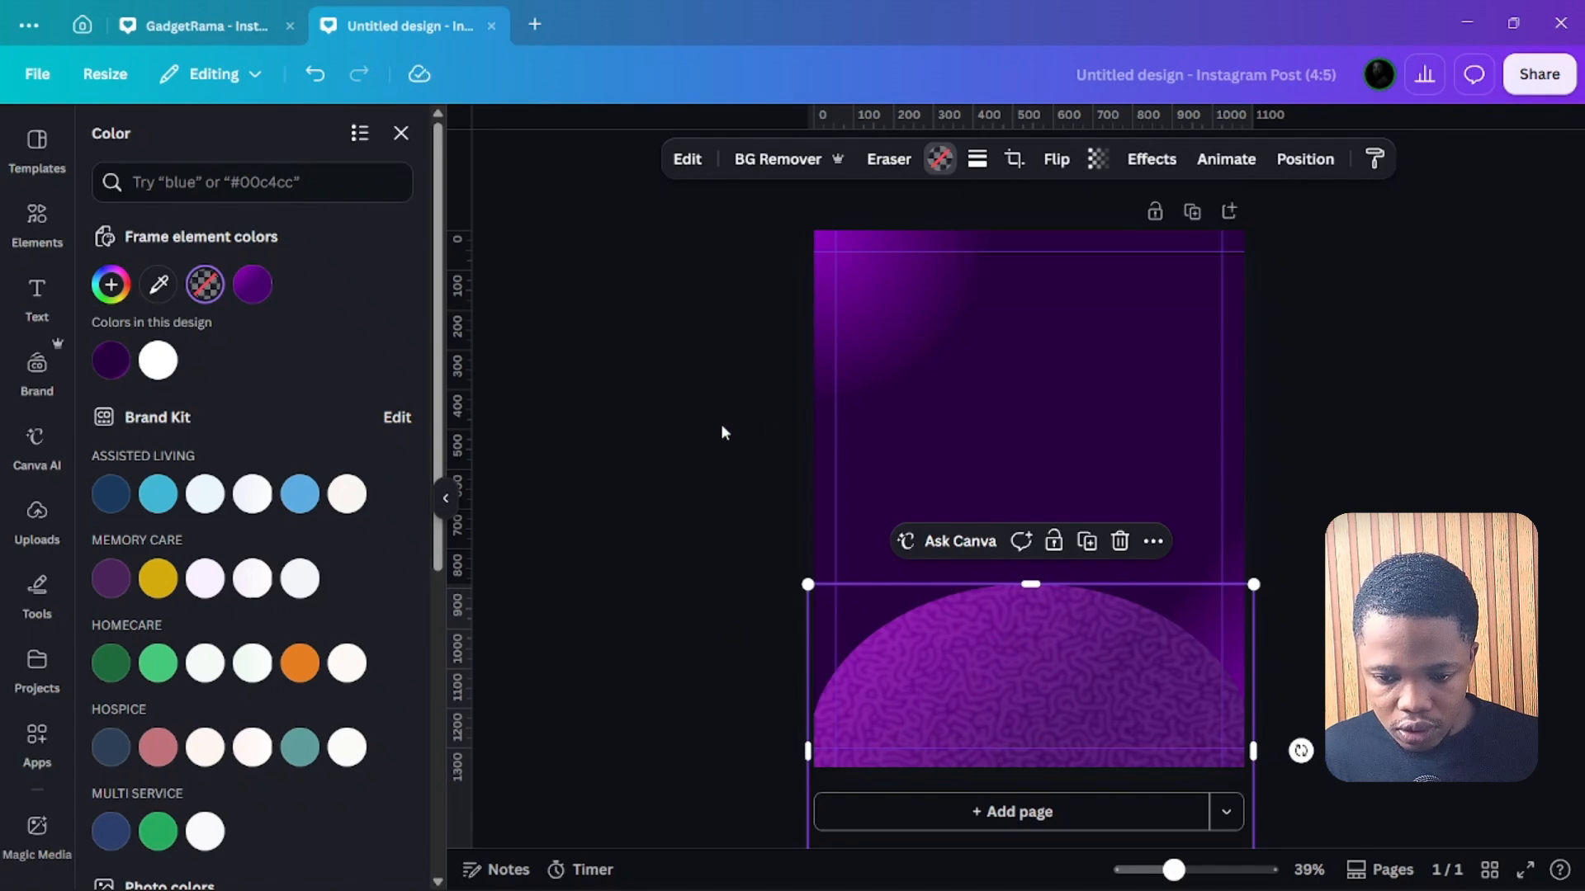
click(710, 423)
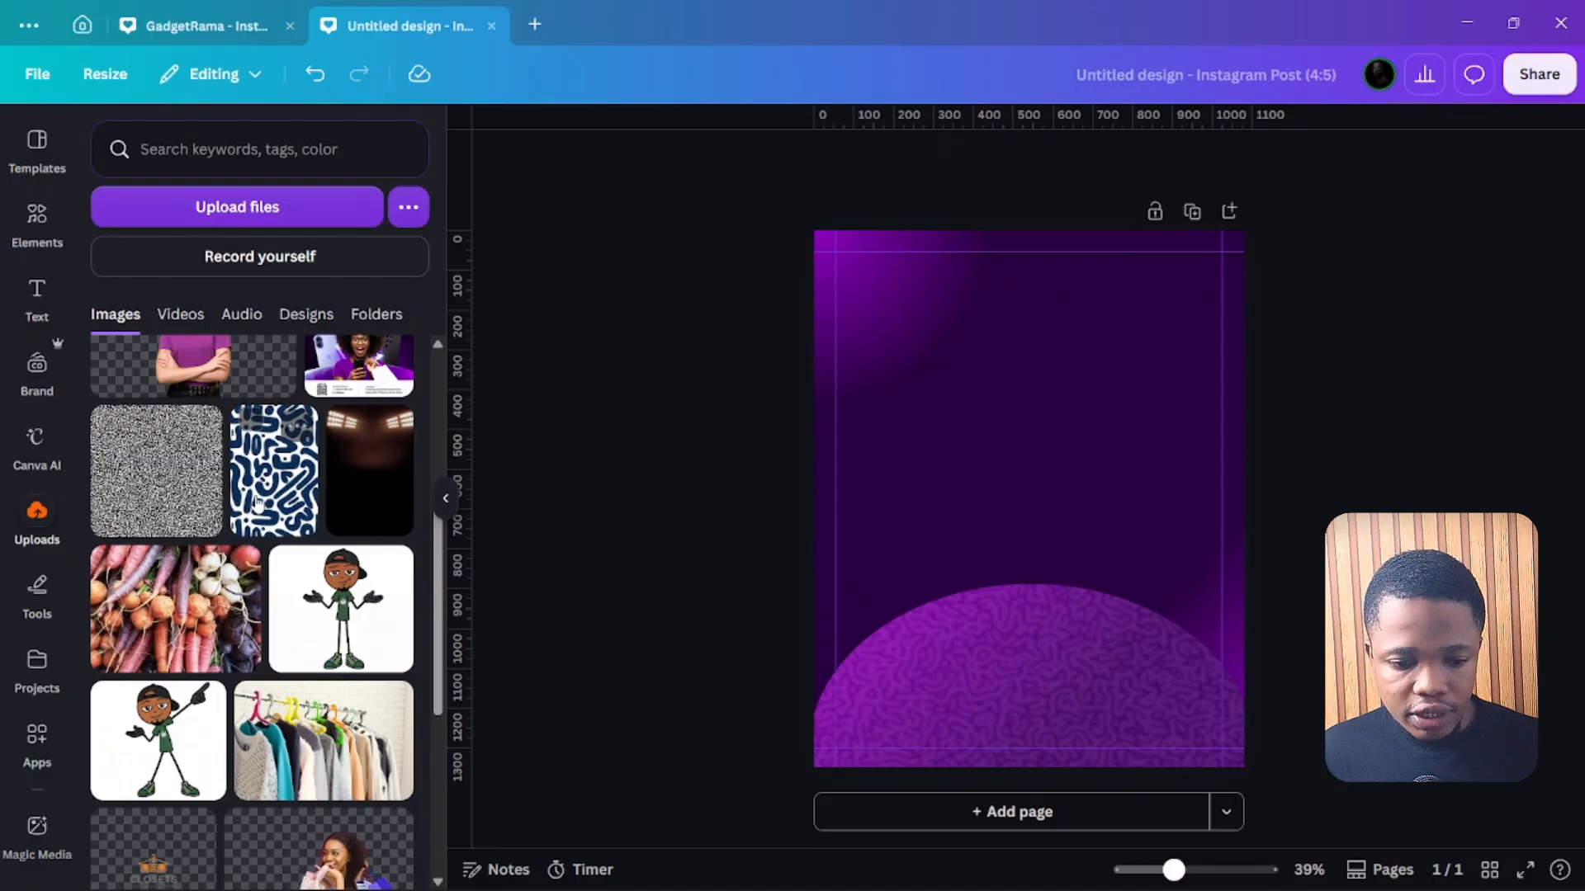
scroll(258, 496, down, 2)
scroll(258, 495, up, 5)
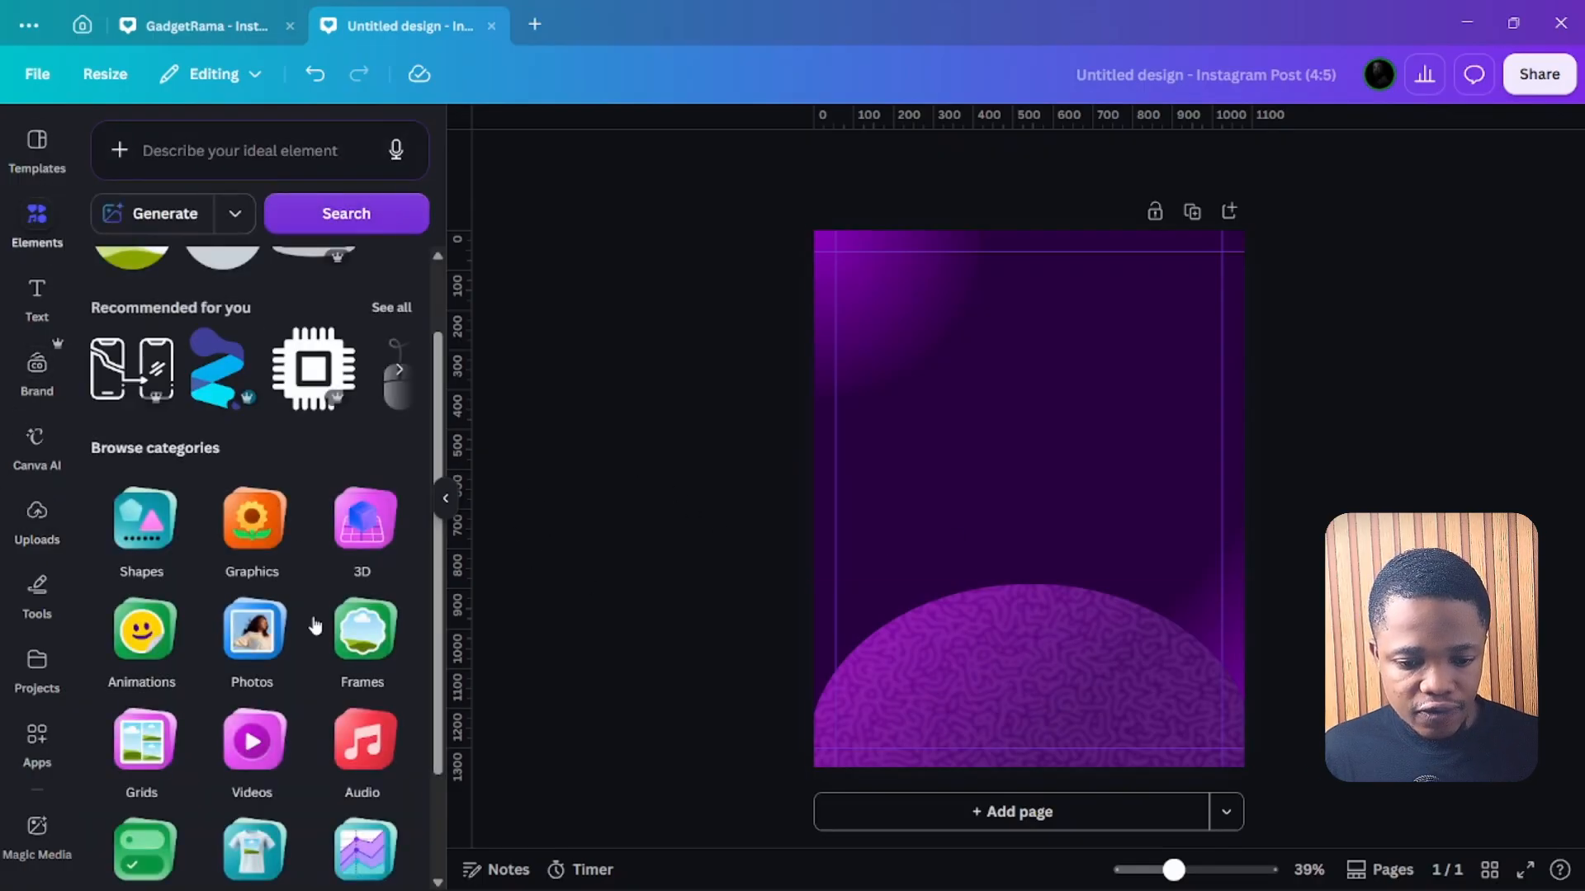
scroll(338, 529, down, 2)
click(344, 533)
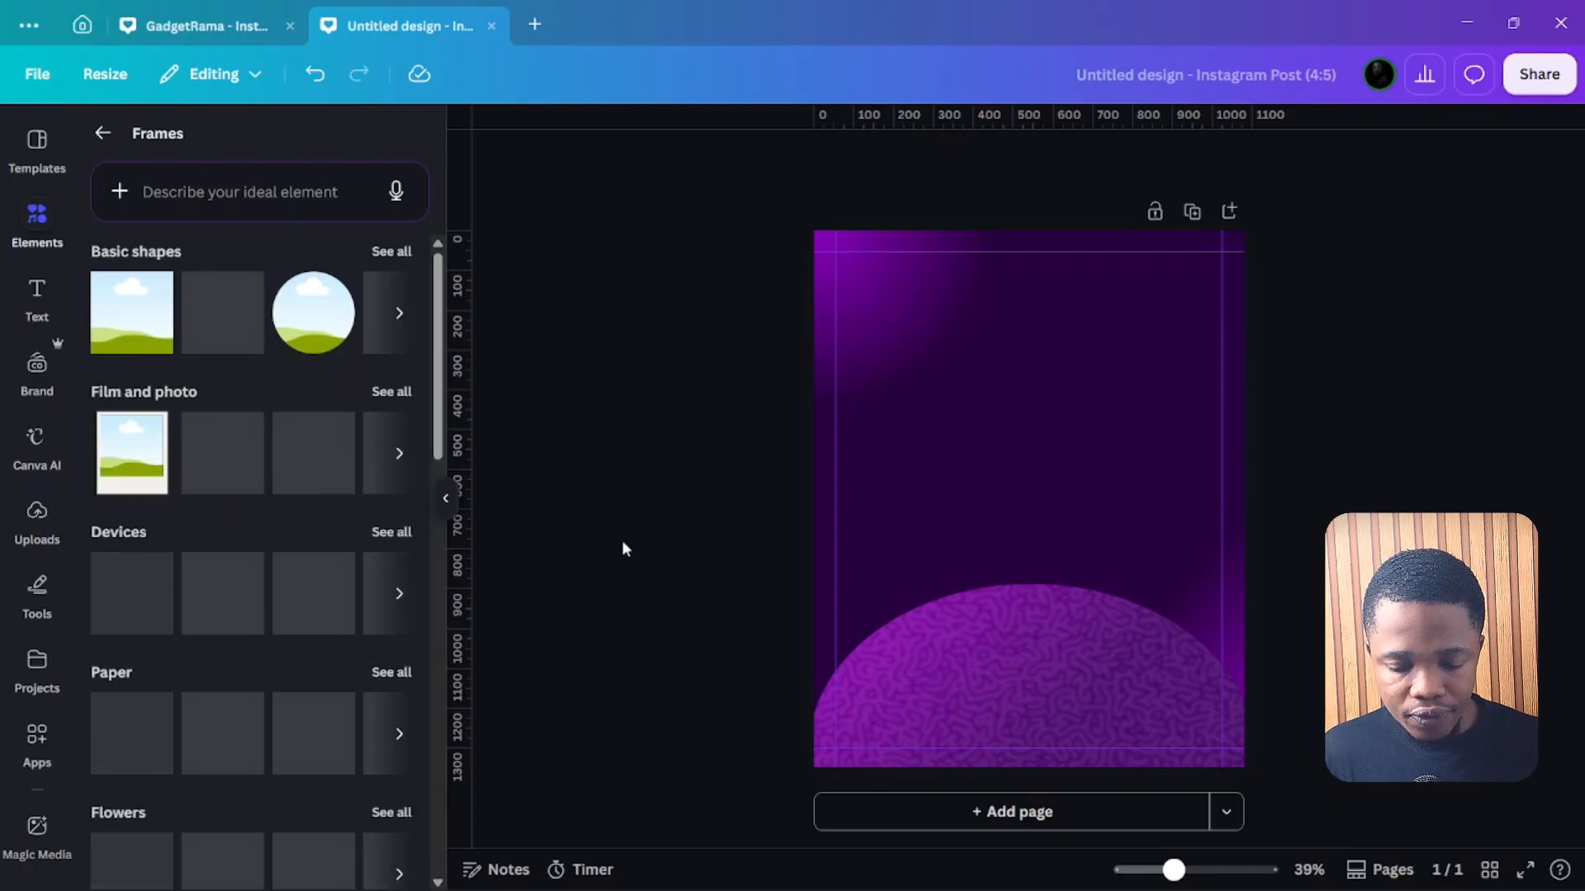
click(149, 322)
drag(1042, 478, 959, 542)
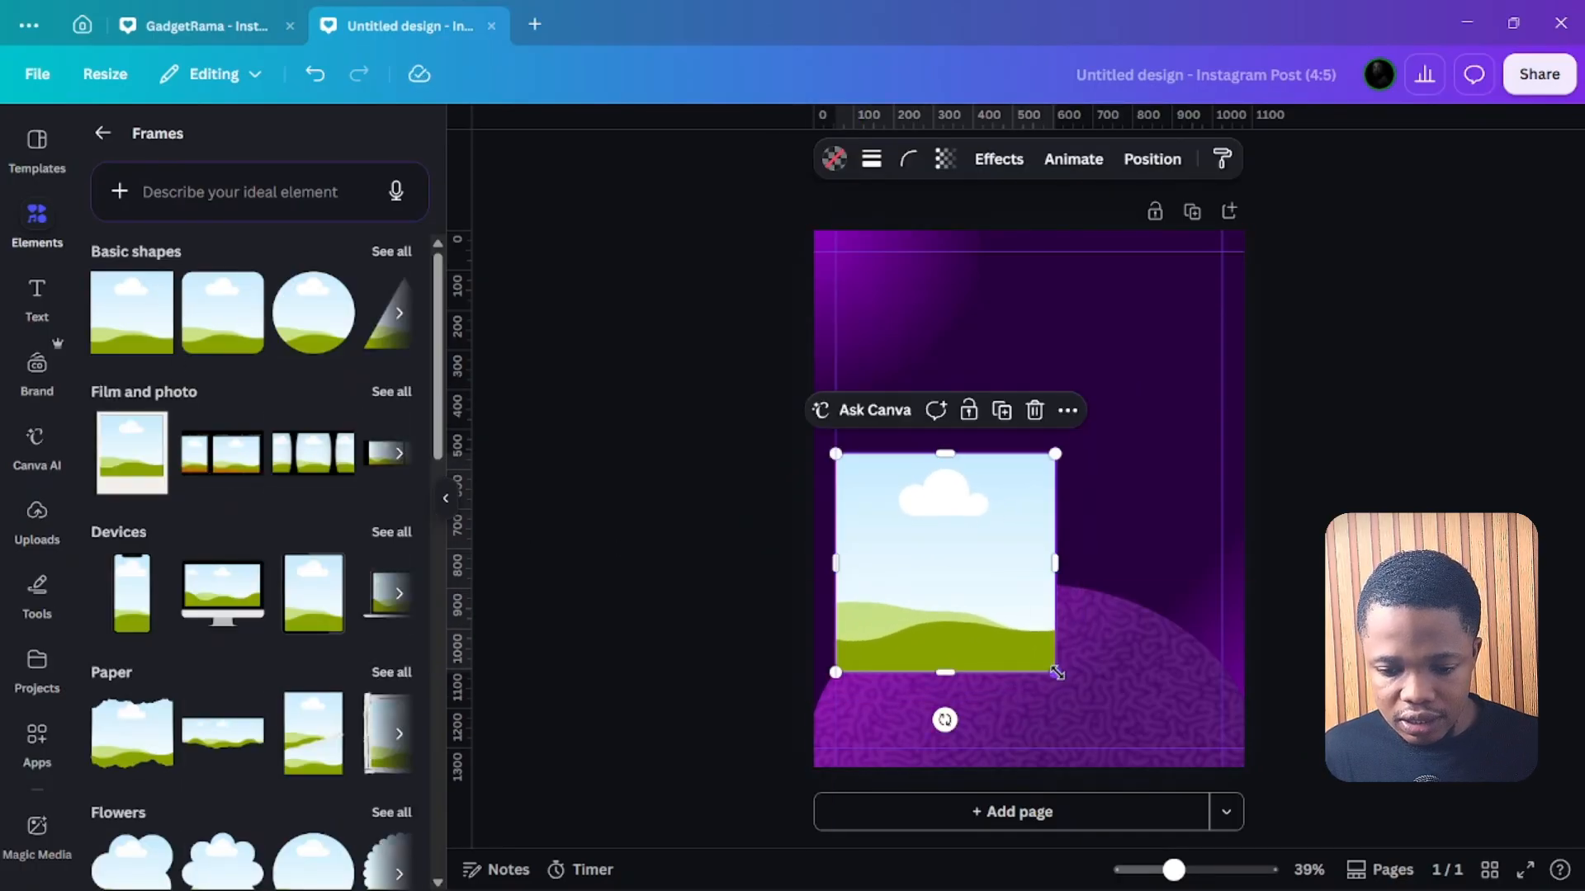
mouse_move(1055, 672)
mouse_down()
mouse_move(995, 614)
mouse_move(1037, 655)
mouse_up()
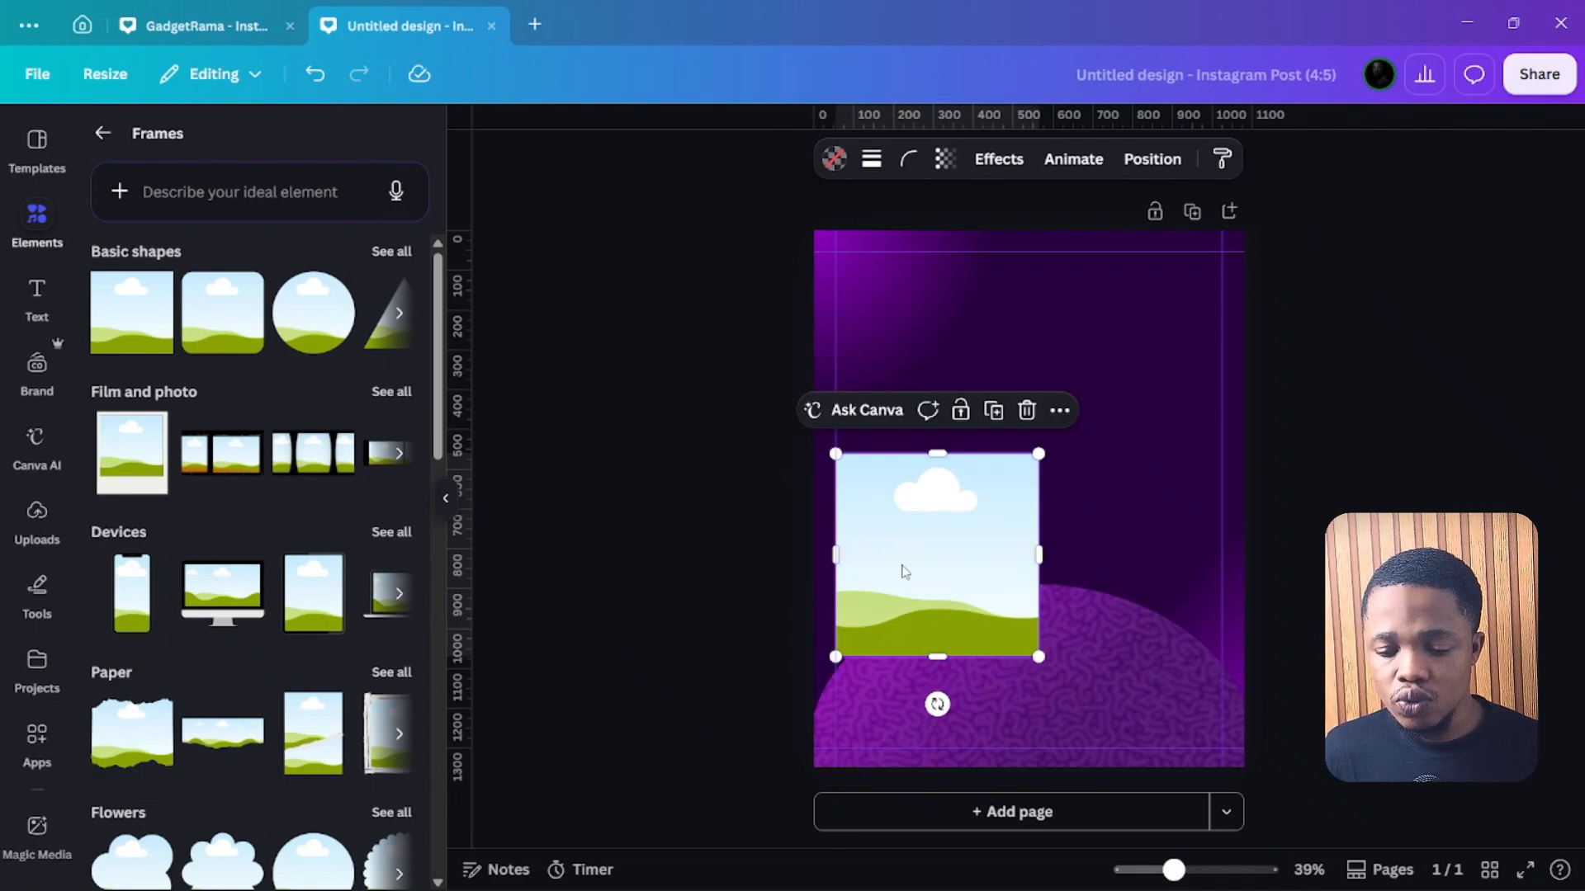
mouse_move(917, 557)
mouse_down()
mouse_move(902, 559)
mouse_move(915, 561)
mouse_up()
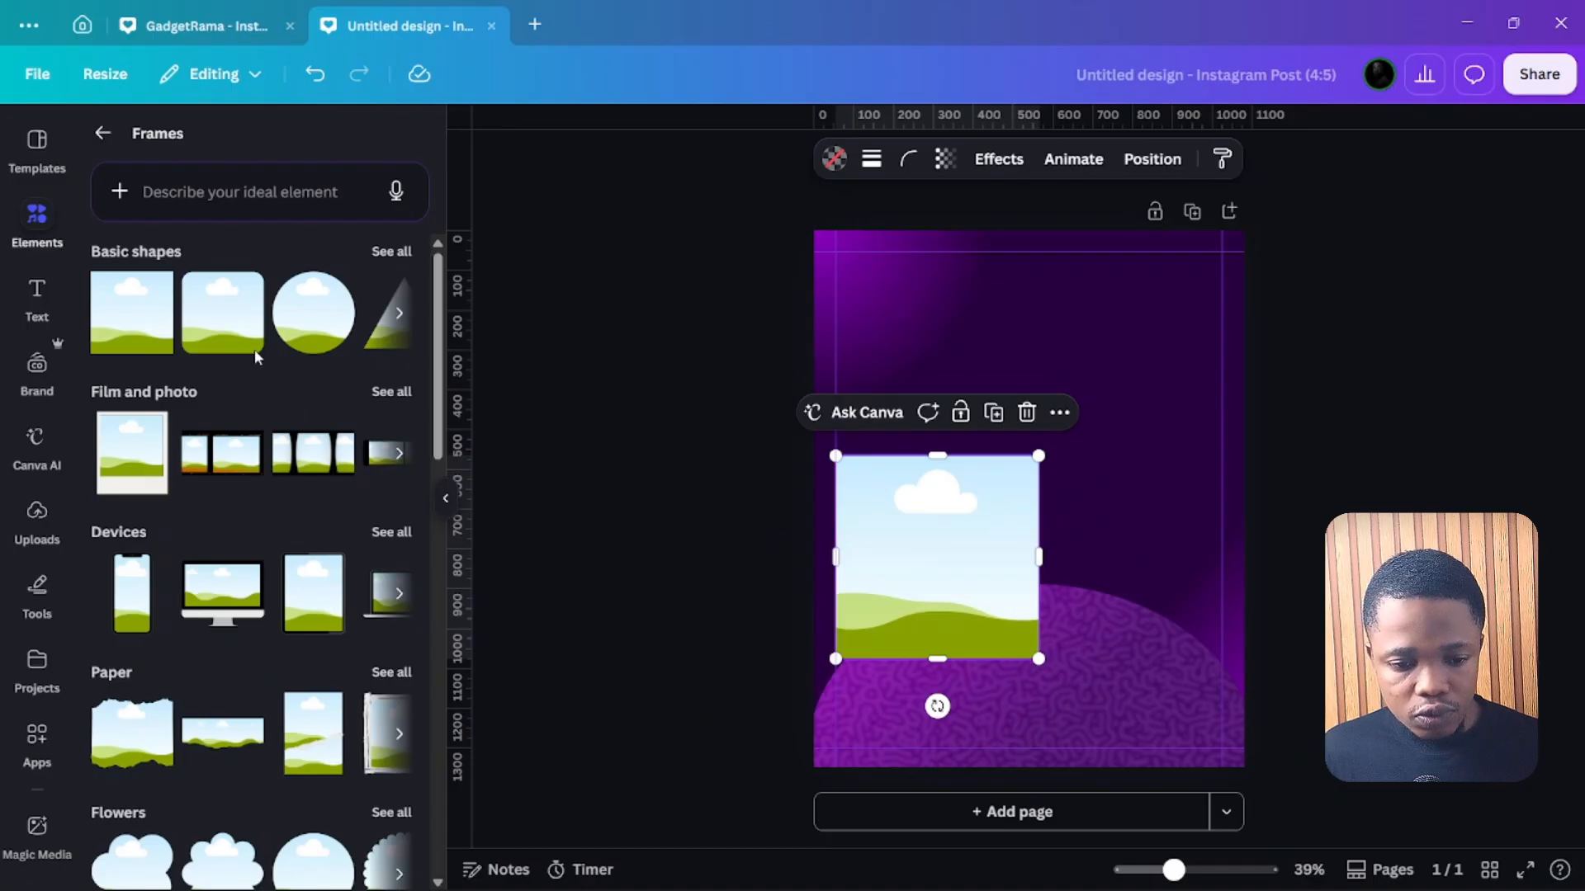
Fill the square frame with the orange phone image from the uploads.
click(103, 133)
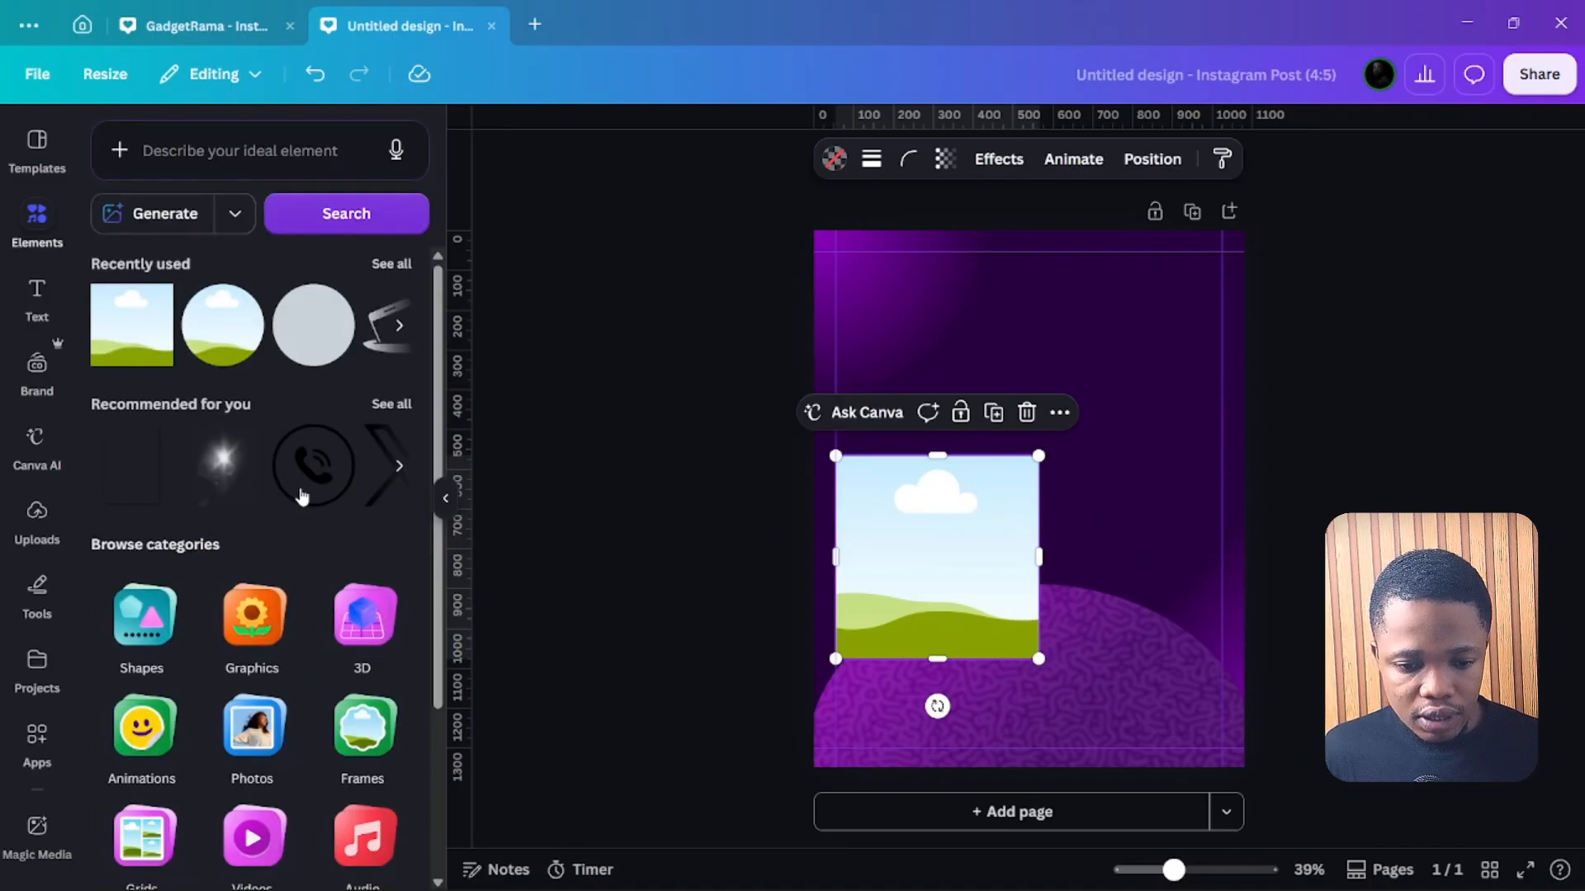
scroll(310, 462, down, 3)
scroll(306, 413, up, 3)
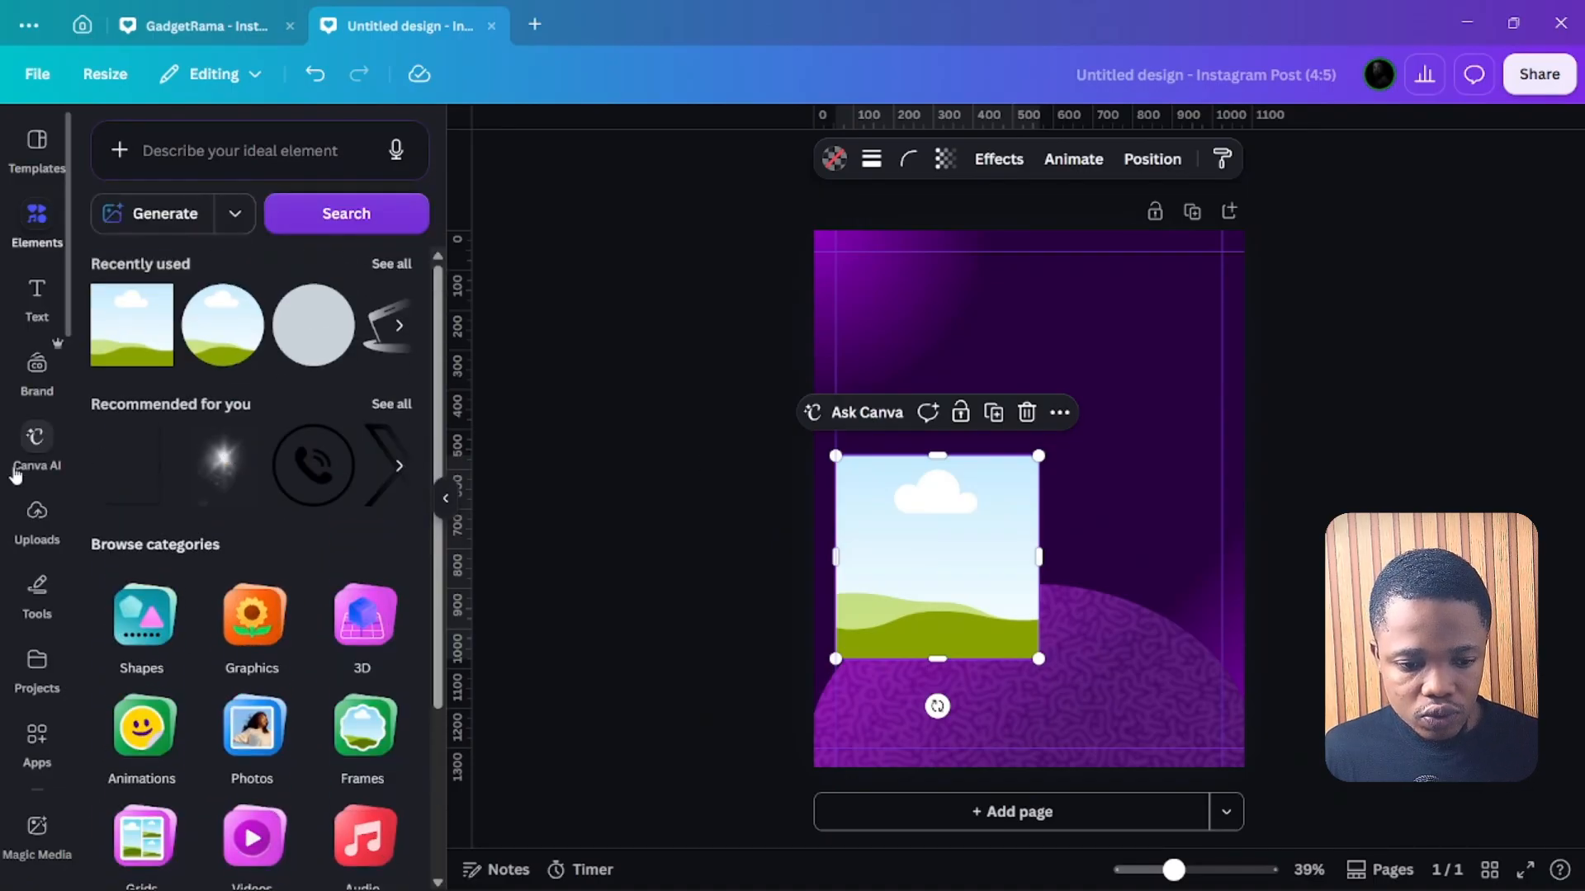
click(37, 522)
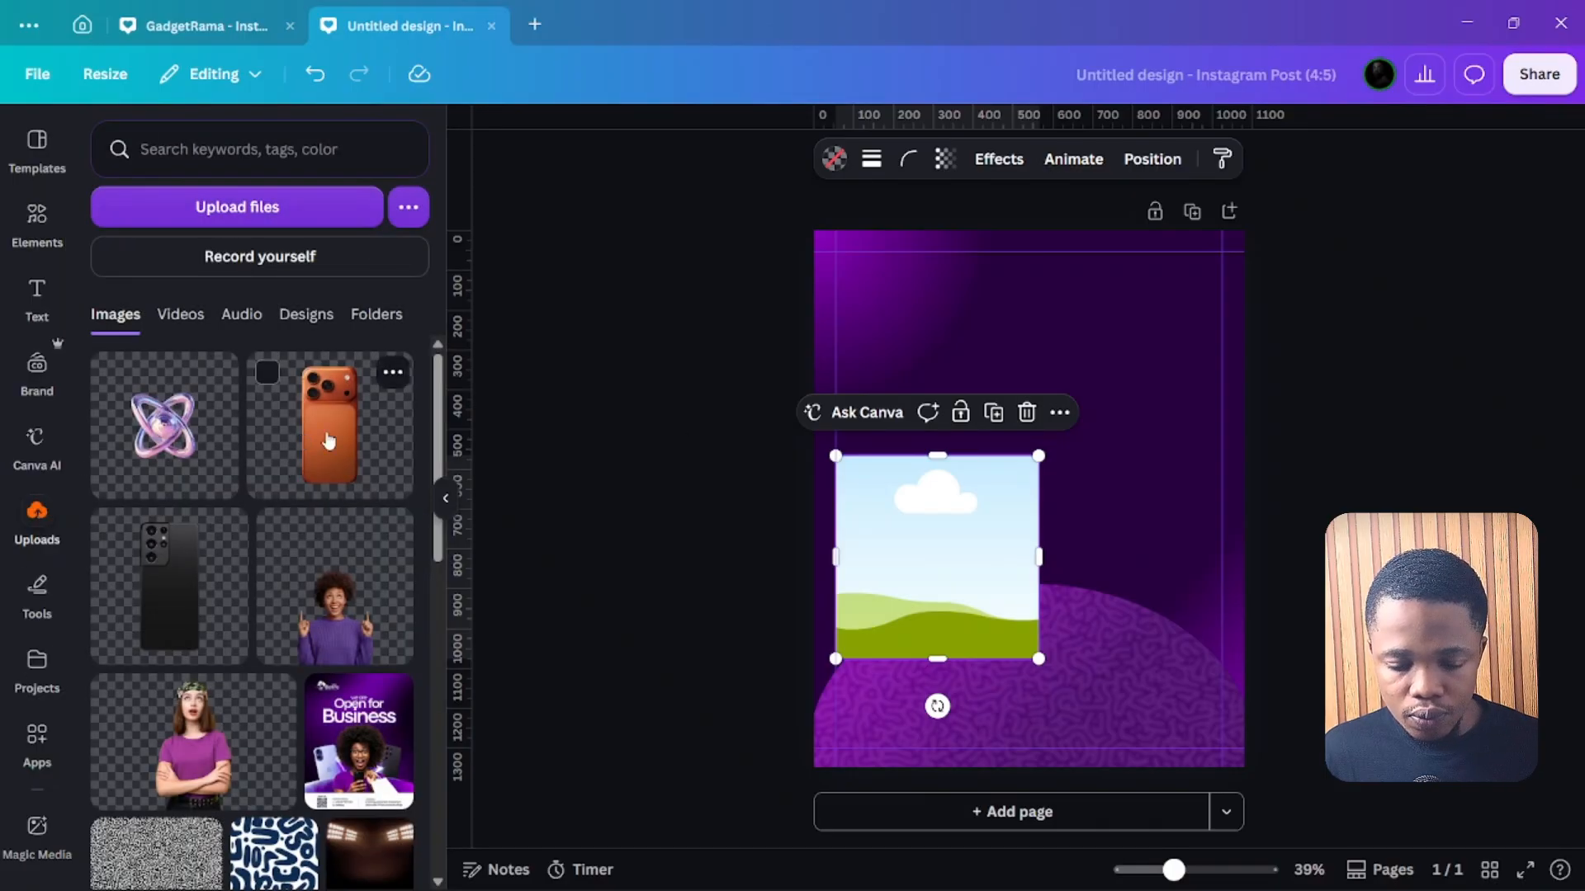
drag(328, 442, 859, 524)
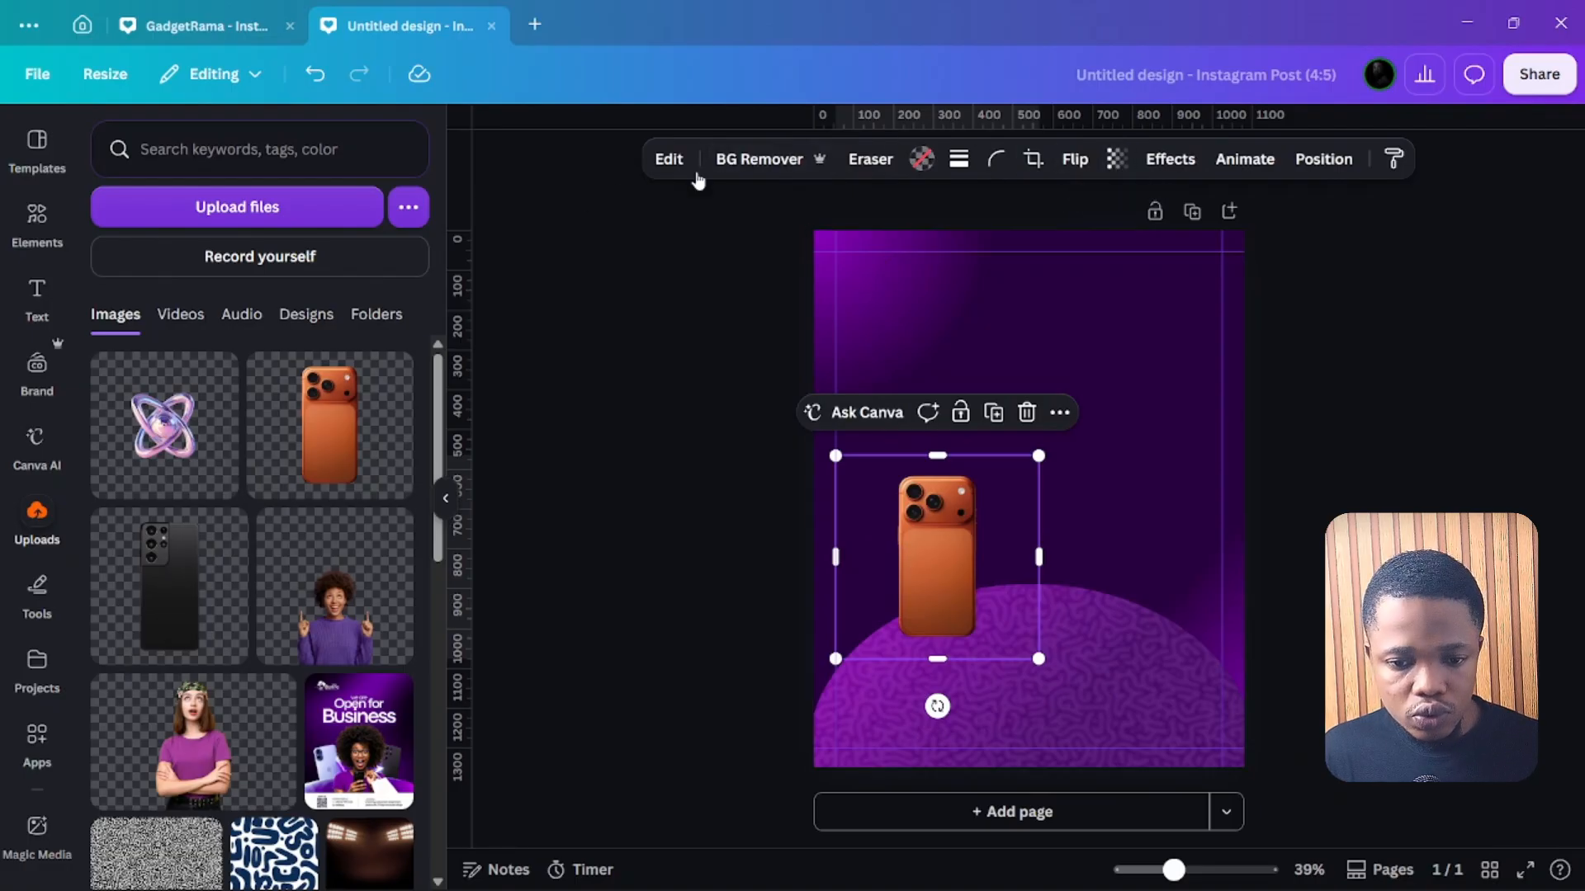
Blur the whole orange phone image with an intensity of 29.
click(652, 163)
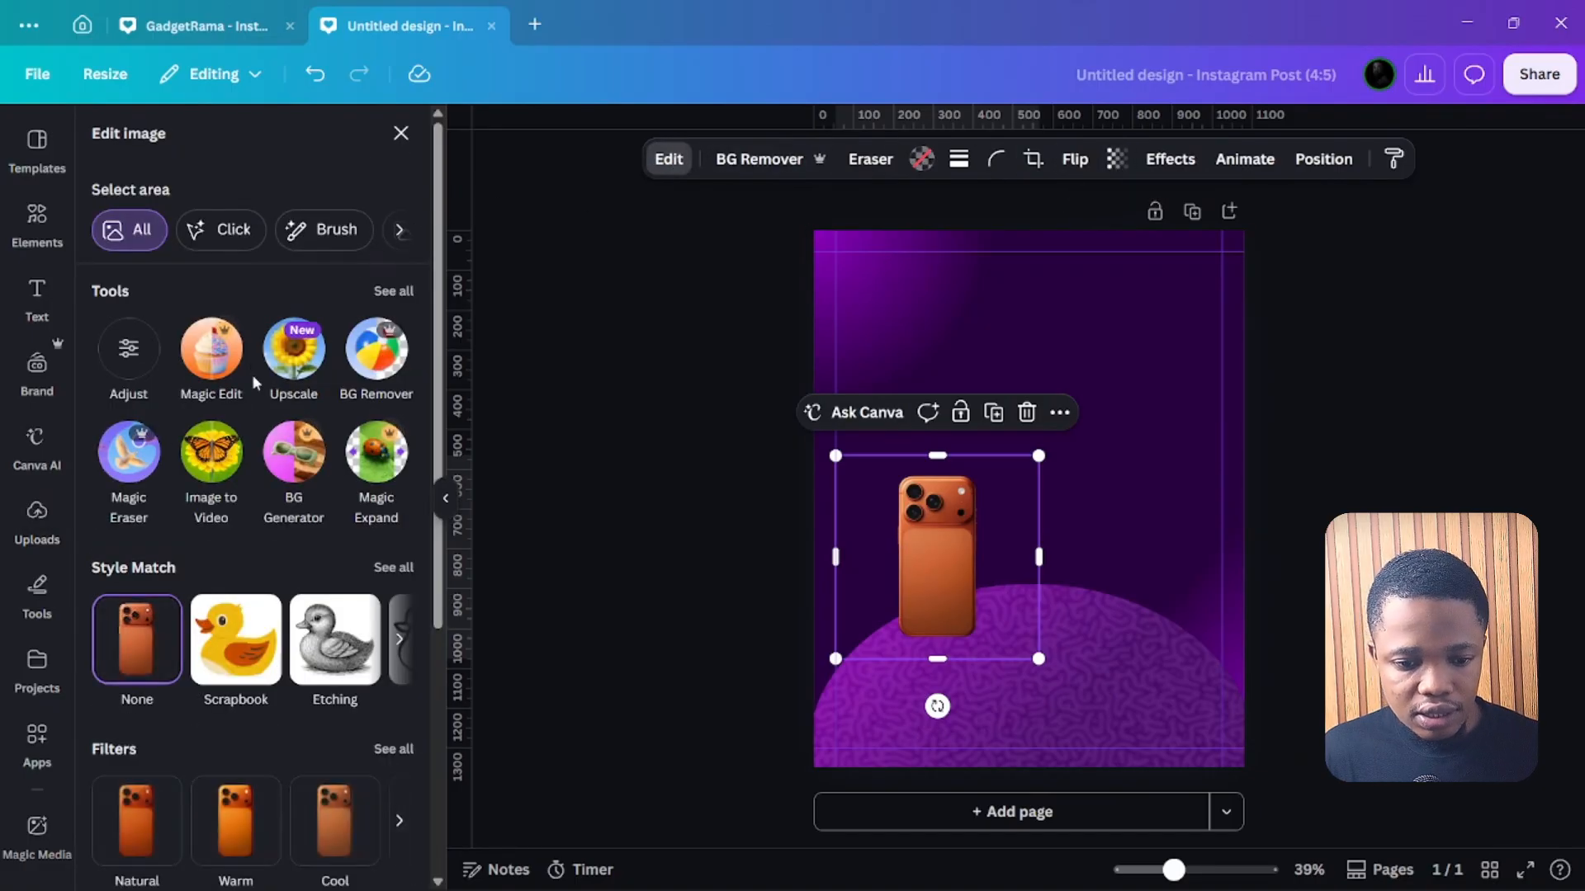
click(394, 291)
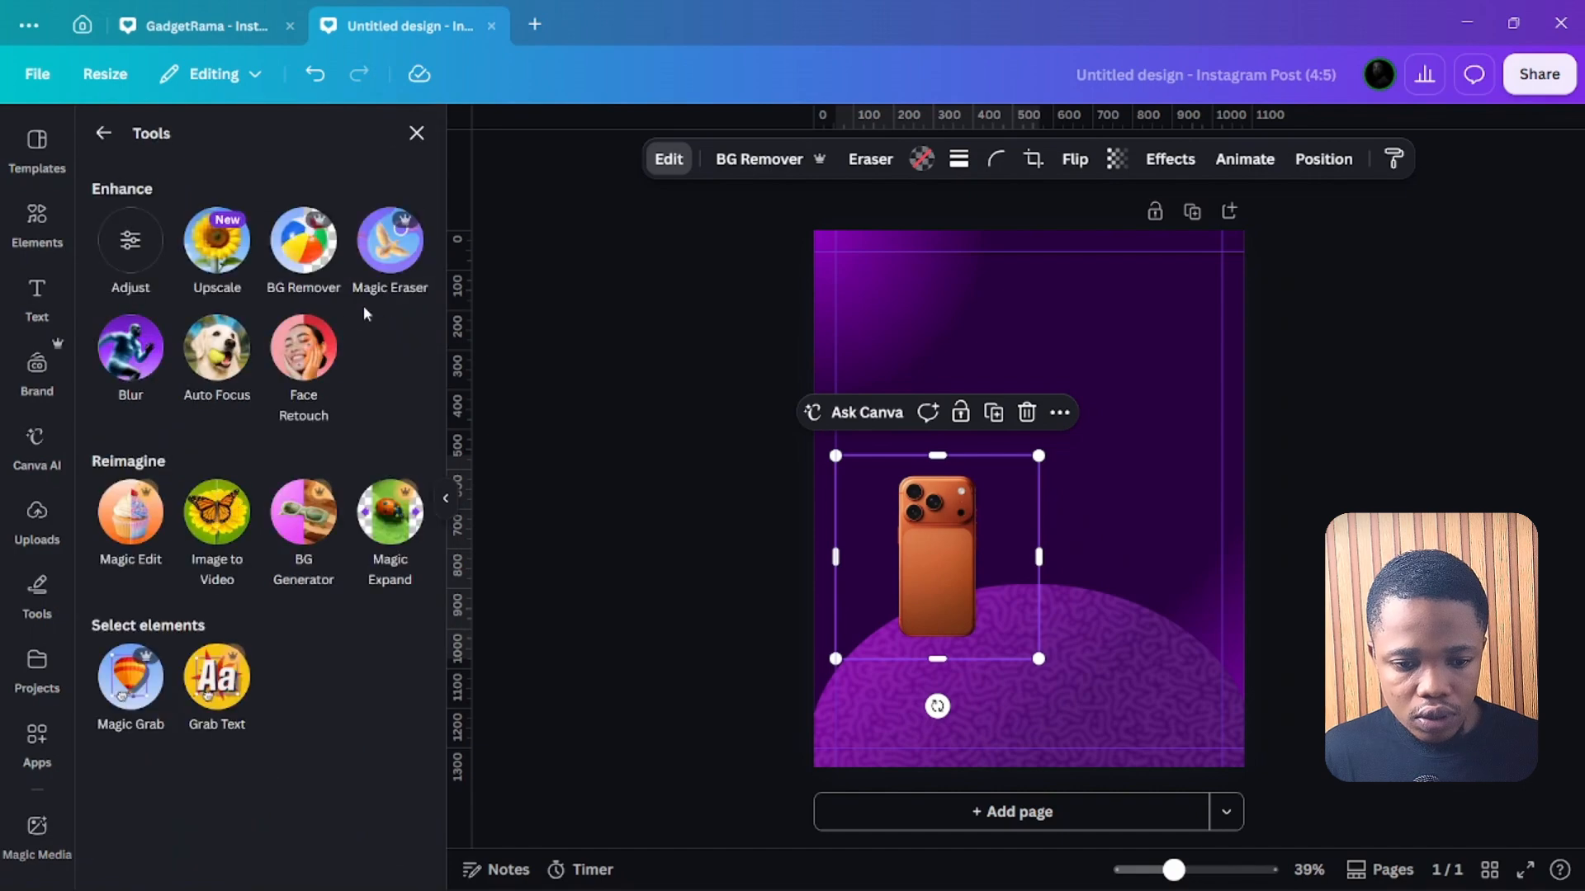
click(130, 347)
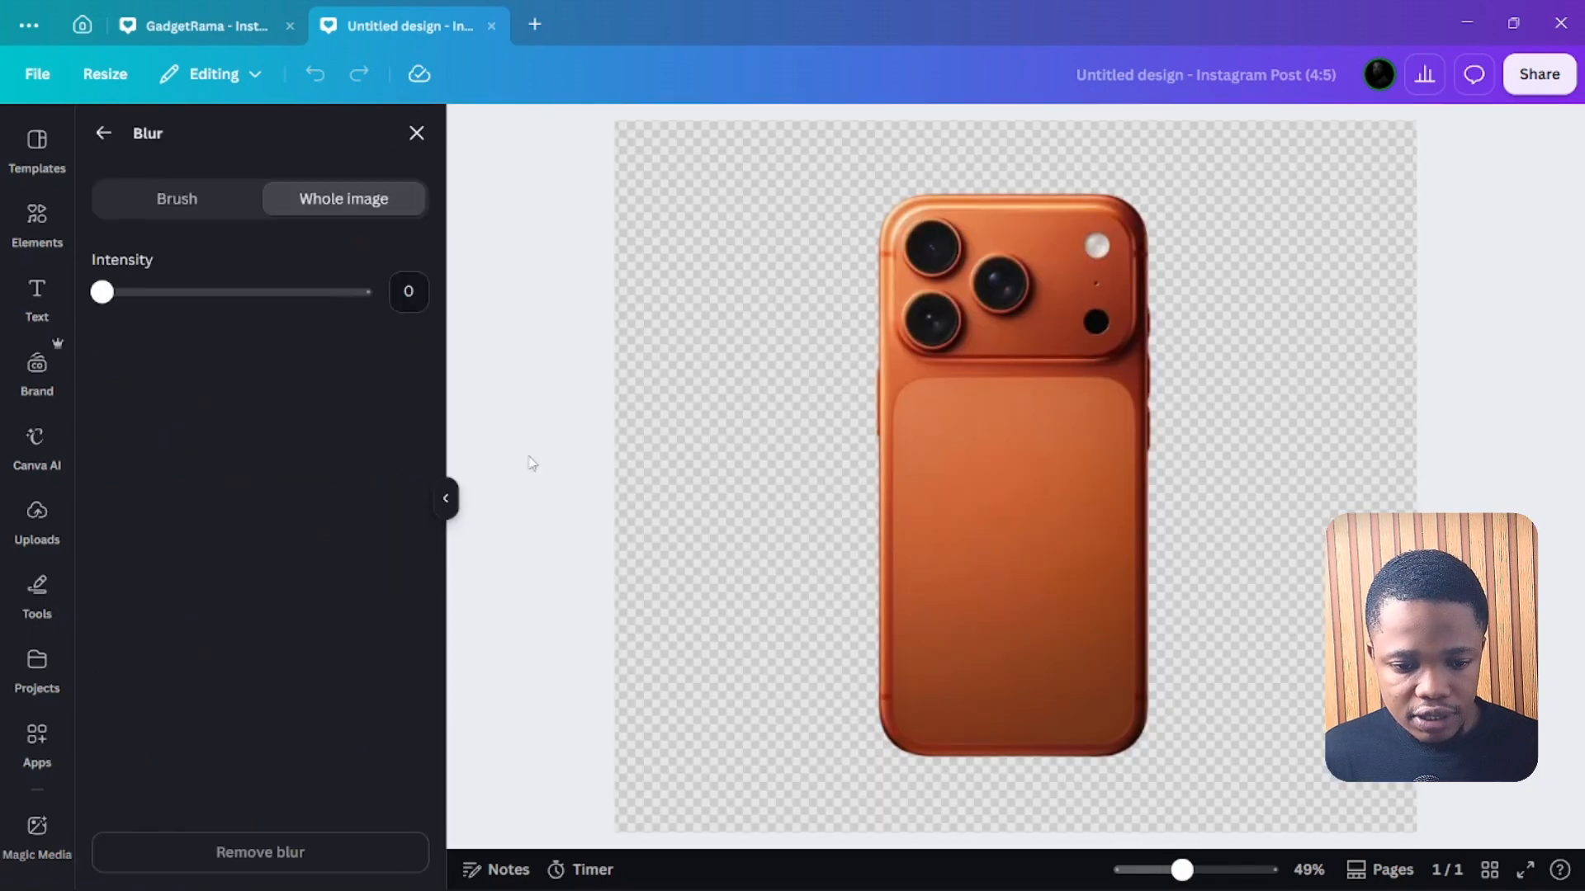
drag(101, 291, 152, 279)
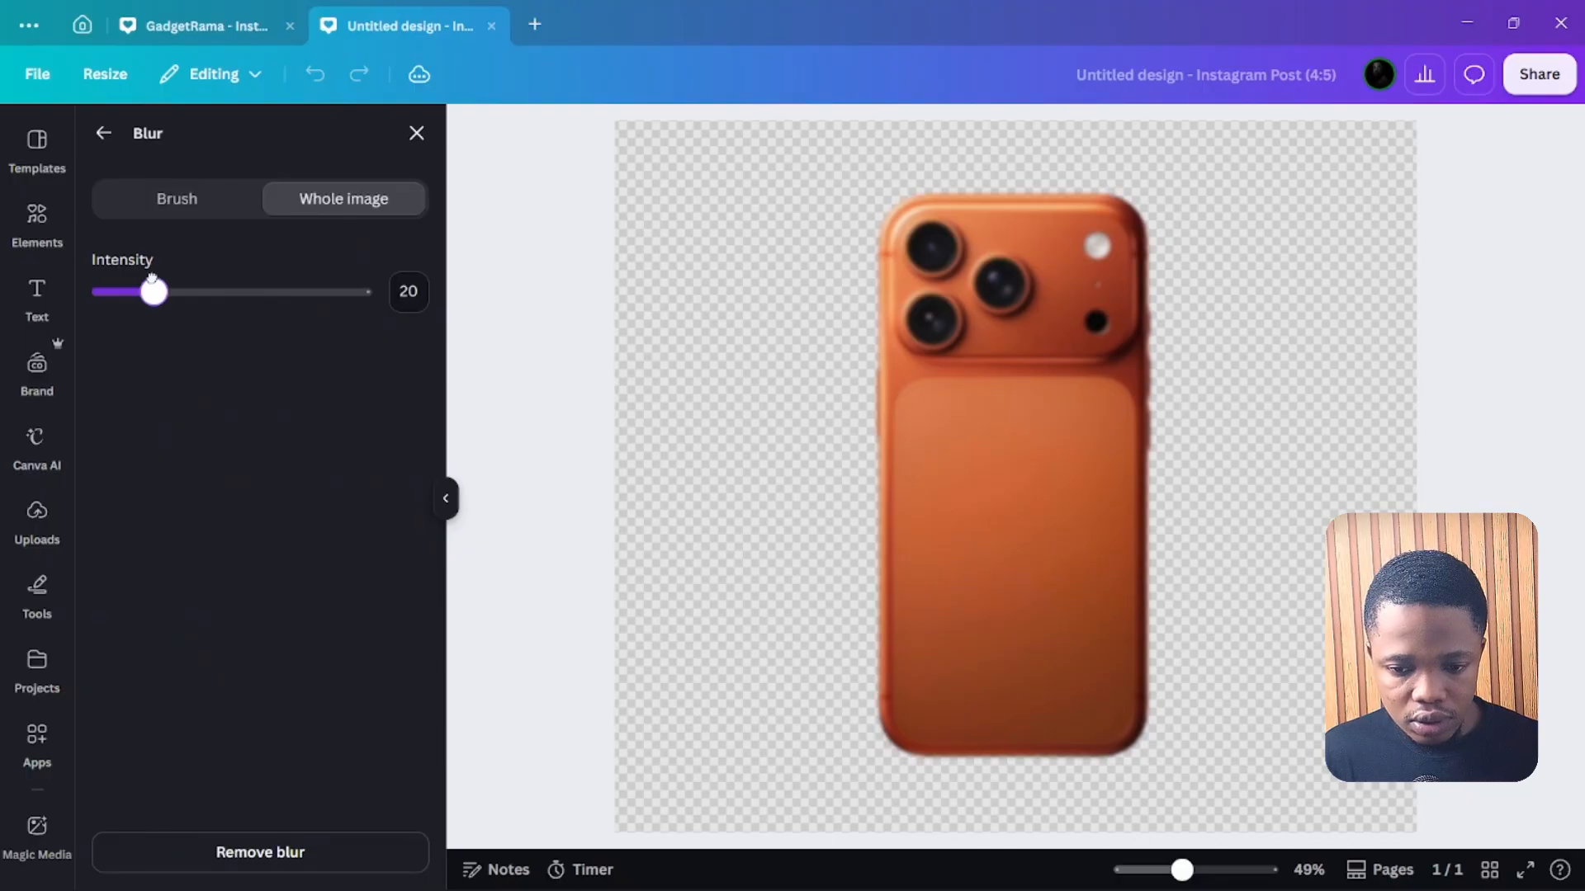
click(104, 134)
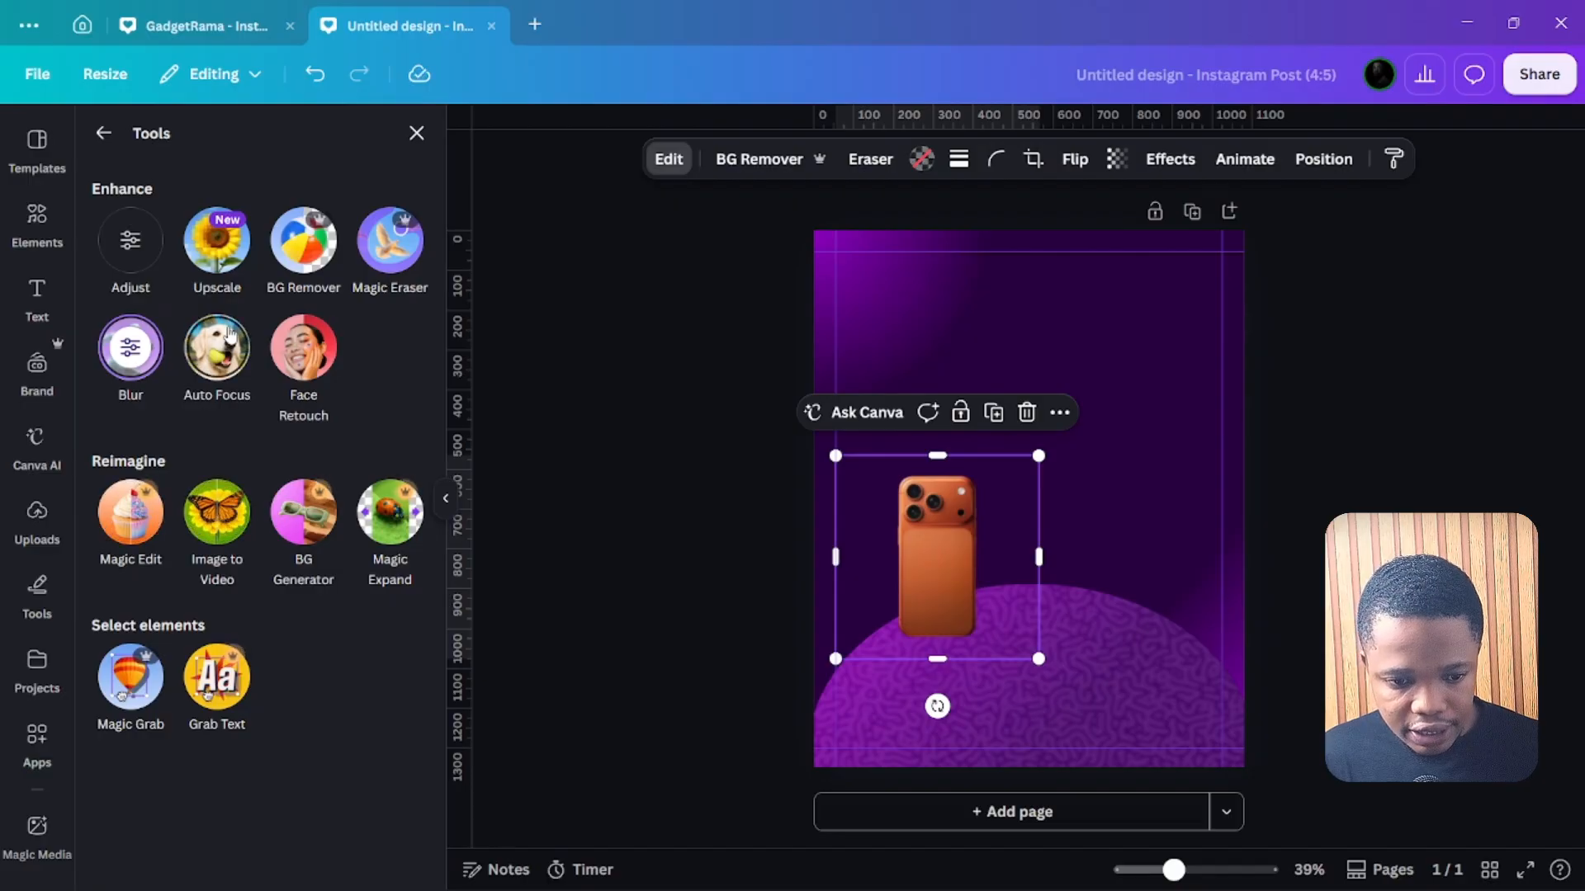
click(128, 347)
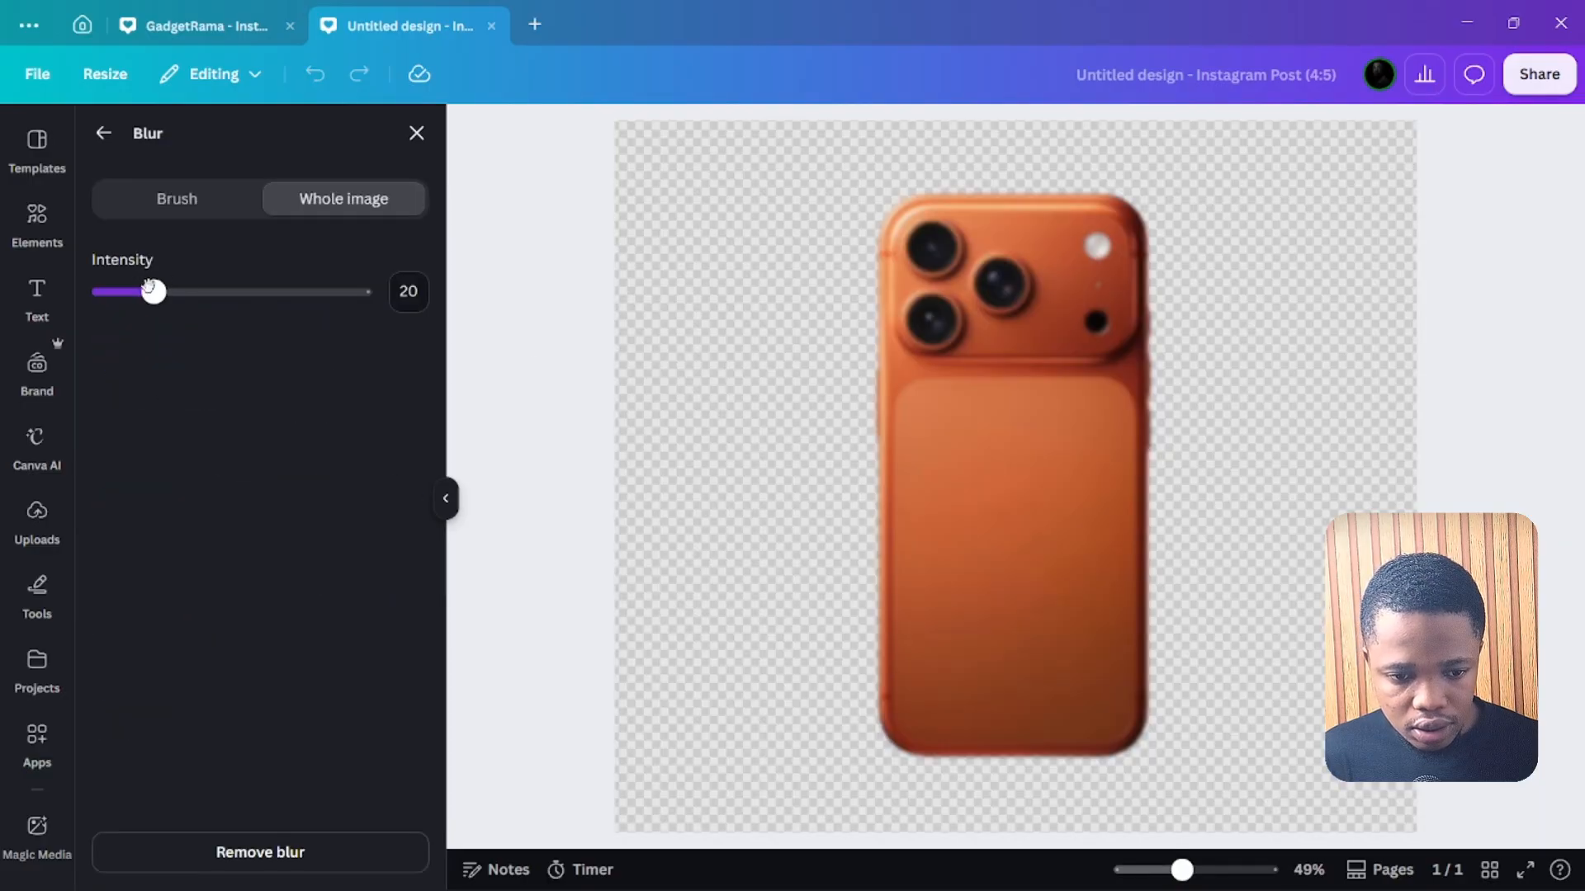
mouse_move(149, 287)
mouse_down()
mouse_move(190, 291)
mouse_move(177, 290)
mouse_up()
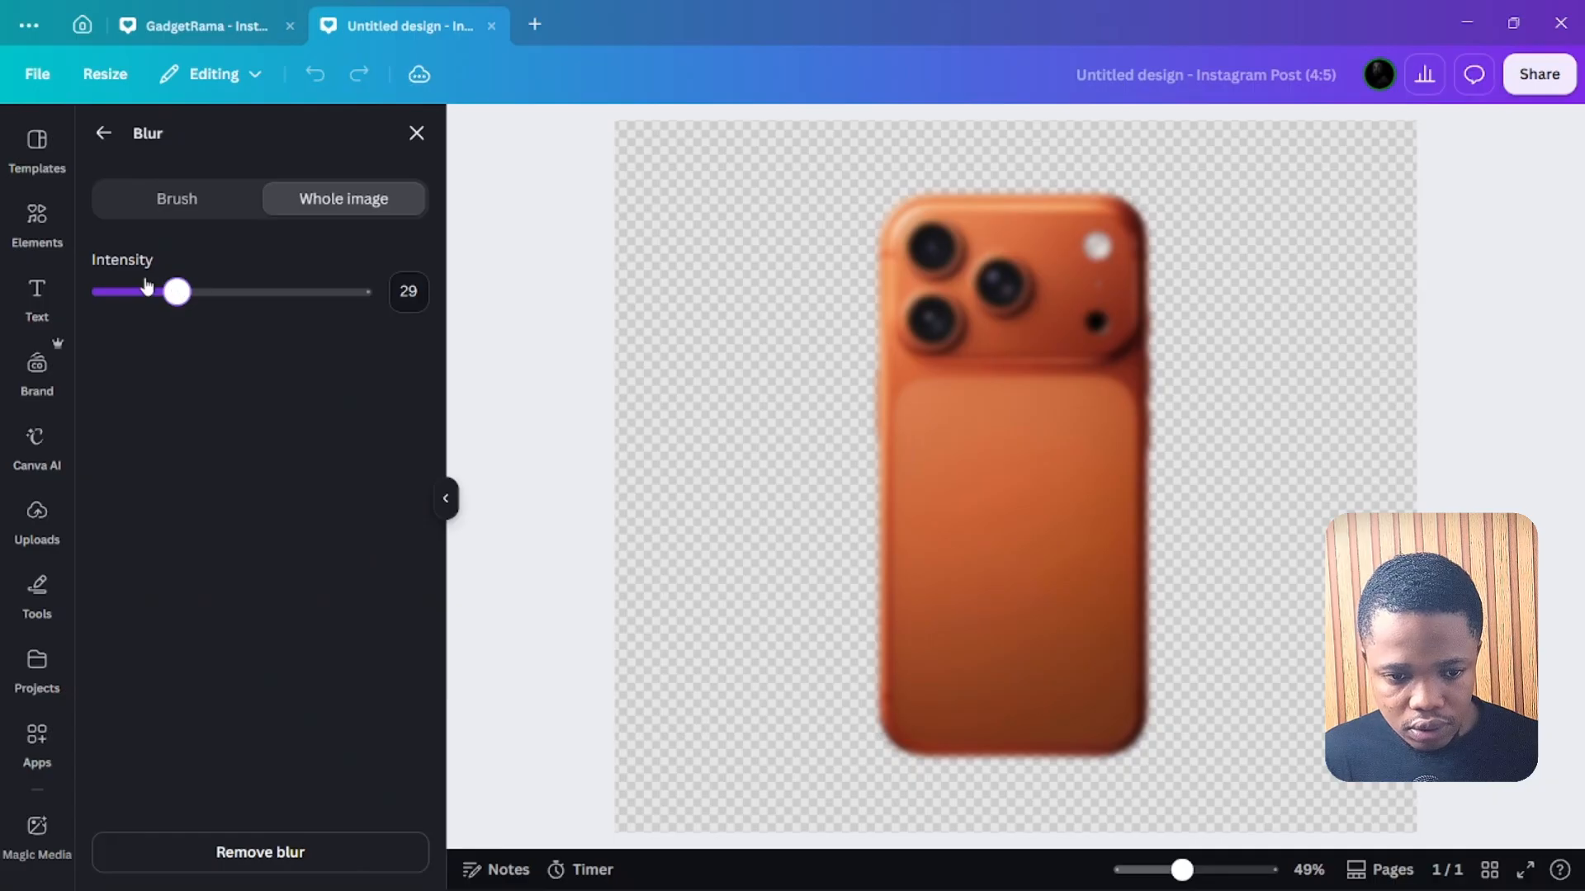
click(101, 134)
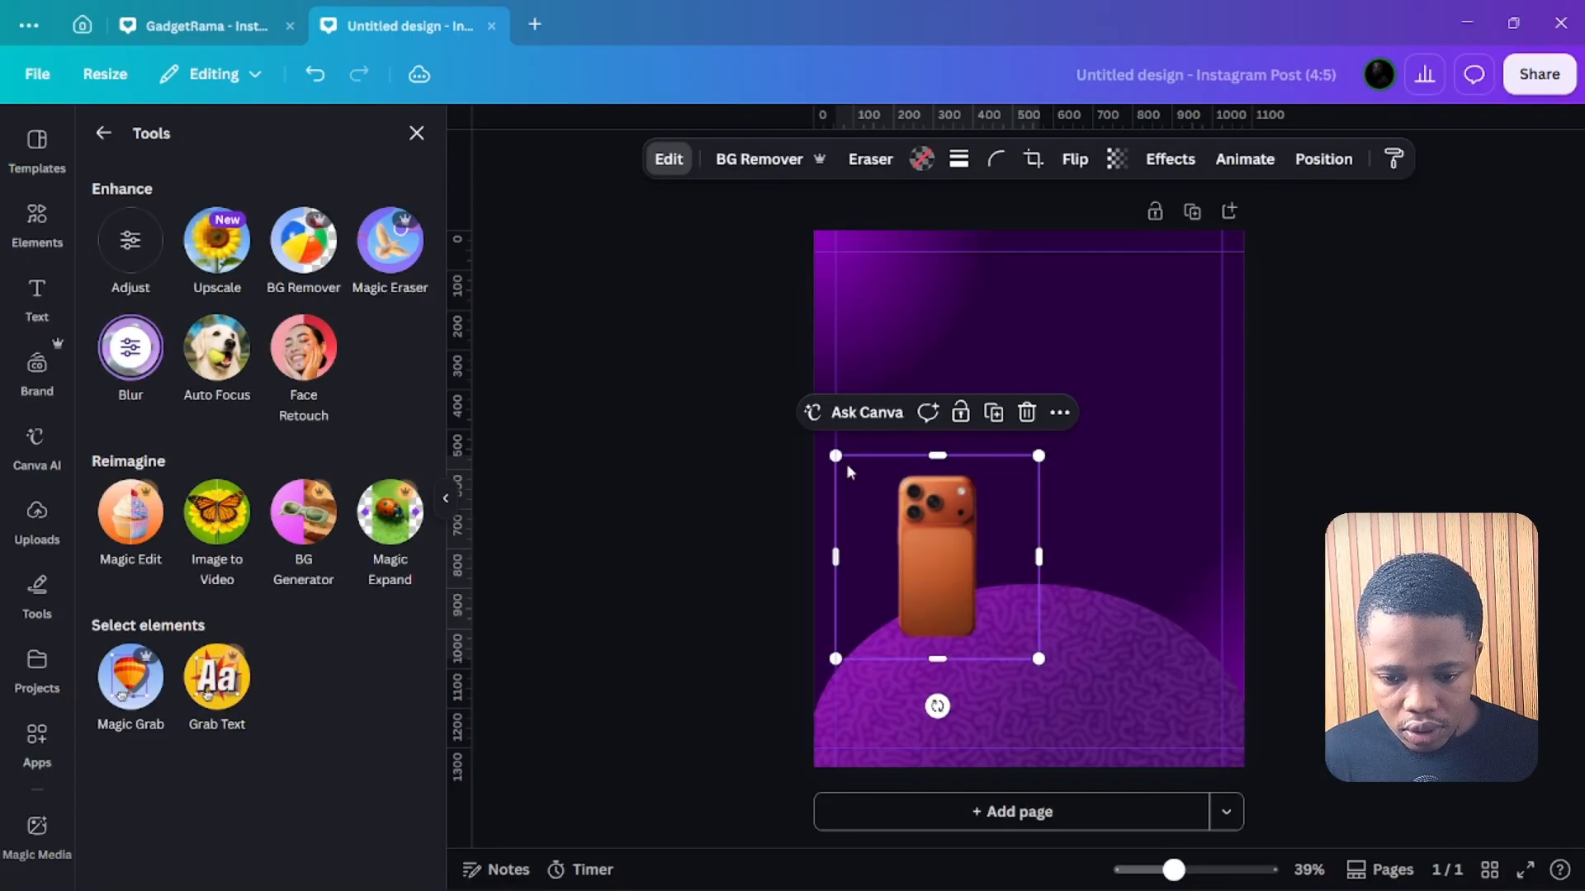
Enlarge the phone frame to about 654 px and tilt it about -25.4° over the left side of the dome.
drag(836, 453, 790, 414)
drag(937, 516, 903, 532)
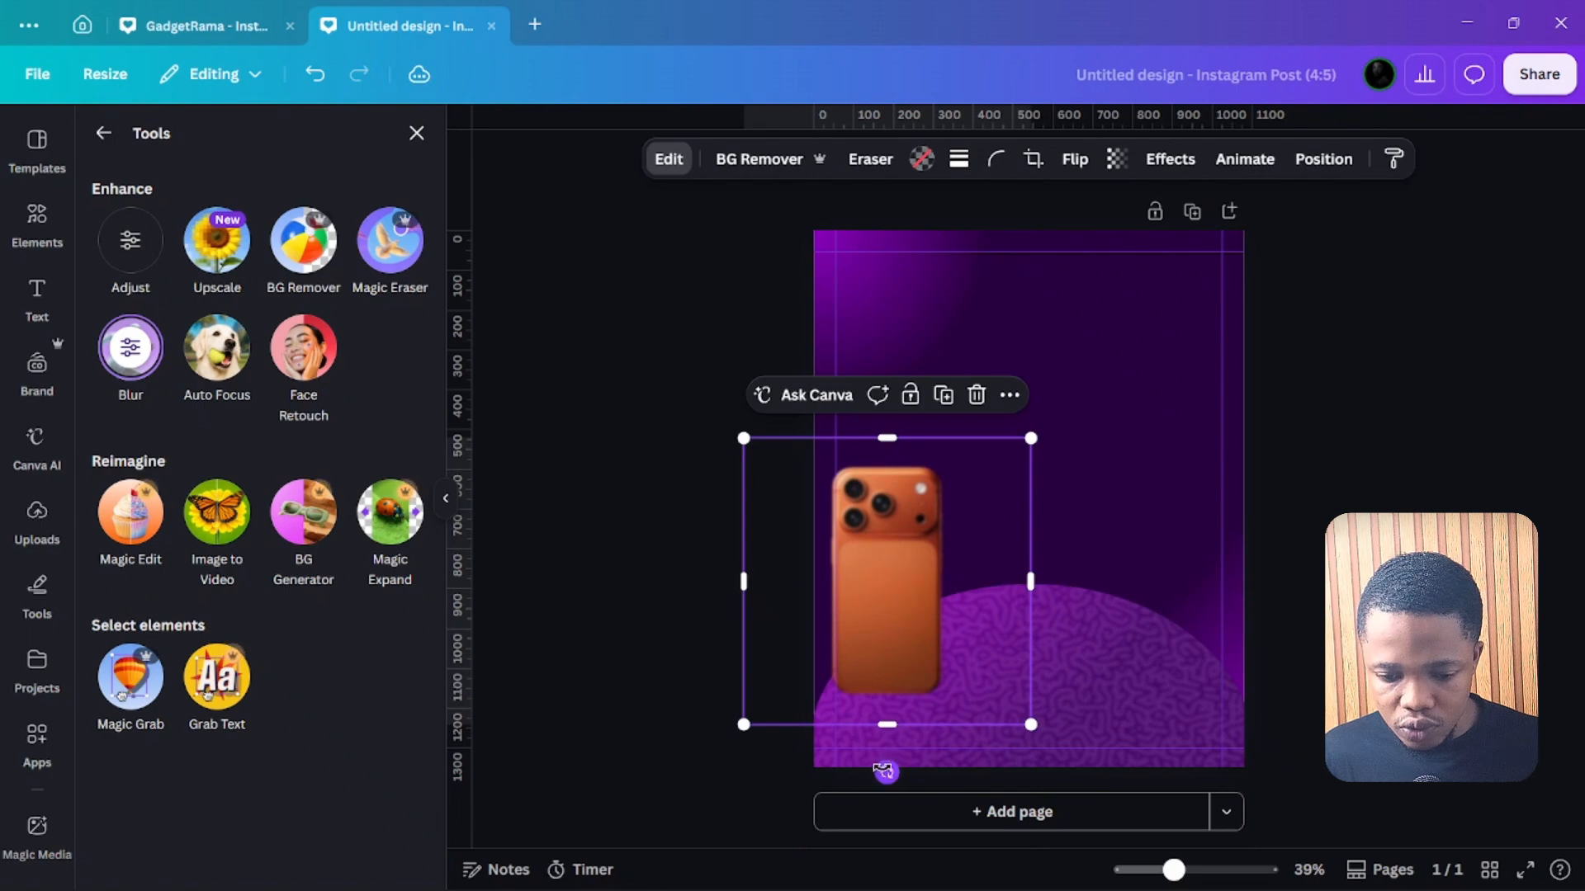
drag(886, 772, 952, 738)
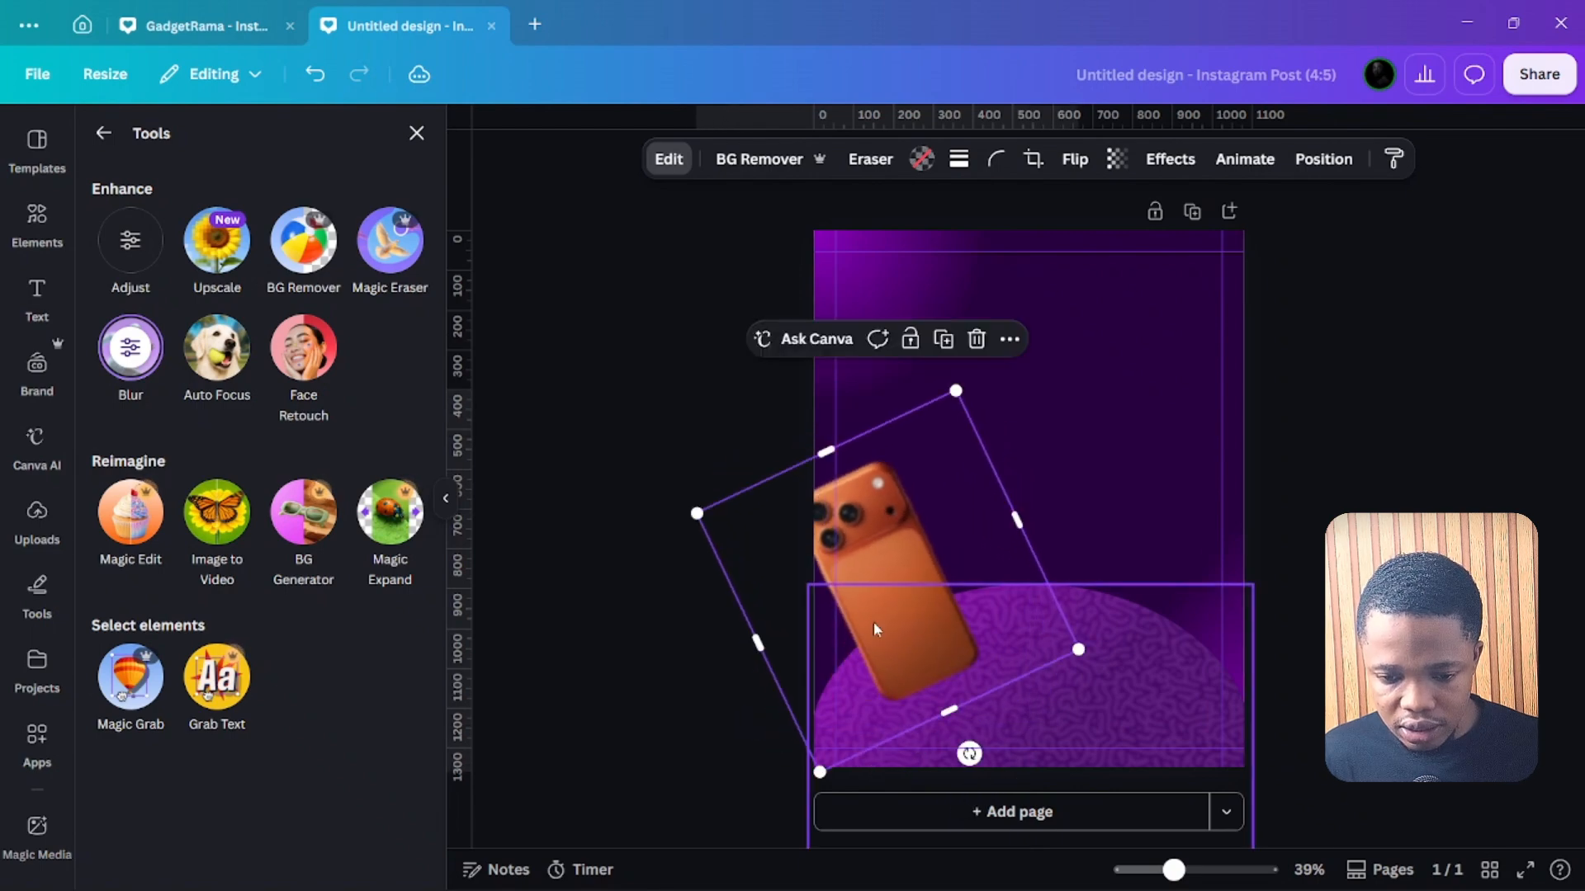
drag(866, 565, 904, 596)
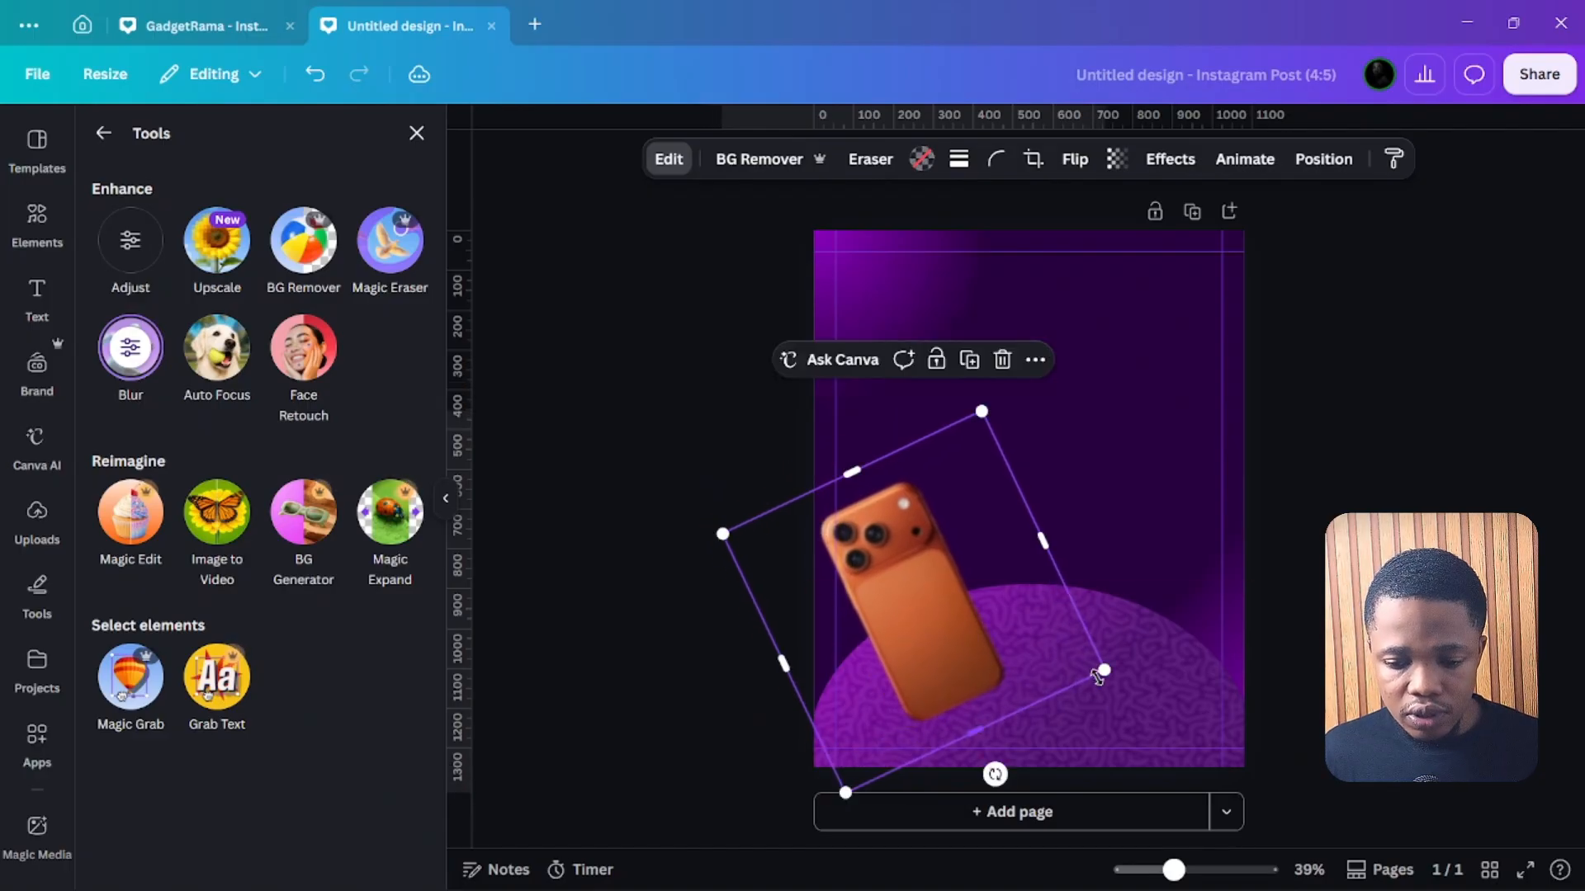
mouse_move(1105, 671)
mouse_down()
mouse_move(1060, 661)
mouse_move(1076, 669)
mouse_up()
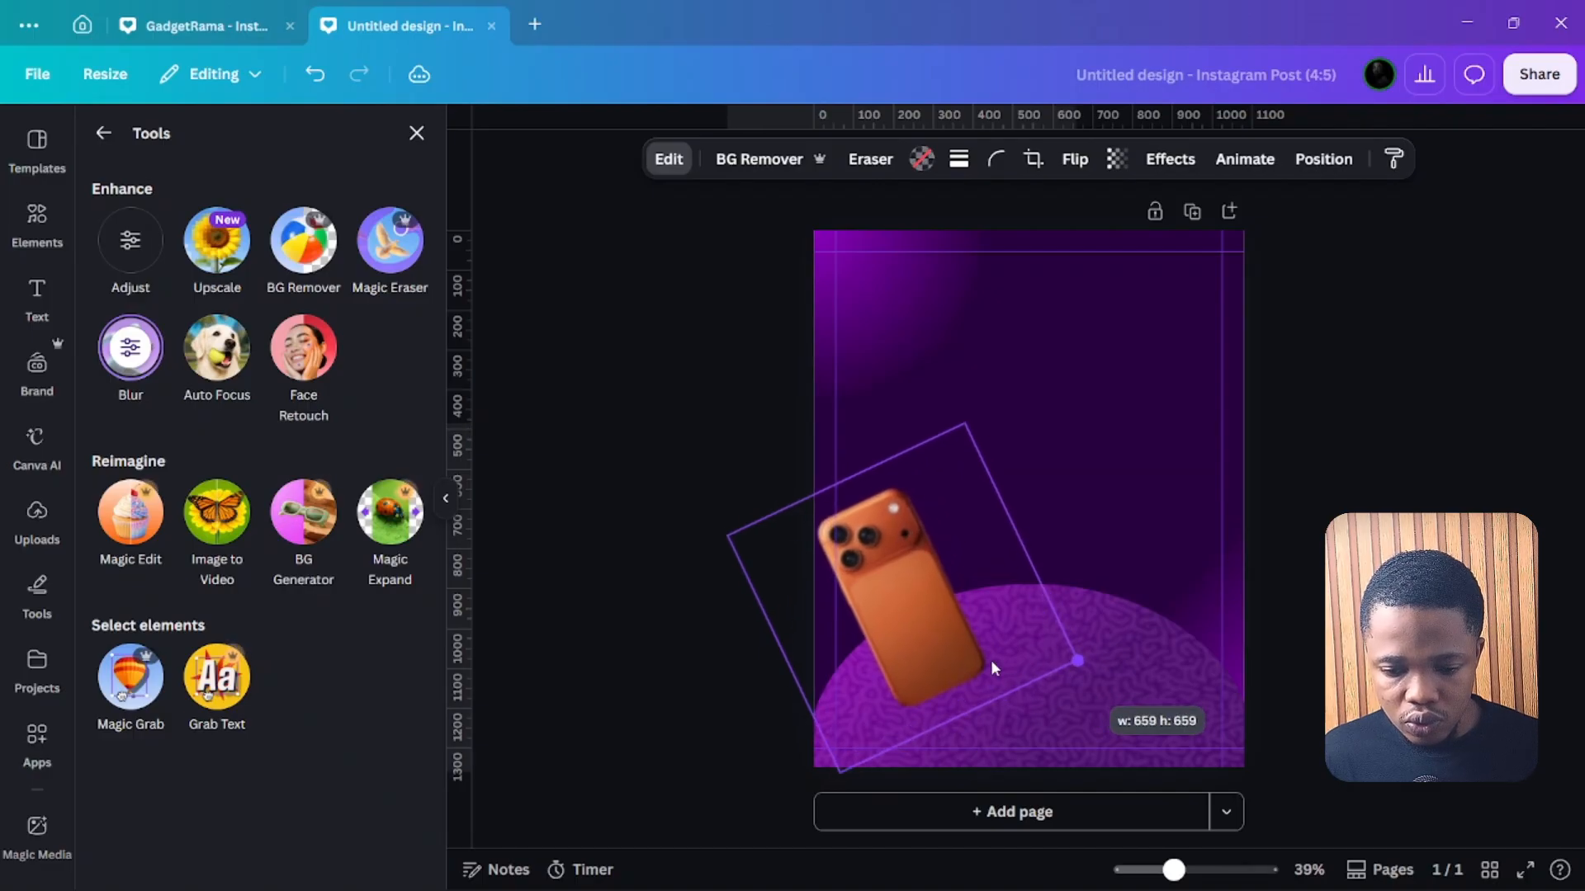
drag(945, 634, 947, 615)
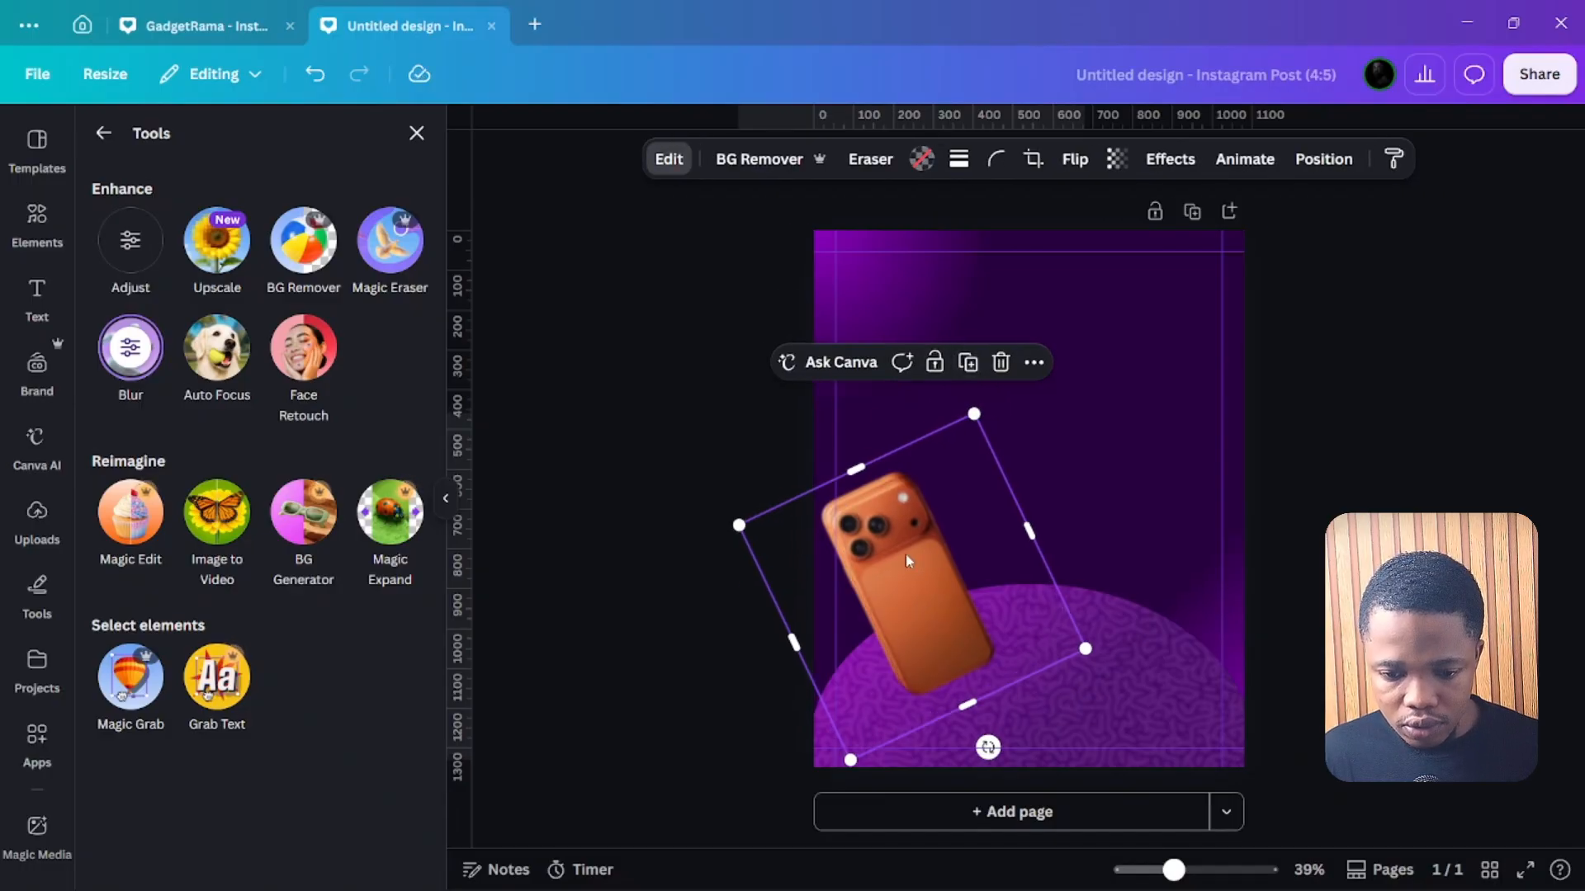
Duplicate the tilted phone to the dome's right side, rotate the copy to 25.4° and shift both phones slightly left.
mouse_move(890, 564)
mouse_down()
mouse_move(1032, 514)
mouse_move(1137, 559)
mouse_move(1153, 591)
mouse_up()
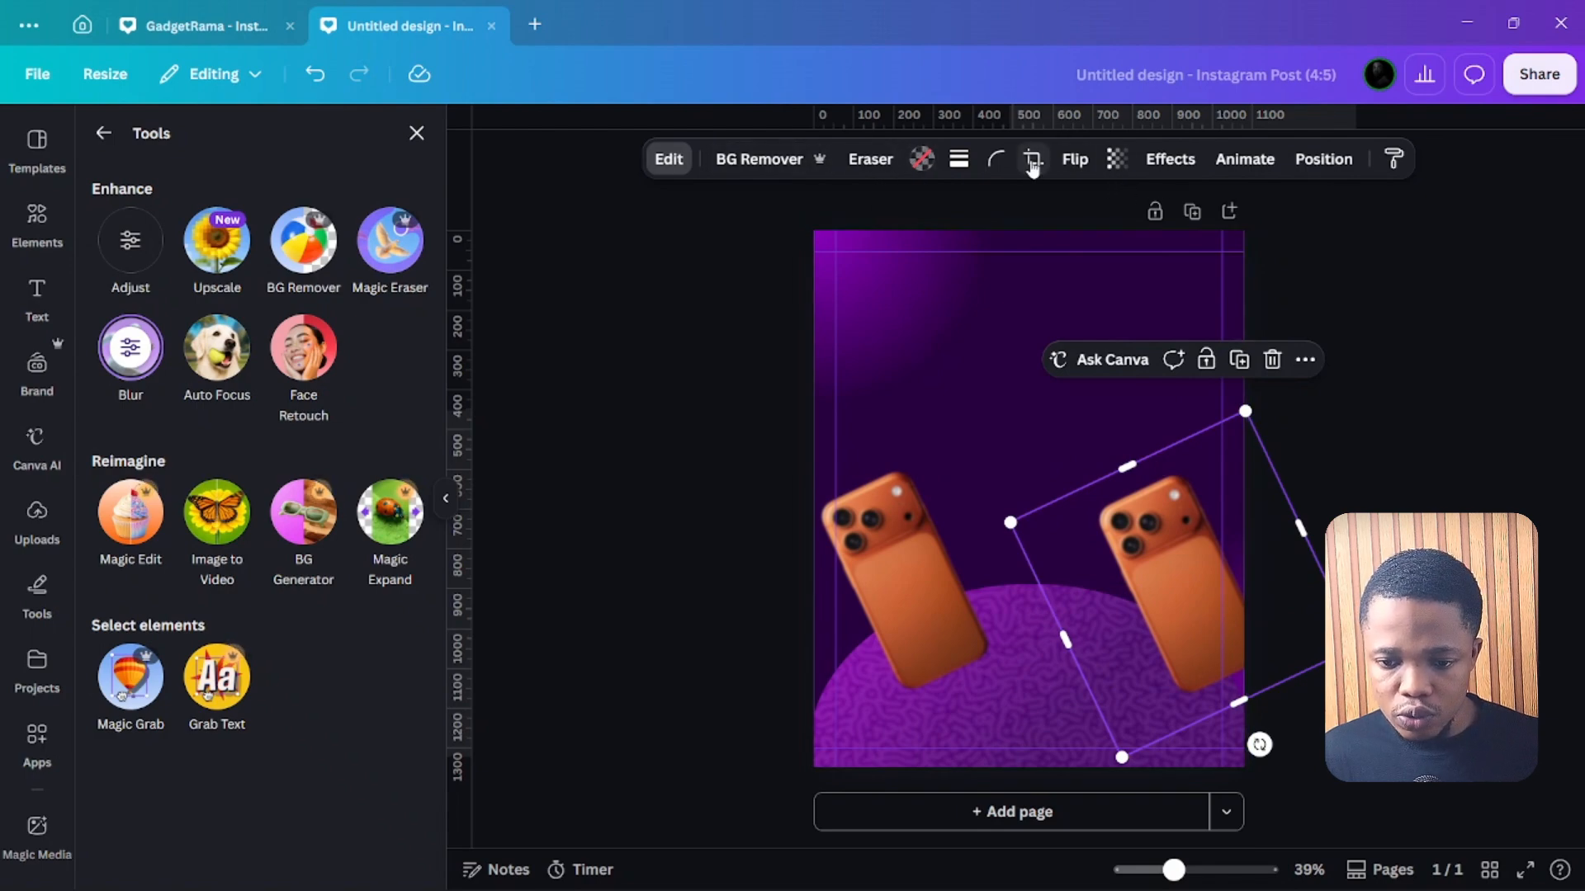
click(1313, 163)
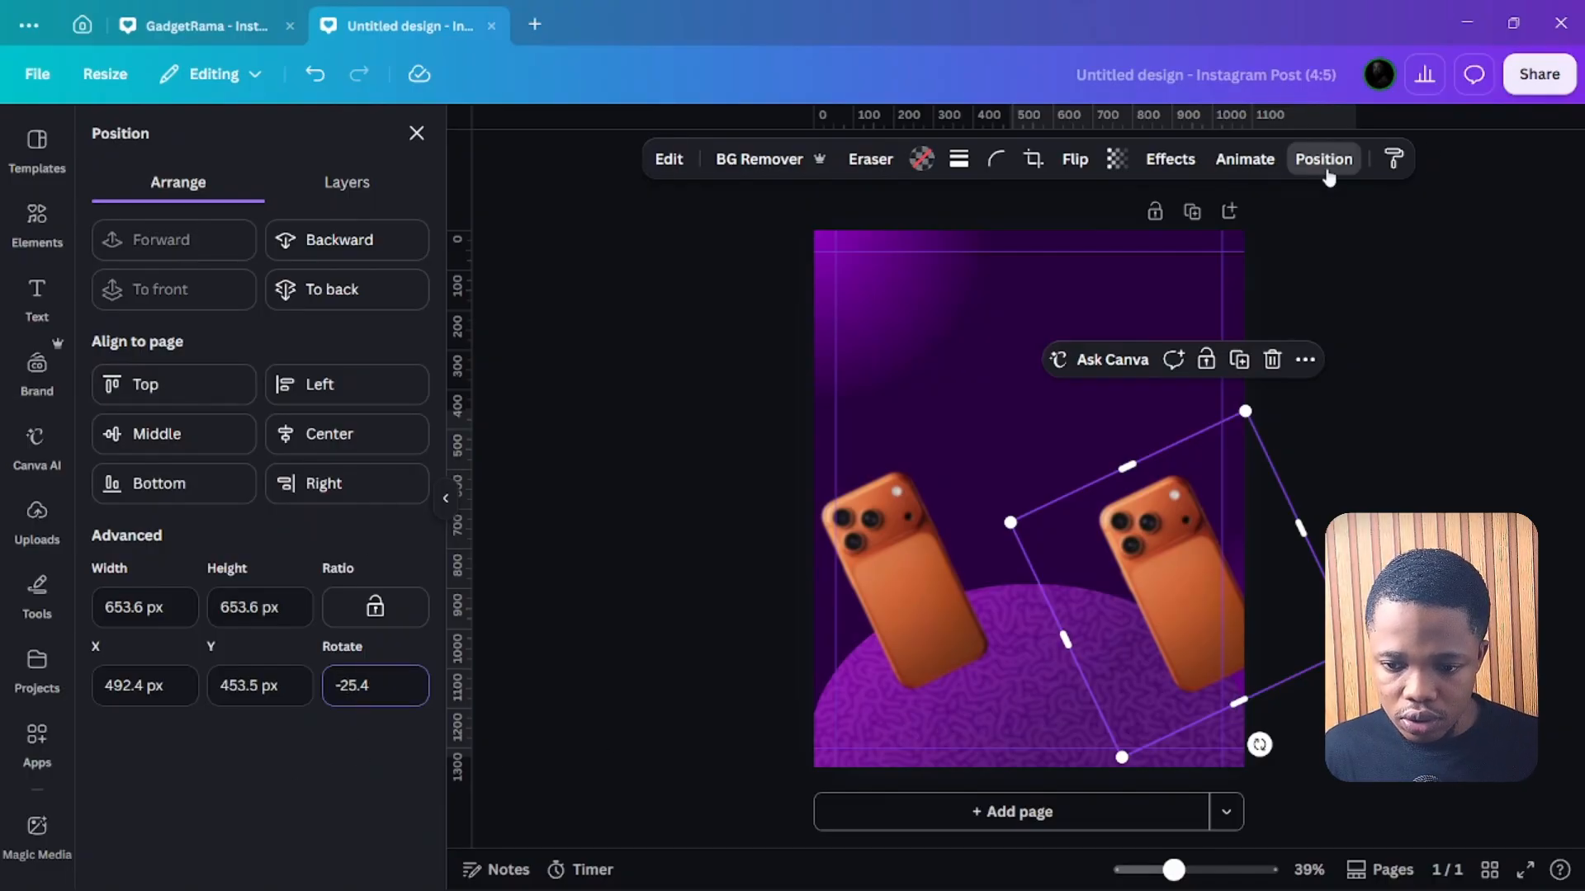
key(BackSpace)
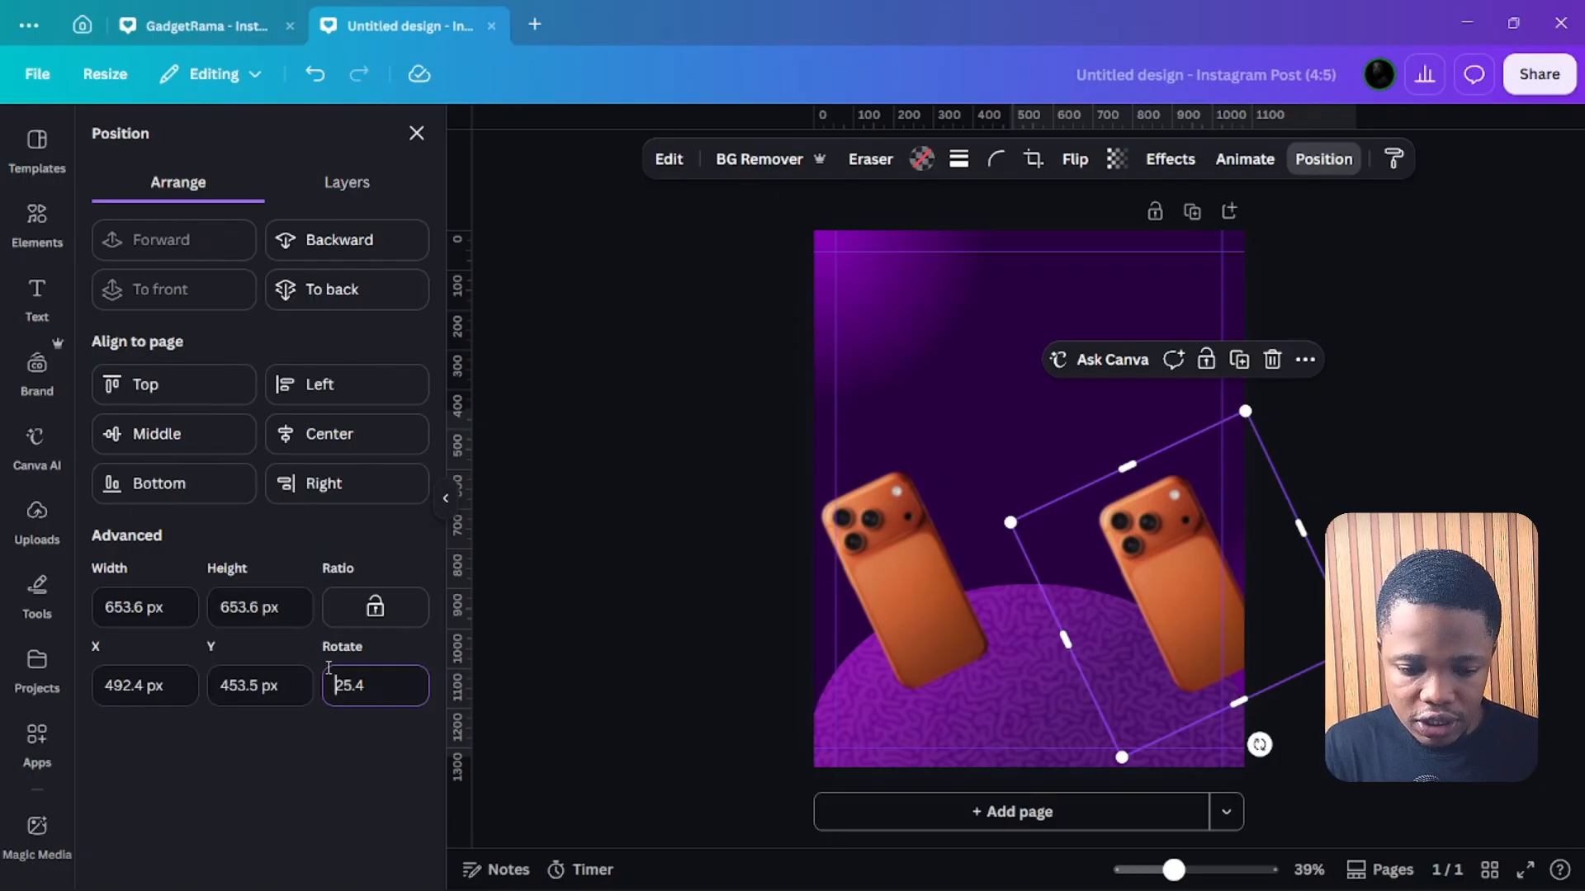
key(Return)
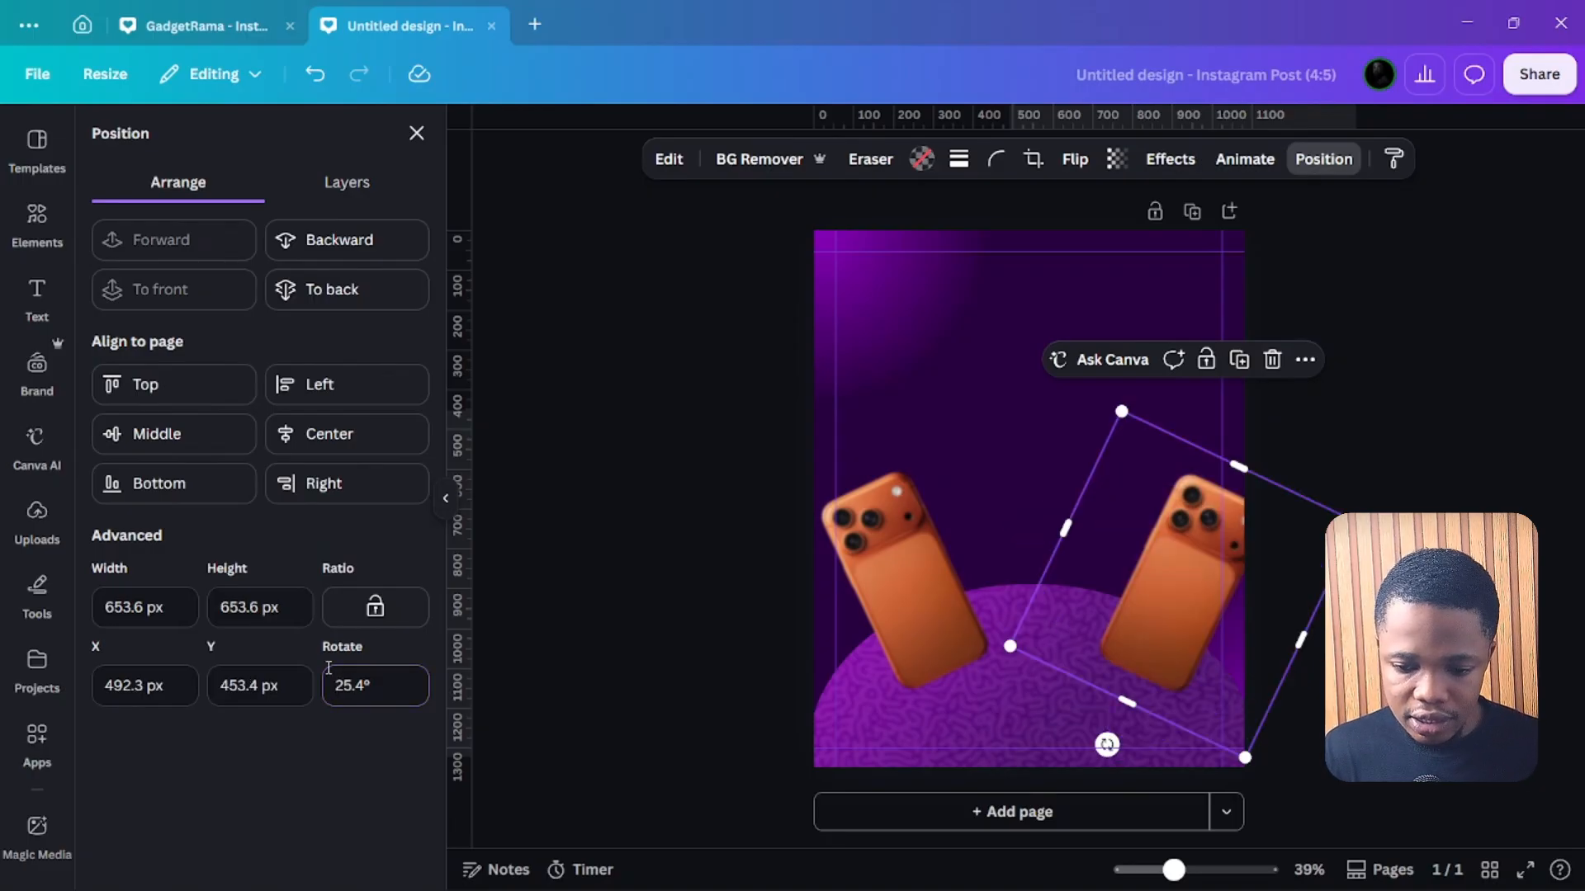
mouse_move(1146, 587)
mouse_down()
mouse_move(1111, 595)
mouse_move(1128, 594)
mouse_up()
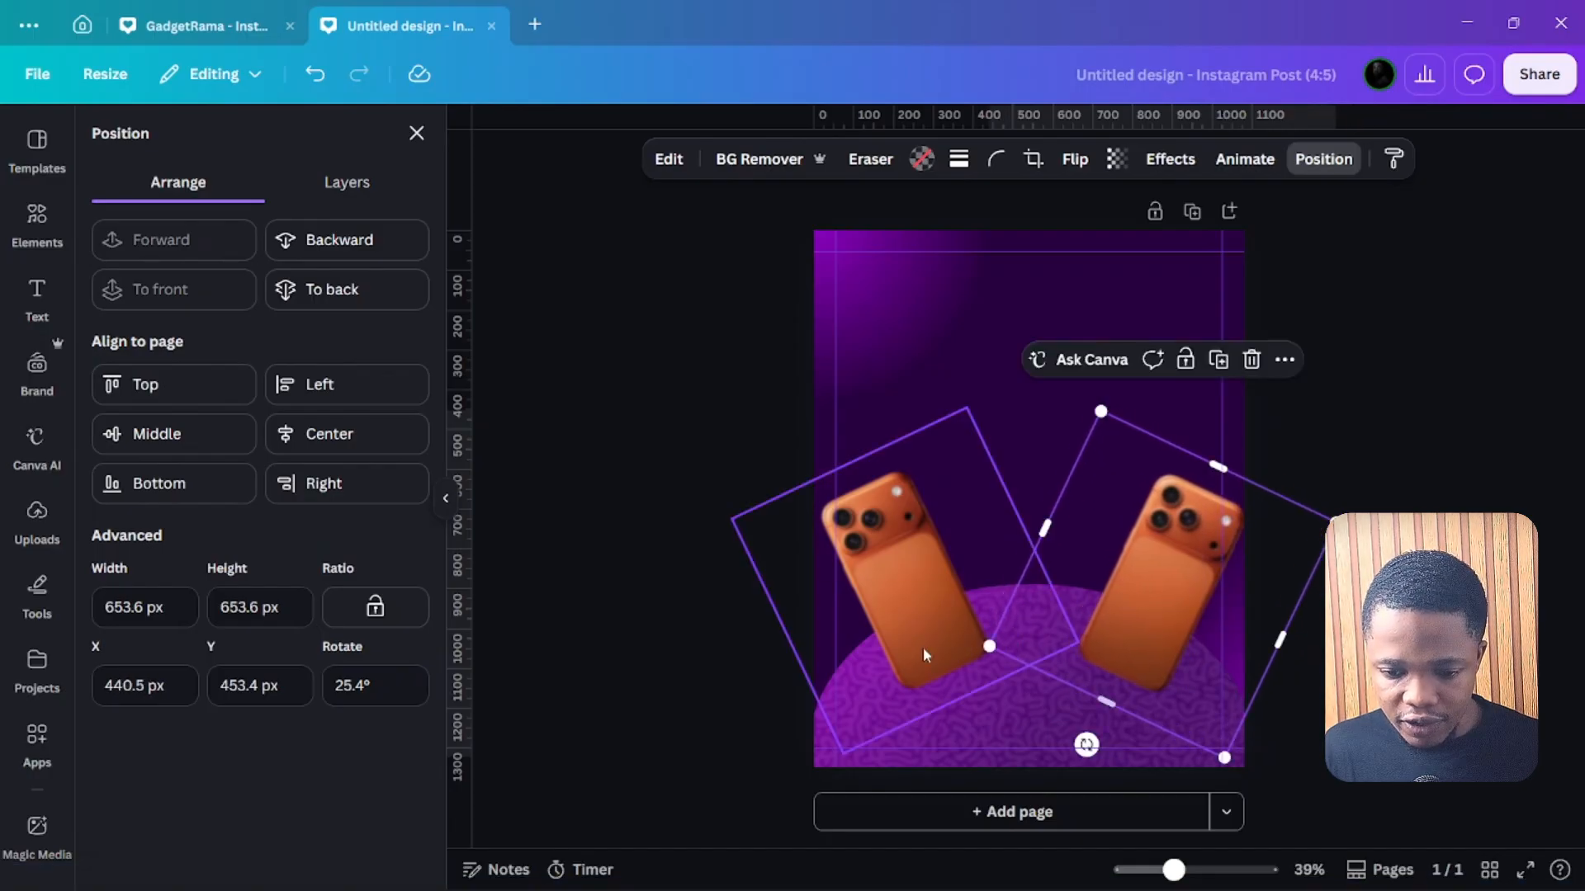
click(916, 588)
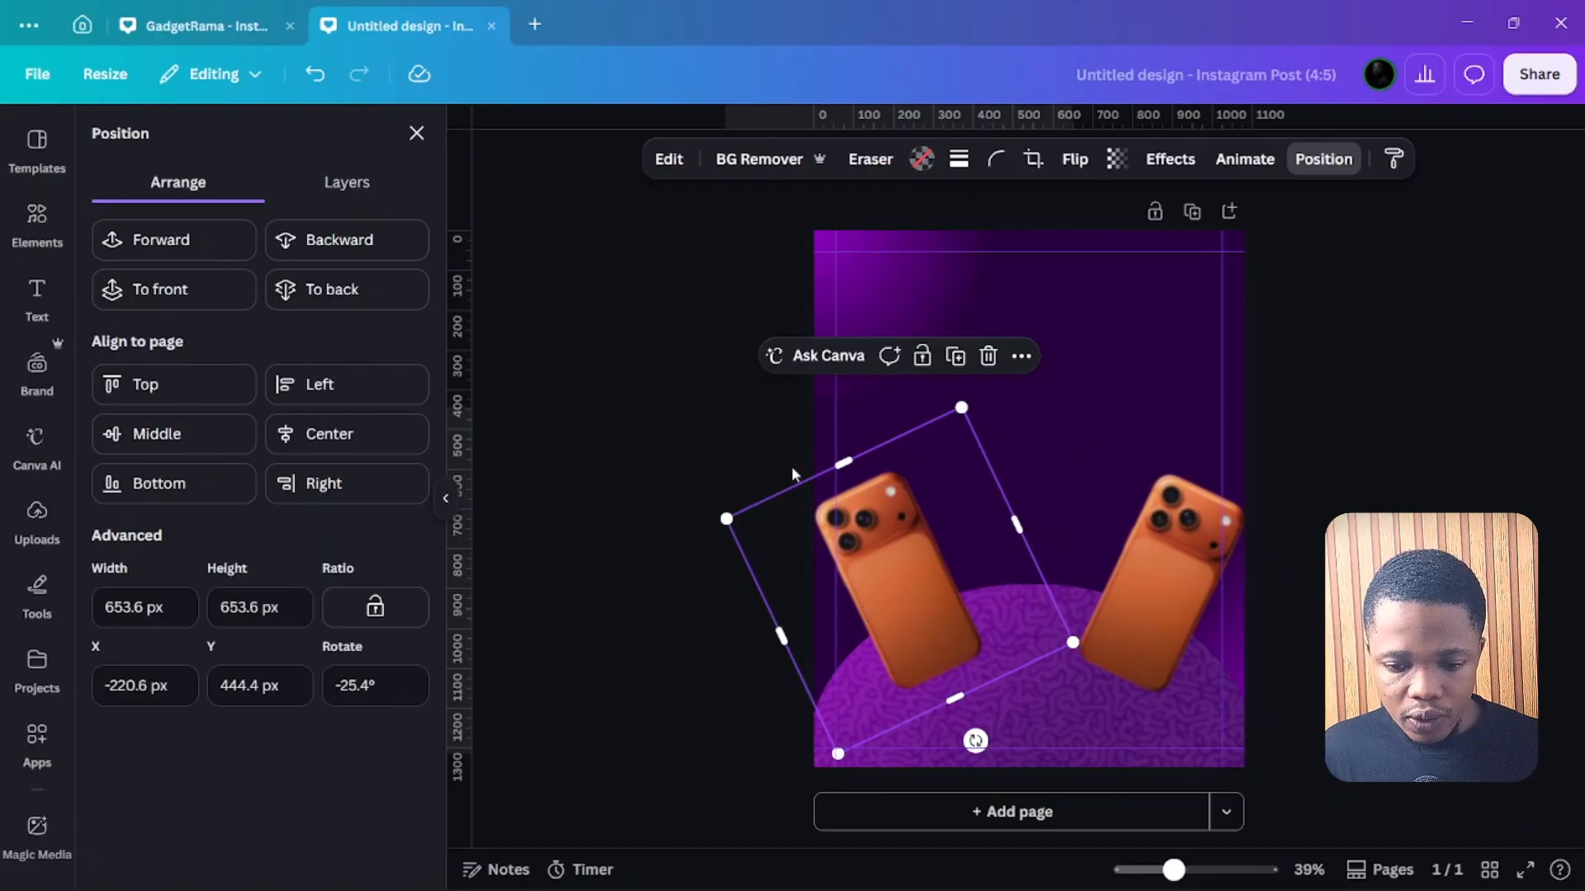
Replace the image in the right phone frame with the black phone from the uploads.
click(1180, 574)
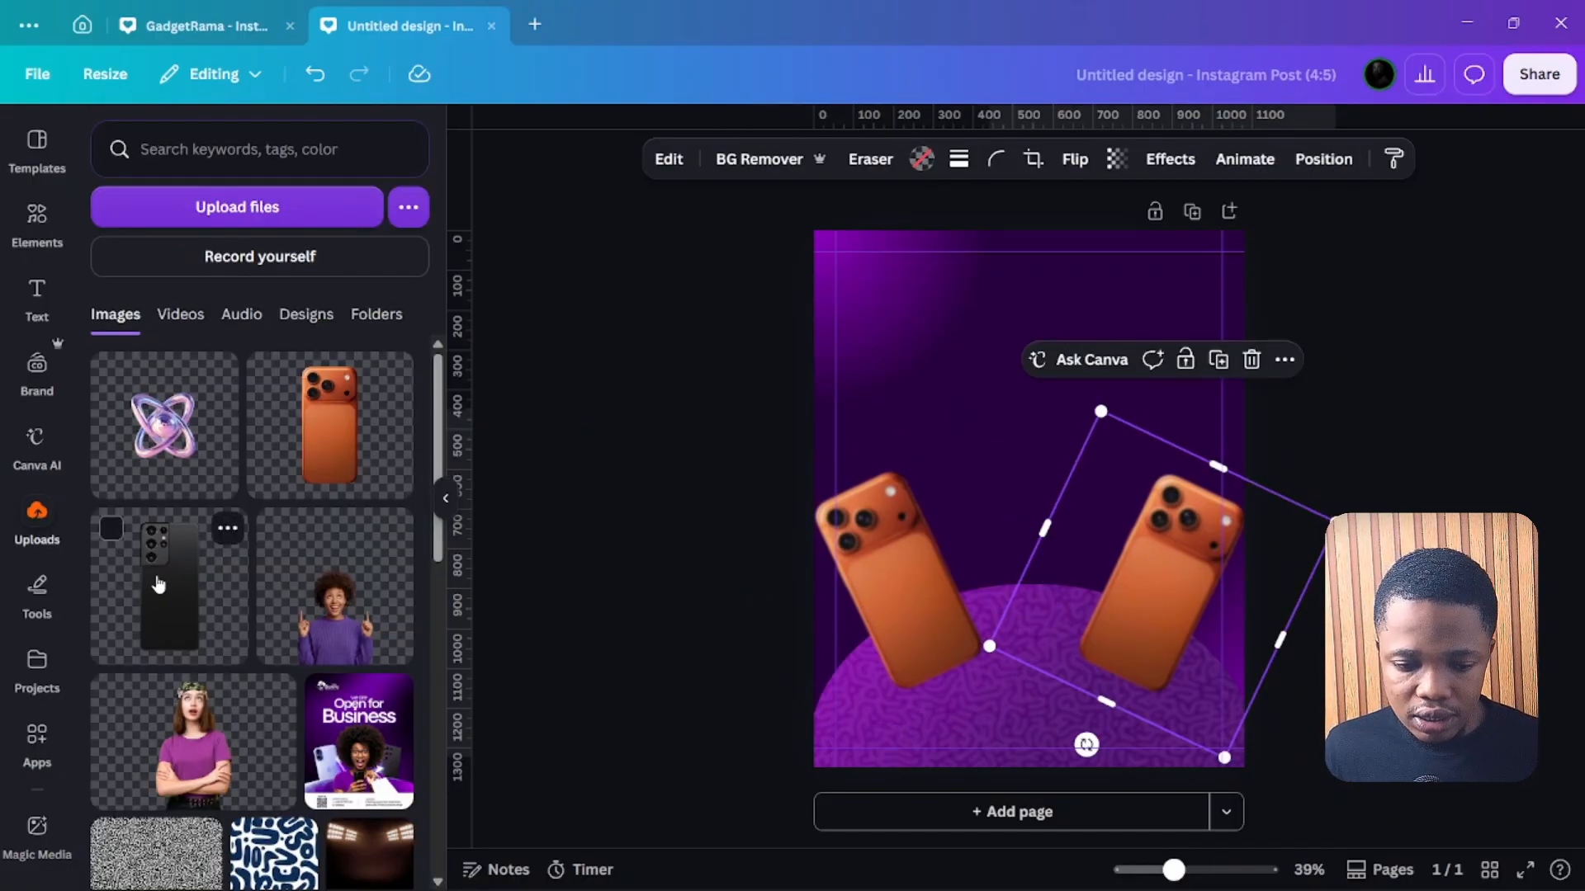
drag(161, 586, 1110, 546)
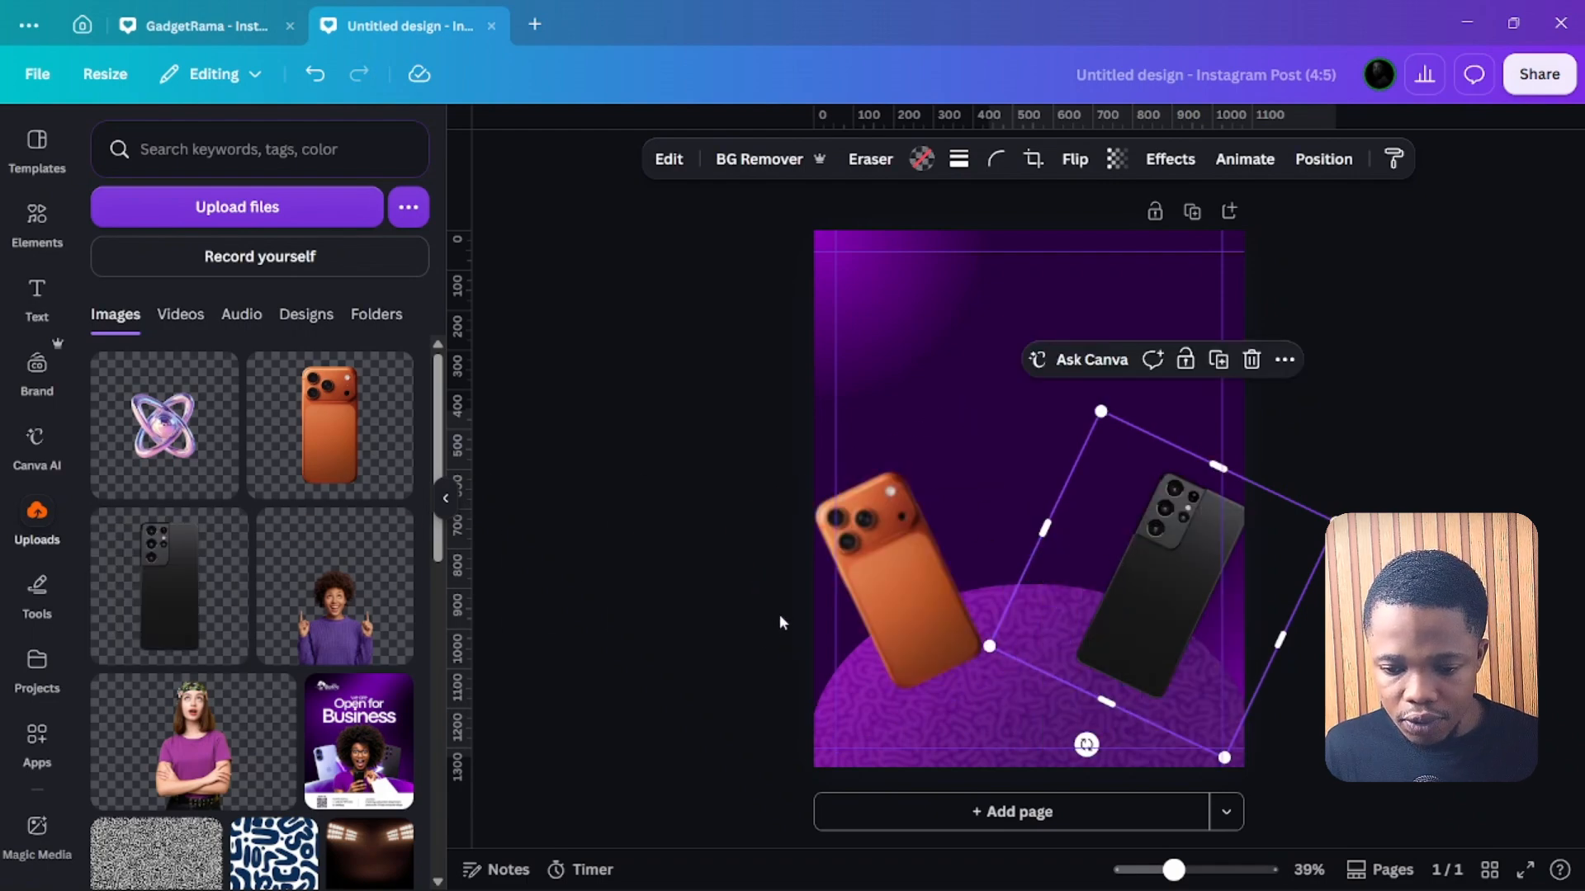
click(505, 445)
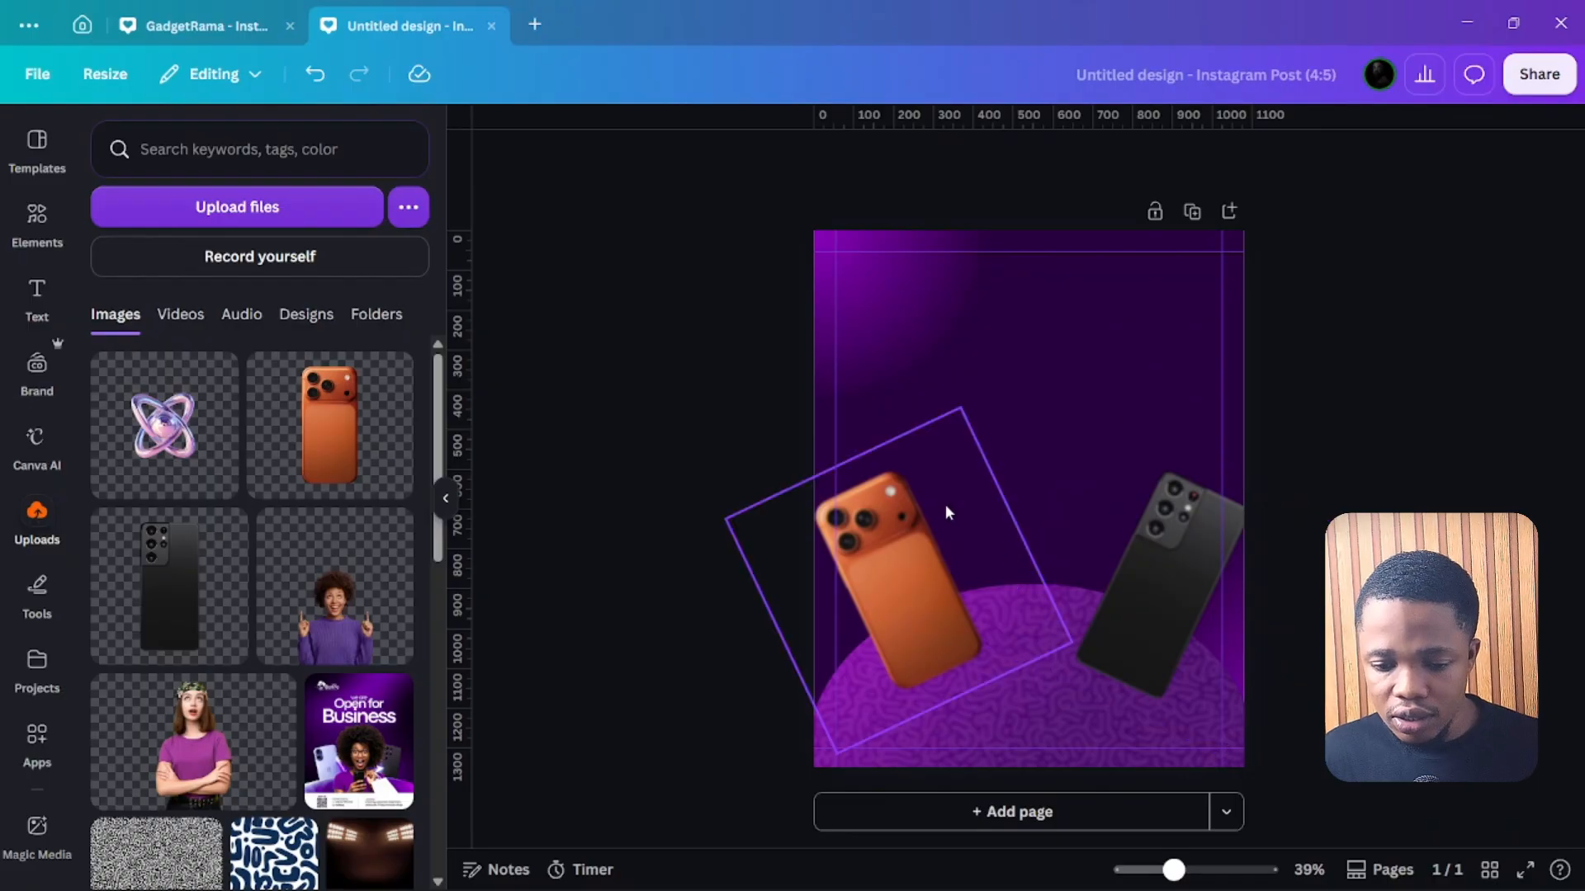
Select both tilted phones and reorder the layers so they sit behind the purple dome and its maze texture.
click(1195, 497)
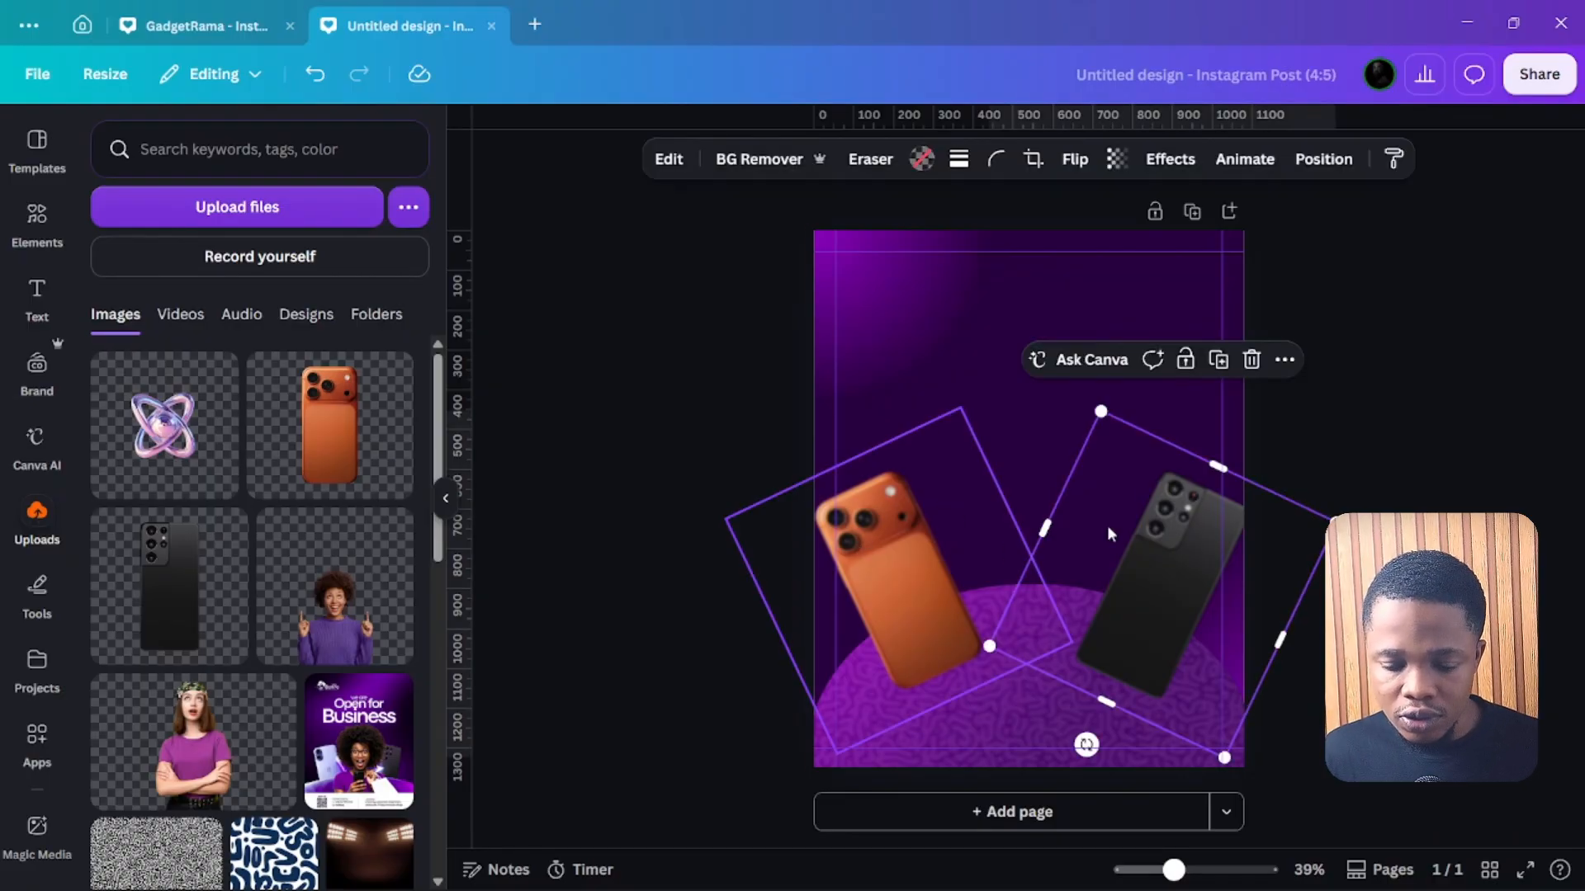
shift+click(919, 532)
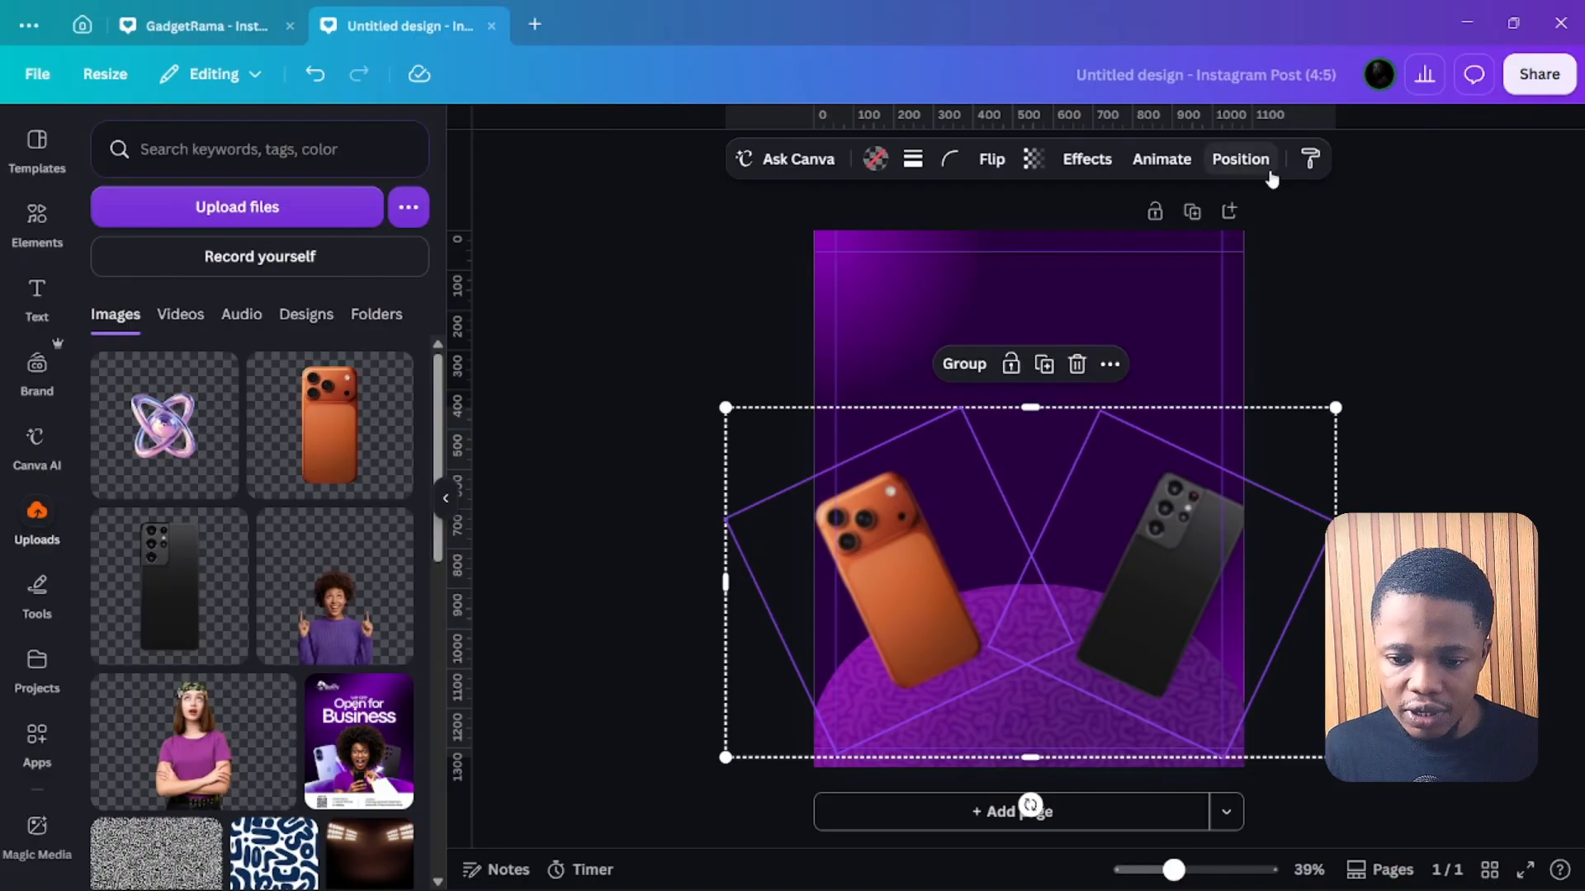
click(1239, 160)
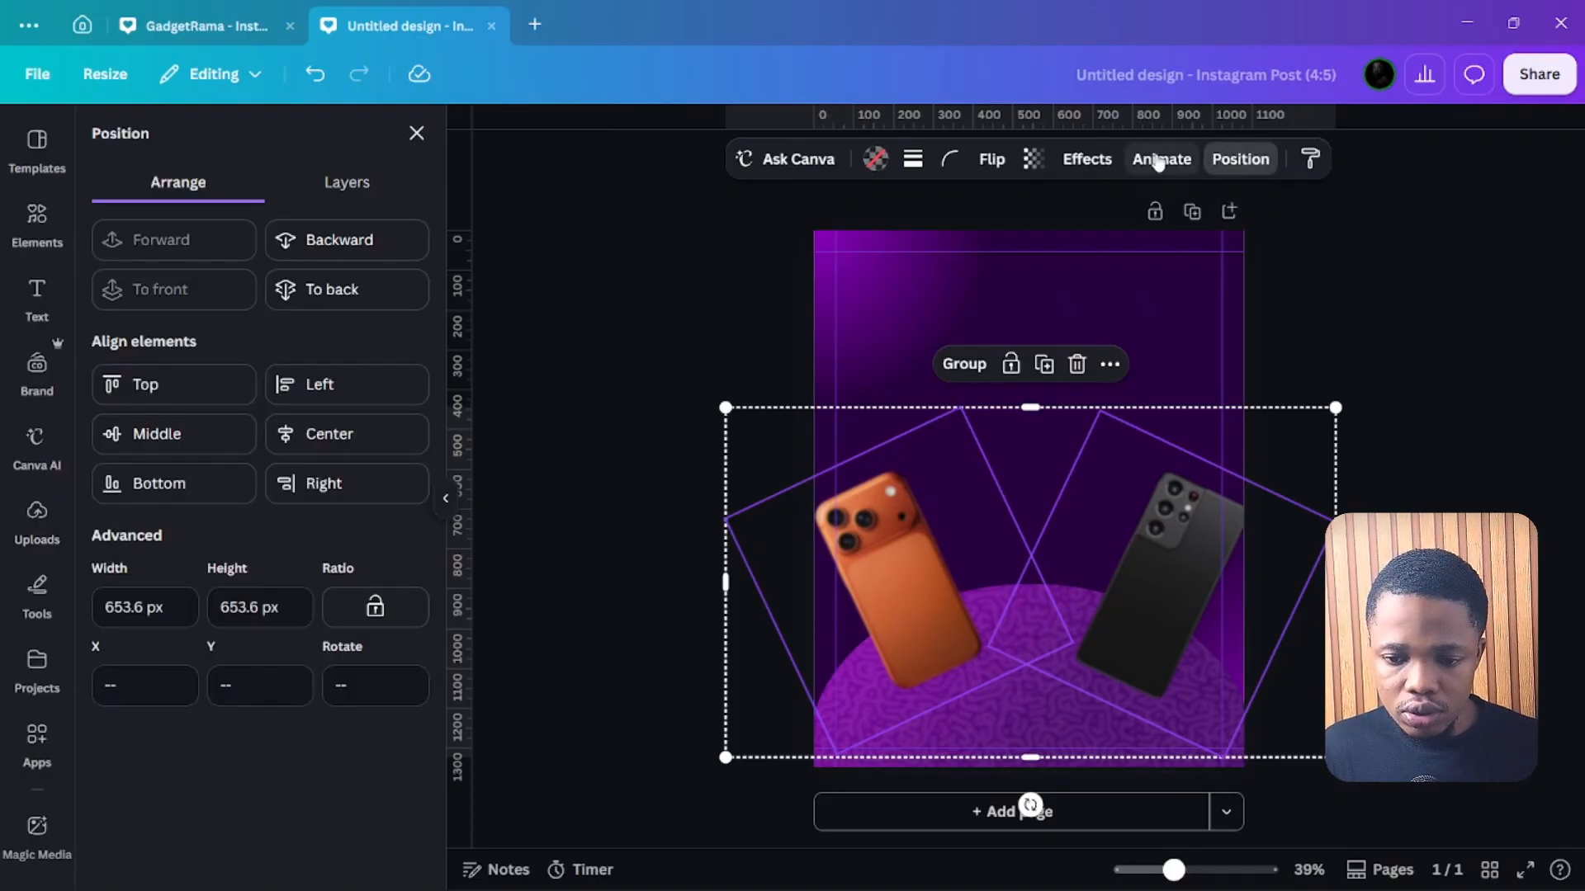
click(351, 180)
drag(245, 326, 240, 506)
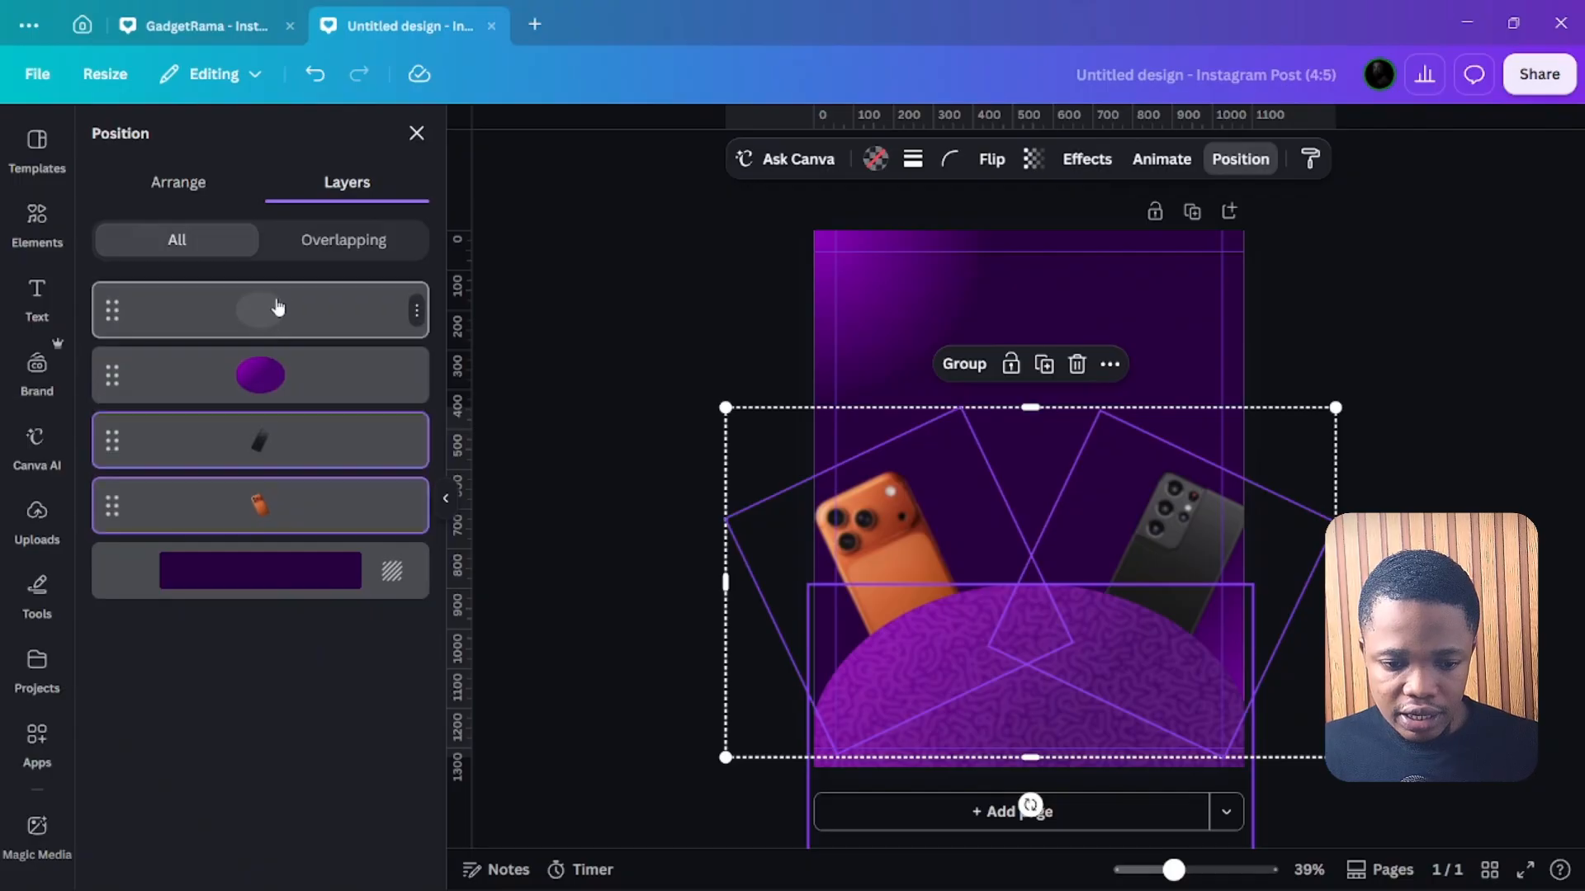
click(663, 301)
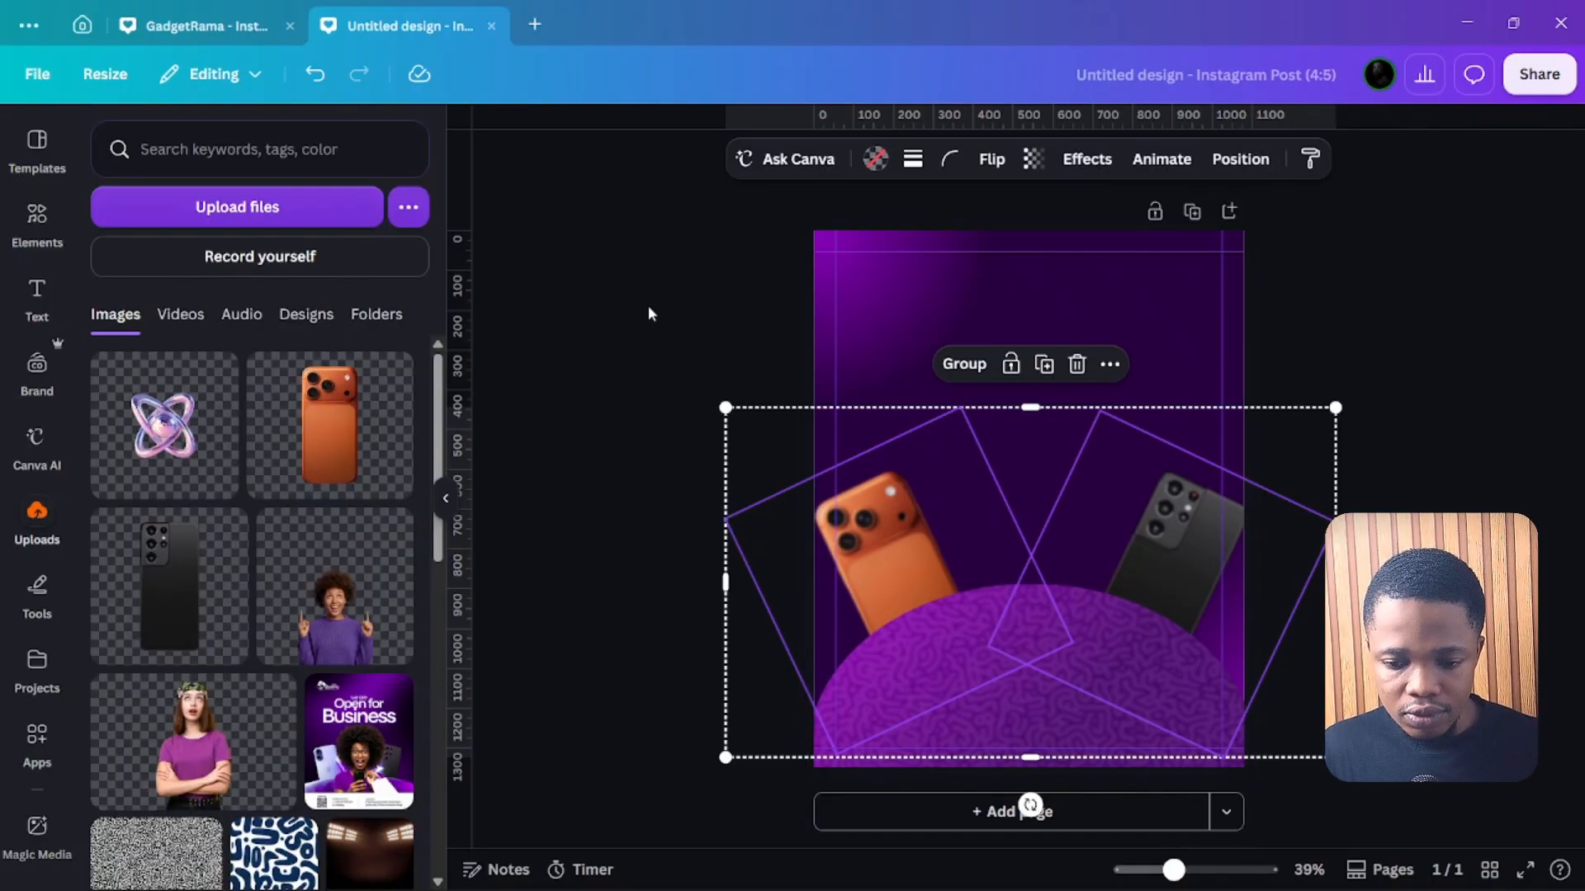
click(908, 549)
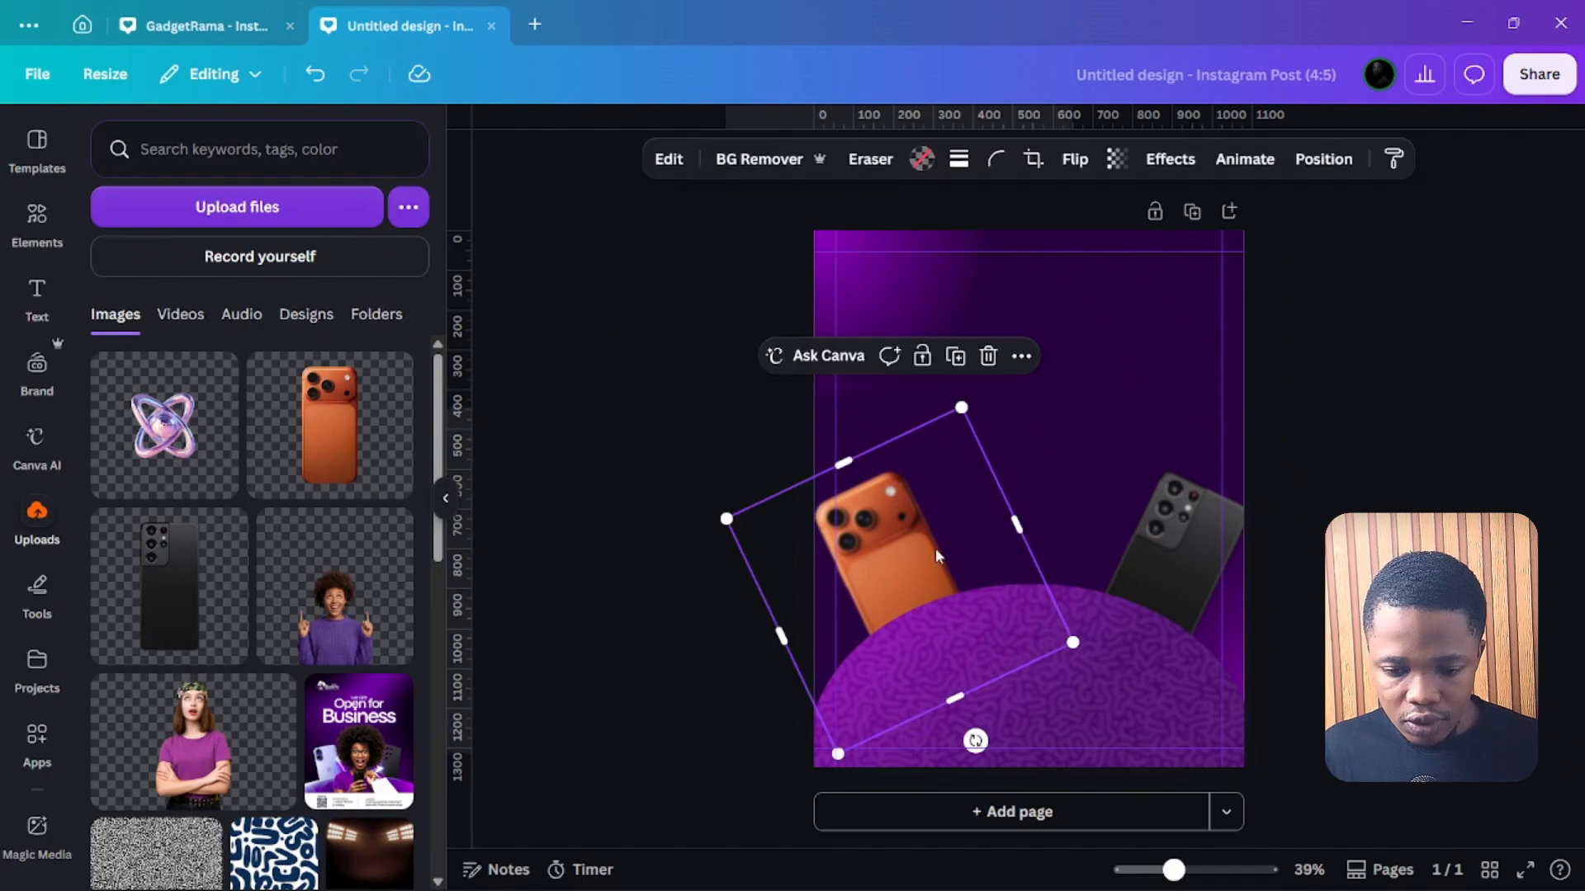
click(1184, 511)
click(522, 408)
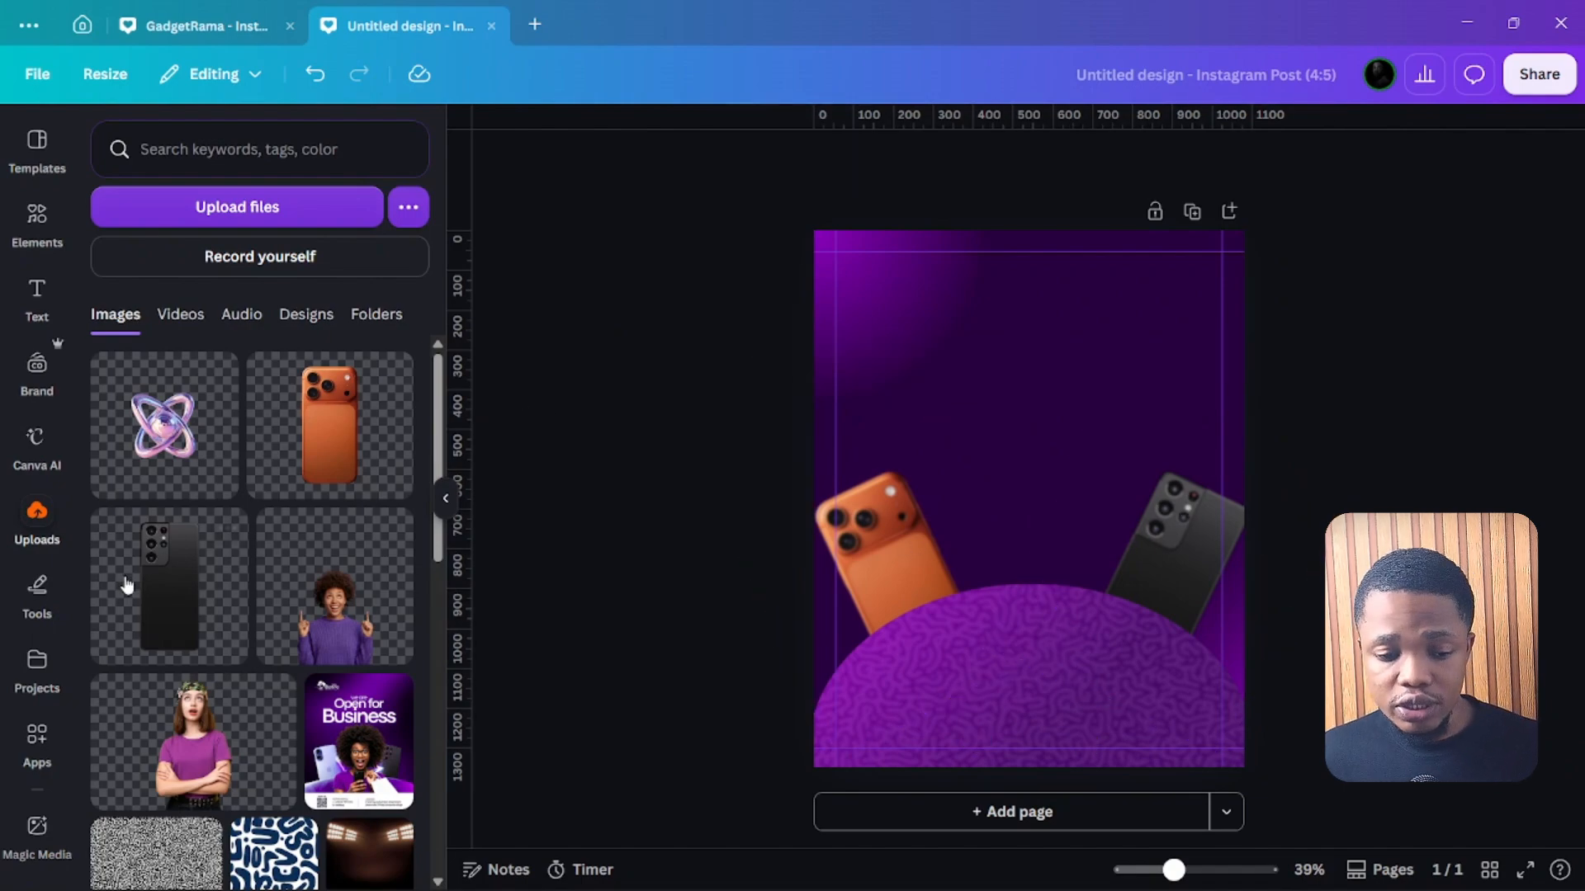
Add the iridescent atom image from the uploads, enlarge it slightly and cut it from the page.
click(163, 425)
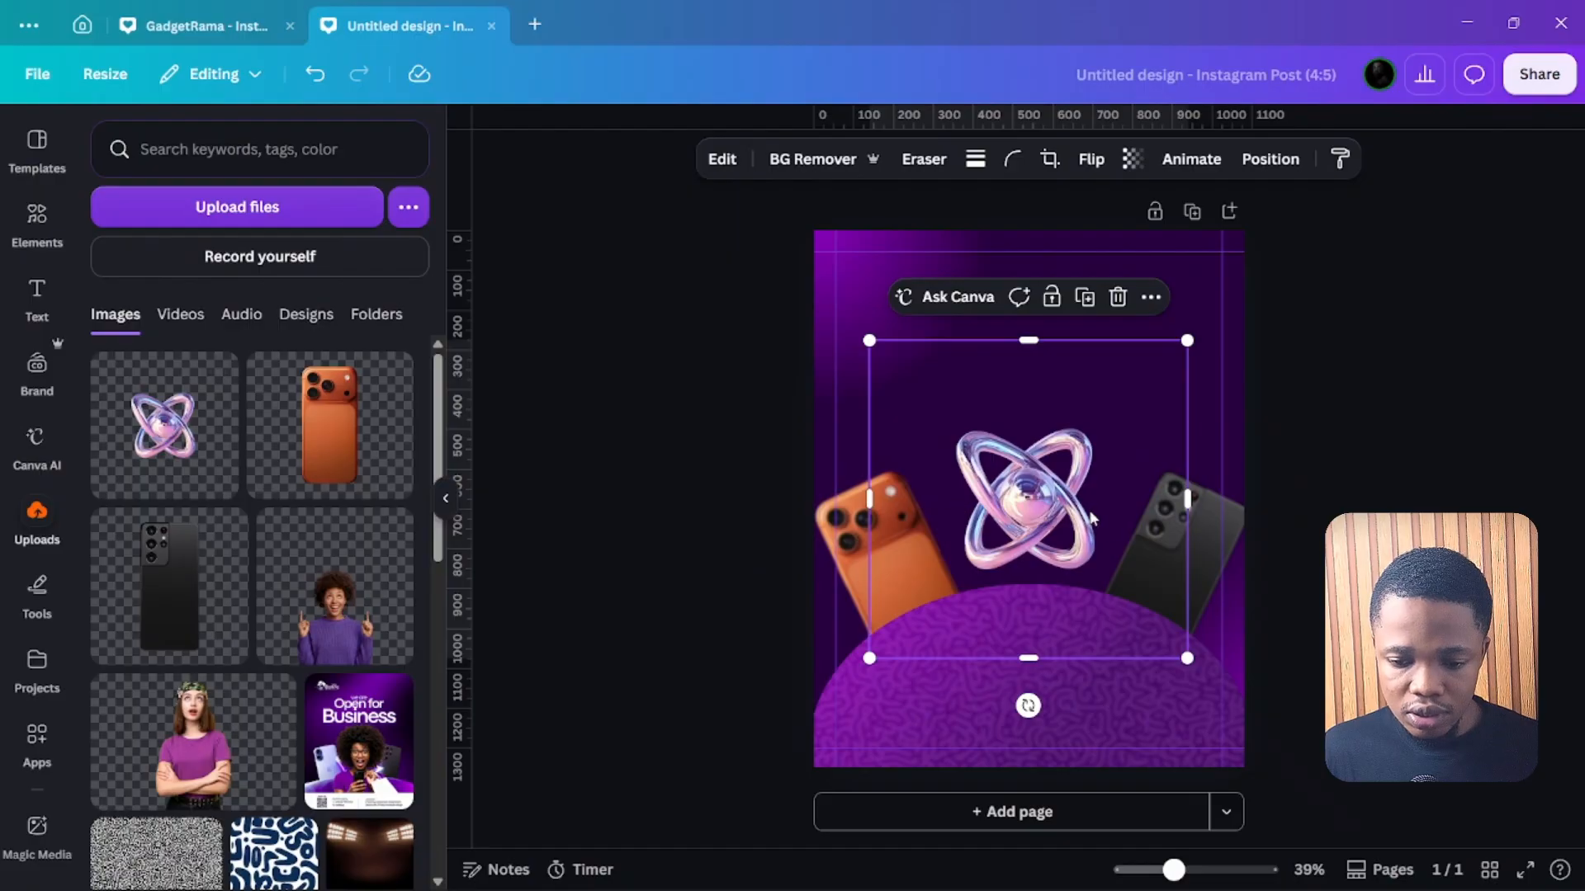
drag(1196, 666, 1200, 670)
mouse_move(1060, 501)
mouse_down()
mouse_move(1114, 537)
mouse_move(1064, 483)
mouse_move(1055, 506)
mouse_move(1031, 445)
mouse_move(1035, 558)
mouse_move(1031, 505)
mouse_up()
click(594, 472)
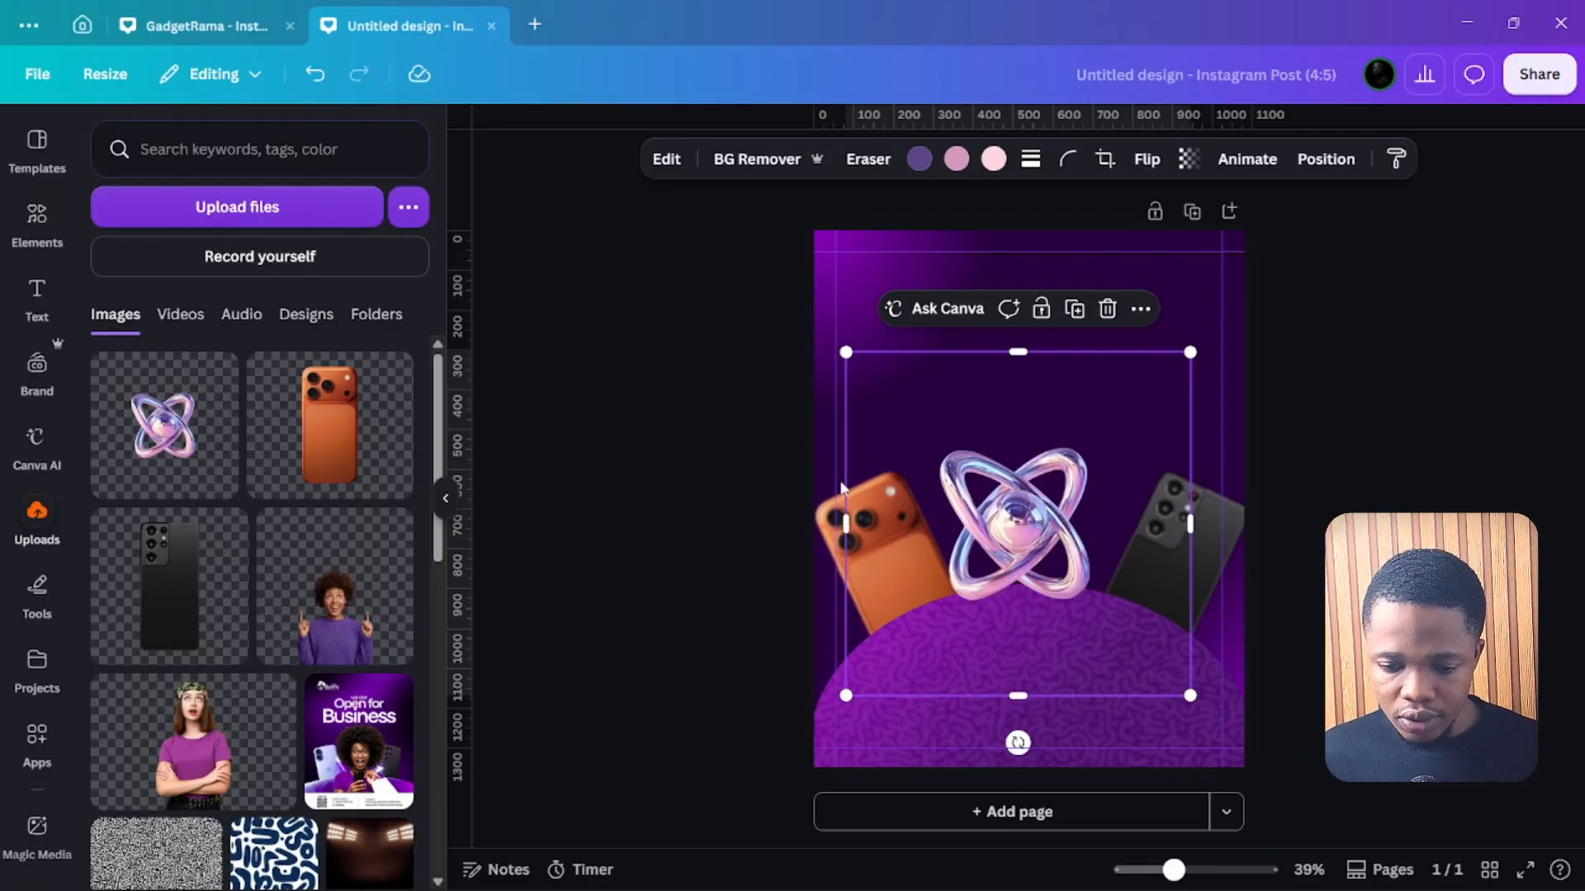
drag(971, 529, 1065, 425)
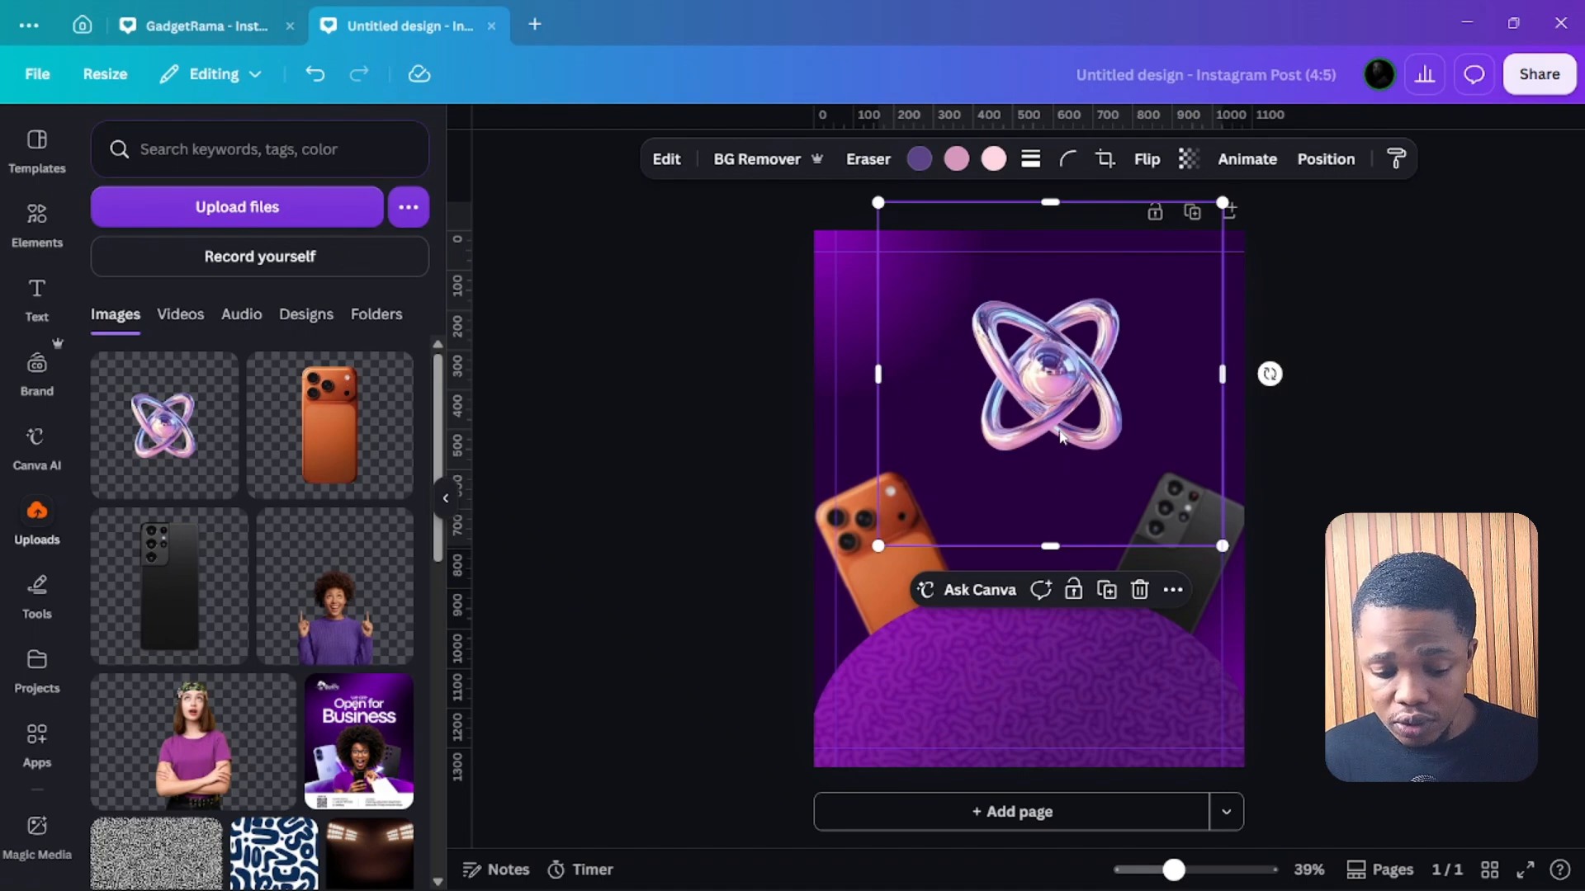
key(Delete)
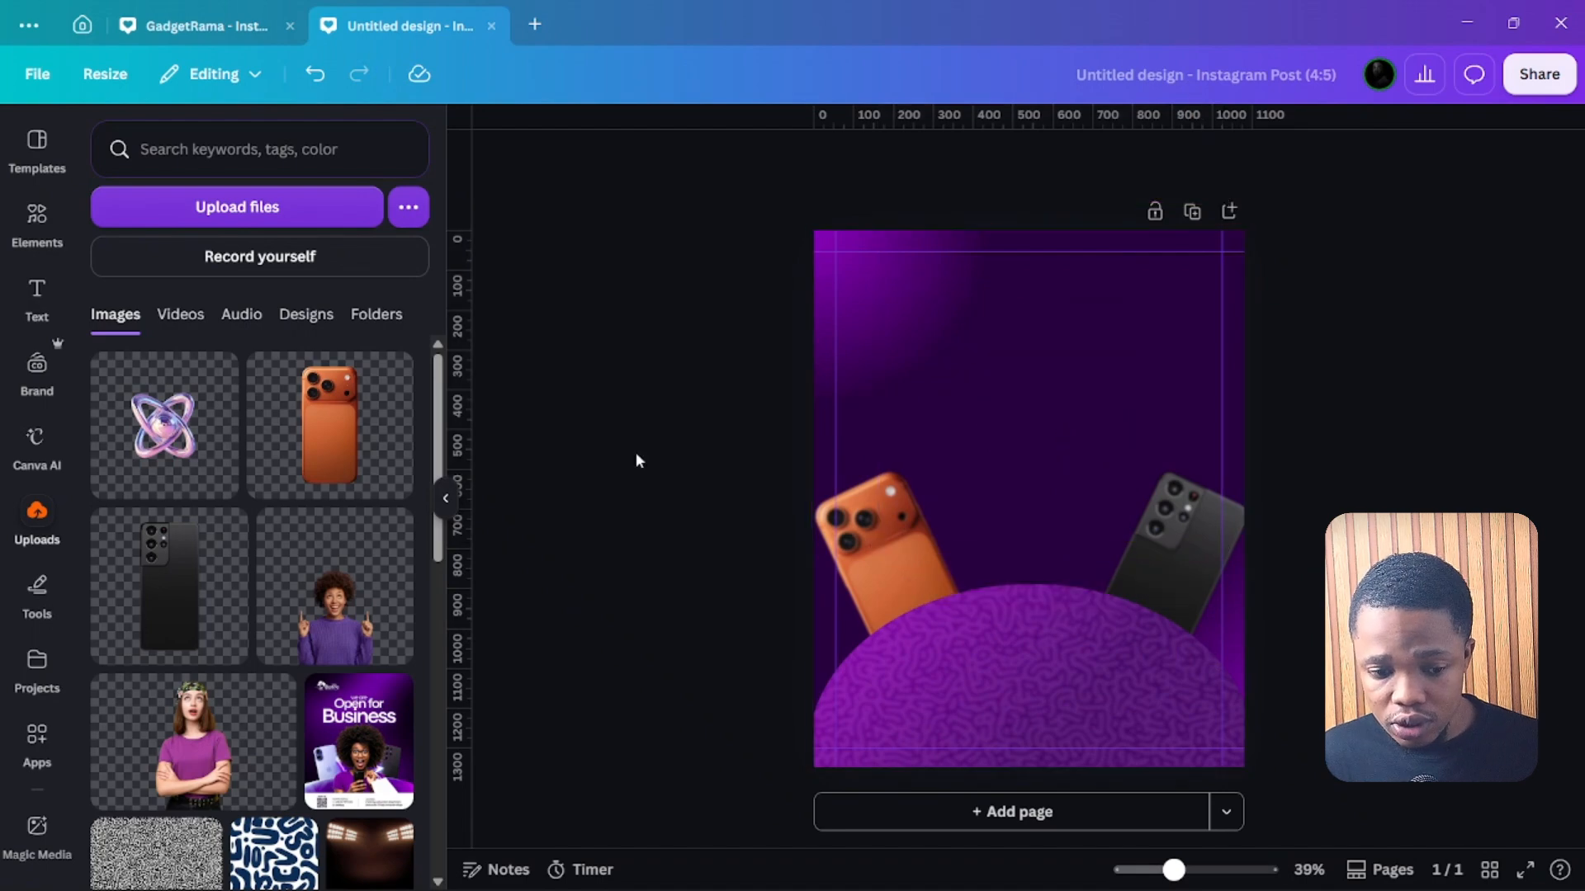
Add a square frame between the two phones and fill it with the pasted atom image.
click(54, 241)
click(132, 325)
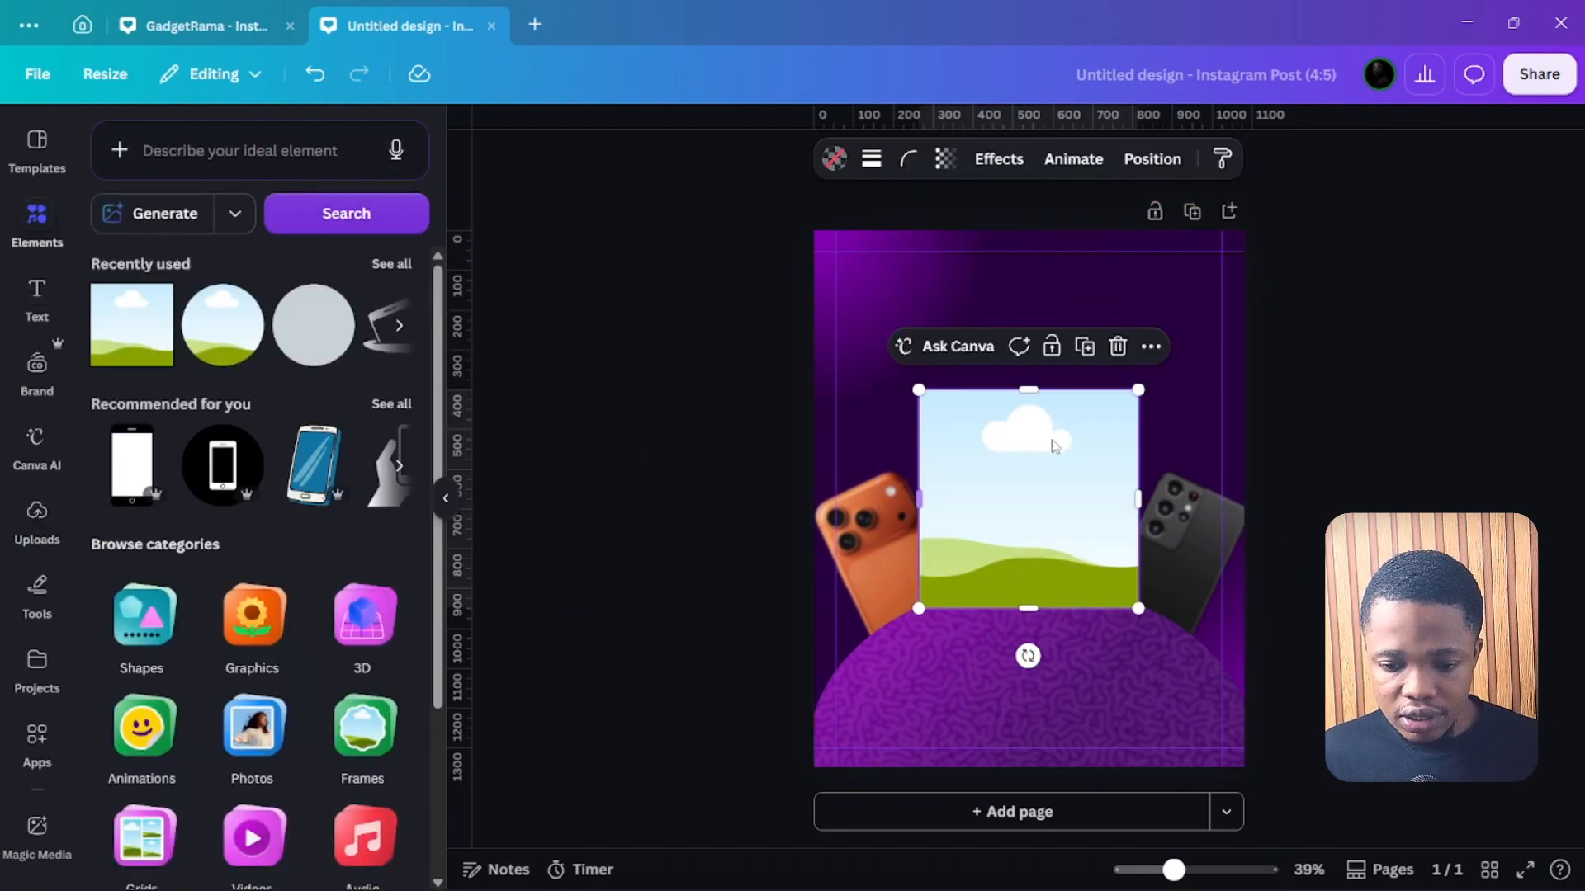
mouse_move(1054, 445)
mouse_down()
mouse_move(1053, 499)
mouse_move(1056, 477)
mouse_up()
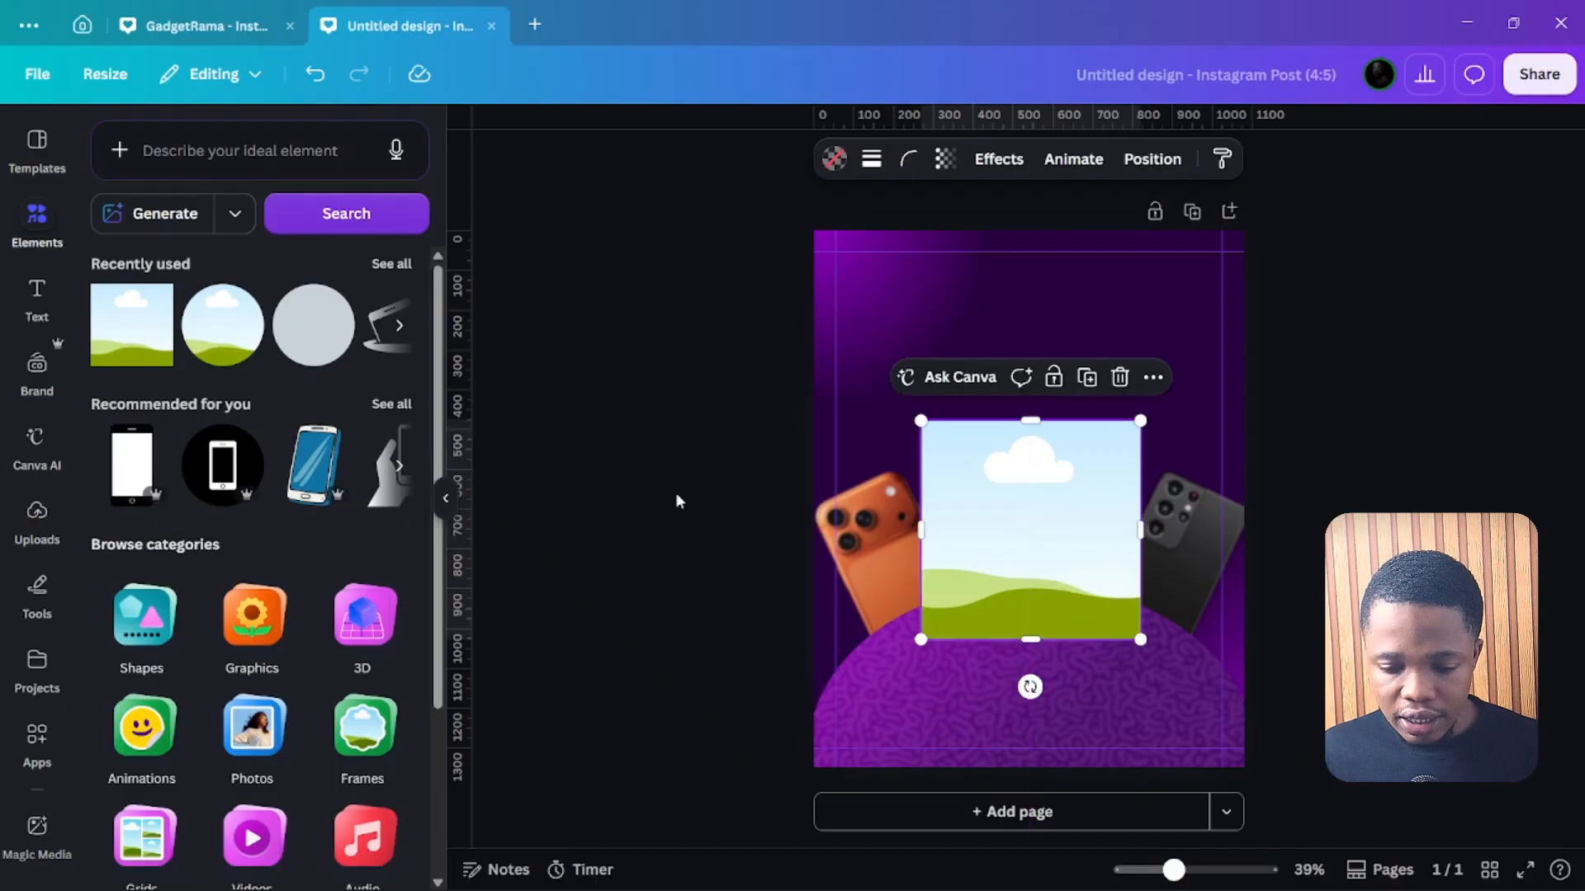
click(678, 499)
key(ctrl+v)
drag(1077, 368, 1069, 489)
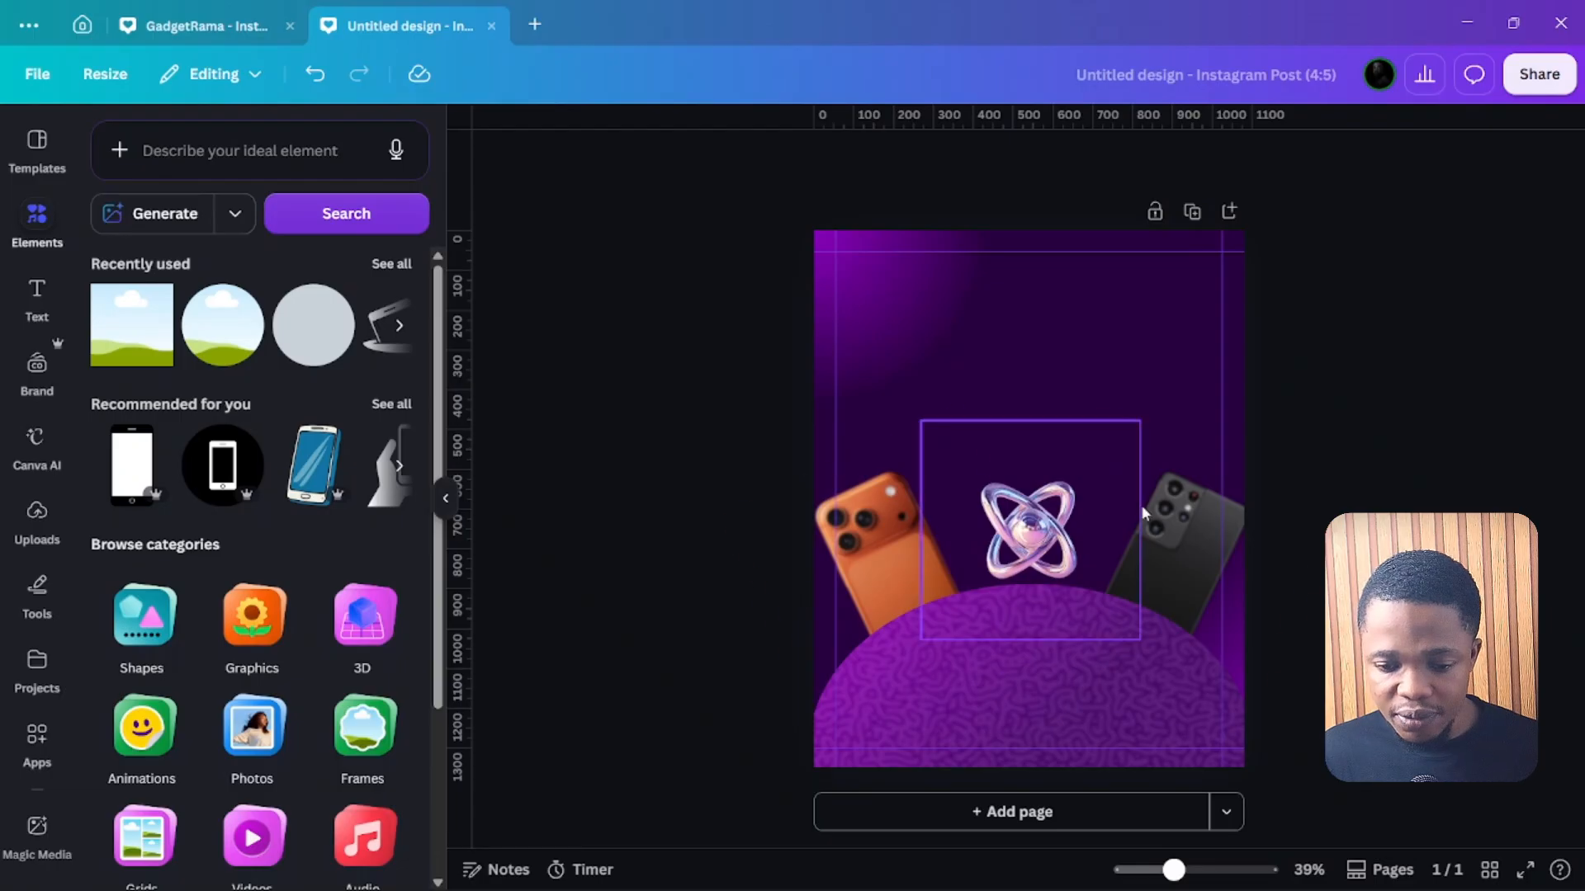
Enlarge the atom's frame and centre it horizontally so the atom rests on top of the dome.
click(1084, 512)
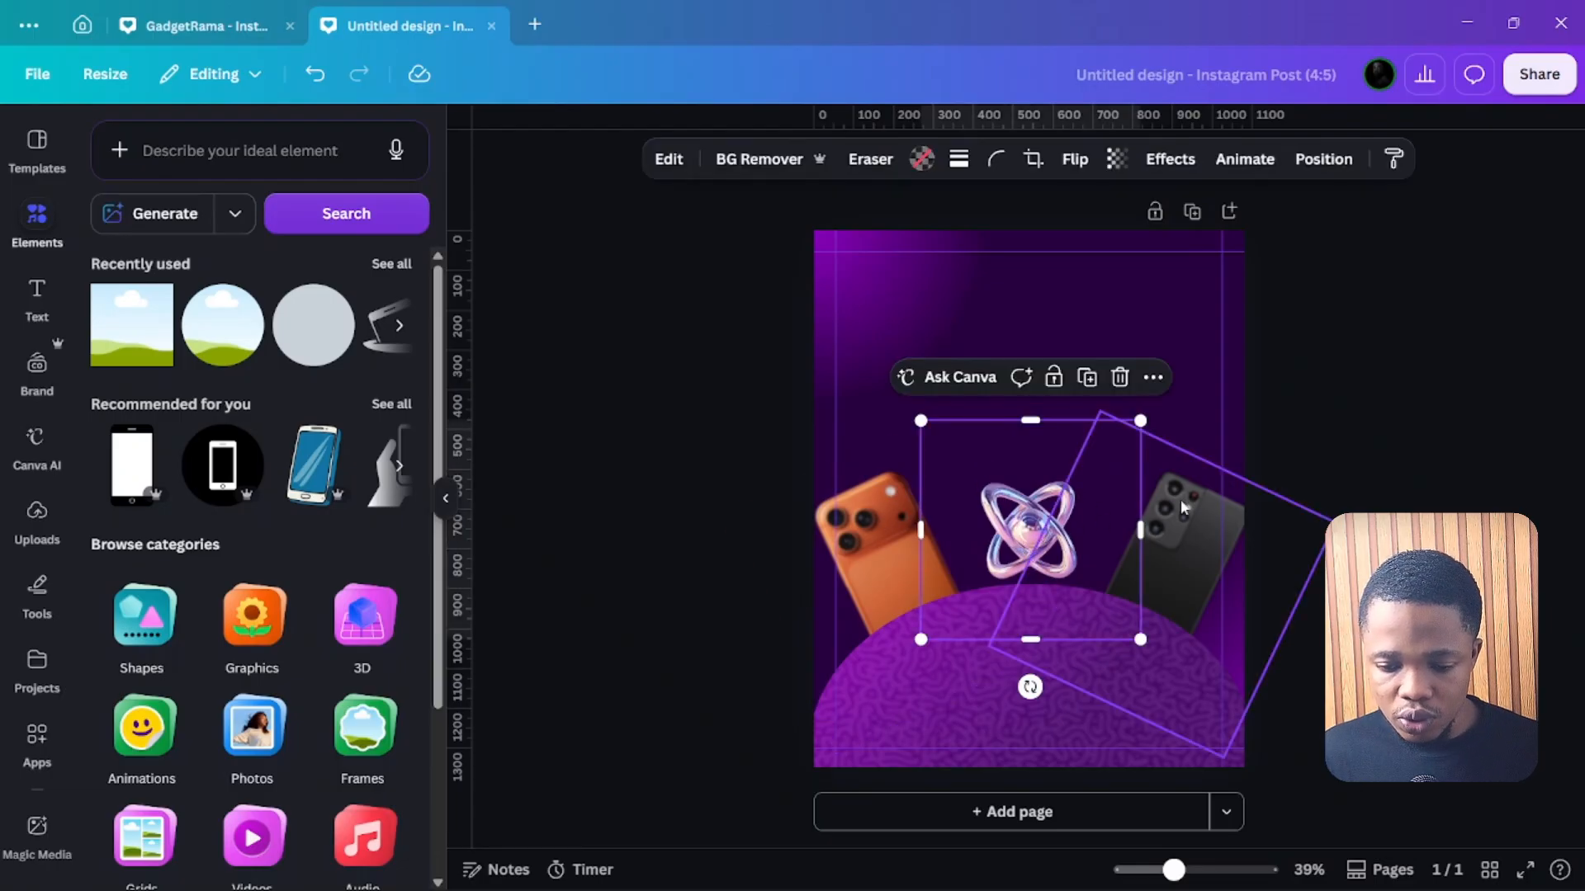
mouse_move(1030, 481)
mouse_down()
mouse_move(1163, 482)
mouse_move(1076, 453)
mouse_move(975, 574)
mouse_move(1073, 558)
mouse_move(1029, 590)
mouse_move(1034, 463)
mouse_up()
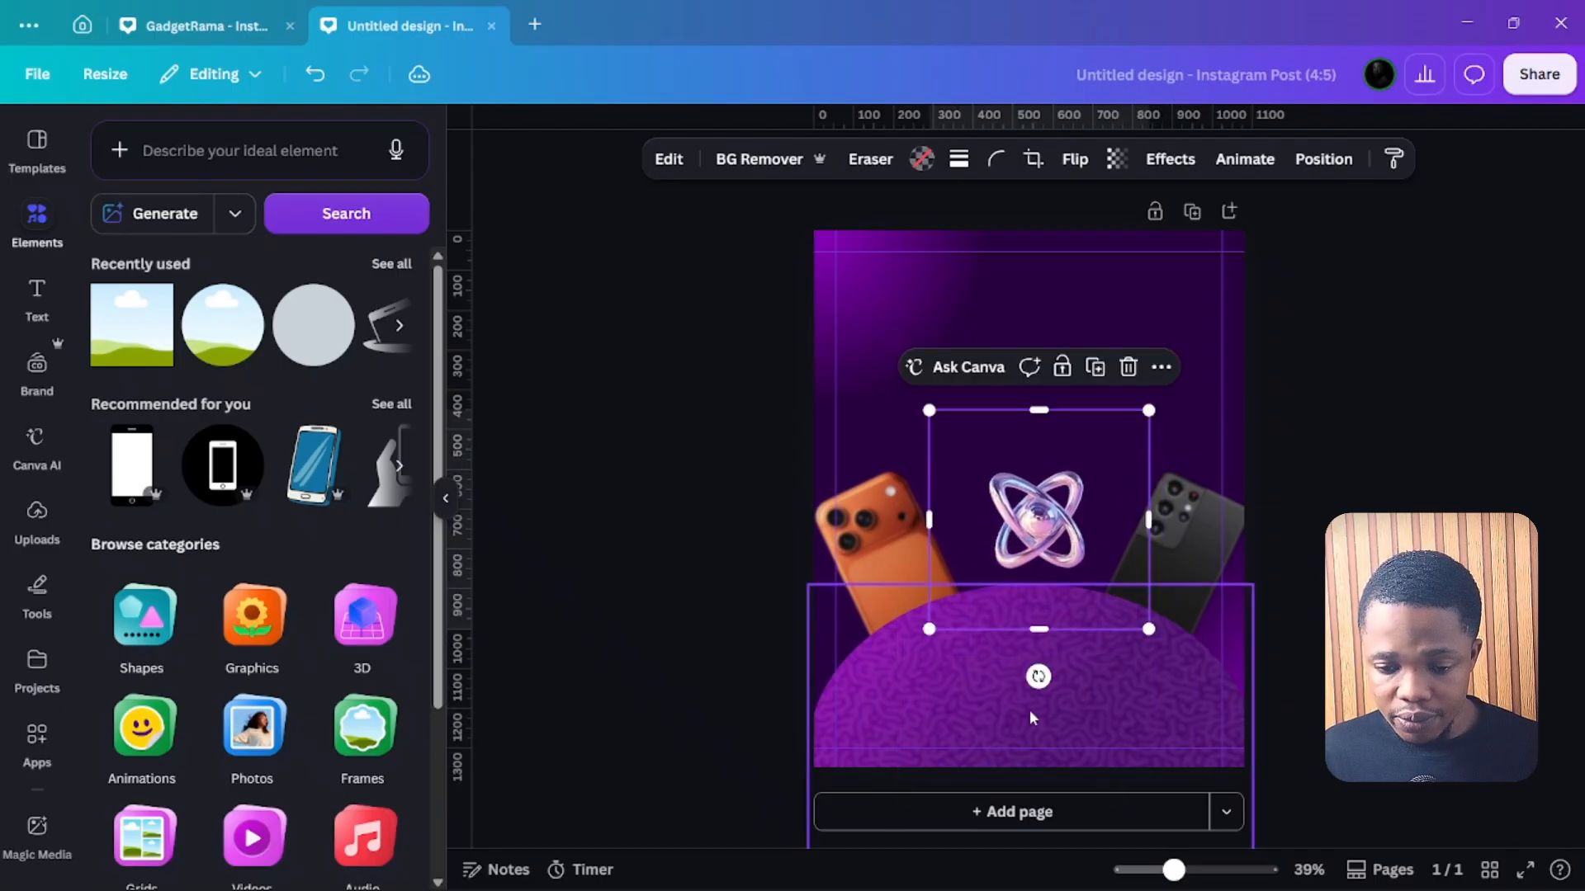
click(919, 673)
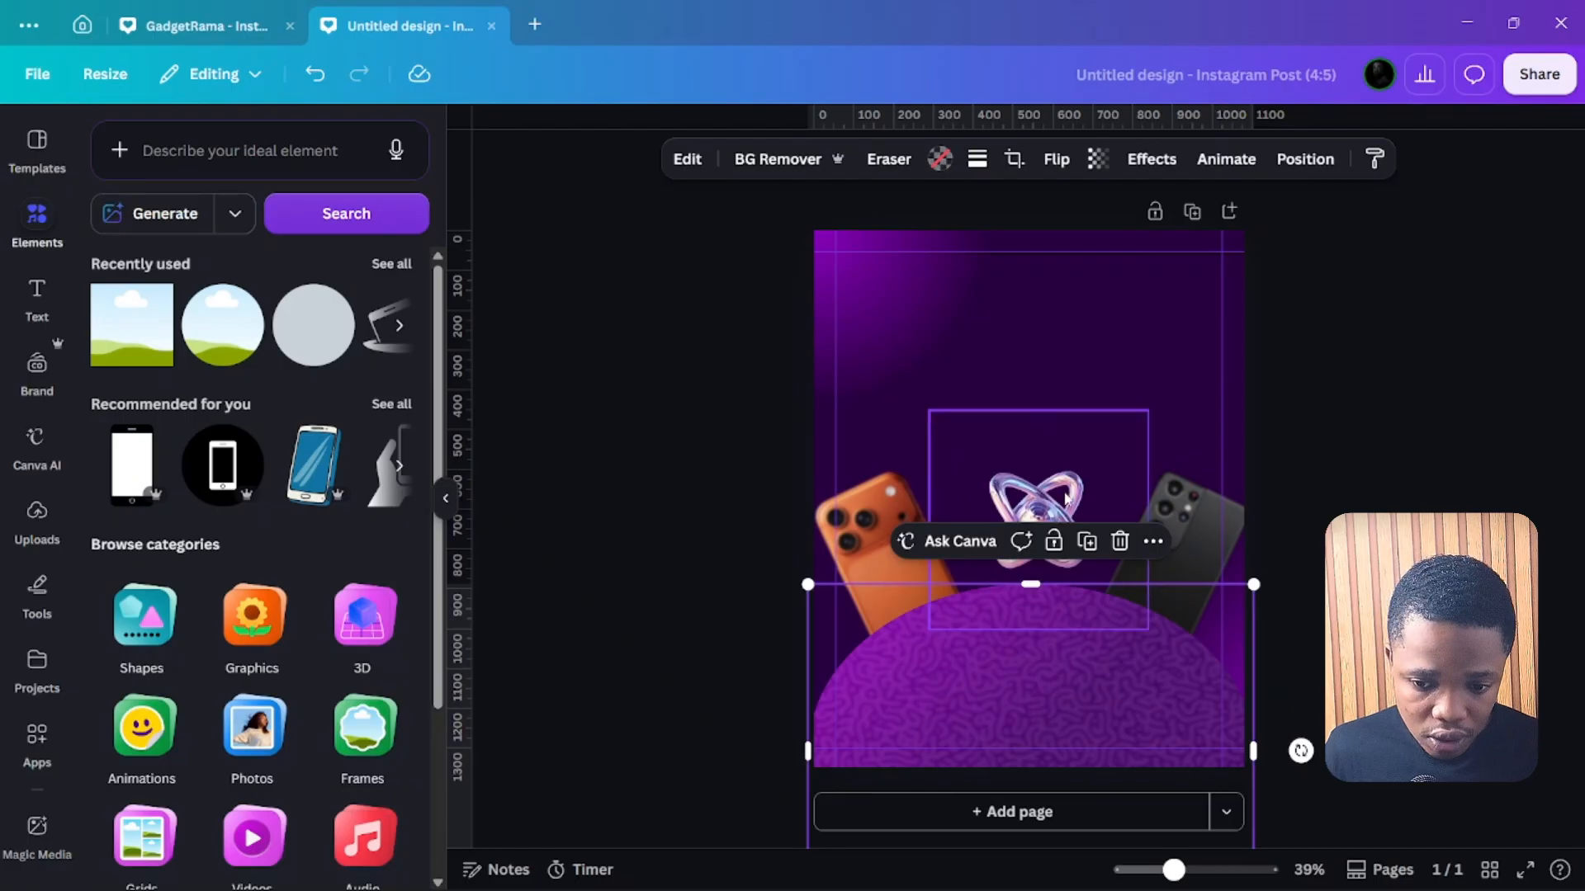
click(1144, 433)
drag(1152, 410, 1221, 360)
drag(1059, 522, 1051, 521)
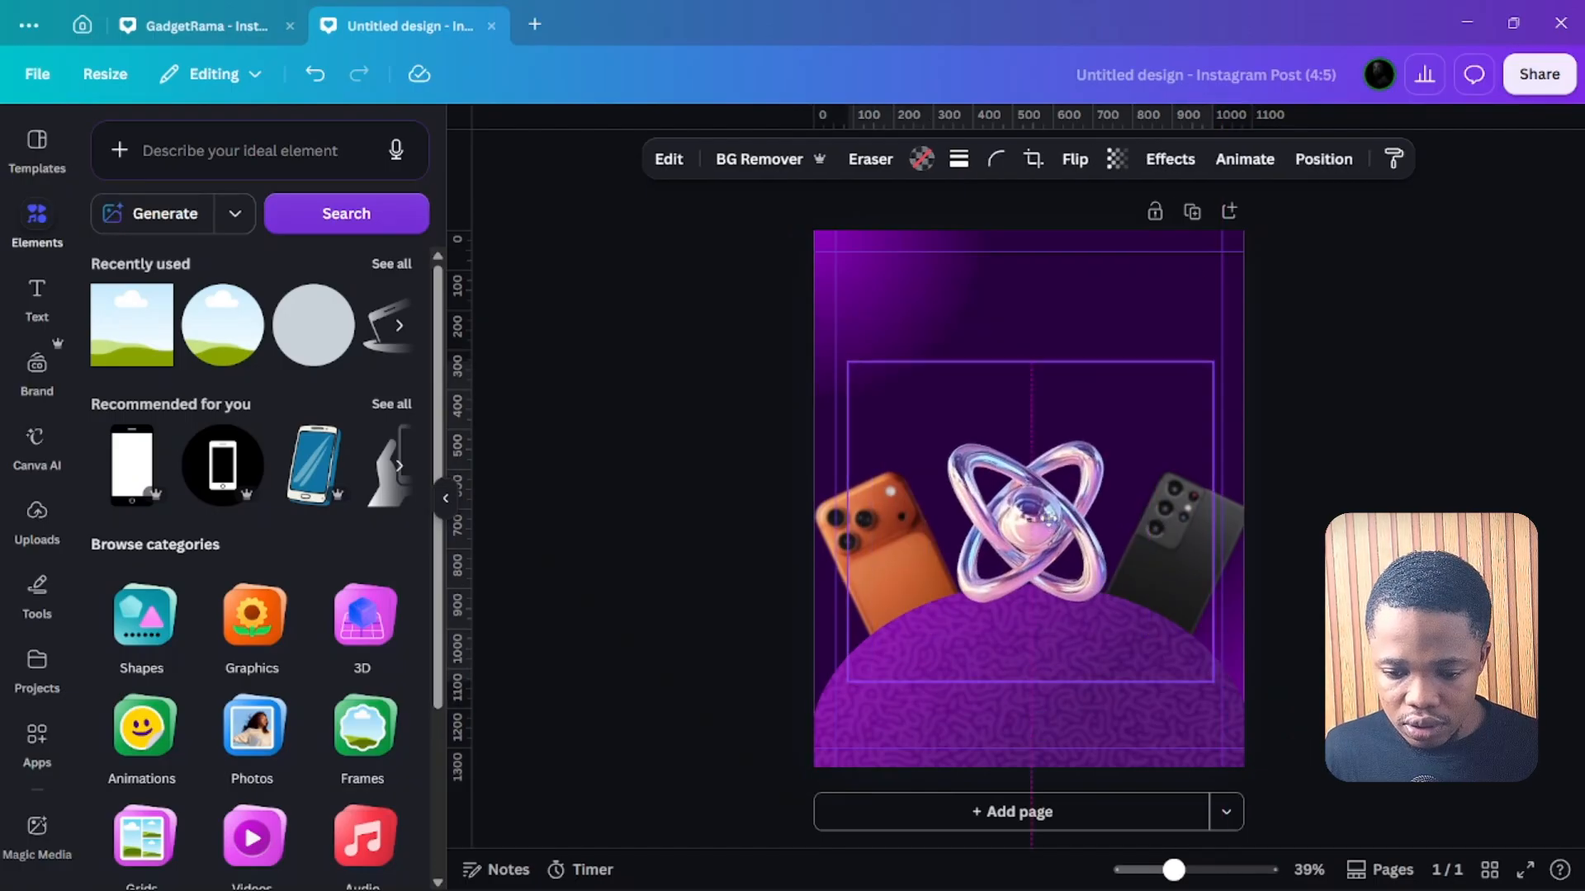
drag(1040, 600, 1040, 600)
click(647, 555)
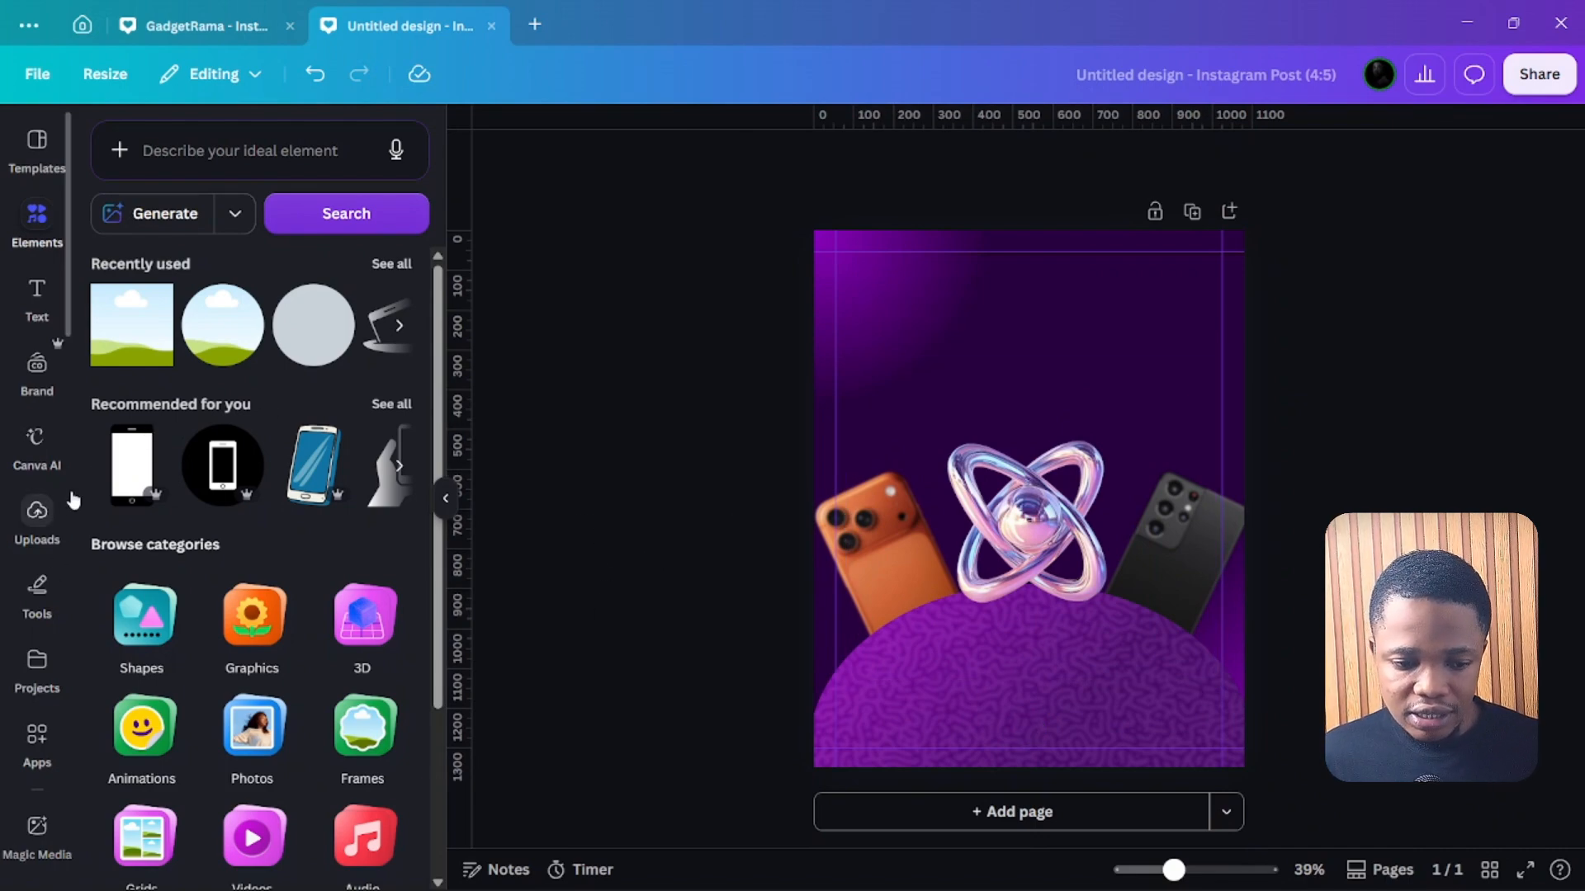
Add the uploaded image of the woman in the purple sweater pointing upward with both hands.
click(25, 535)
scroll(166, 506, down, 3)
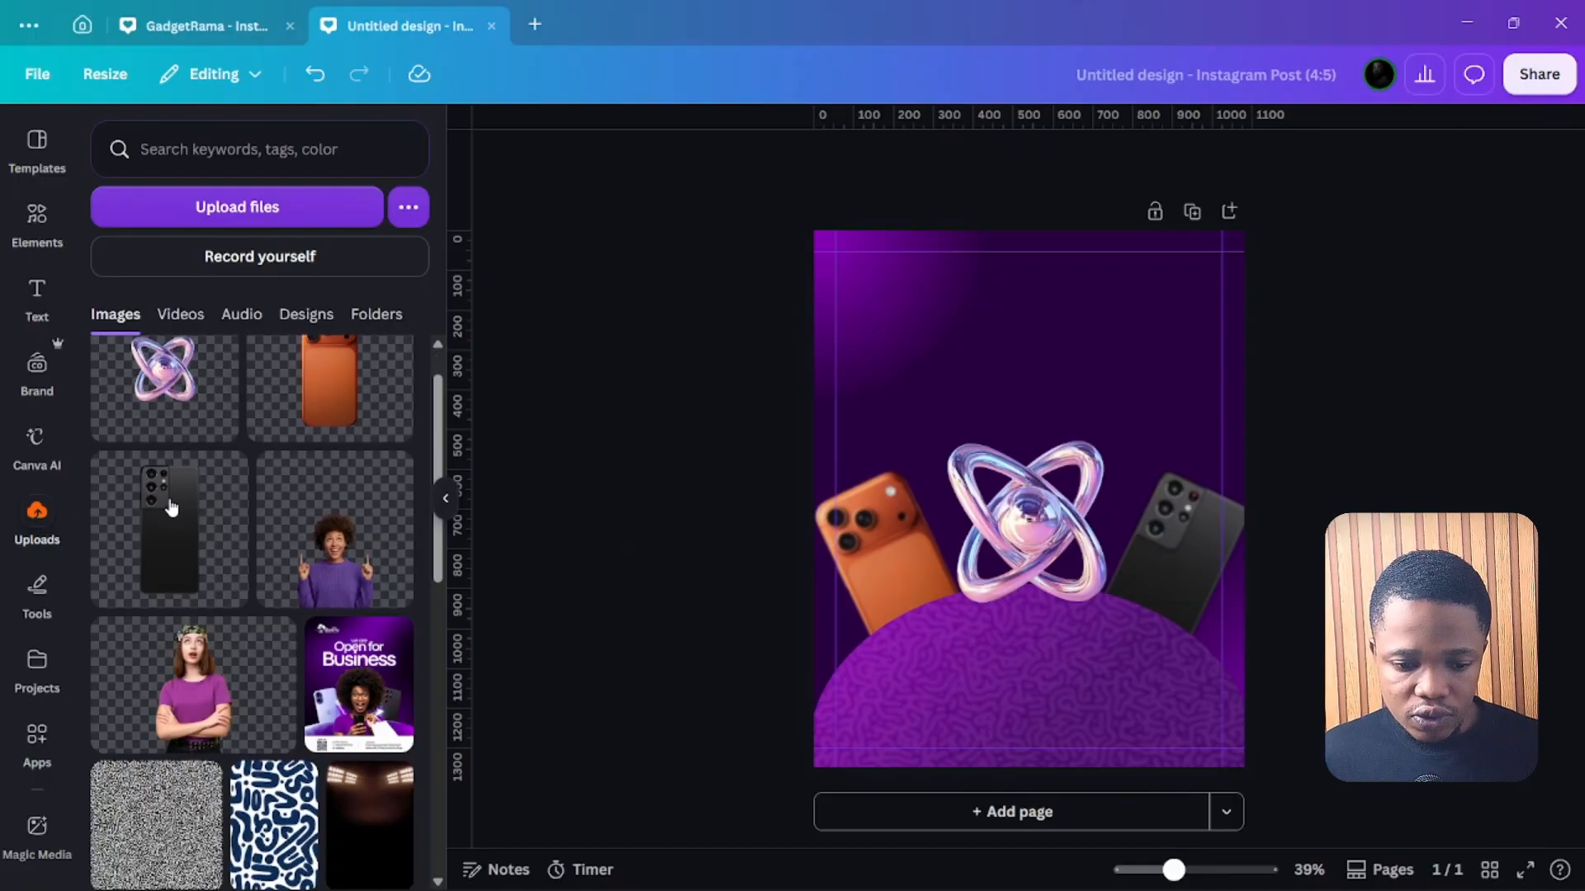
scroll(240, 537, up, 2)
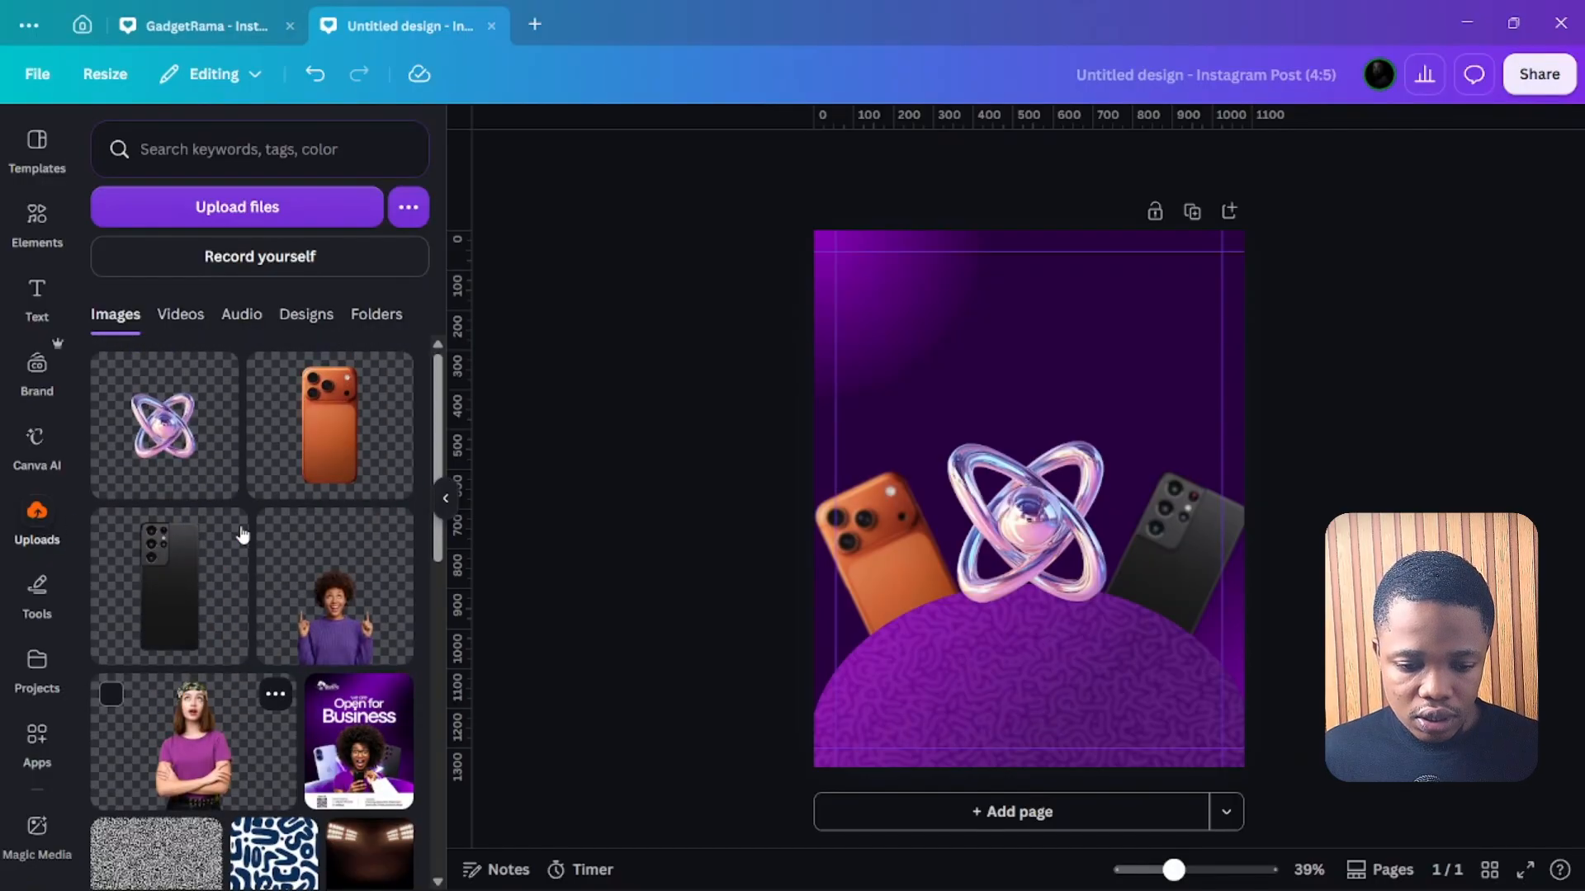
click(332, 619)
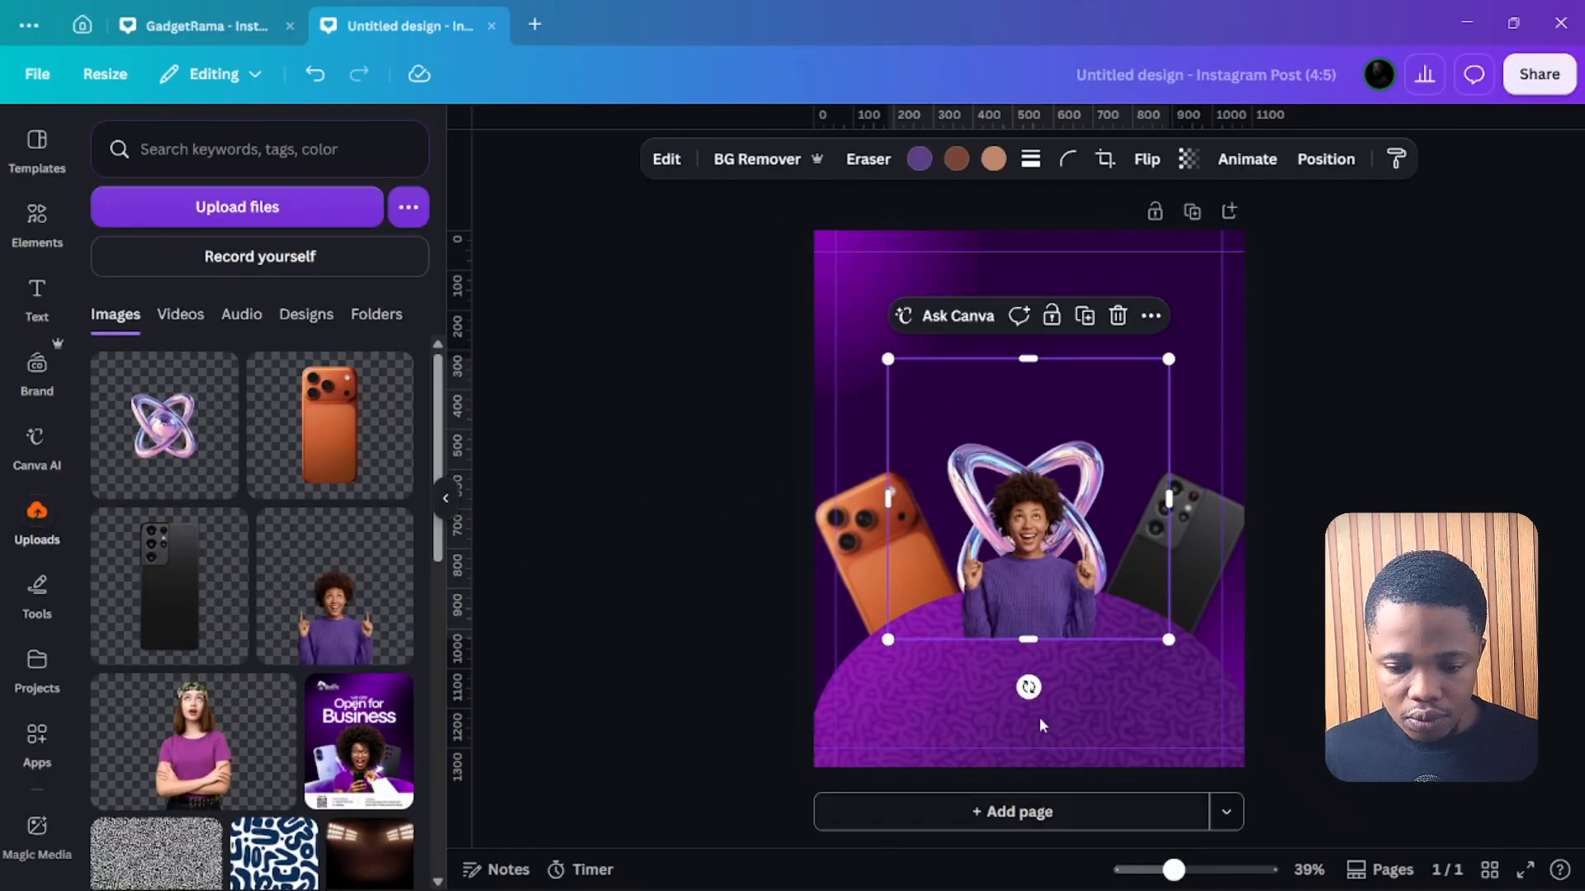
drag(1019, 558, 1018, 631)
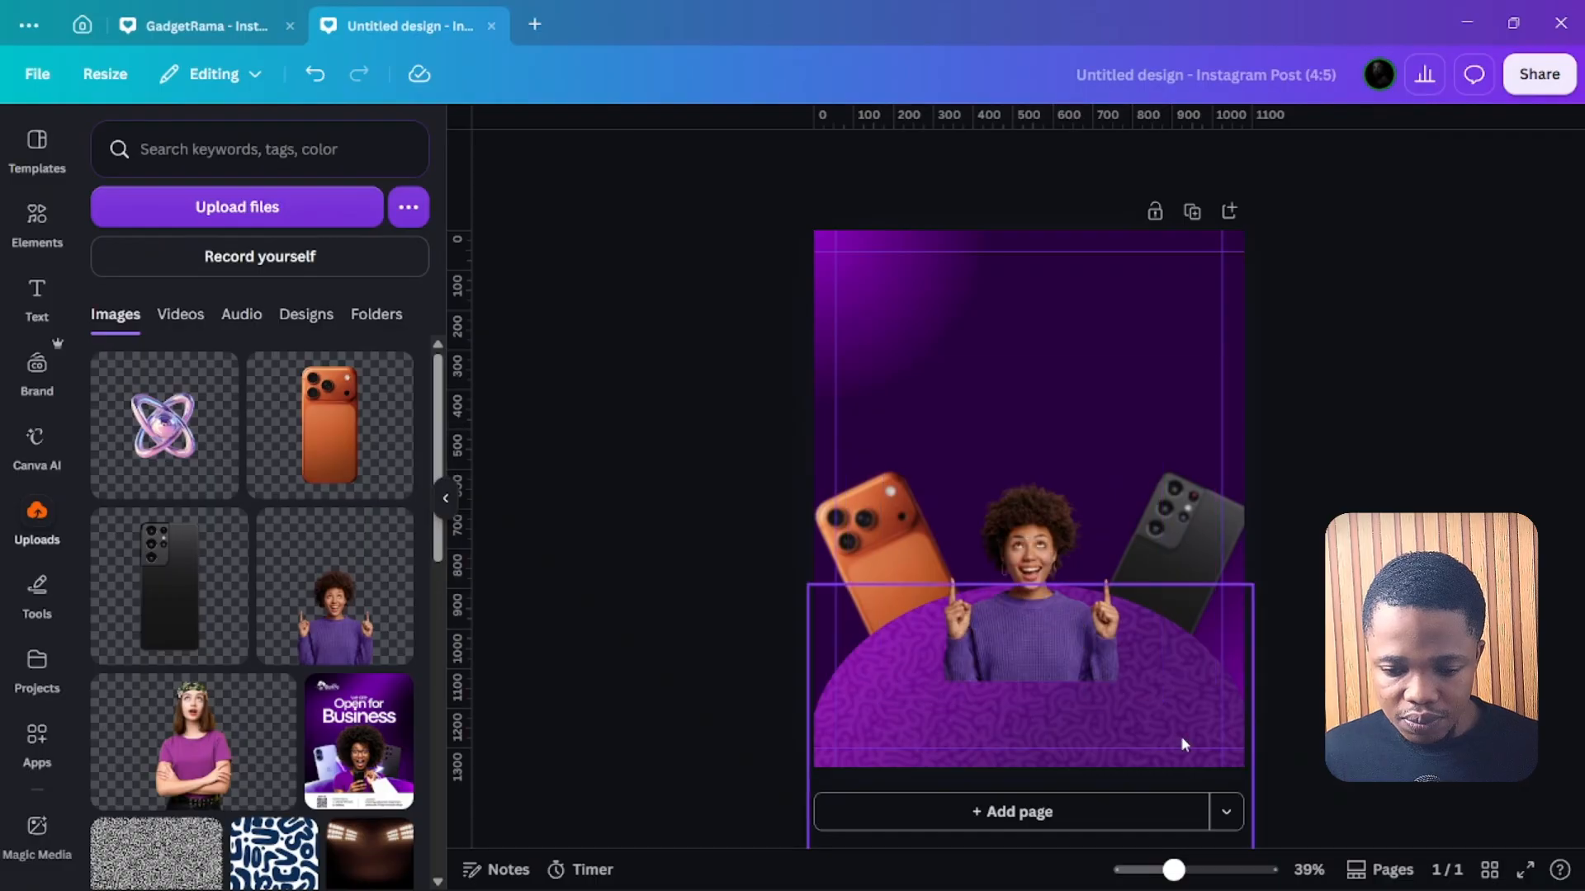
drag(1036, 594, 1026, 671)
key(ctrl+z)
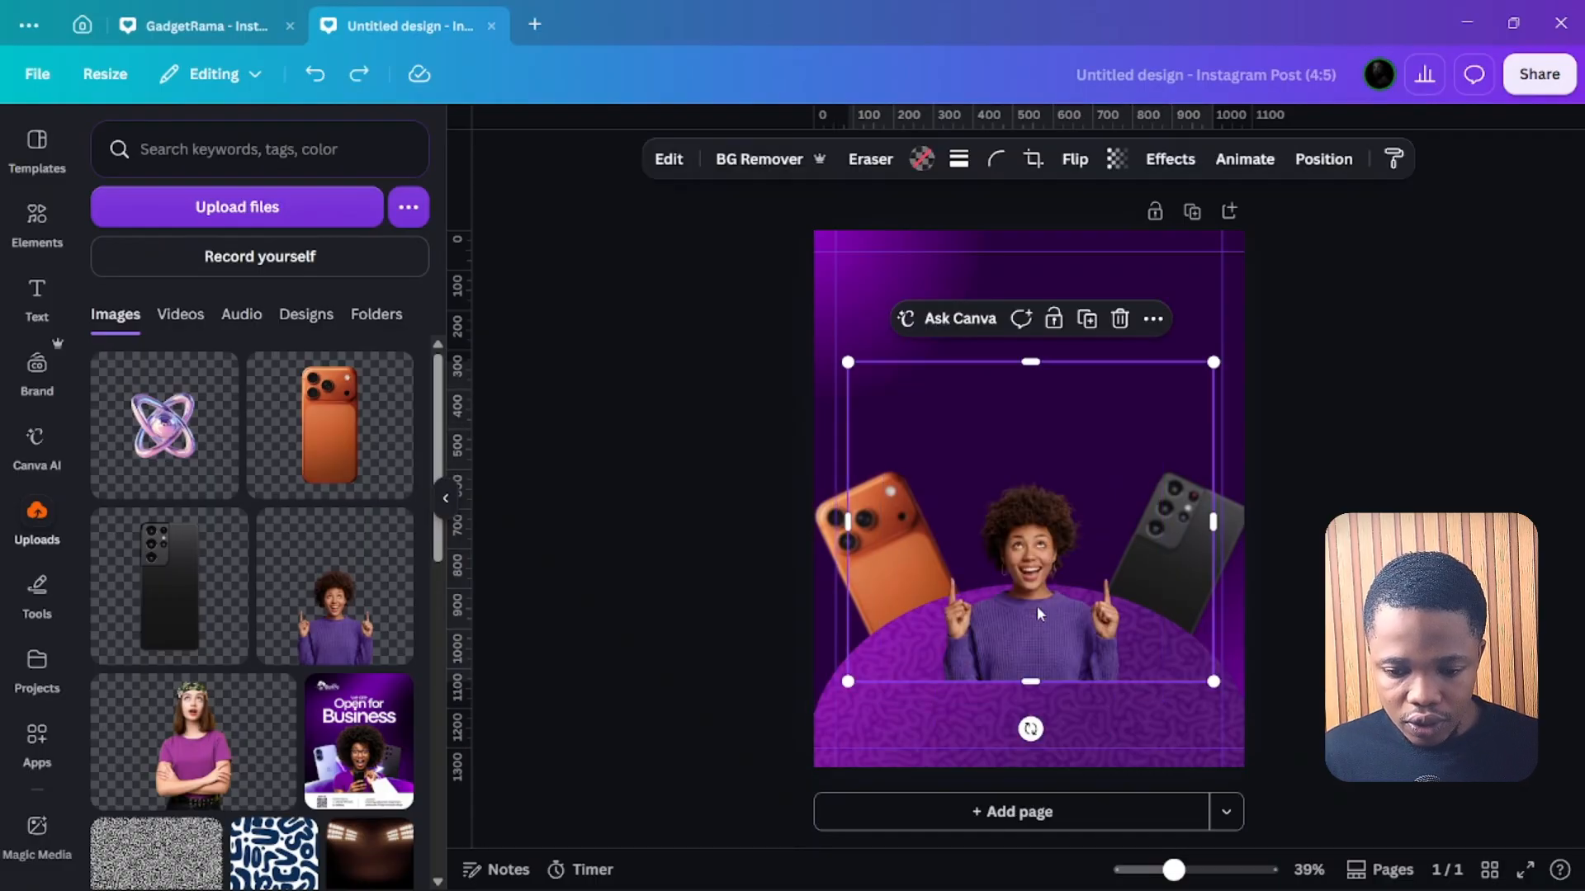
key(ctrl+z)
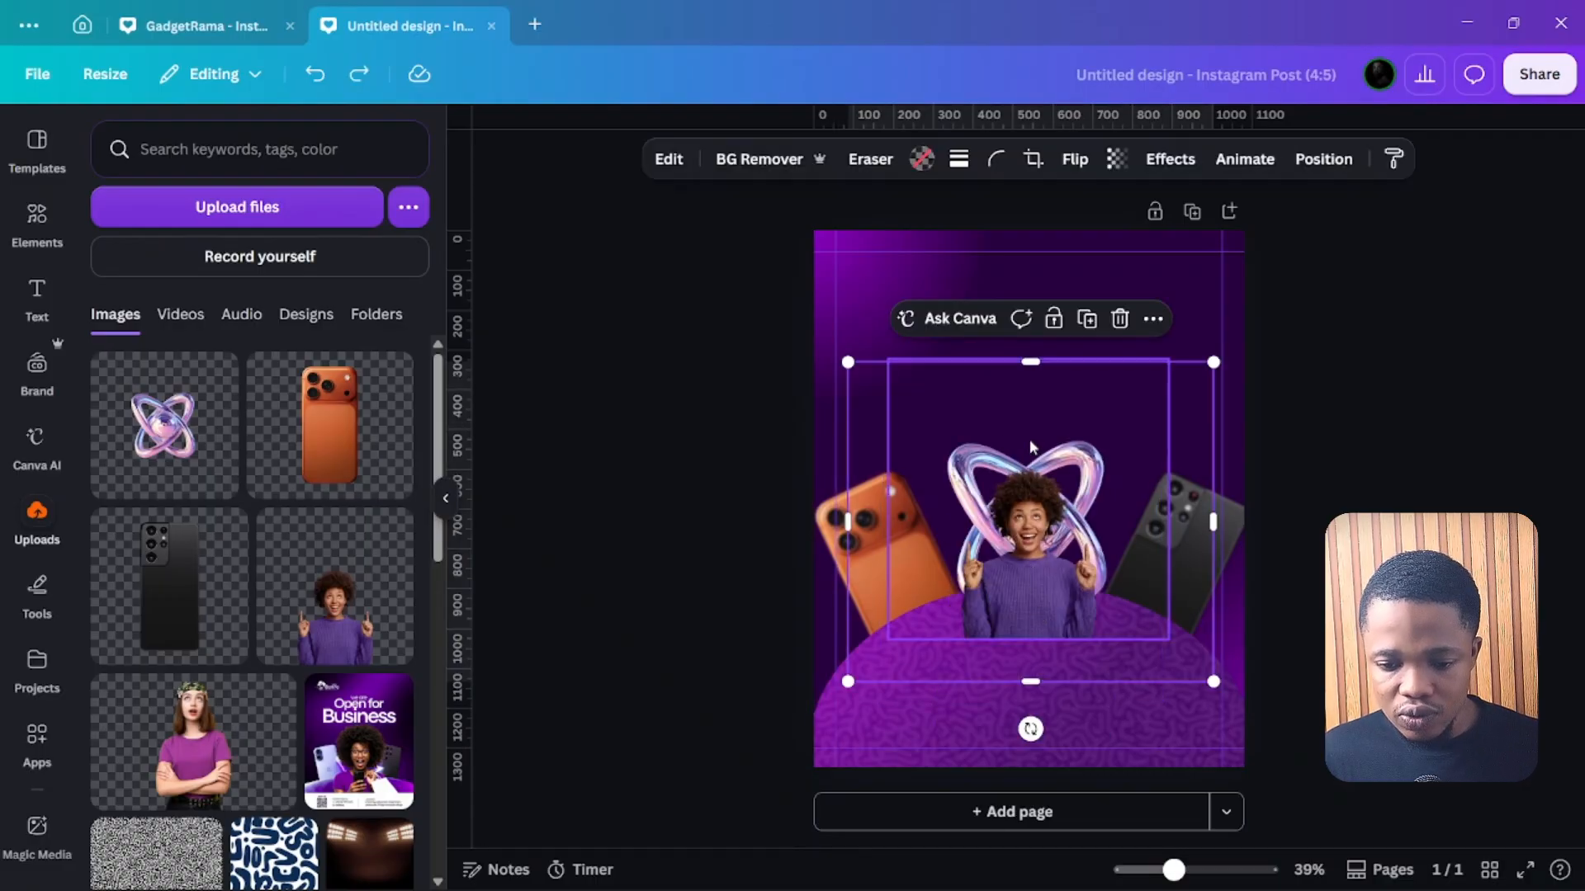
click(735, 633)
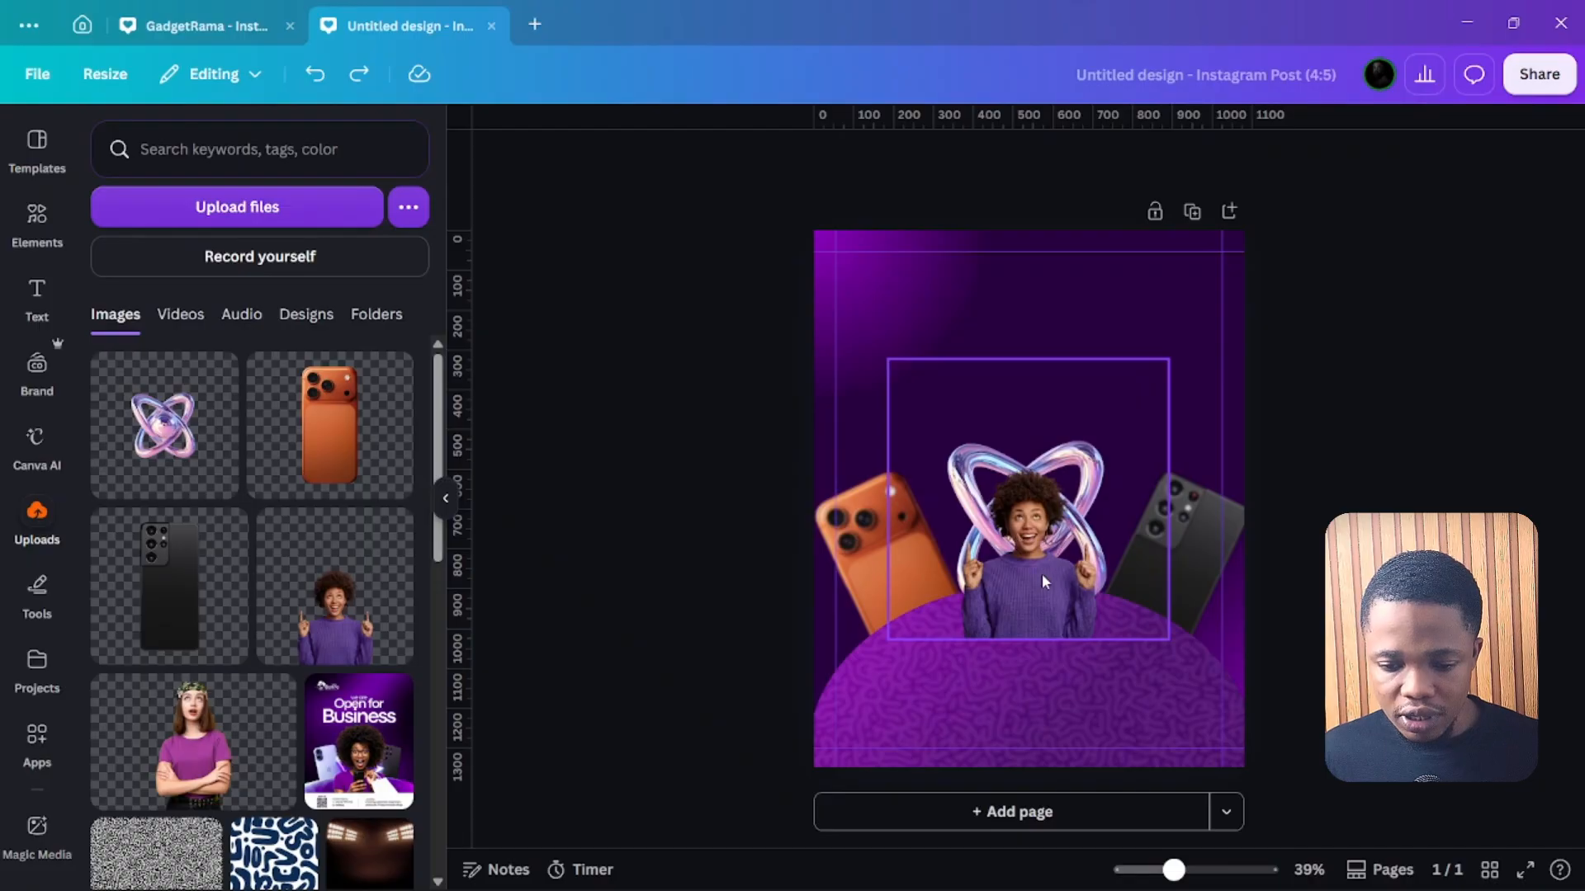
Cut the woman's image from the page and add a slightly enlarged square frame over the atom and the dome's top.
drag(1042, 581, 1078, 324)
key(Delete)
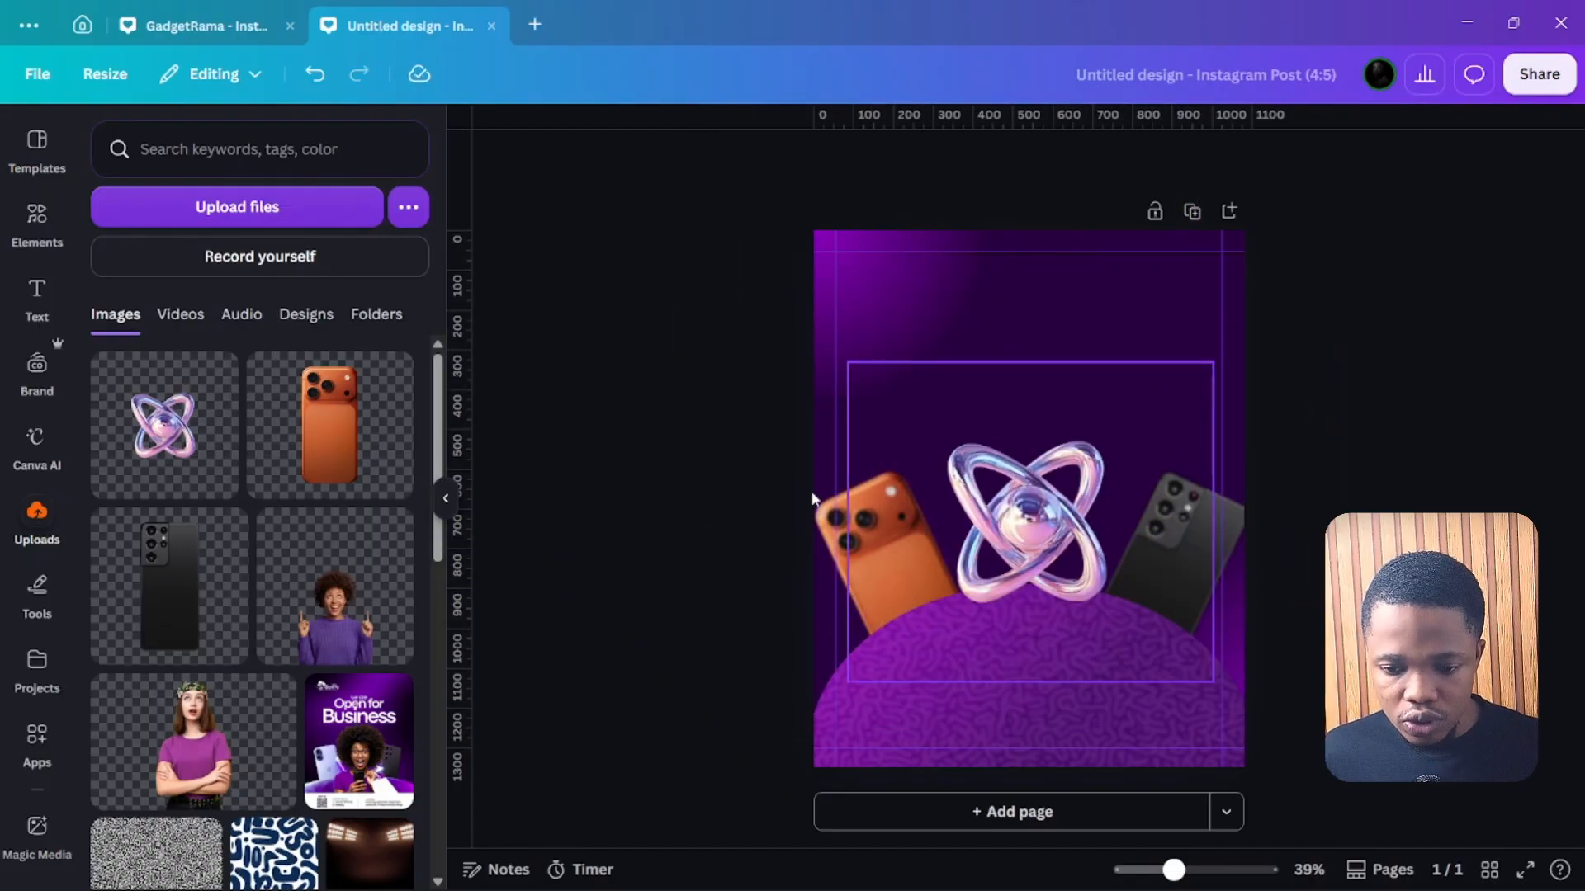
click(43, 219)
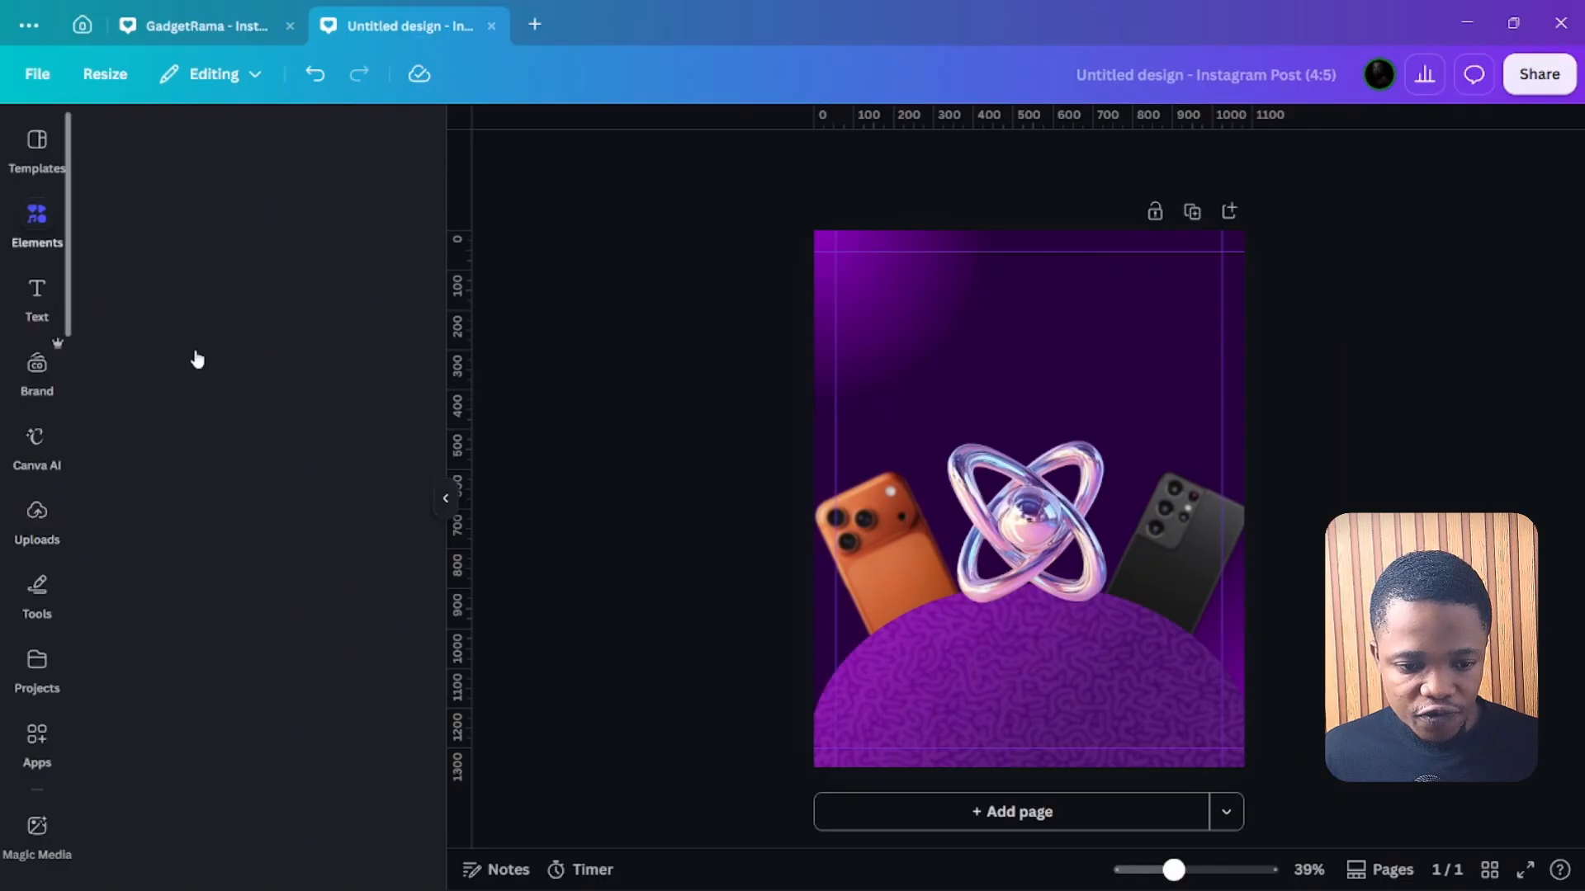
click(140, 314)
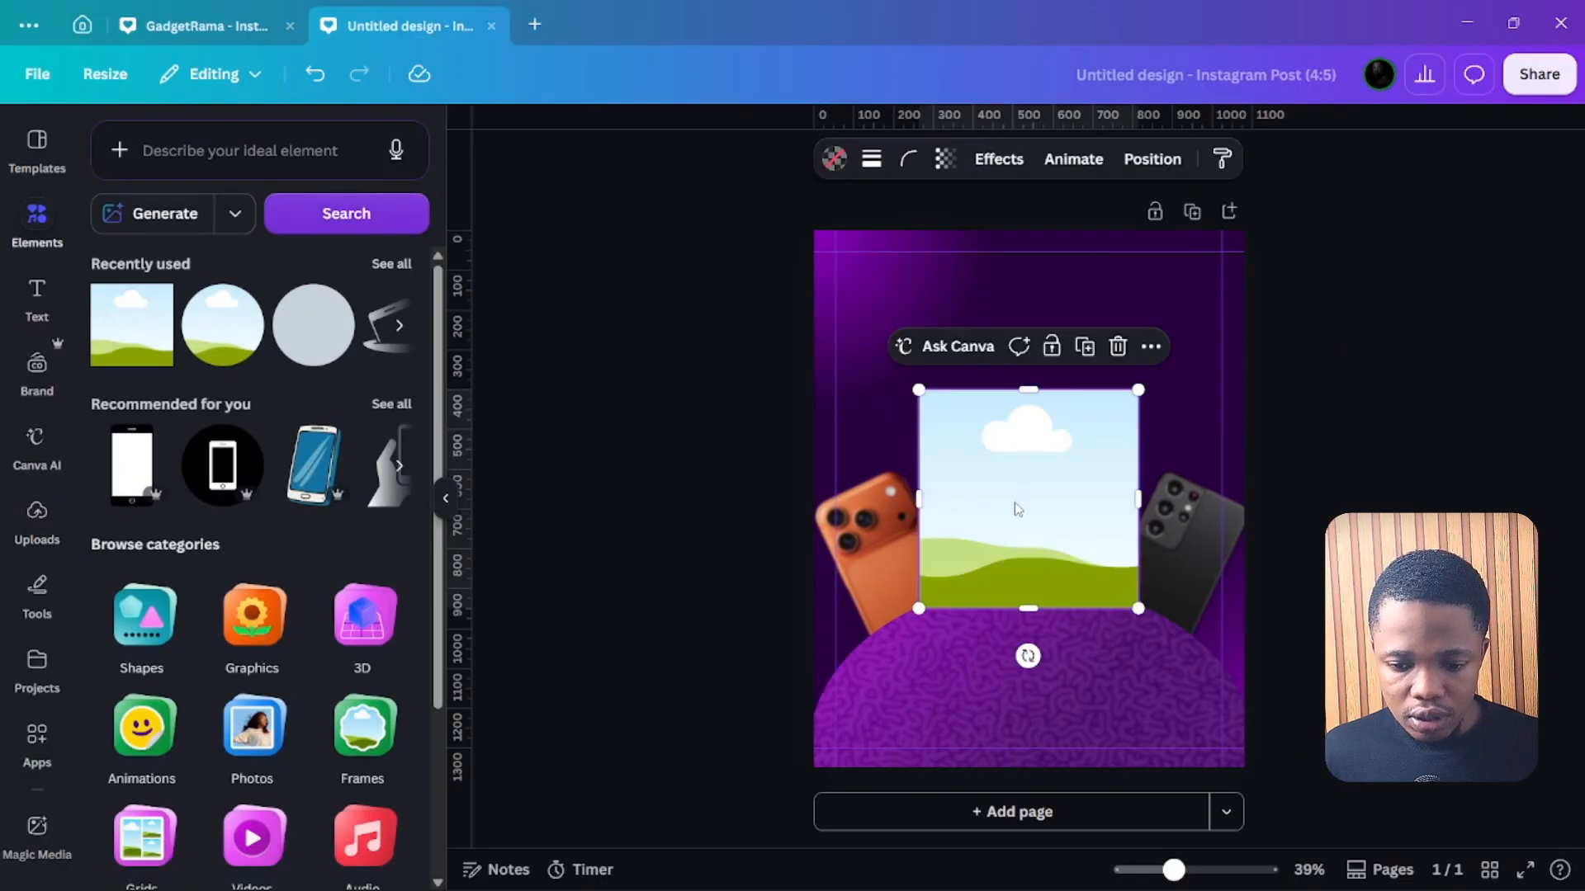
drag(1017, 509, 1012, 561)
drag(1136, 664, 1153, 684)
drag(903, 562, 903, 564)
drag(1024, 687, 1024, 695)
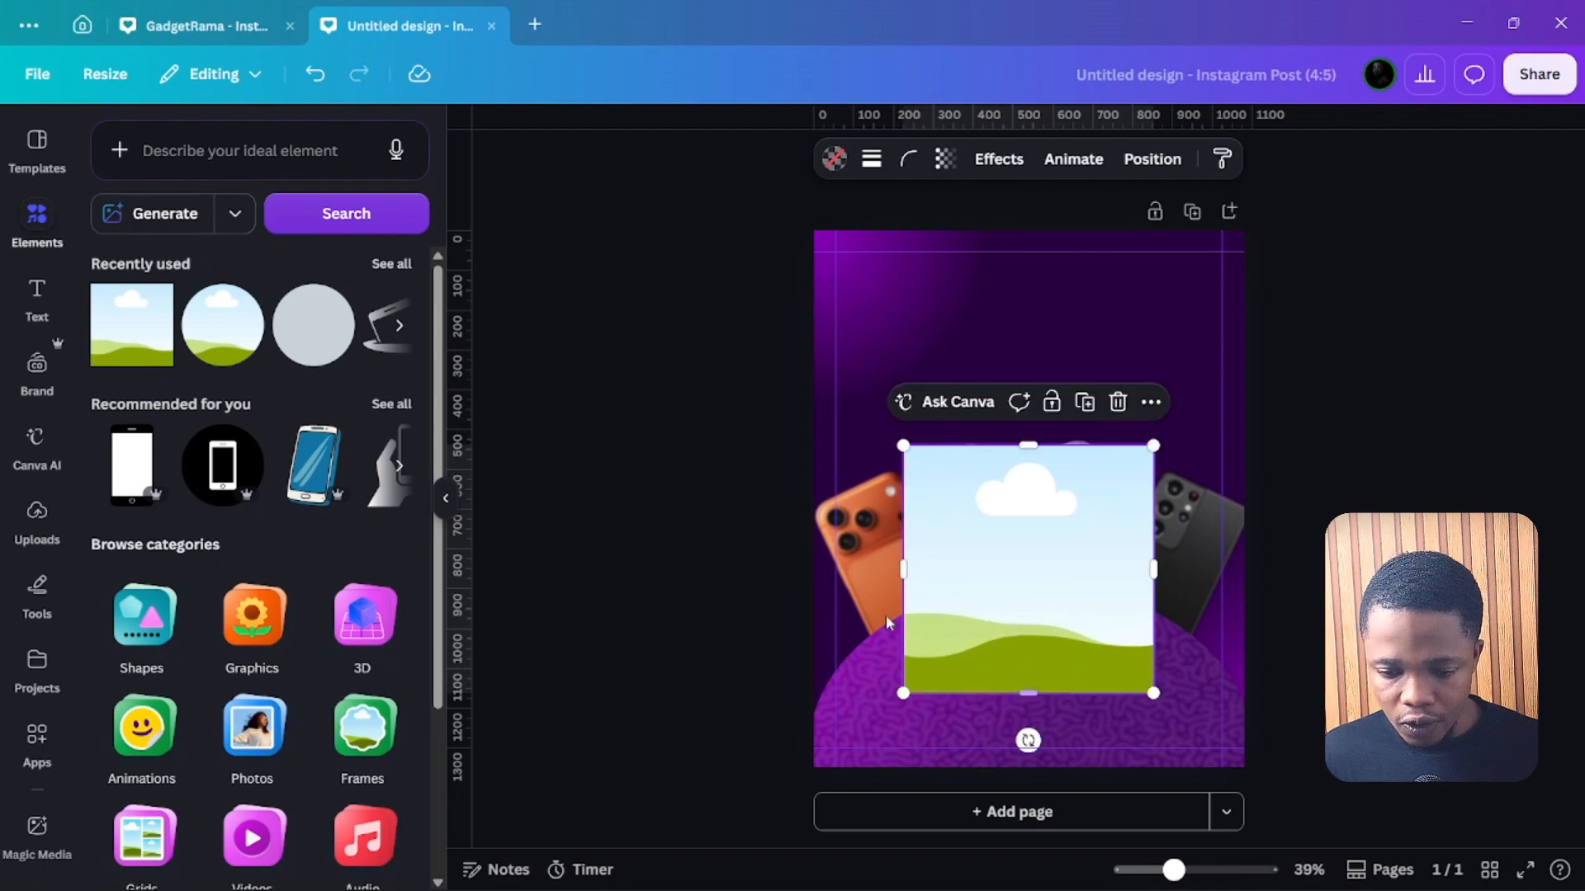
Paste the woman's image back onto the page and lower it so her whole head fits below the page's top edge.
click(677, 492)
key(ctrl+v)
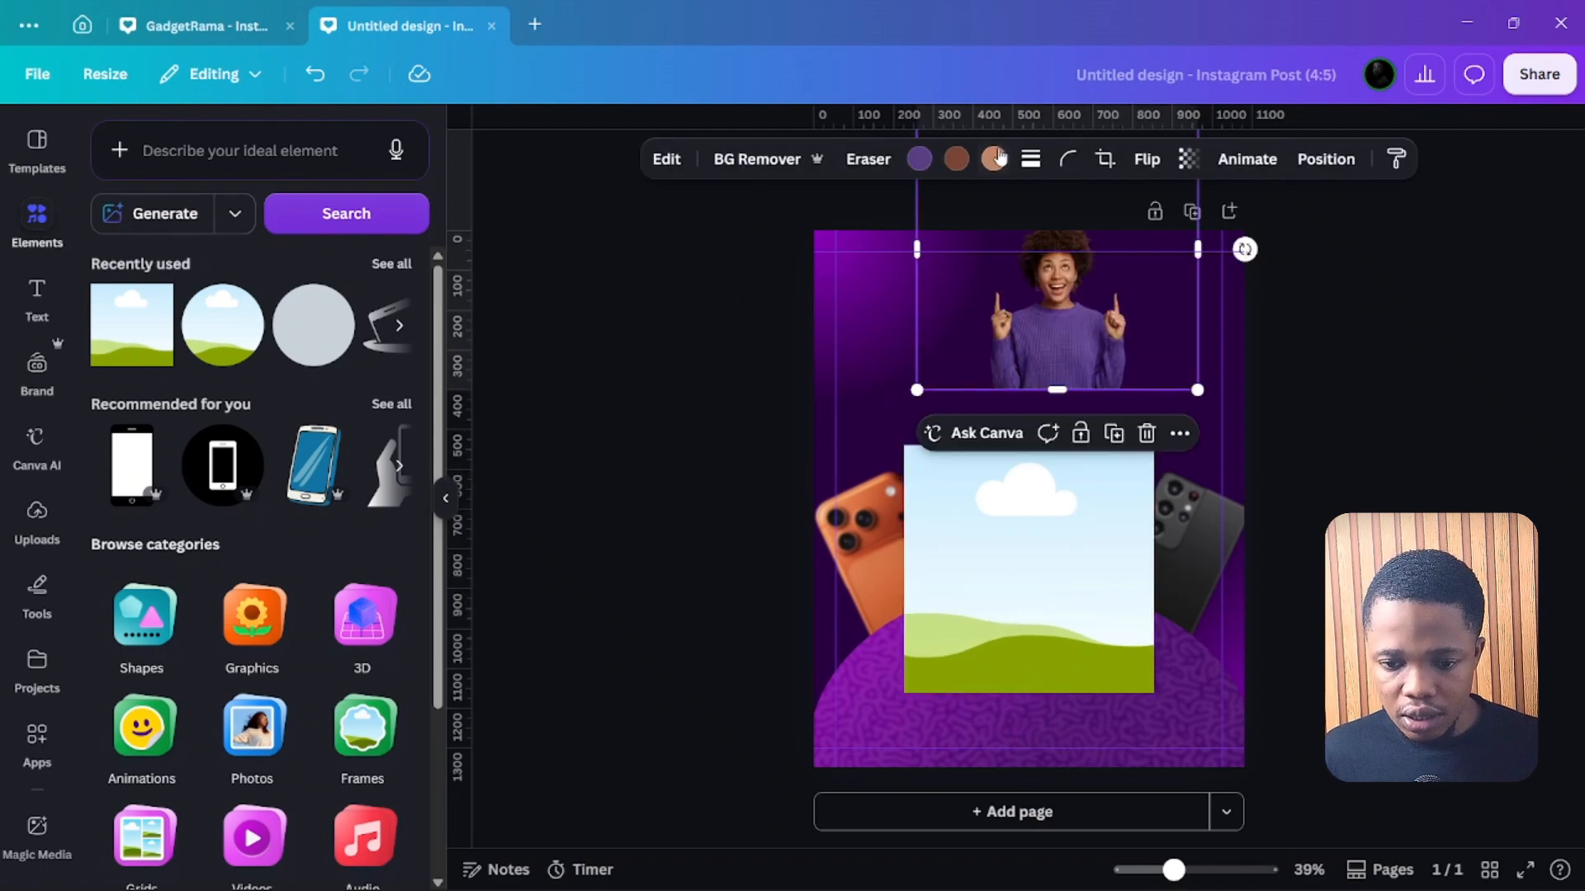
click(1105, 159)
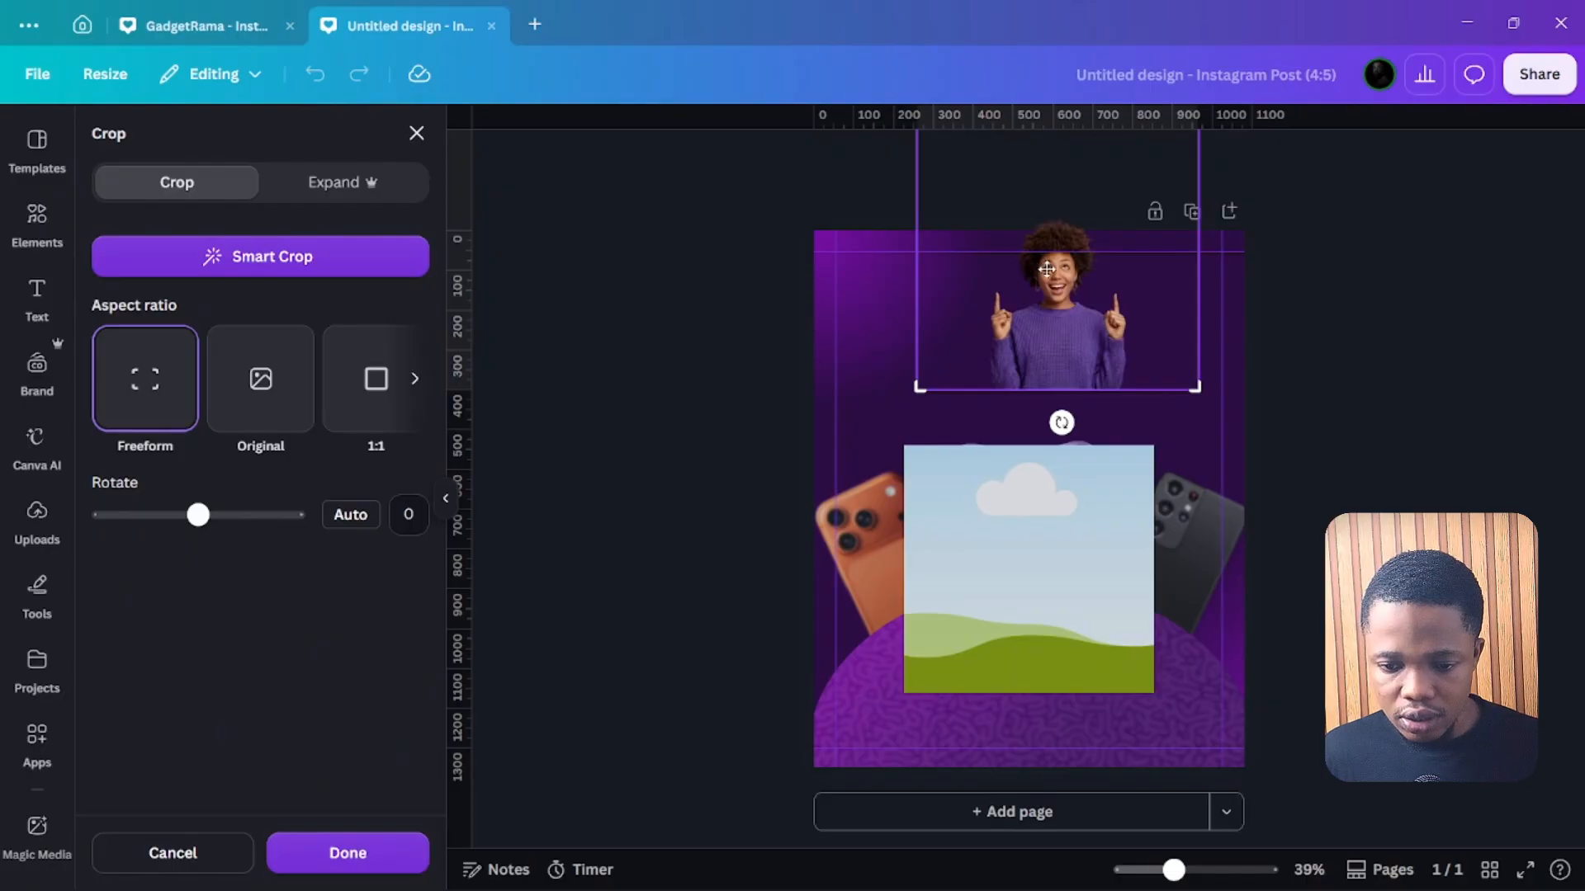
click(1047, 269)
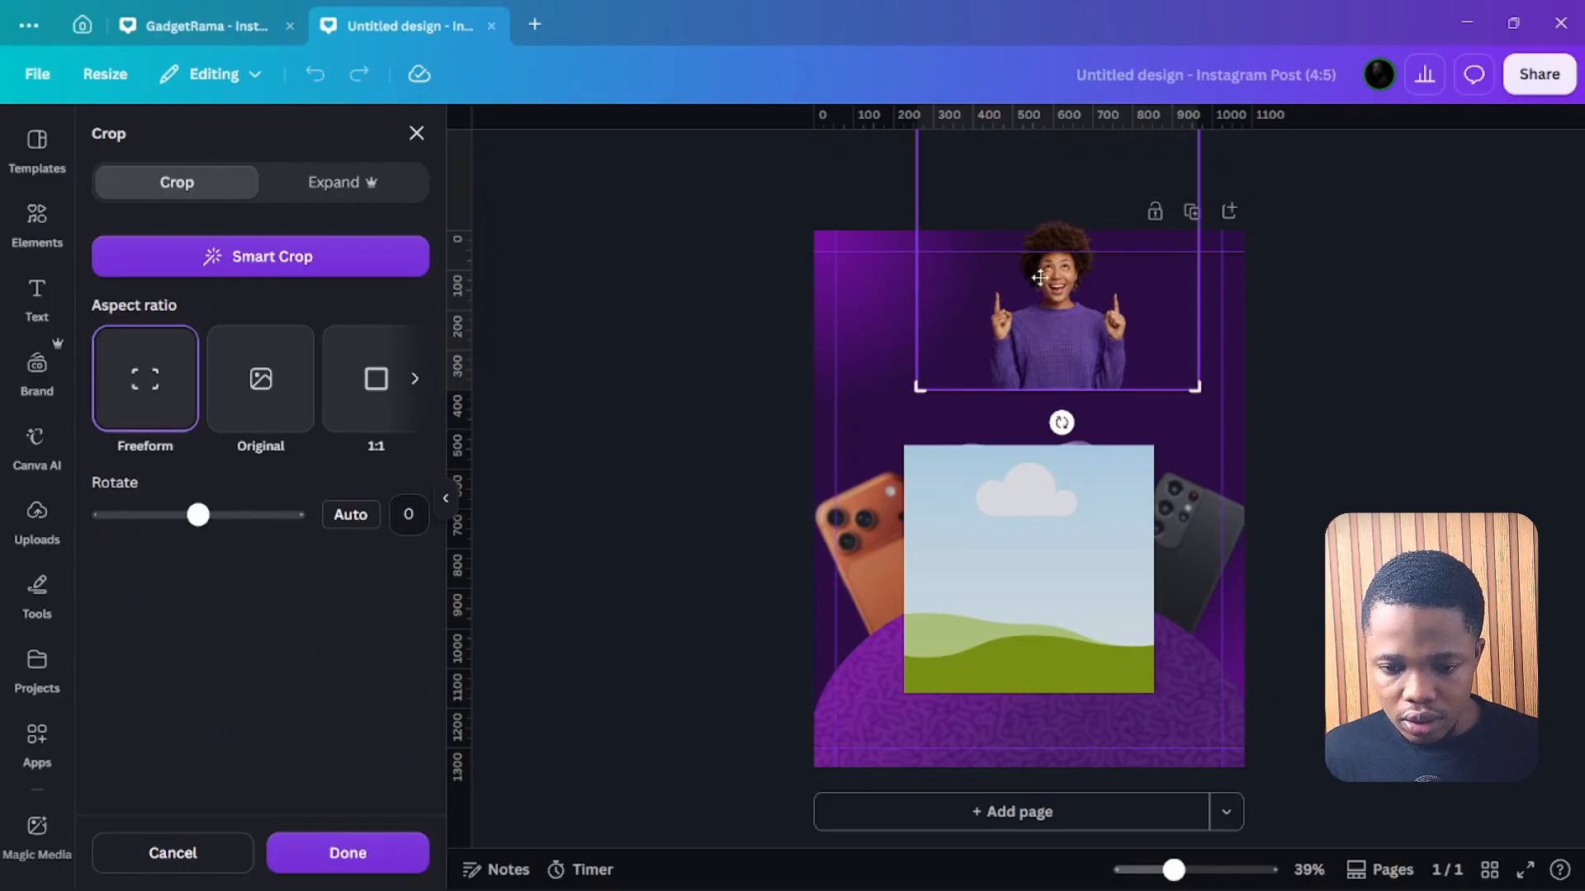
click(726, 285)
drag(1006, 301, 1016, 339)
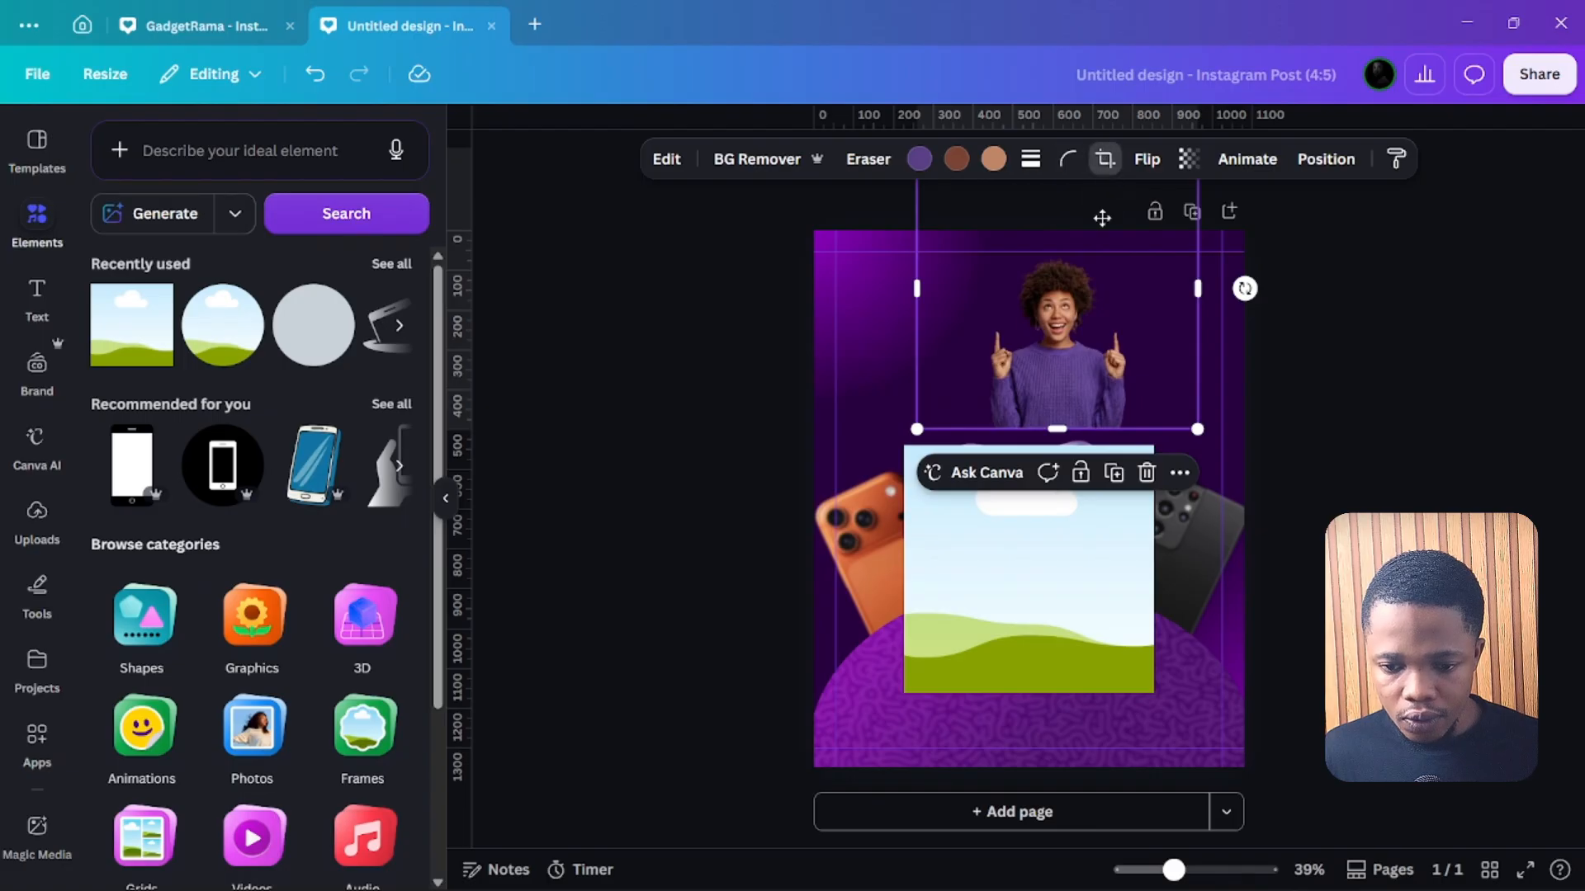
Crop the woman's image closely around her hair, raised hands and sweater.
click(1104, 159)
drag(1180, 159, 1155, 249)
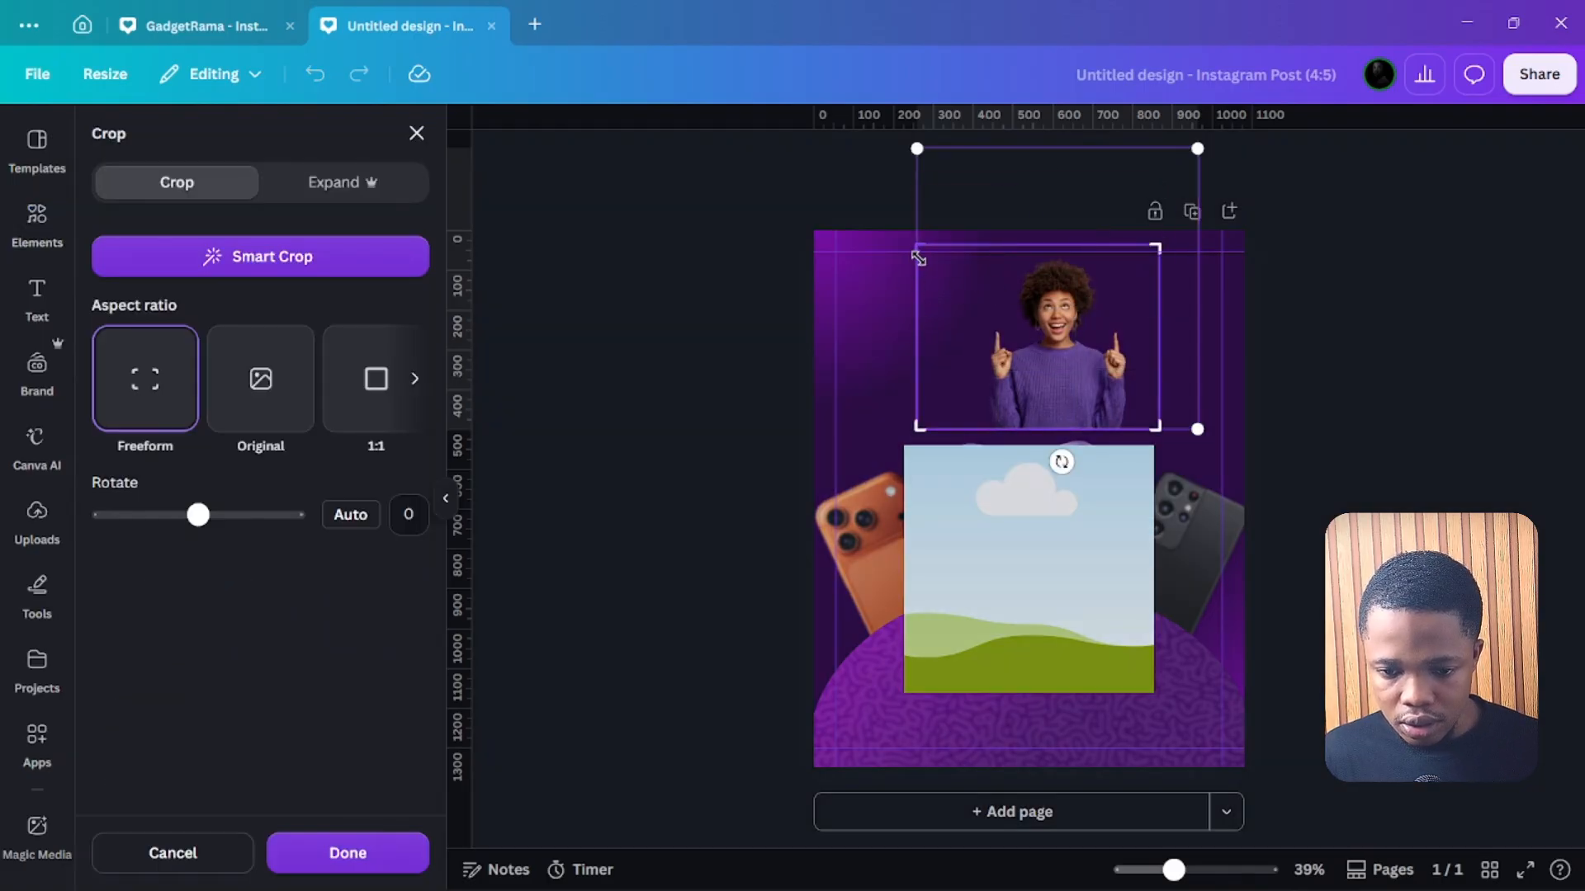
drag(919, 258, 969, 264)
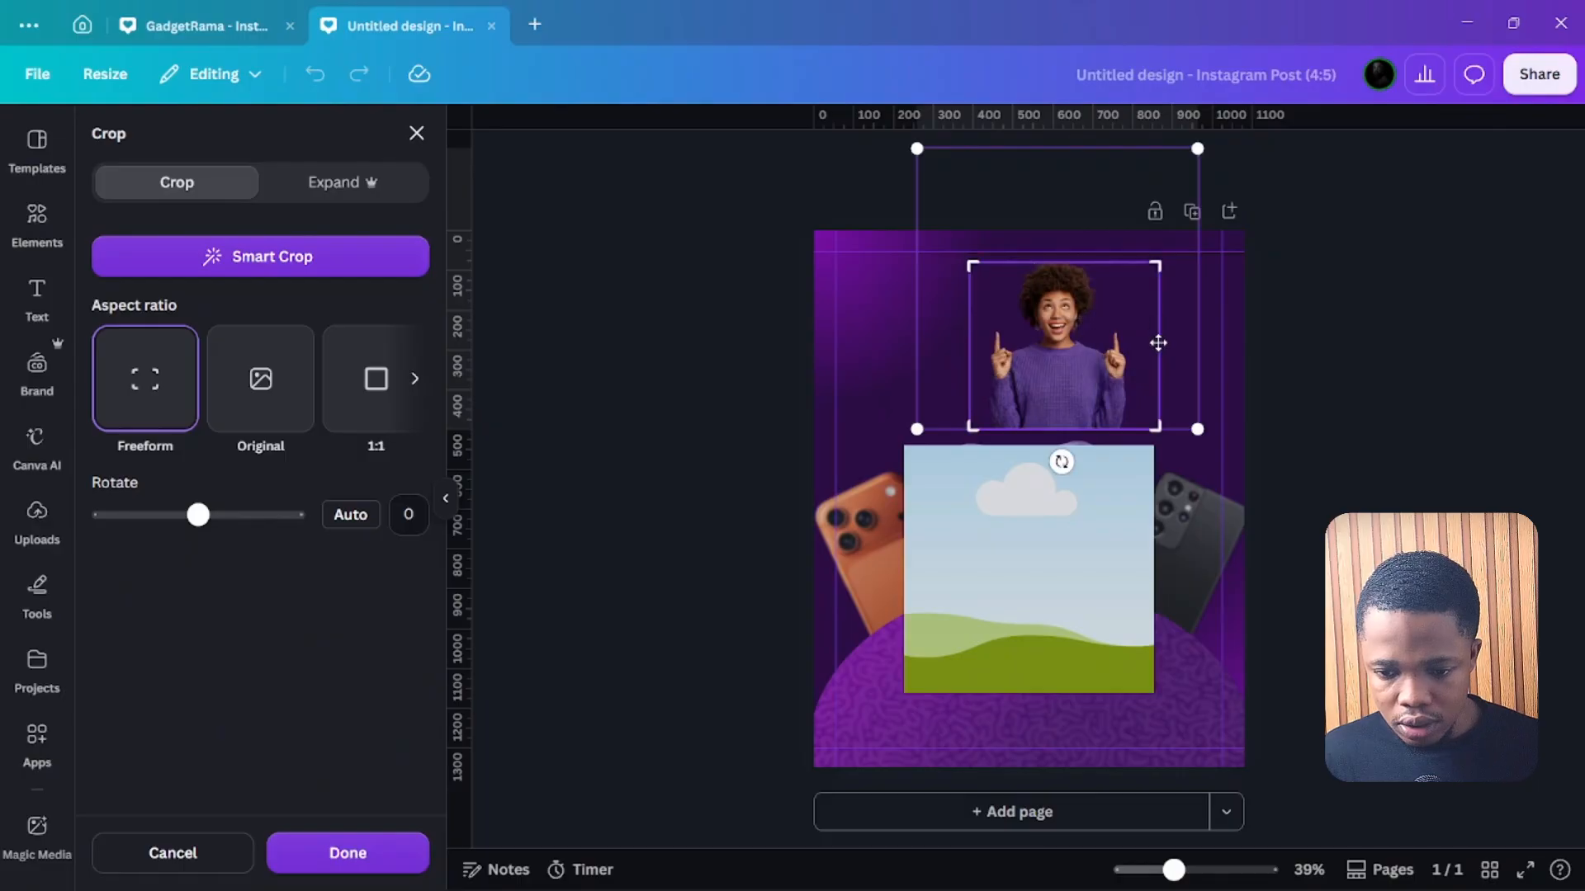
drag(1158, 425, 1145, 424)
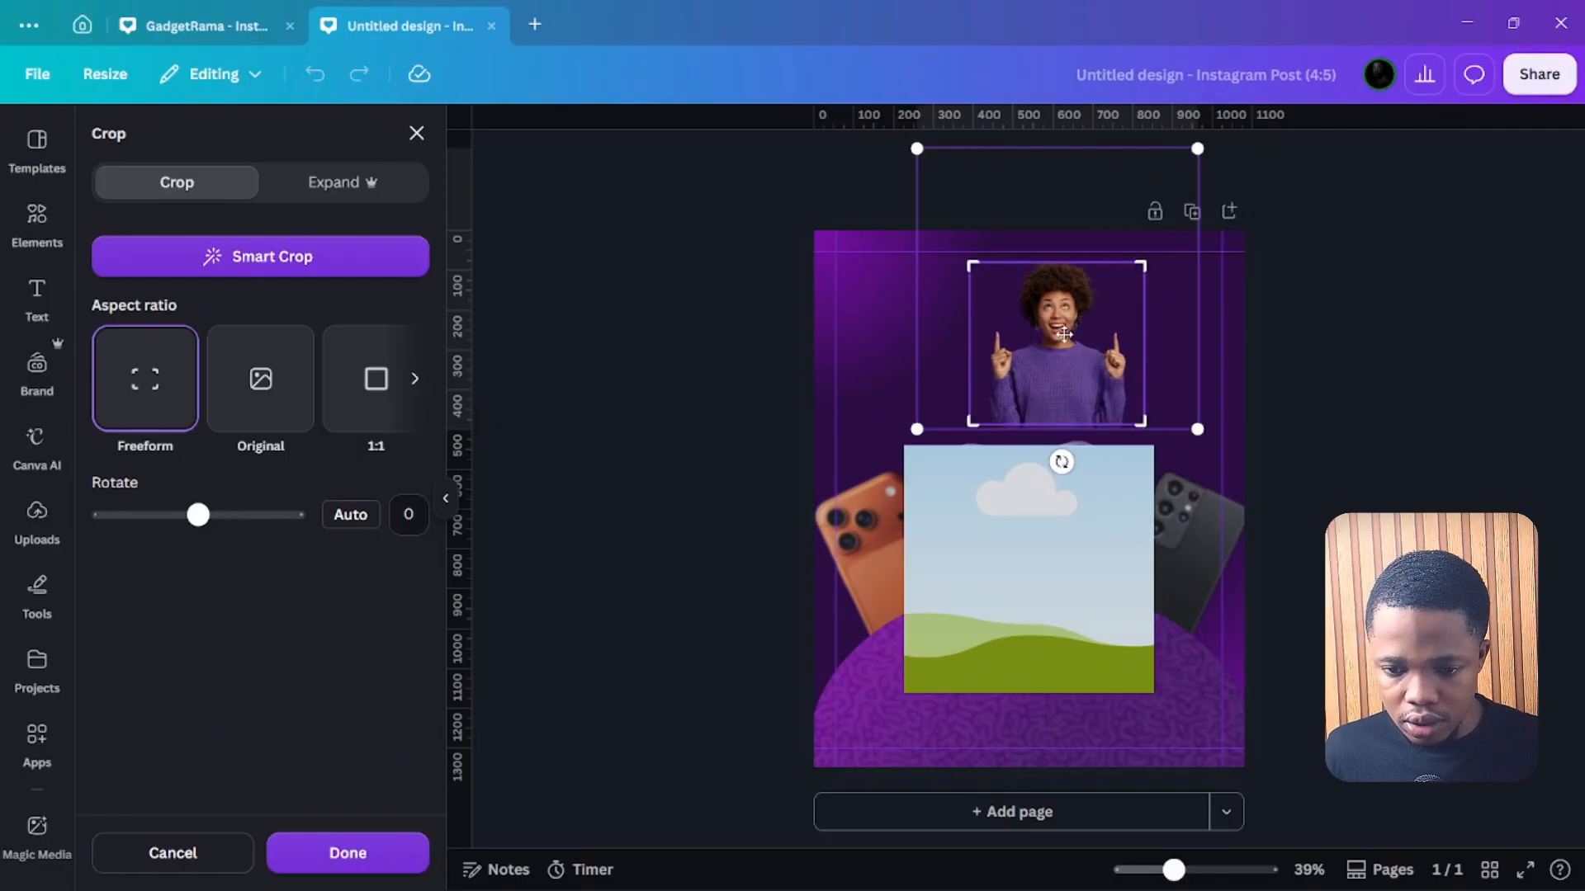
drag(1133, 258, 1122, 250)
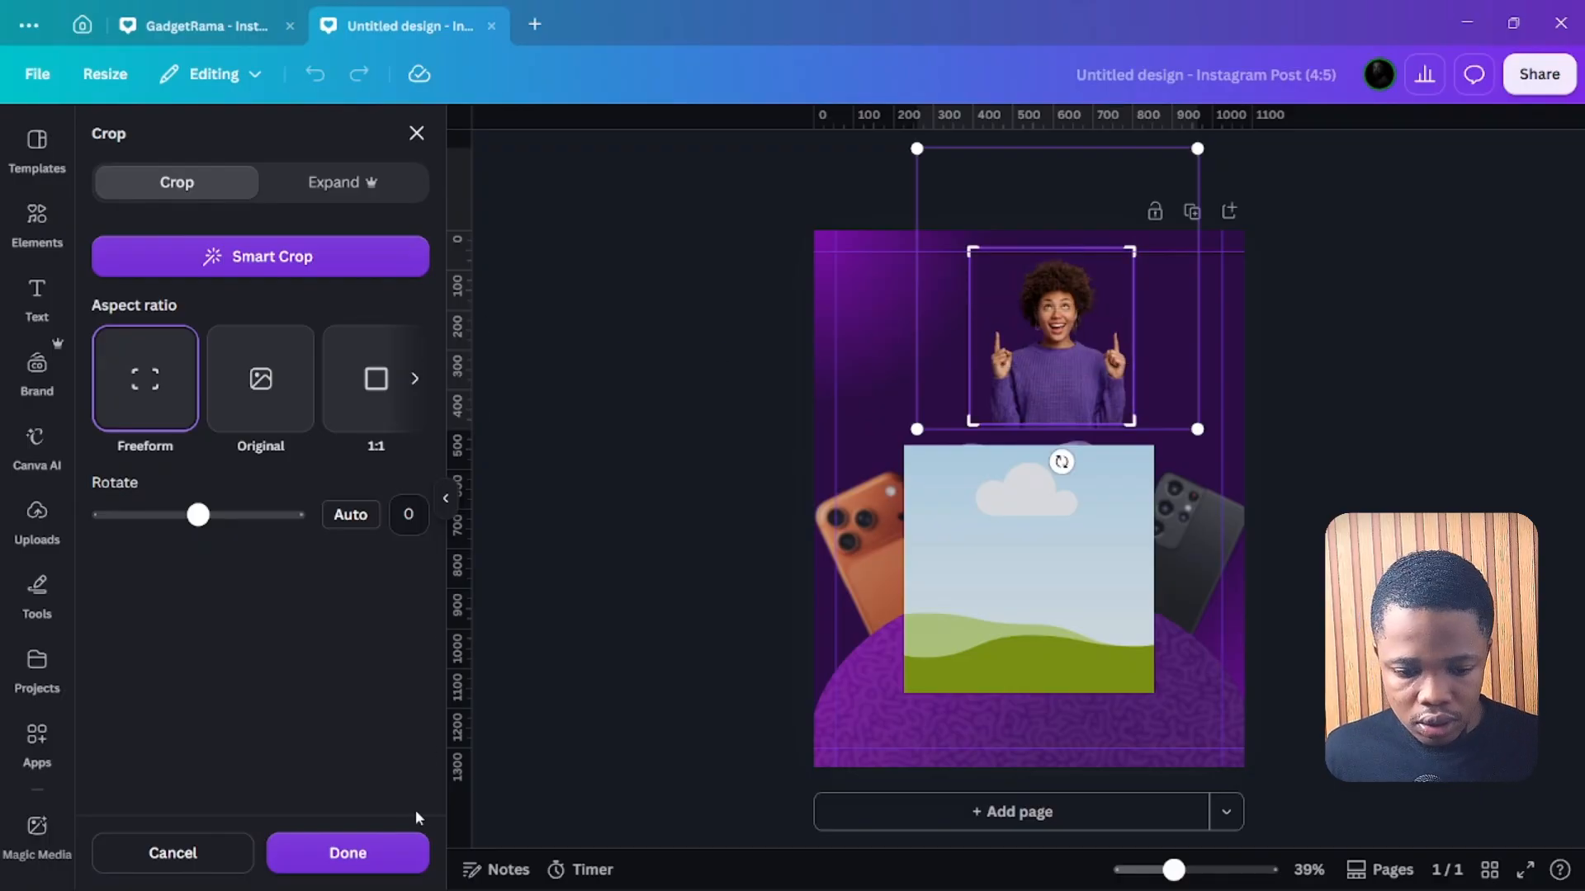
click(403, 857)
Fill the square frame with the cropped image of the woman, enlarge it and centre it over the atom and dome.
drag(1054, 345, 1027, 572)
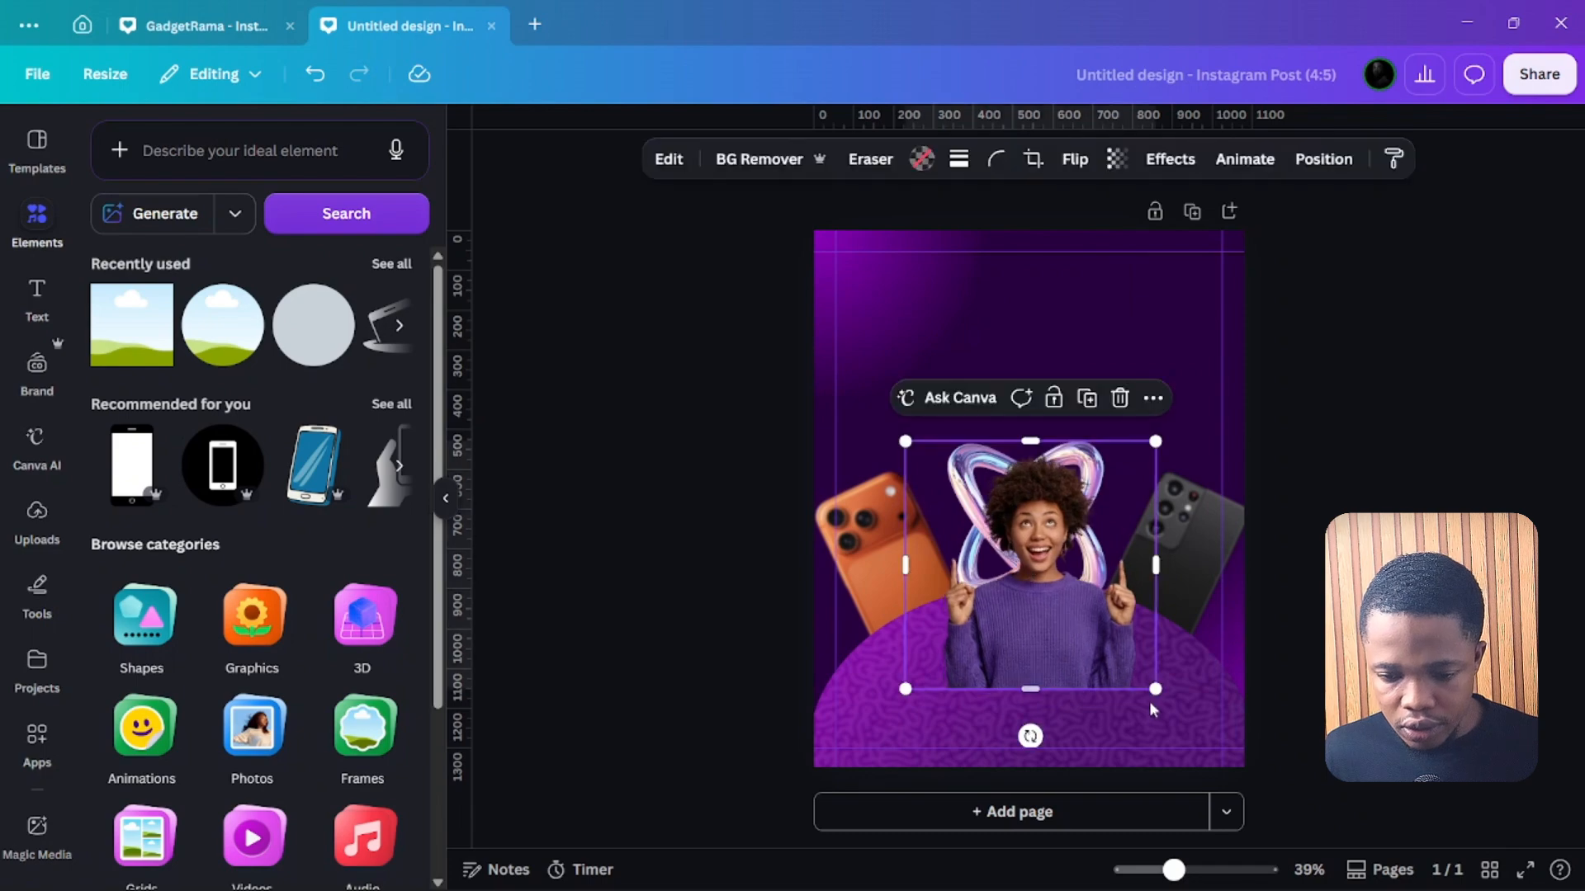
drag(1158, 687, 1203, 732)
drag(1070, 635, 1056, 620)
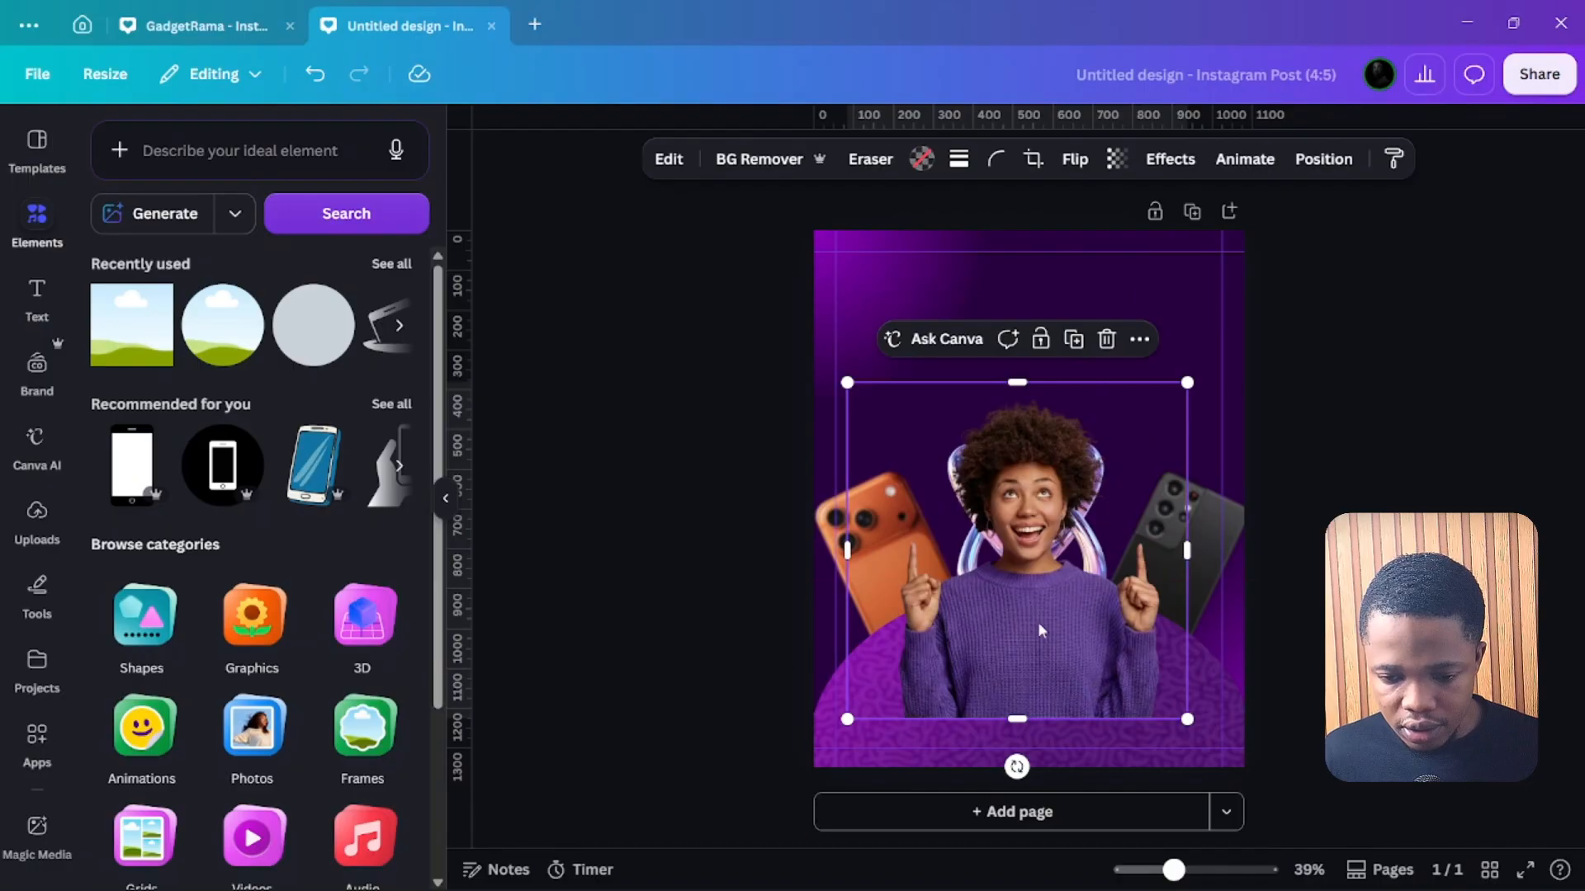
key(Escape)
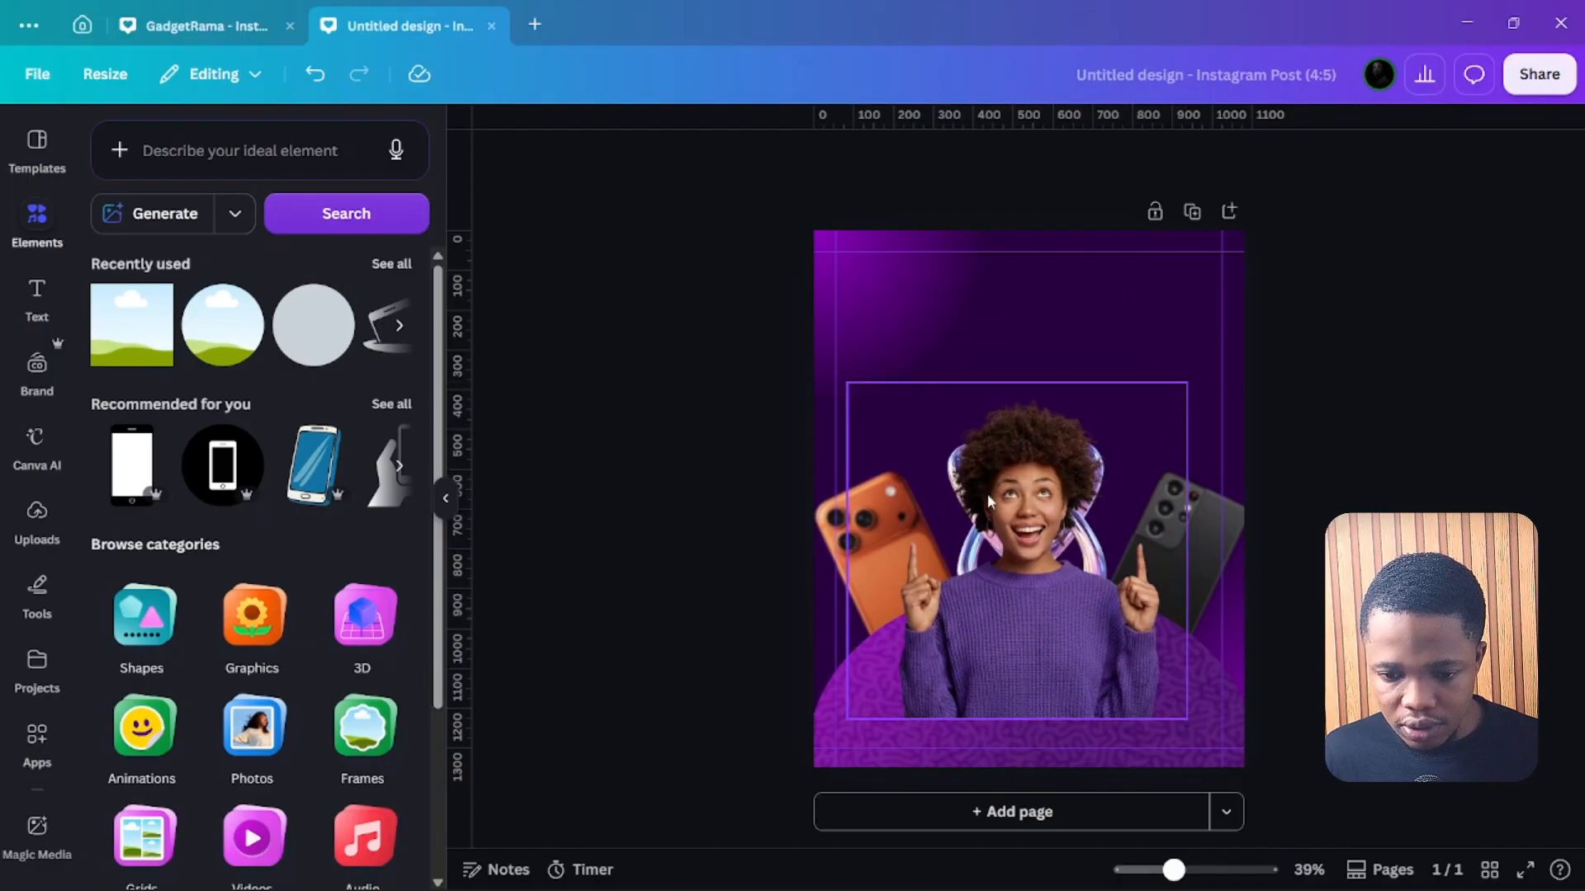
drag(1057, 462, 1056, 457)
click(706, 477)
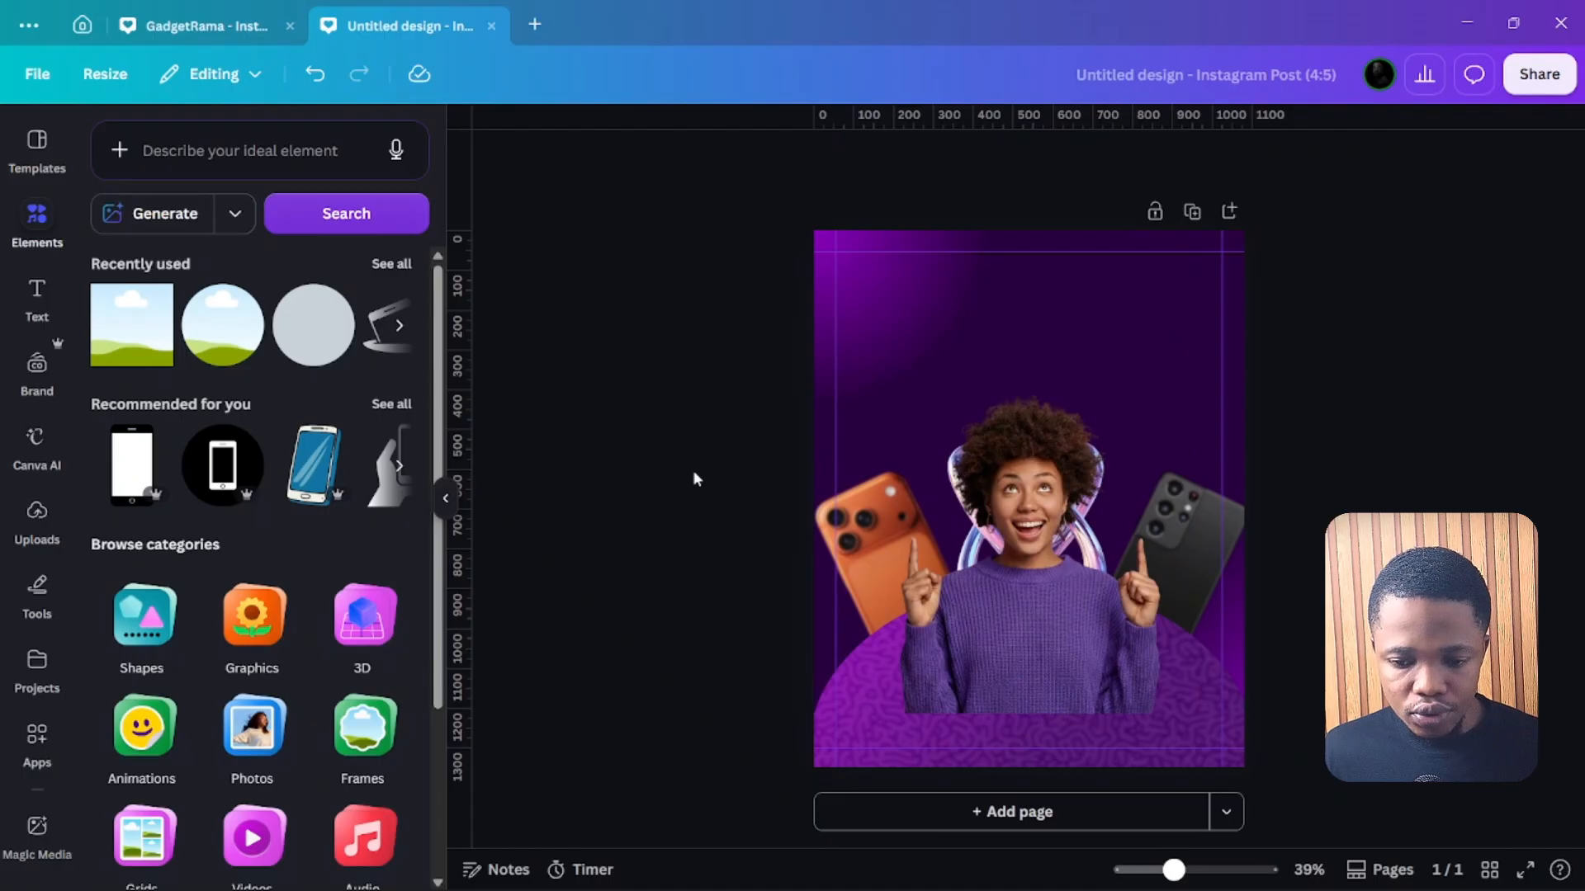
Shift the woman, atom and both phones slightly lower together, and adjust the woman's position in front of the atom.
drag(1023, 625, 1018, 623)
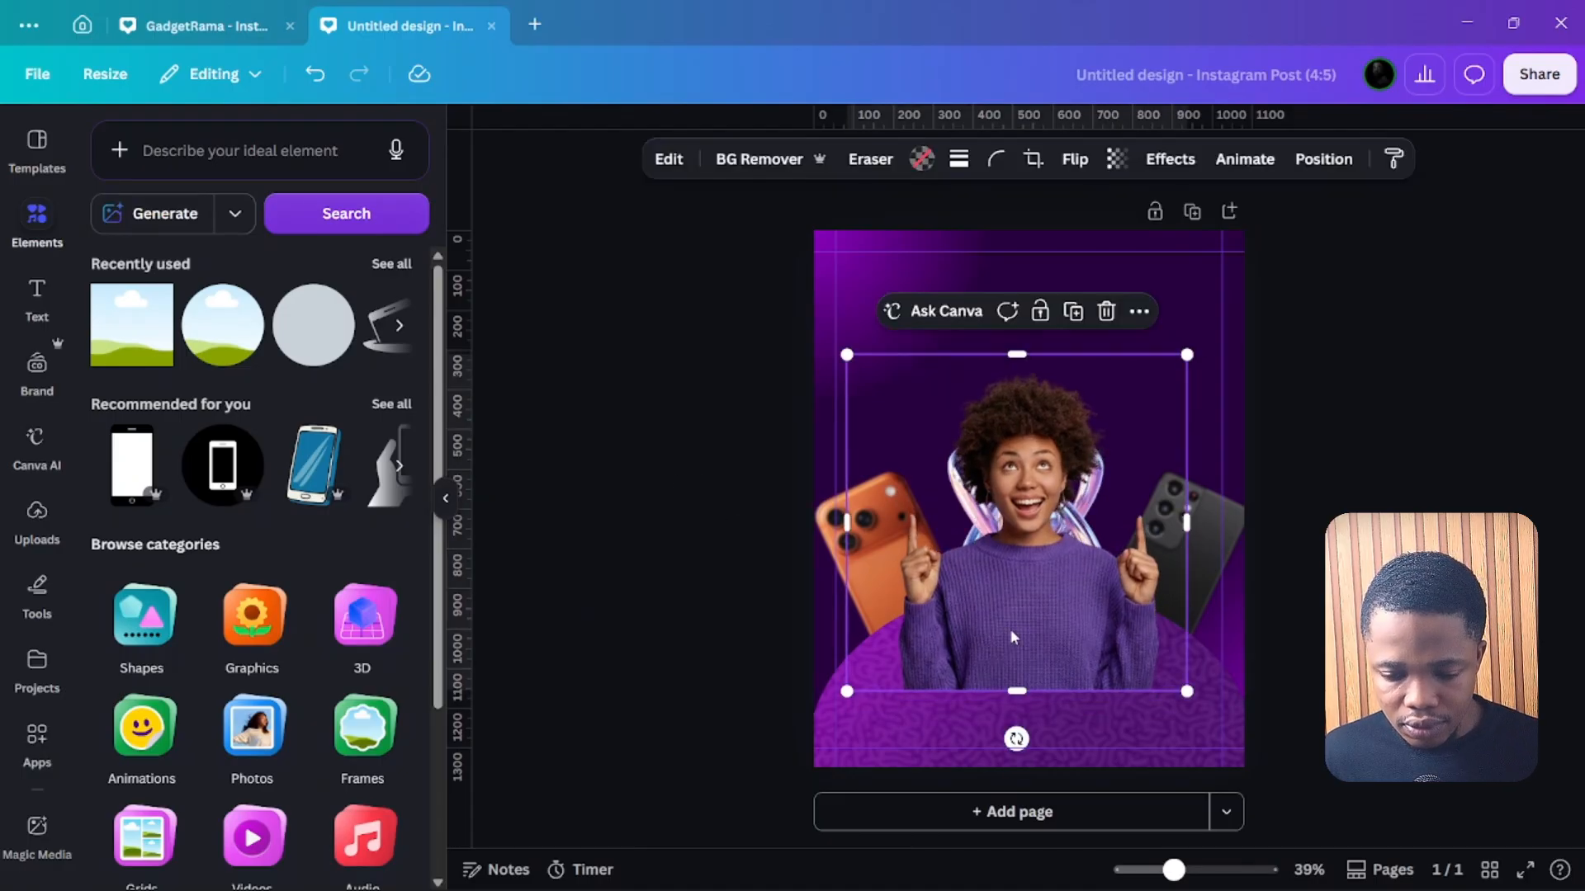
click(716, 568)
drag(708, 429, 1233, 564)
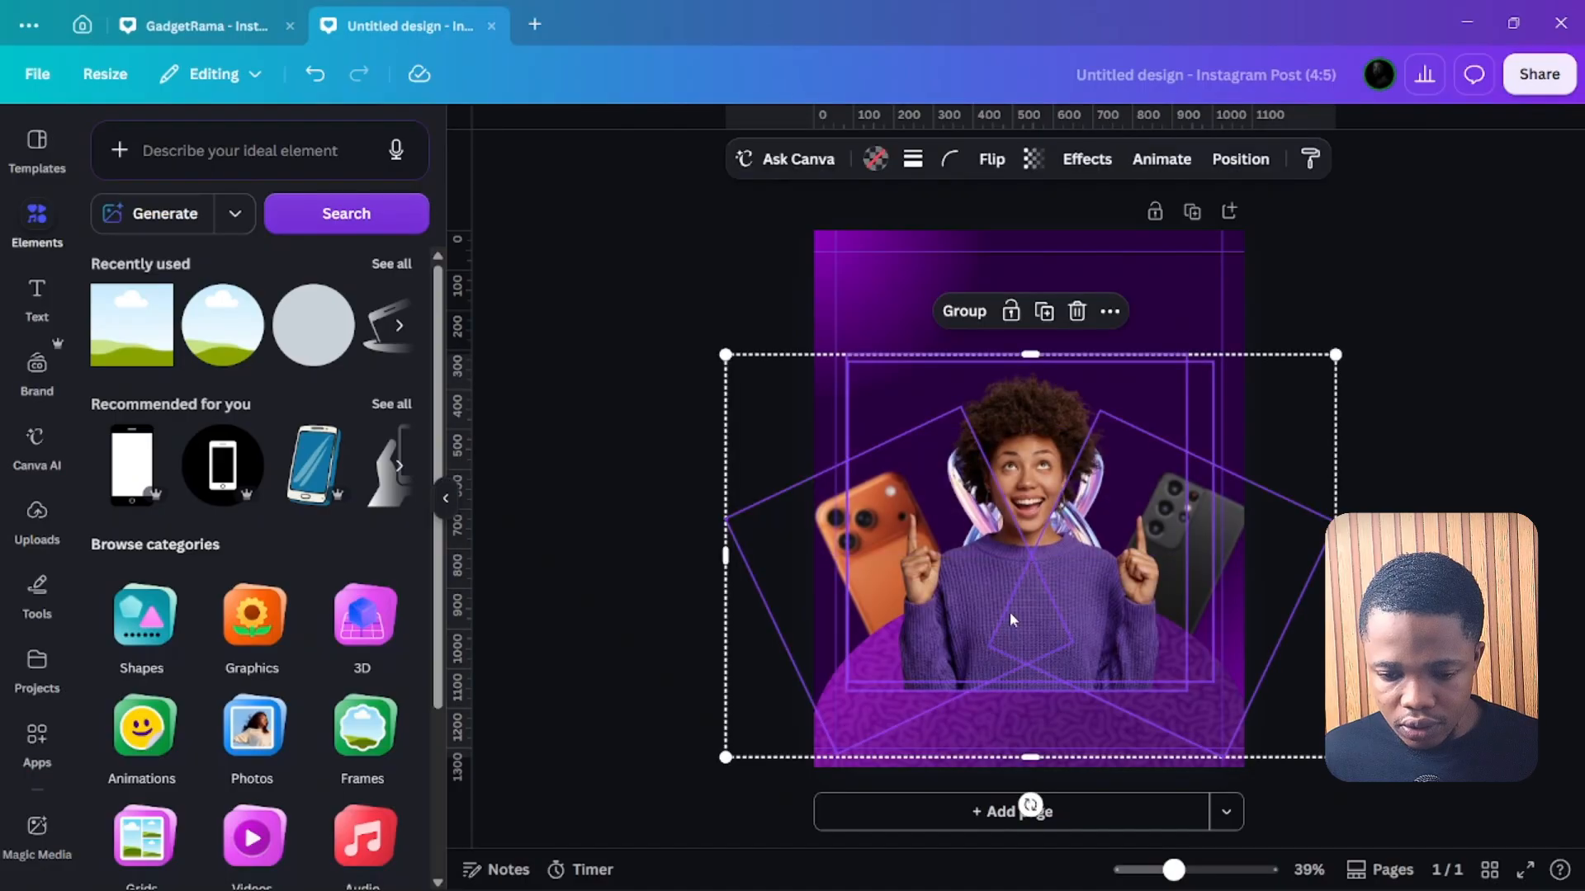
drag(1037, 549, 1039, 564)
click(561, 408)
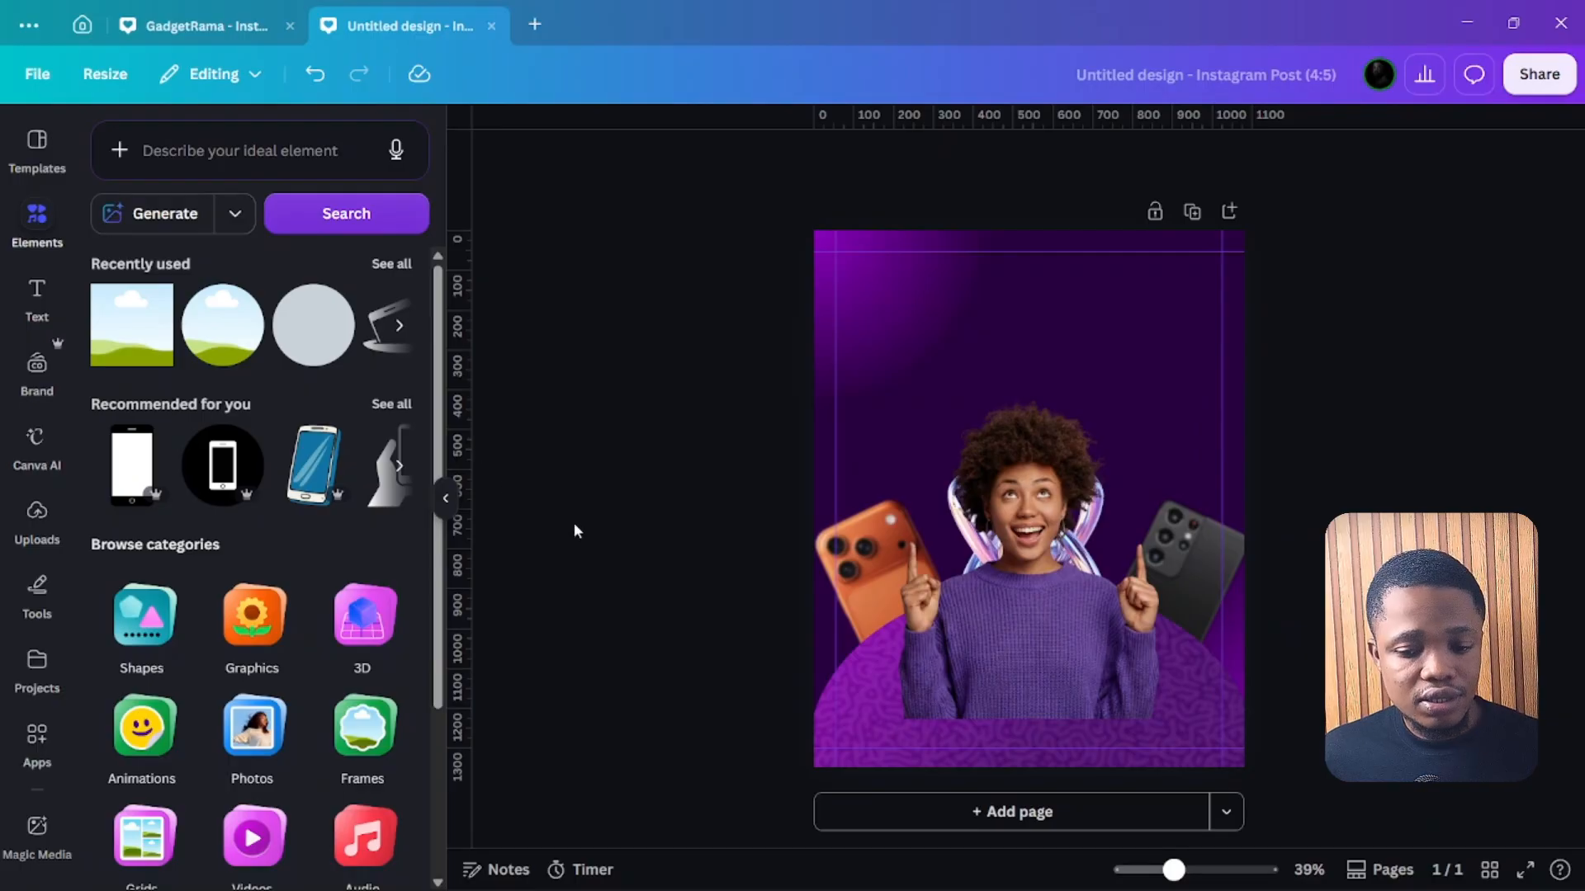
click(1057, 506)
drag(1055, 503, 1048, 494)
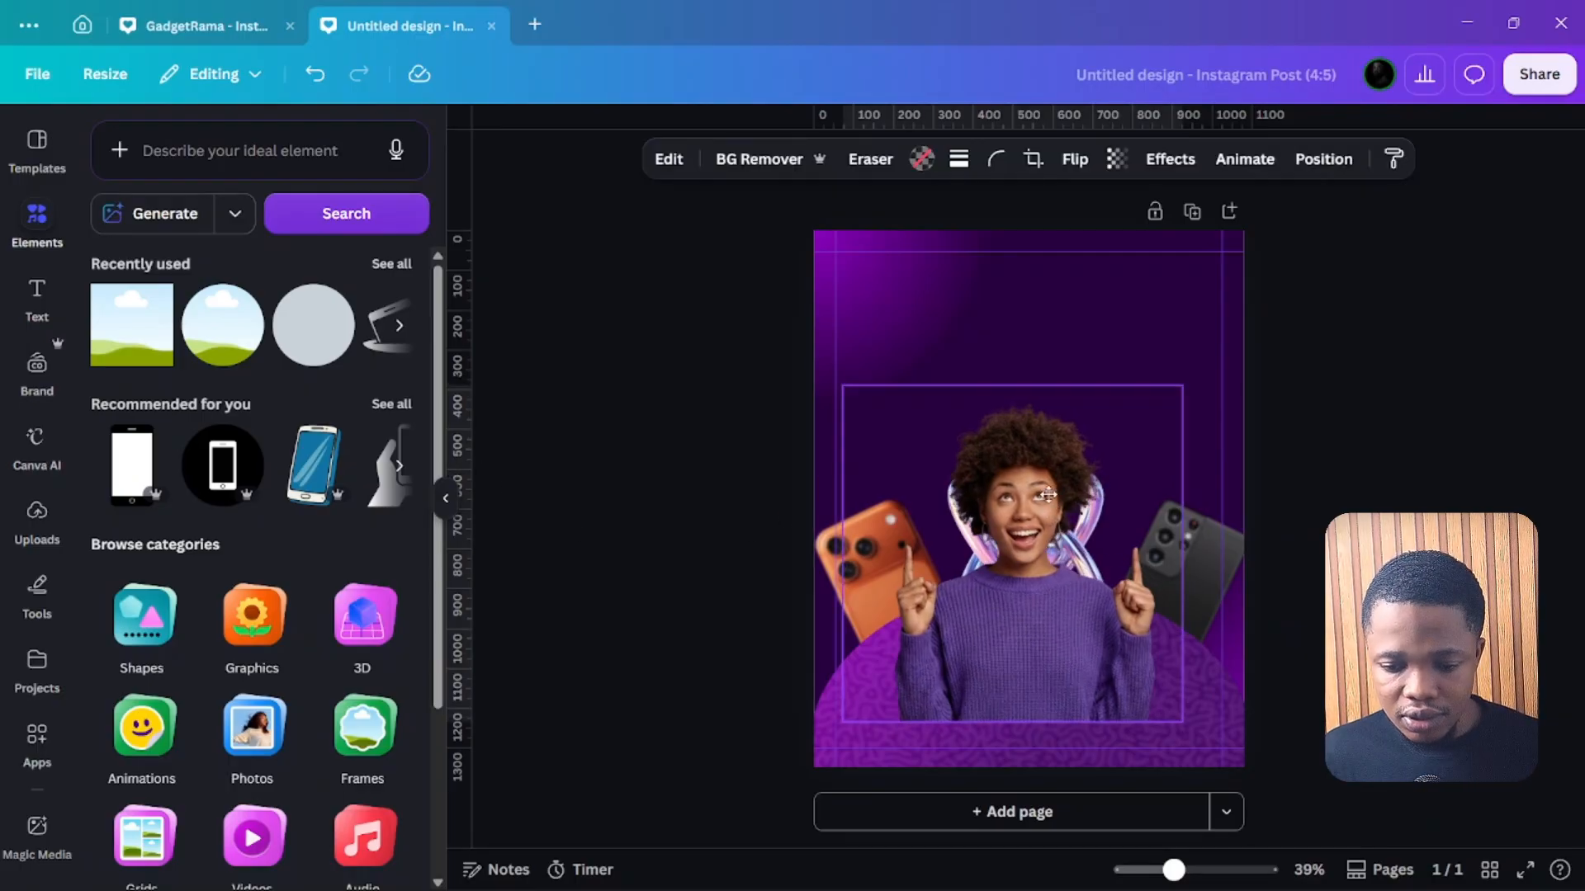
click(667, 431)
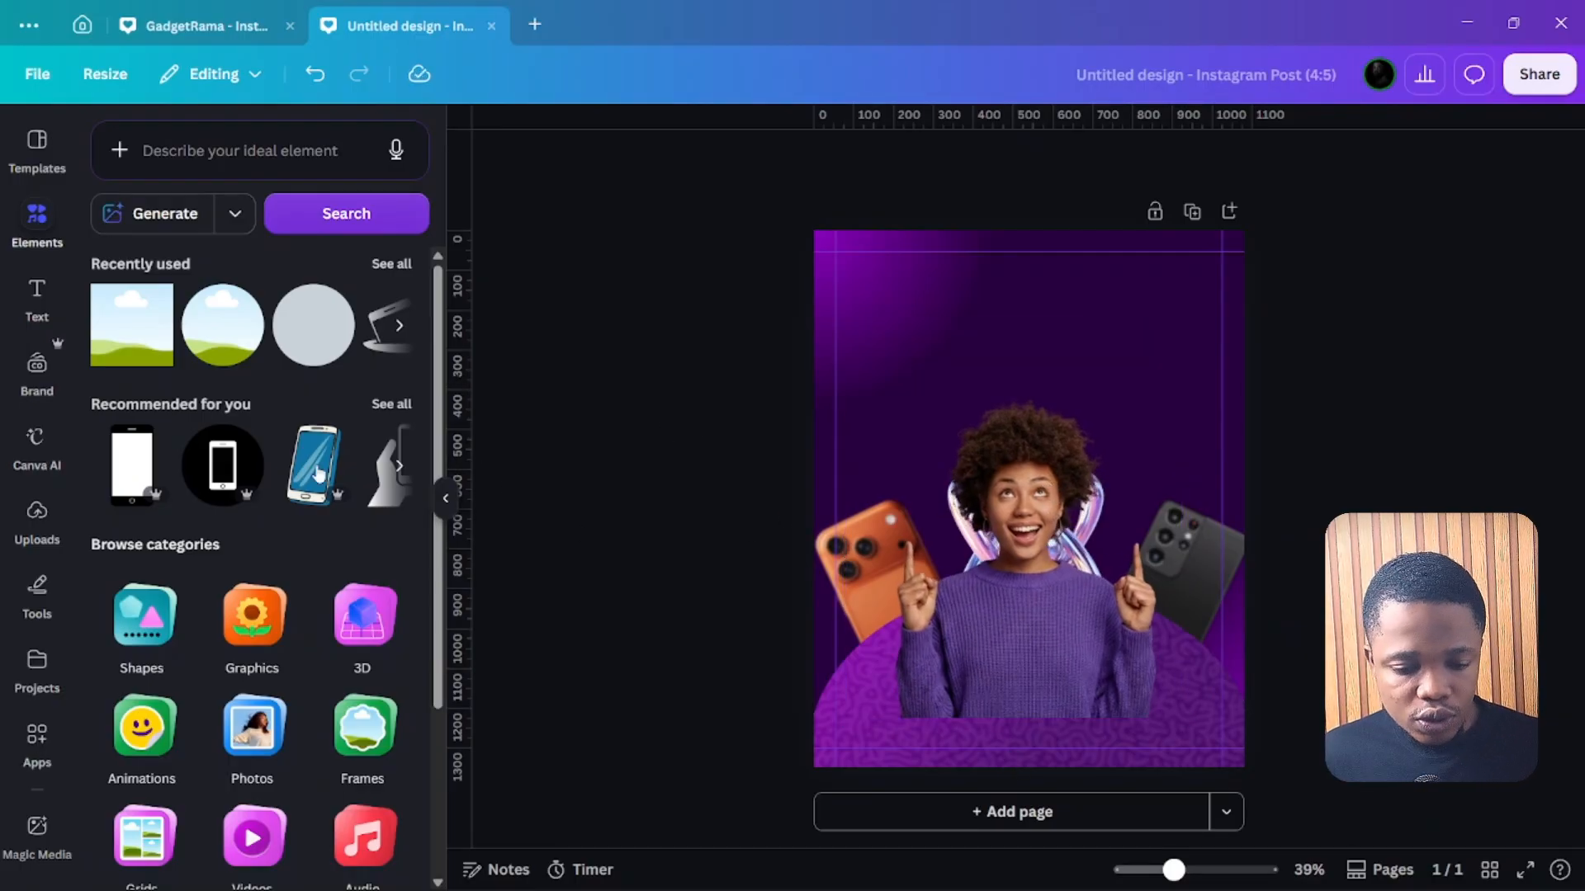
Add a recently used square shape to the page.
click(52, 528)
scroll(206, 379, down, 1)
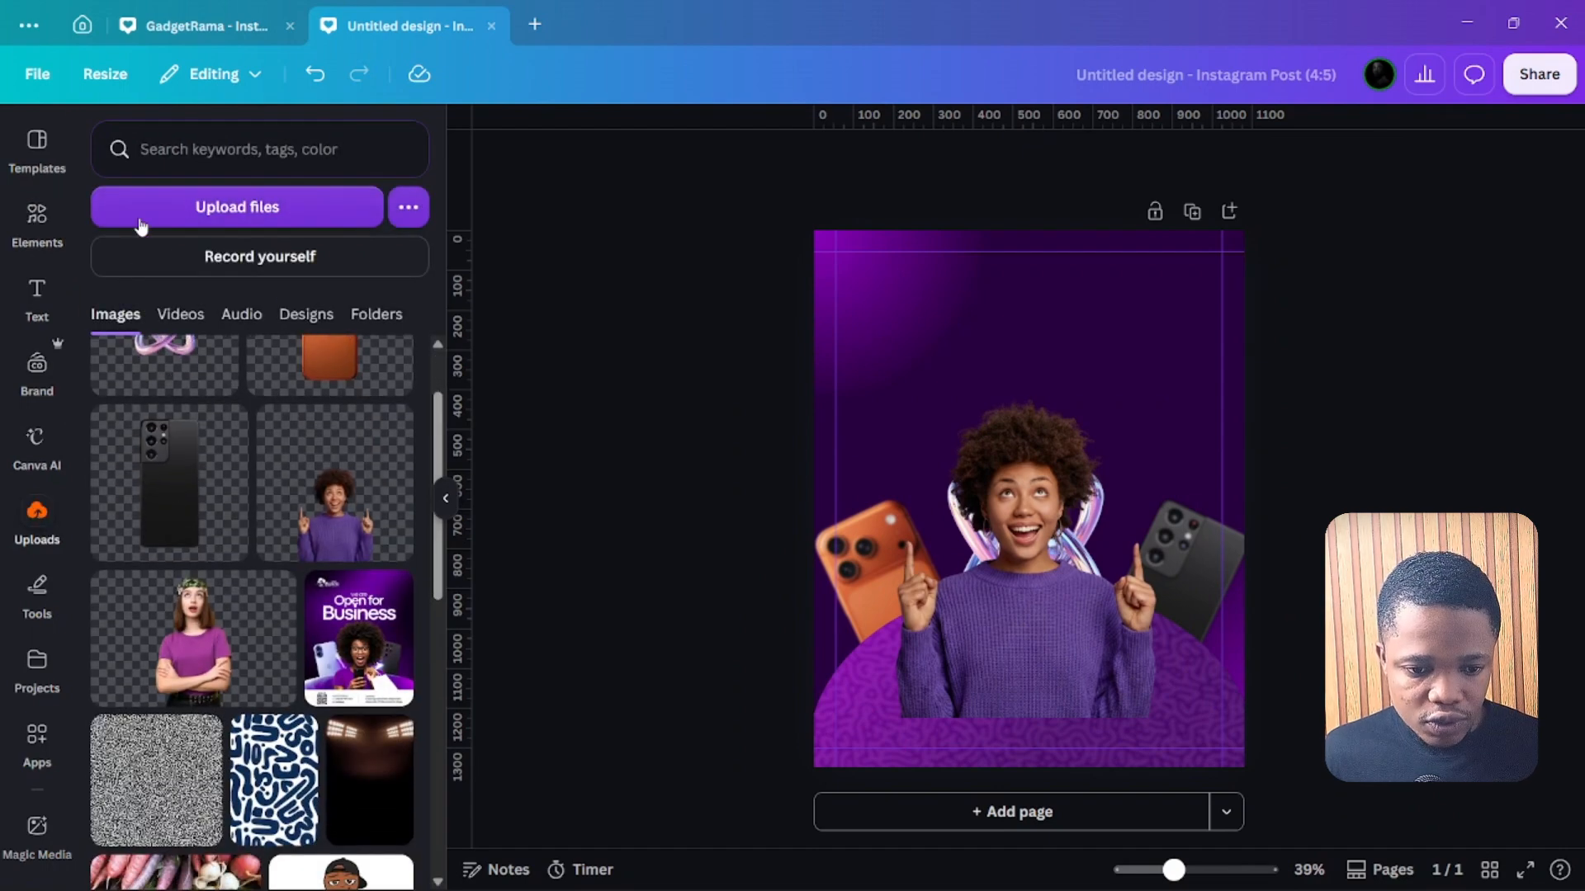
click(38, 221)
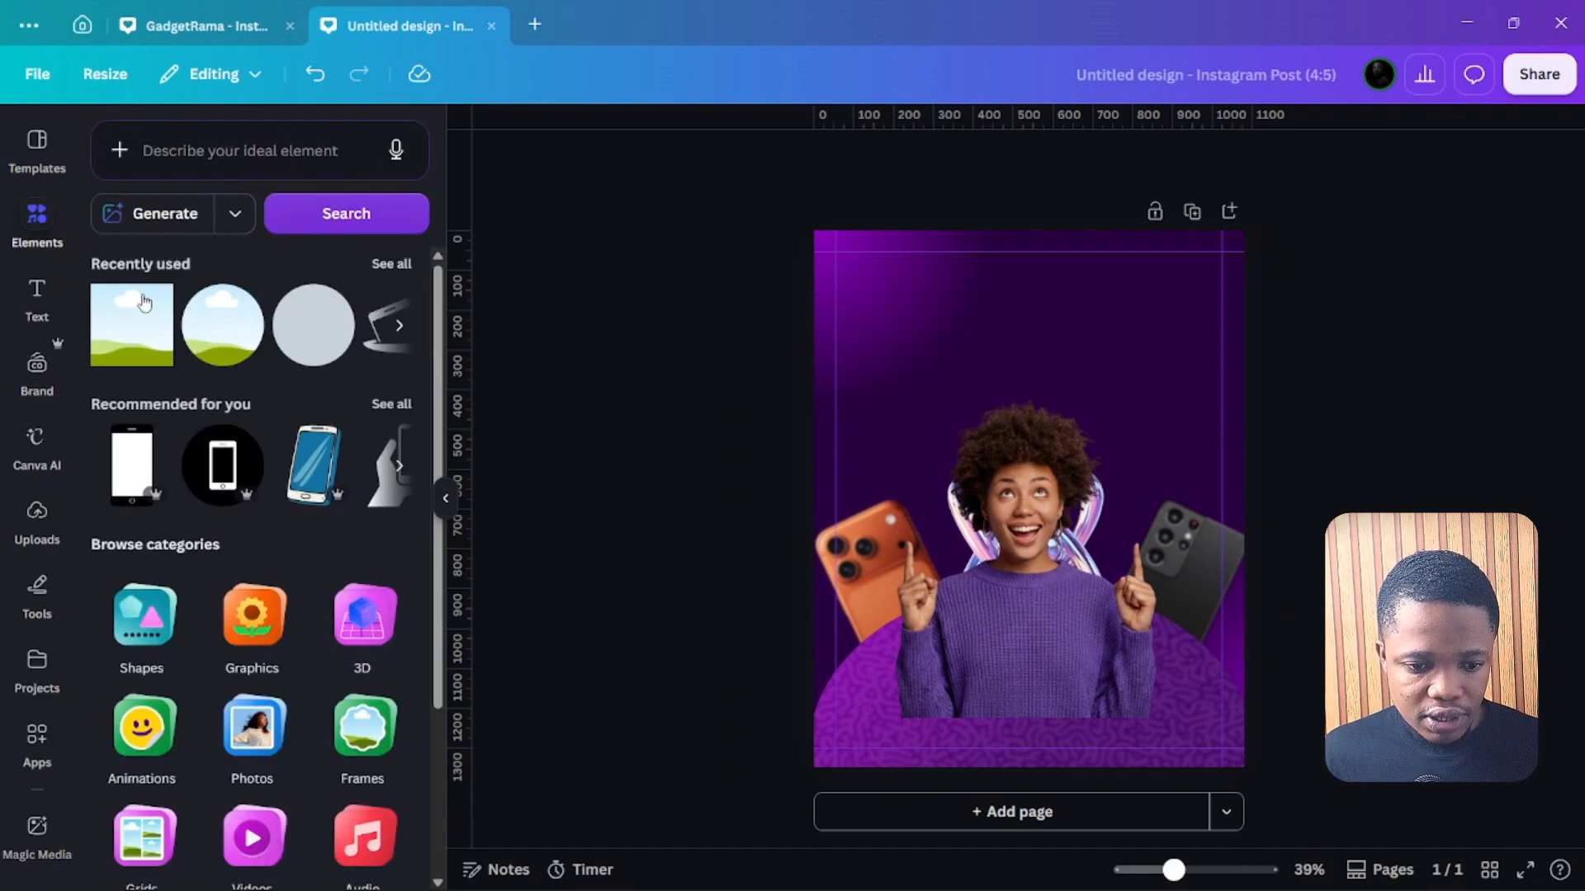
scroll(220, 390, down, 1)
scroll(221, 391, up, 1)
scroll(220, 390, down, 3)
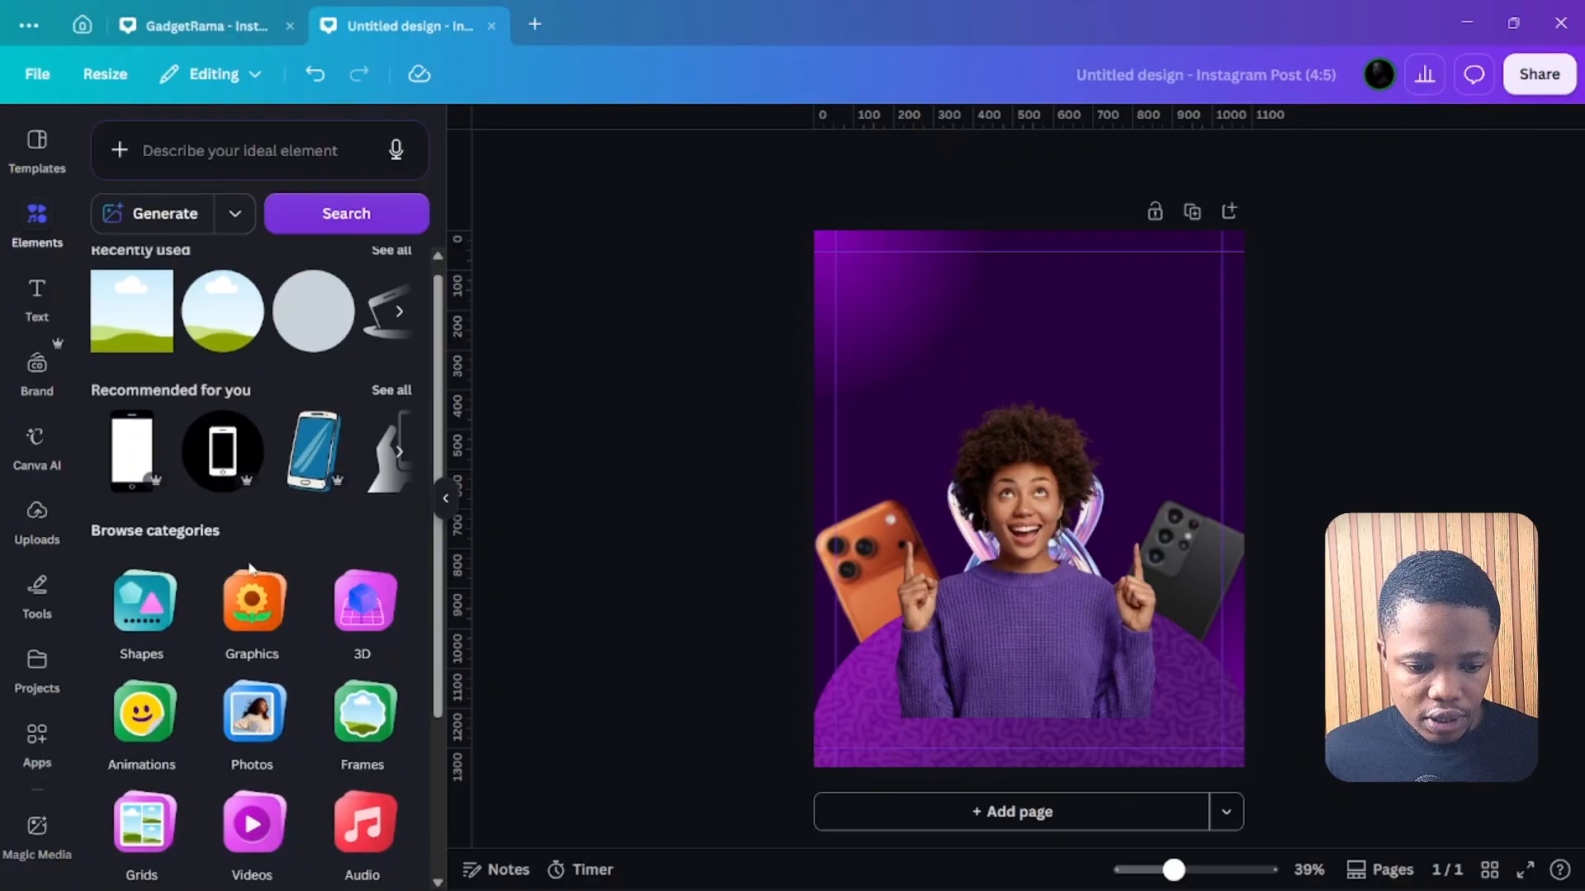
click(141, 428)
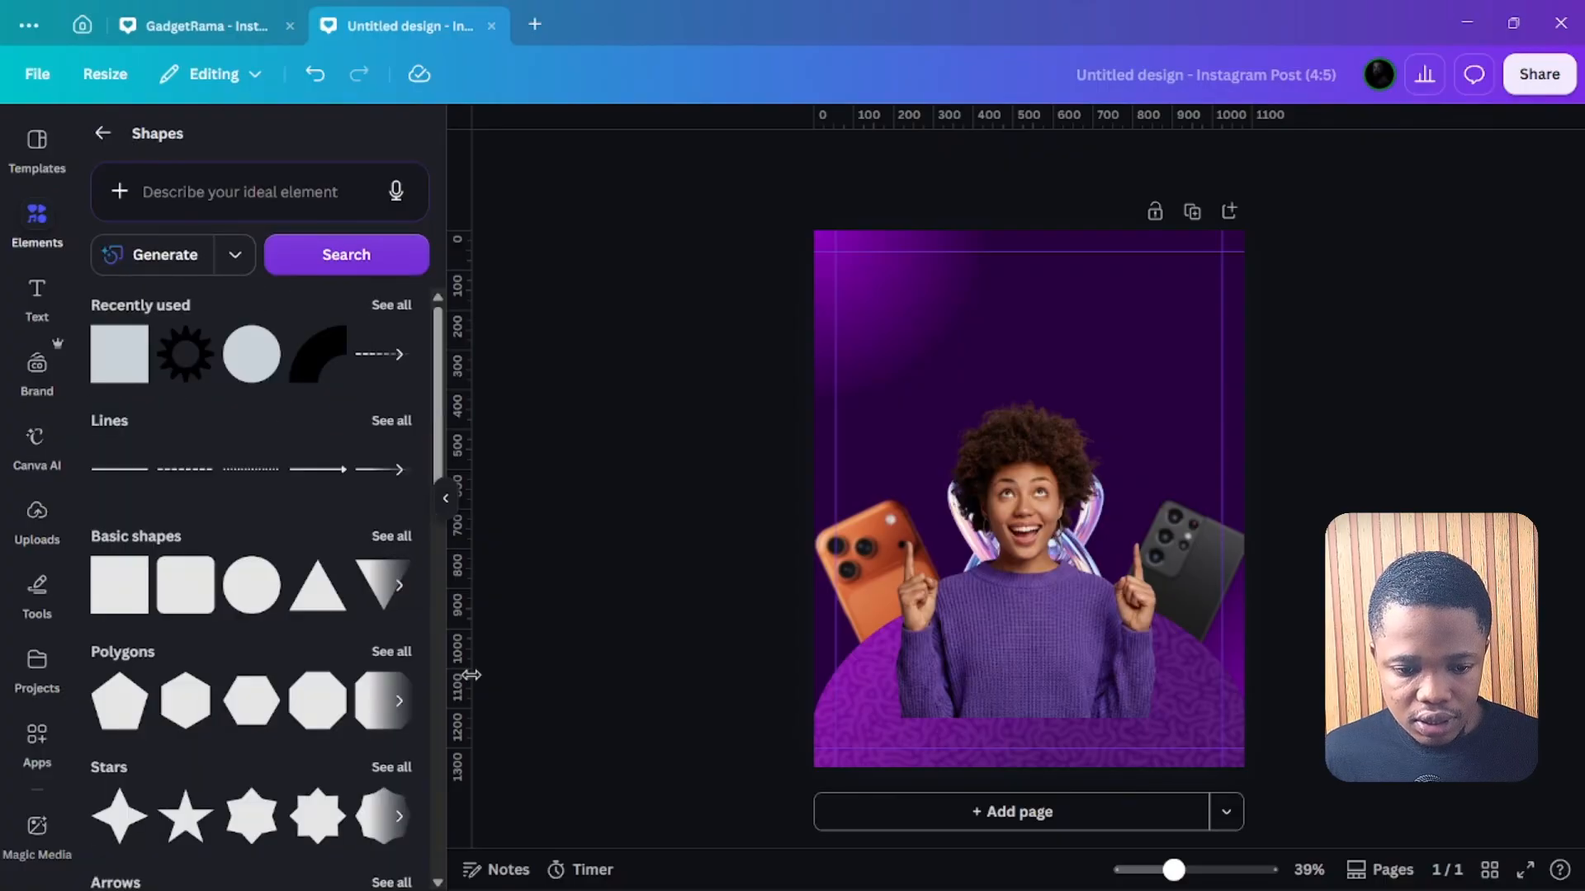
click(124, 377)
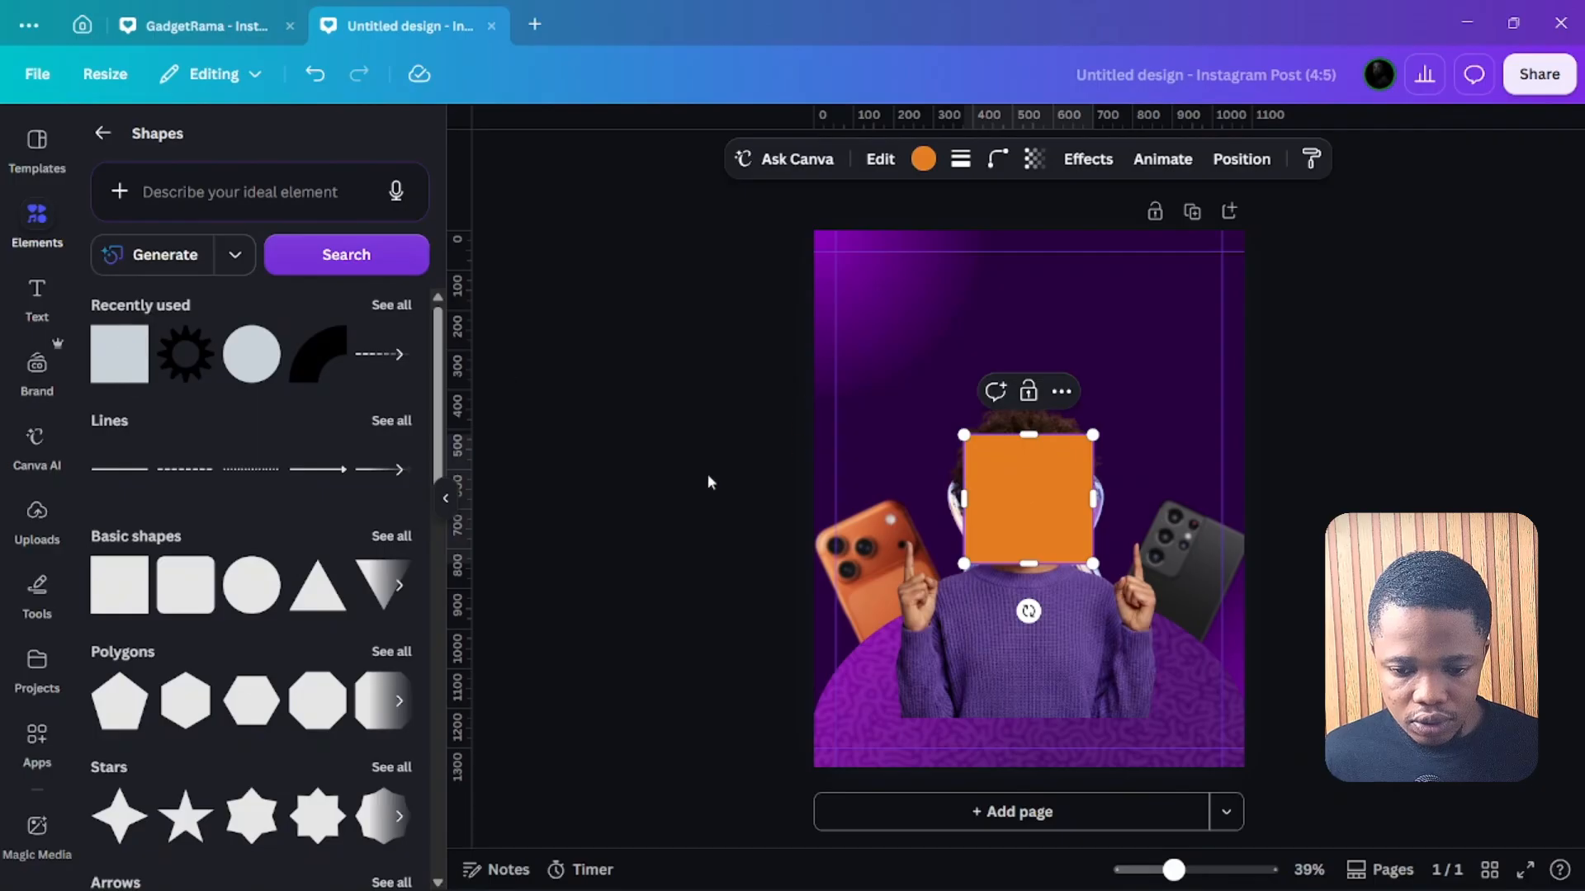
Stretch the square into a full-width band covering the woman's lower edge and extending past the page's bottom.
drag(1018, 492, 1222, 685)
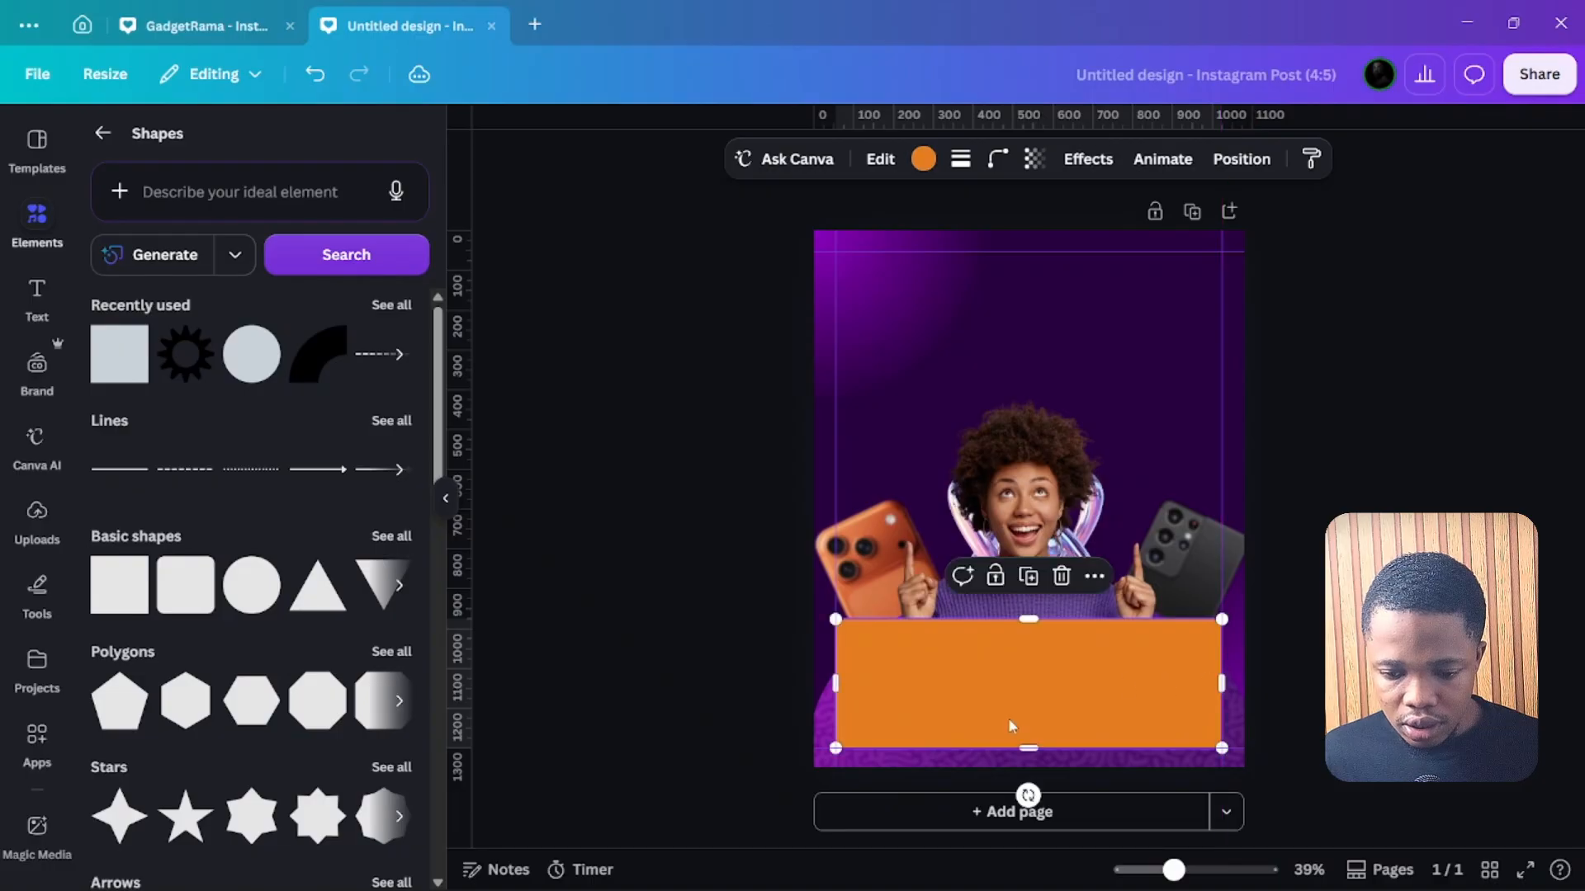
drag(1024, 747, 1025, 840)
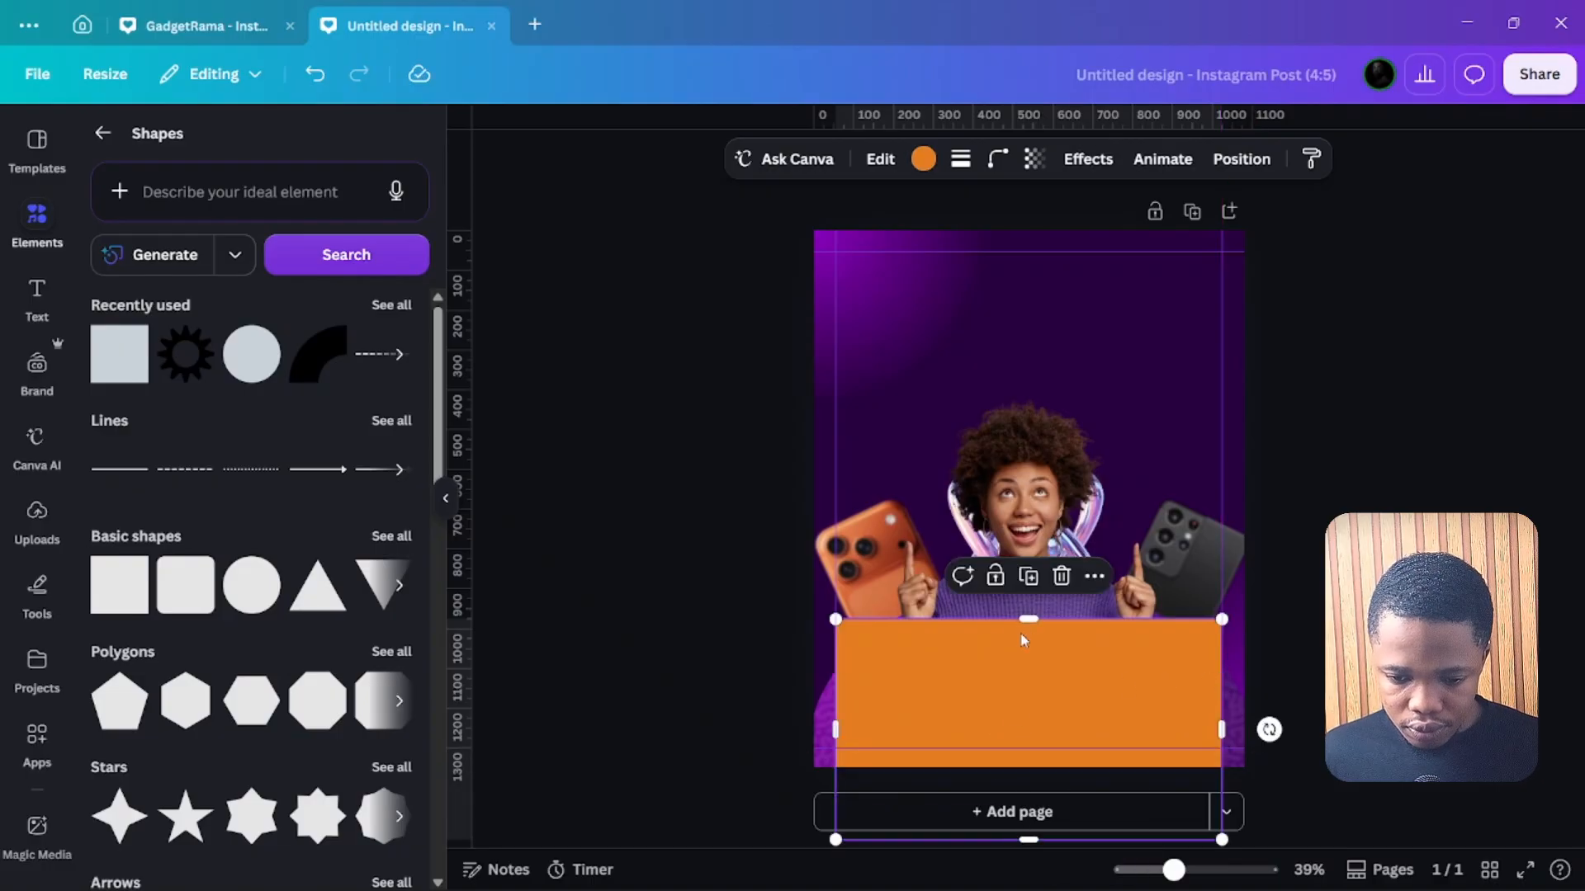
drag(1030, 622, 1030, 661)
mouse_move(1218, 749)
mouse_down()
mouse_move(1258, 742)
mouse_move(1227, 770)
mouse_up()
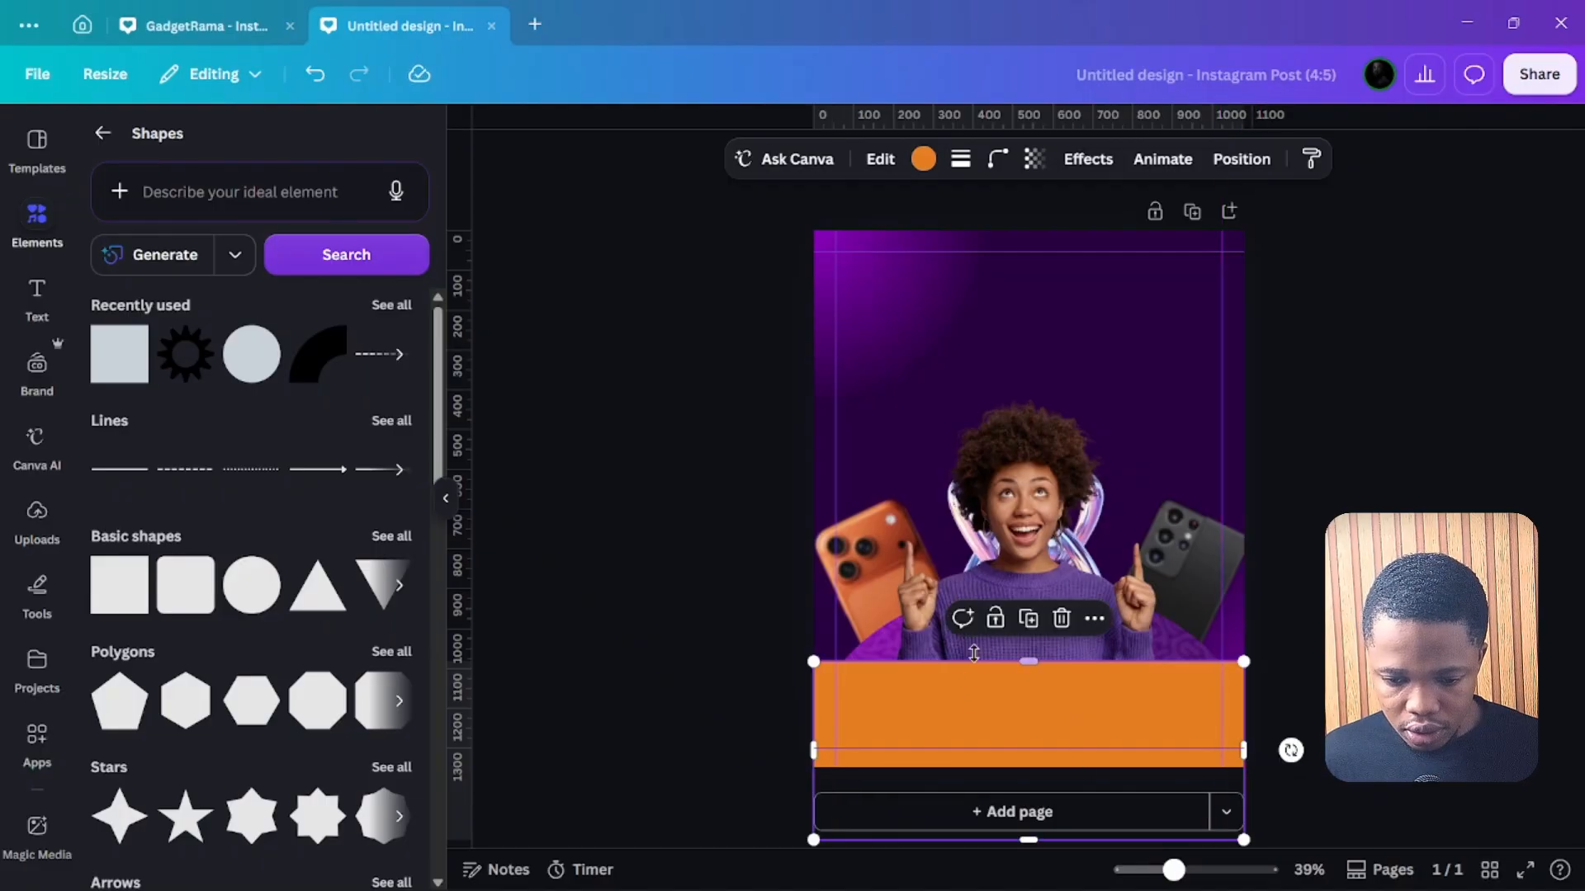
Round the corners of the orange band and move it slightly lower.
click(998, 158)
drag(899, 250, 1028, 257)
click(845, 571)
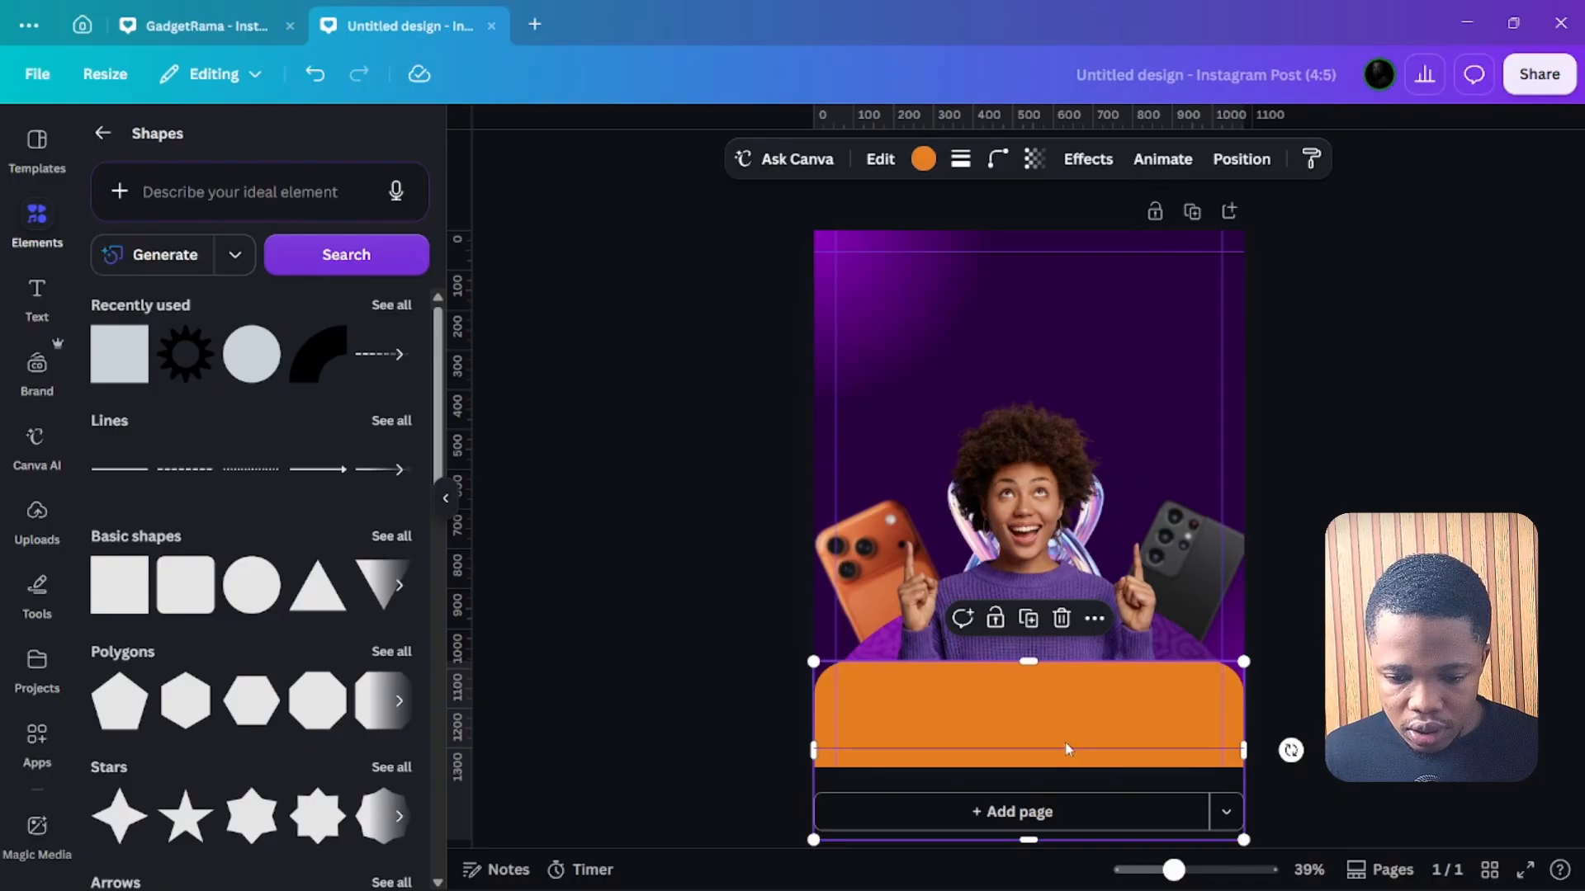
drag(1066, 748, 1068, 728)
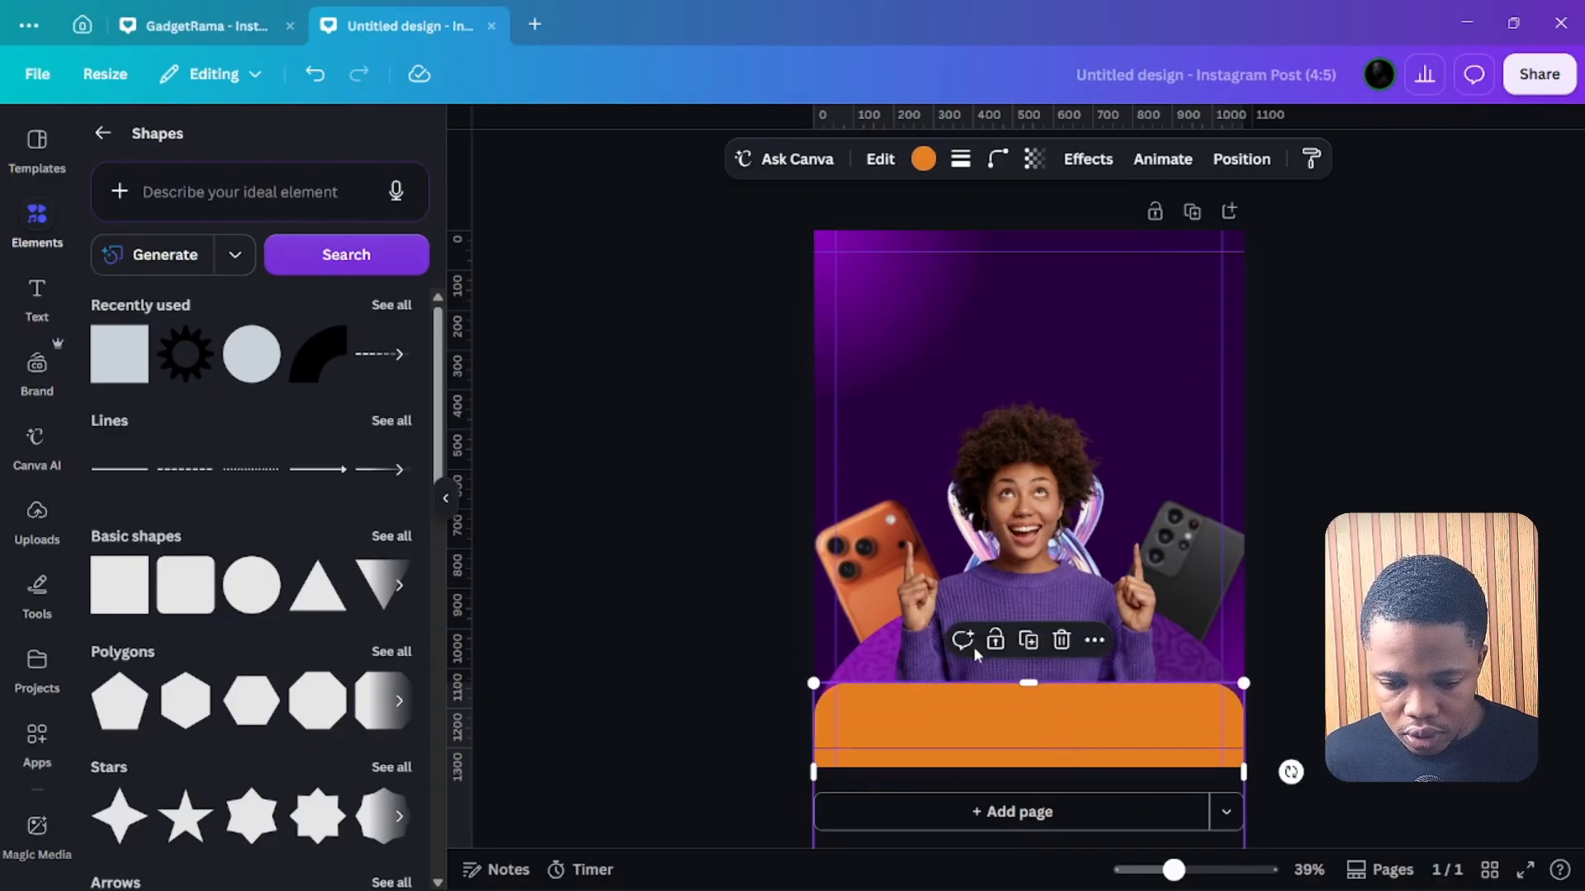
Change the rounded band's fill colour to white.
click(923, 159)
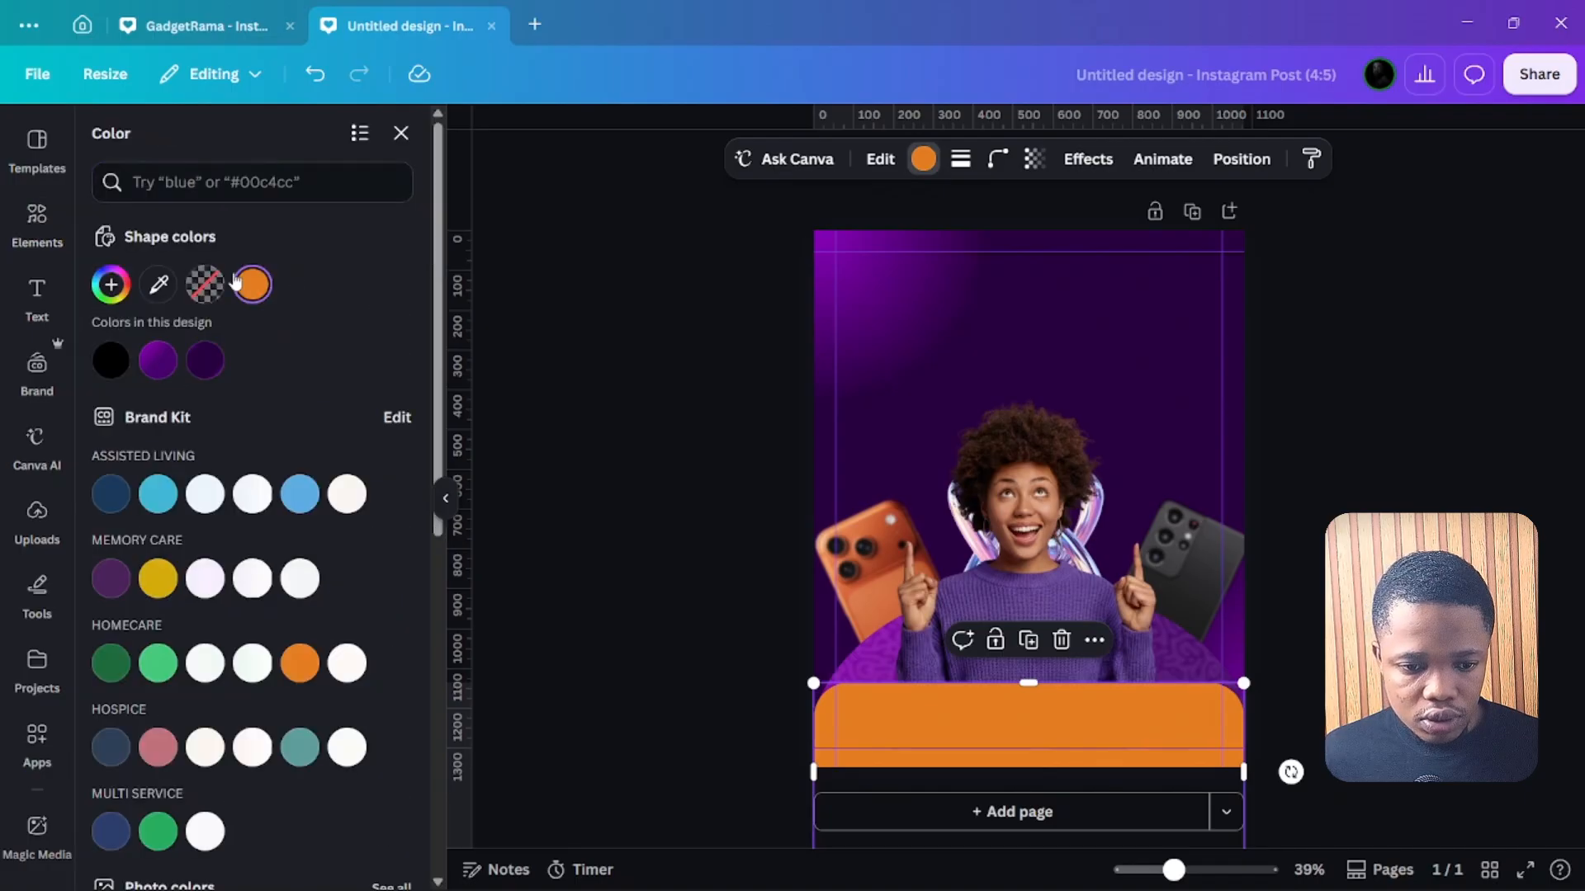
scroll(247, 578, down, 6)
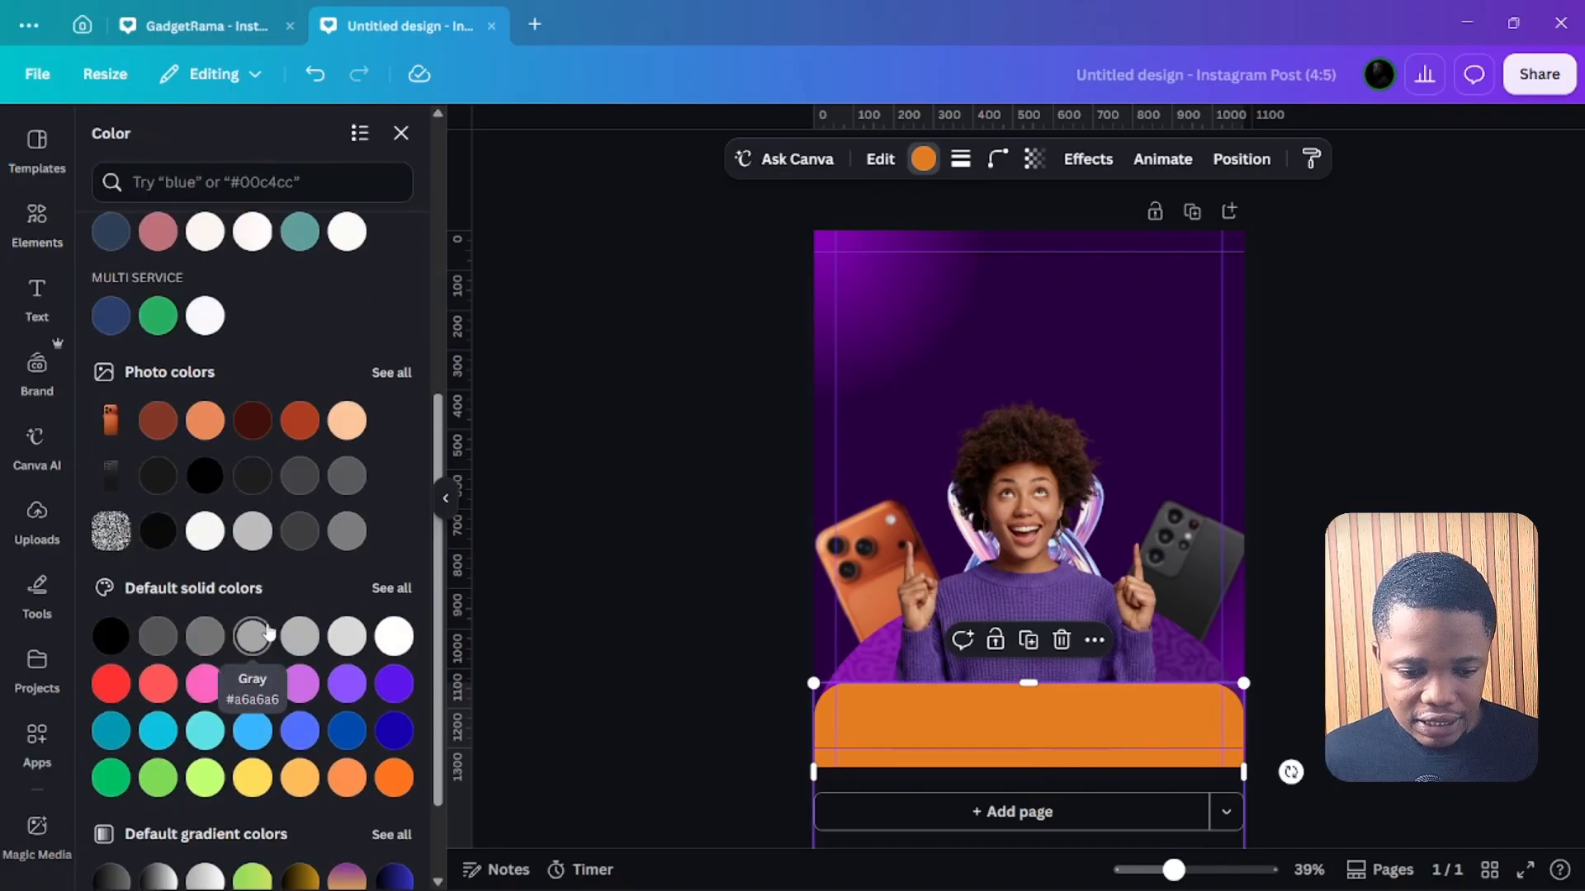
click(397, 638)
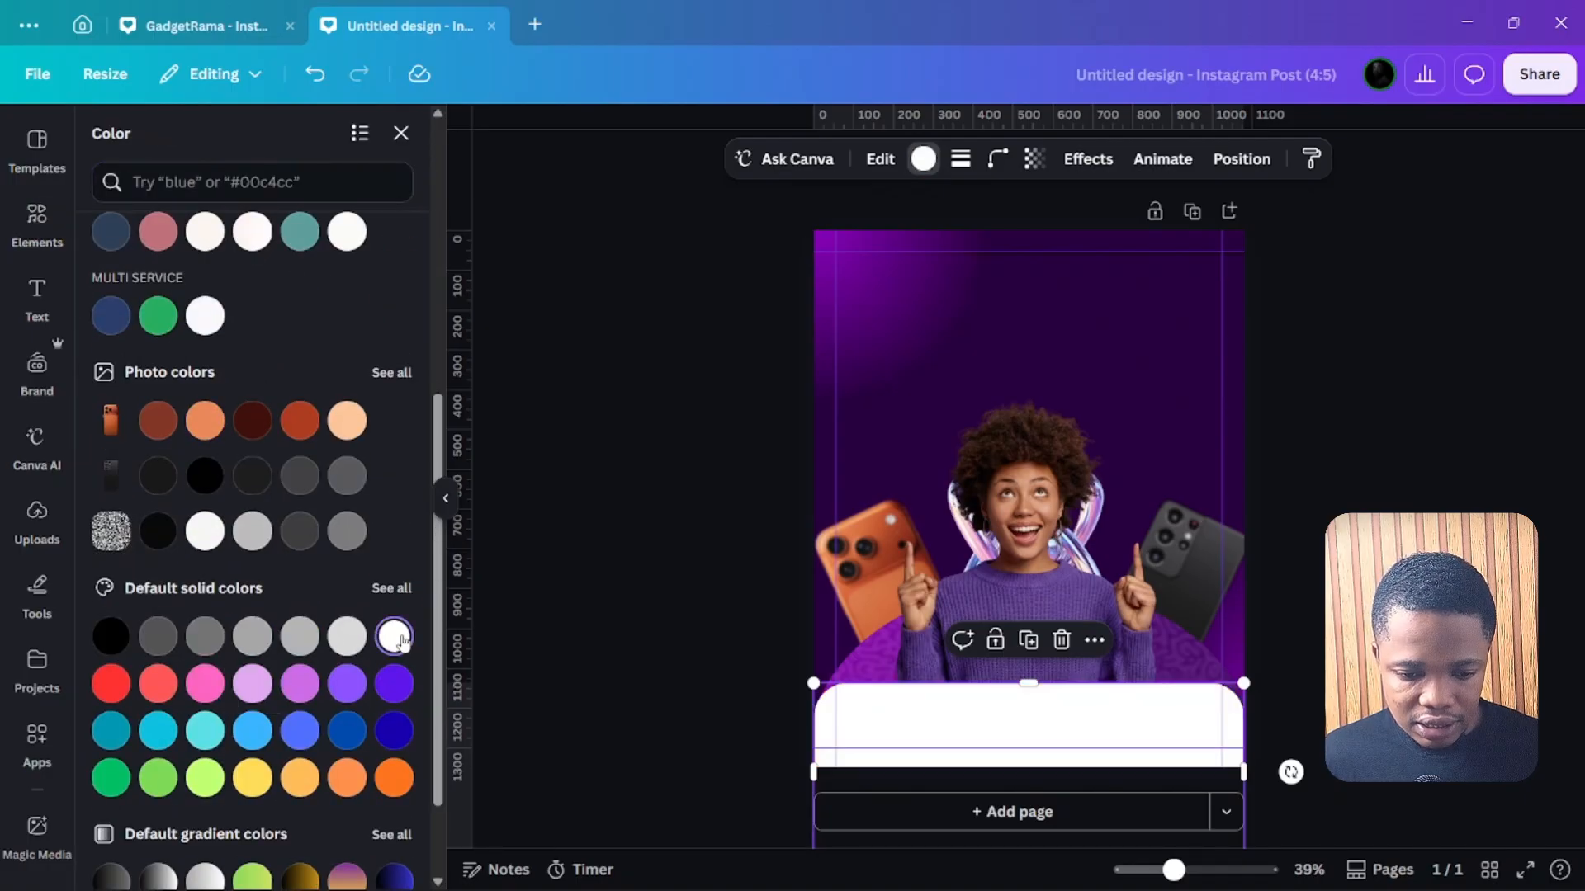
click(765, 665)
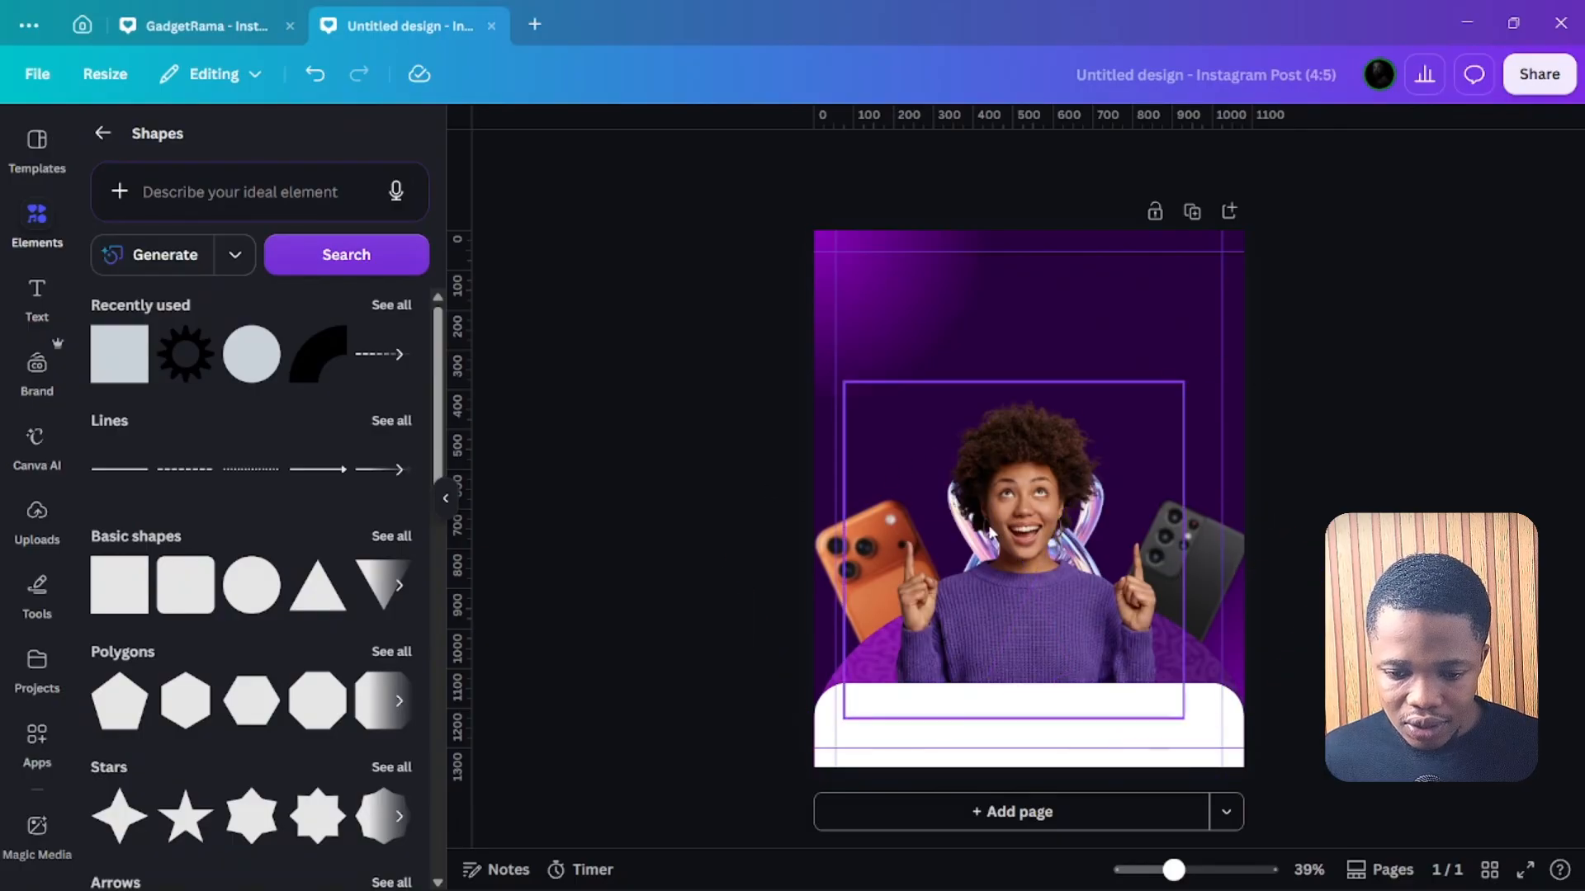
Lower the woman slightly behind the white band and move both phones slightly inward and down.
drag(1025, 533, 1029, 551)
click(802, 572)
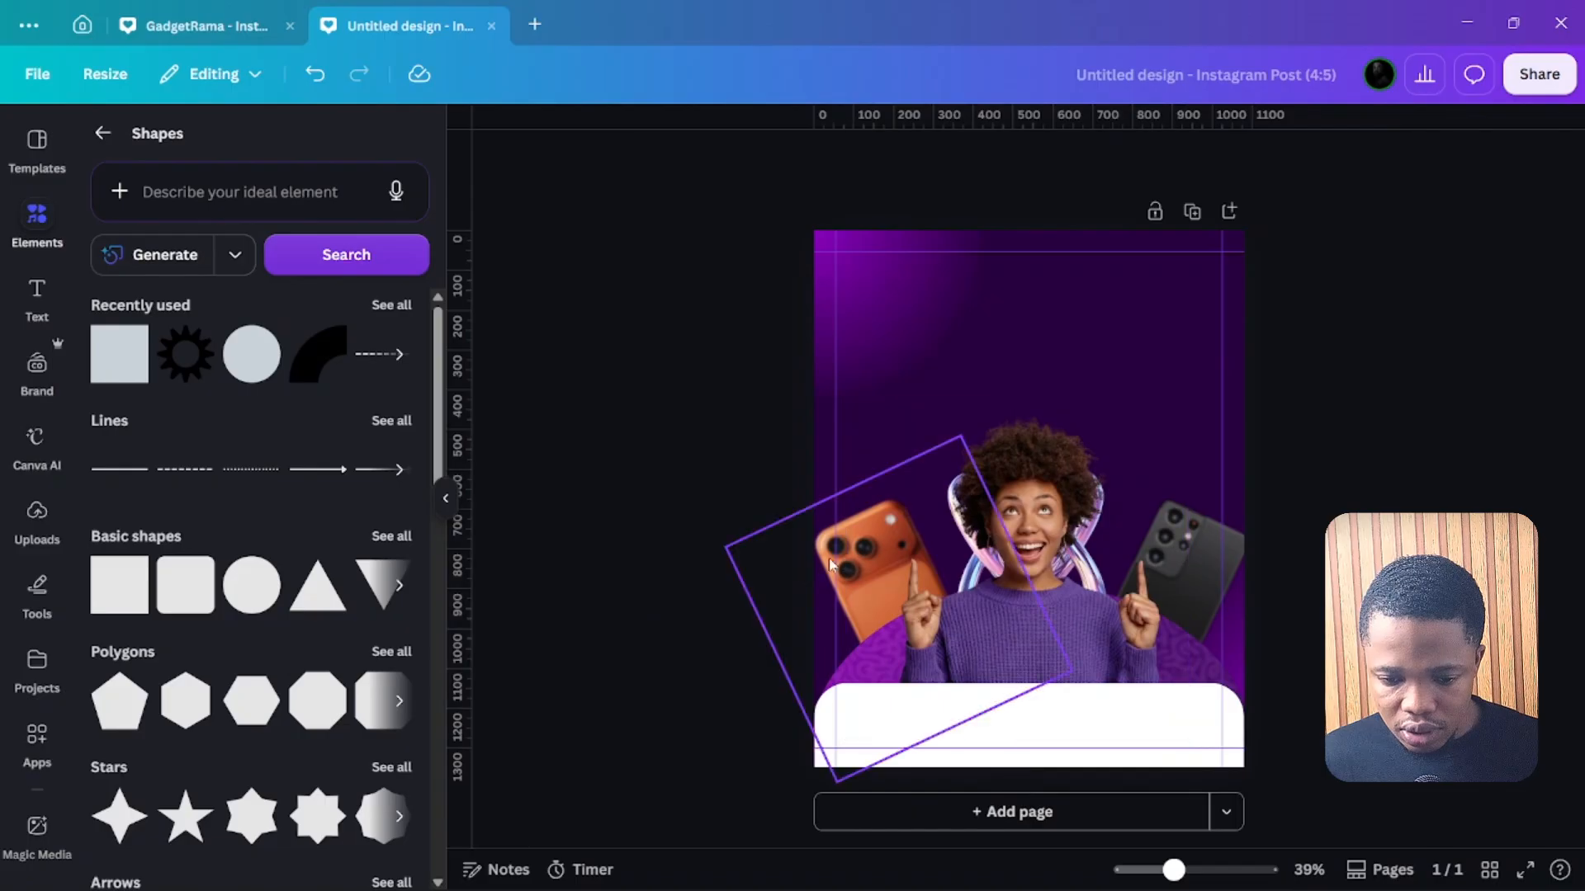
mouse_move(827, 563)
mouse_down()
mouse_move(838, 554)
mouse_move(841, 572)
mouse_up()
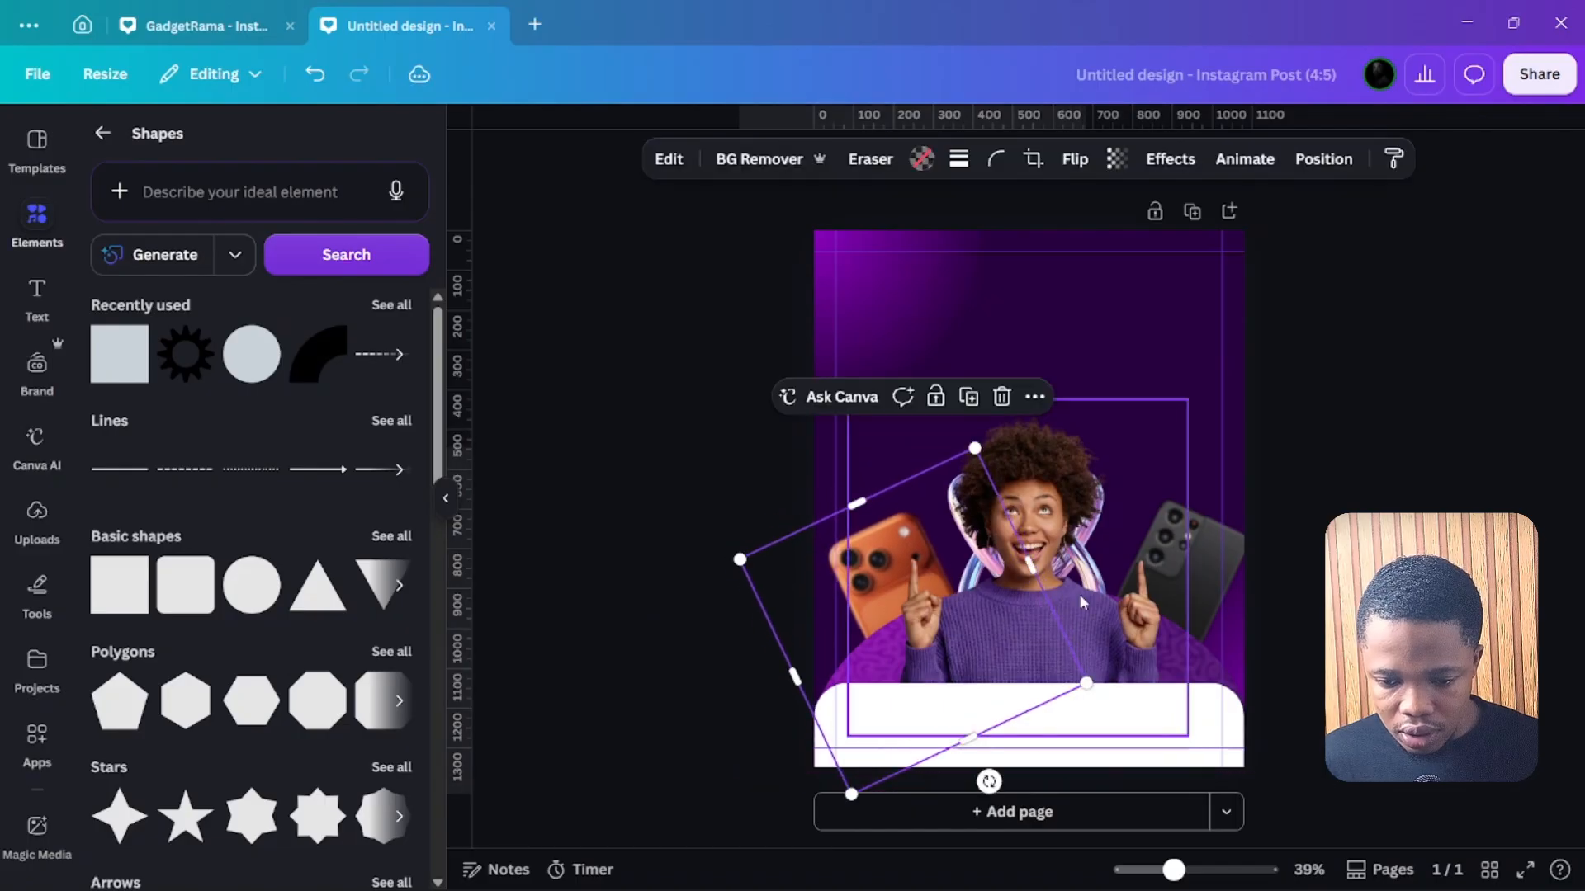
drag(1227, 570, 1221, 578)
click(625, 522)
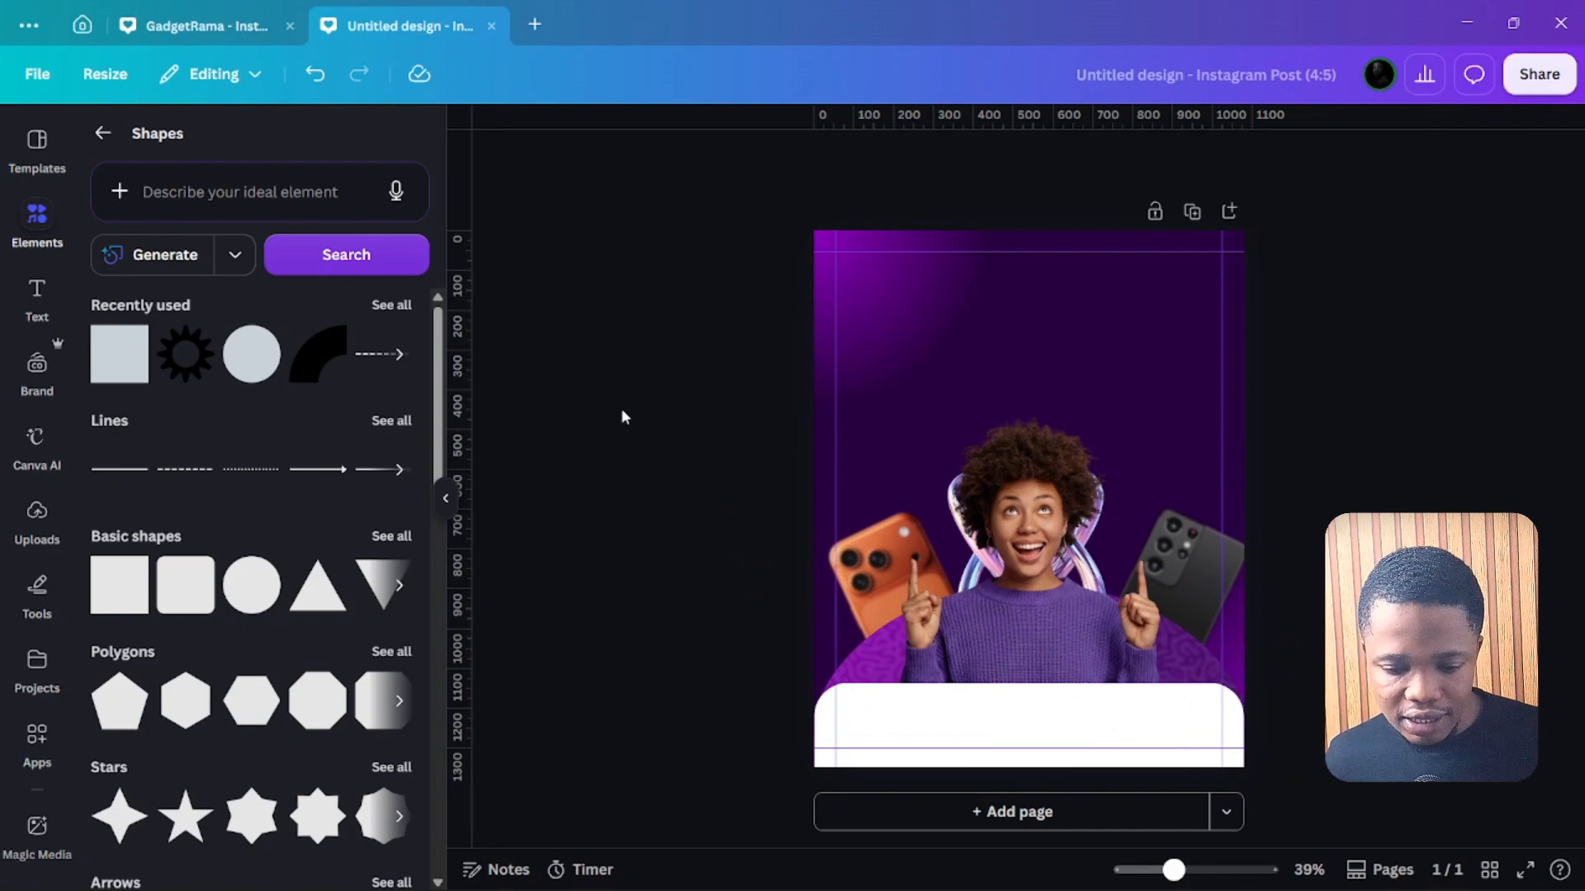
click(937, 747)
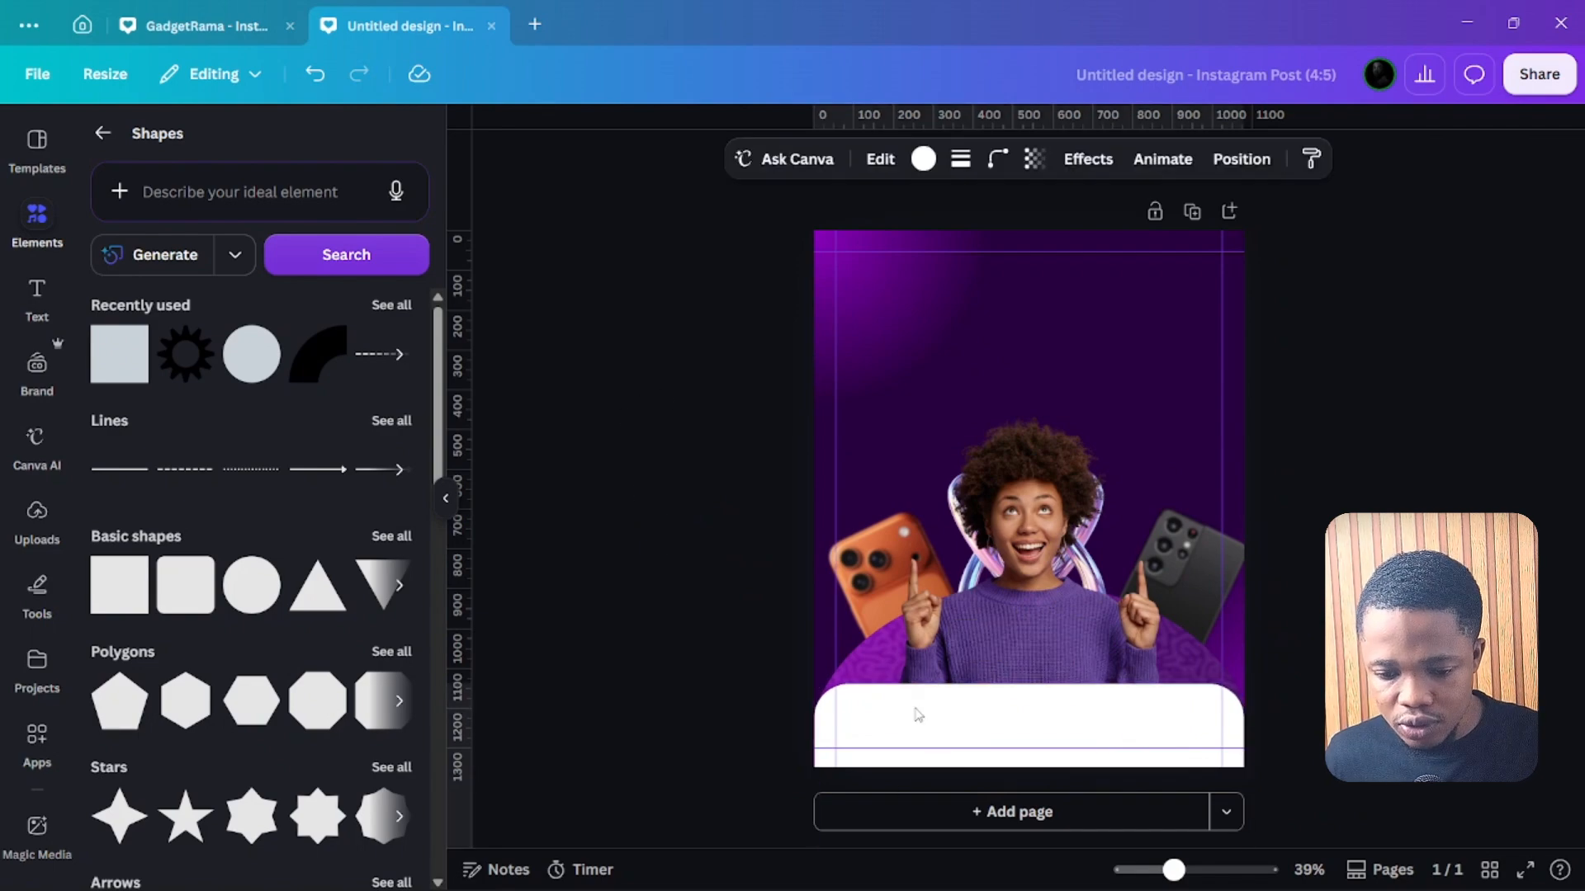
Add a text box reading "Open For" at about size 89 and place it above the woman's head.
click(704, 471)
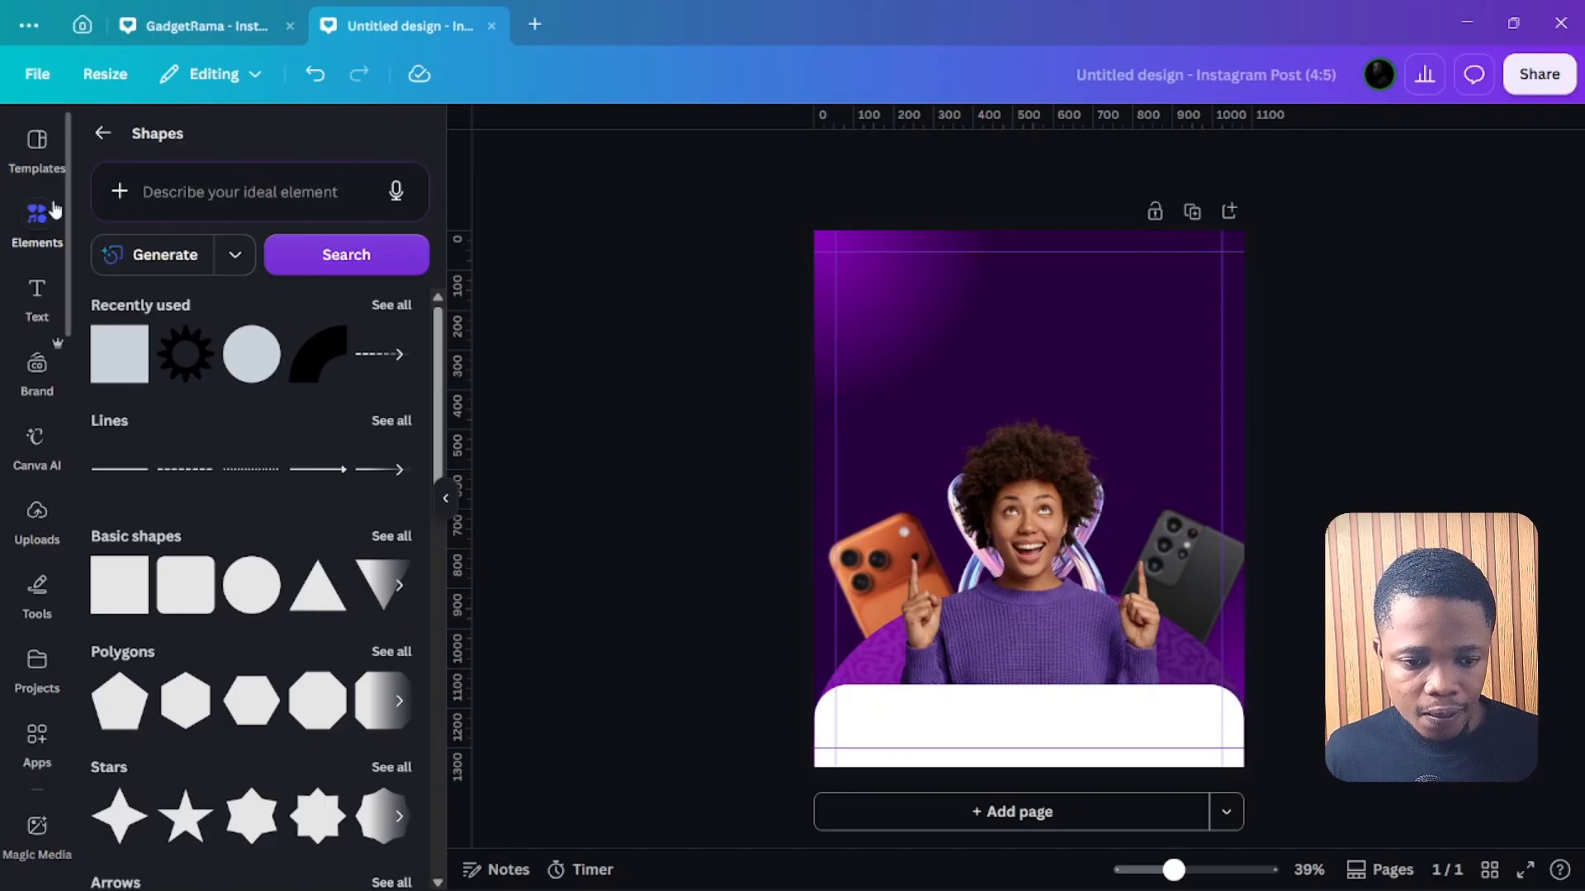
click(37, 293)
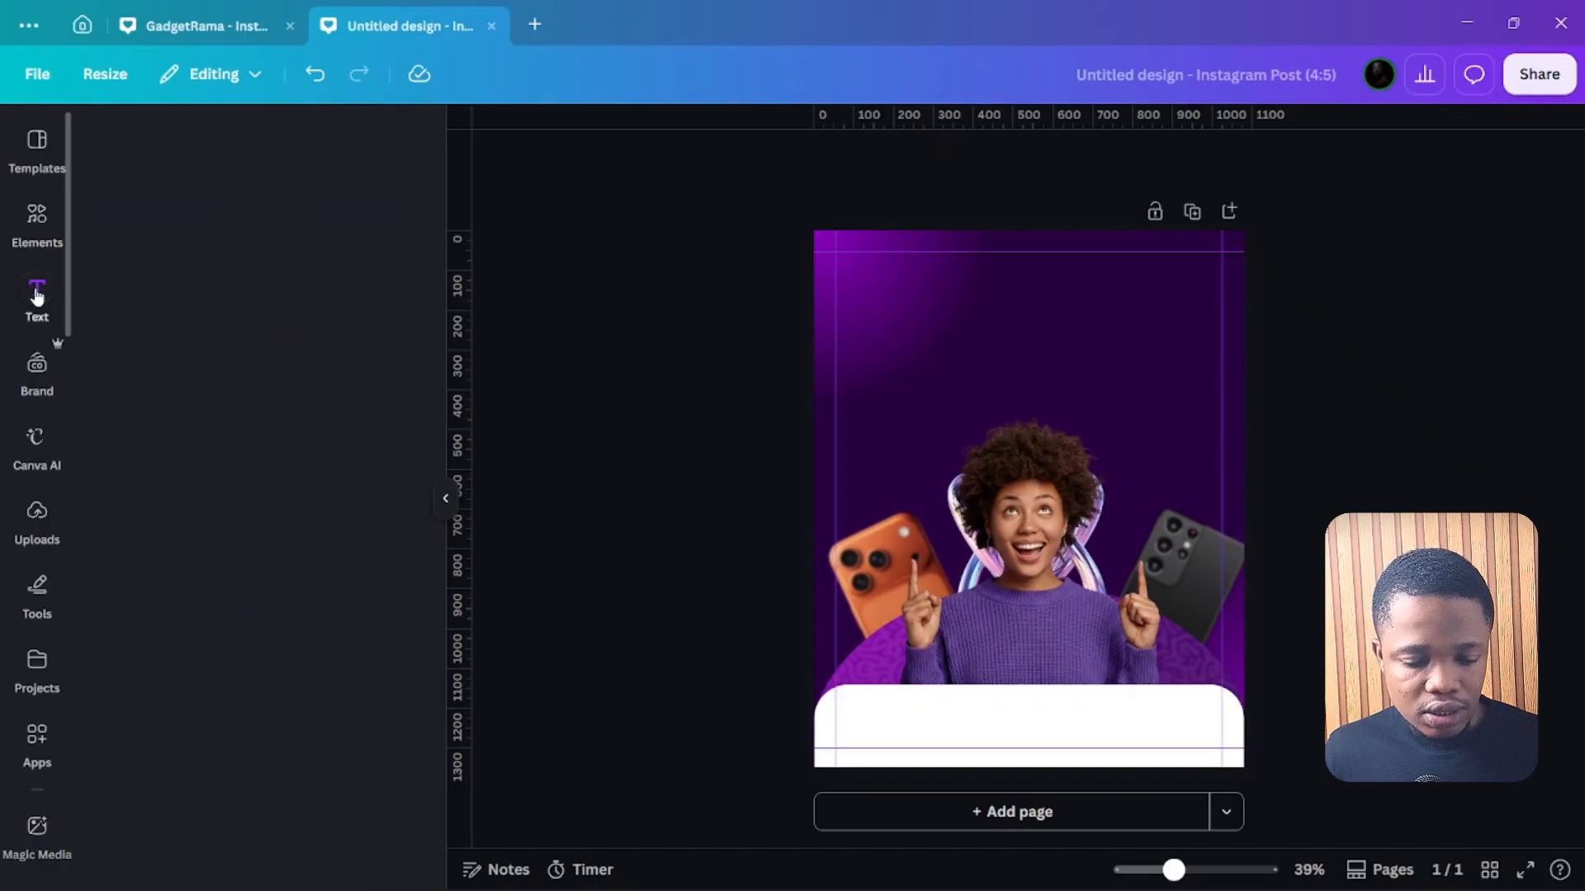
click(314, 216)
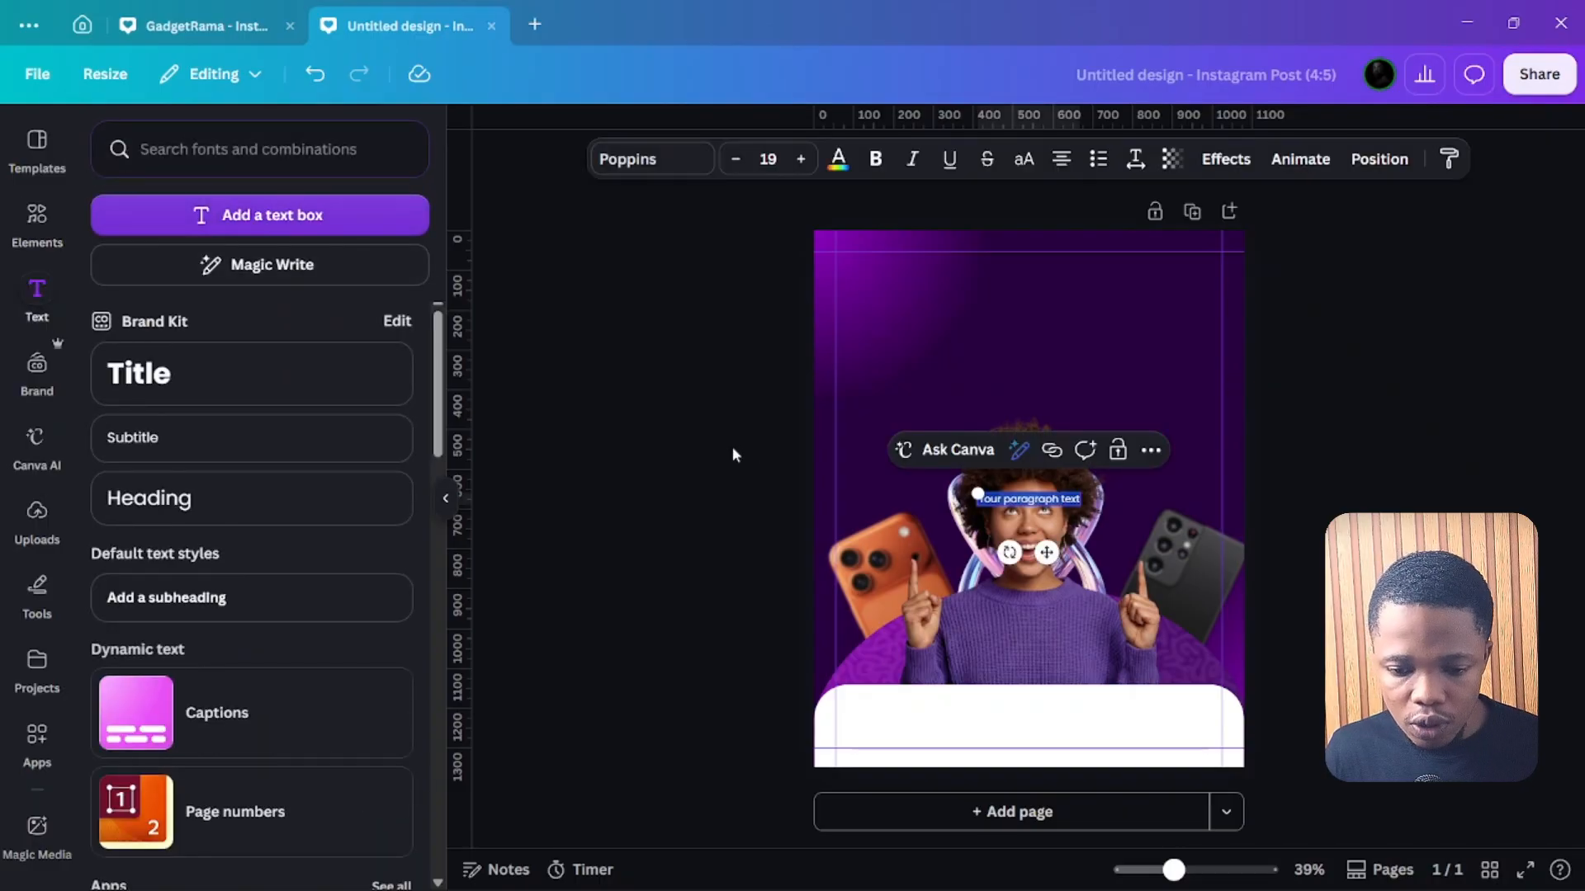
key(BackSpace)
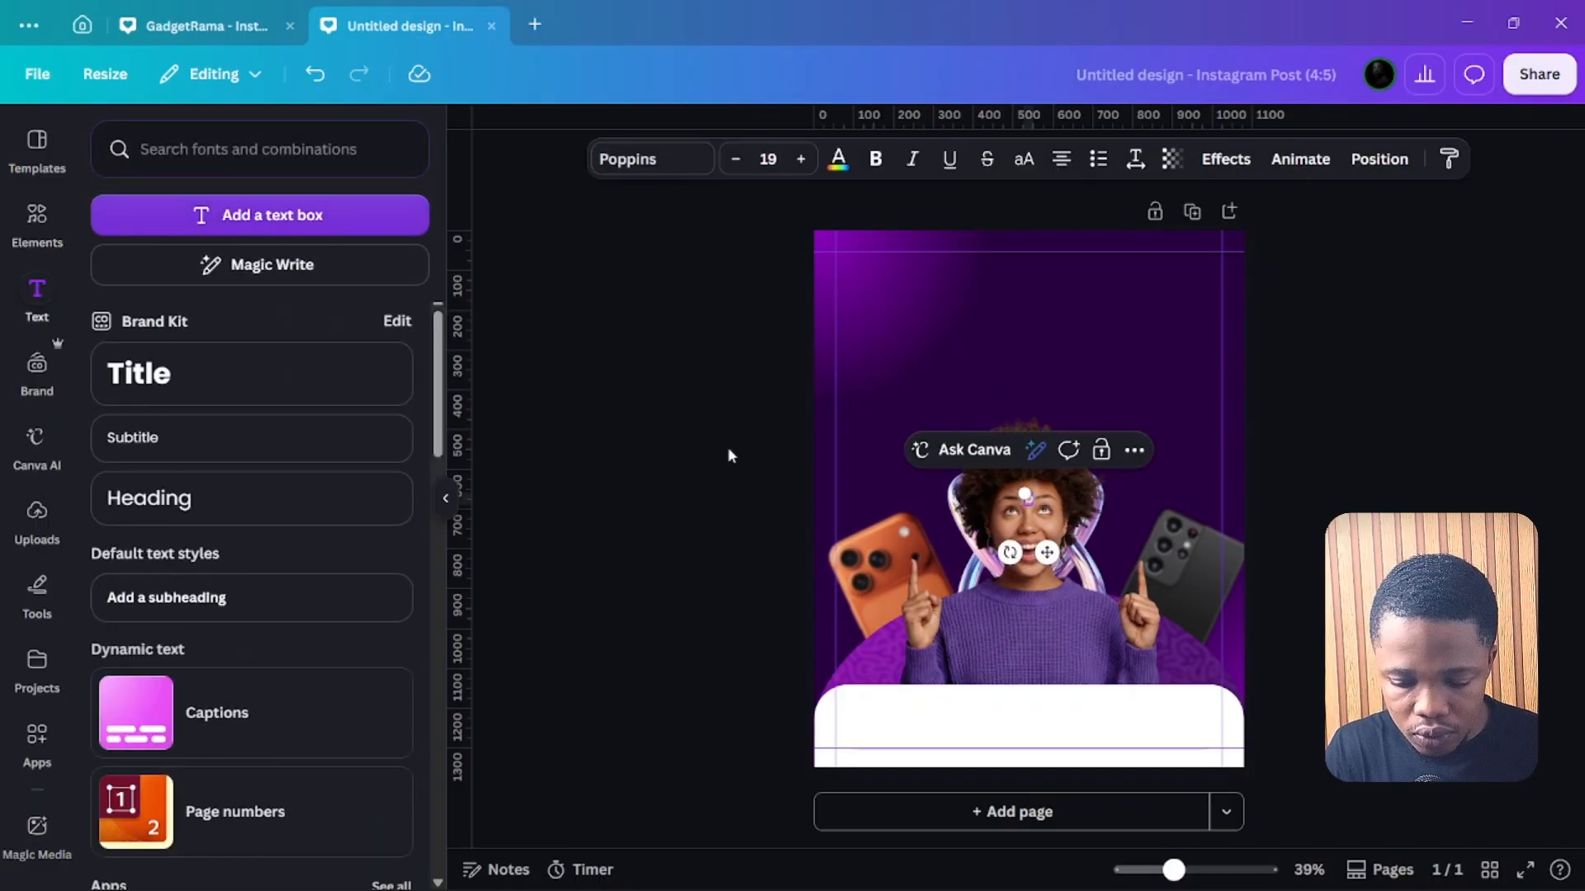
text(Open)
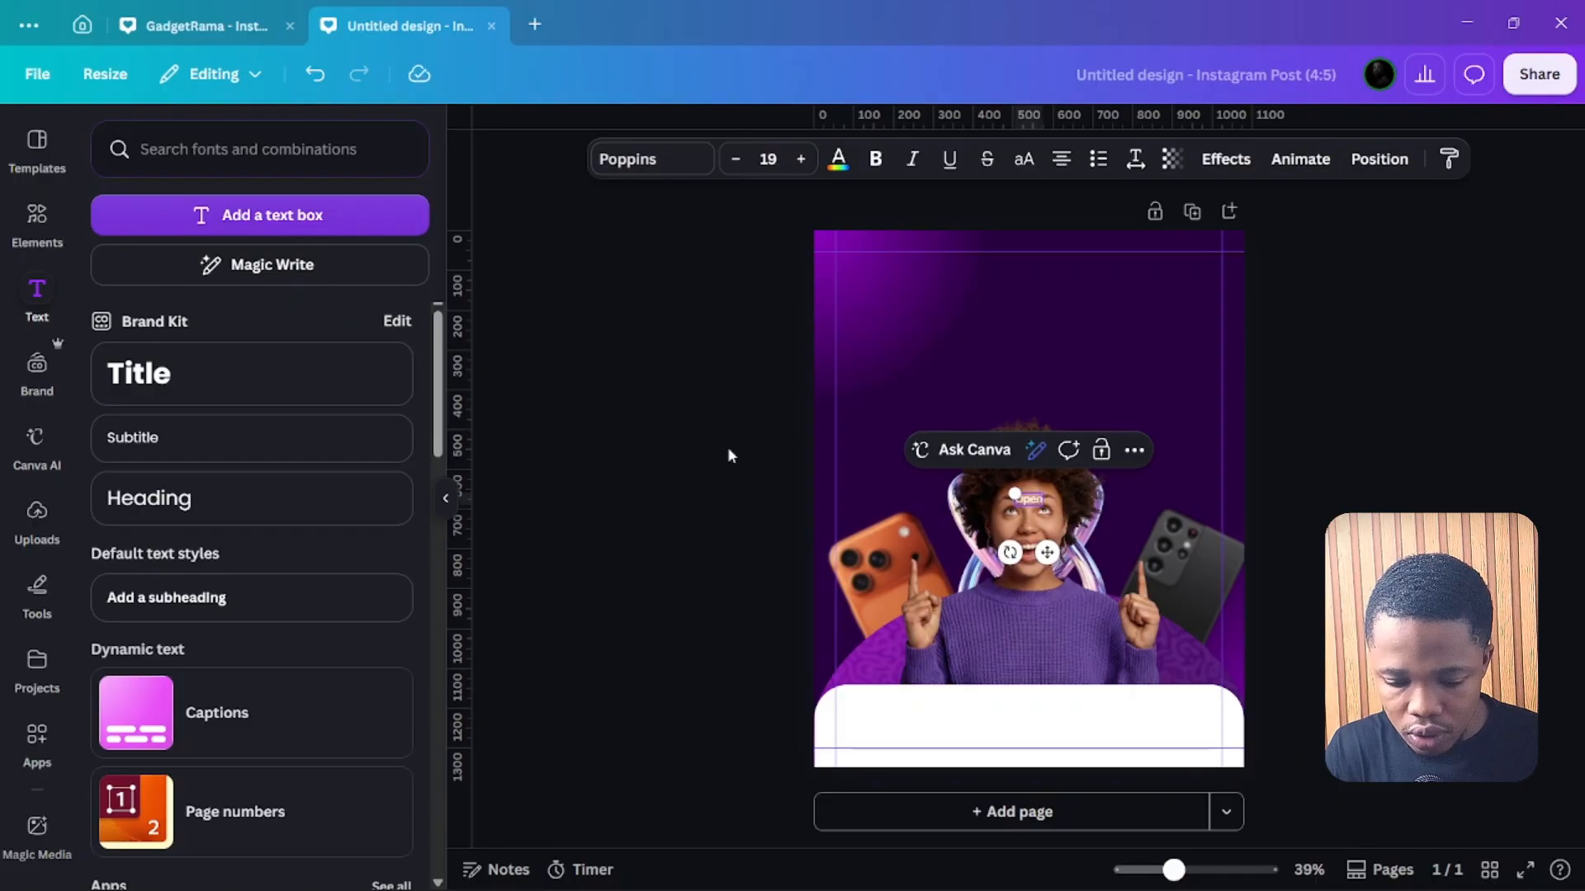
text( Fo)
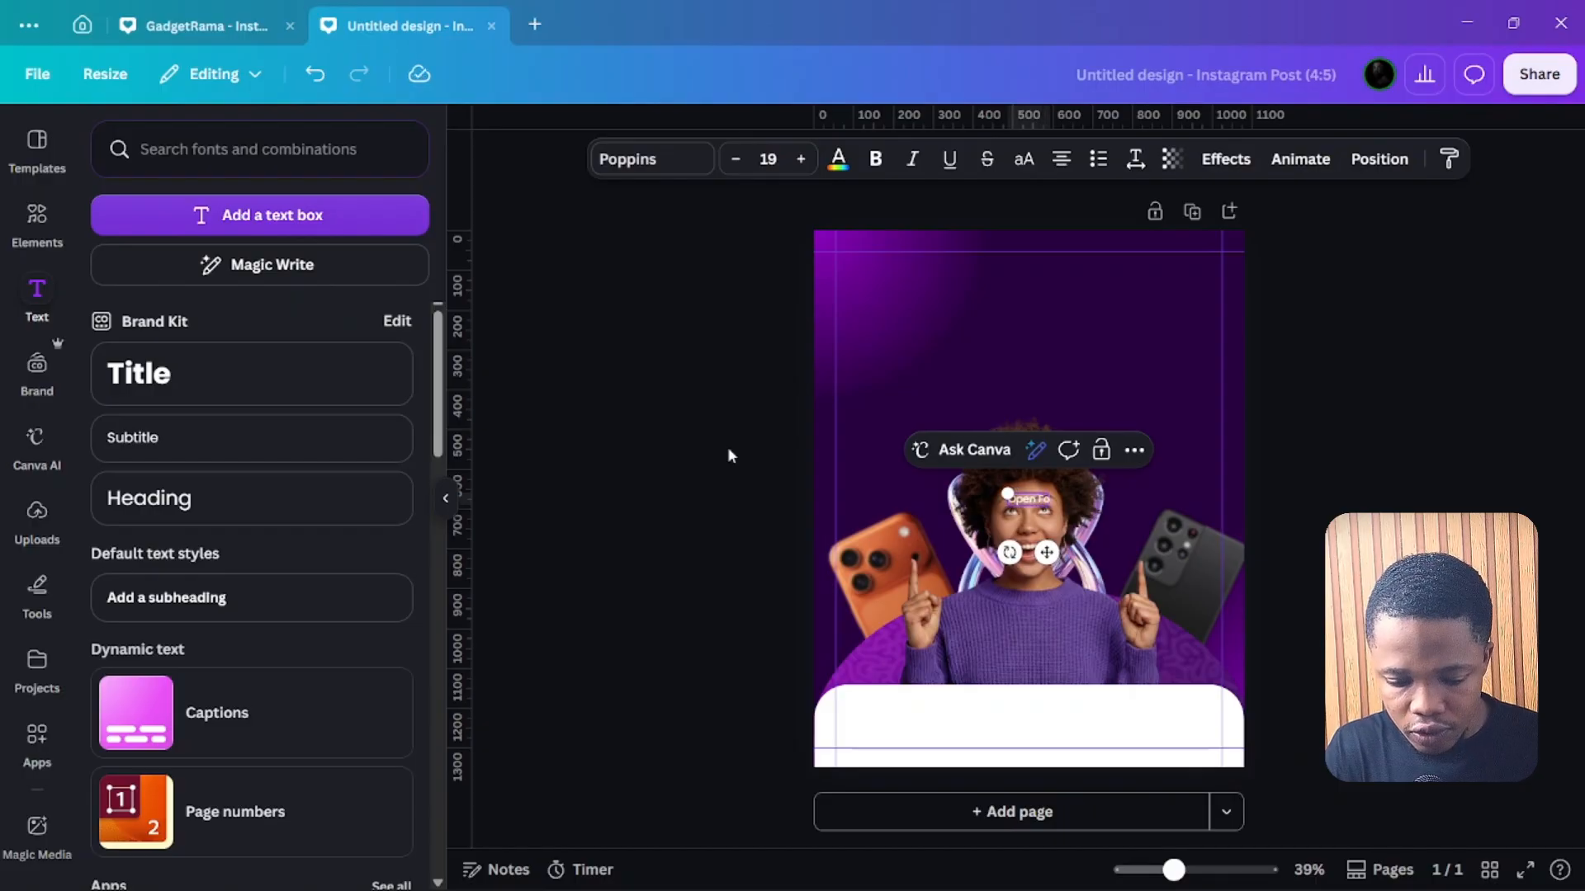
text(r)
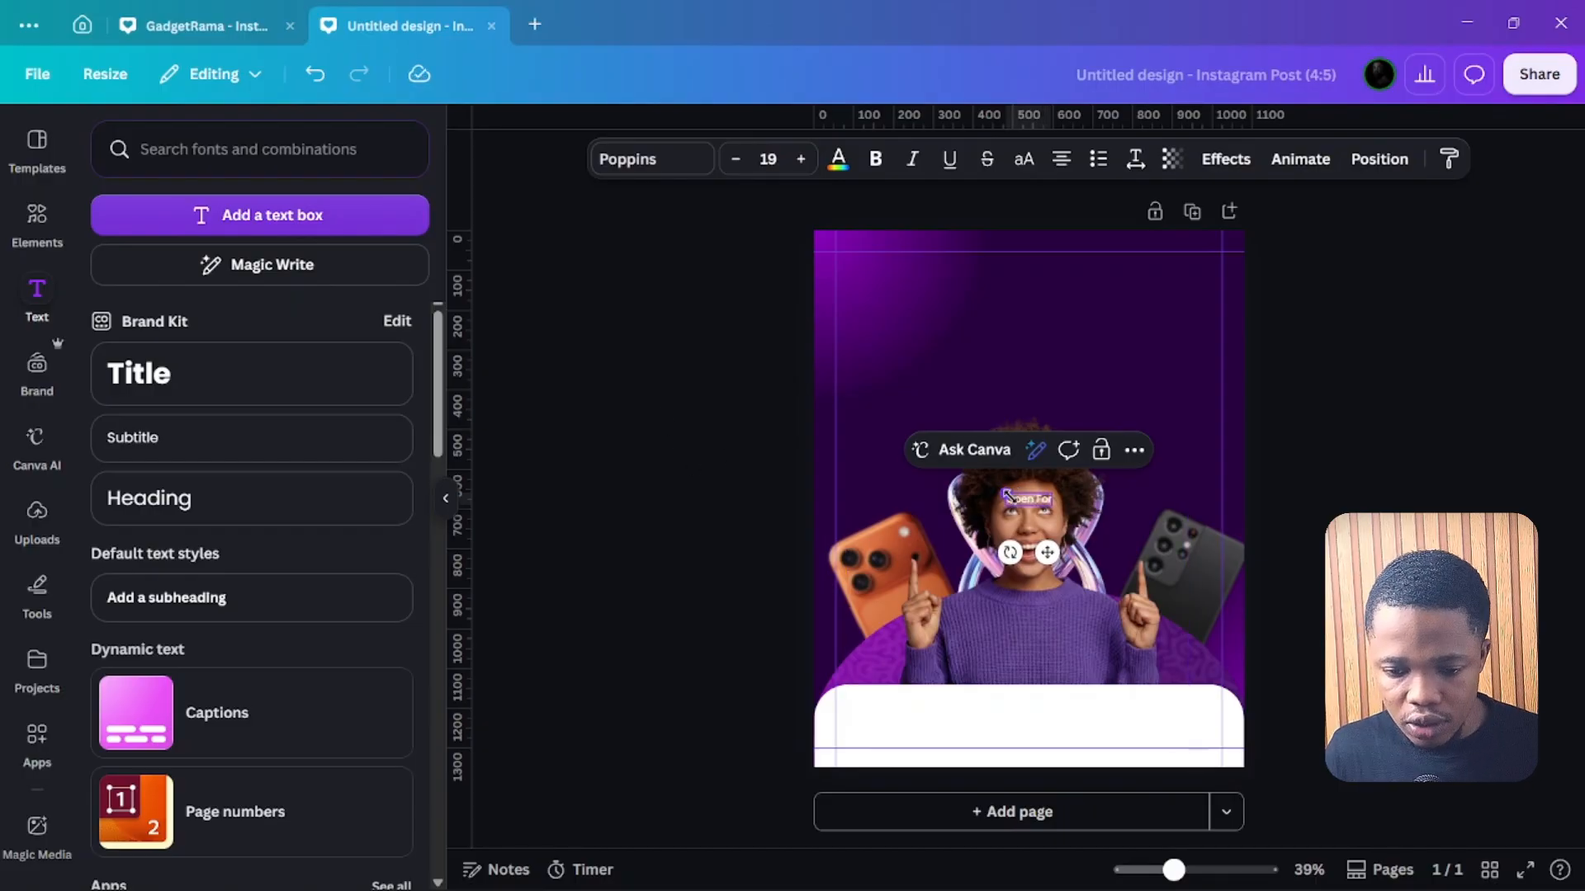
drag(1004, 493, 922, 471)
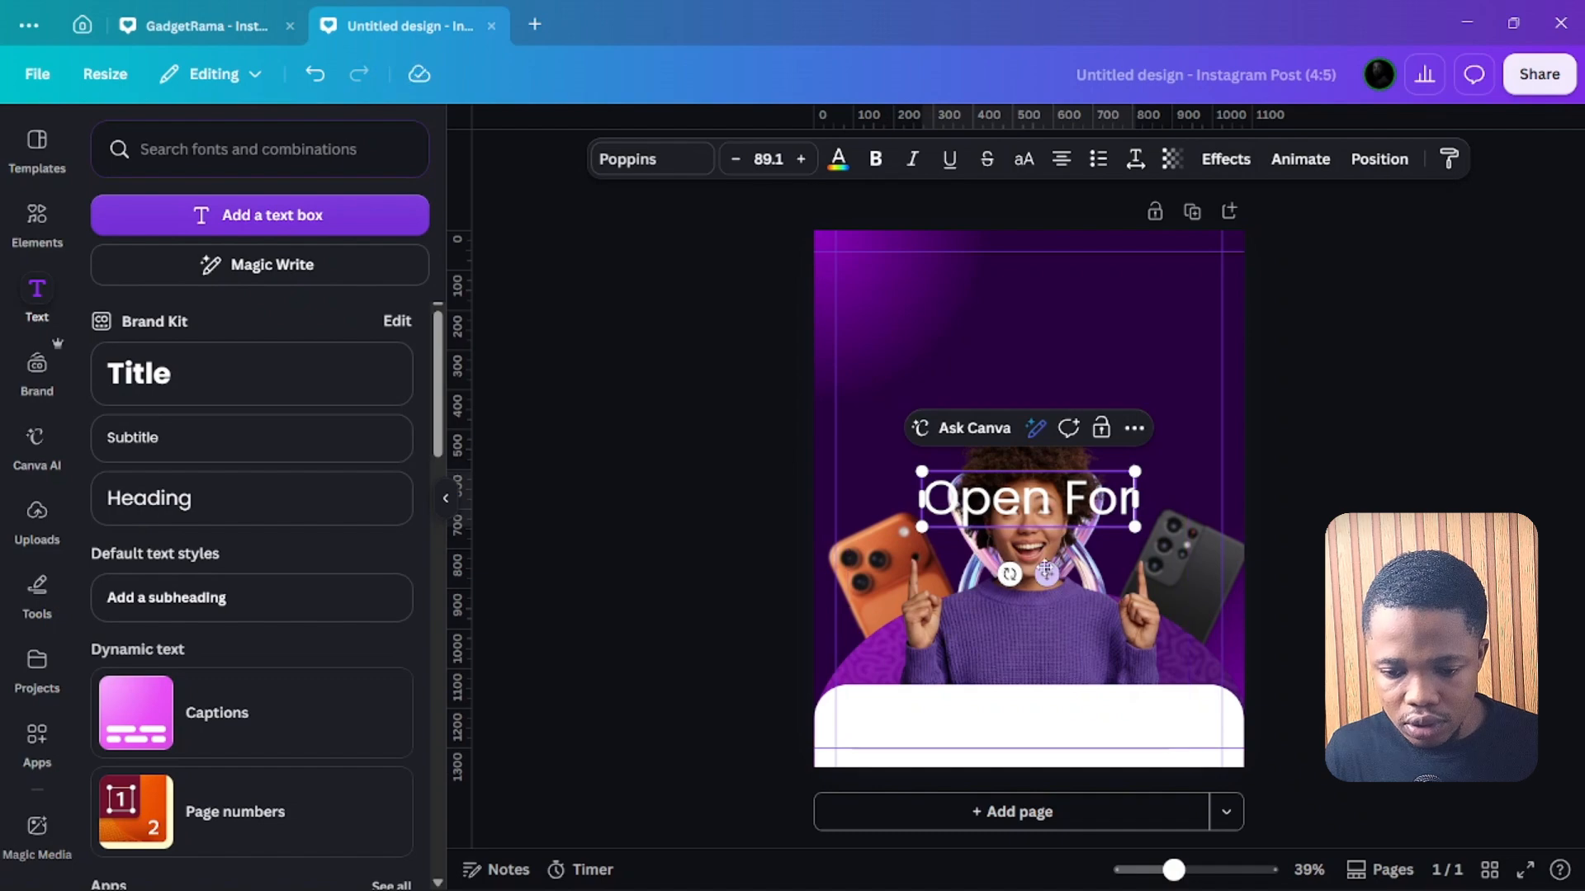
drag(1046, 570, 1048, 405)
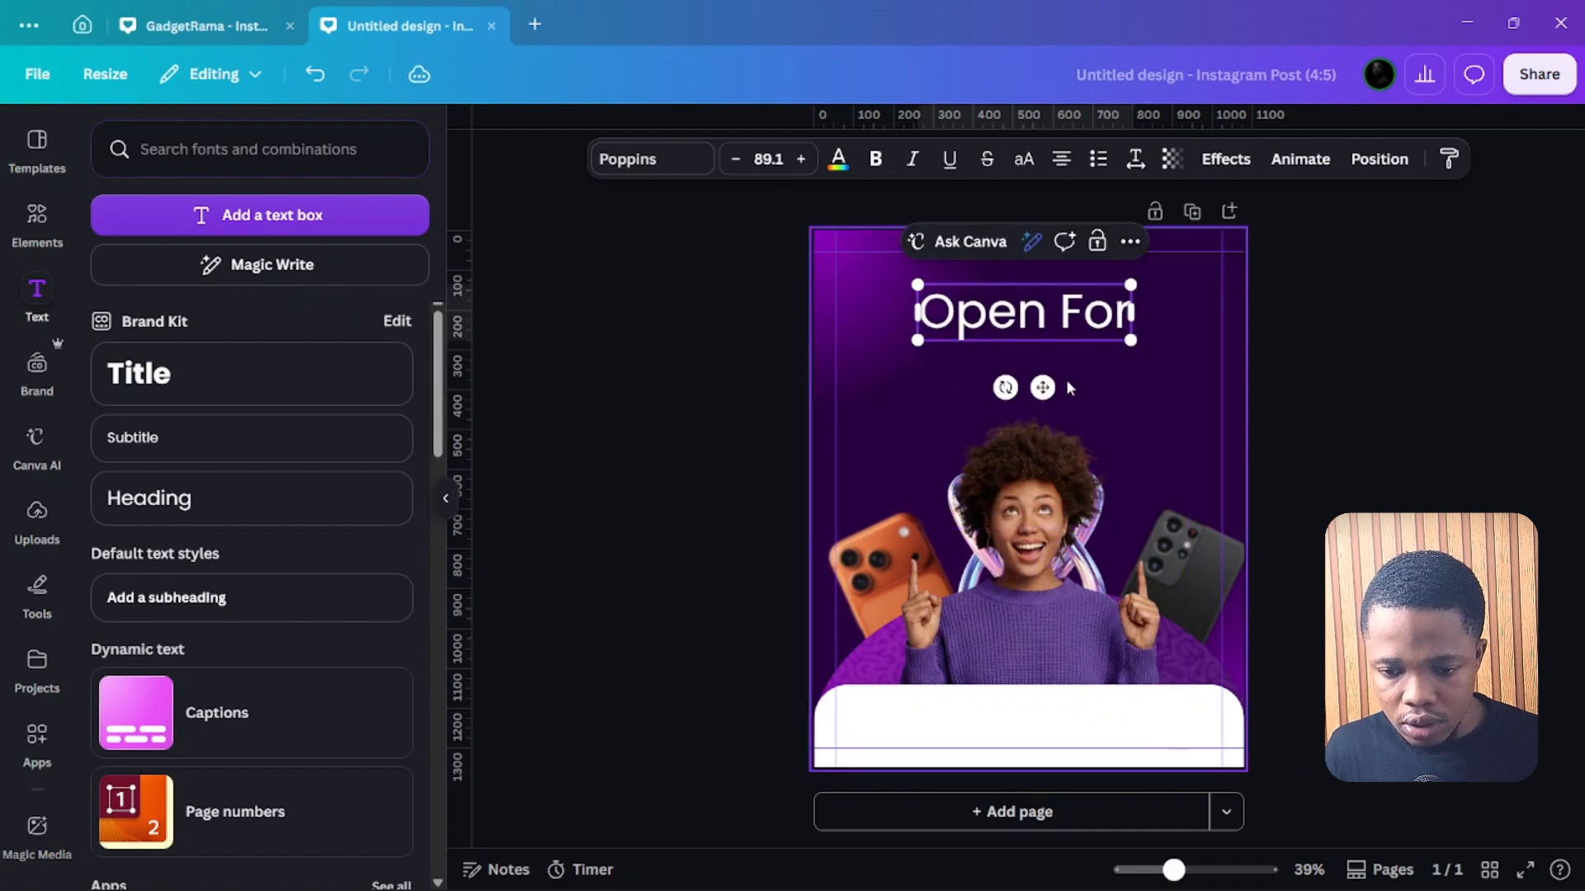
Duplicate the "Open For" text directly below the original and change the copy's wording to "Business".
drag(1041, 380, 1043, 430)
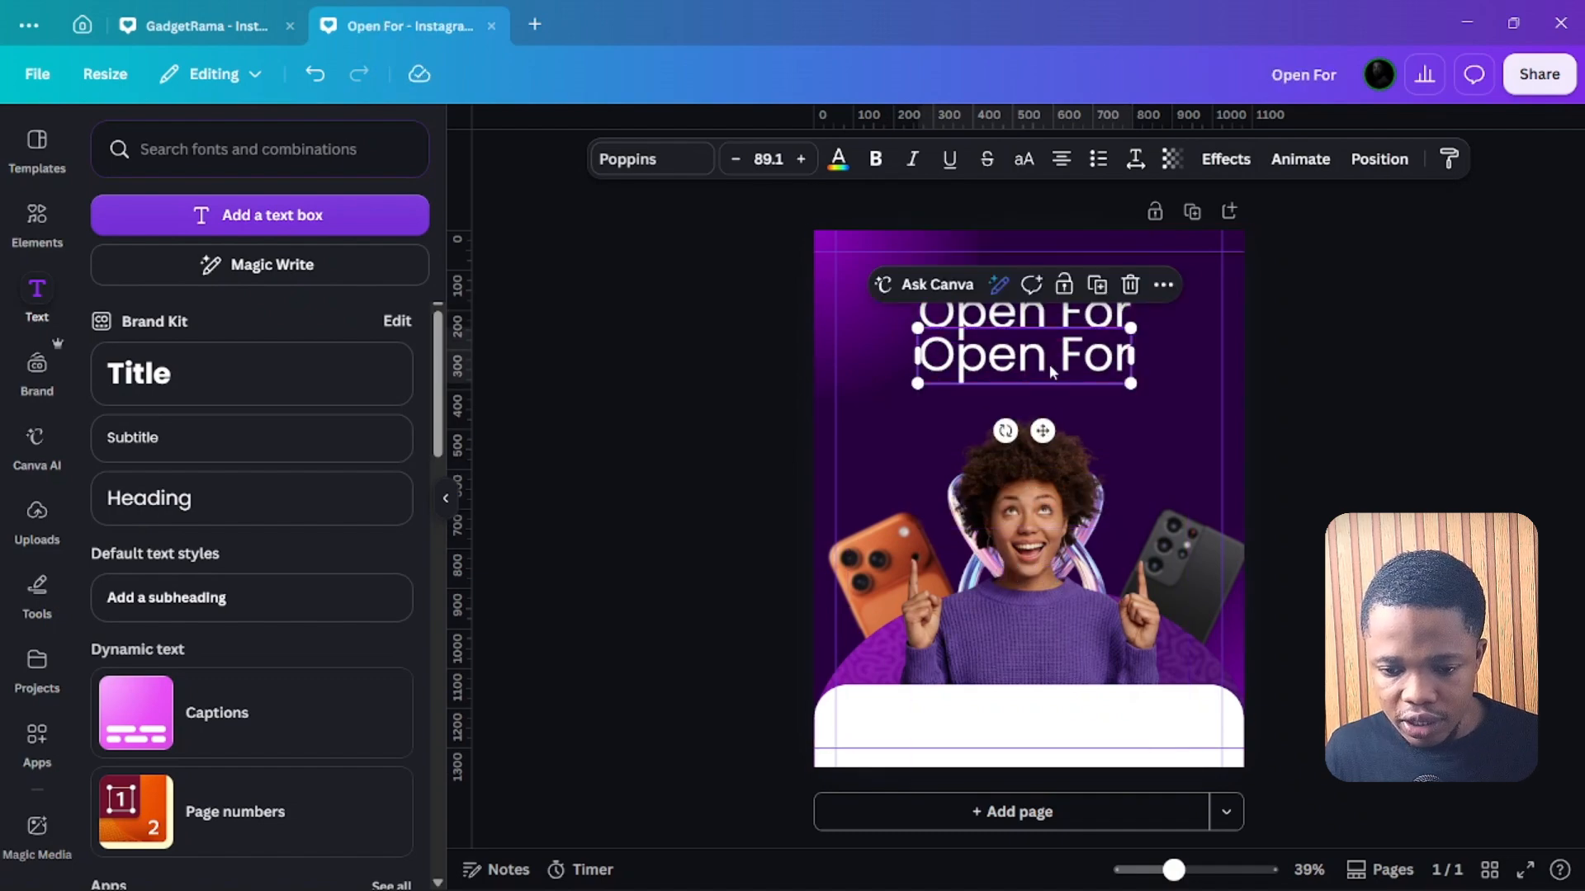
double_click(1049, 364)
text(Business)
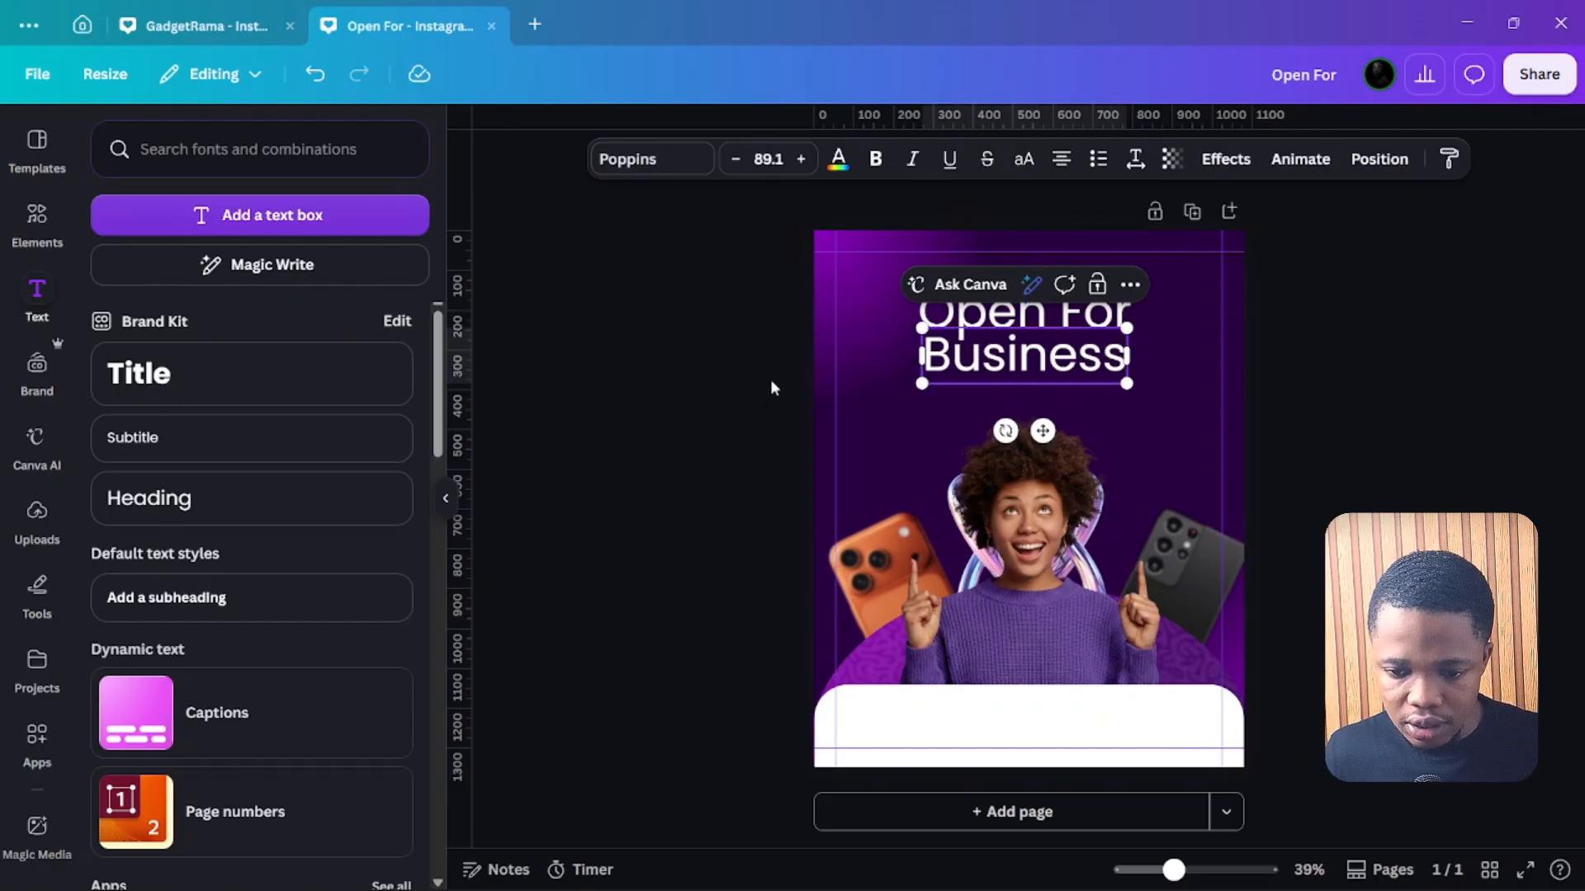
Enlarge the "Business" text to about size 112 and move it slightly lower, clear of "Open For".
drag(1128, 383, 1154, 393)
click(624, 353)
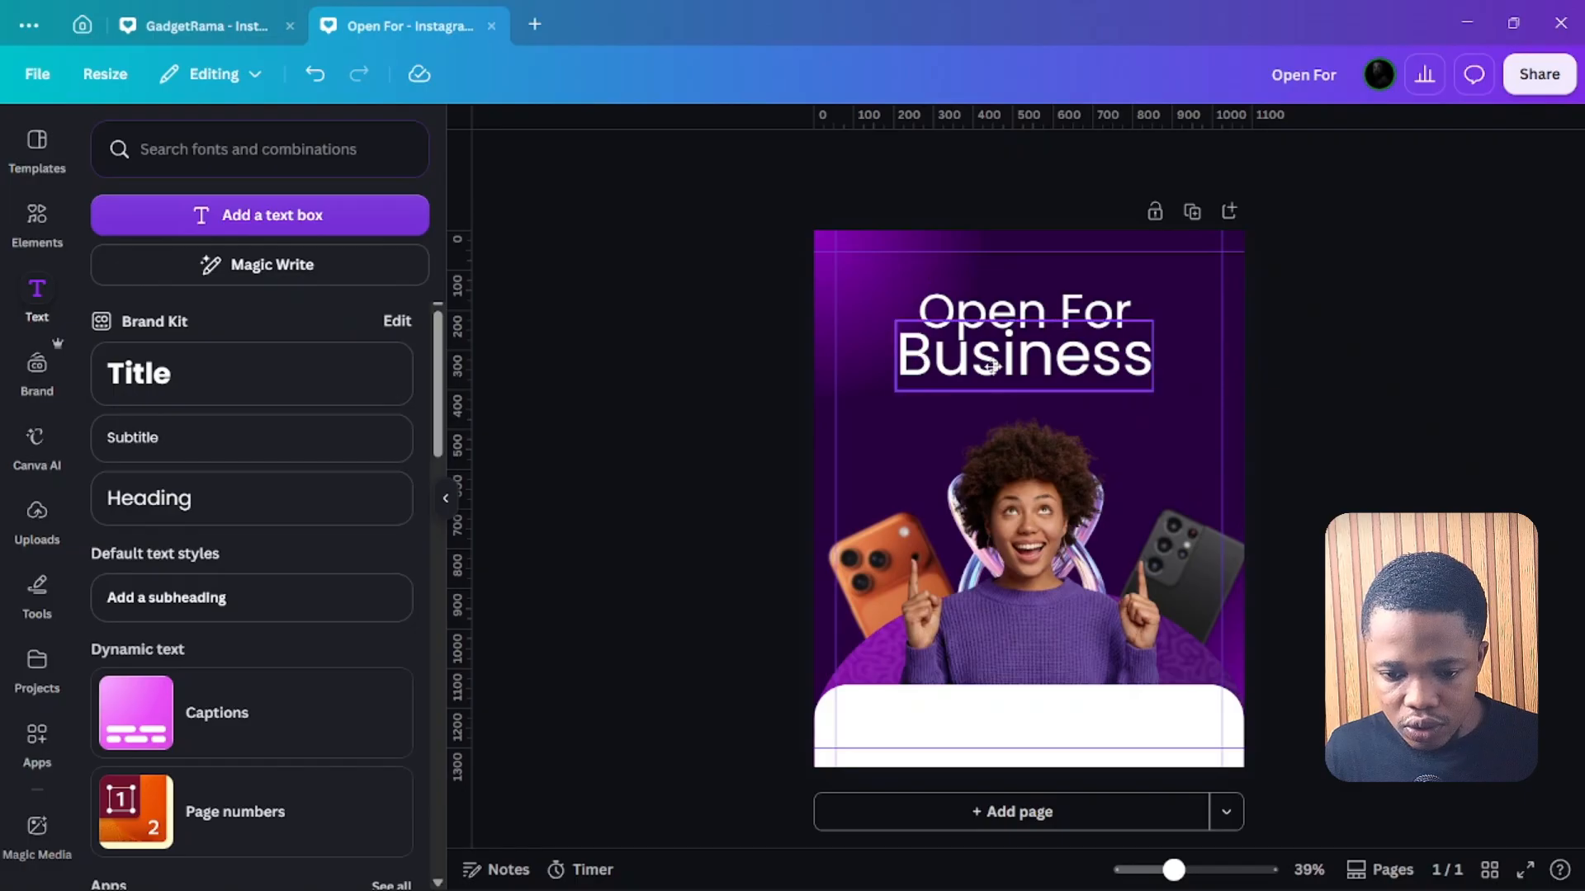
drag(1003, 358, 999, 378)
click(999, 302)
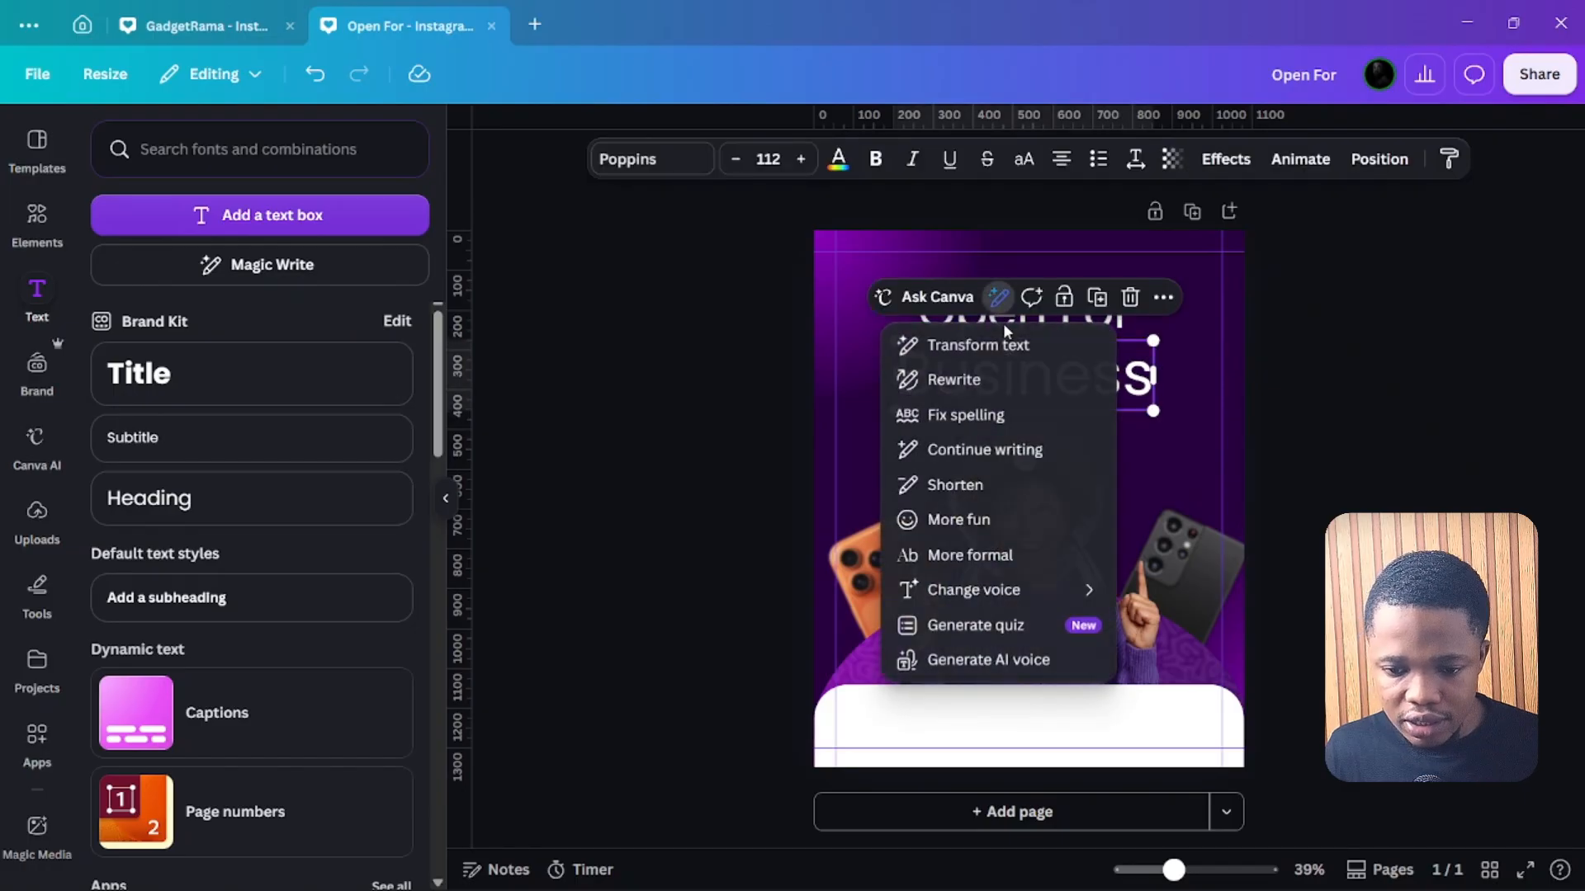
click(1209, 343)
Change the font of the "Open For" text to Cy Grotesk Grand.
click(1073, 312)
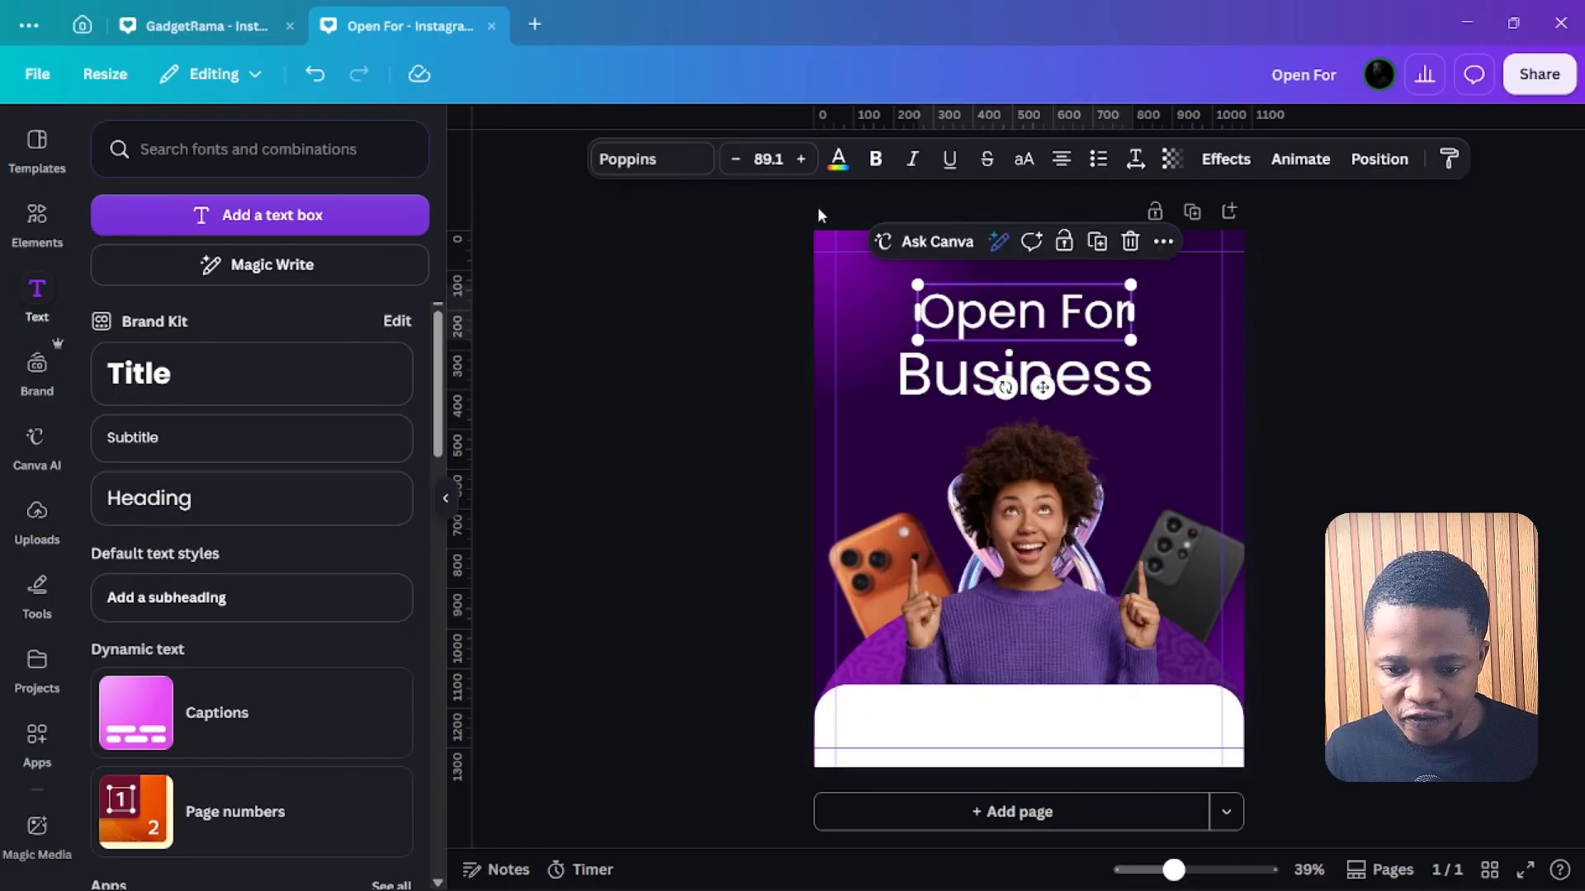
click(653, 160)
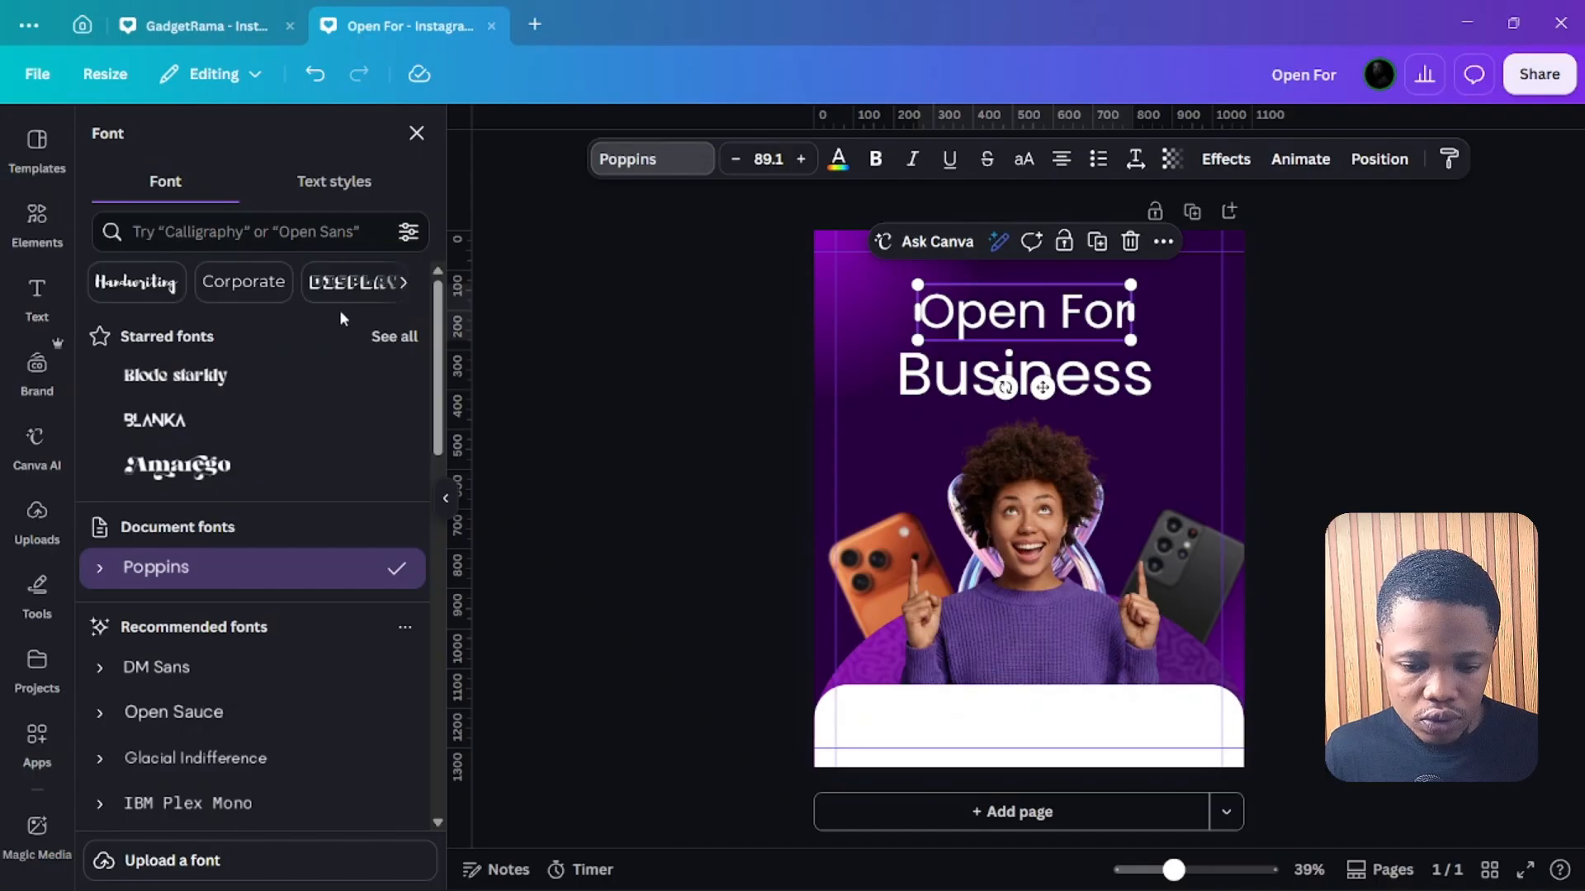
click(291, 232)
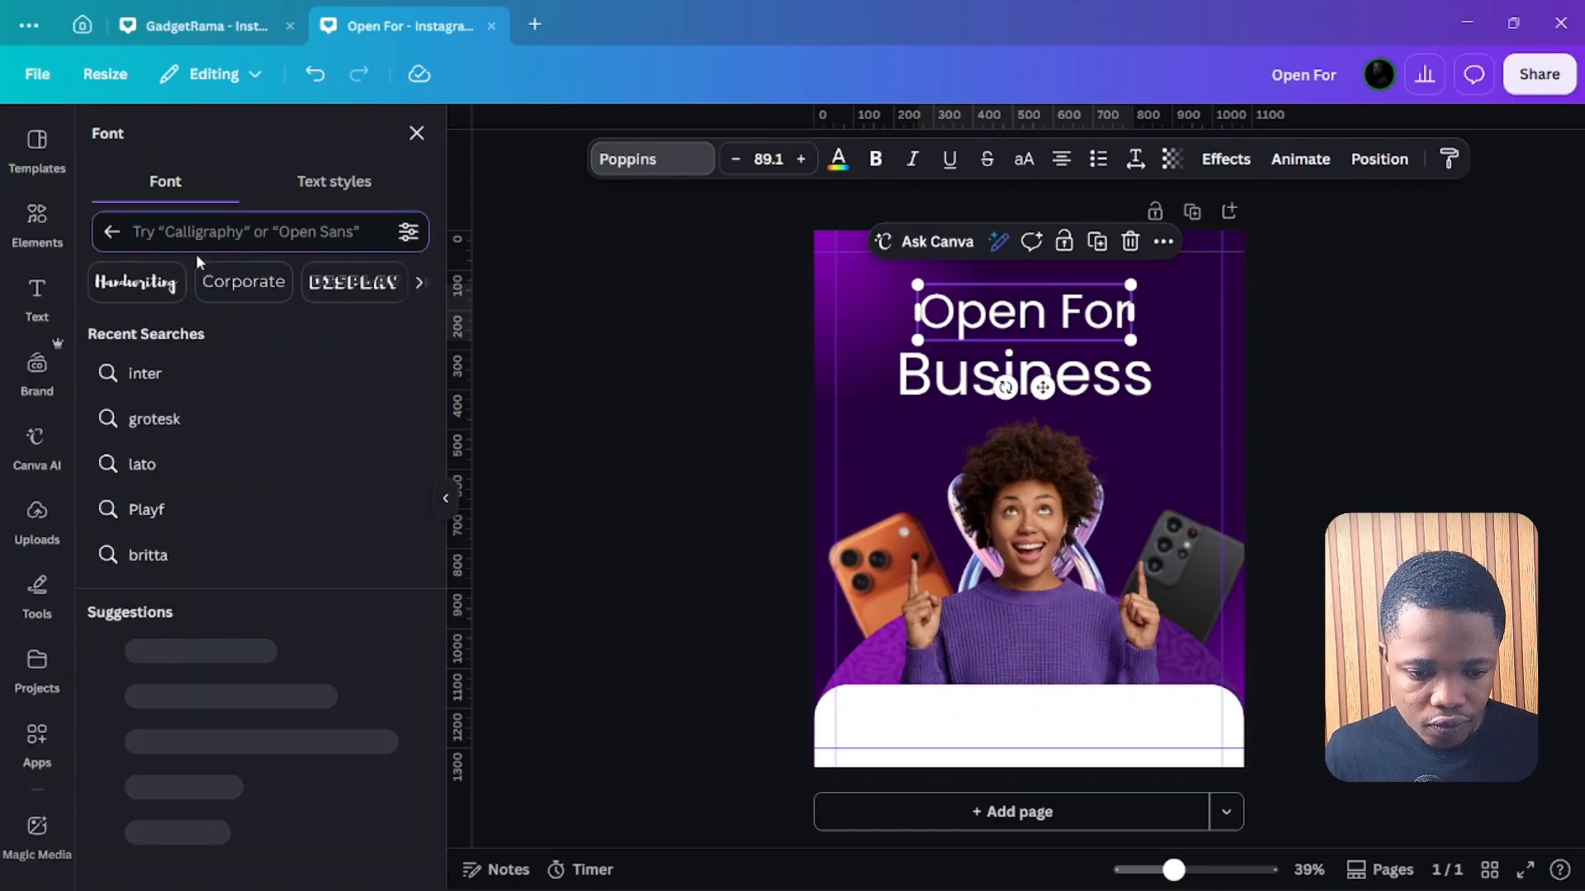
click(113, 233)
scroll(239, 578, down, 1)
scroll(243, 624, down, 4)
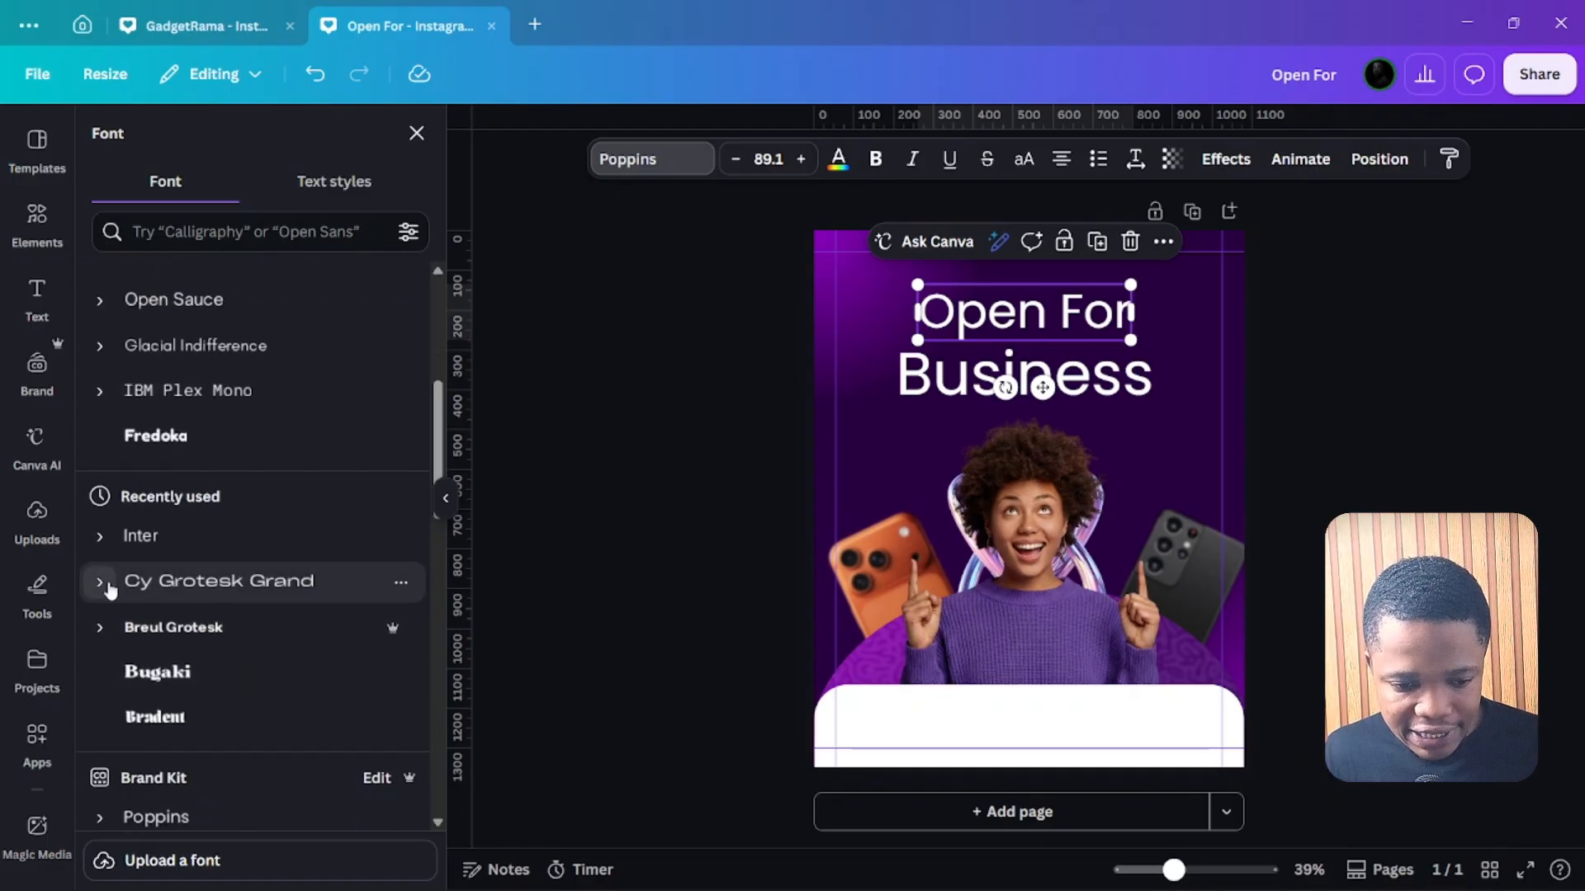
click(186, 587)
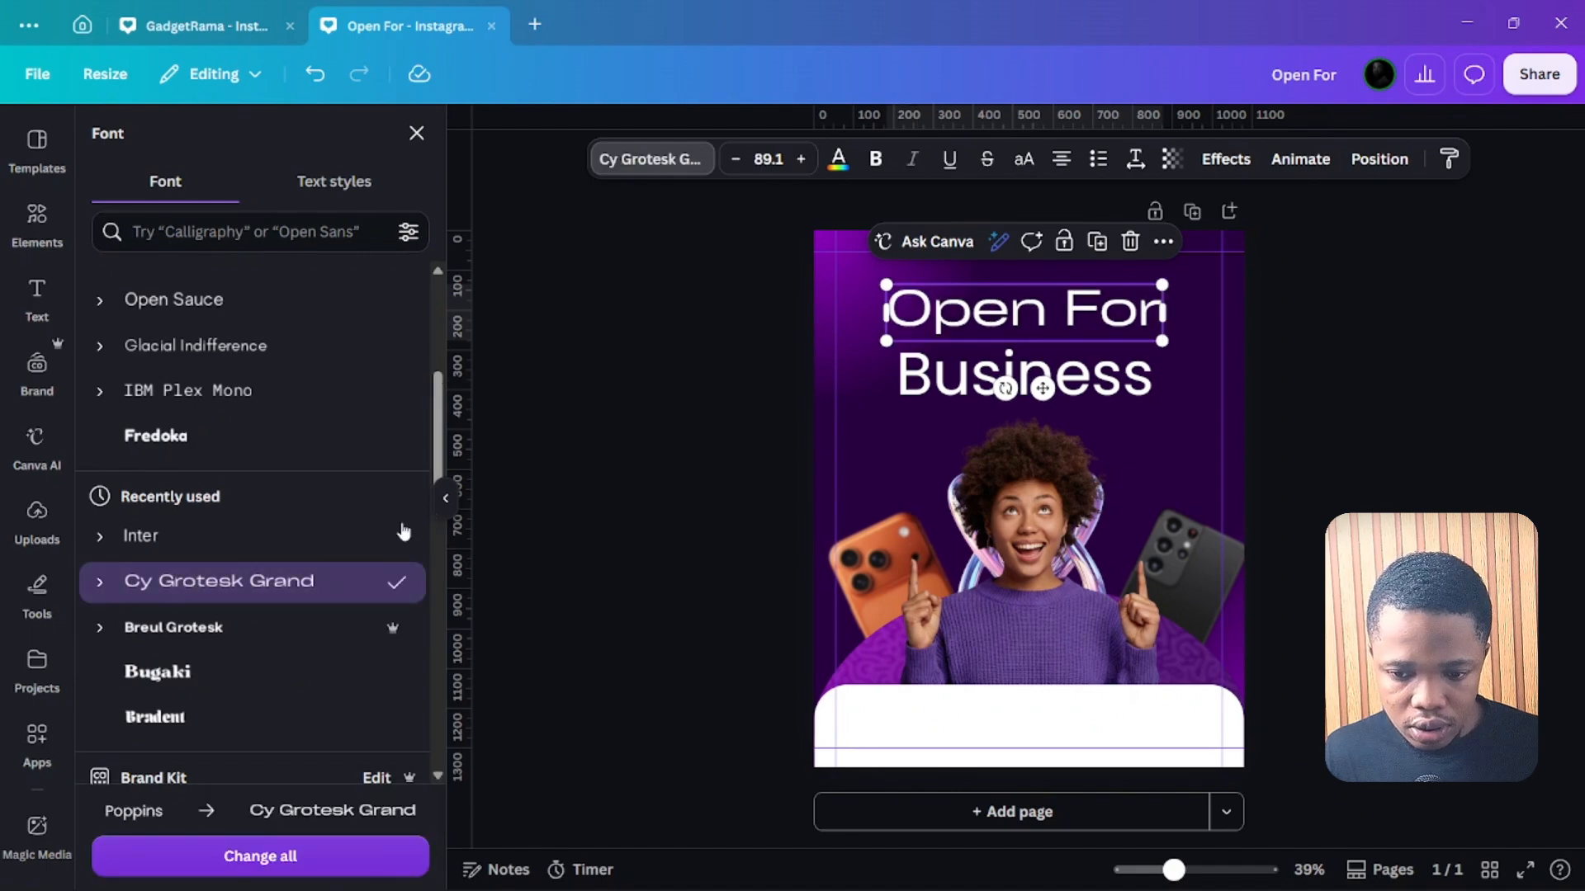
Change the "Business" text to the SemiBold weight of Cy Grotesk Grand.
click(1026, 379)
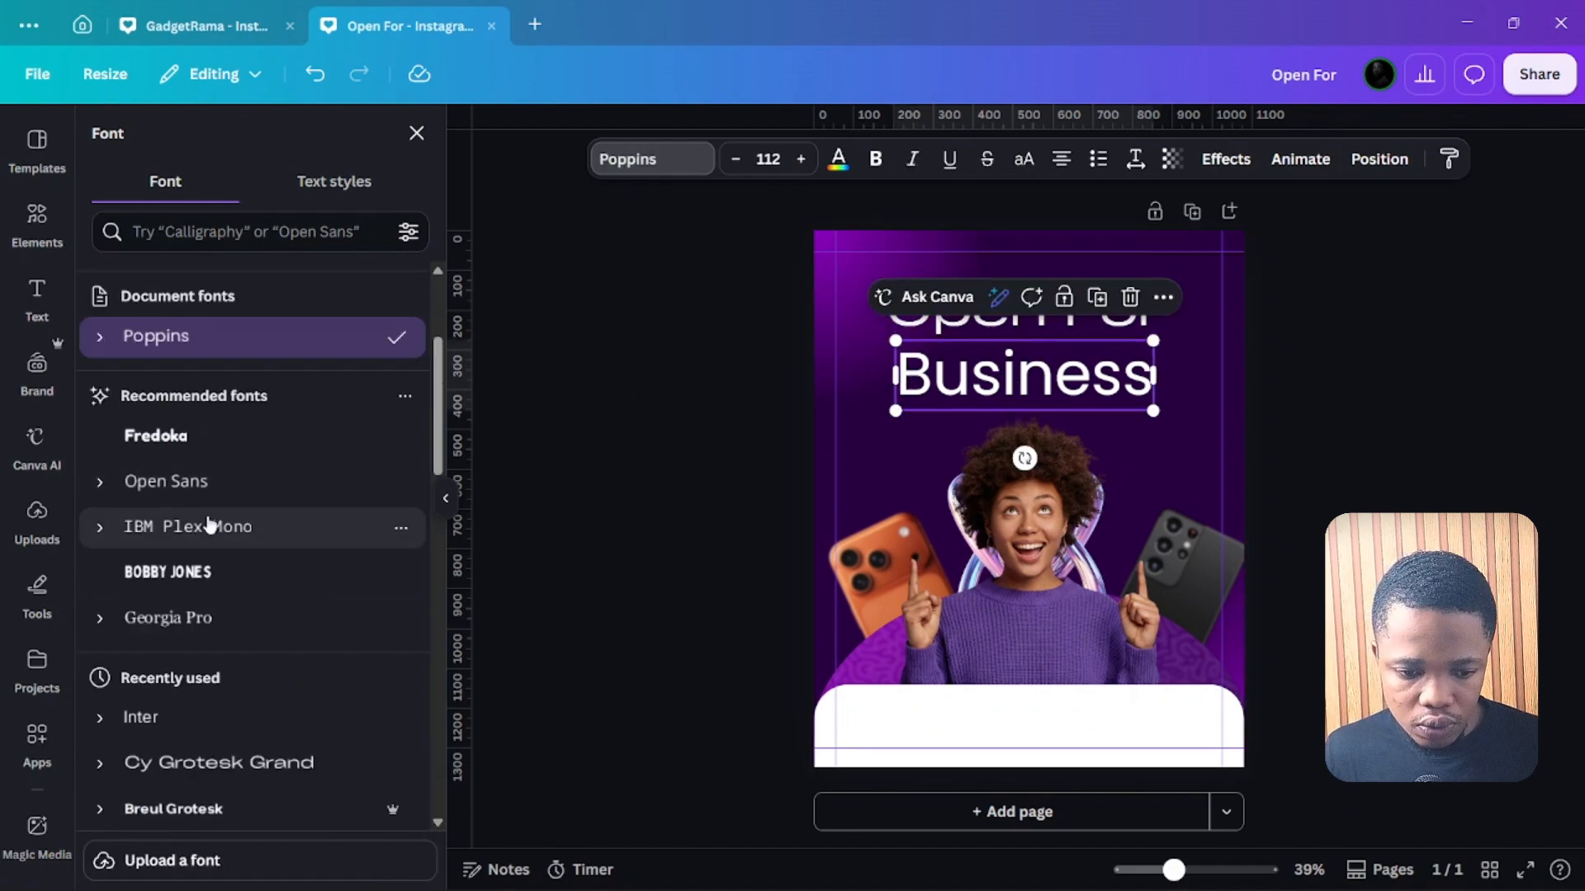
scroll(201, 755, down, 2)
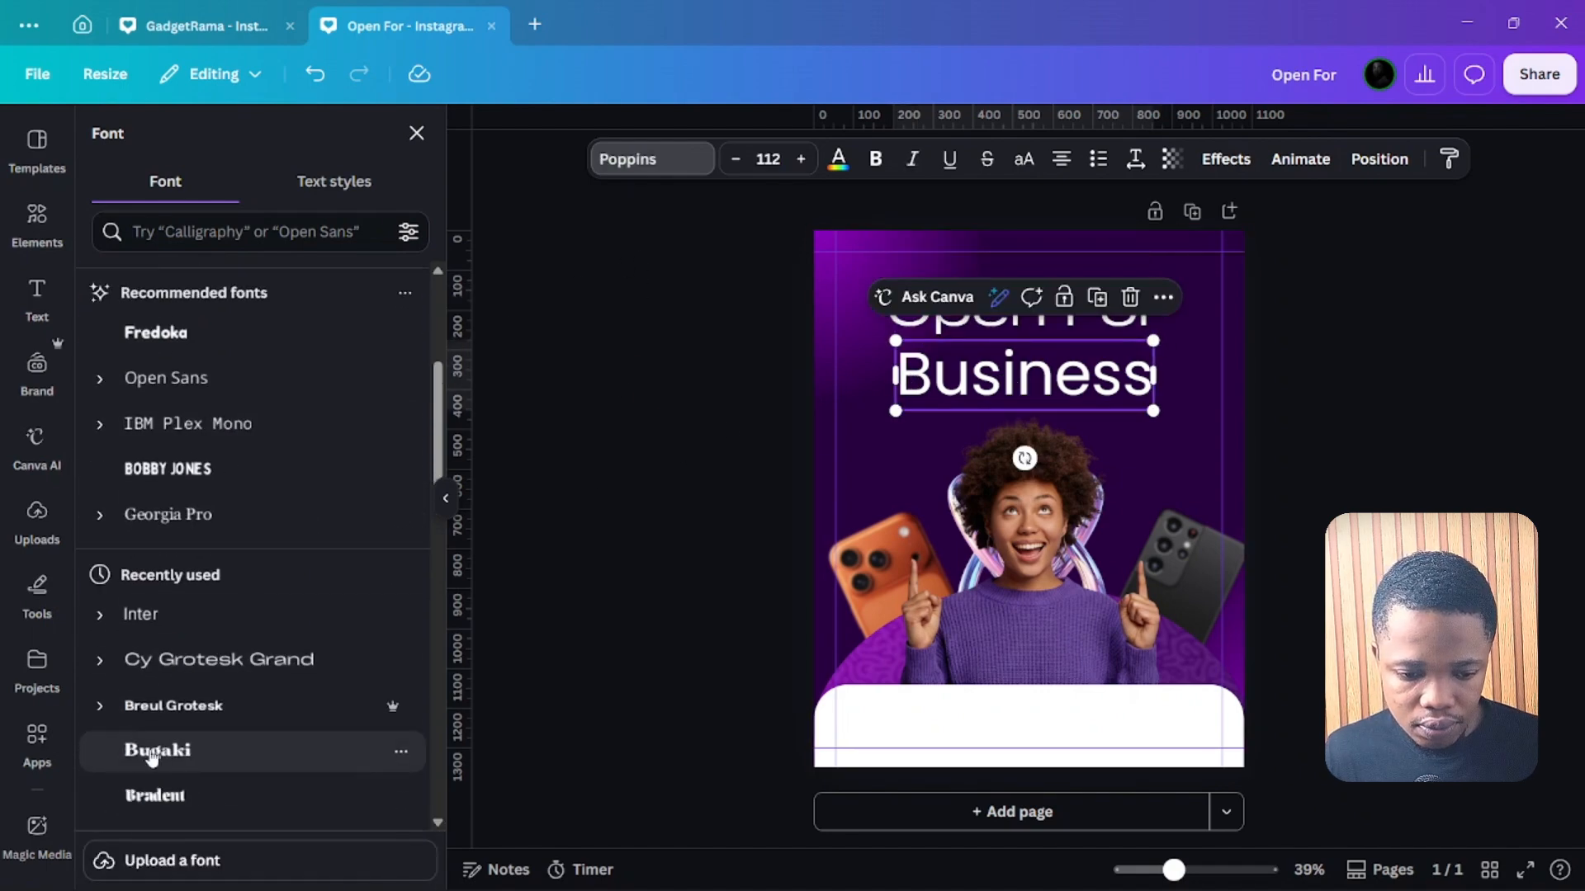
click(102, 658)
scroll(155, 707, down, 3)
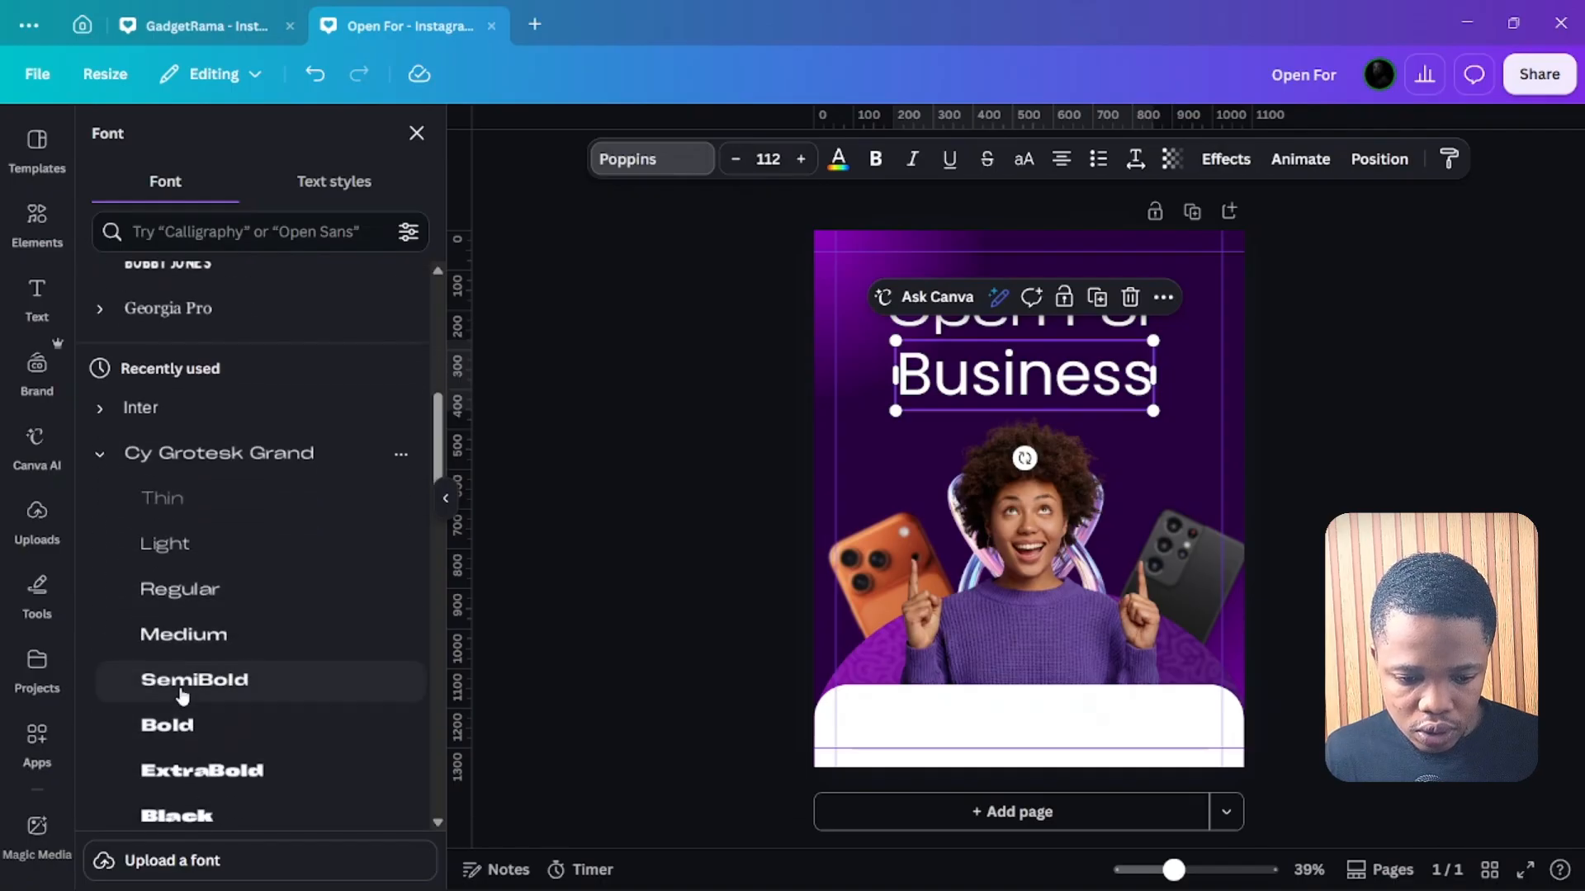
click(184, 696)
Shrink the "Business" text to about size 87.6 and the "Open For" text to about size 68.4.
click(1023, 328)
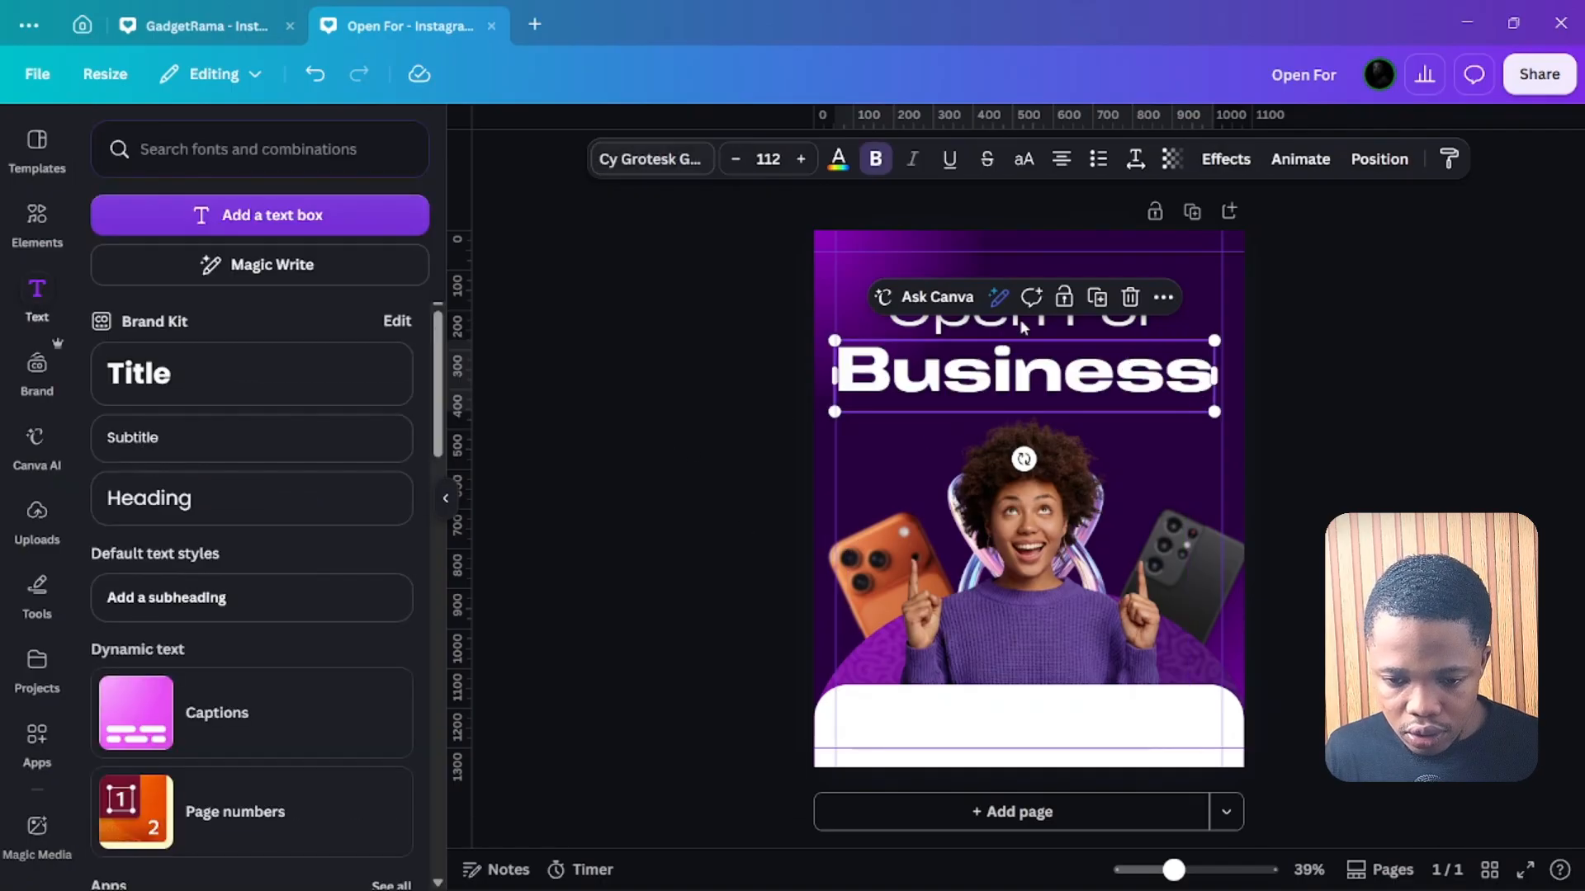
drag(1212, 408, 1172, 403)
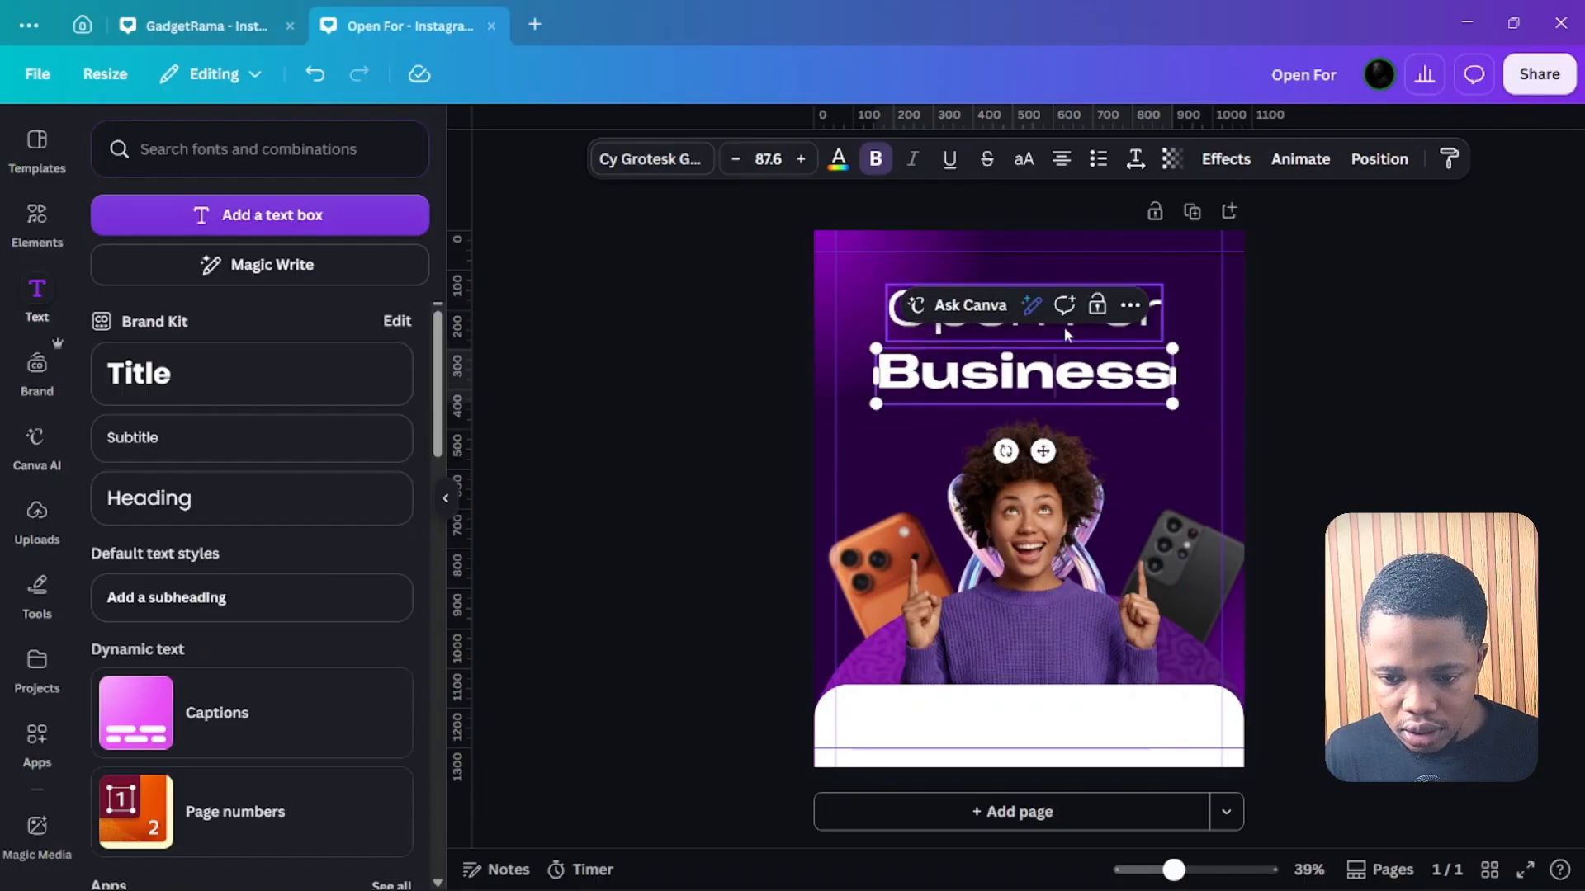
click(1063, 327)
drag(1163, 340, 1063, 340)
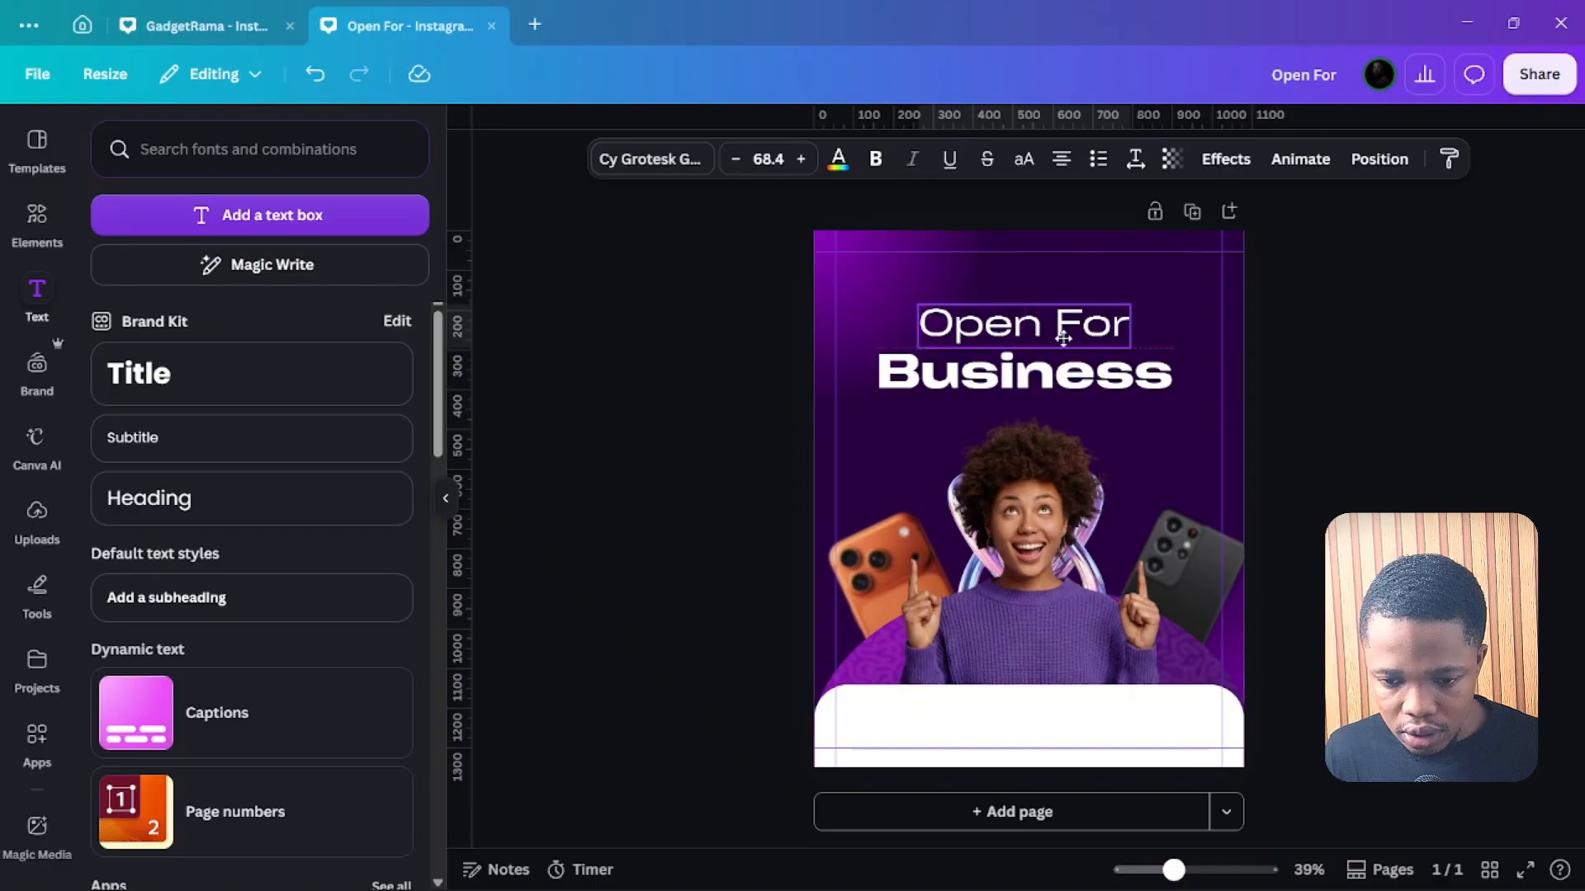
shift+click(1076, 374)
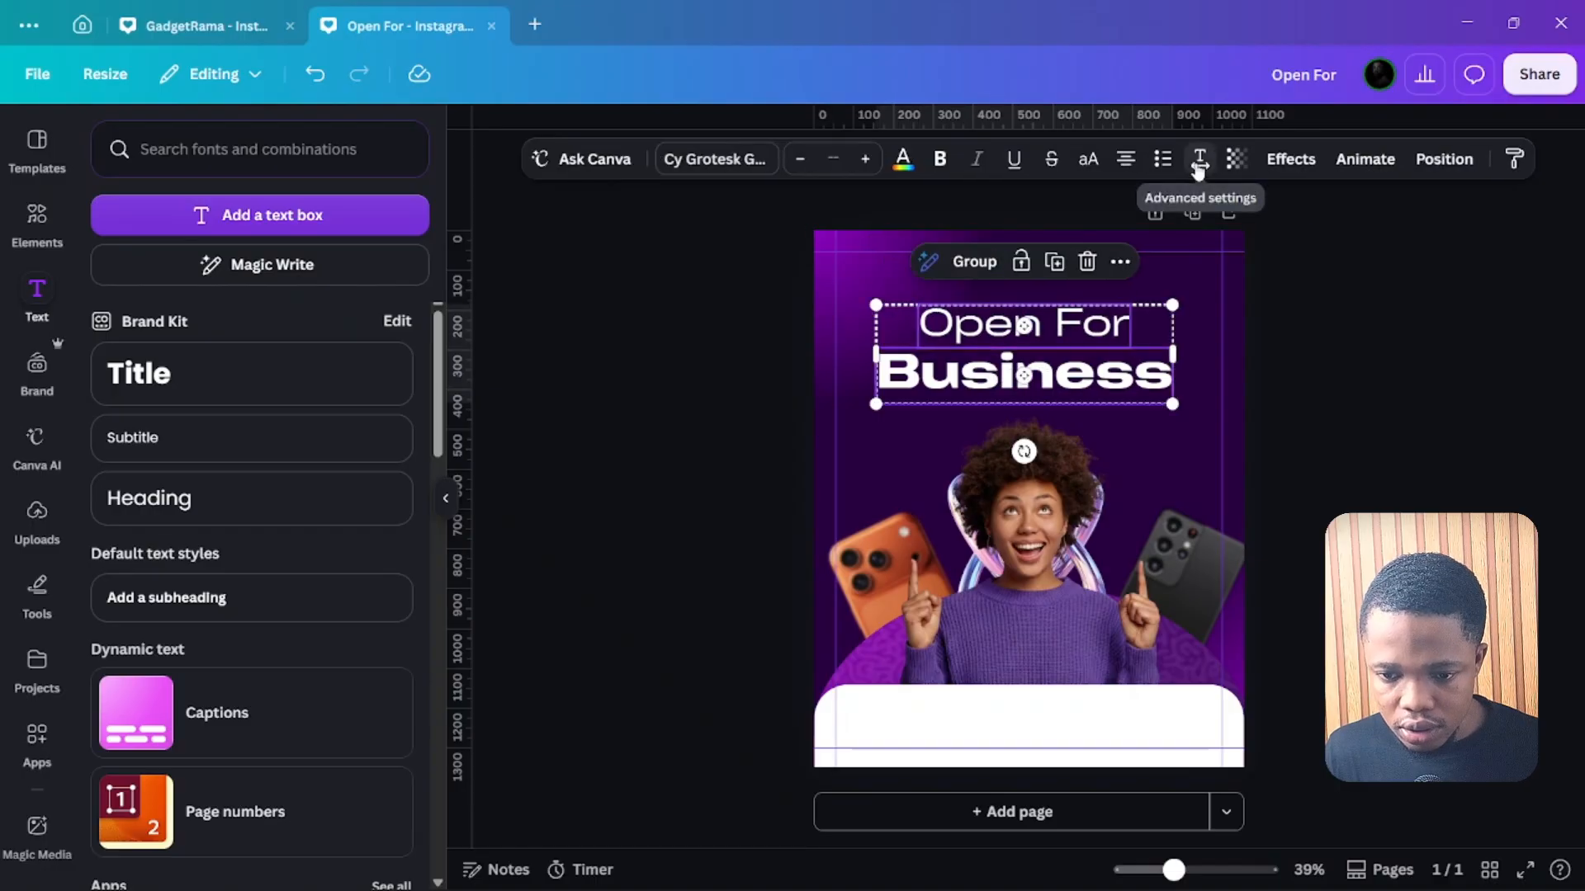
click(1442, 158)
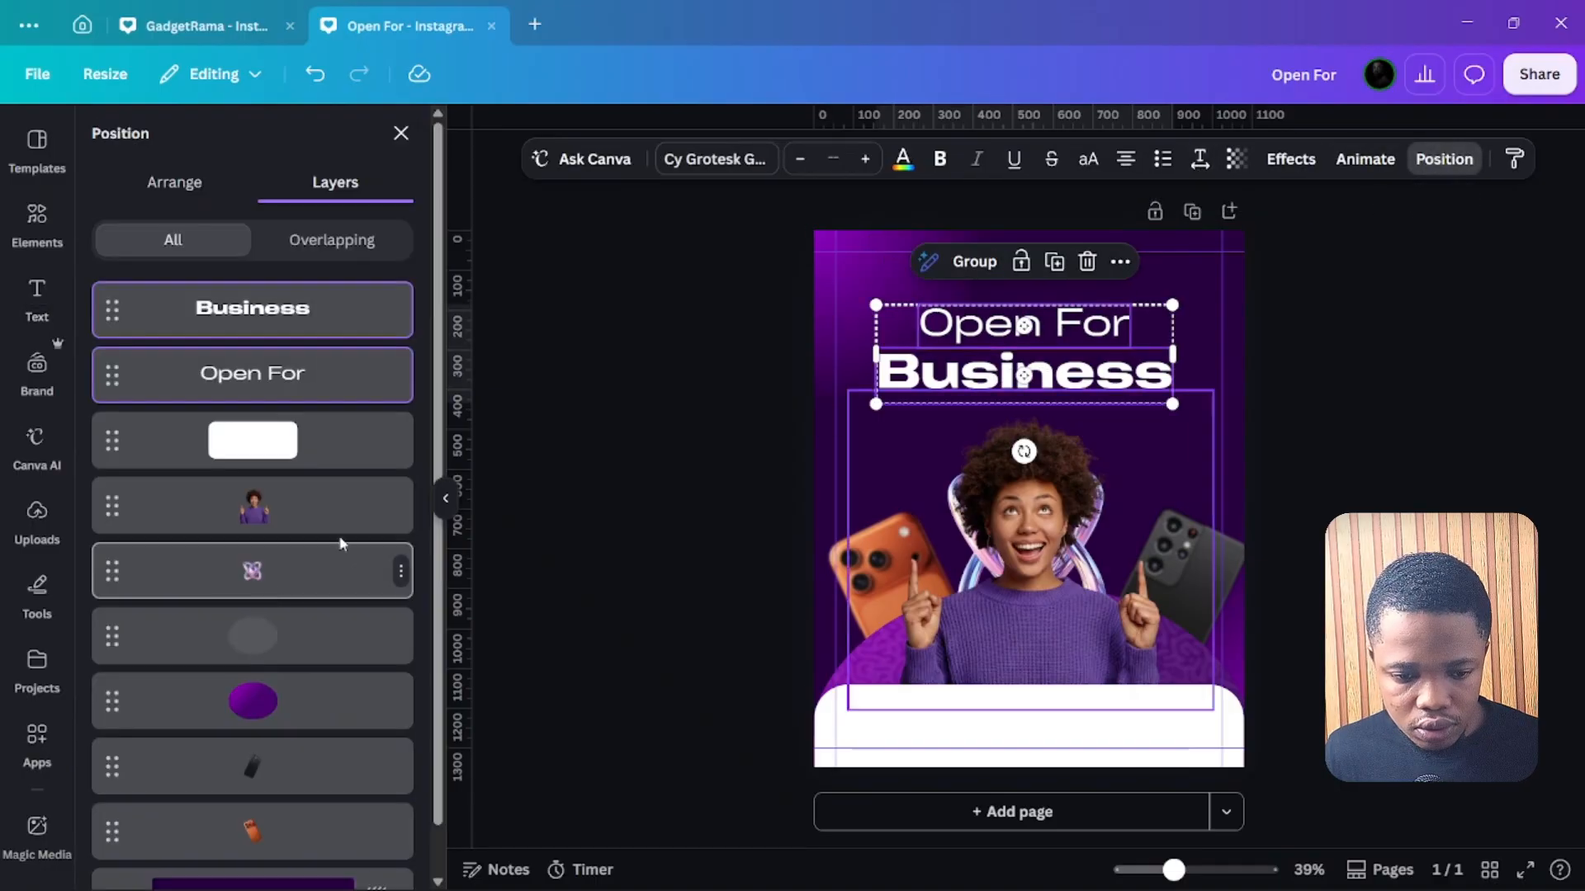
click(216, 190)
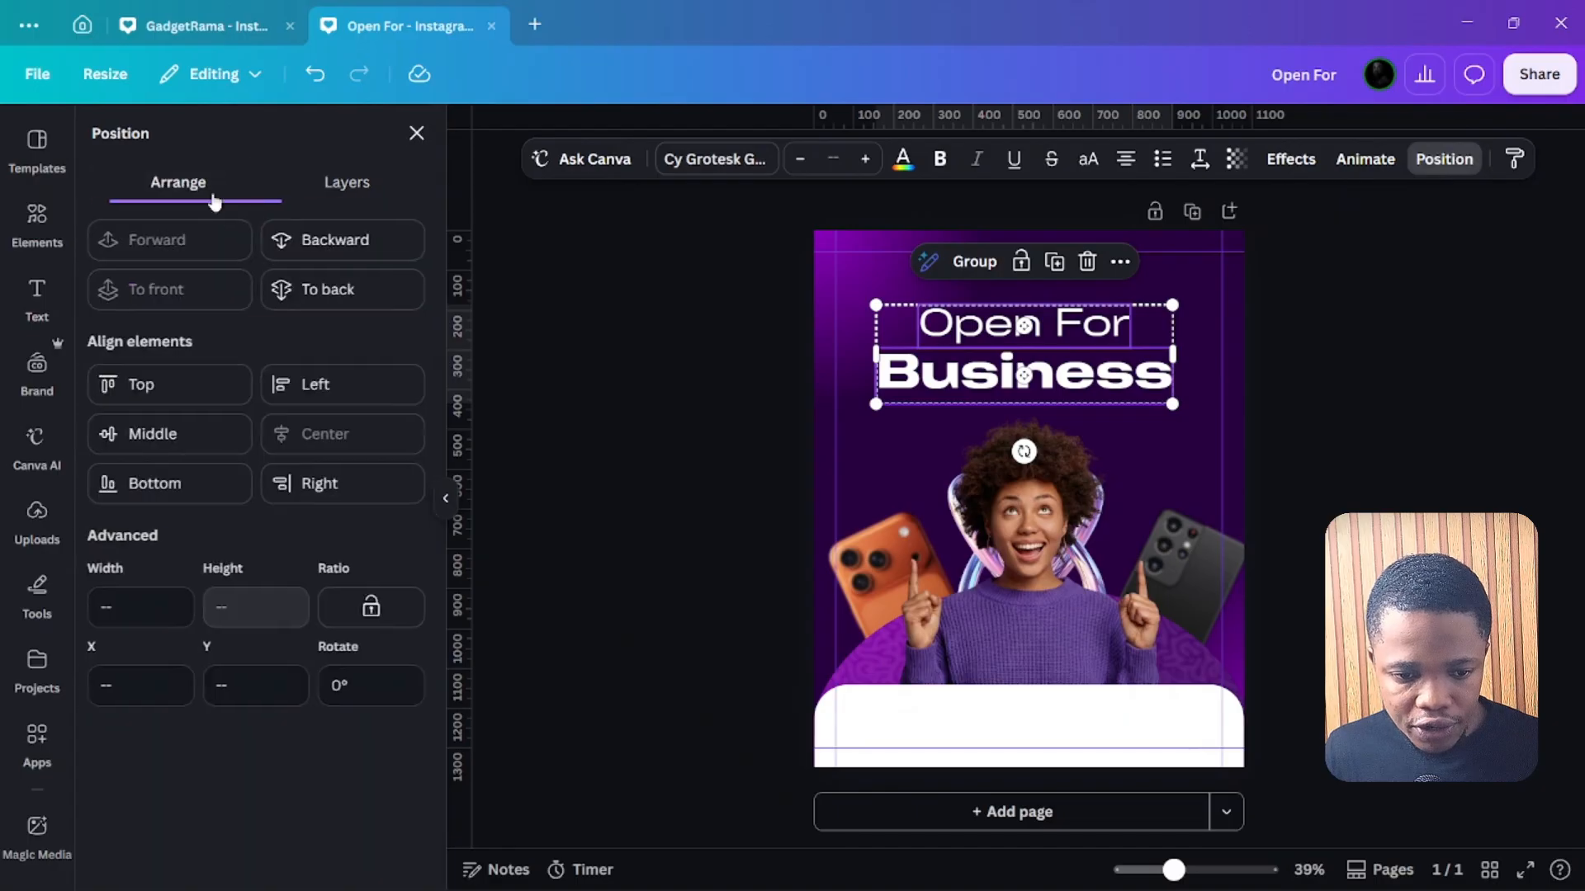
click(730, 465)
Move the "Business" text slightly up to tighten the gap beneath "Open For".
drag(1018, 381, 1023, 374)
key(Up)
key(Up)
key(Up)
key(Up)
key(Up)
key(Up)
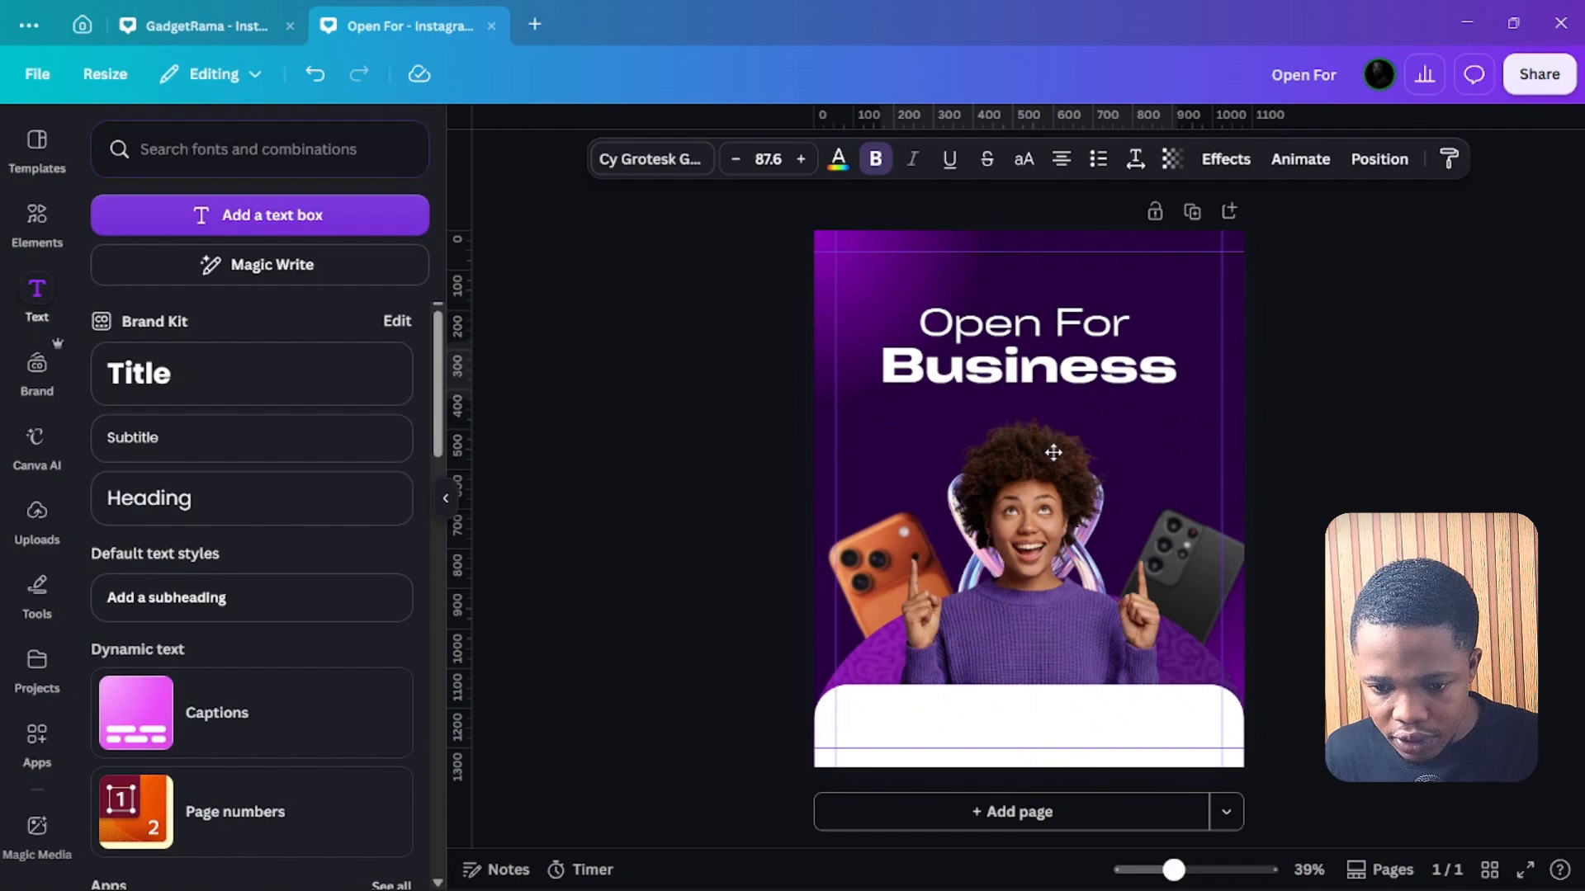
key(Up)
key(Up)
key(Up)
key(Up)
key(Up)
key(Up)
key(Up)
key(Up)
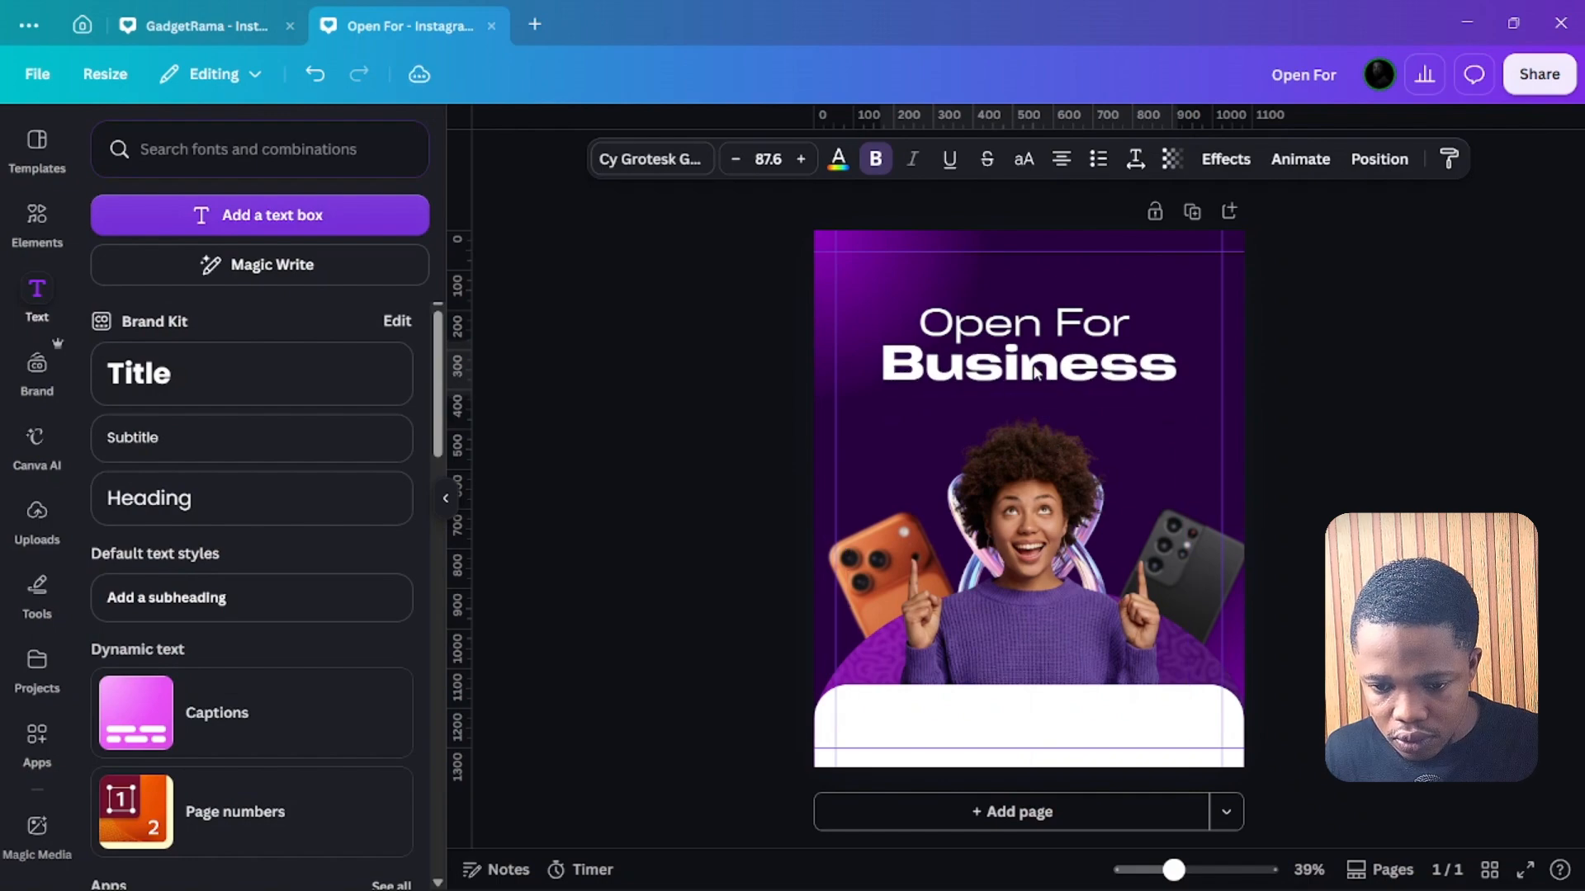
Enlarge both headline lines slightly together and lower them to sit just above the woman's hair.
shift+click(1015, 329)
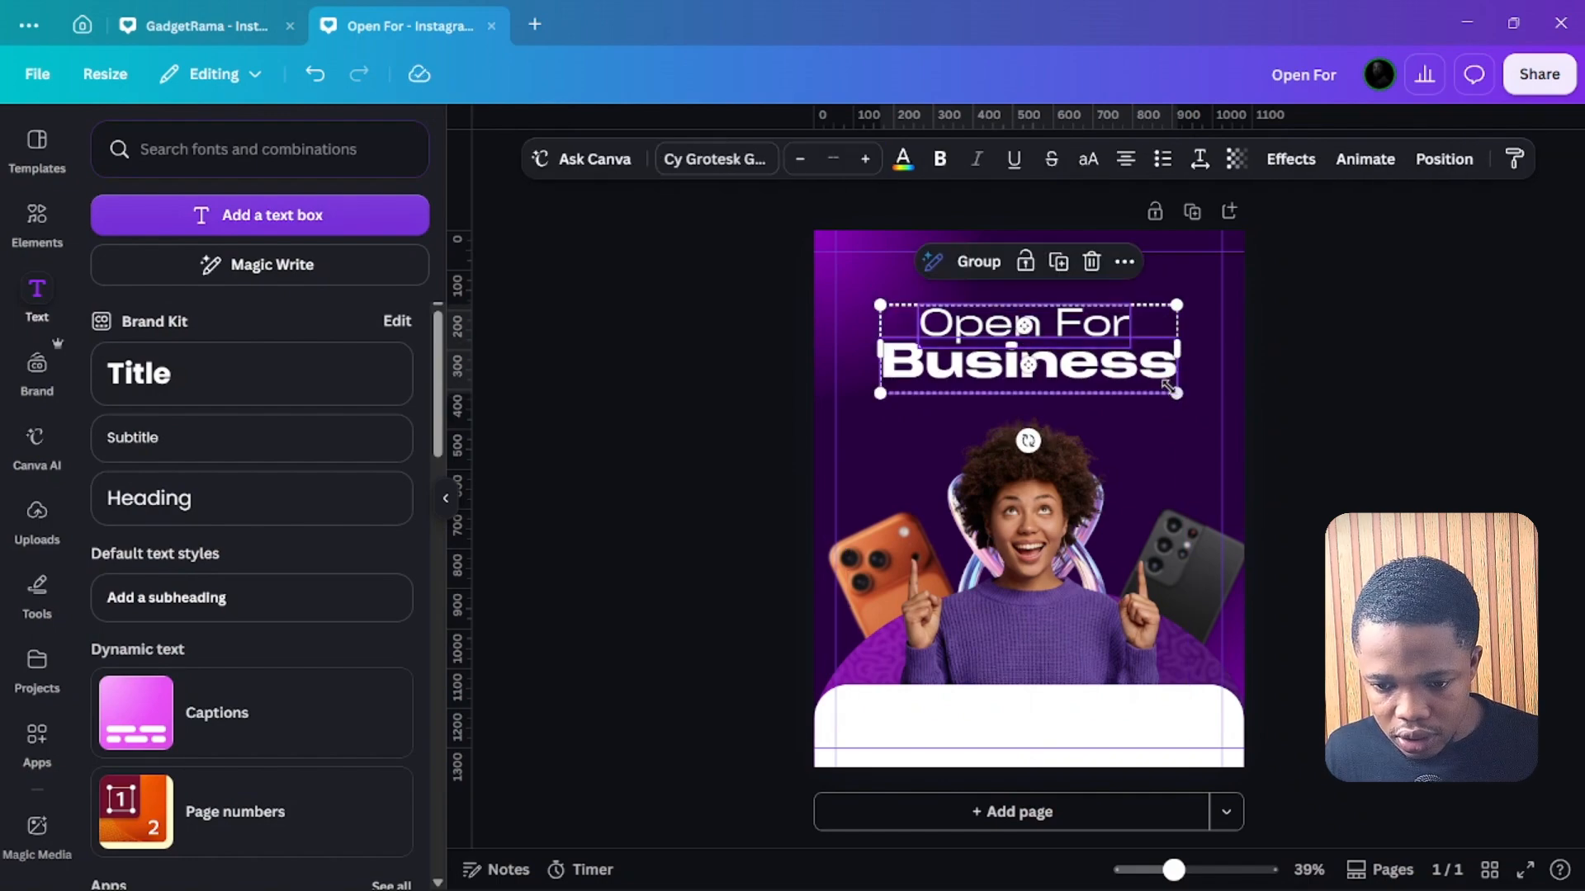
drag(1182, 398, 1188, 397)
drag(1073, 378, 1070, 392)
click(611, 402)
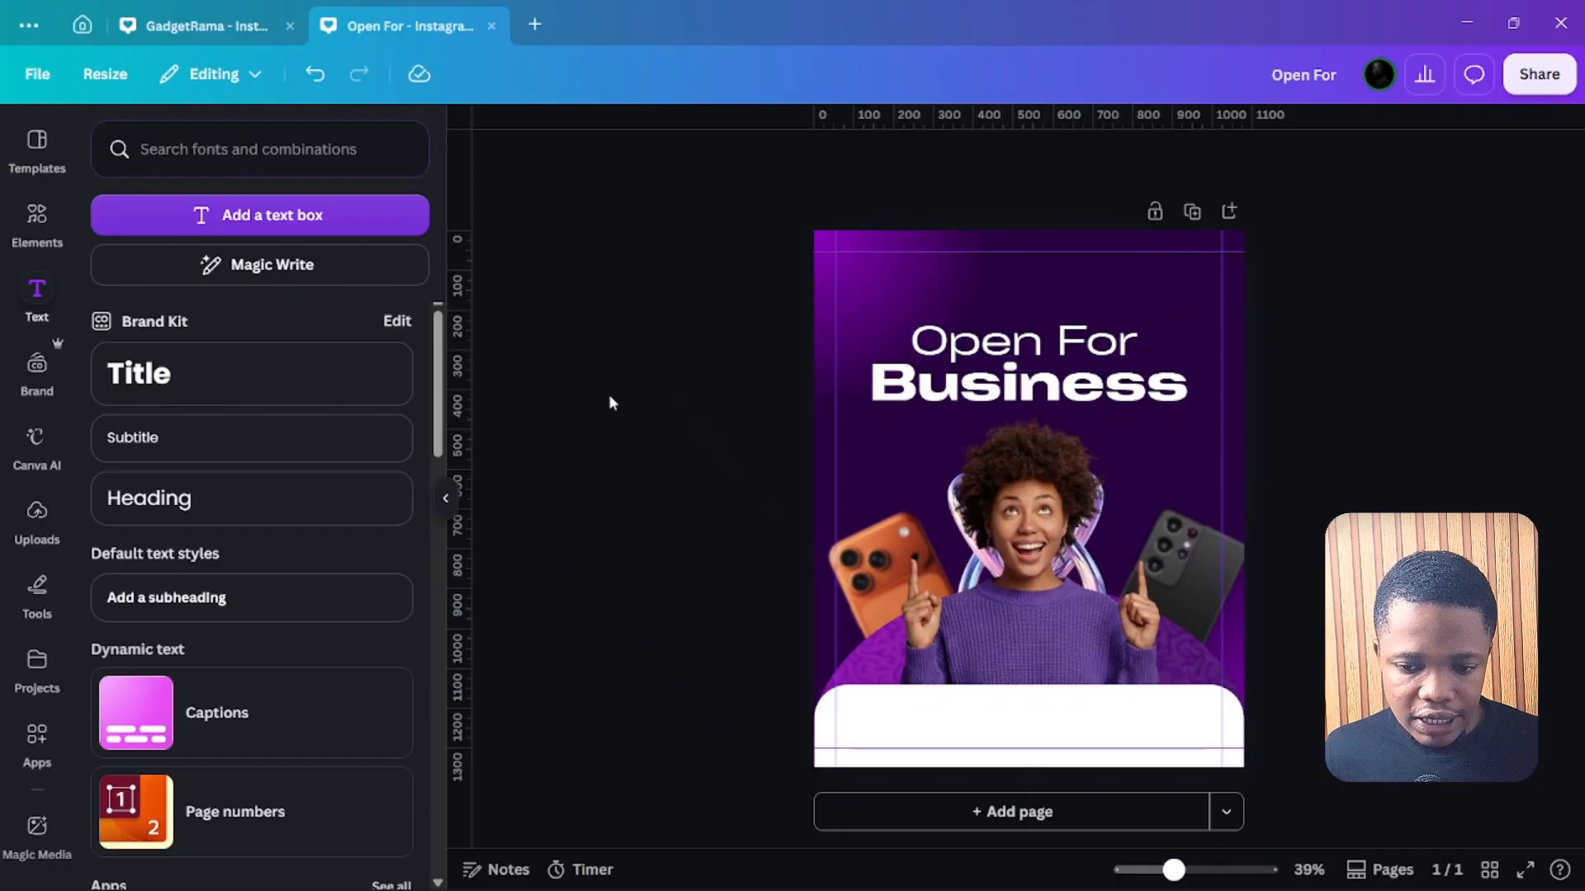
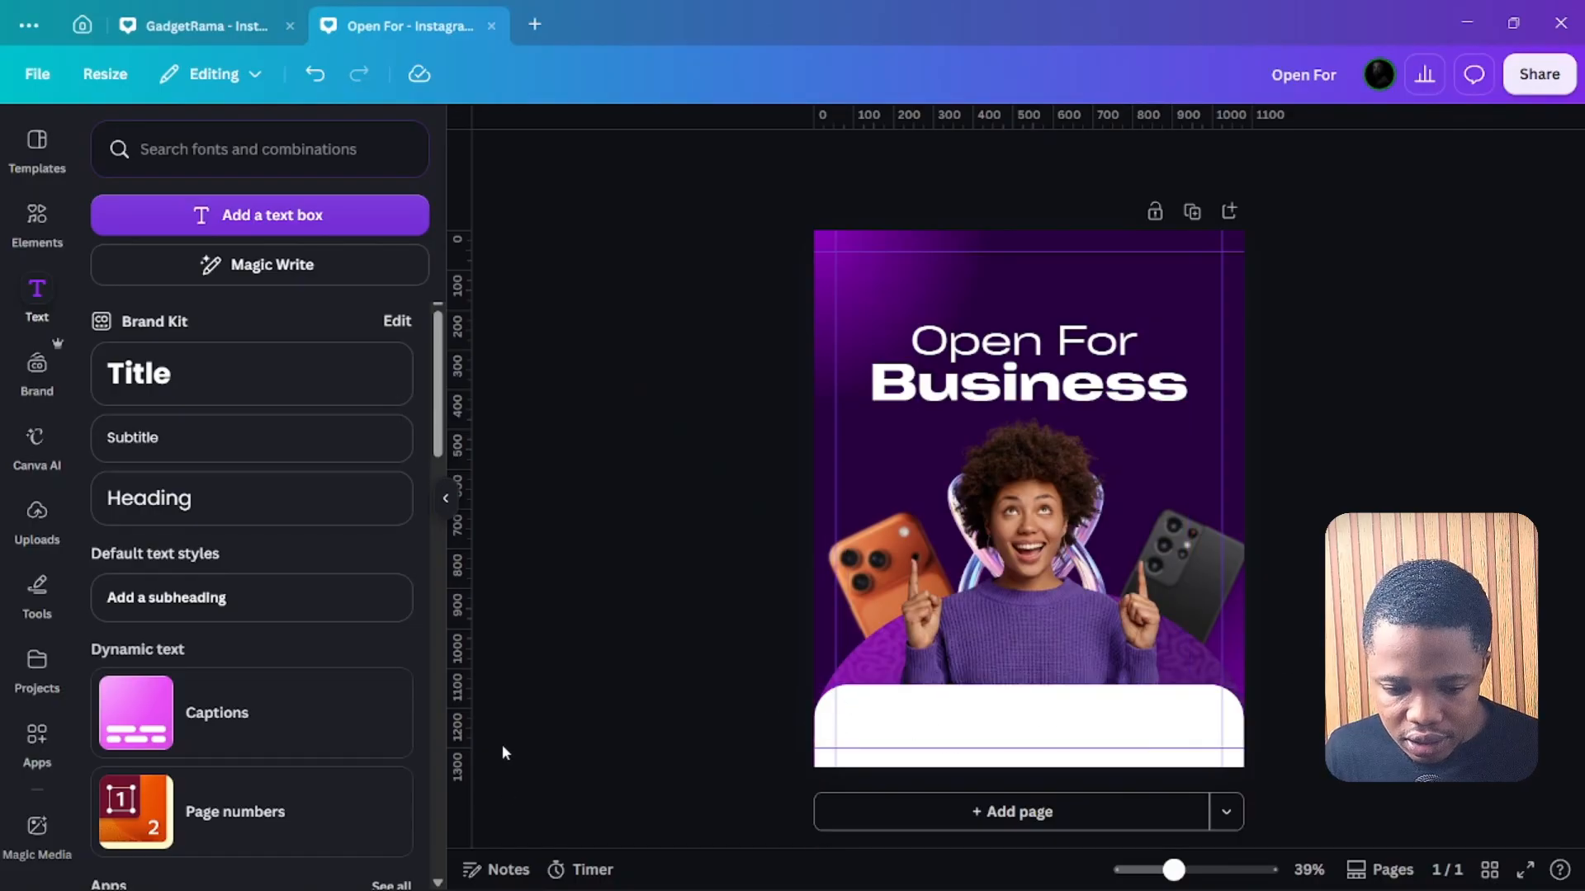
click(225, 221)
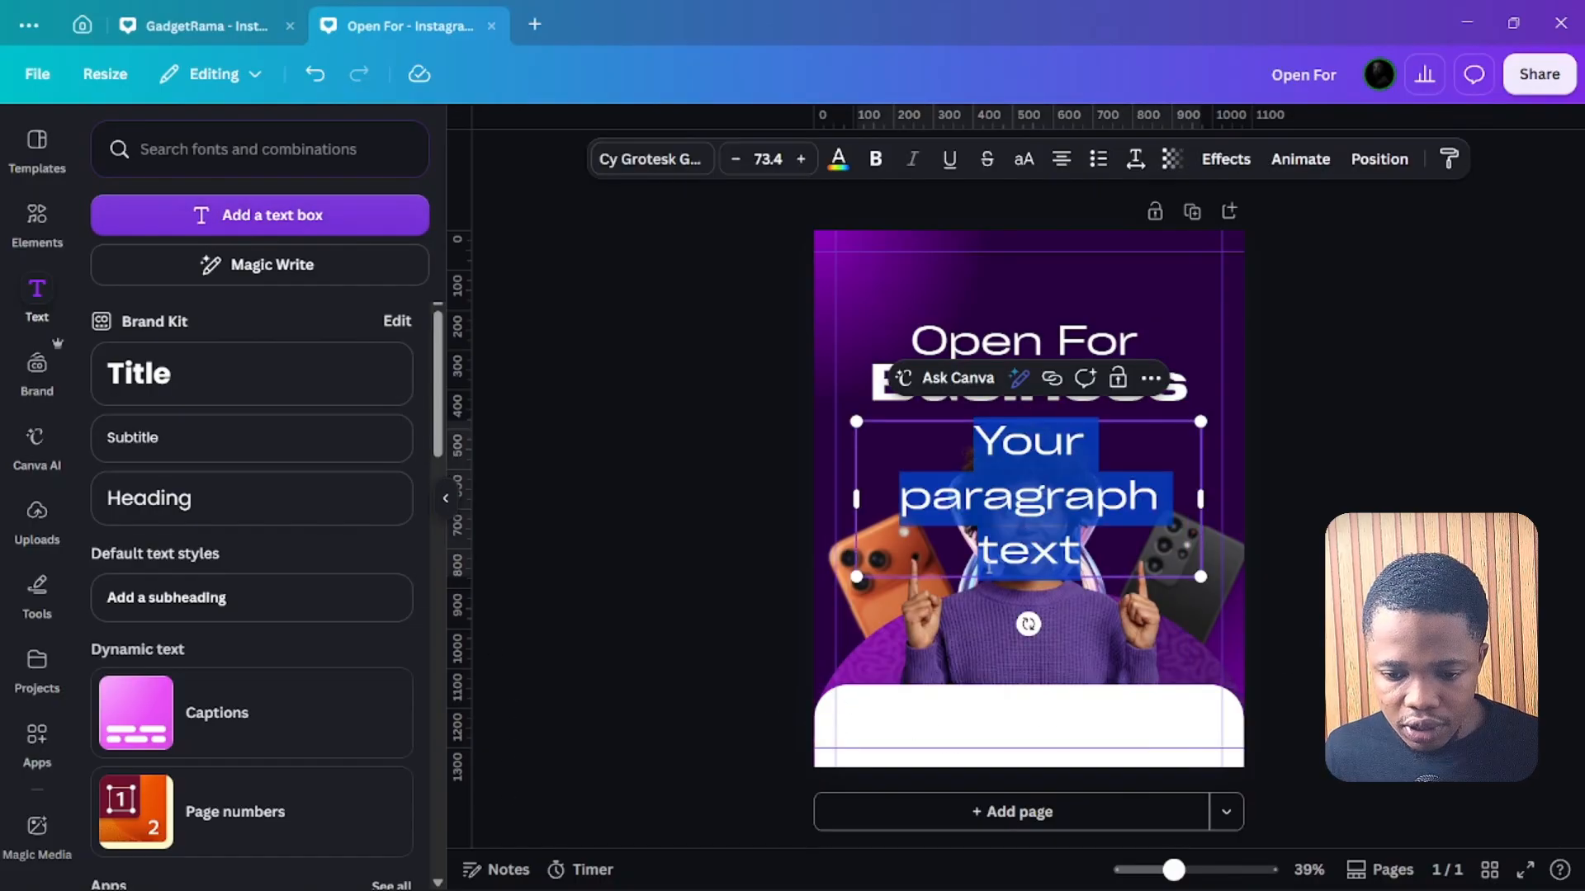
text(ww)
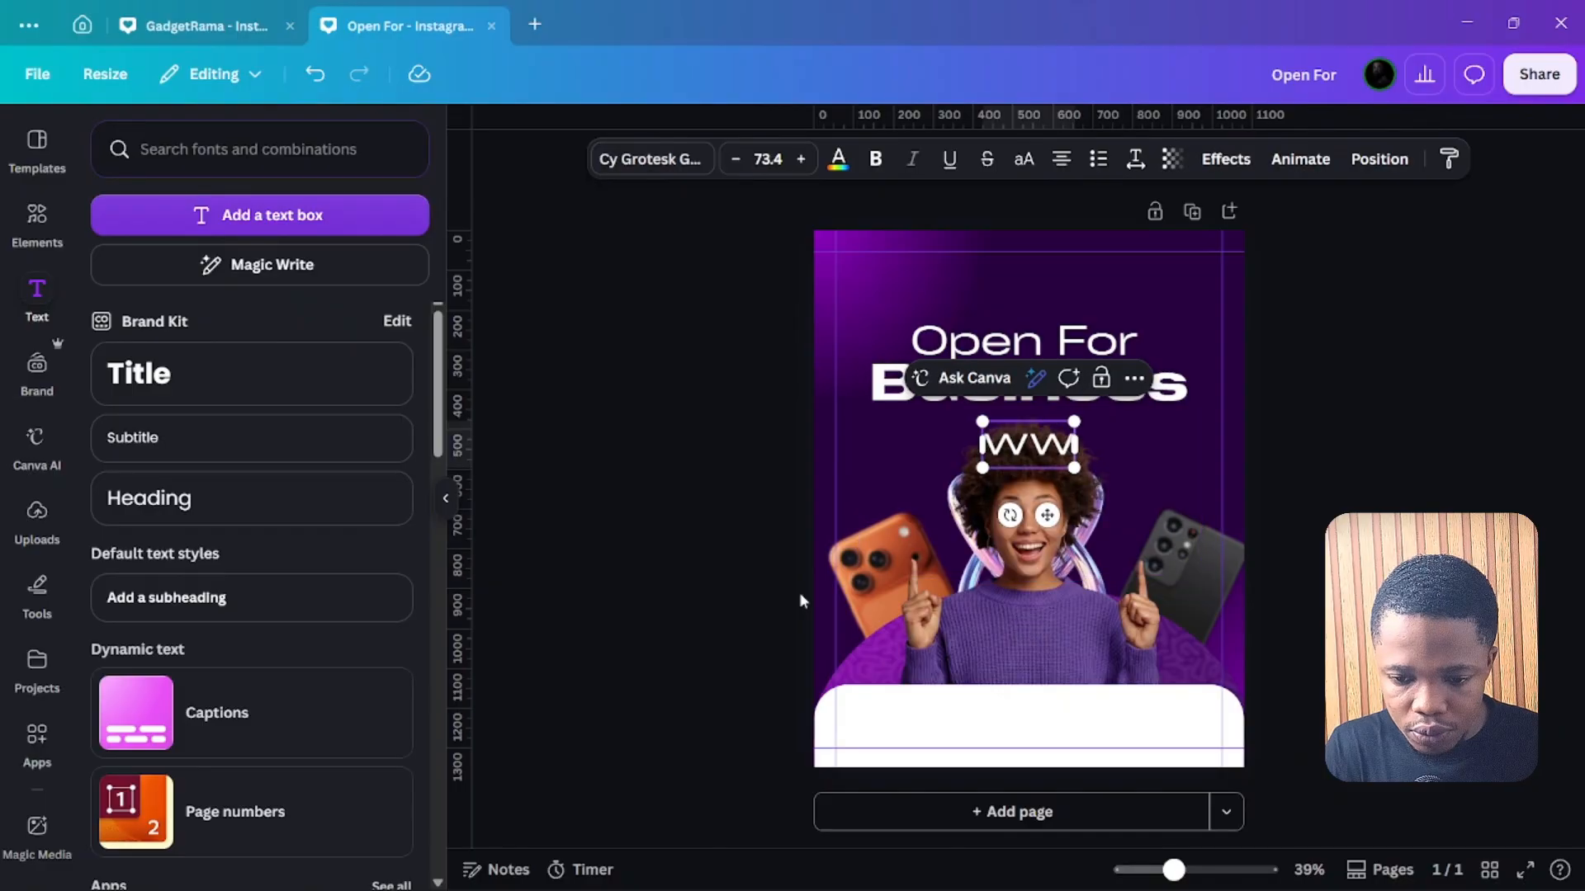
text(w.)
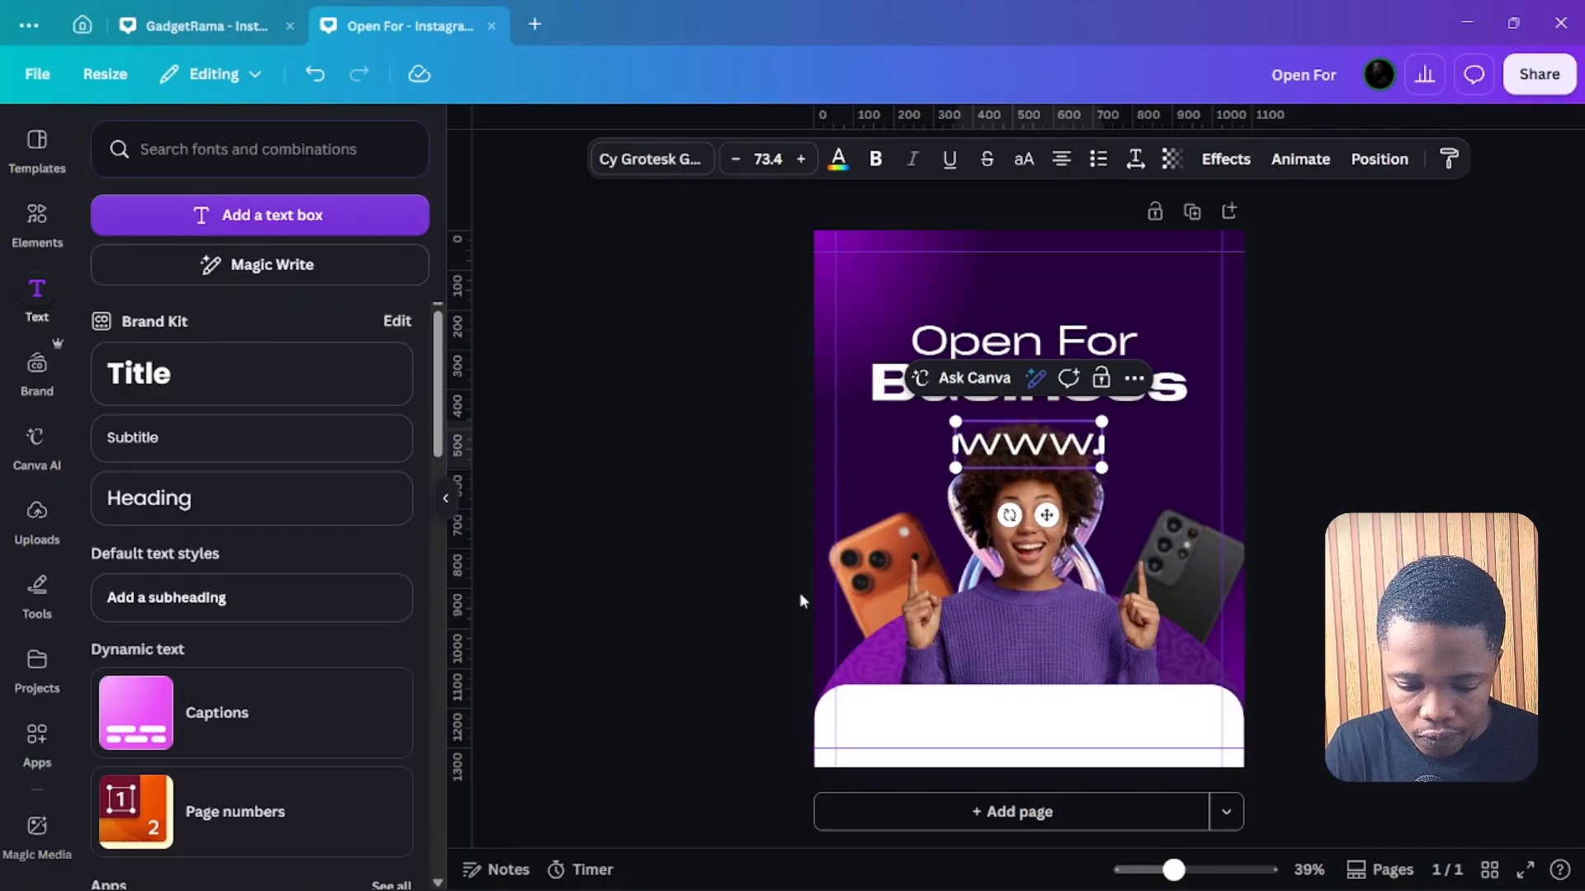
text(ga)
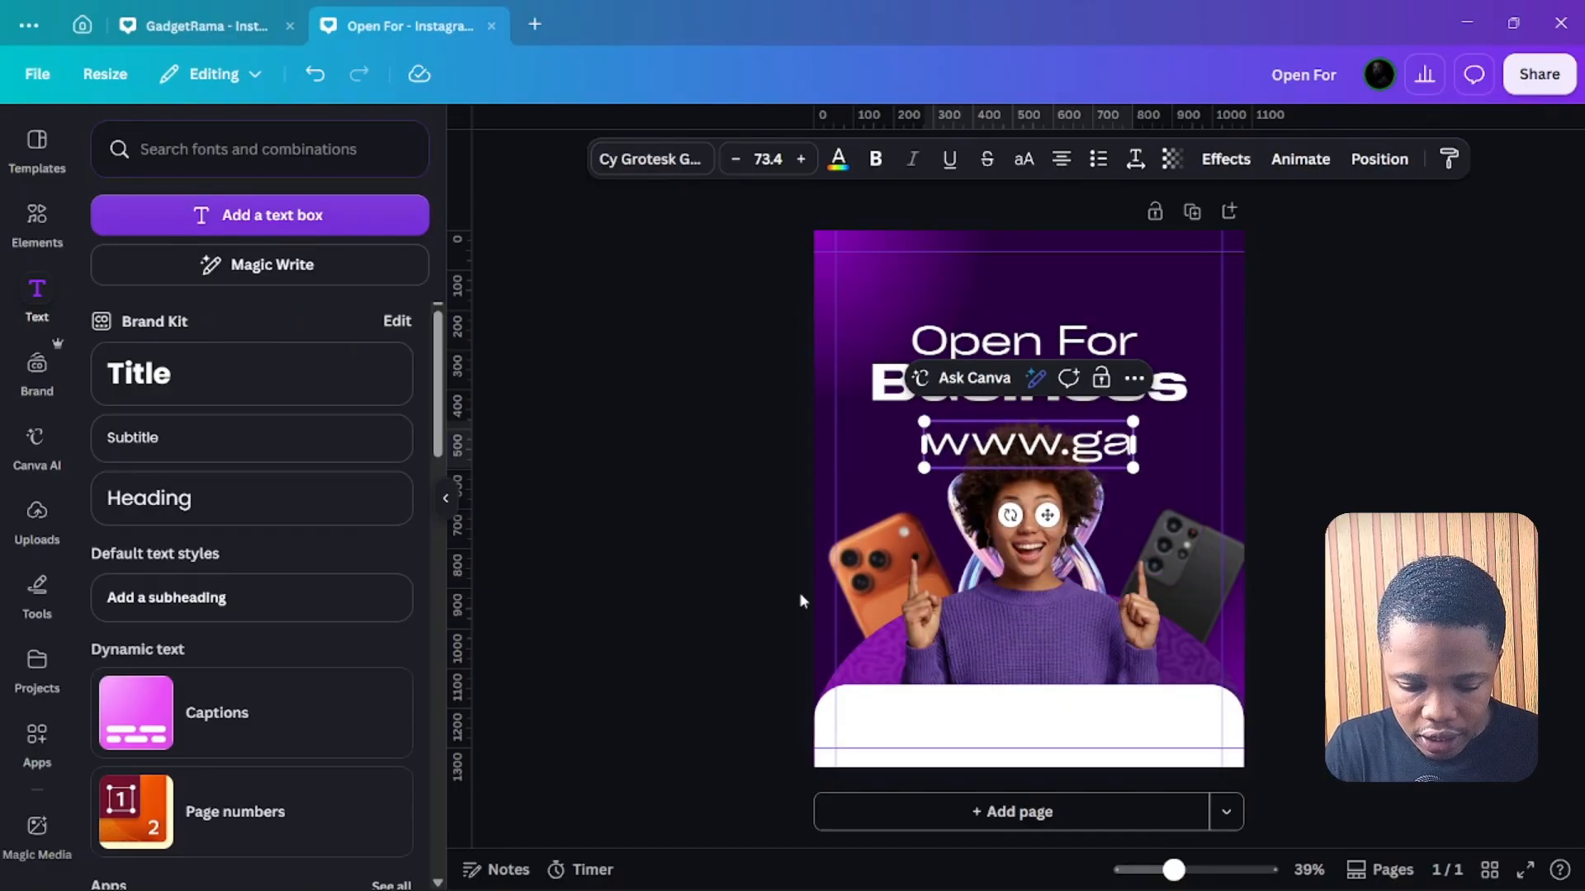
text(dget)
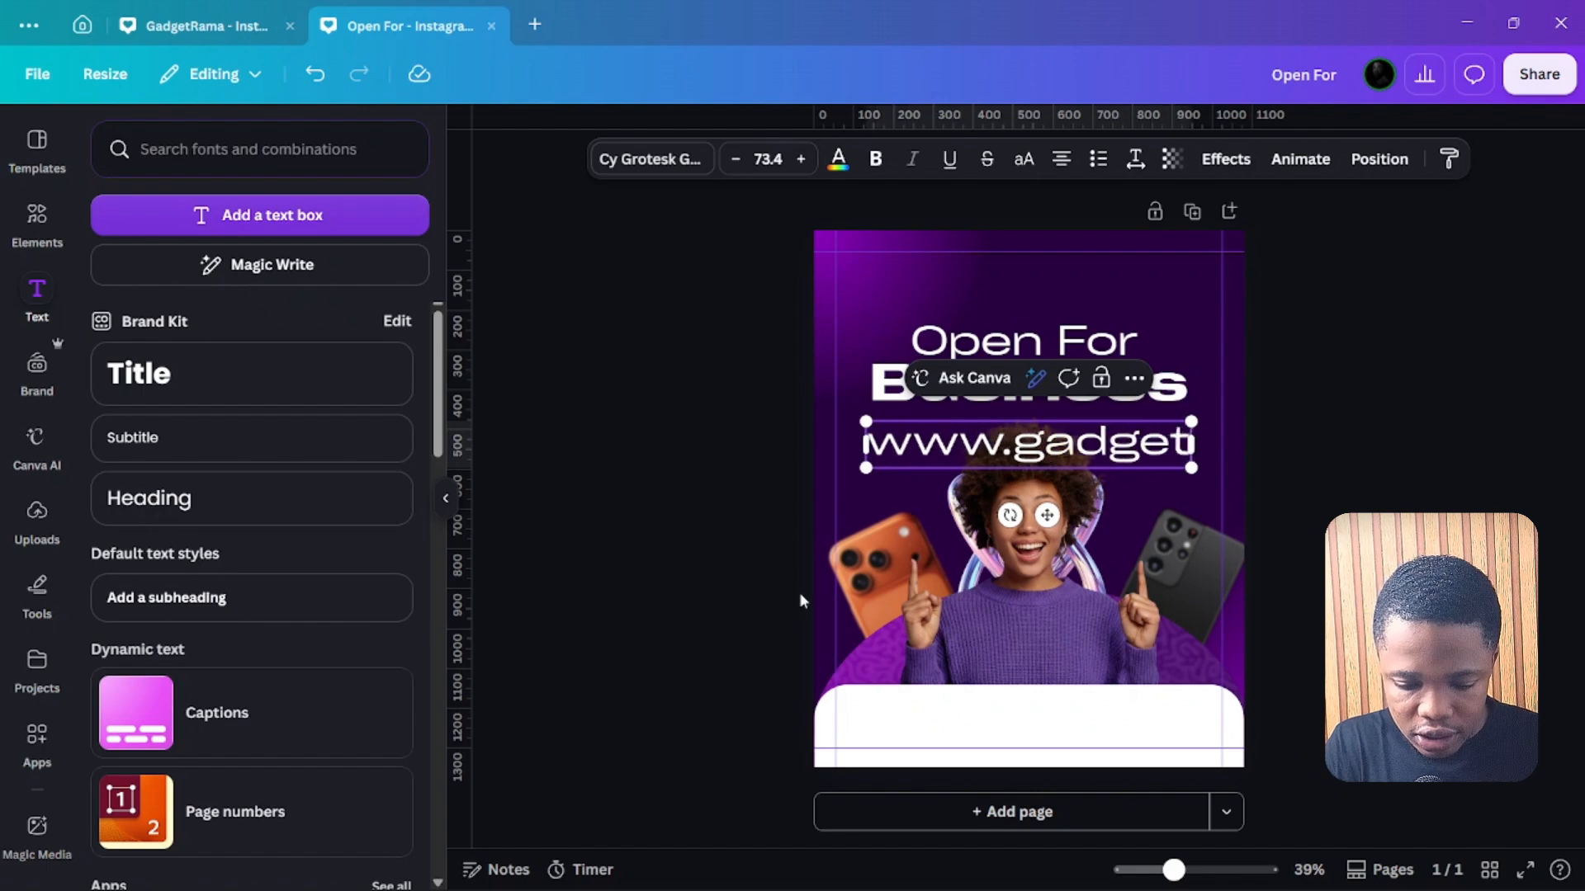
text(rama)
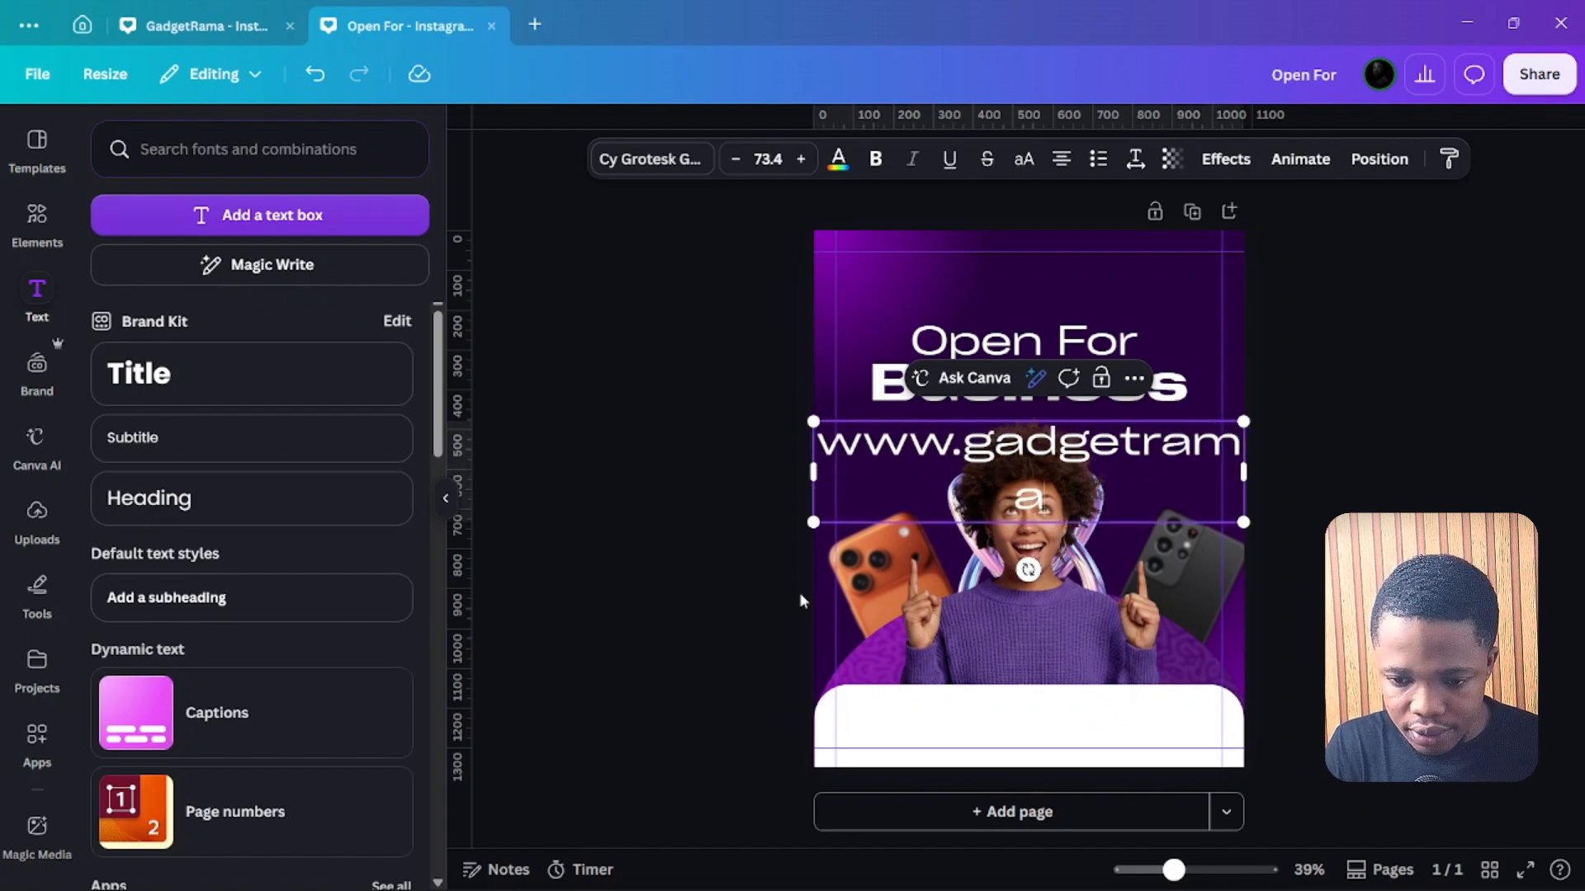
text(.com)
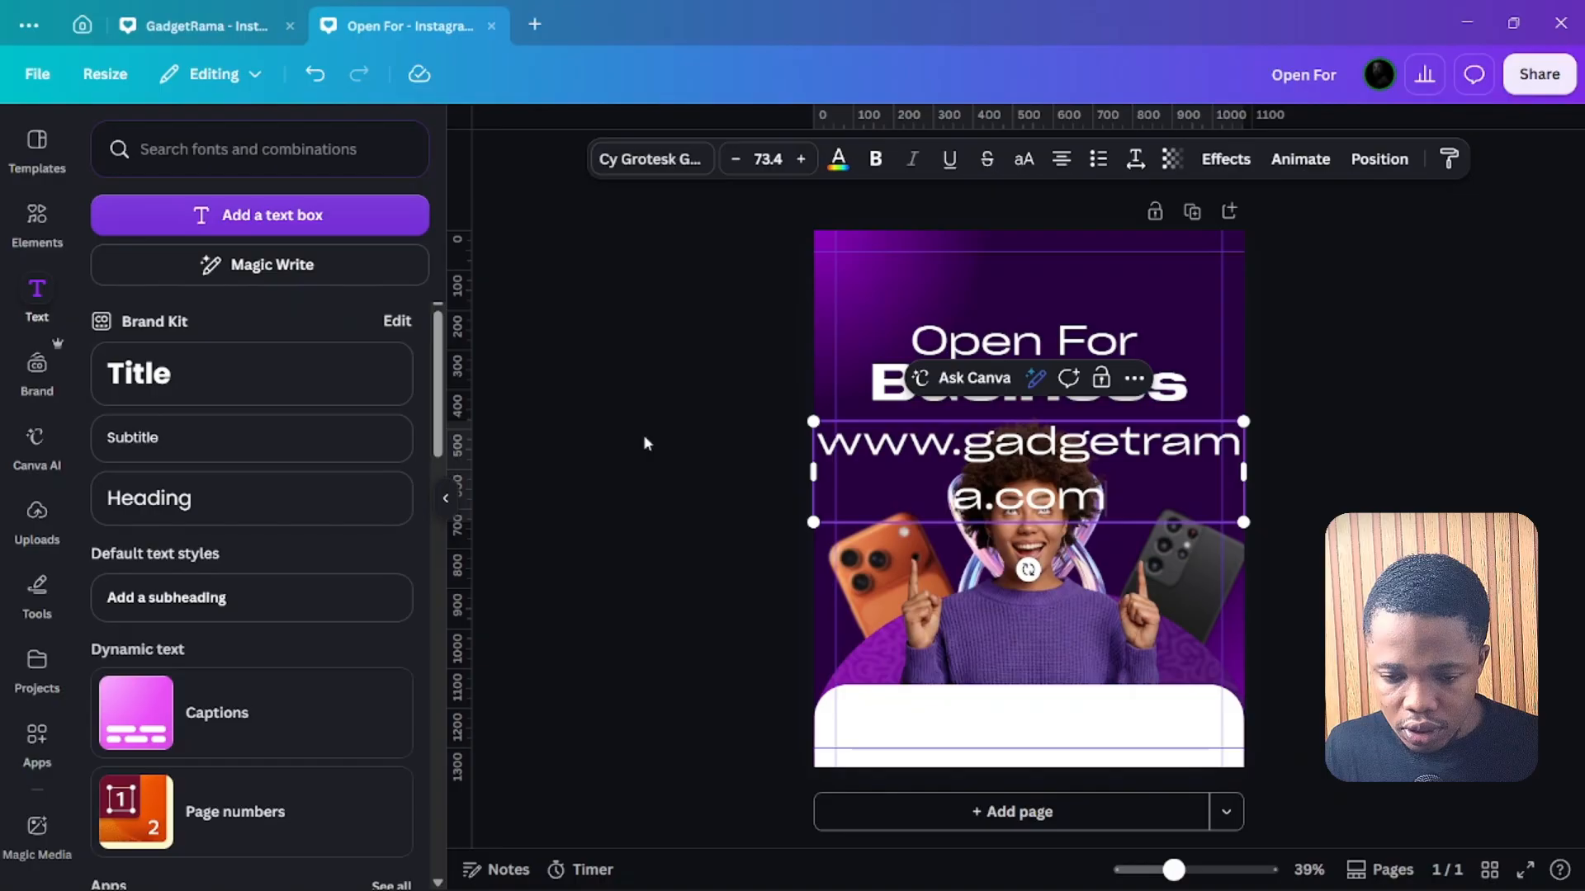
Change the web address text's font to Inter SemiBold.
click(660, 159)
click(247, 232)
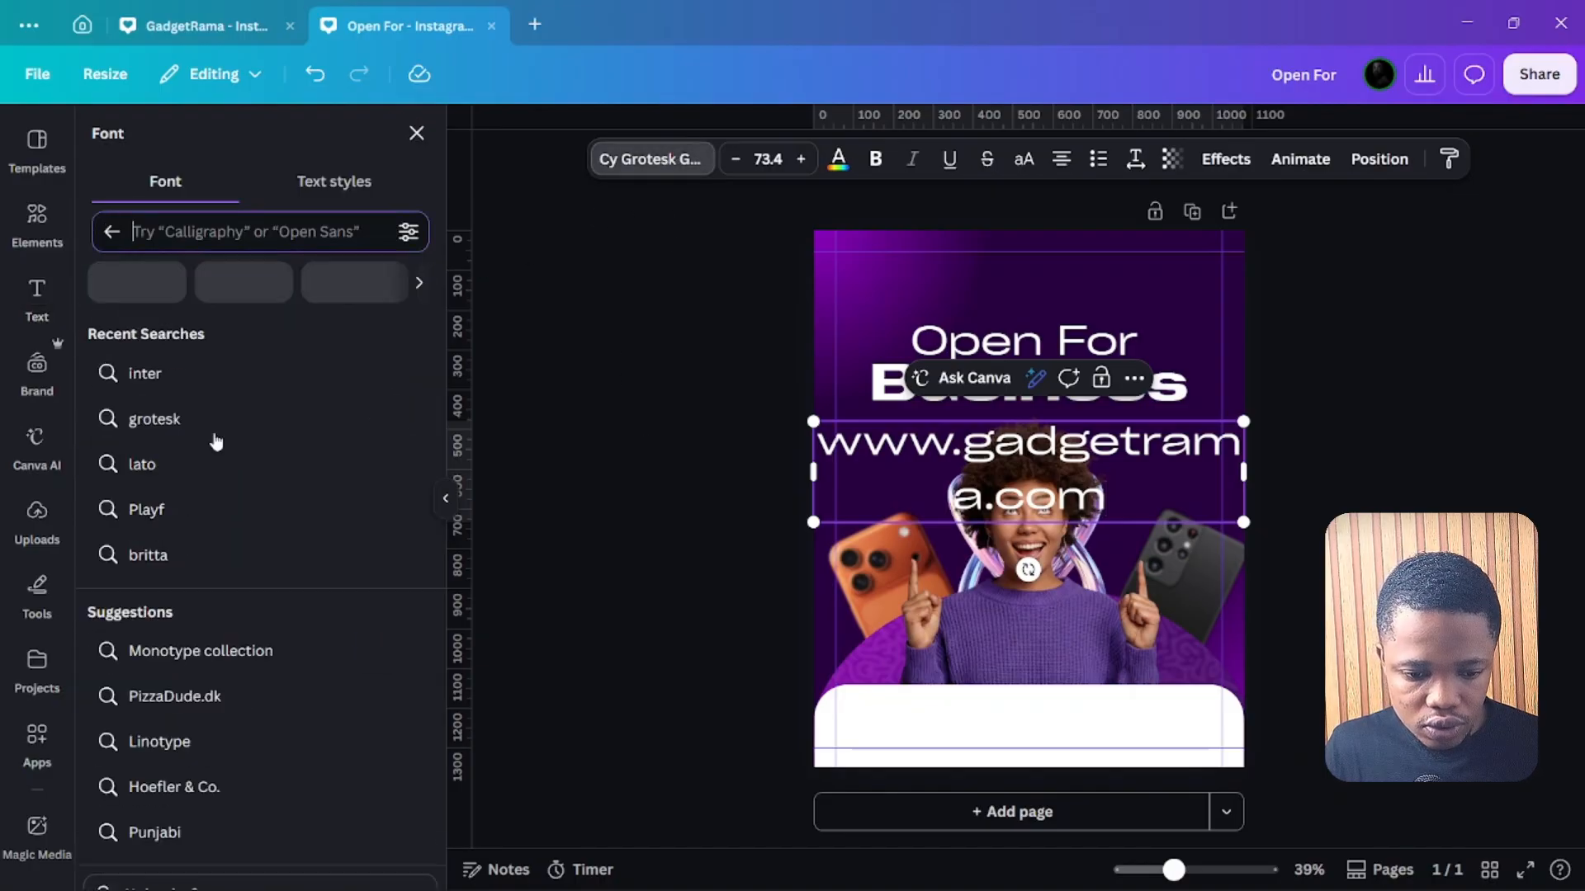
click(132, 368)
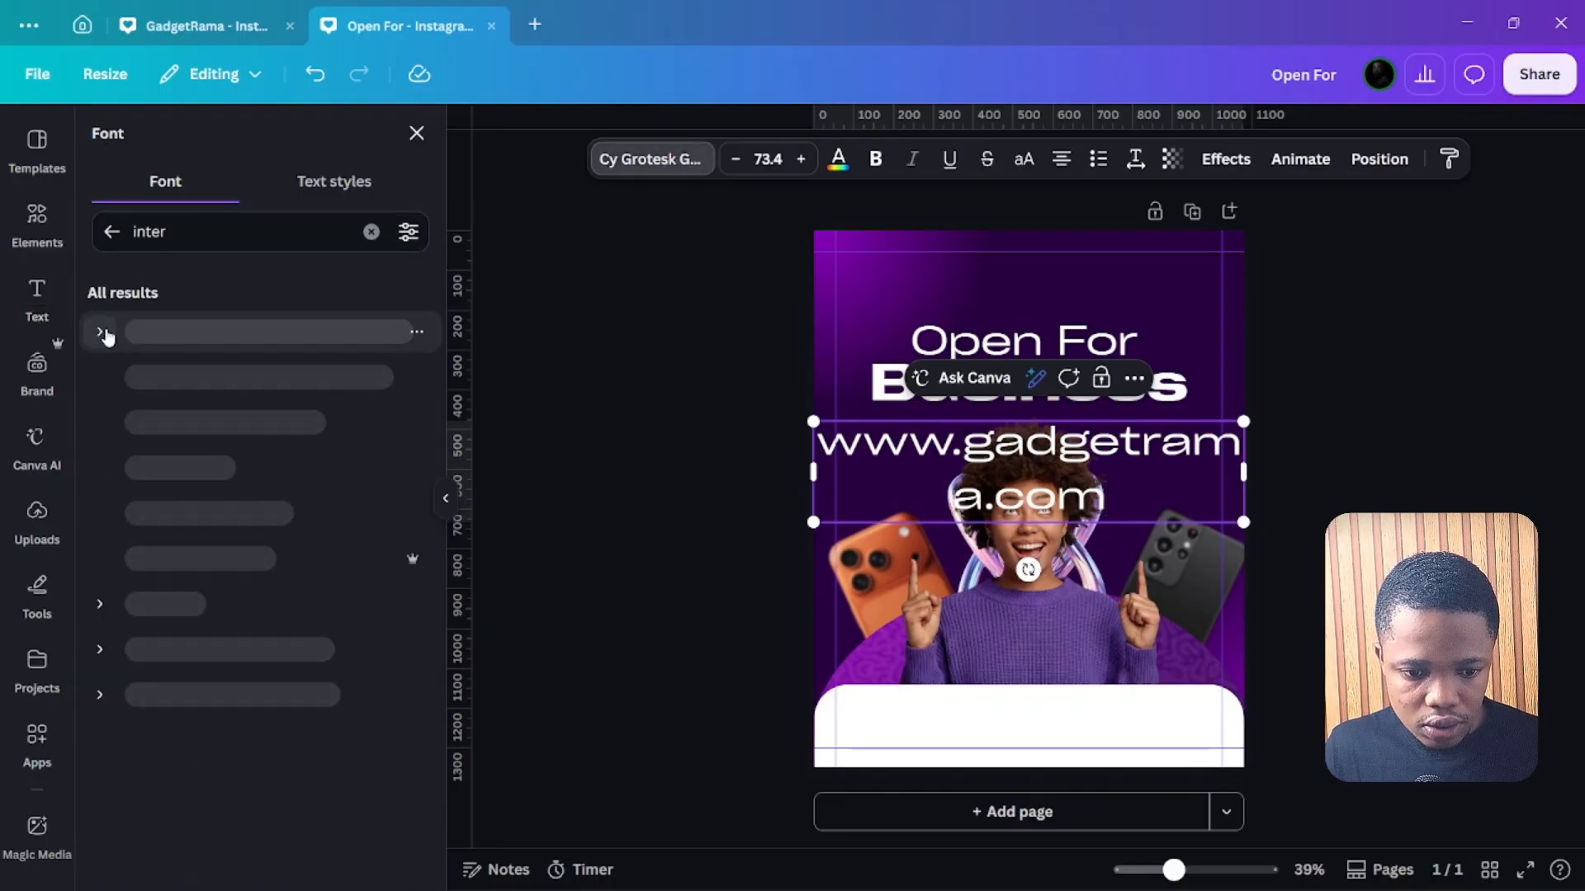
click(101, 331)
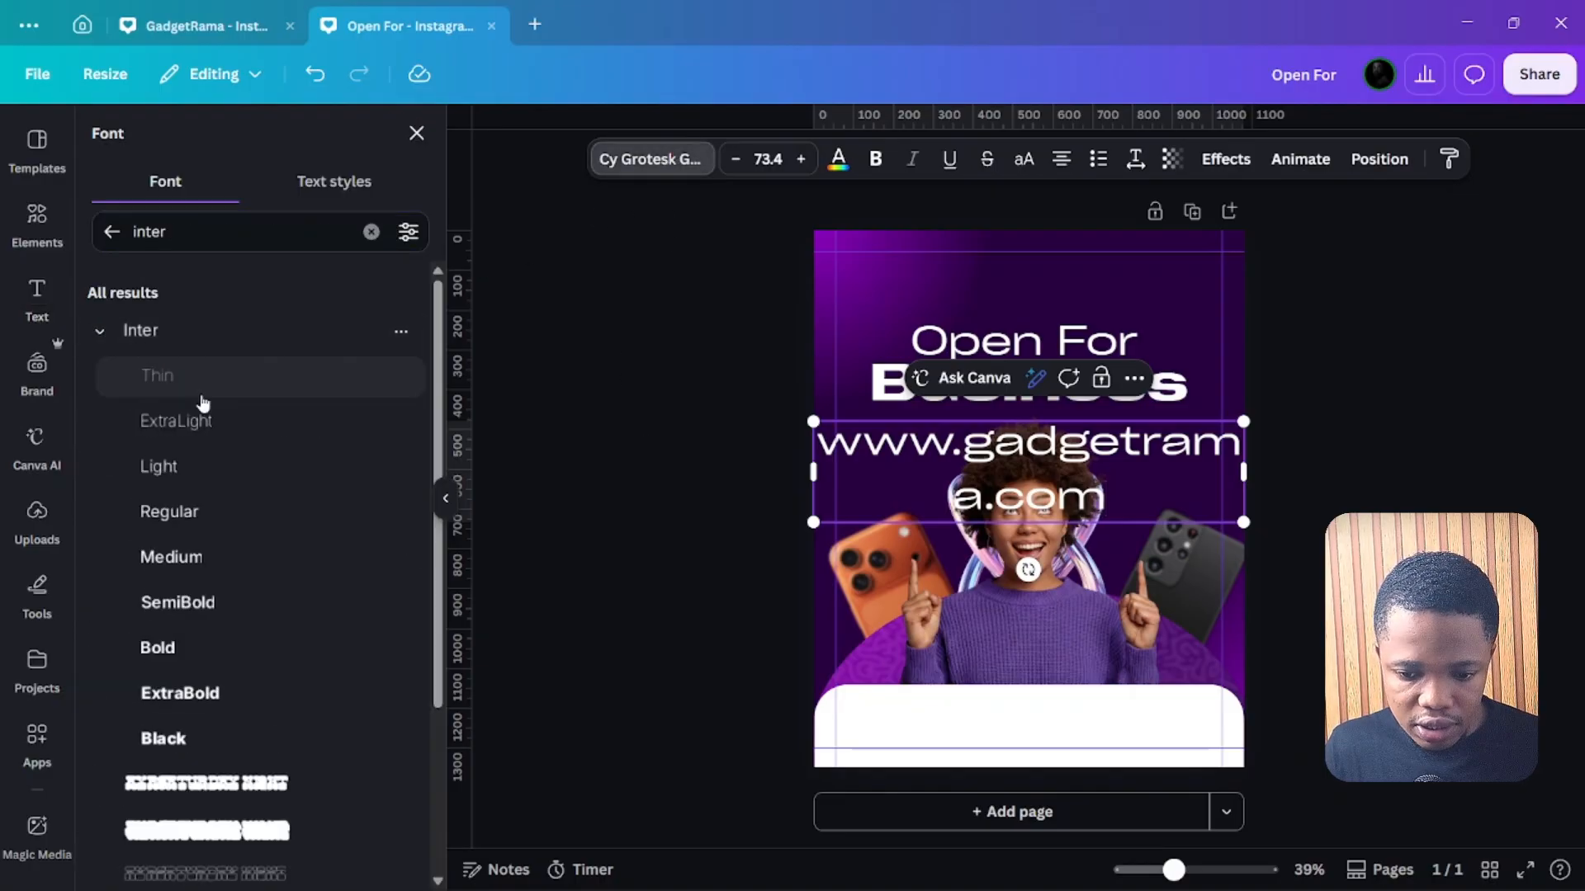
click(204, 603)
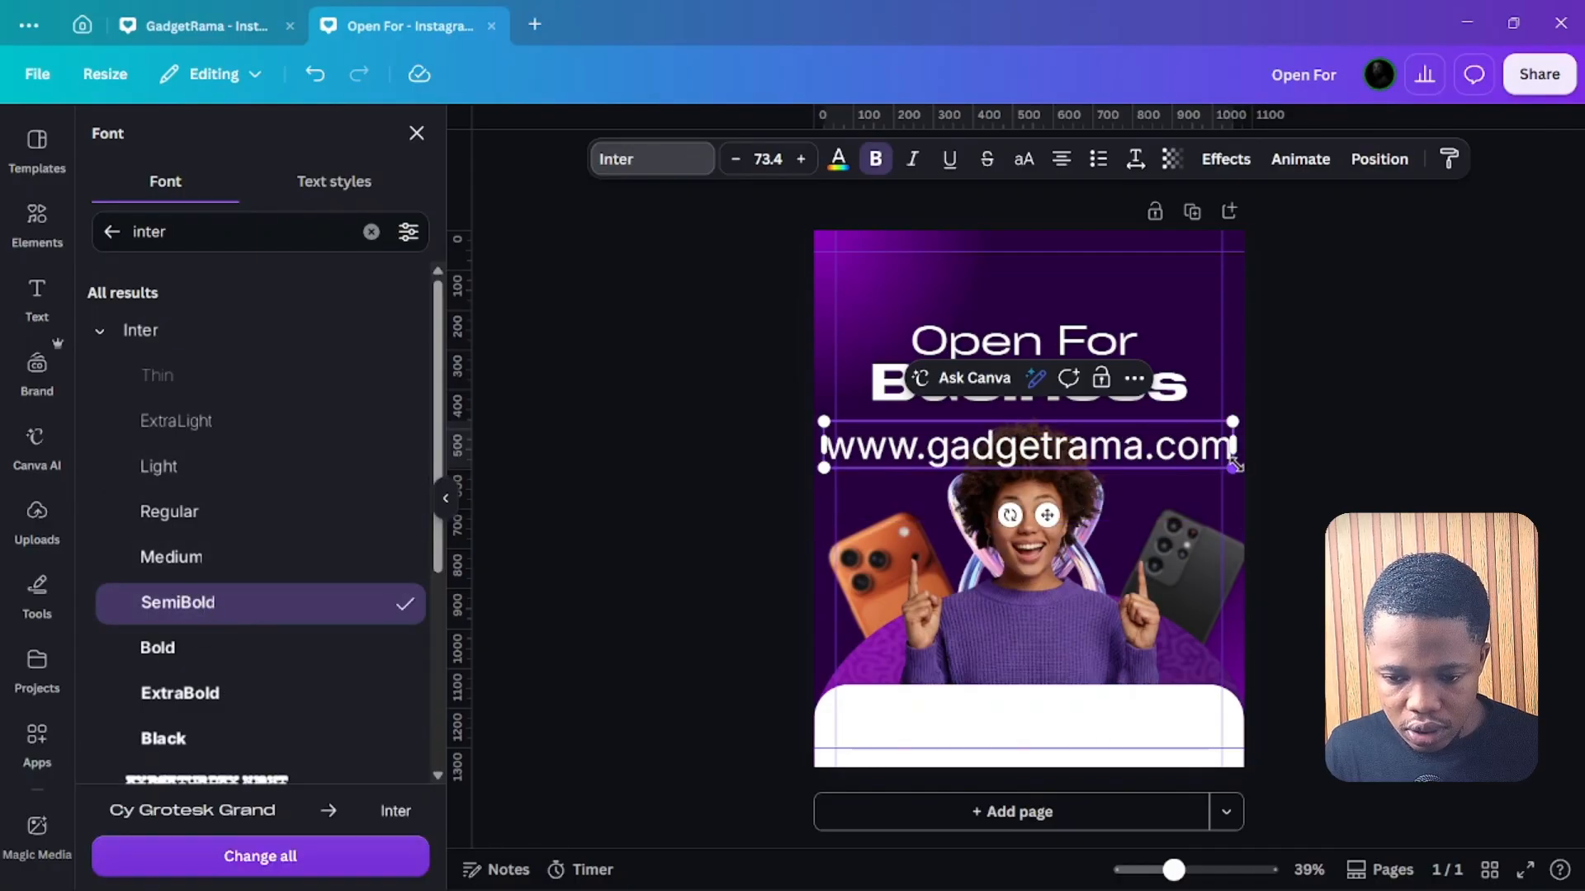
Shrink the web address to about size 33.6 and place it near the right margin of the white footer band.
drag(1236, 467, 1143, 465)
drag(1046, 508, 1114, 782)
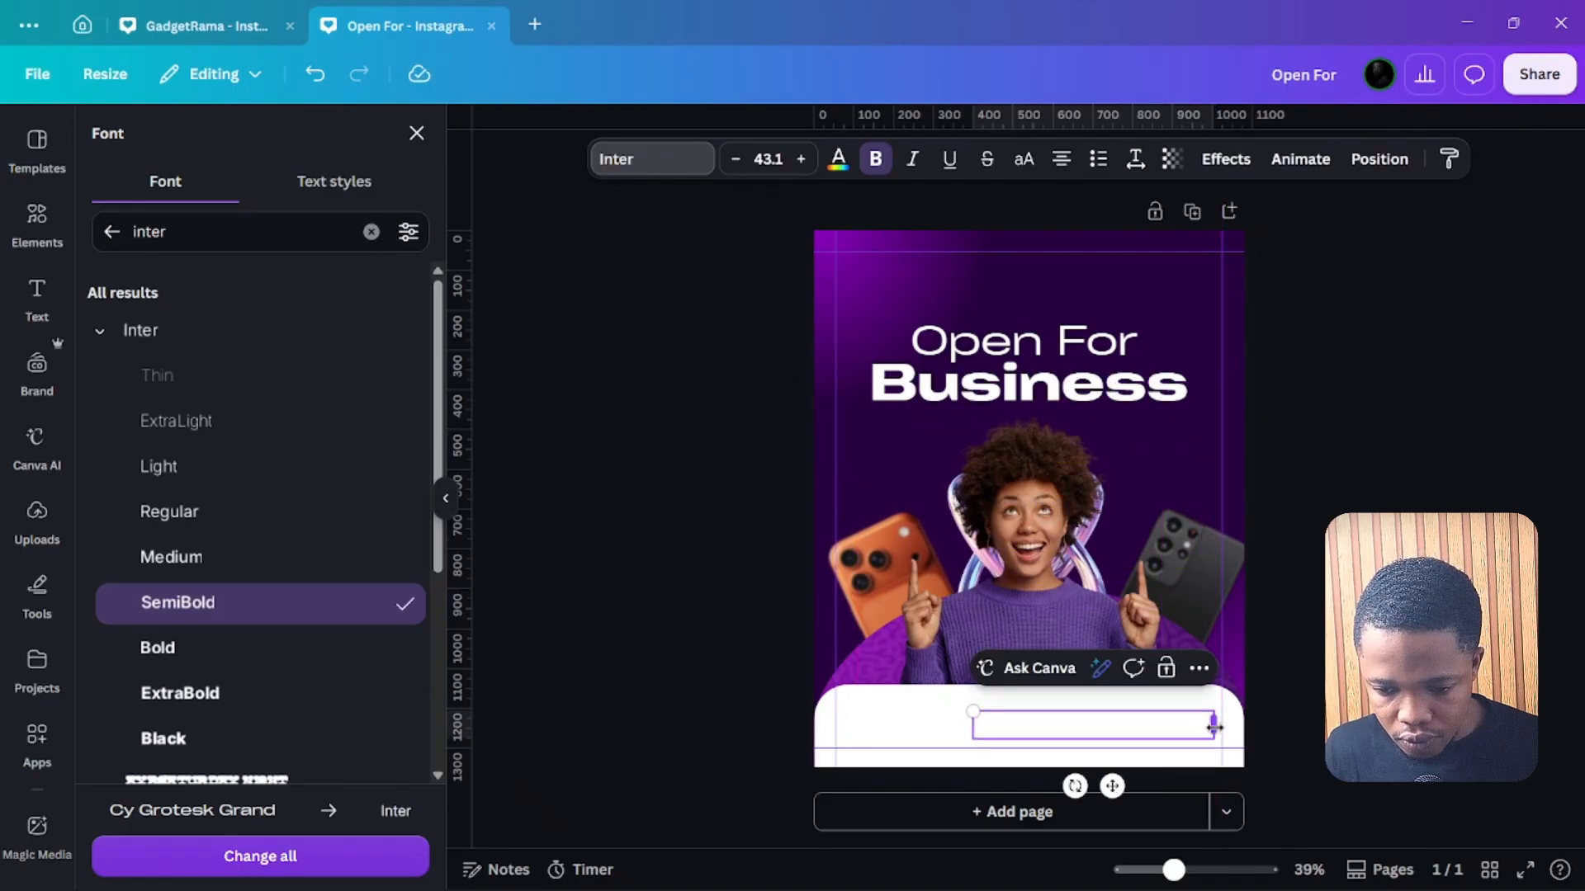
drag(972, 712, 999, 715)
drag(1111, 783, 1140, 783)
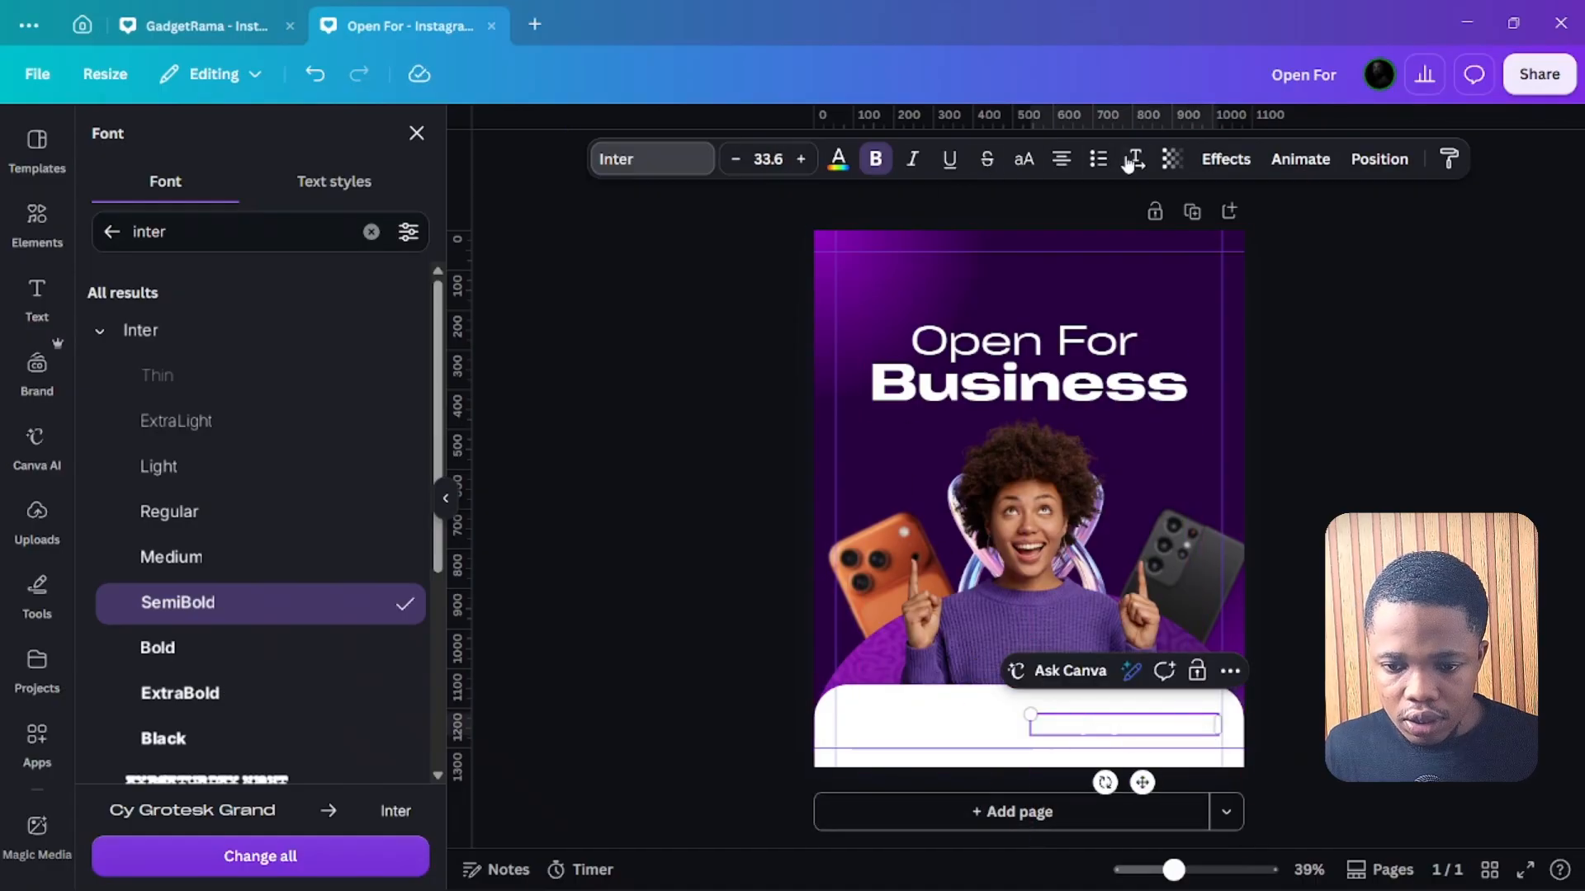
Apply a Background effect to the web address with roundness 0 and spread 42.
click(1238, 158)
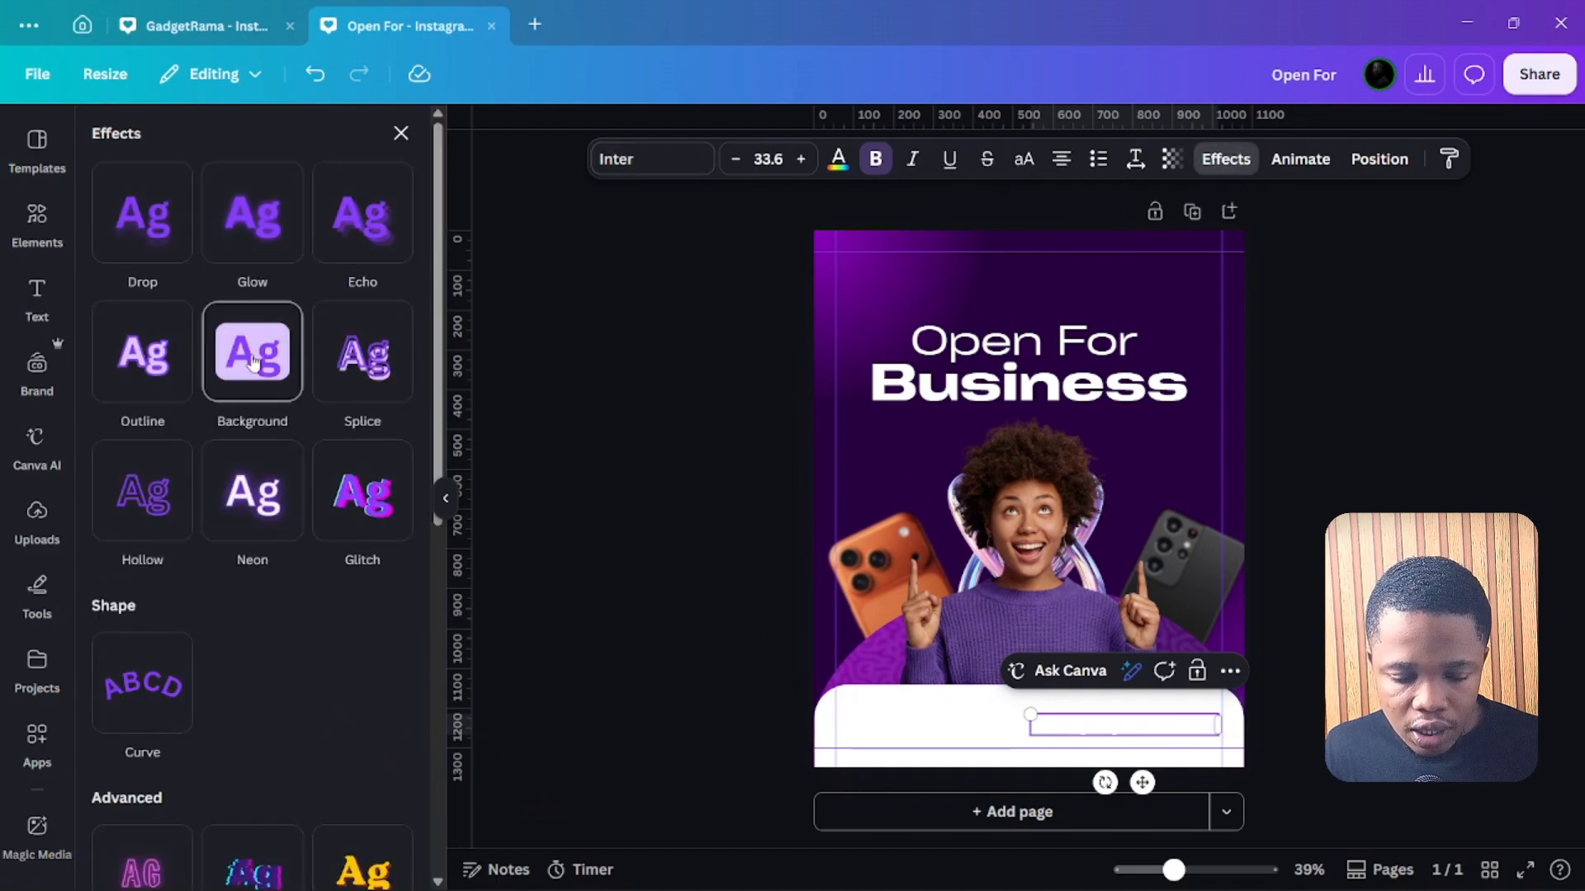
click(252, 363)
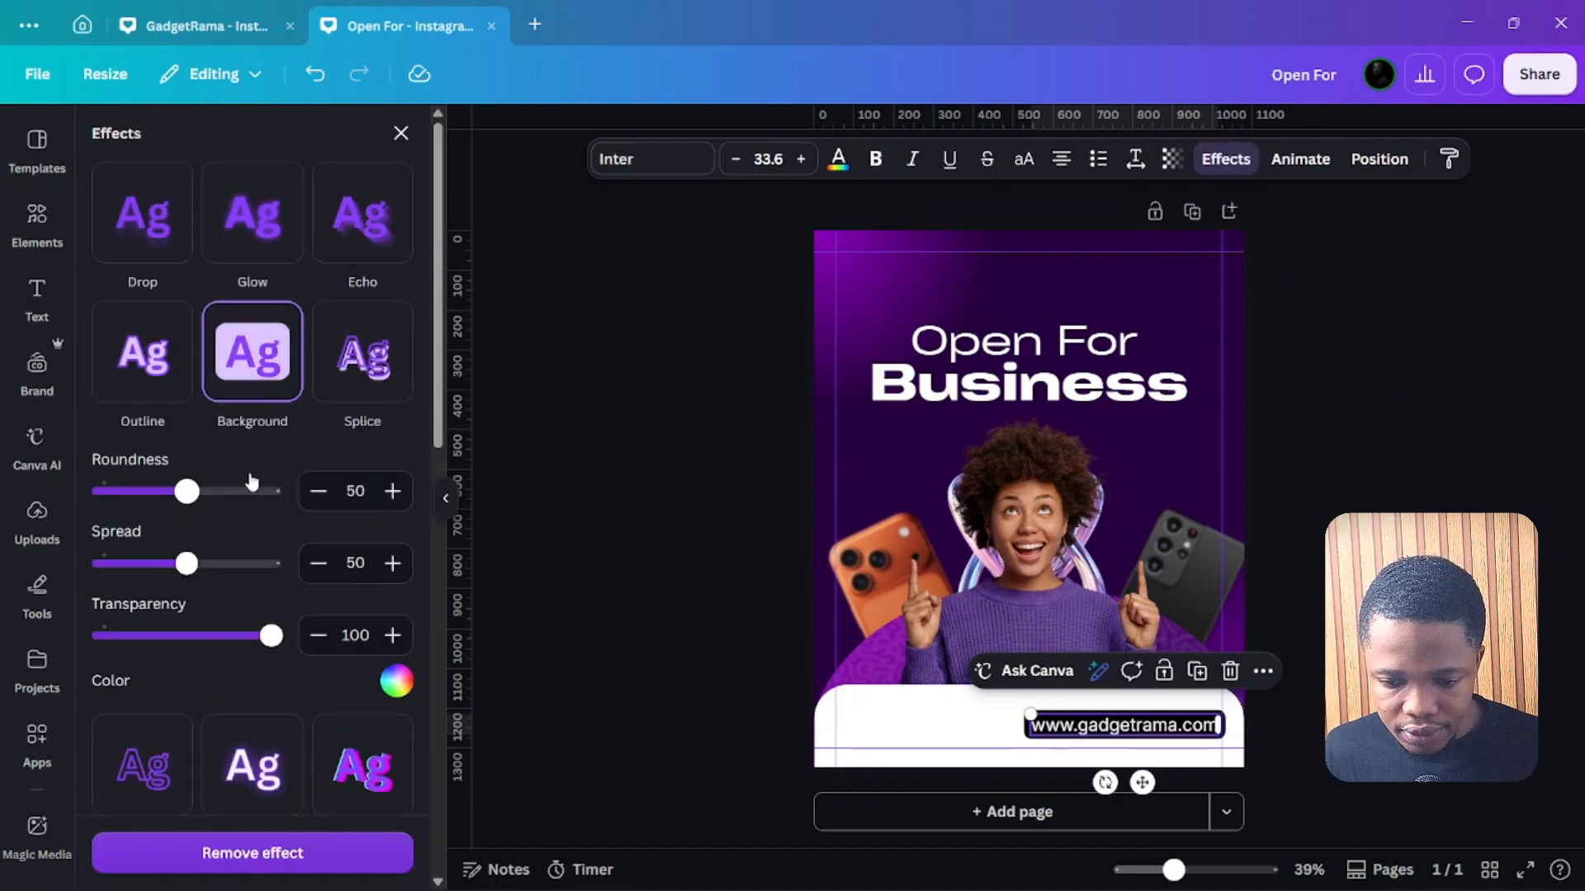
drag(187, 492, 99, 493)
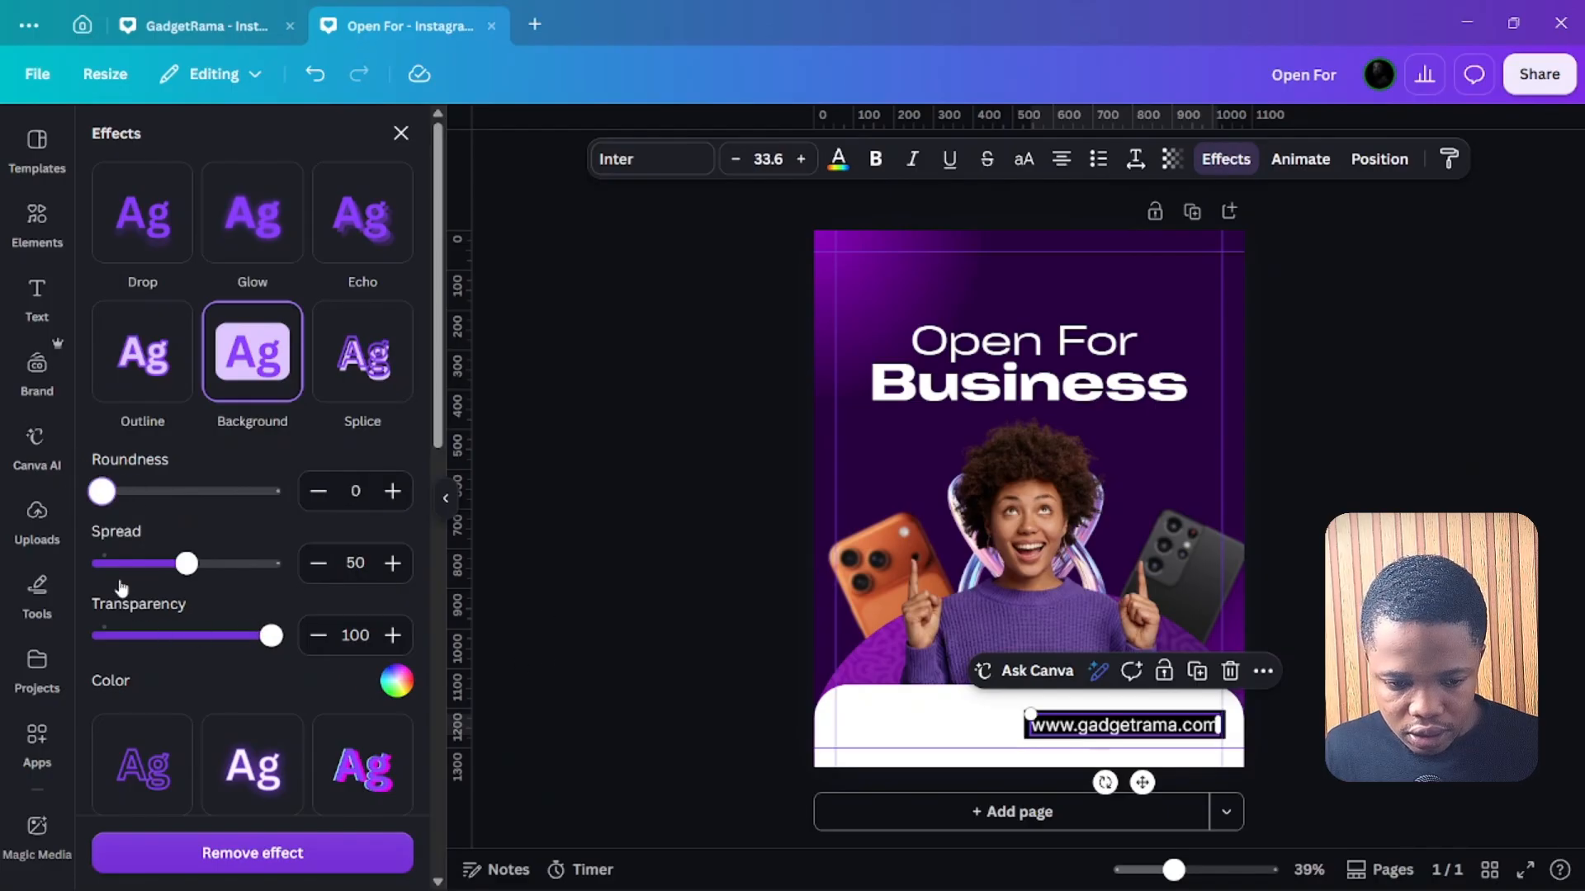
drag(187, 564, 173, 565)
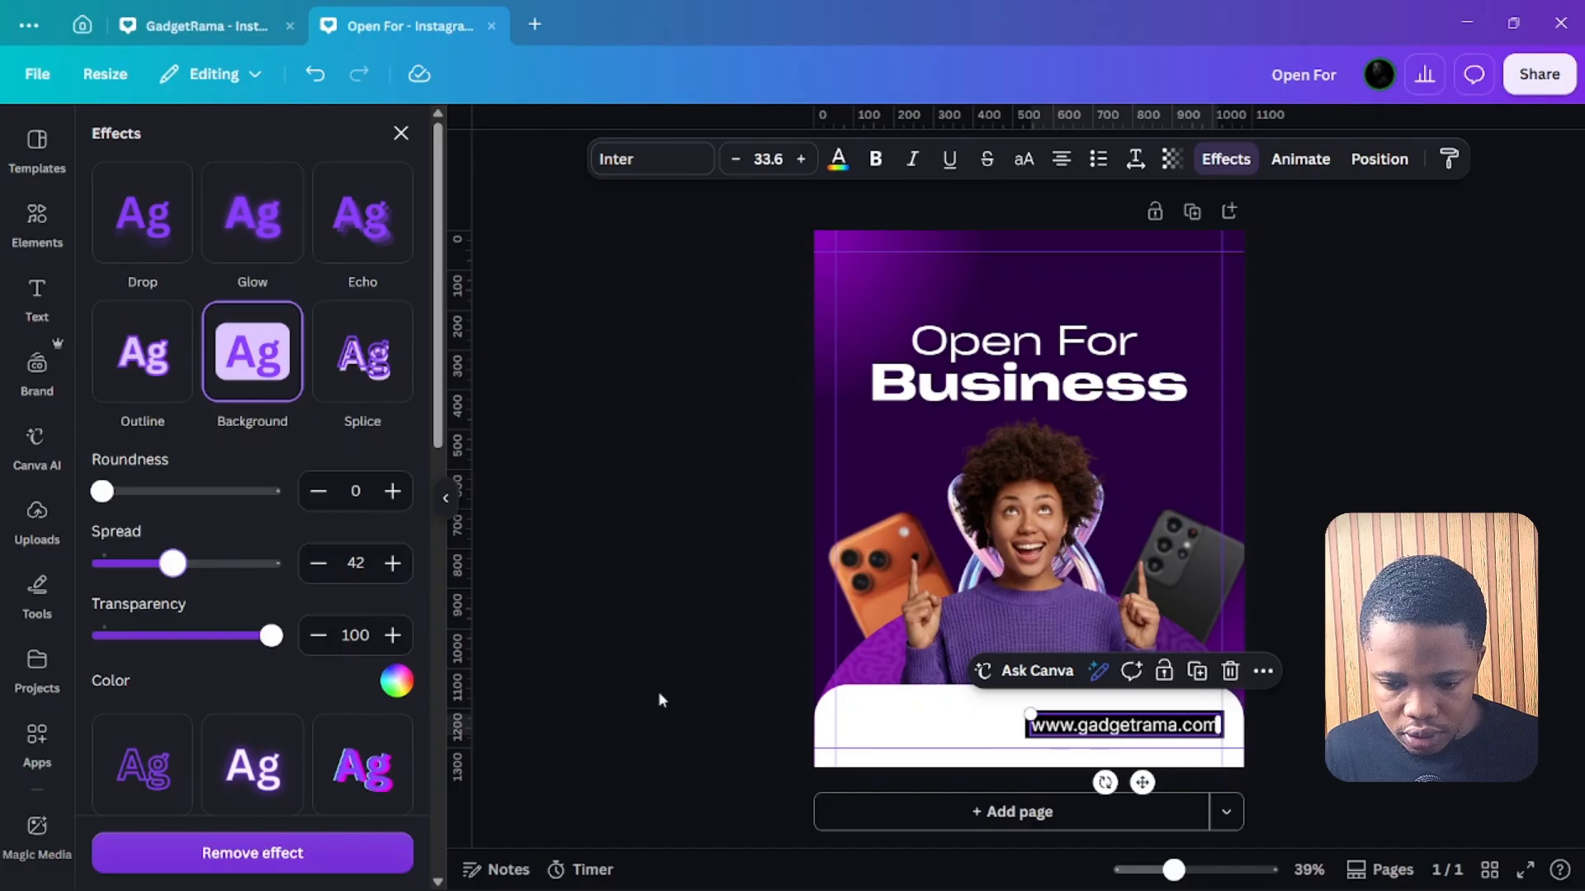
click(696, 696)
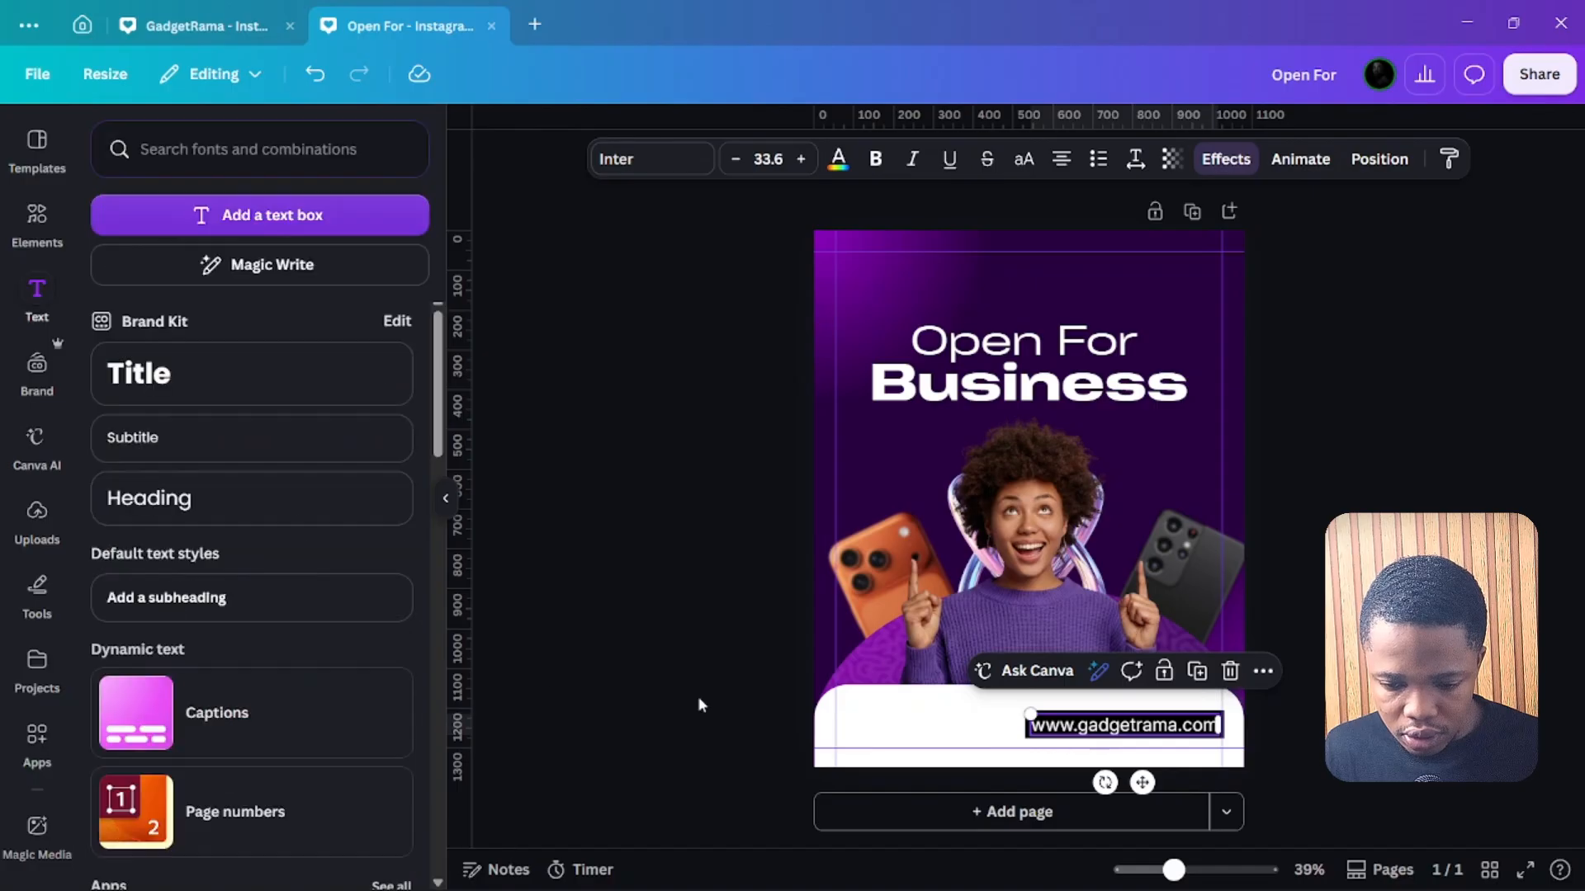
Lower the web address slightly within the footer band and set its font size to 30.
click(1086, 728)
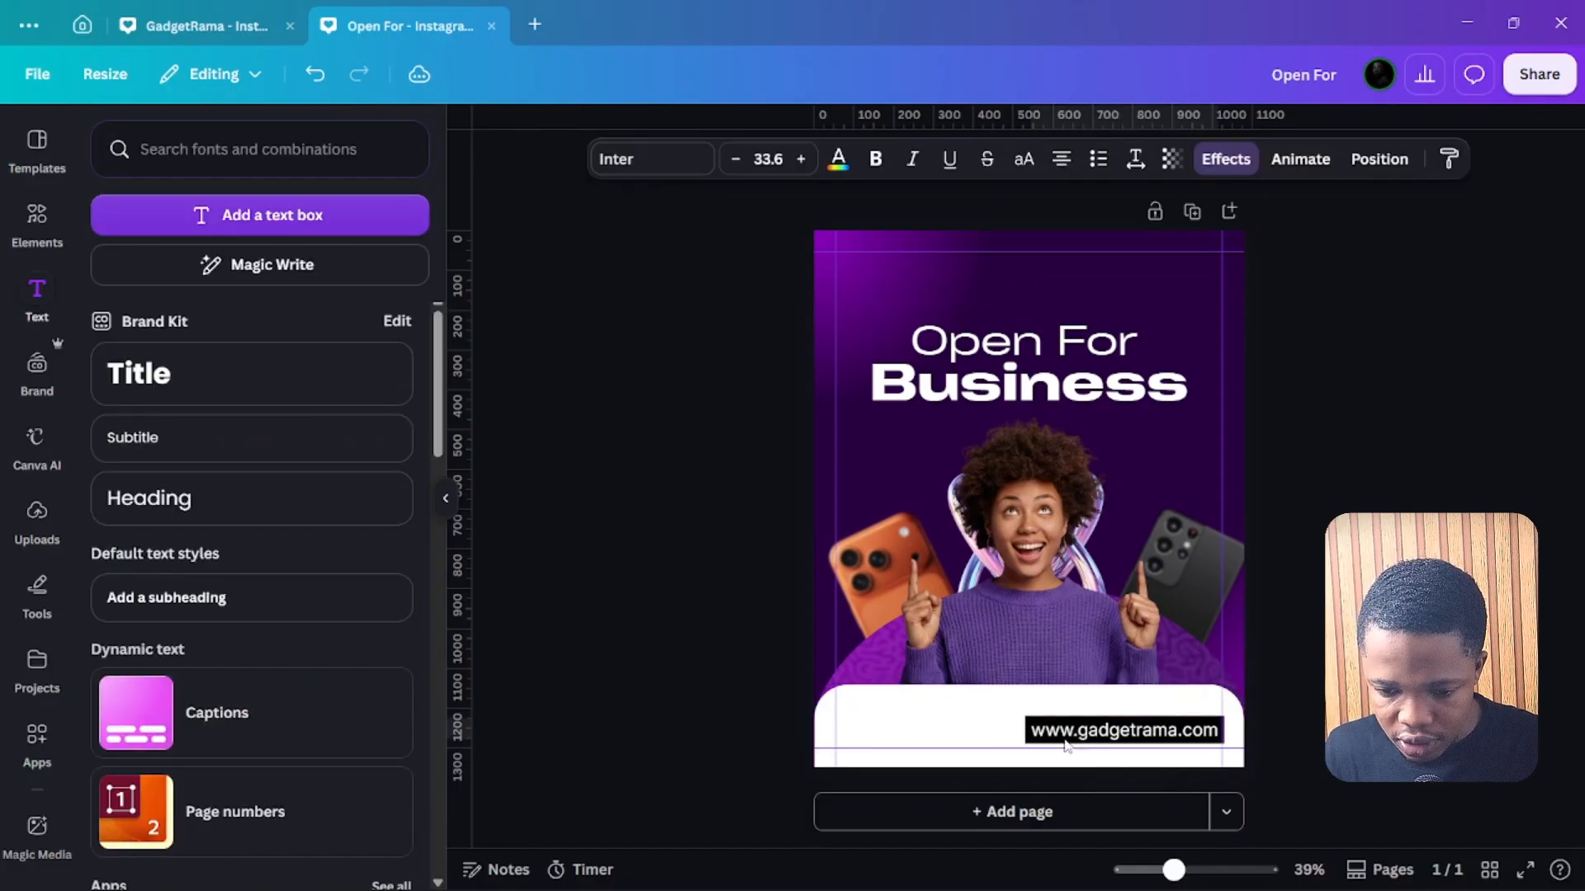
click(1065, 744)
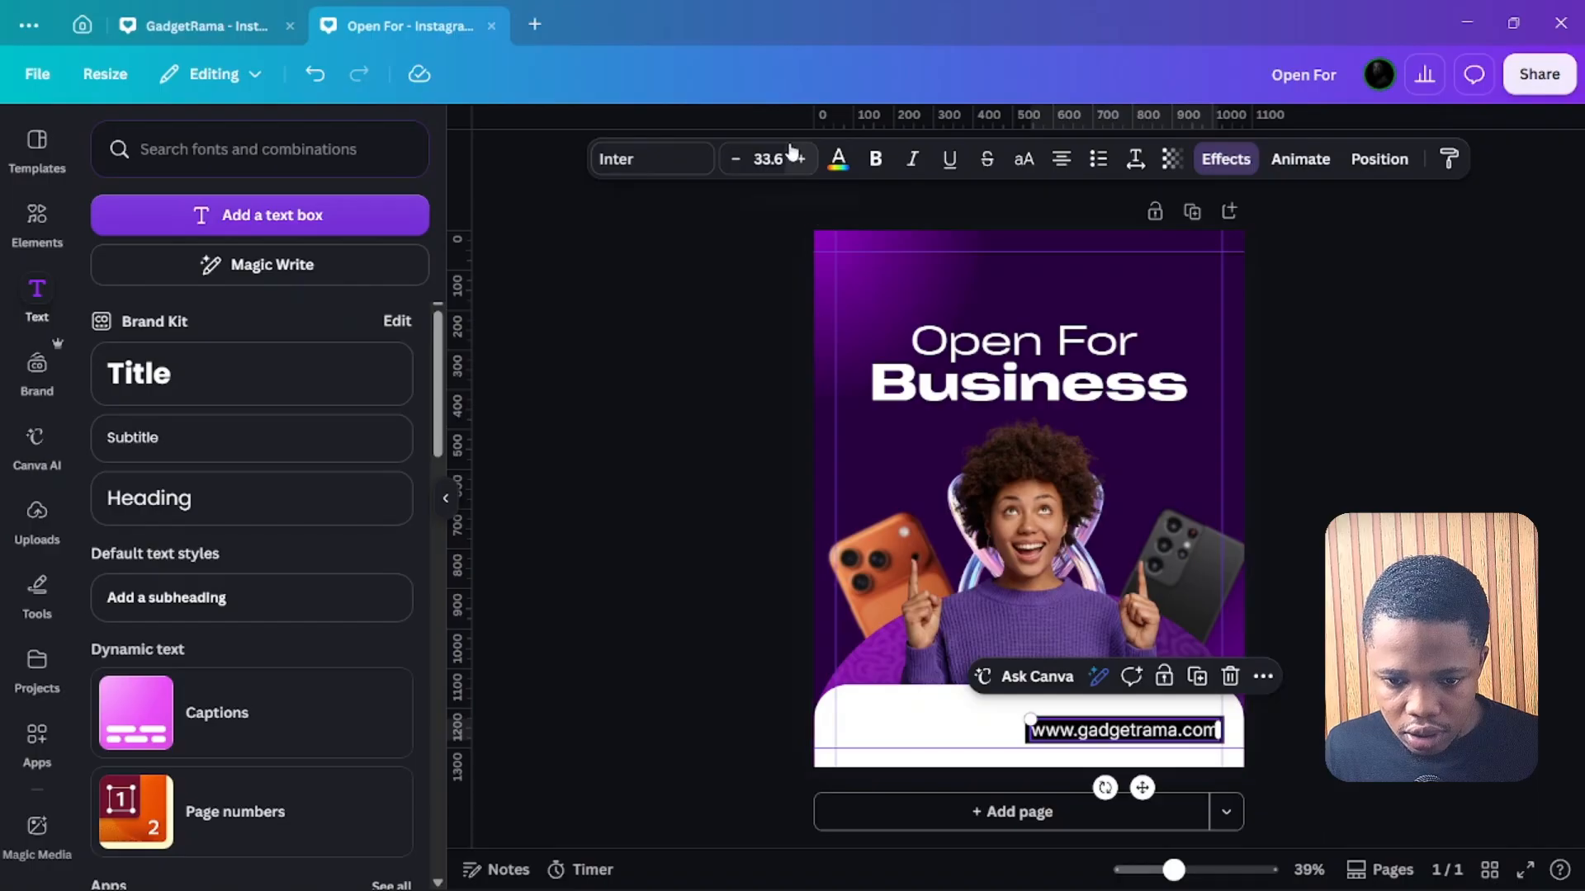
click(734, 160)
click(733, 160)
click(734, 162)
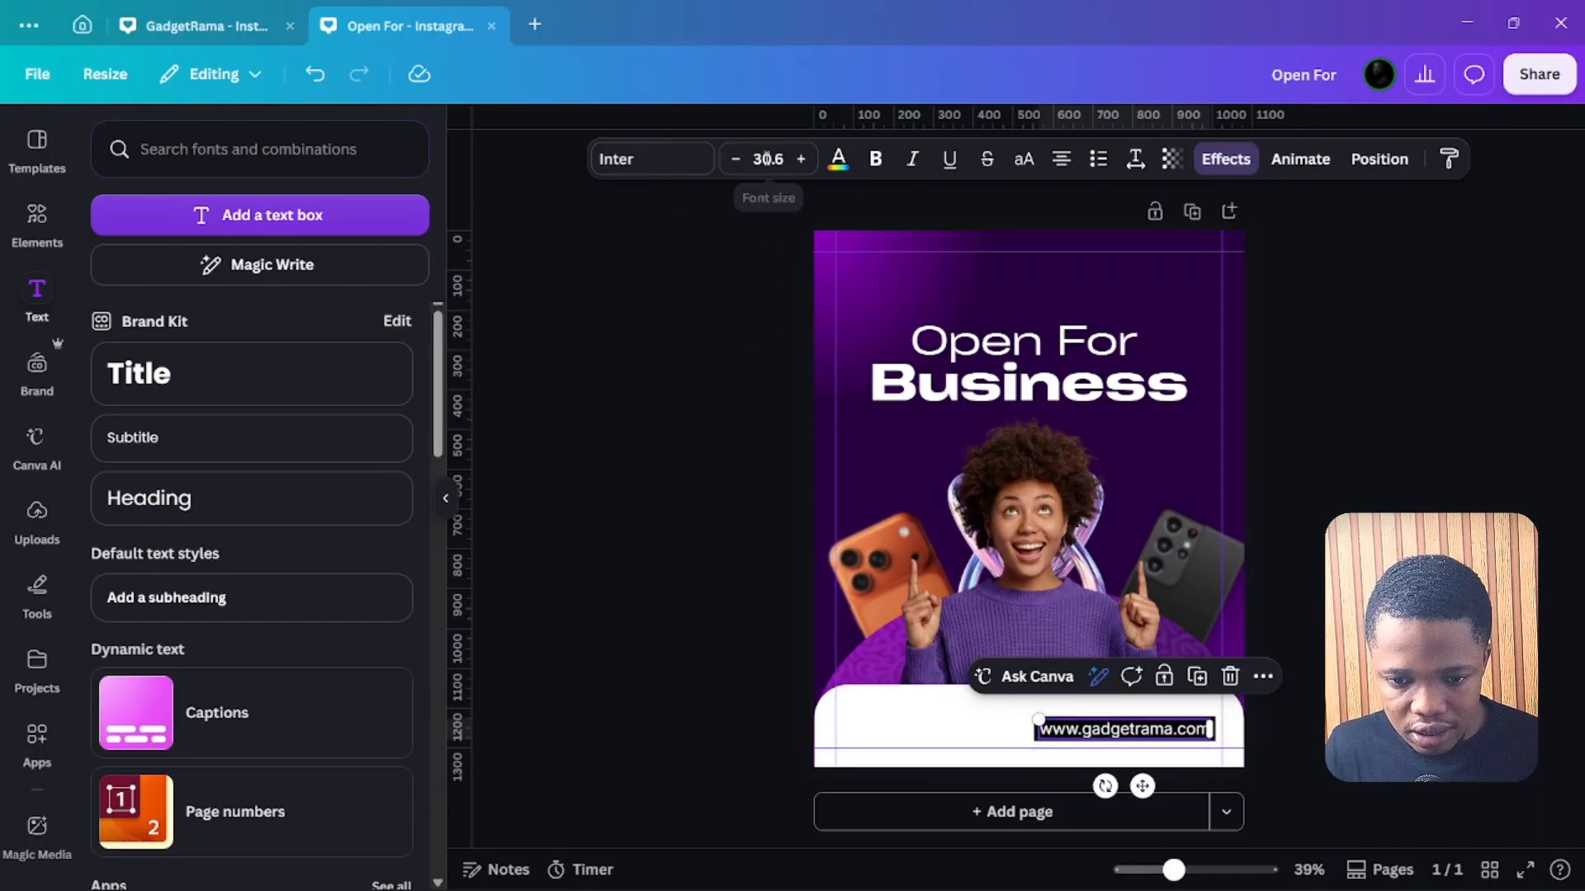
click(753, 160)
text(30)
key(Return)
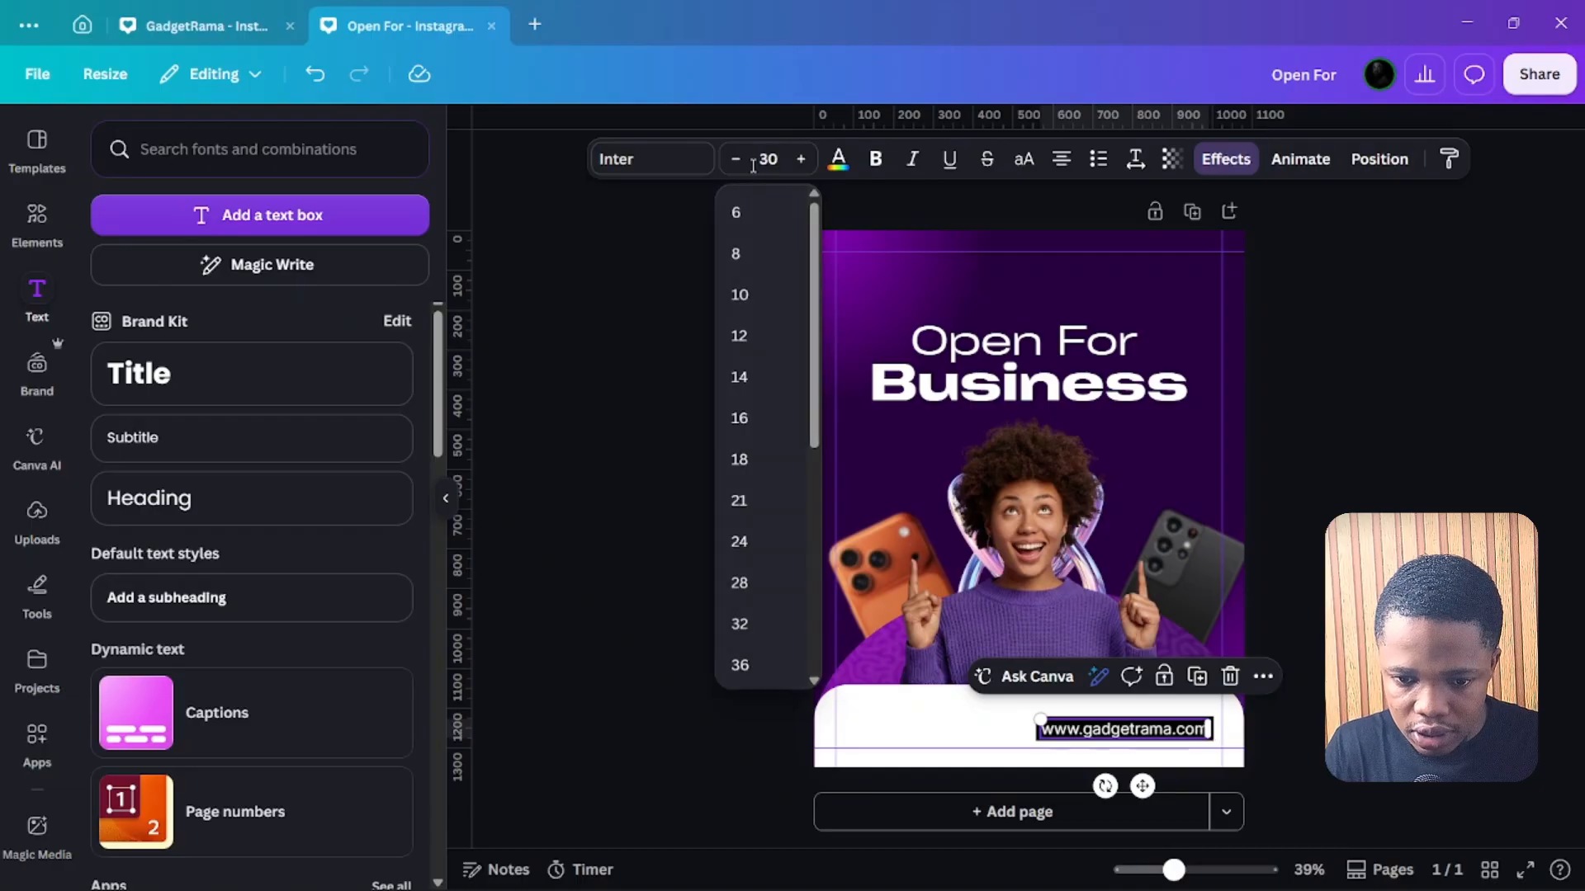
click(714, 343)
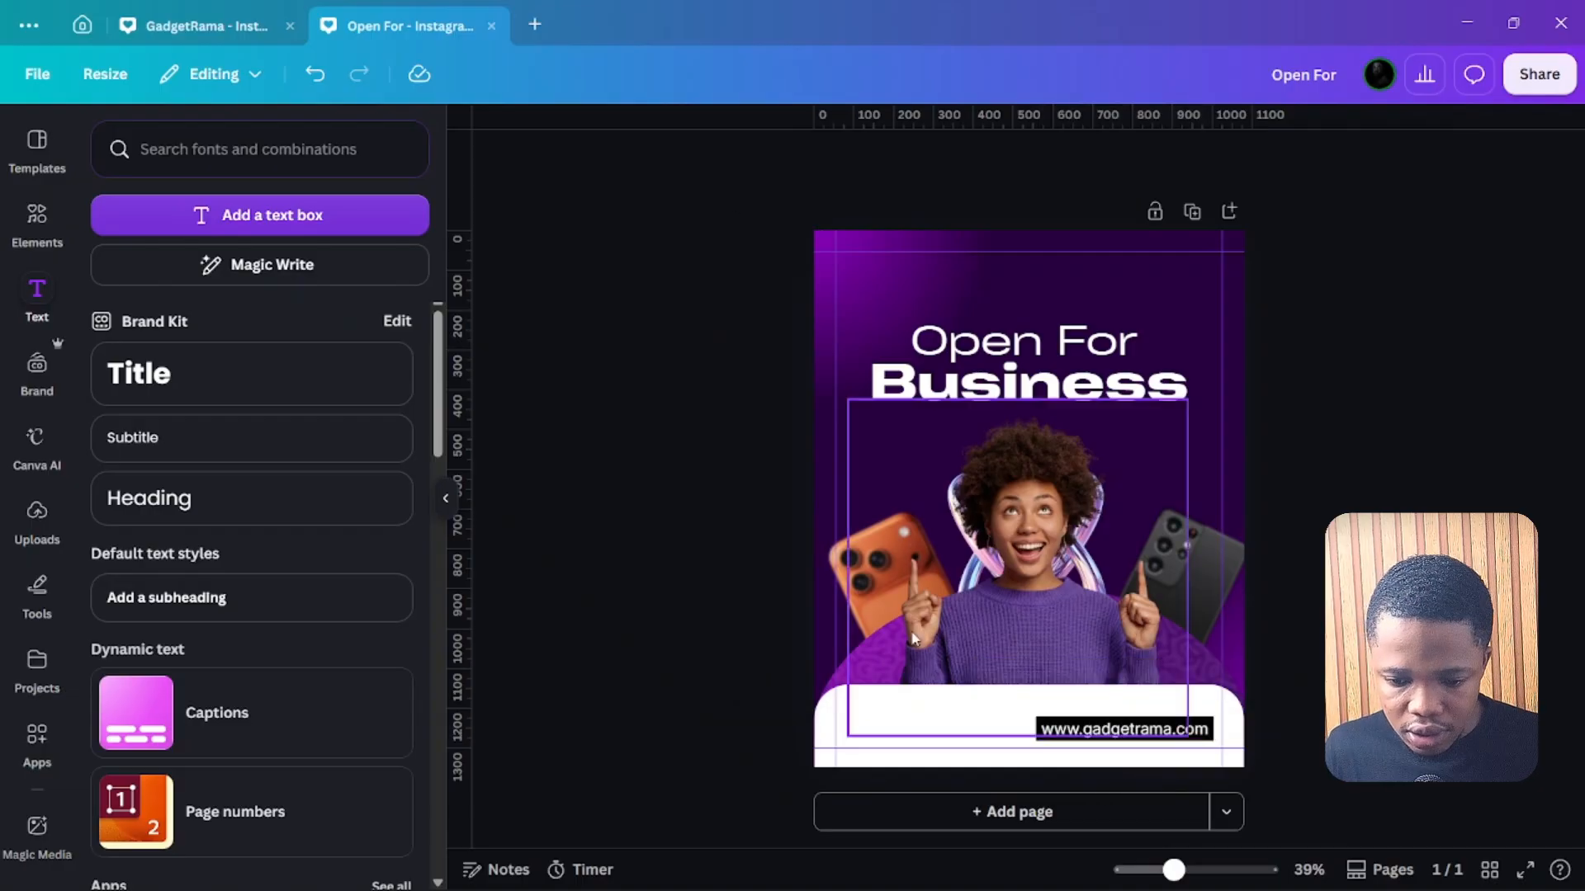
Lower the white footer band slightly so that less of it covers the page.
click(939, 703)
key(Down)
key(Down)
key(Down)
key(Down)
key(Down)
key(Down)
key(Down)
key(Down)
key(Down)
key(Down)
key(Down)
key(Down)
key(Down)
key(Down)
key(Down)
key(Down)
key(Down)
key(Down)
key(Down)
key(Down)
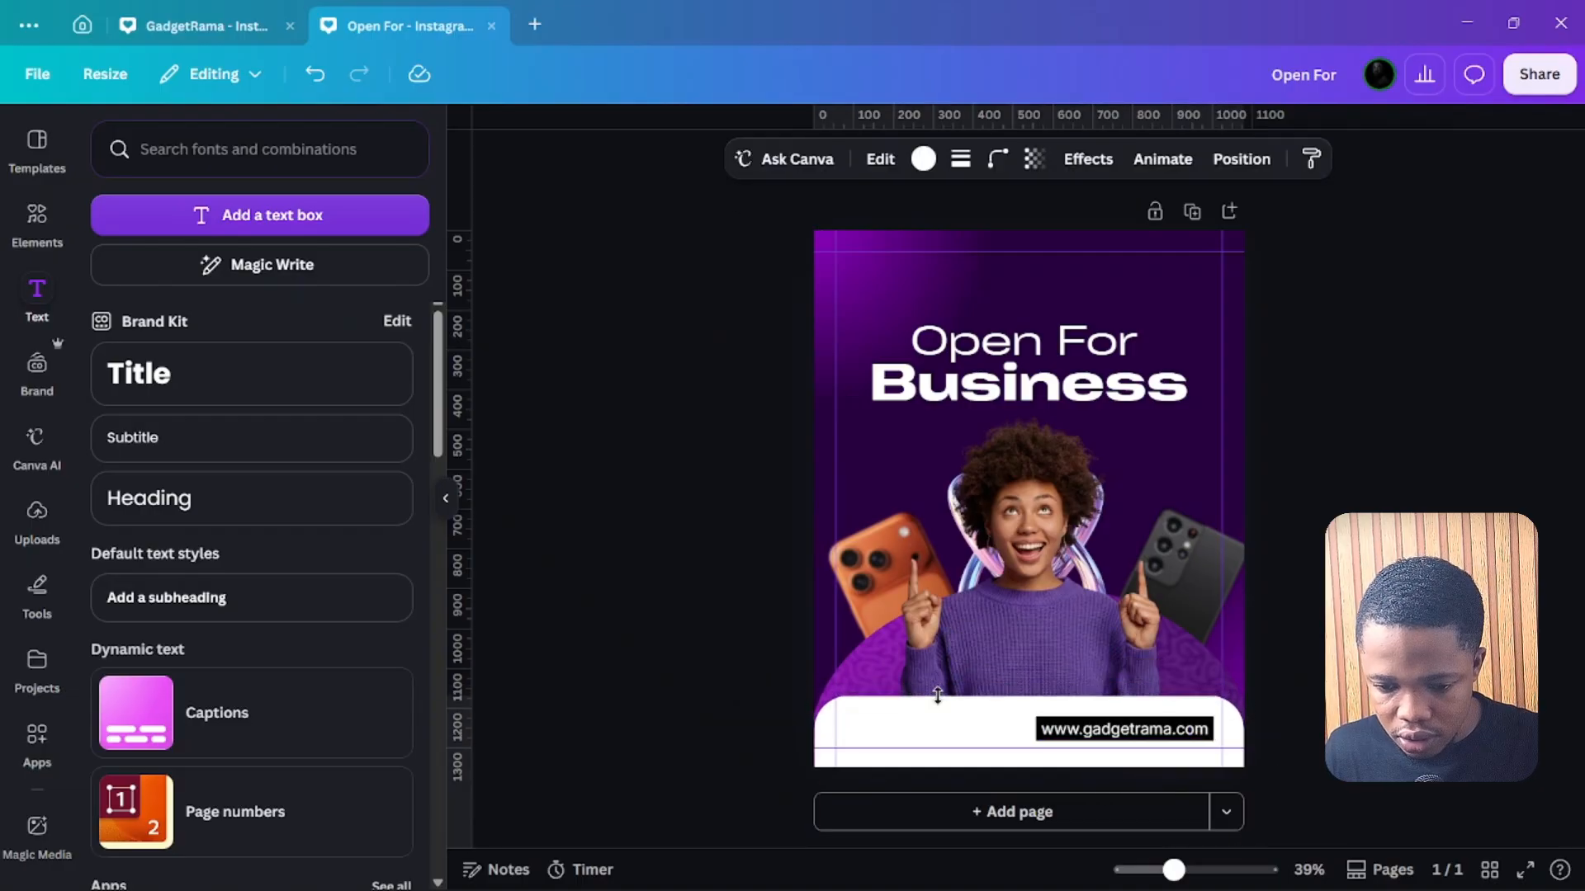
Nudge the web address slightly down within the white footer band.
click(1063, 737)
key(Down)
key(Down)
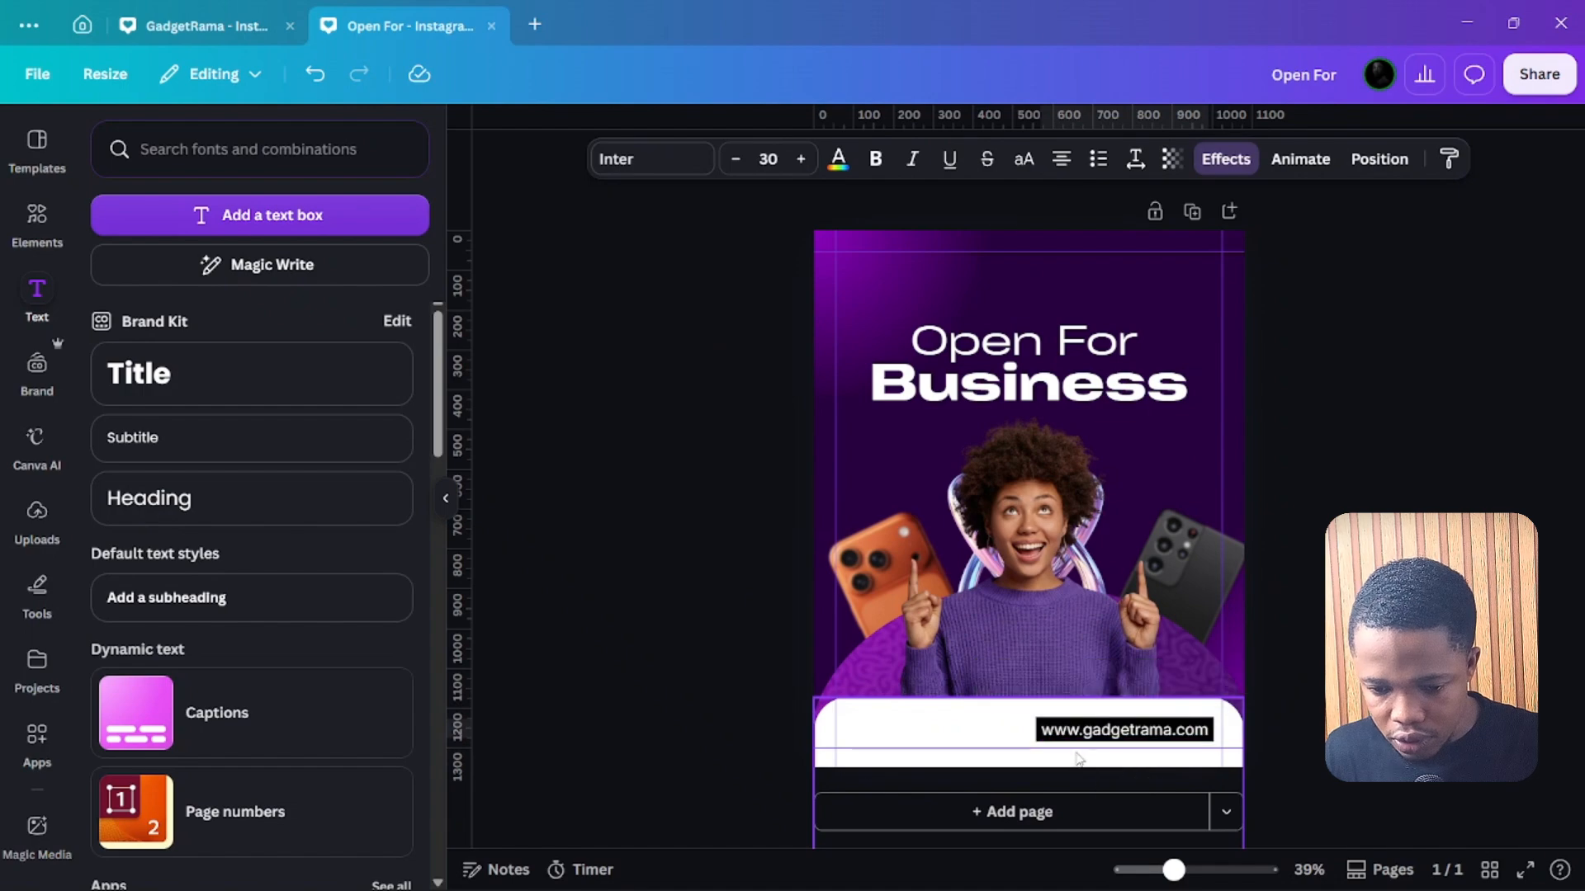
click(613, 664)
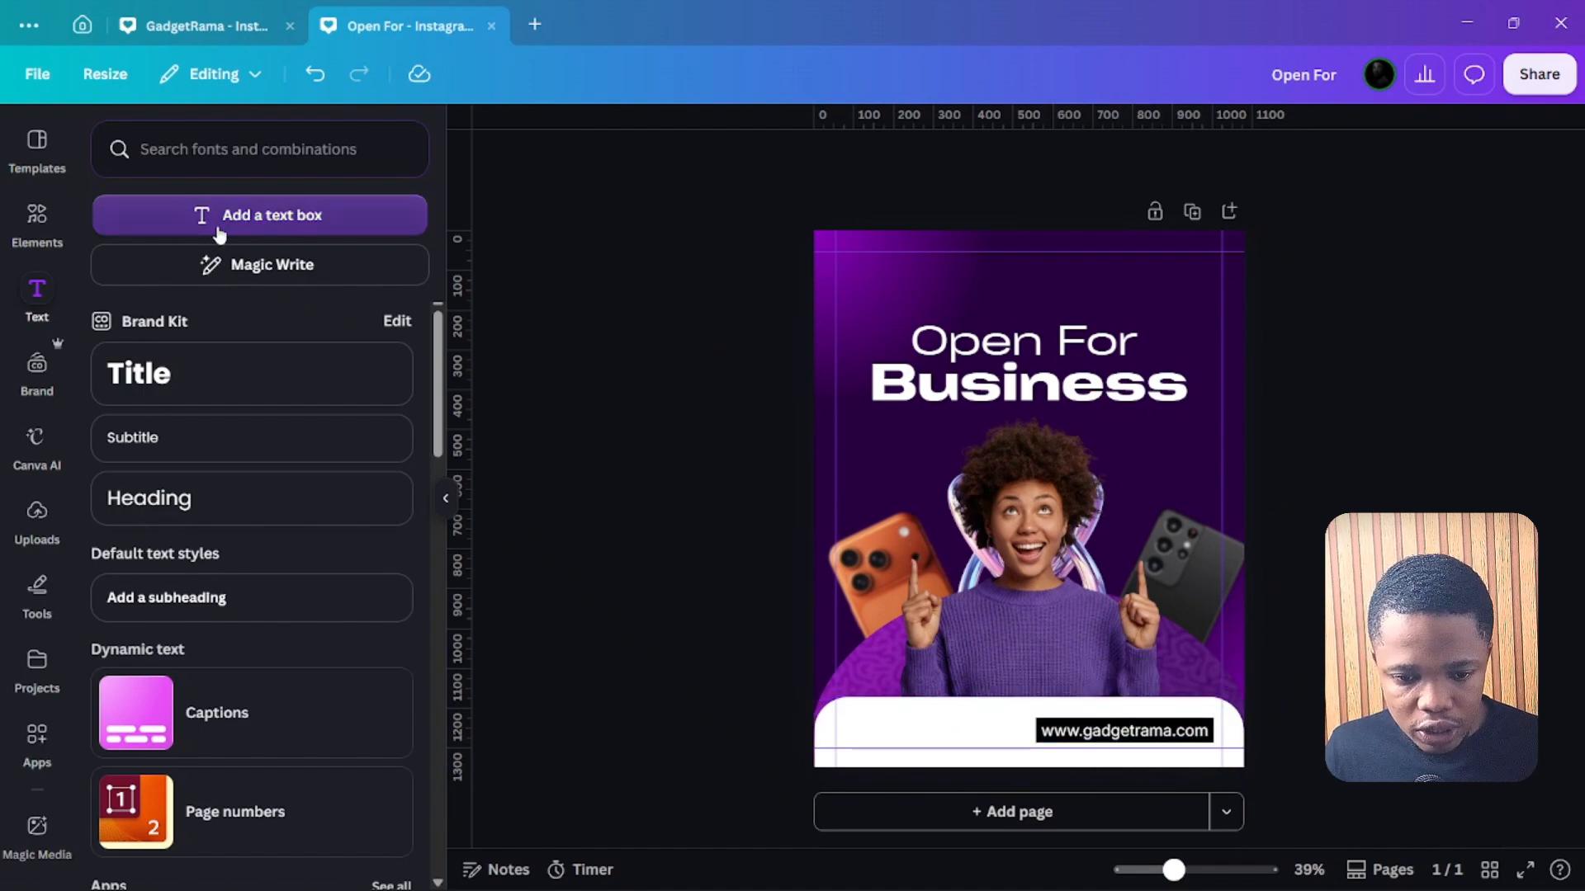
Add a text box reading "Visit our website for more information" and keep it selected as an object.
click(210, 215)
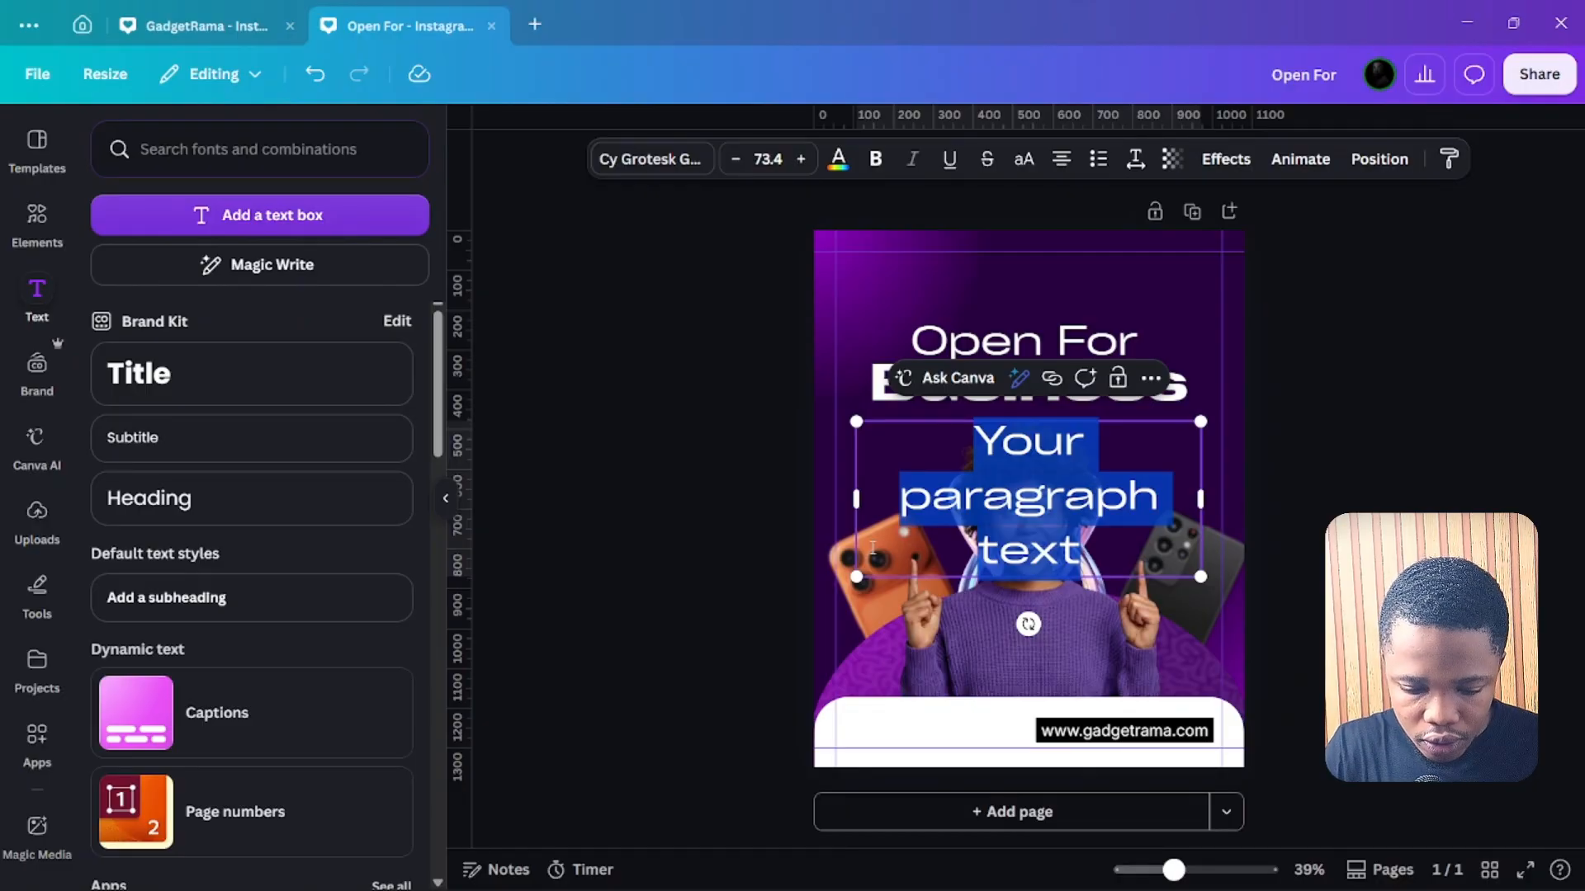
text(Visit)
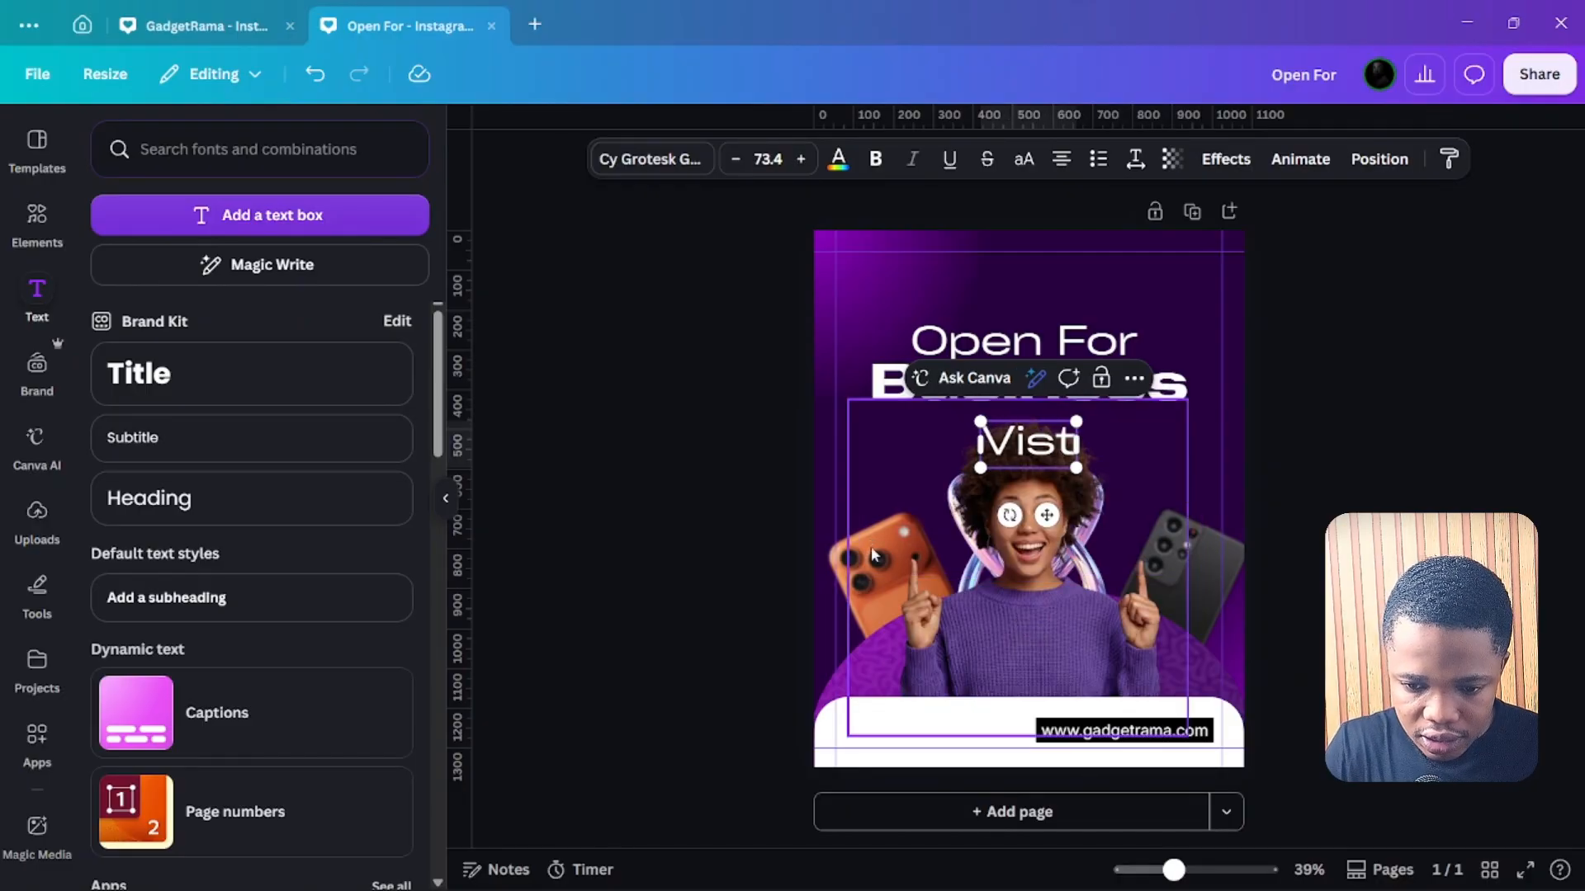
key(BackSpace)
text(it)
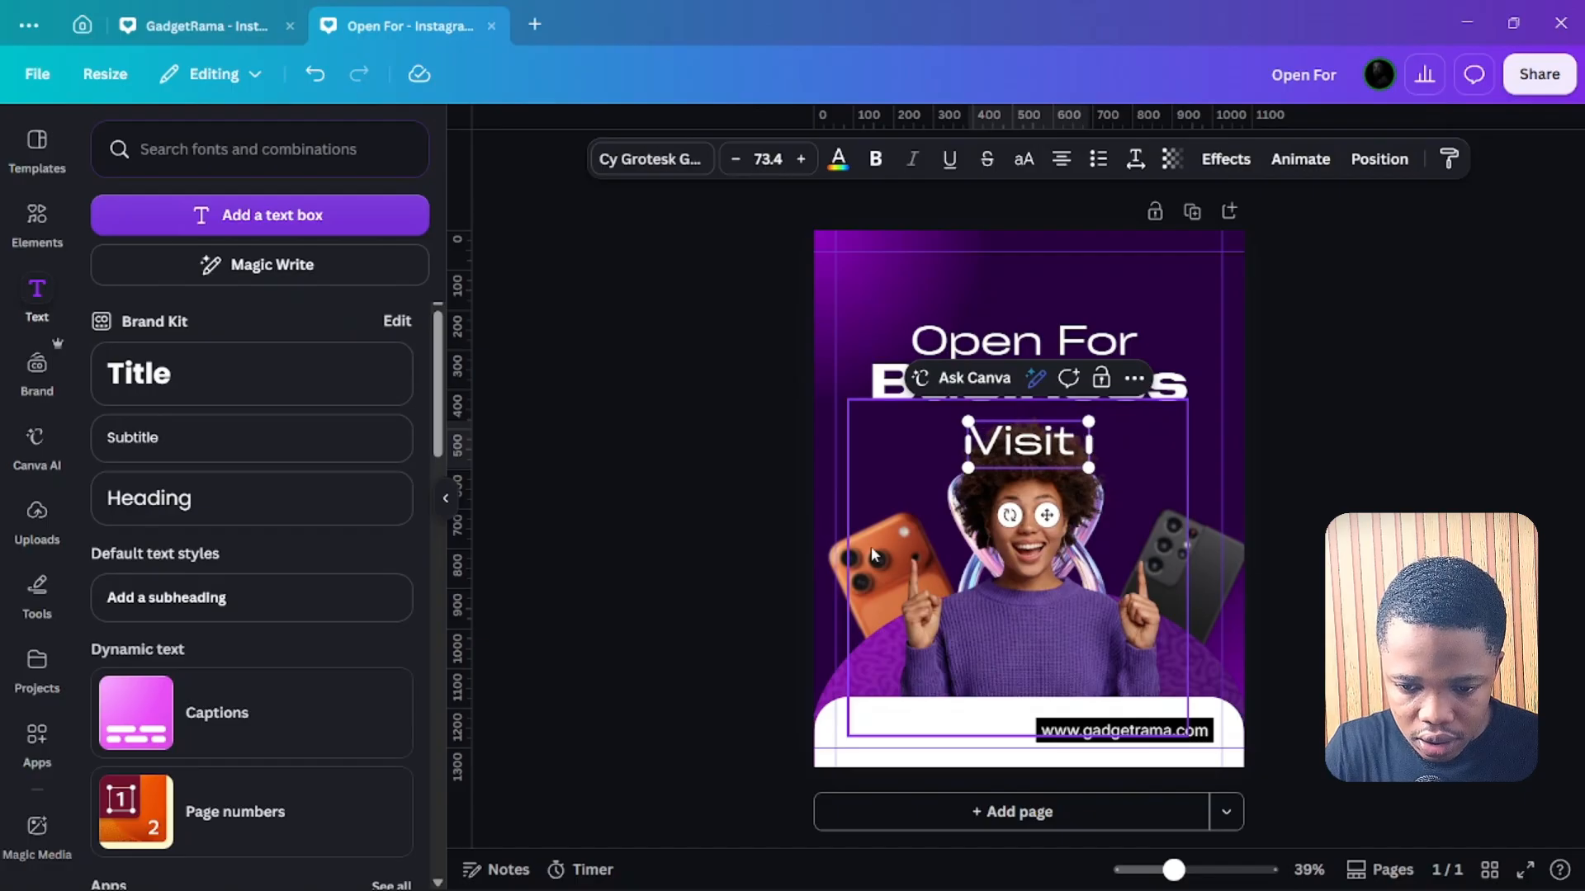
text( ow)
key(BackSpace)
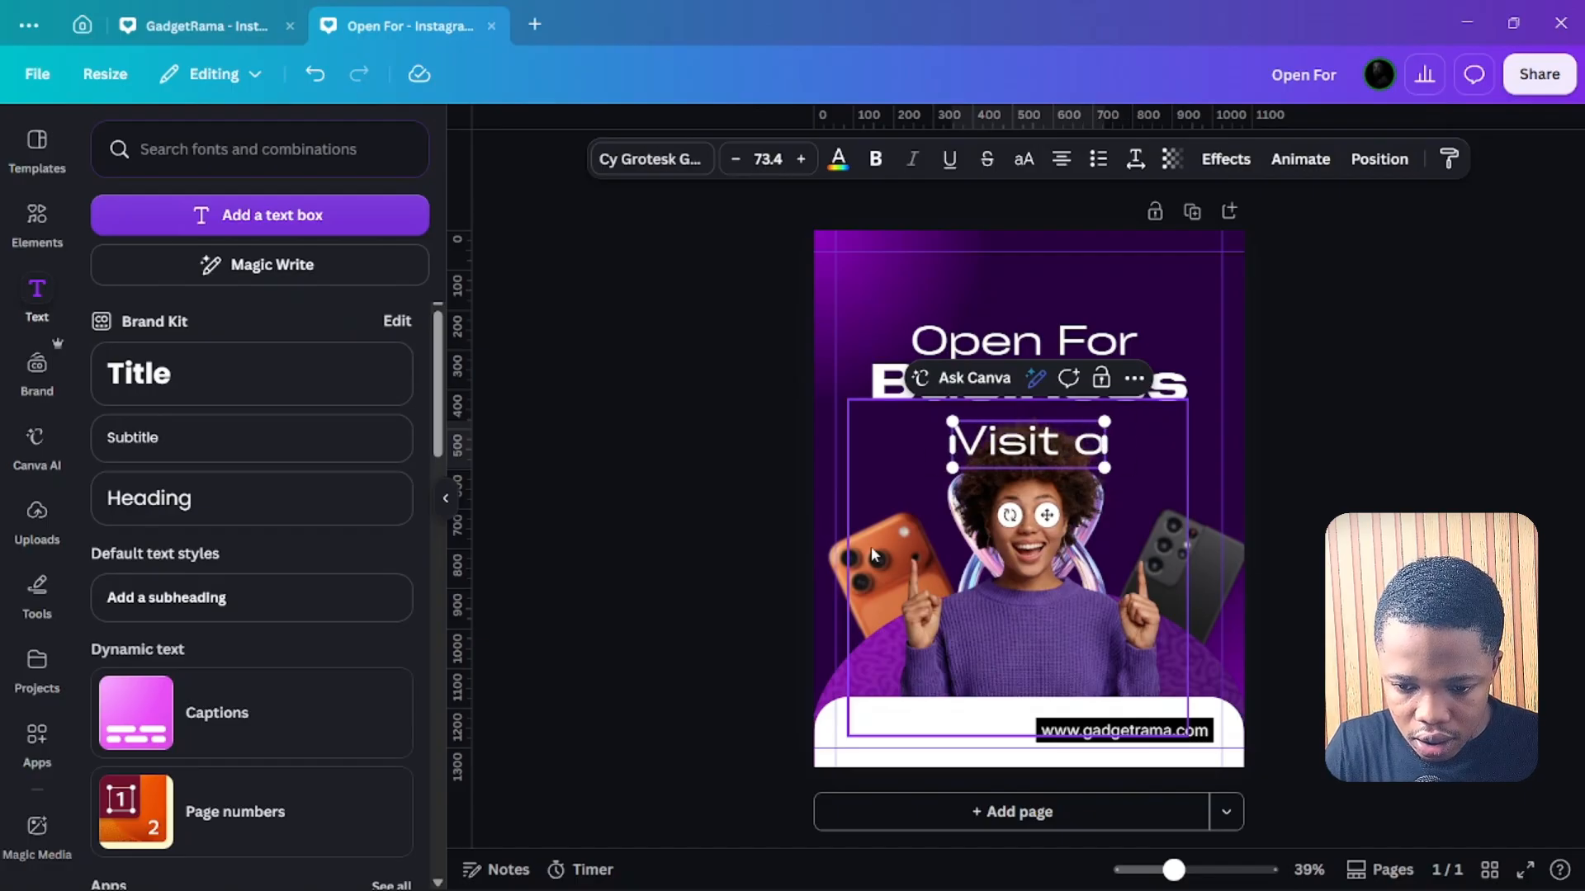
text(ur website)
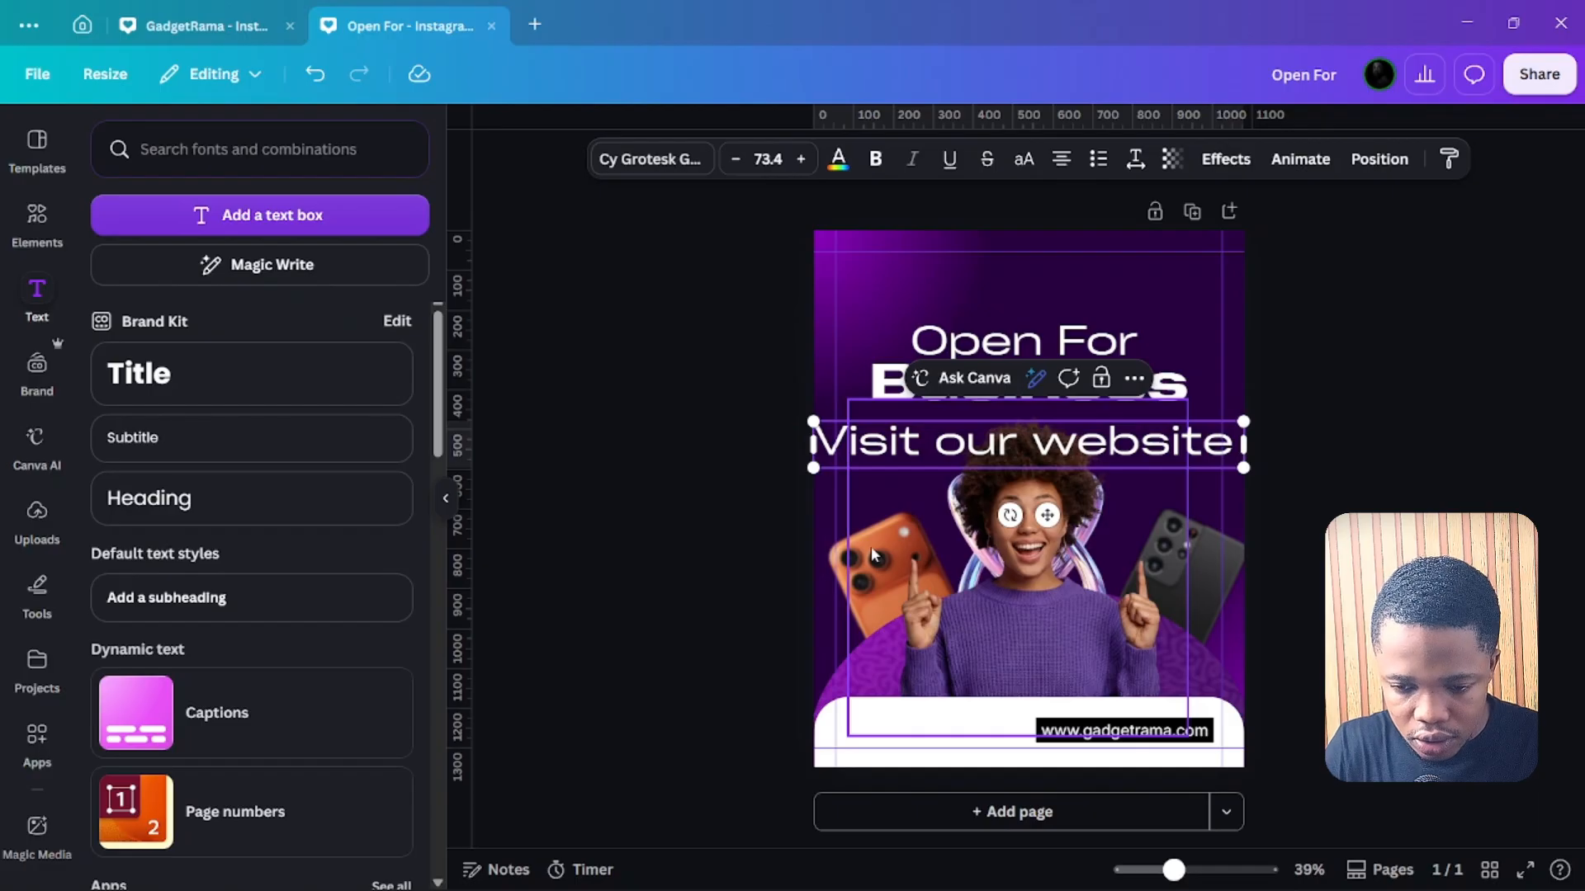
text( for )
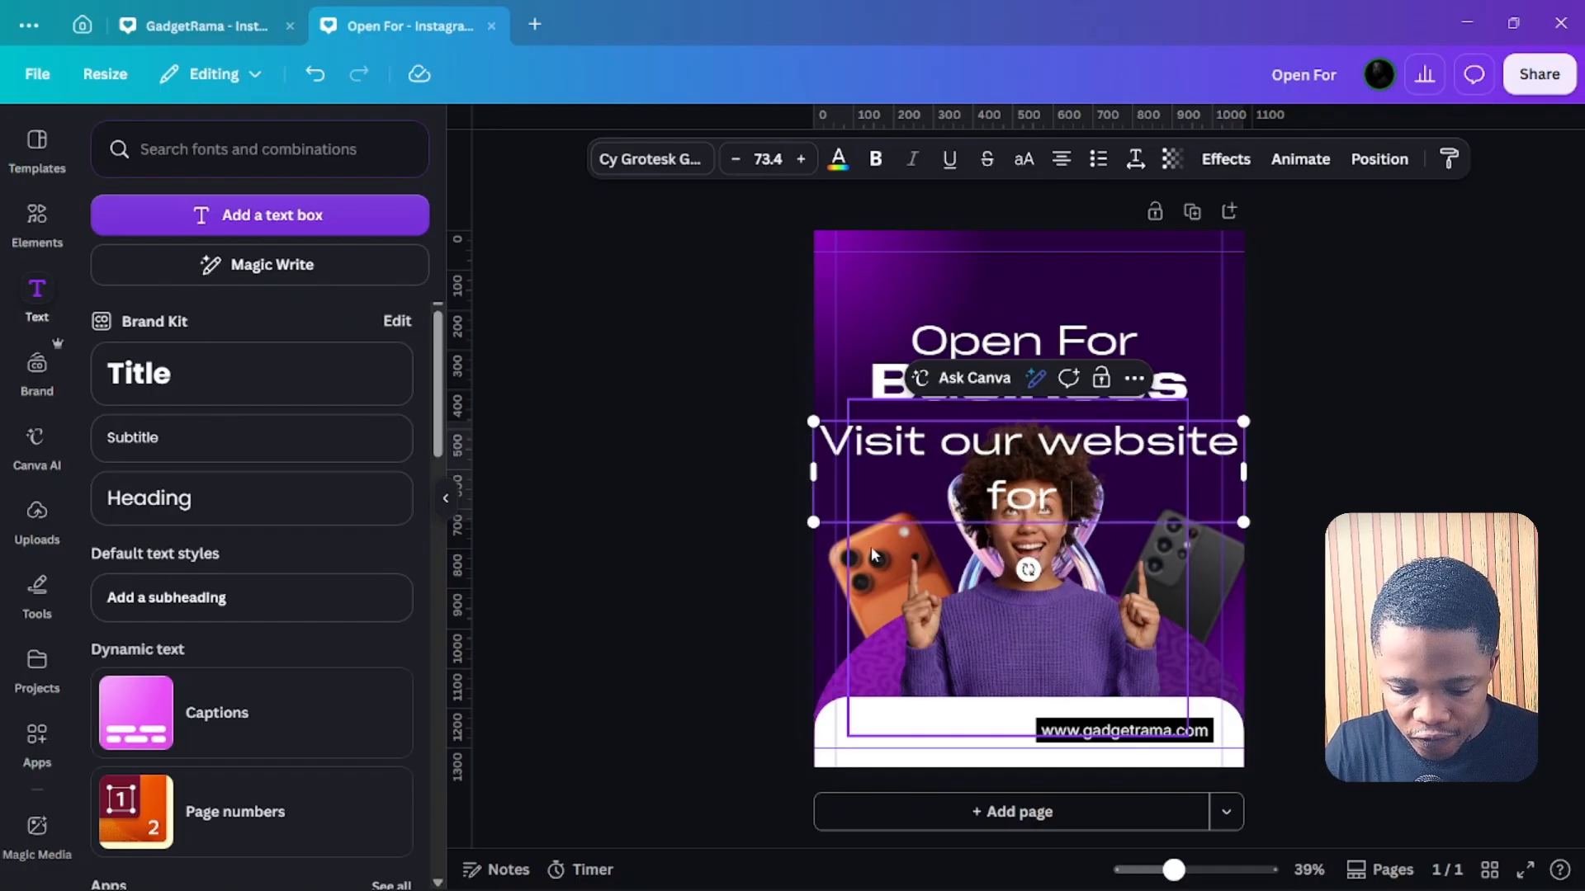
text(more in)
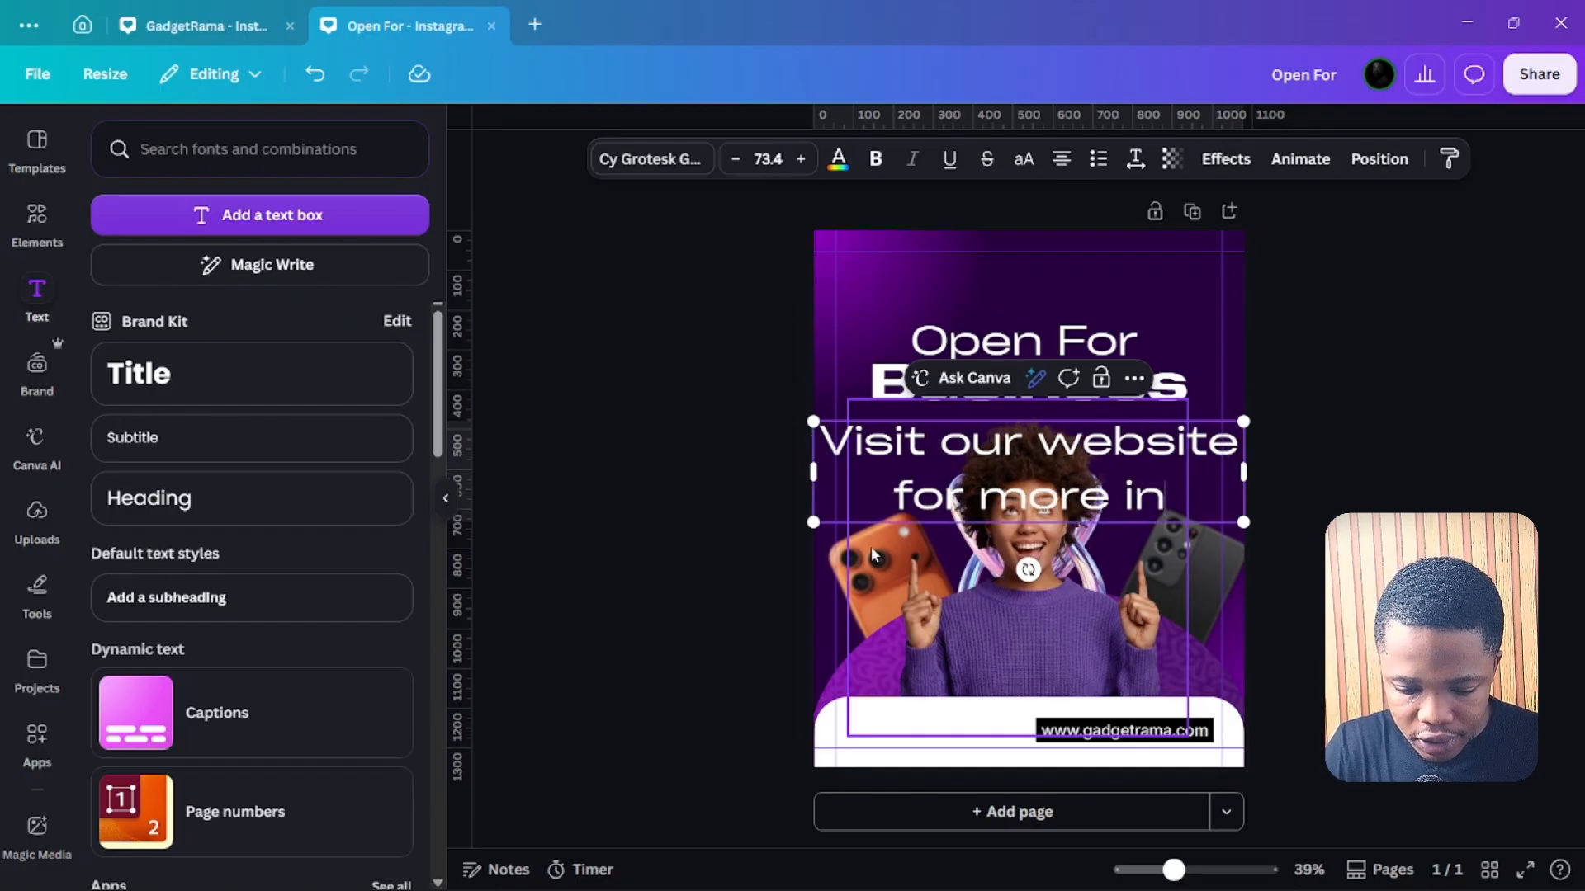
text(formation)
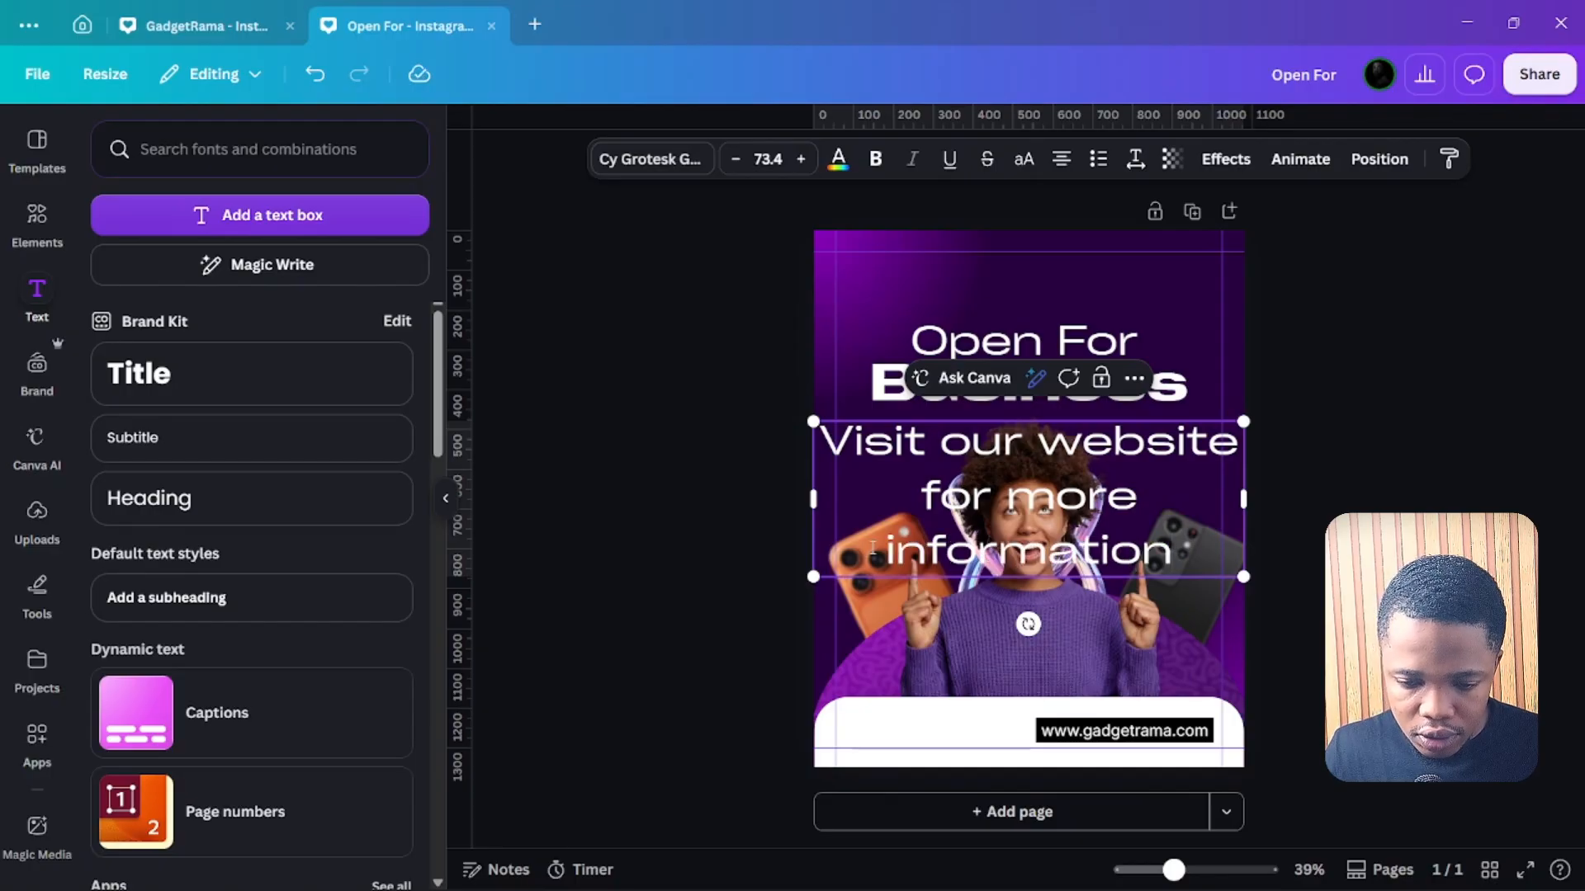
click(717, 347)
click(900, 493)
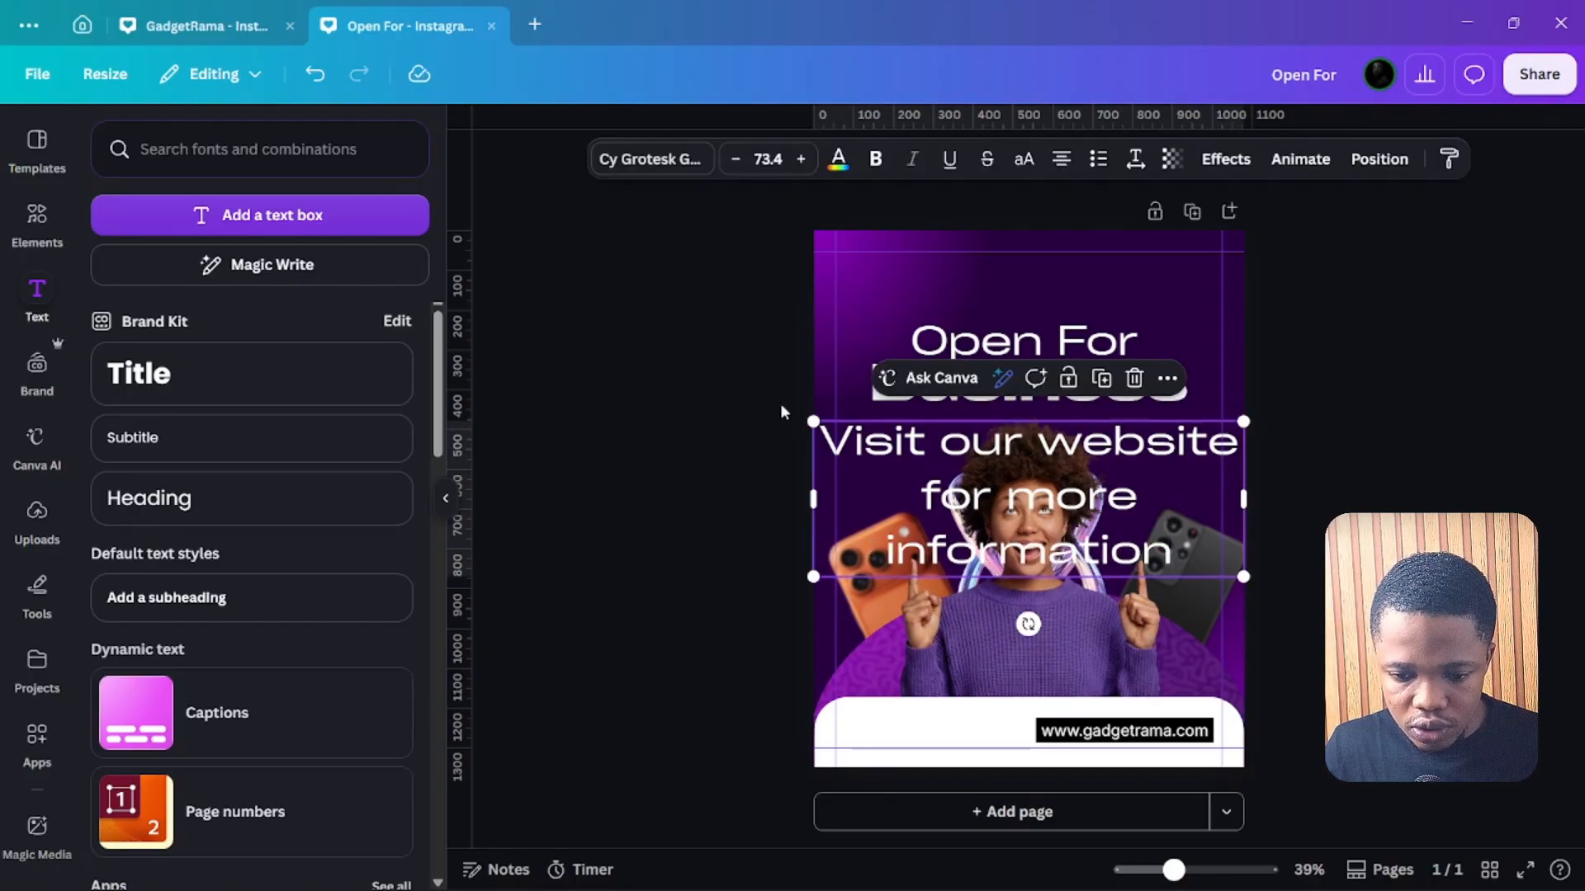
Set the "Visit our website for more information" text to Inter Regular with a line spacing of 0.85.
click(652, 159)
click(99, 331)
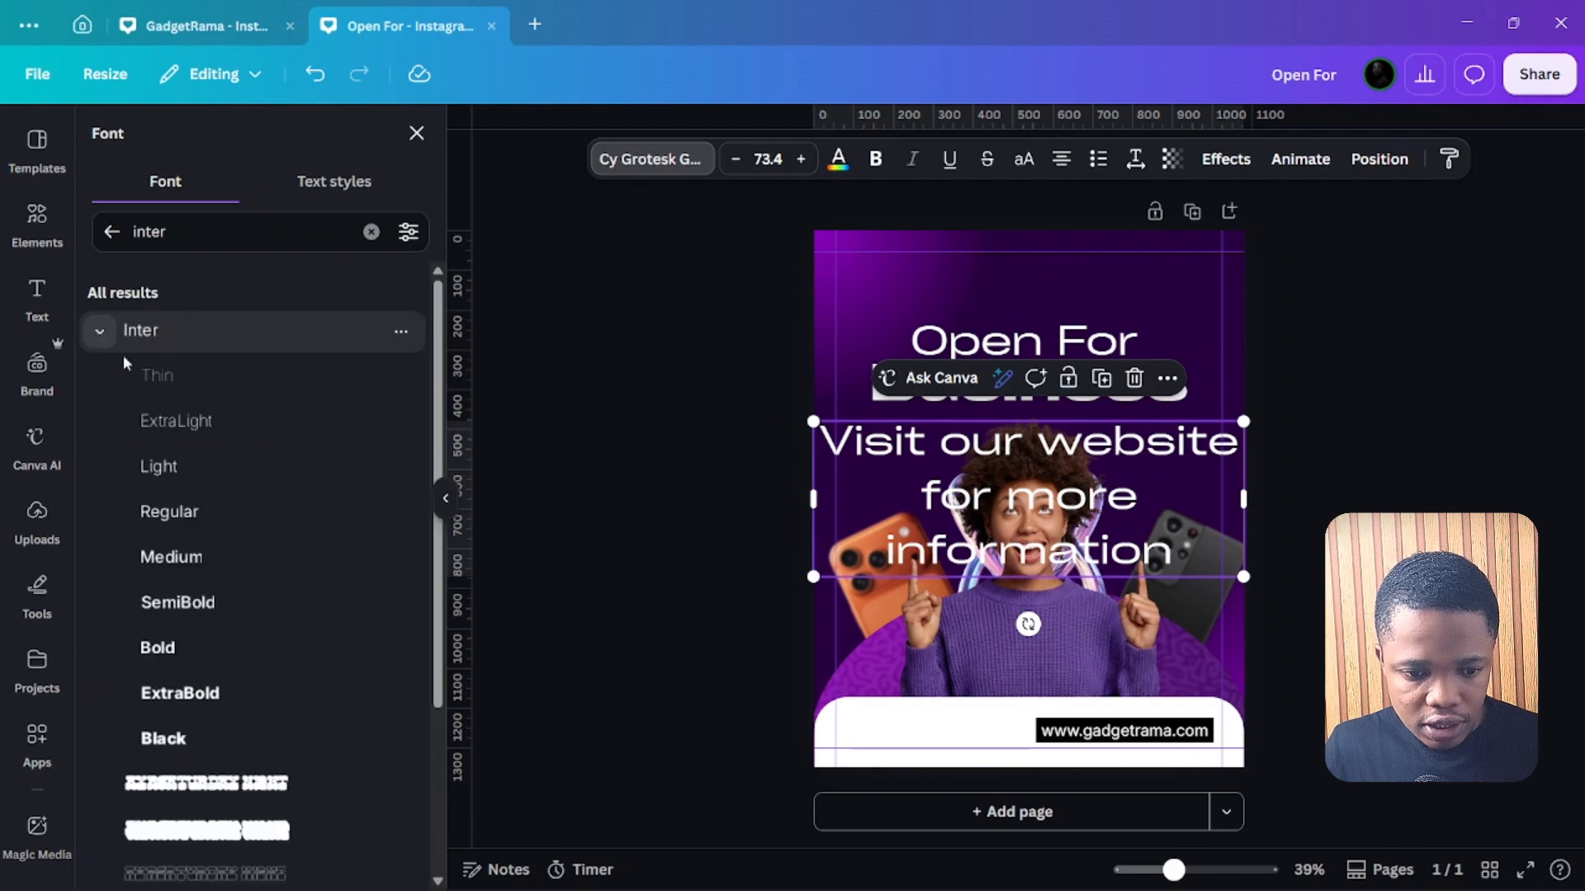
click(206, 514)
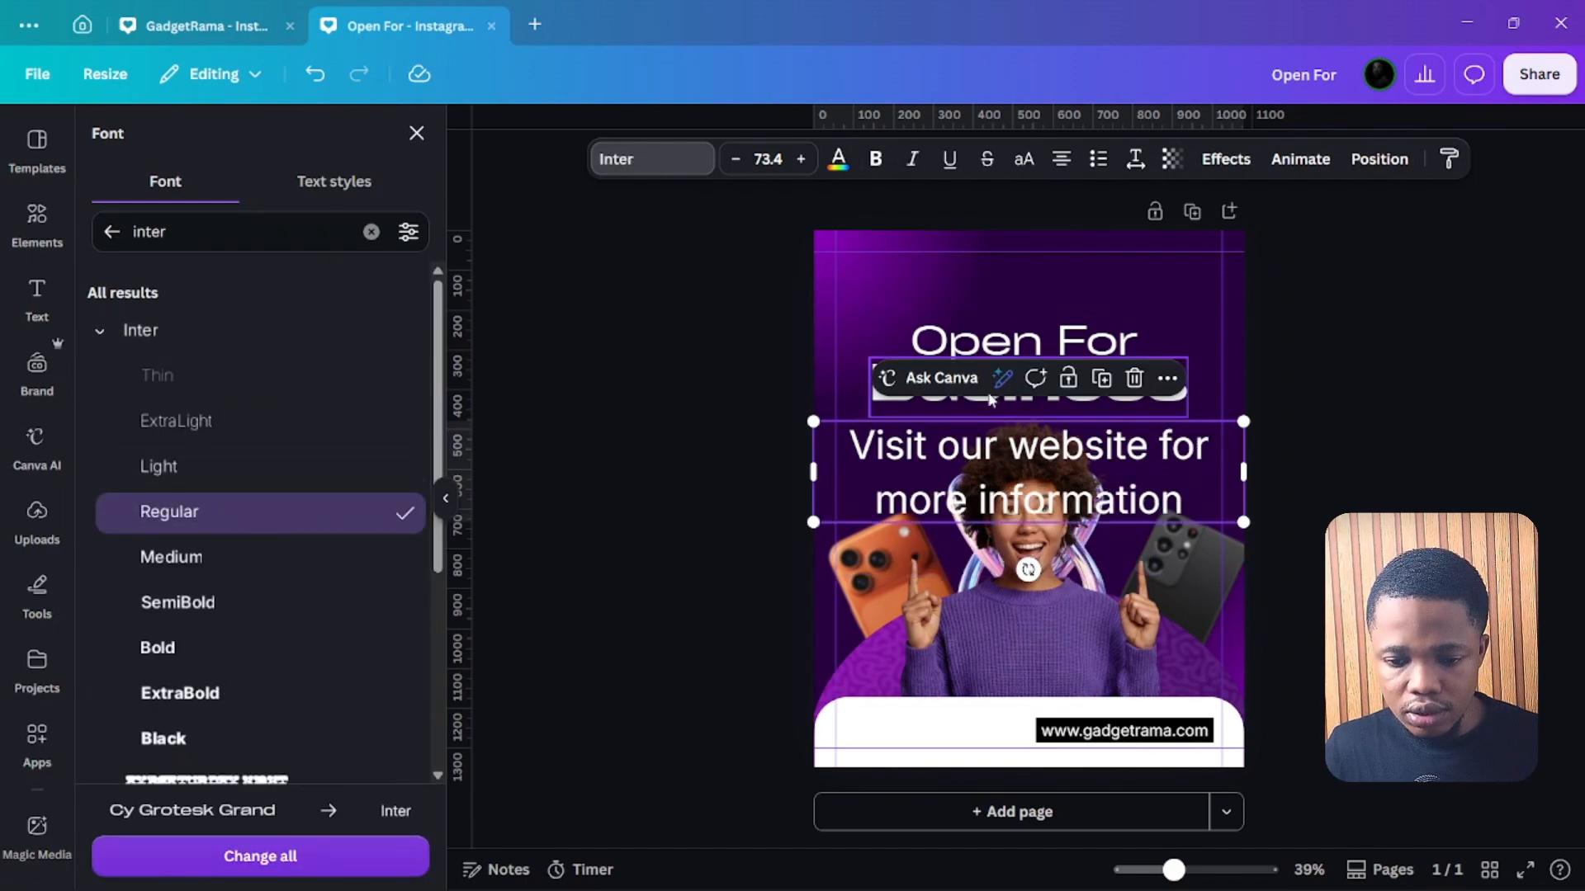
click(1135, 158)
drag(1098, 316, 1056, 316)
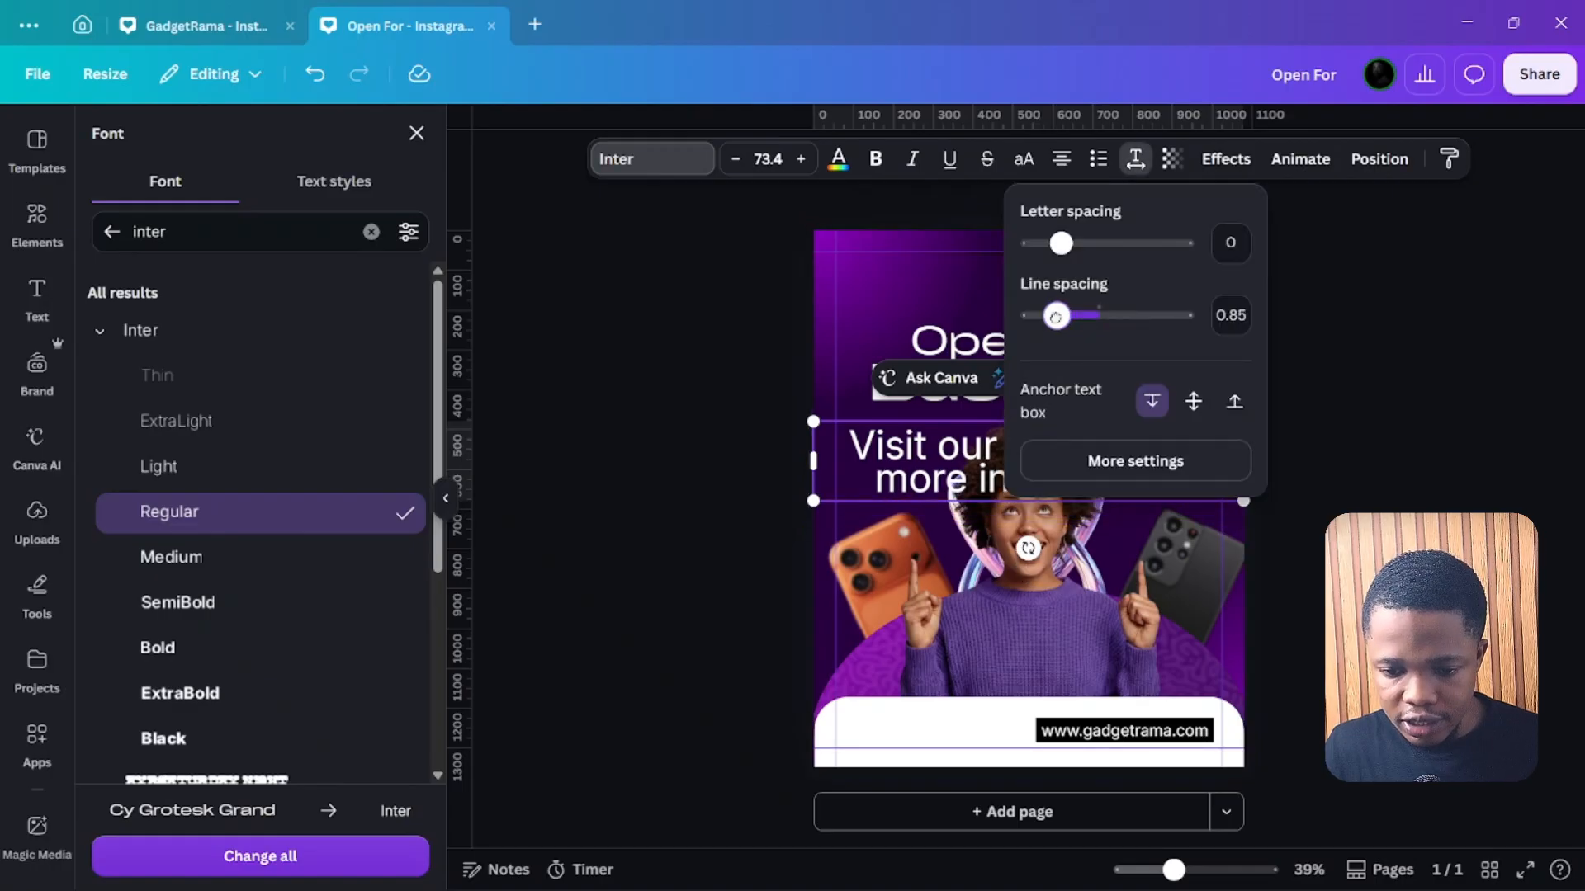
click(713, 229)
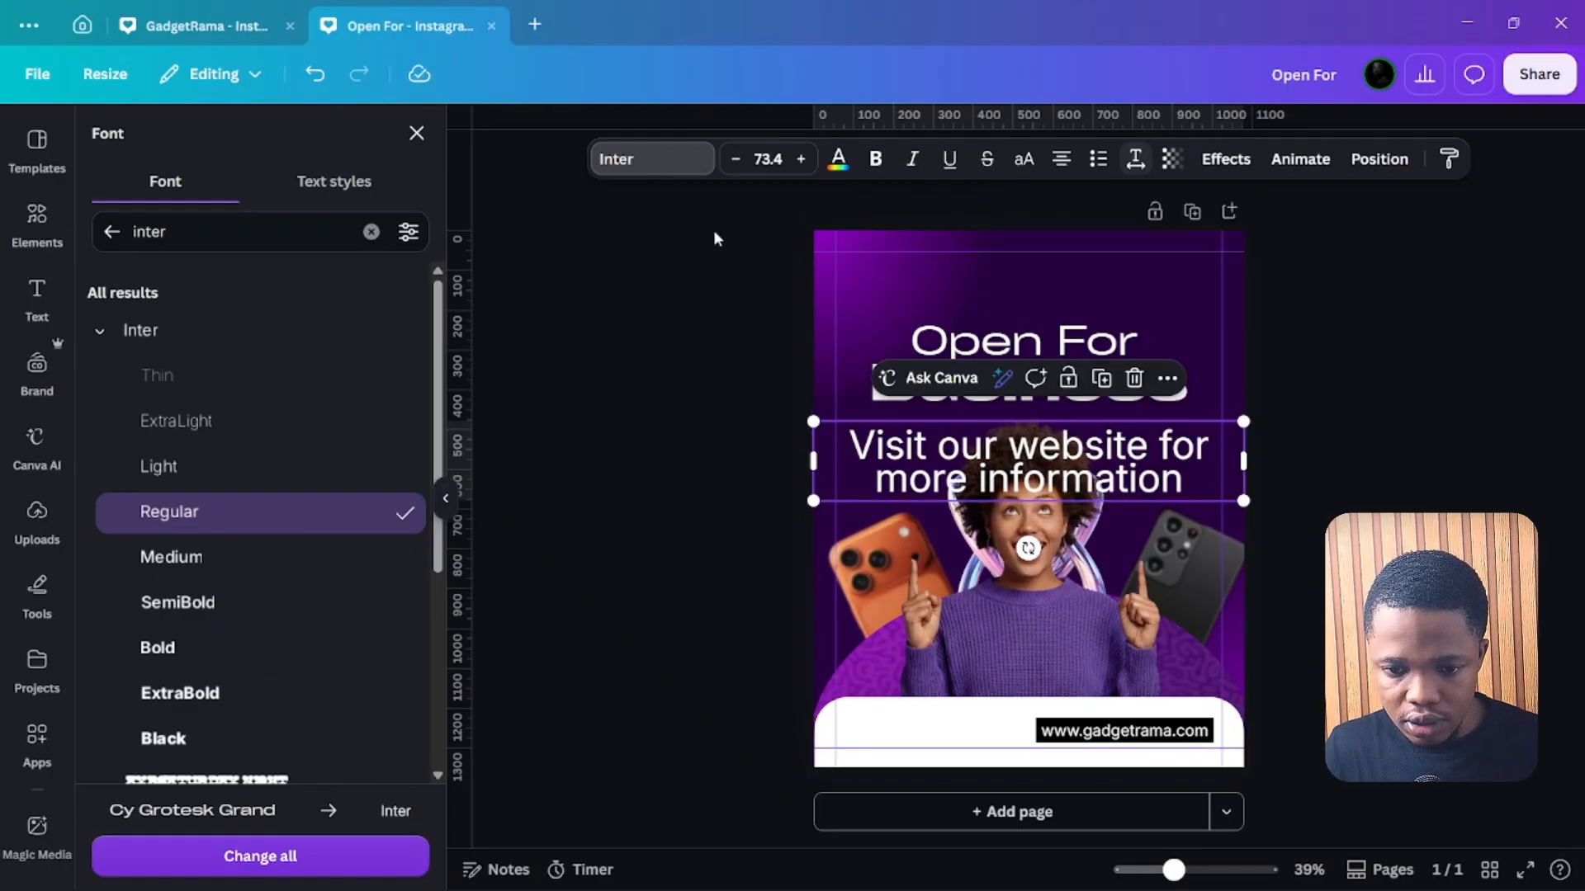
Reduce the information text to font size 20 and place it in the white footer band beside the web address.
click(773, 154)
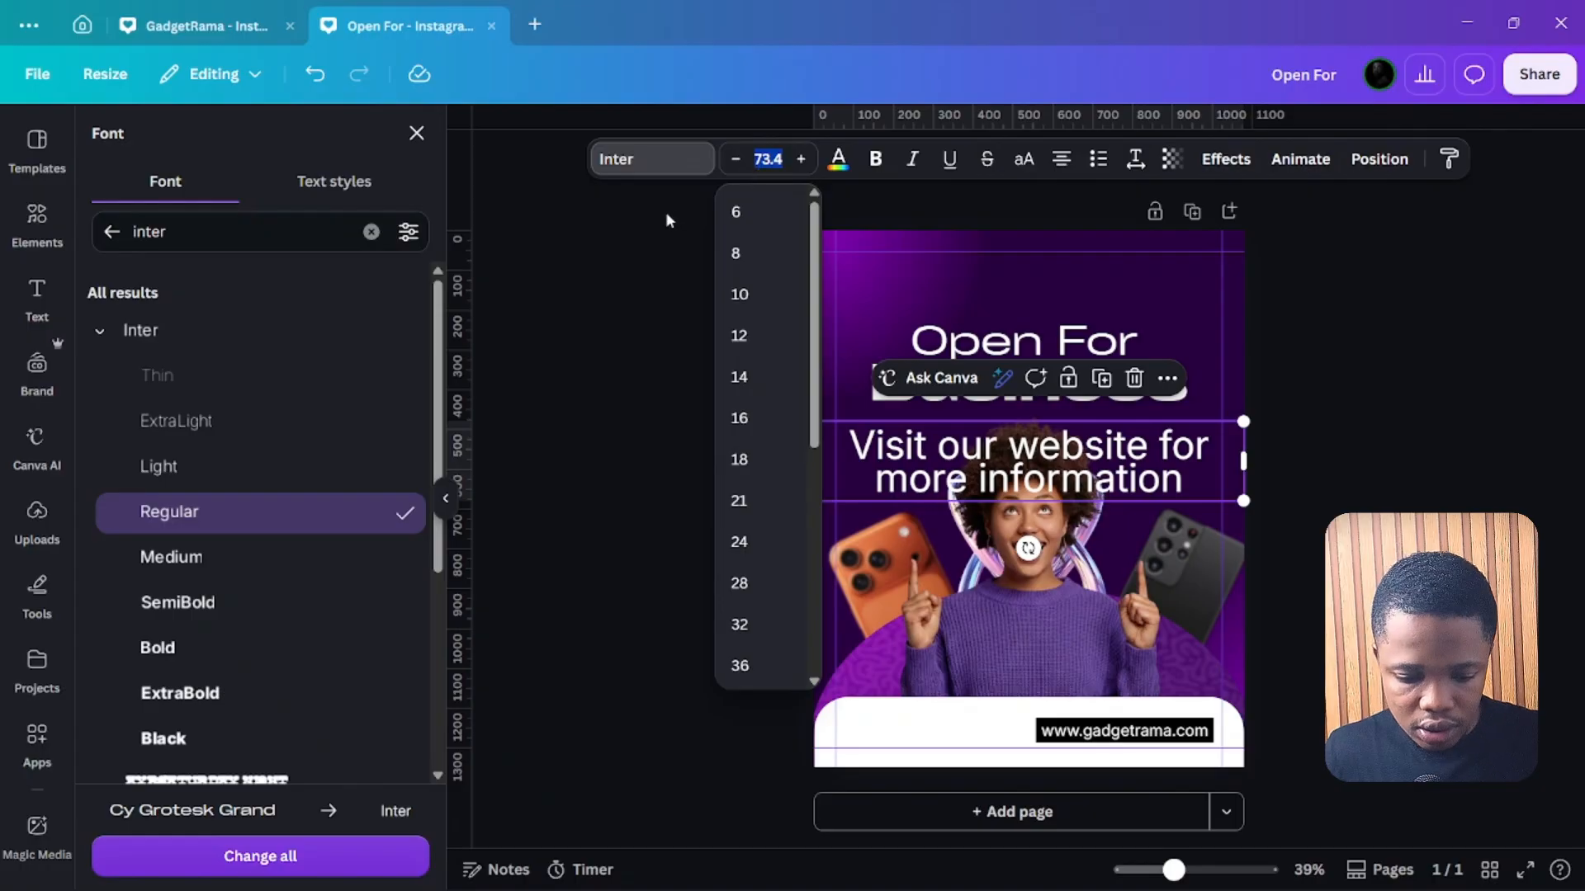
text(20)
key(Return)
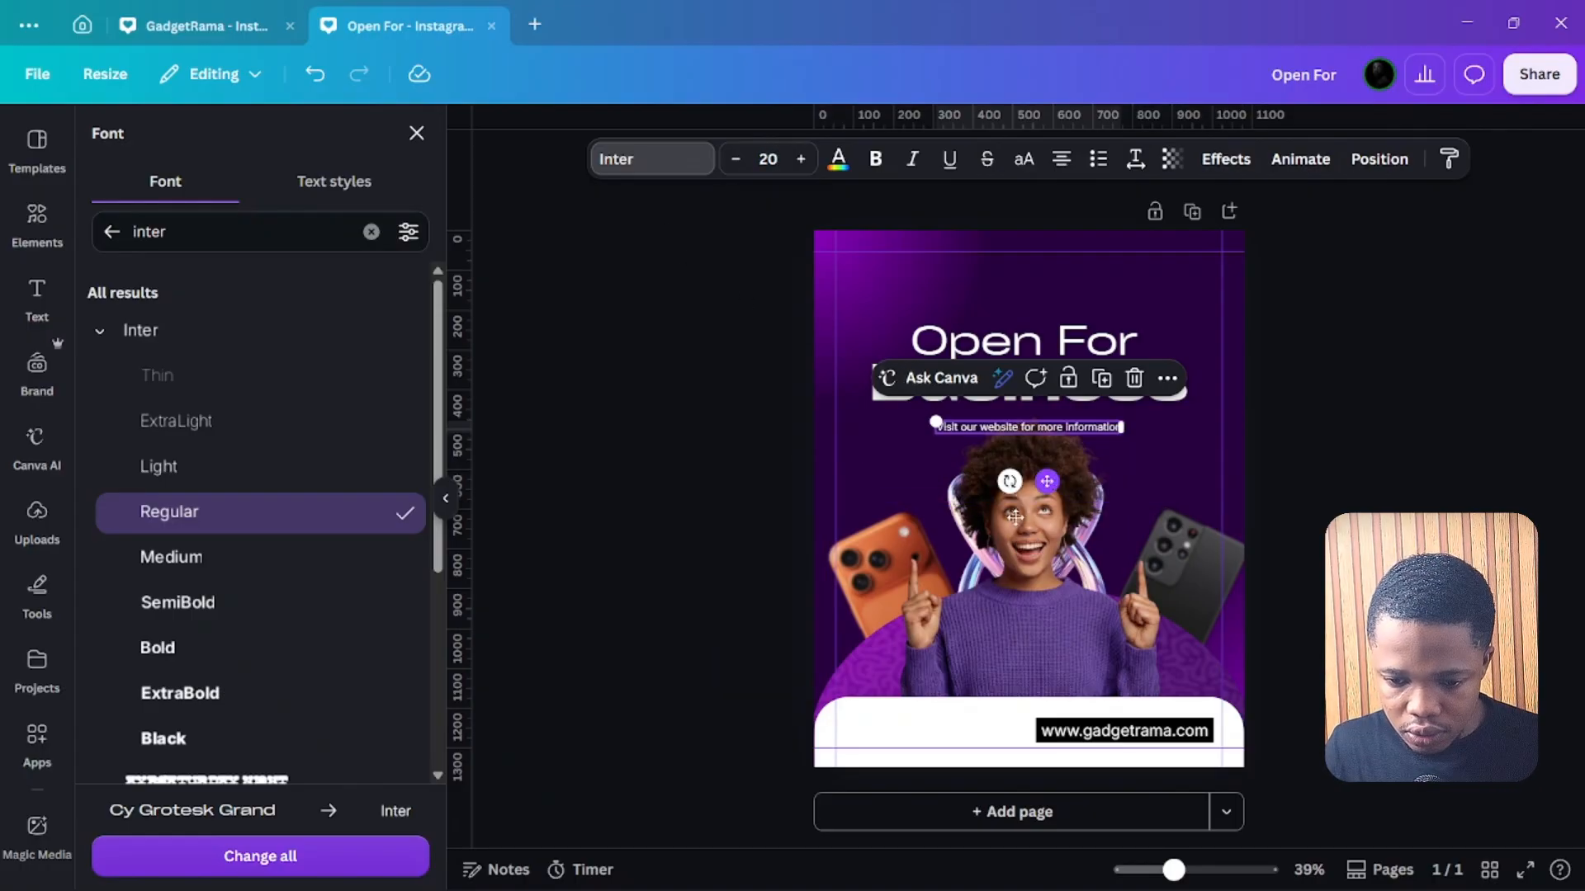
drag(1015, 516, 957, 776)
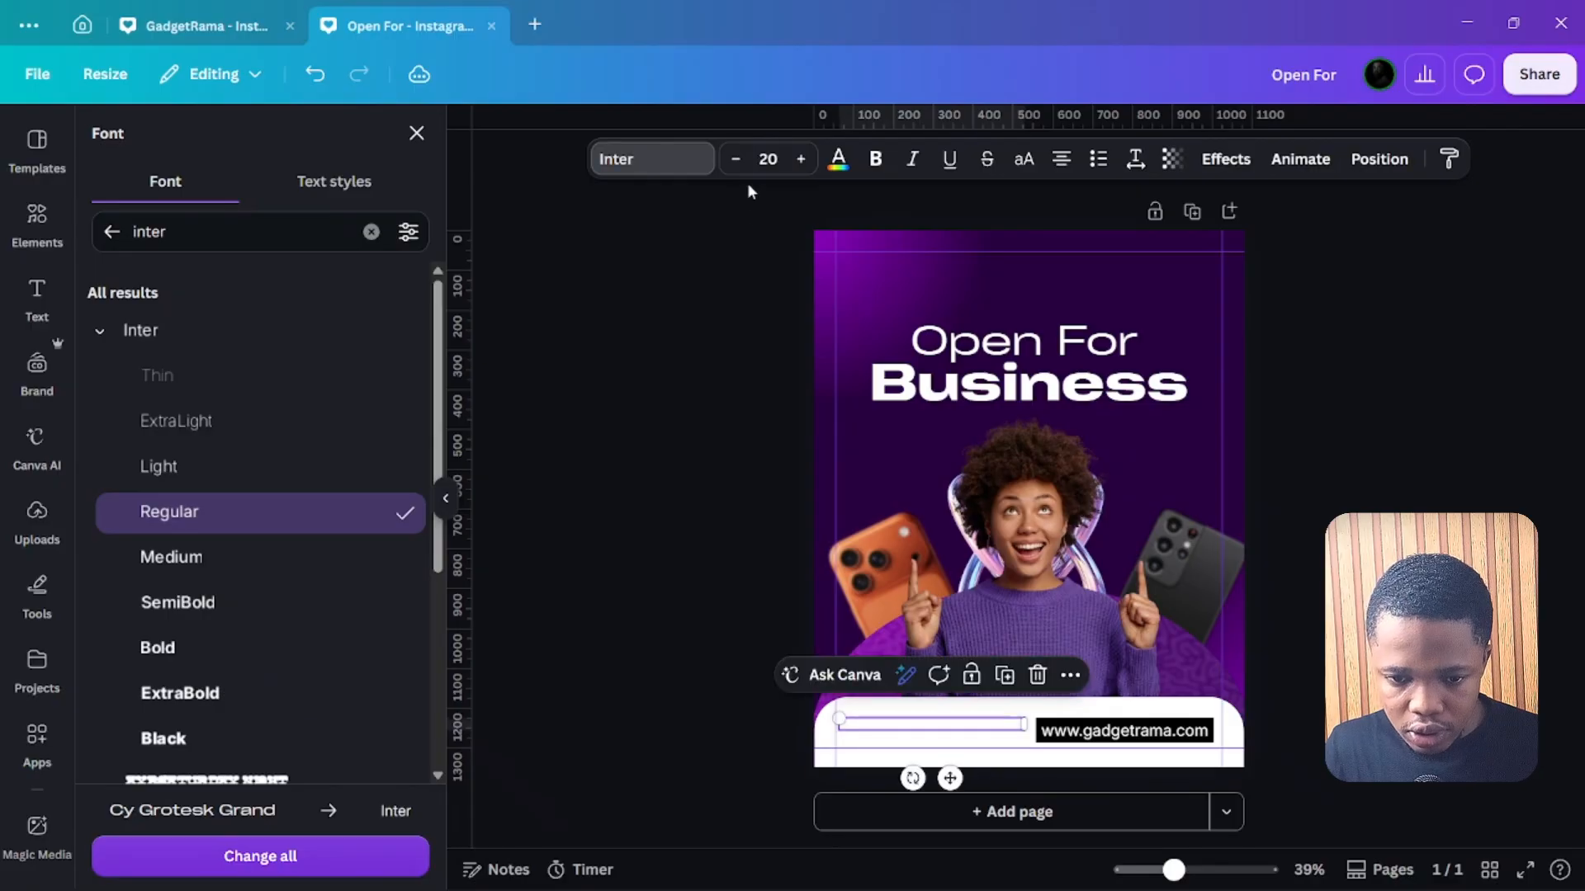
Recolour the information text with the dark gray photo colour #010101.
click(839, 158)
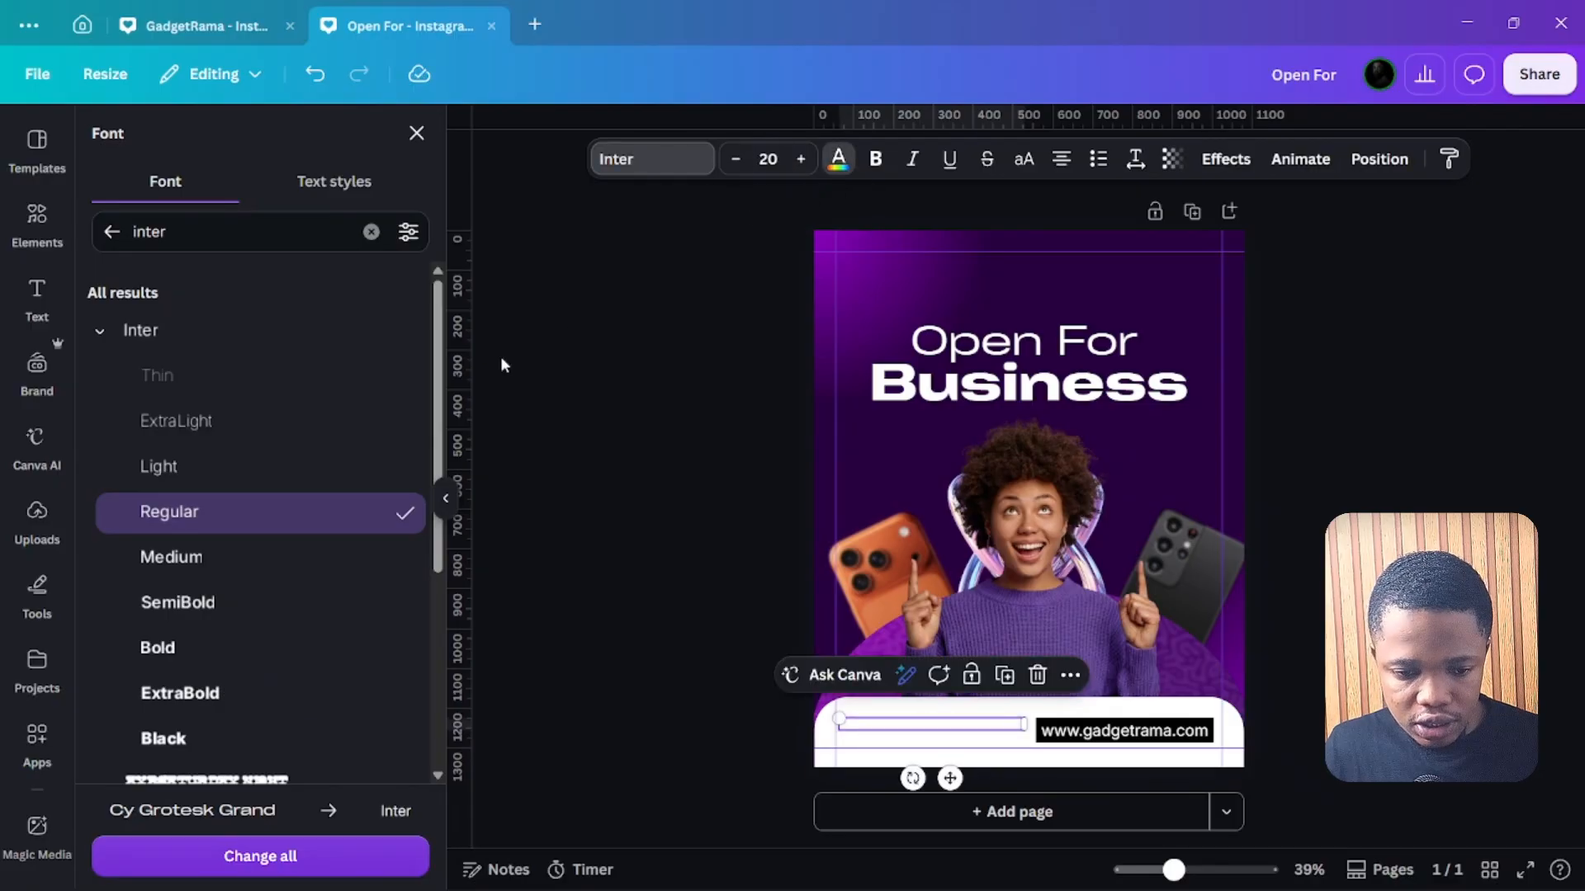
scroll(248, 463, down, 6)
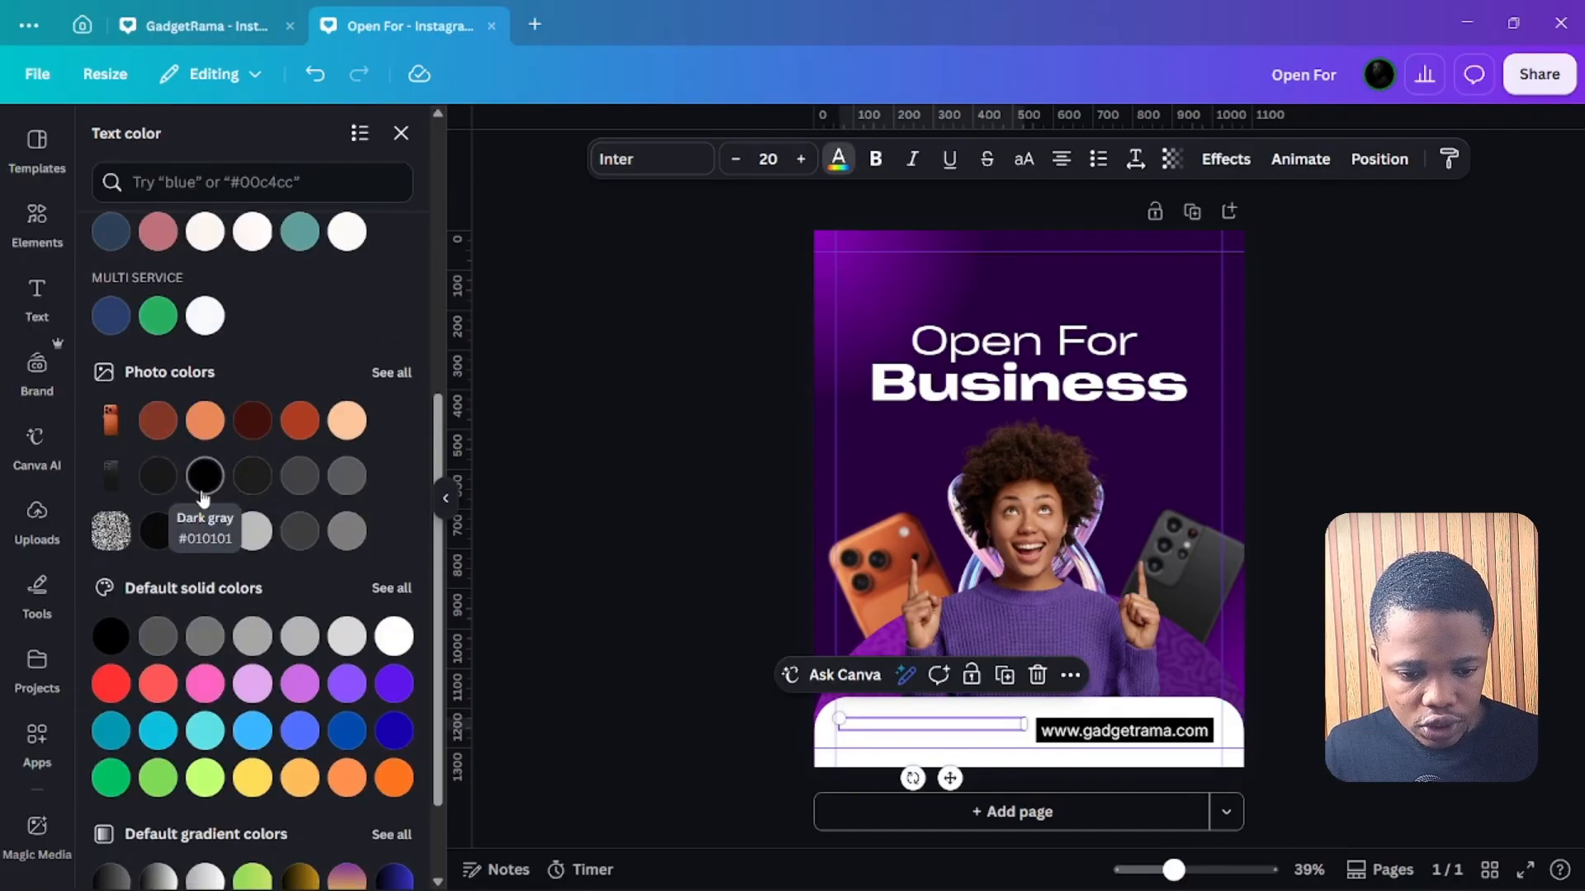
click(202, 478)
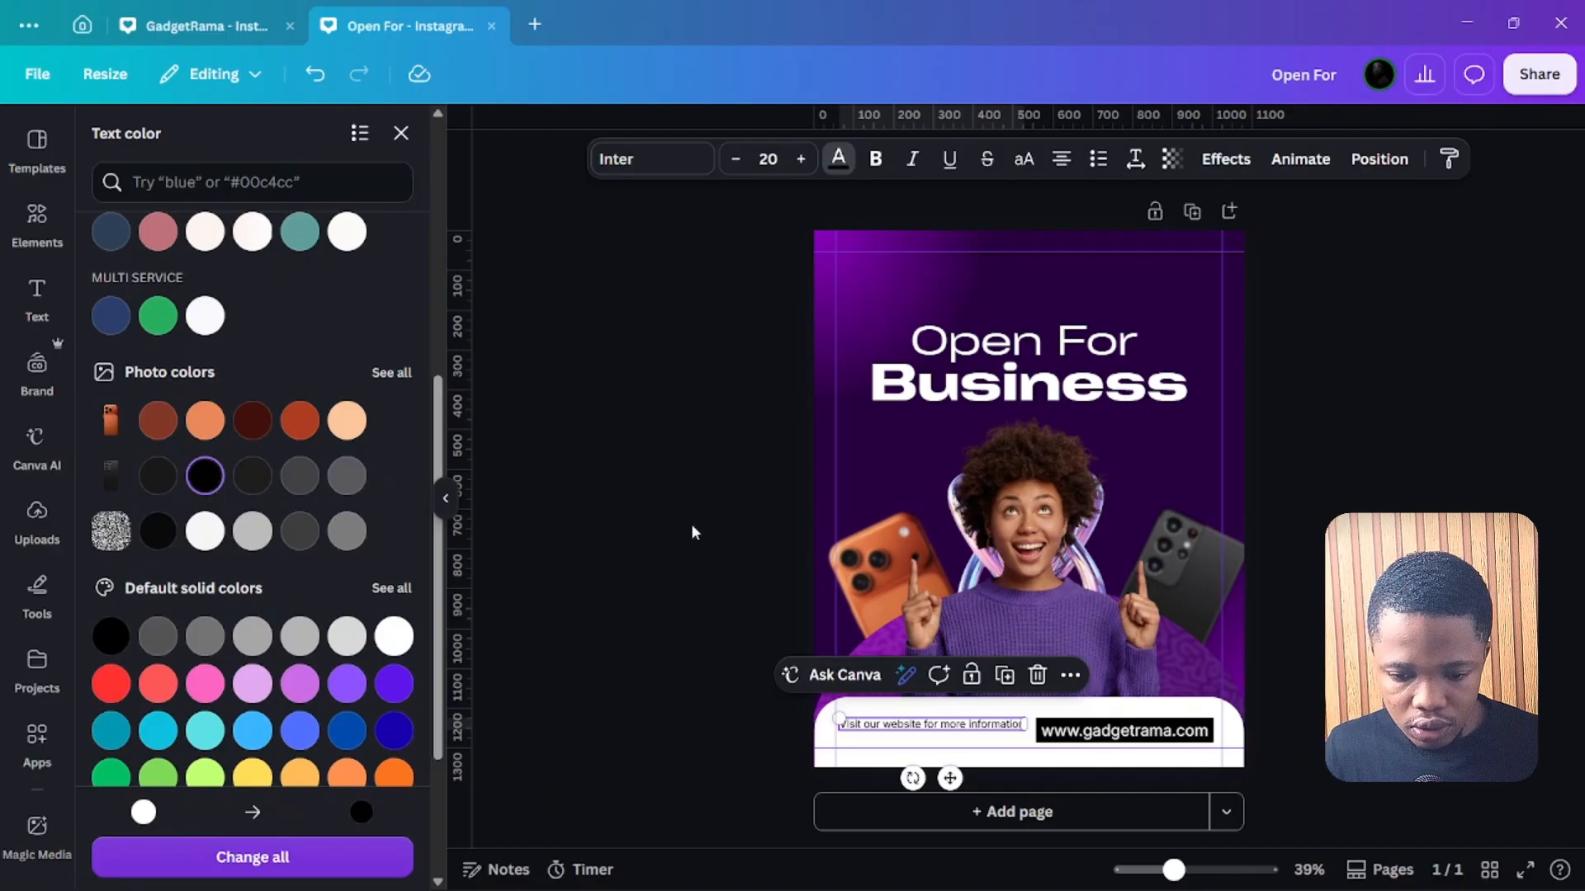
key(Escape)
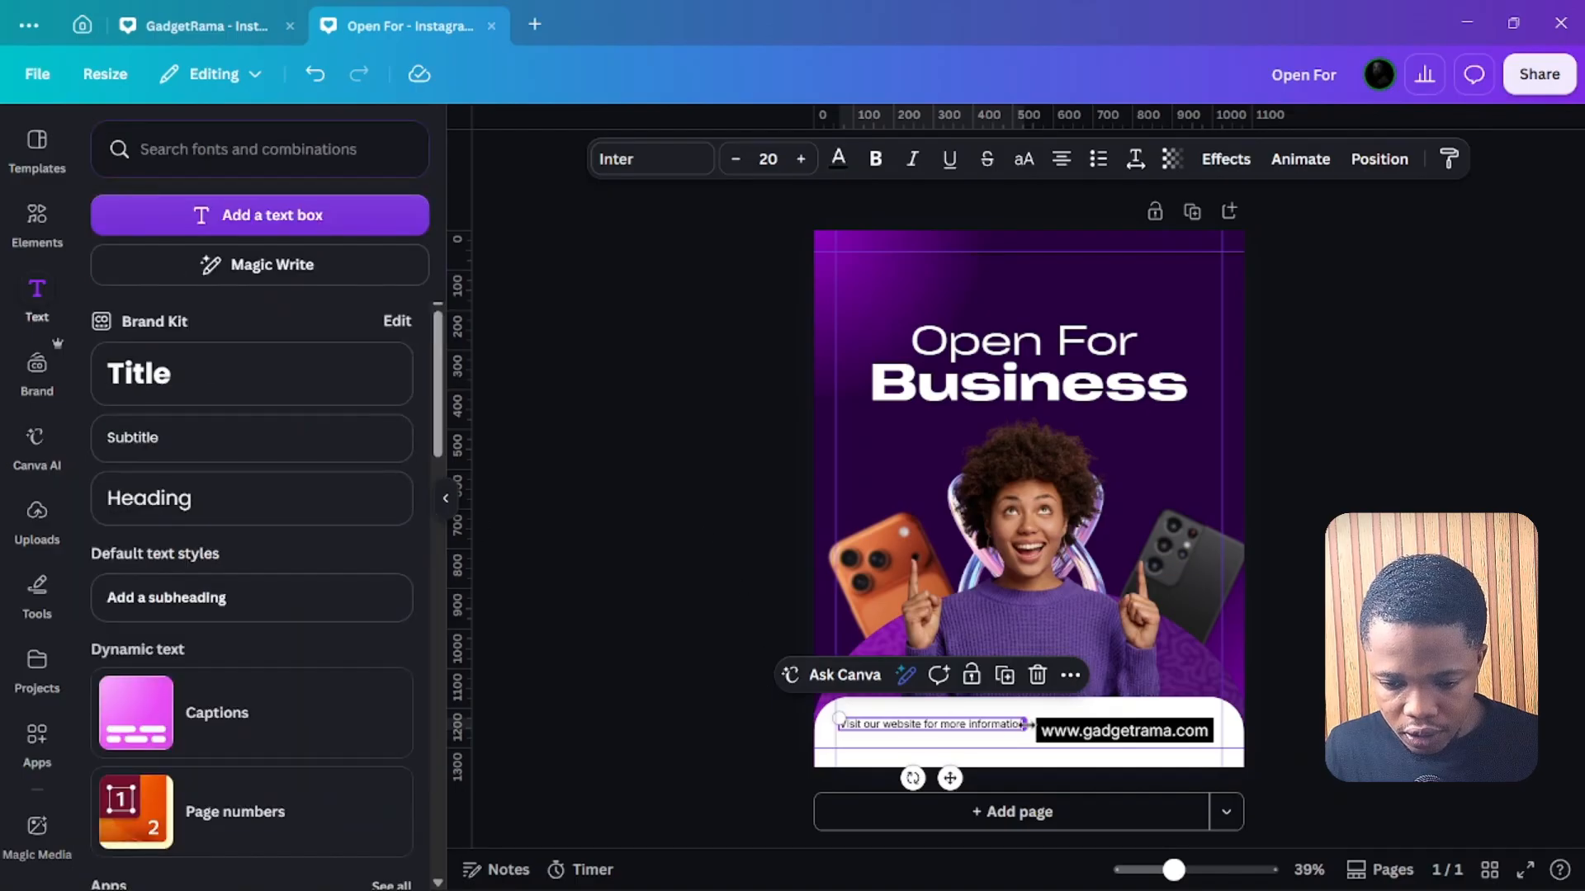
Narrow the information text box so it wraps onto two lines, set its font size to 25 and left-align it.
drag(1028, 725, 973, 741)
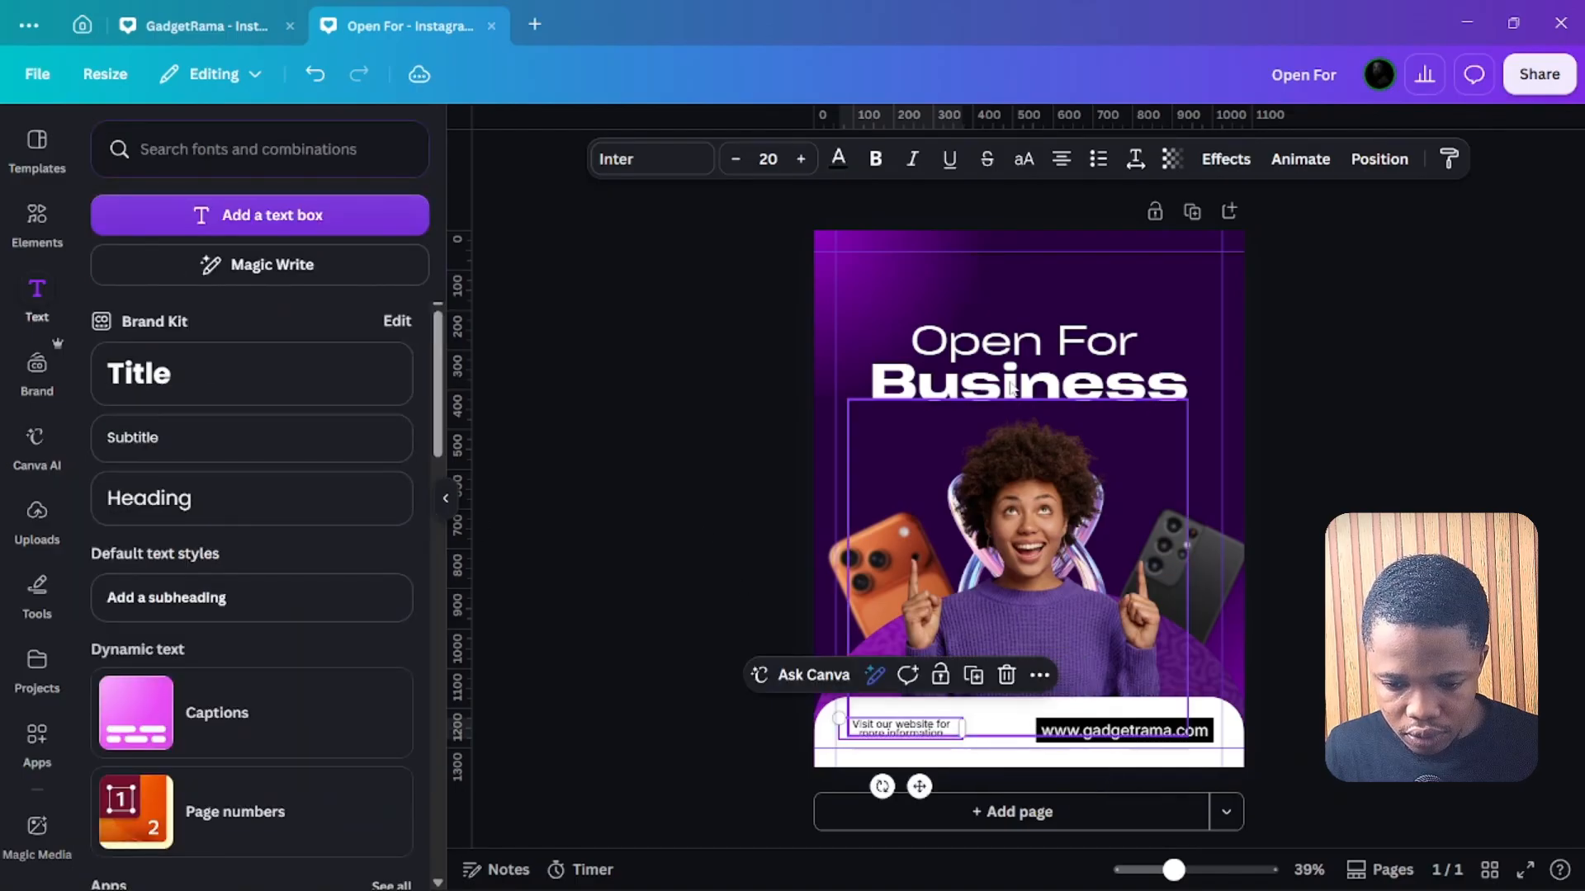
click(800, 161)
click(800, 161)
click(801, 161)
click(801, 161)
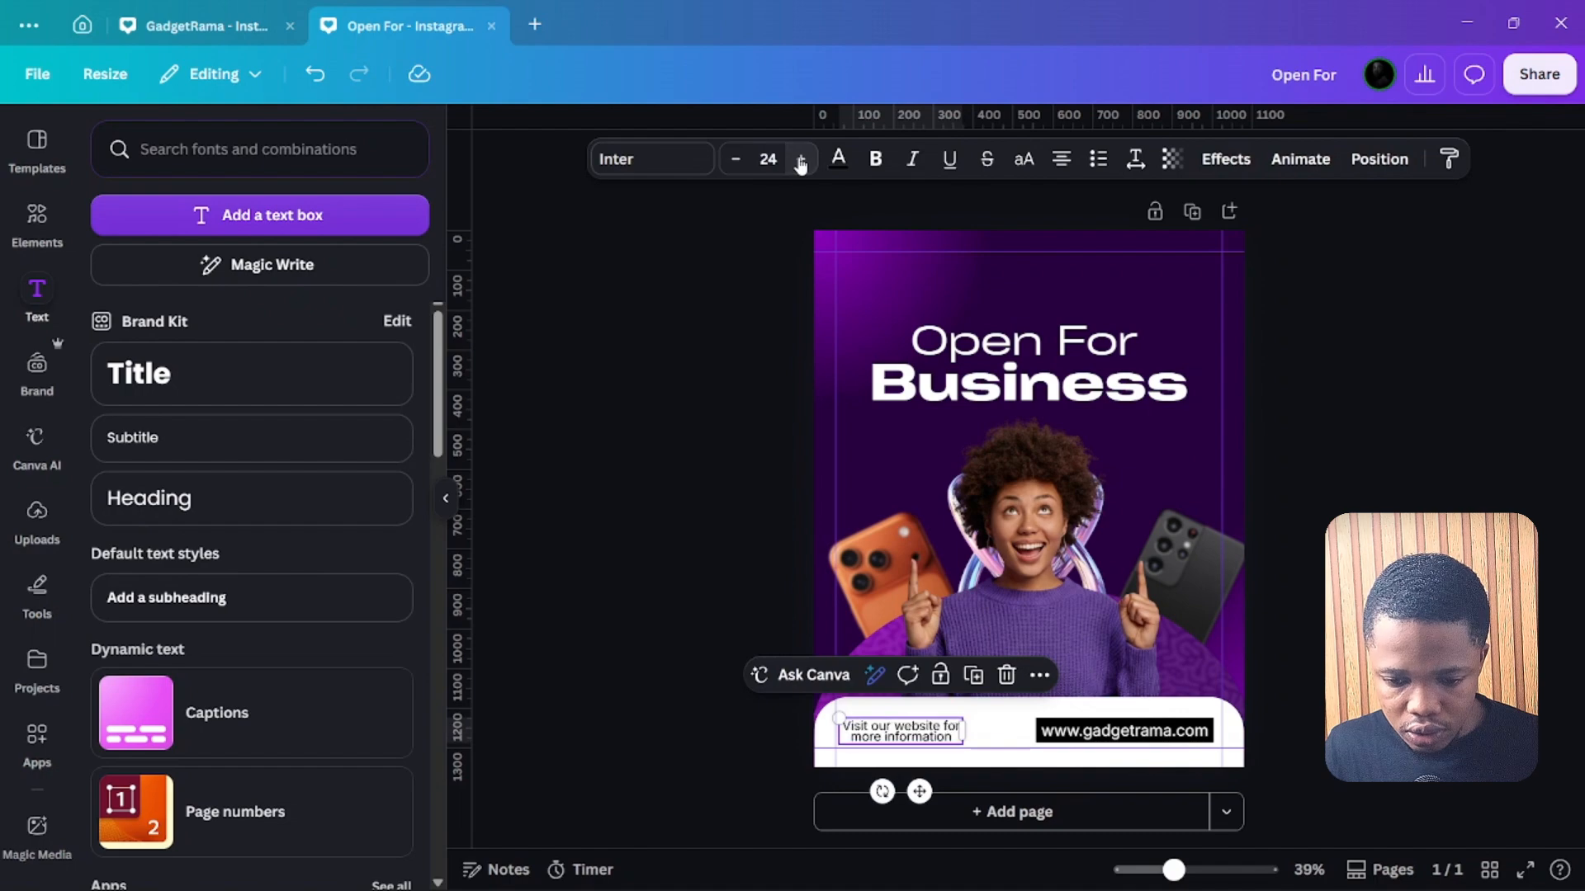
click(800, 161)
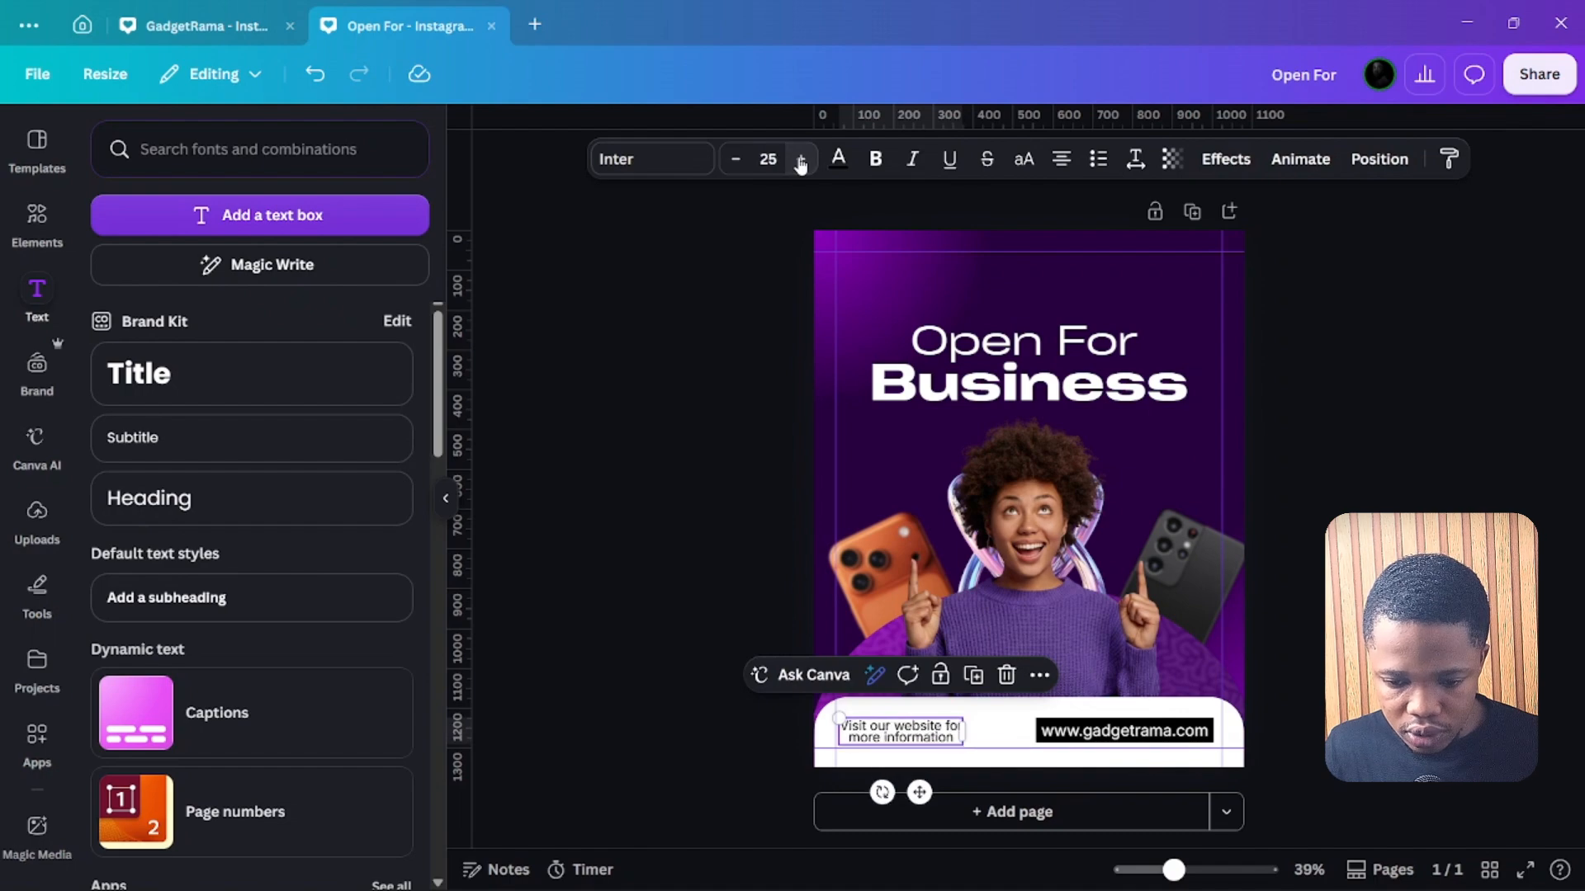
click(1062, 158)
click(808, 776)
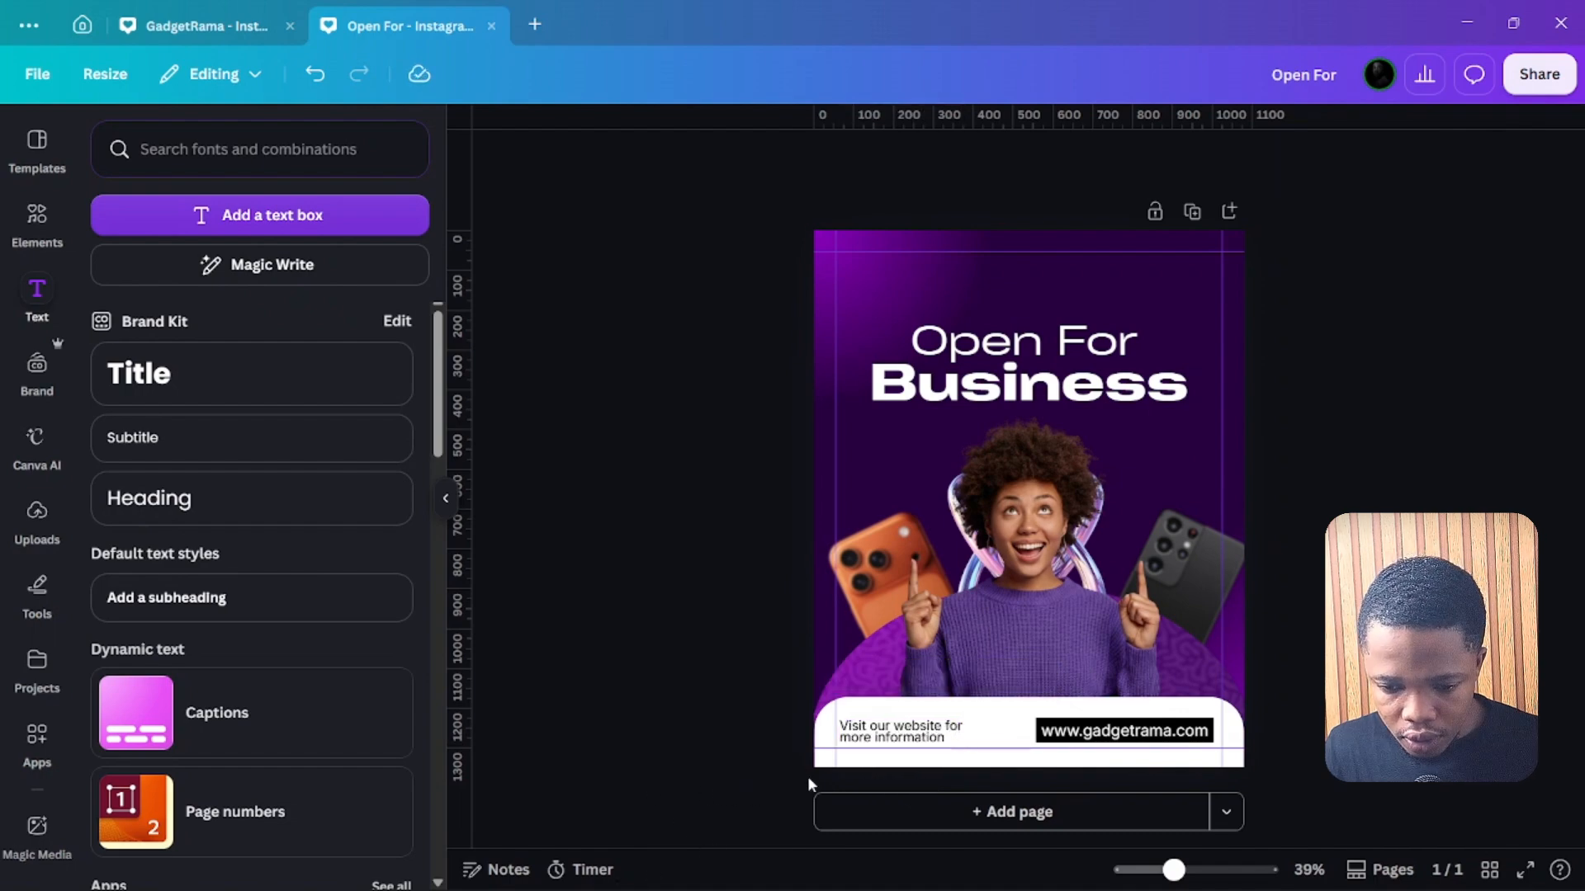
Widen the information text box slightly and lower it a little within the footer band.
click(931, 737)
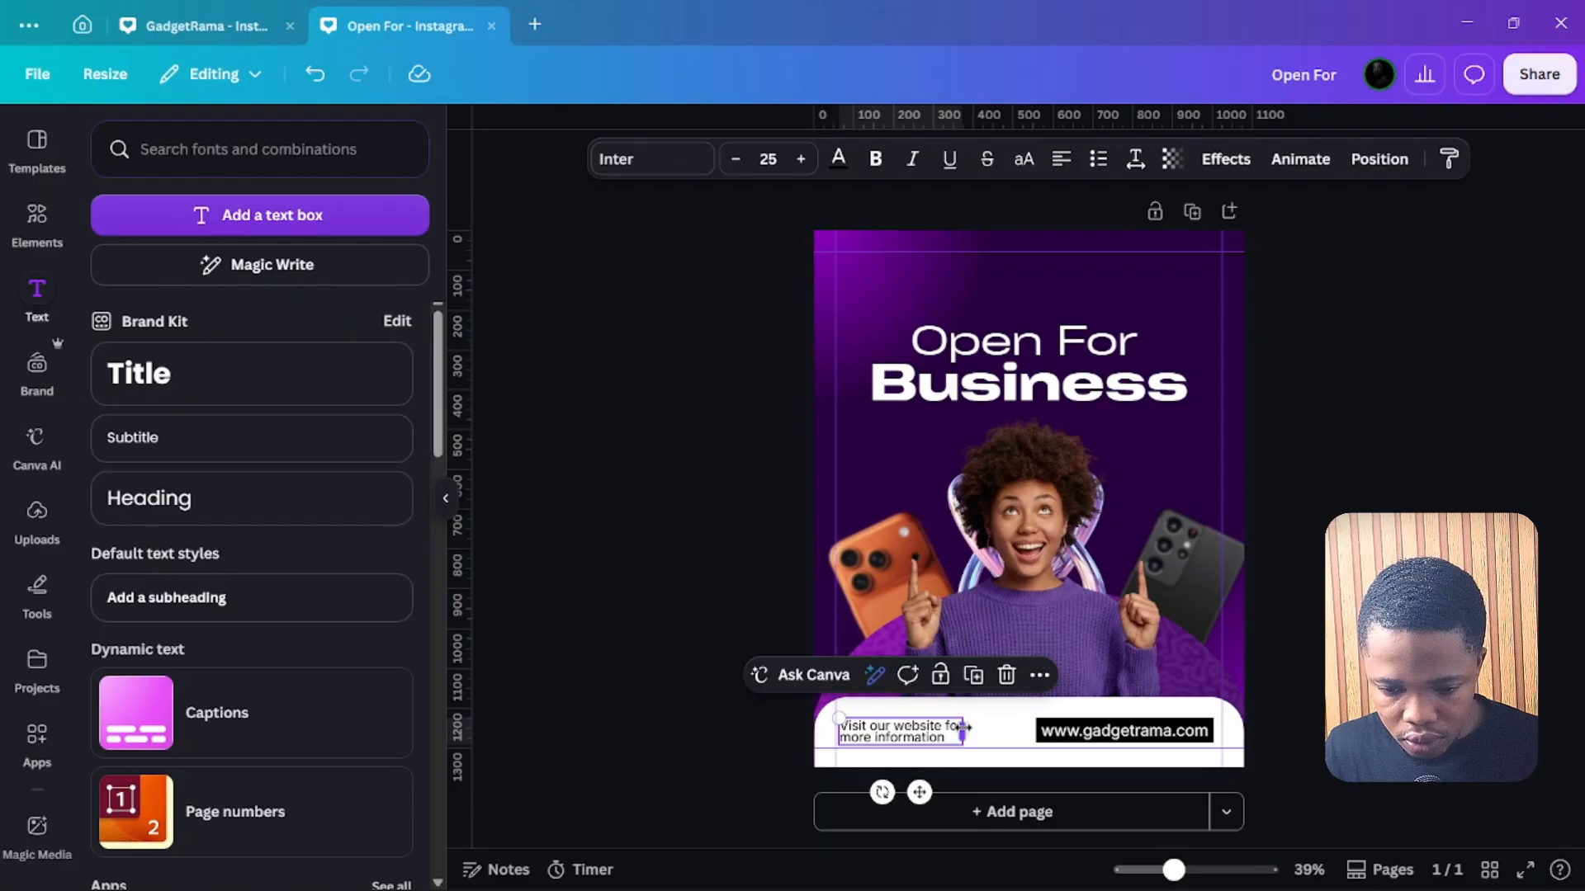
mouse_move(963, 727)
mouse_down()
mouse_move(990, 730)
mouse_move(955, 735)
mouse_move(971, 737)
mouse_up()
click(561, 671)
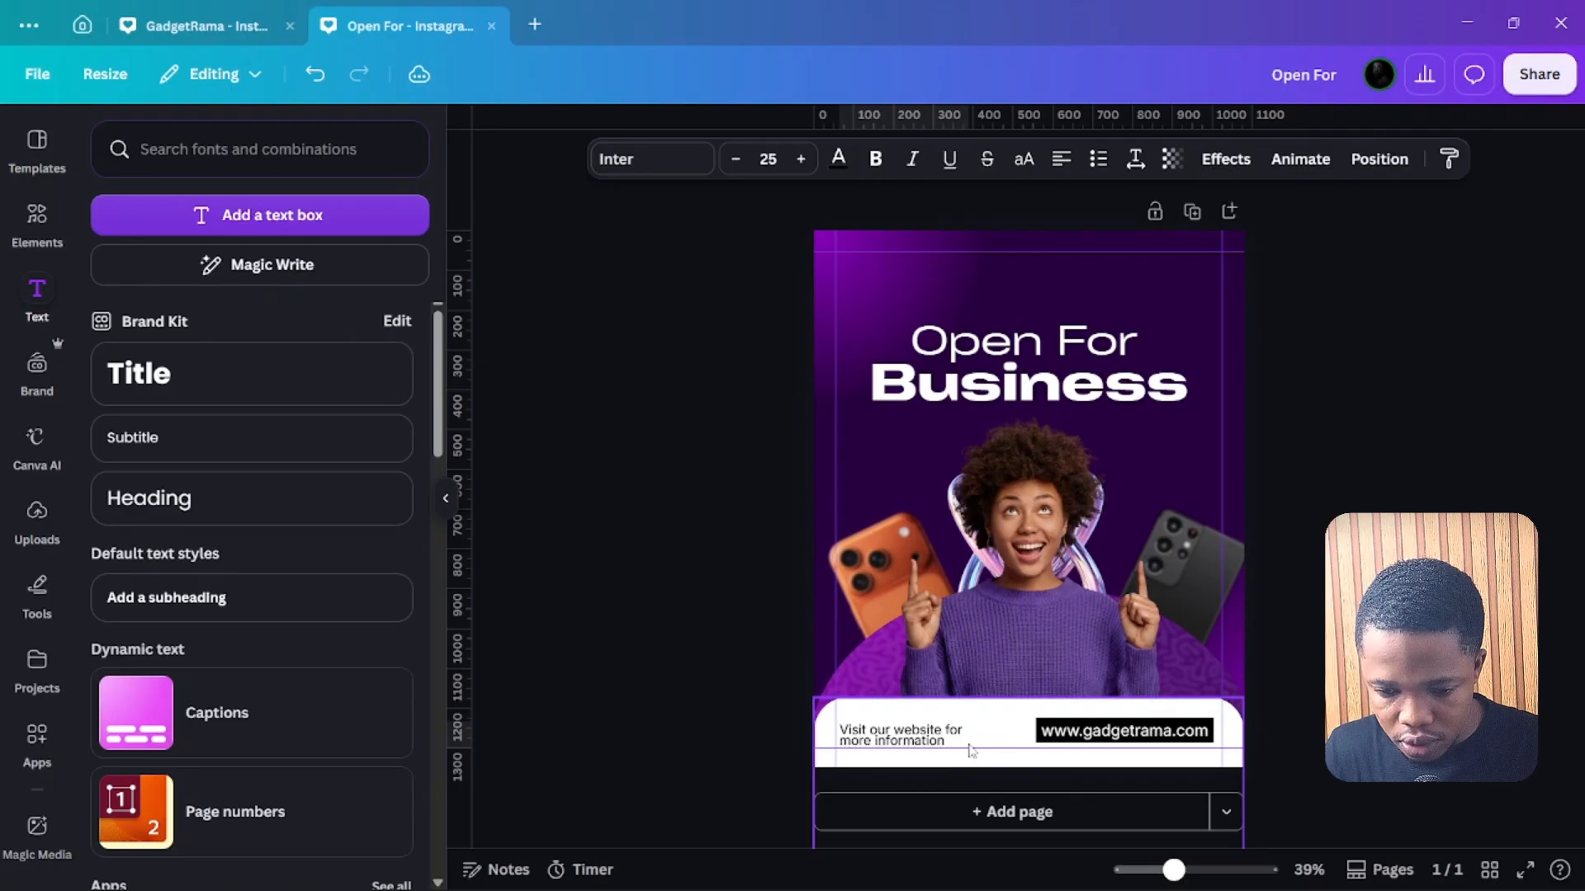
Align the information text and the web address along their horizontal middle line.
click(1098, 731)
shift+click(949, 737)
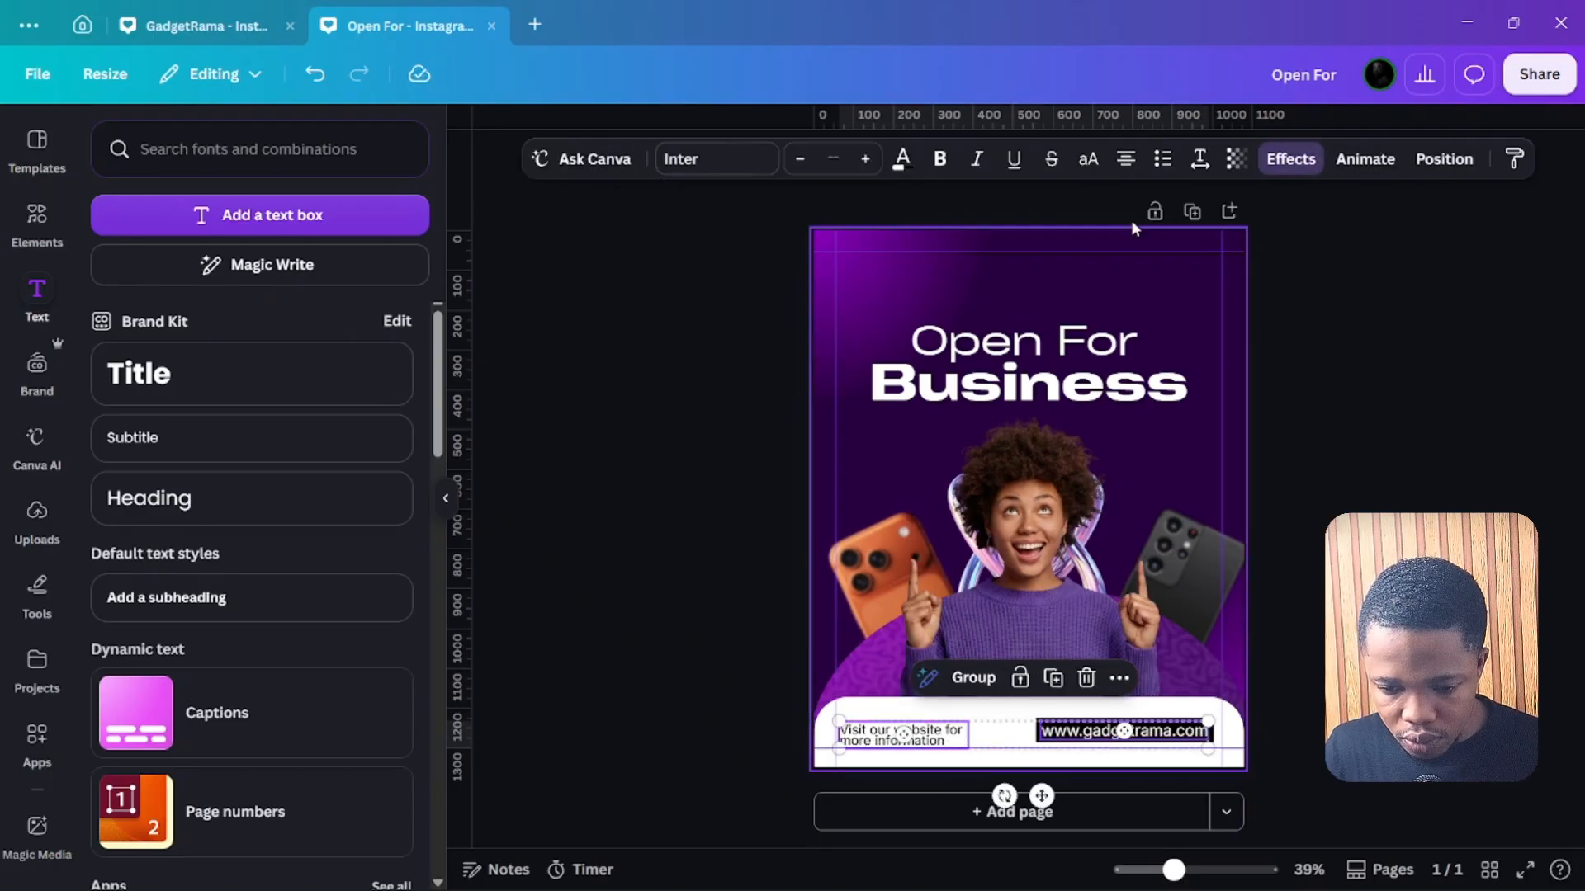
click(1444, 158)
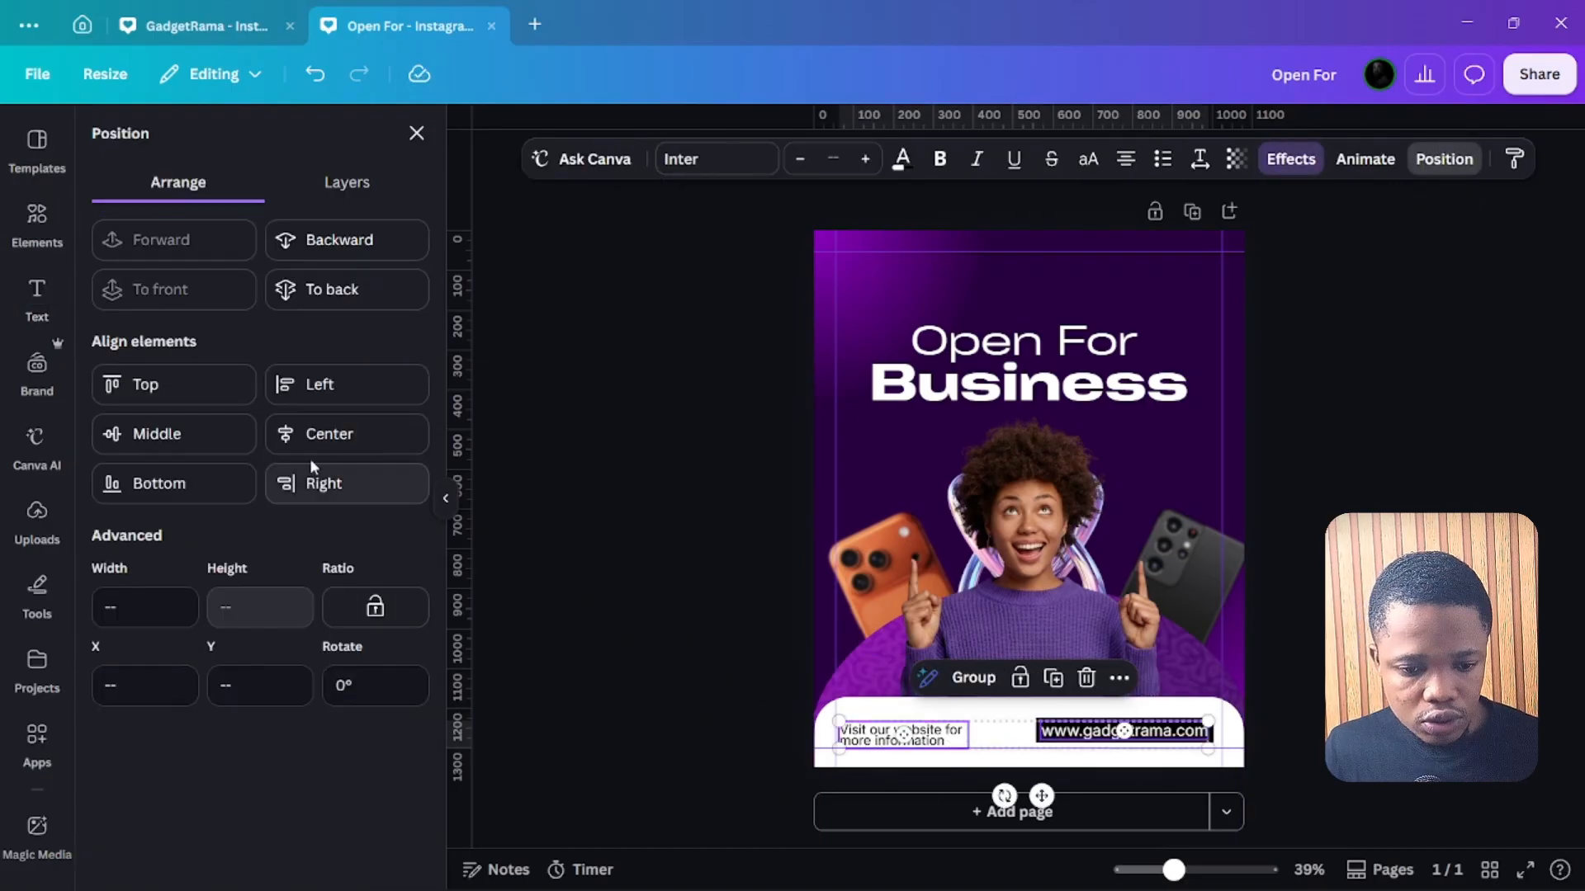
click(309, 432)
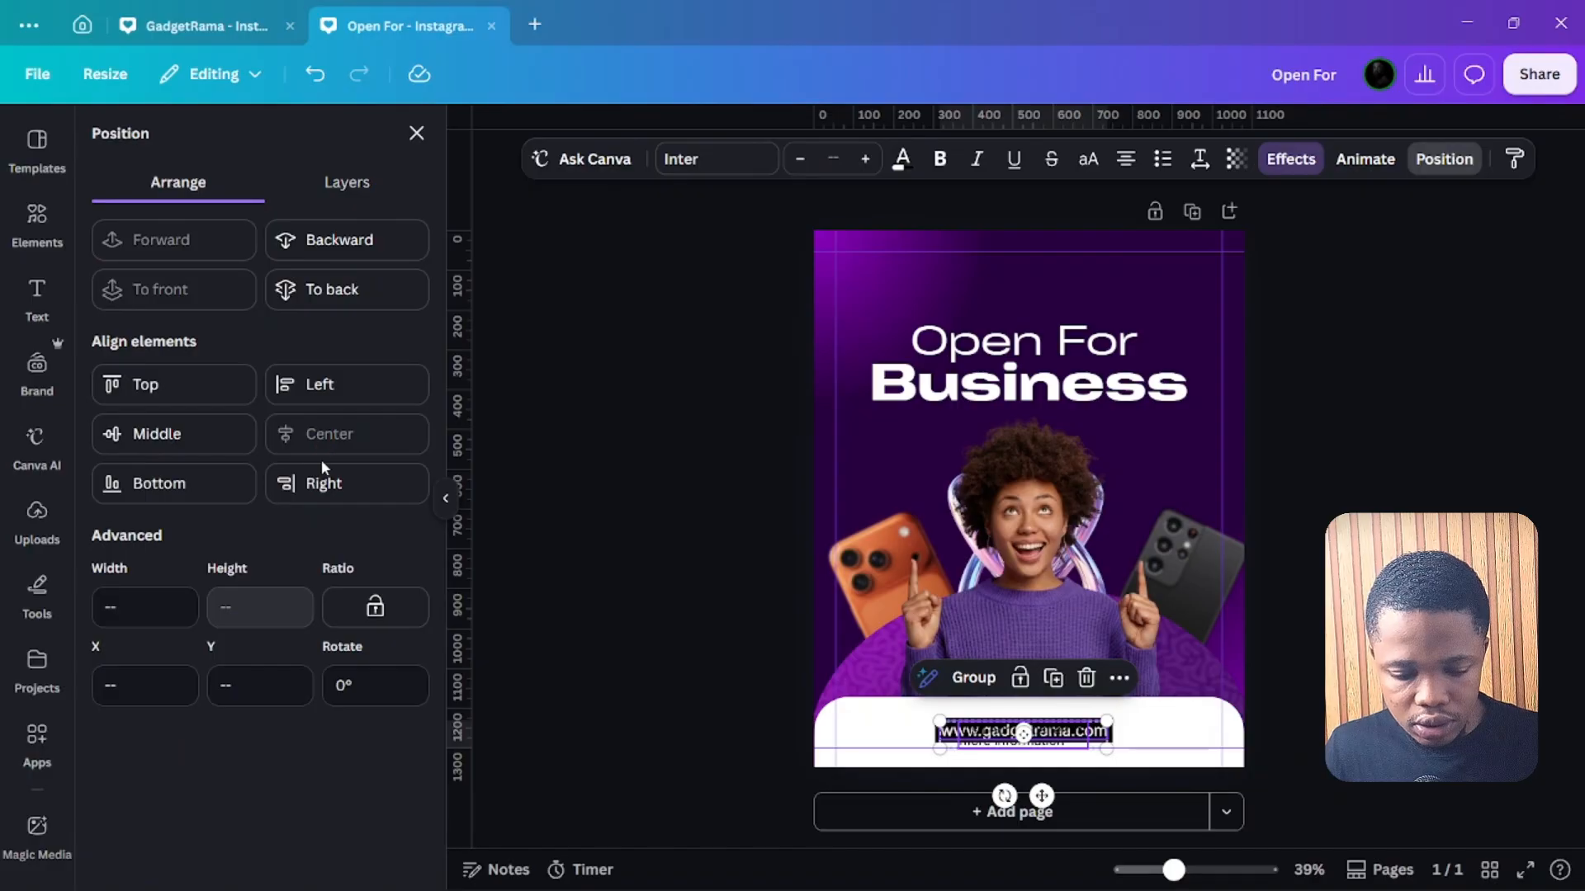
key(ctrl+z)
click(177, 430)
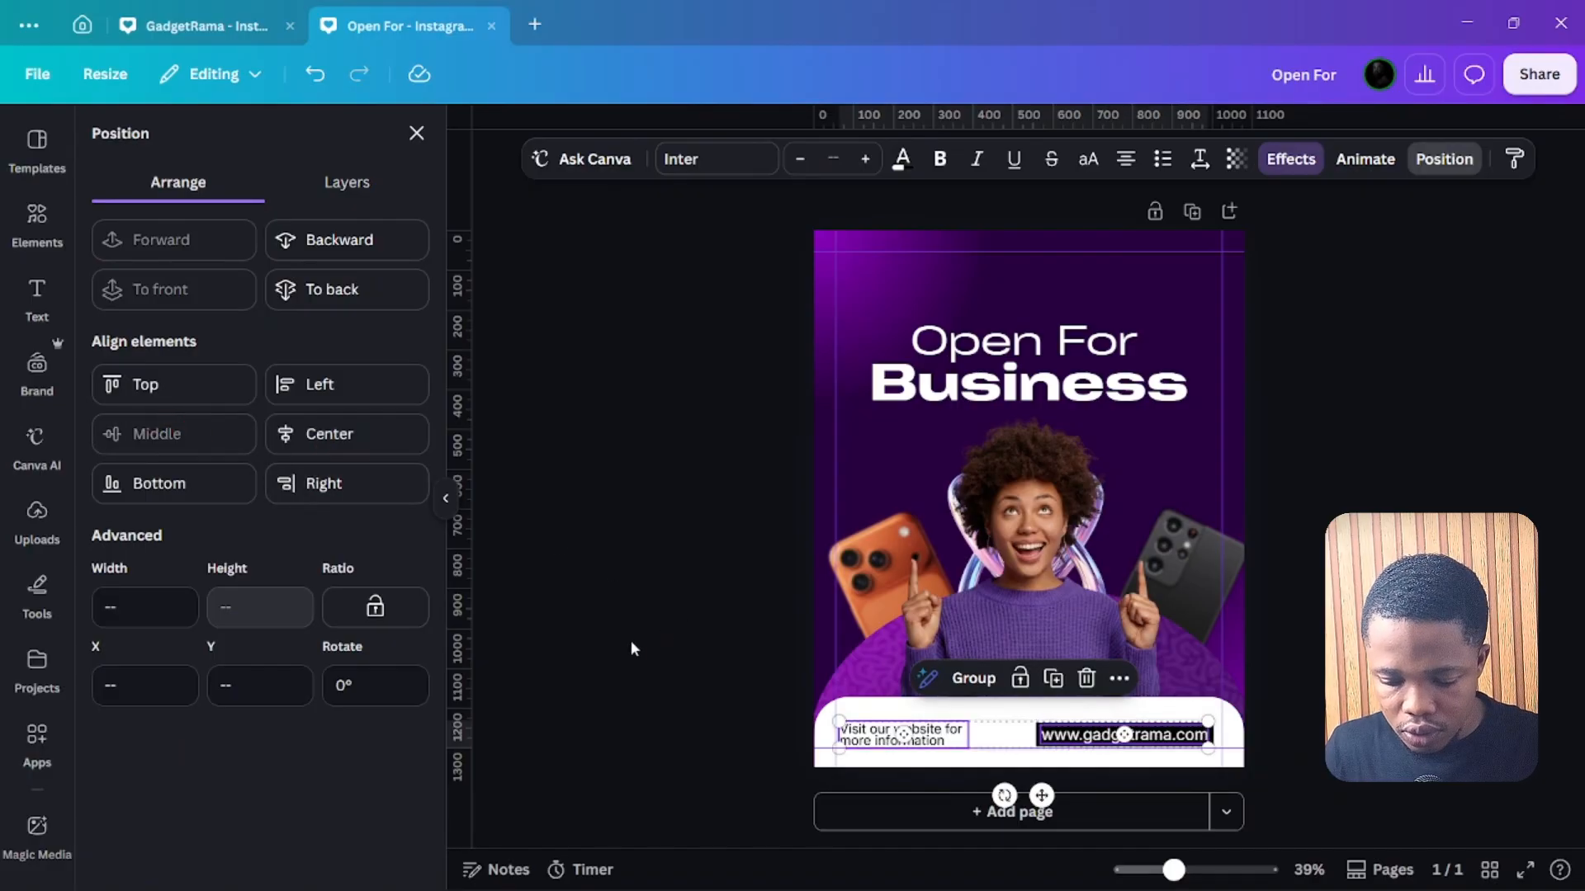
Nudge the white footer band down and most of the way back up, leaving it marginally lower on the page.
click(883, 706)
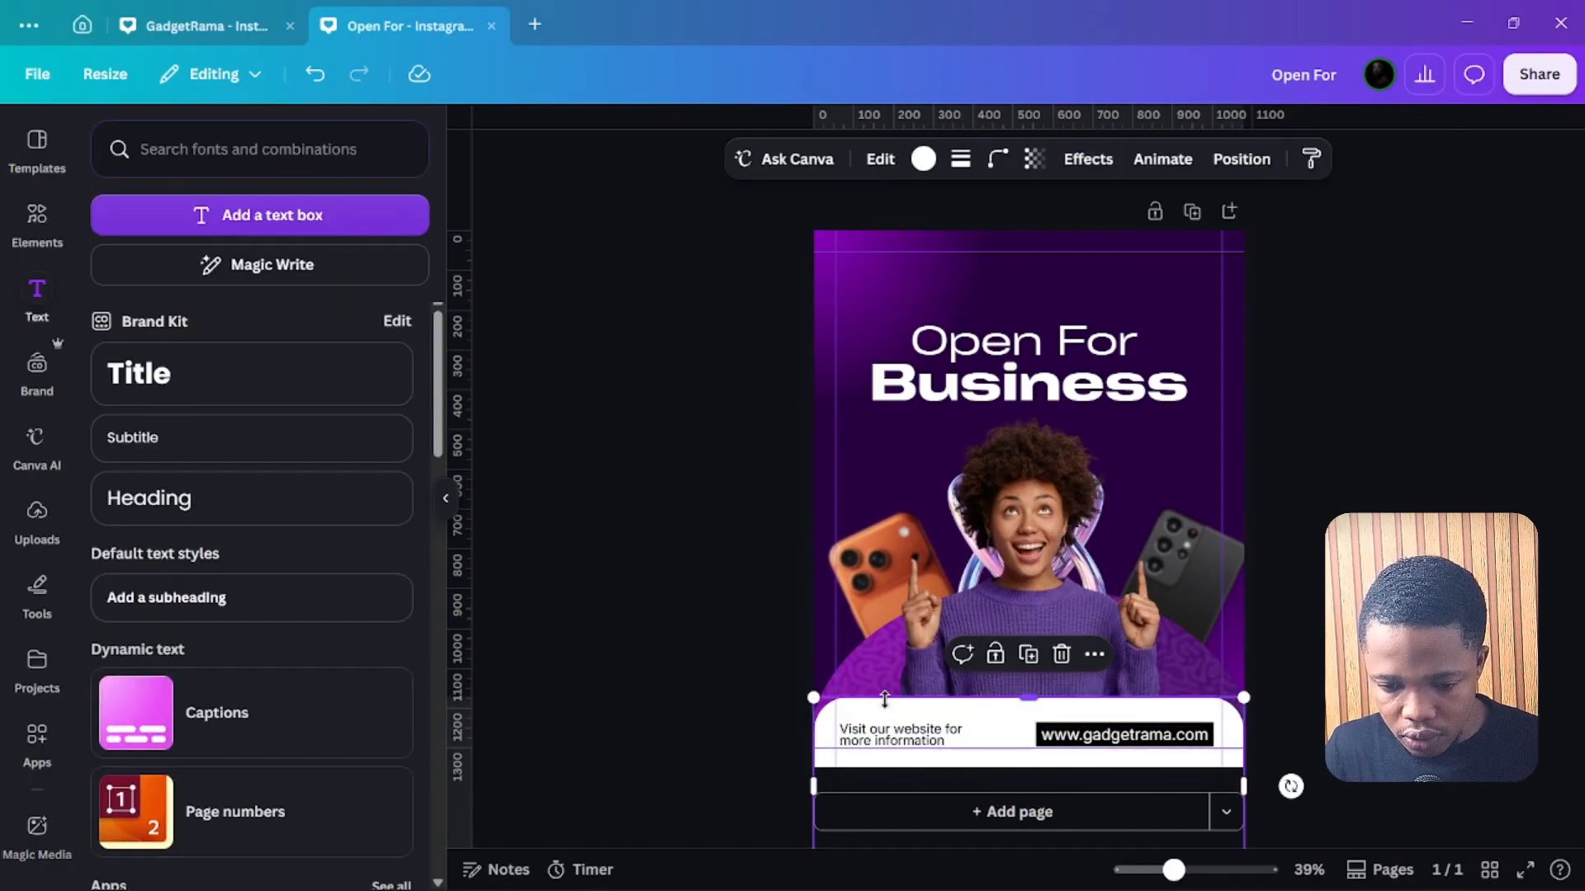
click(814, 833)
key(Down)
key(Down)
key(Down)
key(Down)
key(Down)
key(Down)
key(Down)
key(Down)
key(Down)
key(Down)
key(Down)
key(Down)
key(Down)
key(Down)
key(Down)
key(Down)
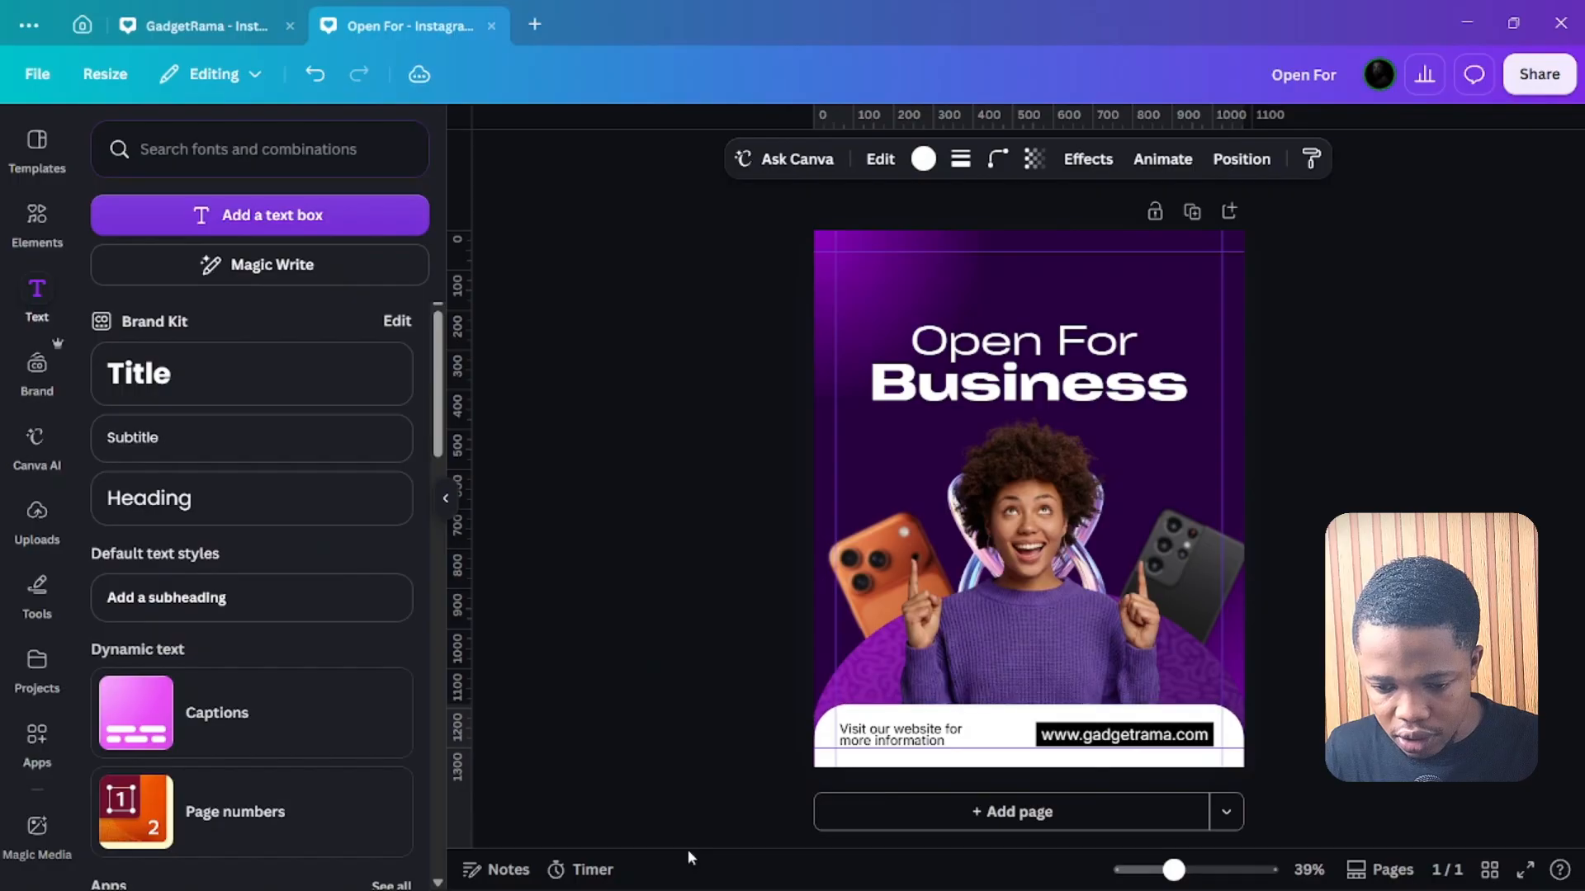
key(Up)
key(Up)
key(Up)
key(Up)
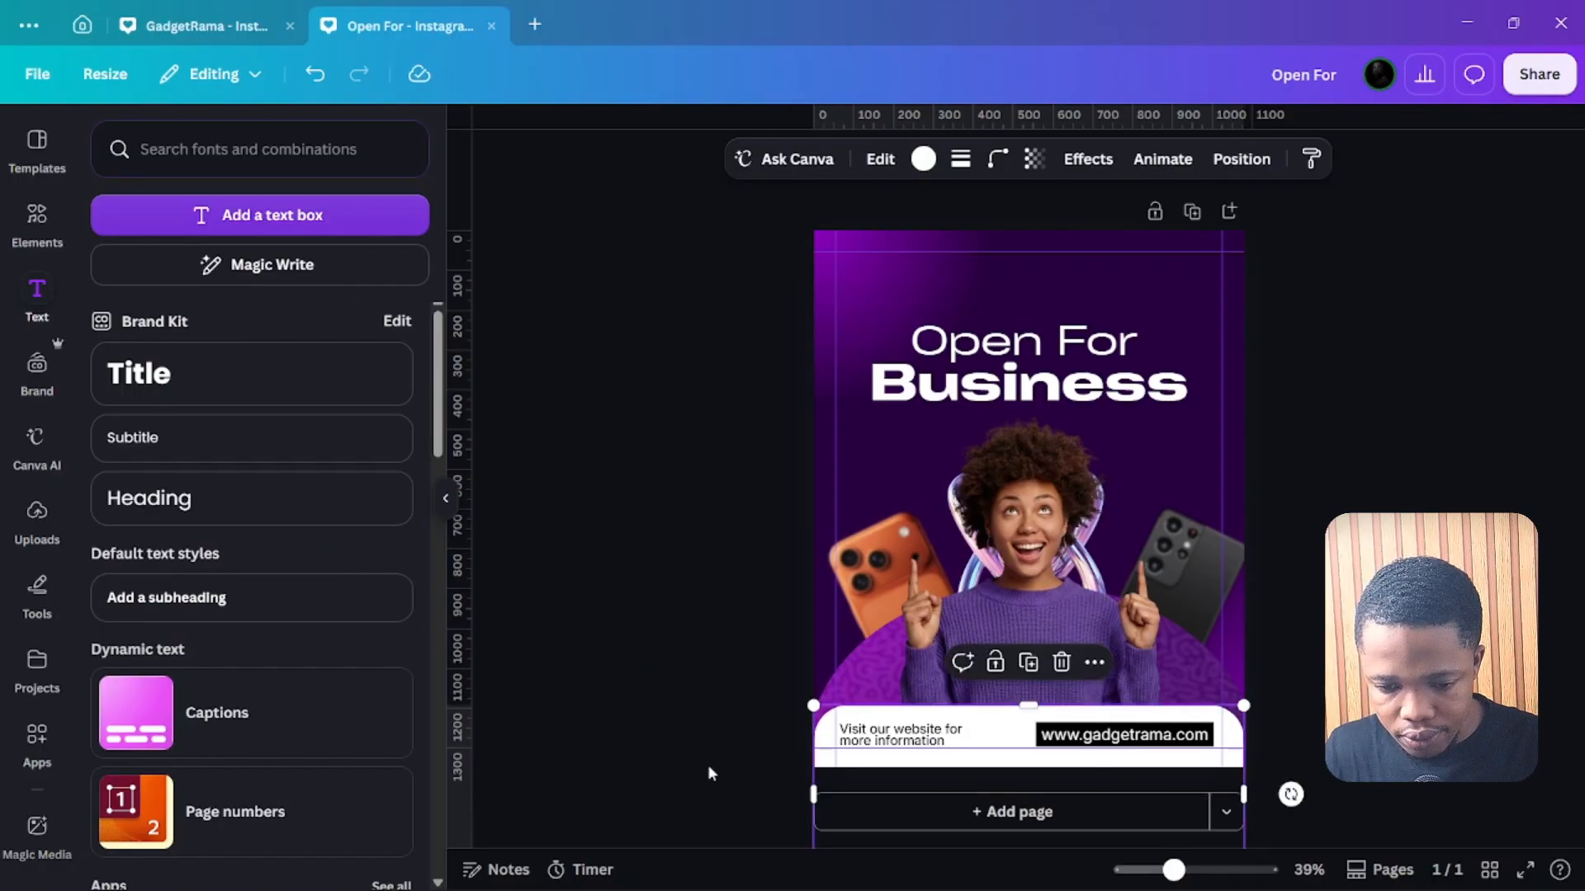
key(Up)
key(Up)
key(Up)
key(Up)
key(Up)
key(Up)
key(Up)
key(Up)
key(Up)
key(Up)
key(Up)
key(Up)
key(Up)
key(Up)
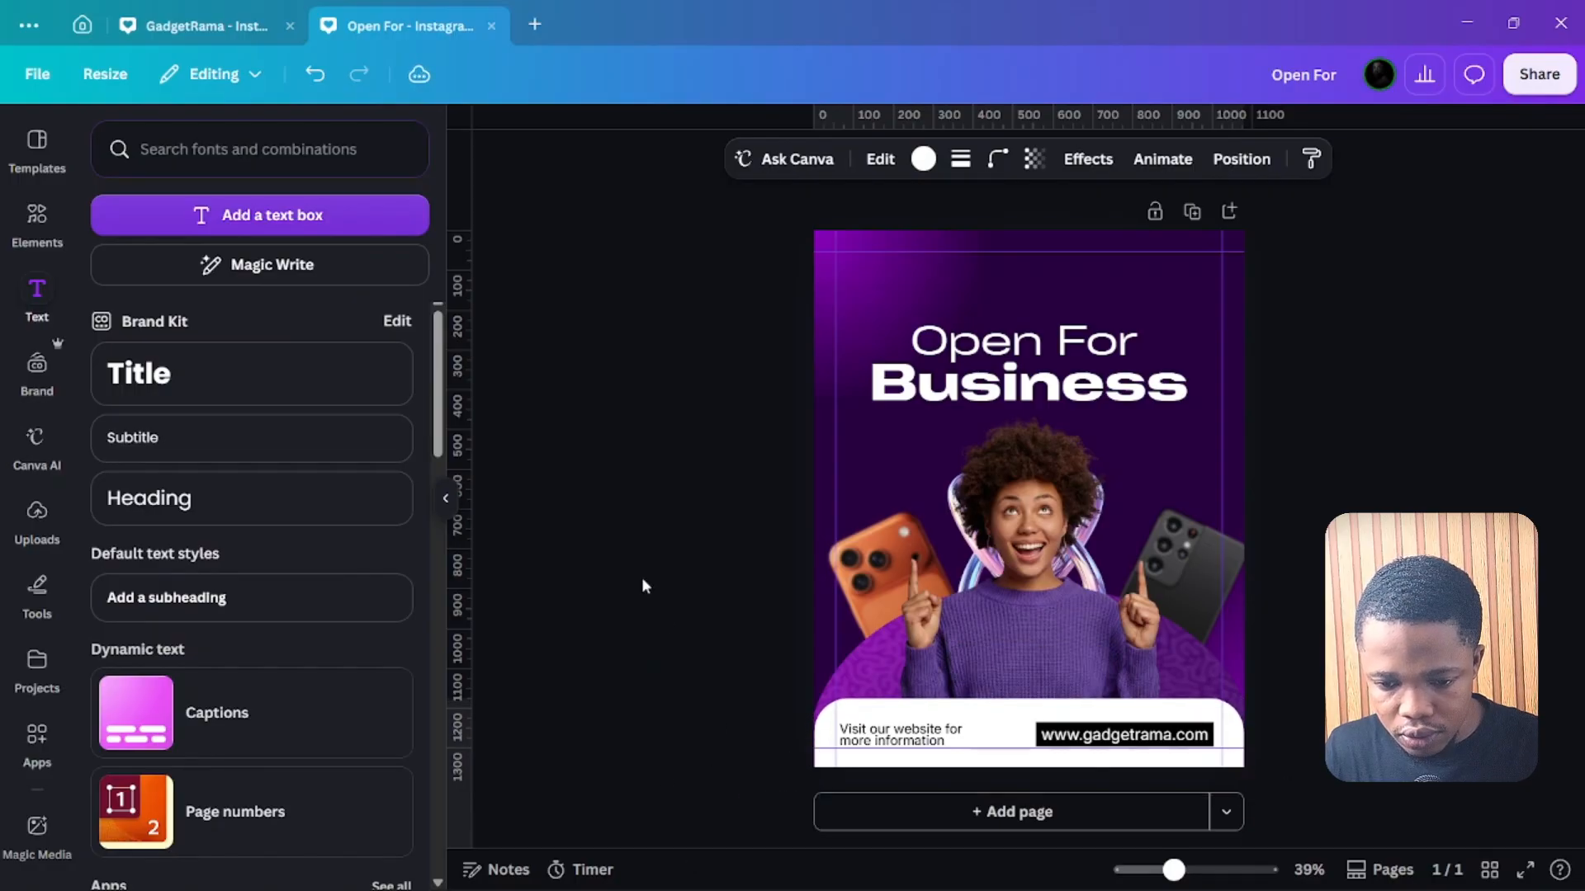
click(591, 529)
Nudge the "Open For" and "Business" headline lines slightly down together.
click(975, 373)
shift+click(994, 346)
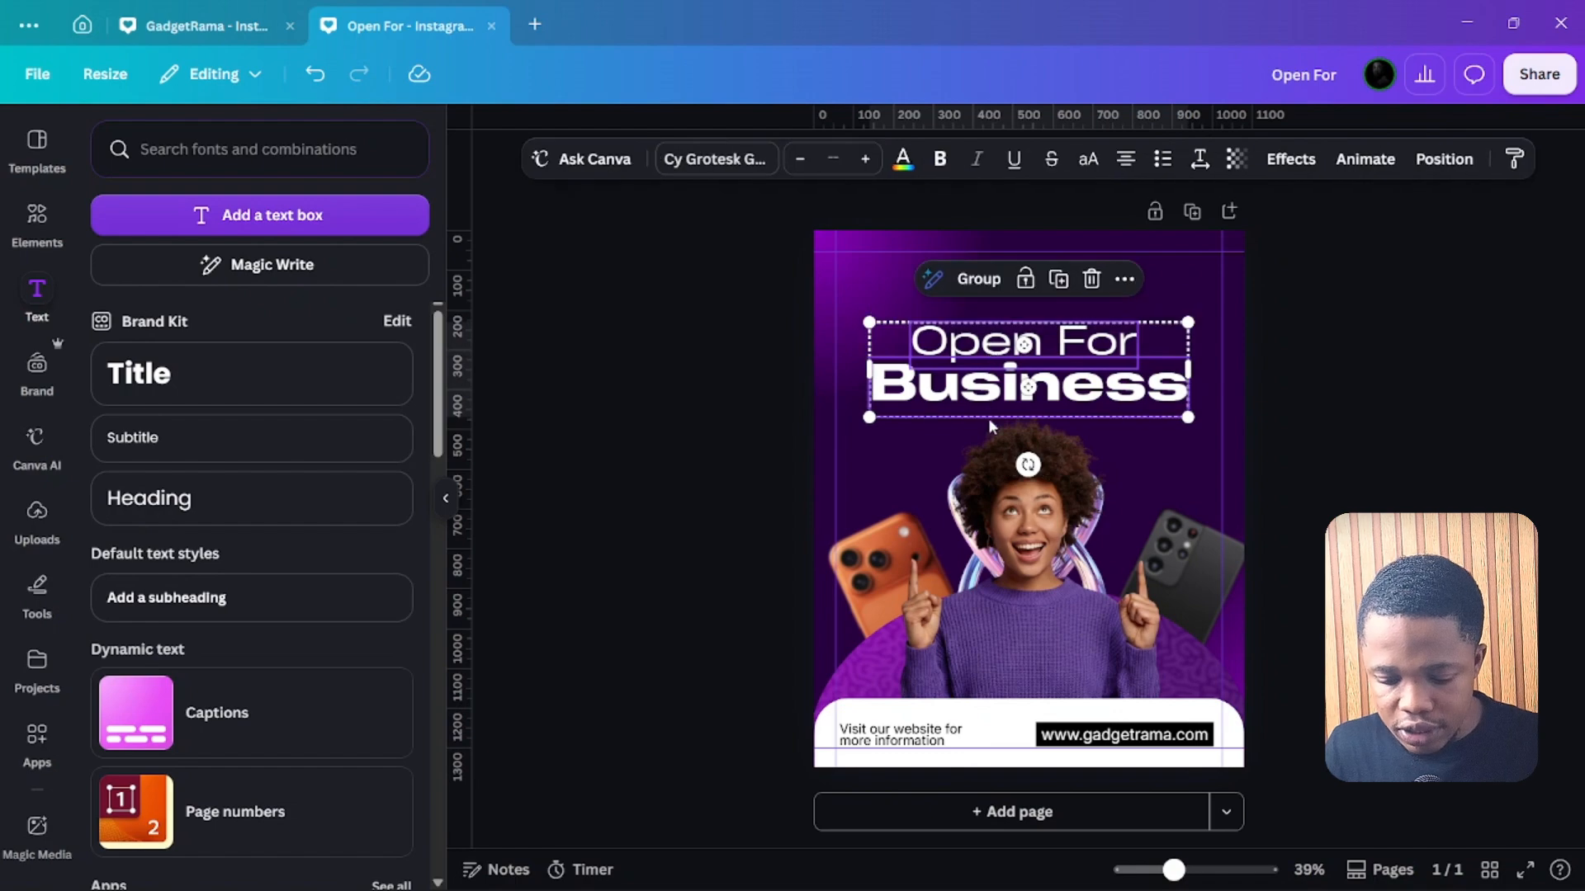
key(Down)
key(Down)
key(Down)
key(Down)
key(Down)
key(Down)
key(Down)
key(Down)
key(Down)
key(Down)
key(Down)
key(Down)
key(Down)
key(Down)
key(Down)
click(553, 388)
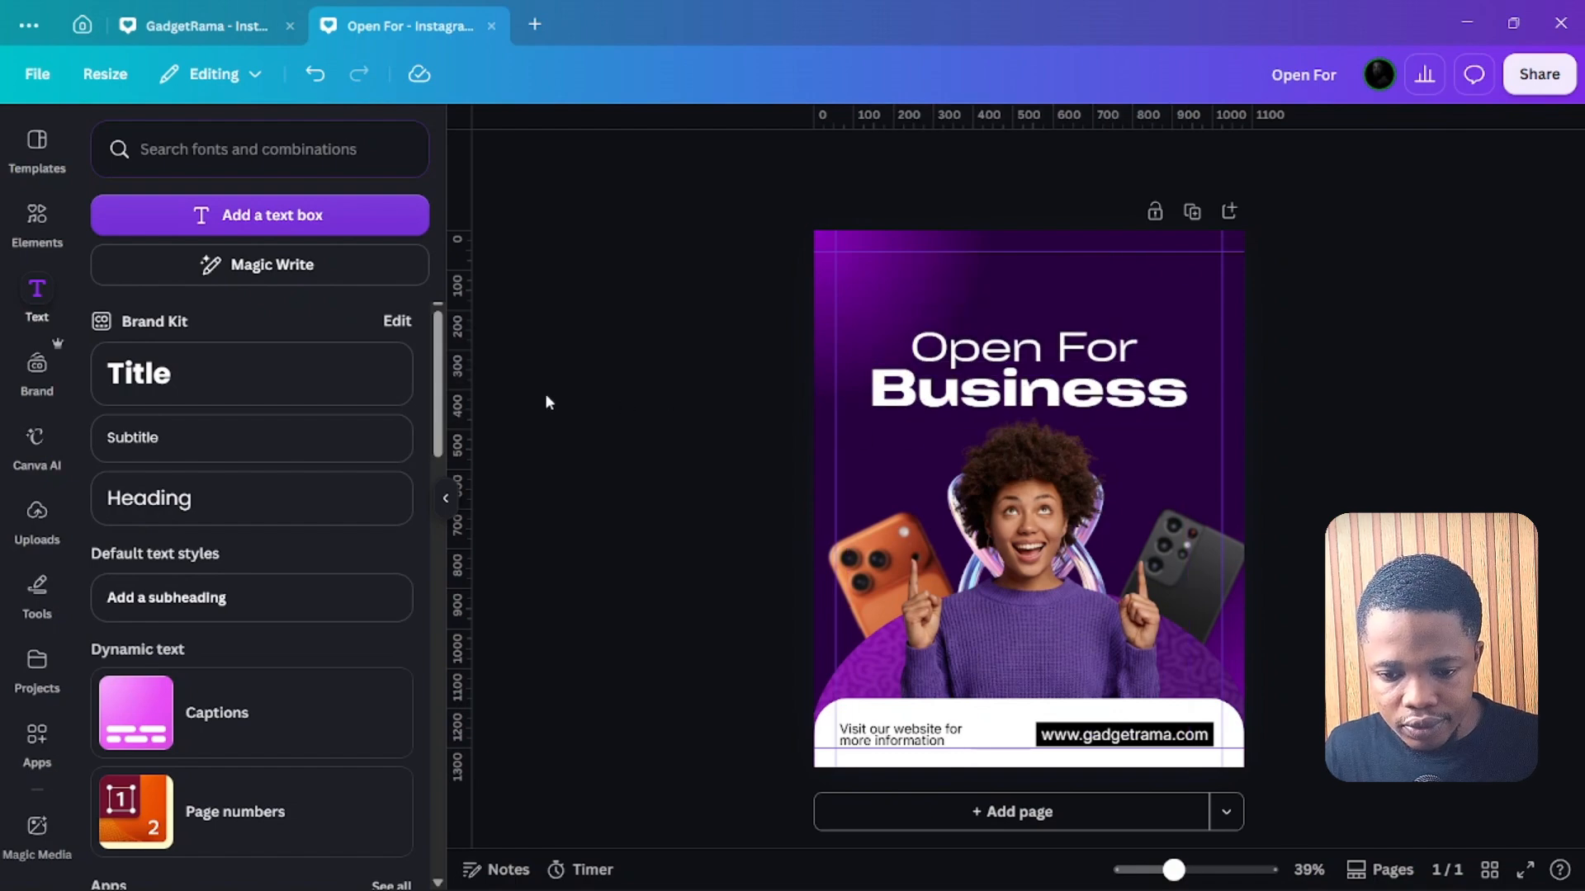
Upload the "Gadget Rama" logo file from the Creative Nel downloads folder.
click(36, 246)
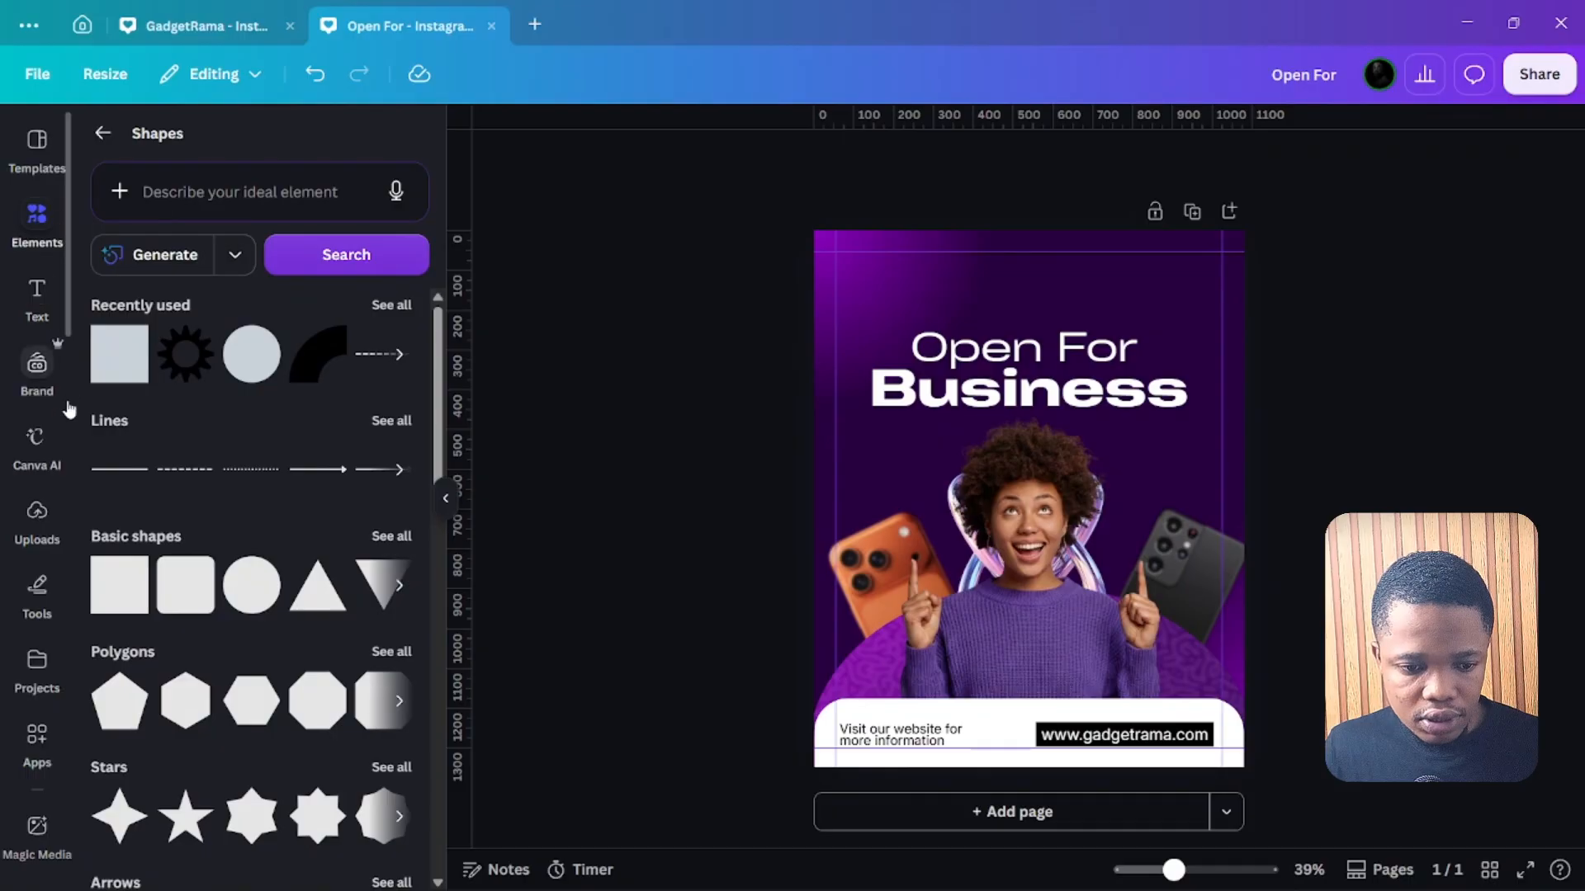
click(39, 514)
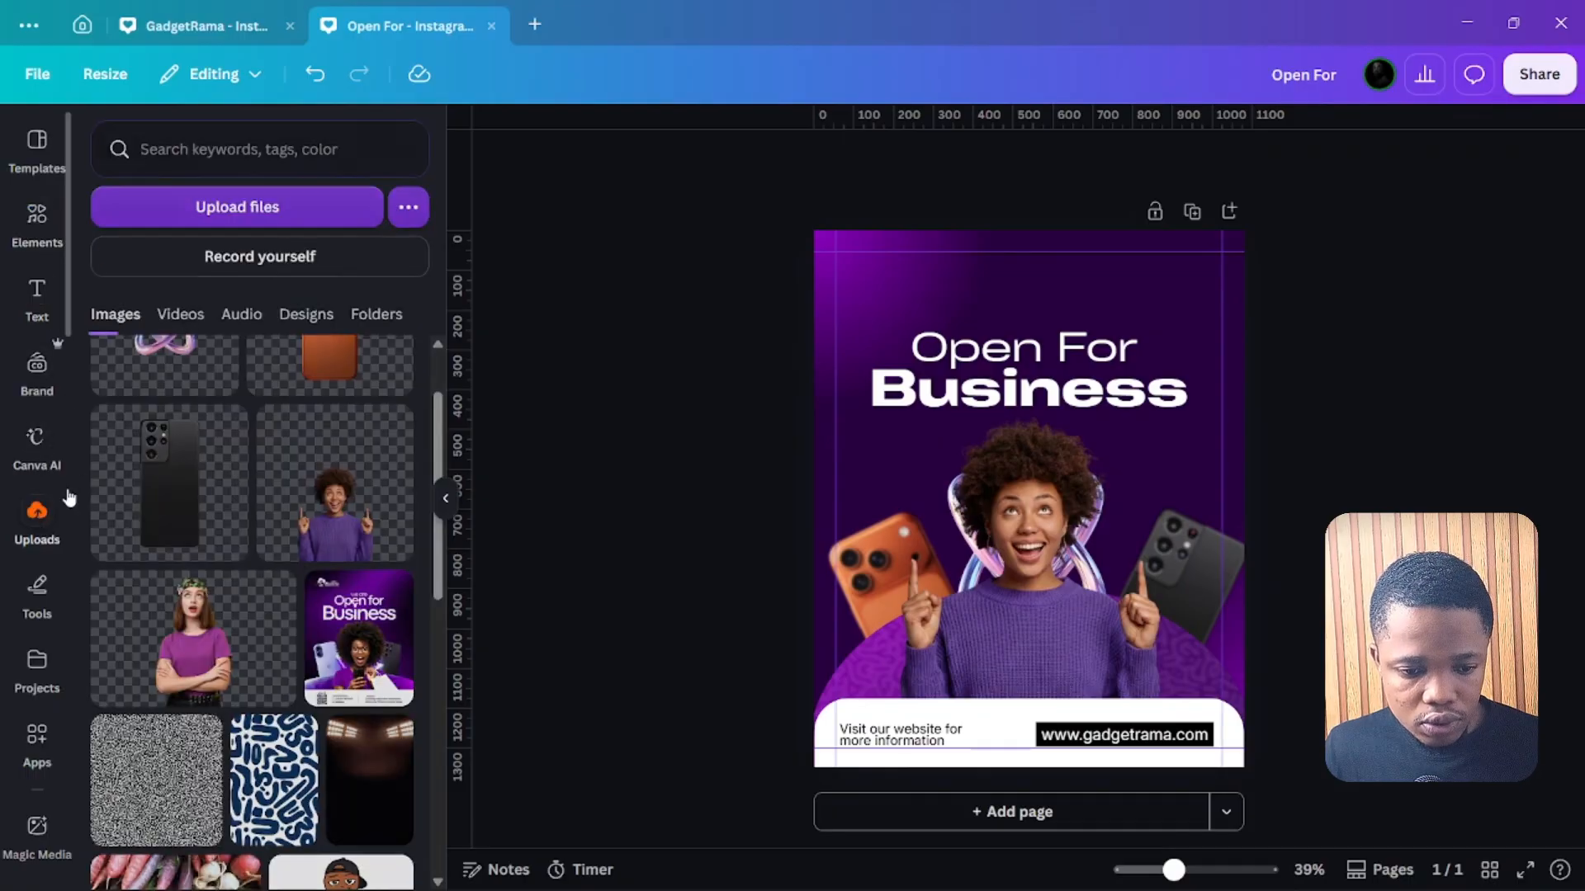
click(190, 212)
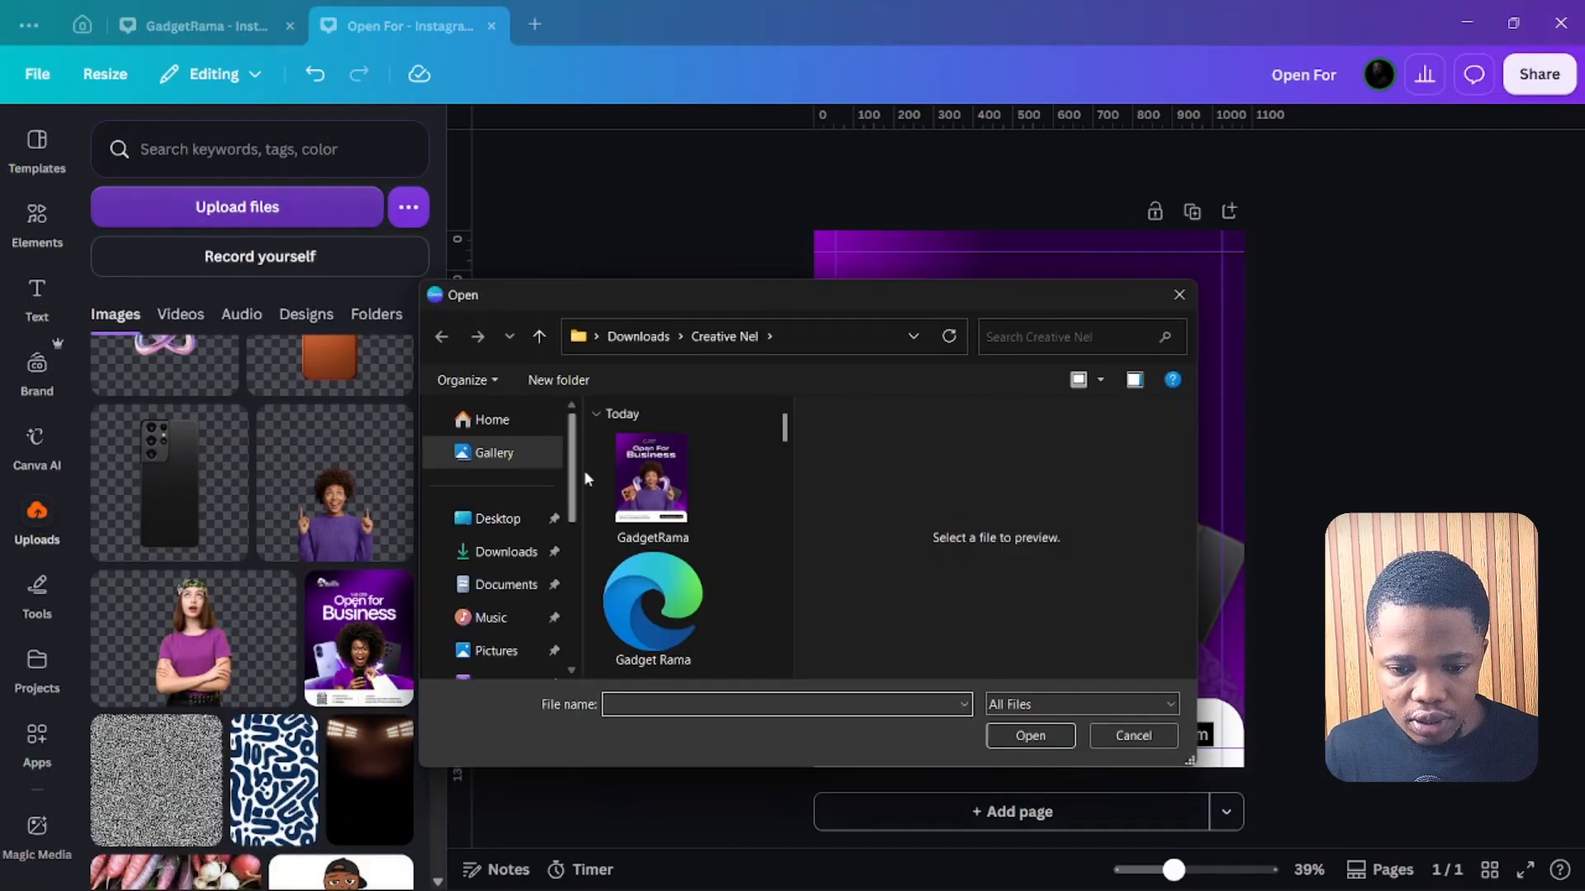
scroll(638, 542, down, 1)
scroll(638, 543, up, 1)
click(646, 434)
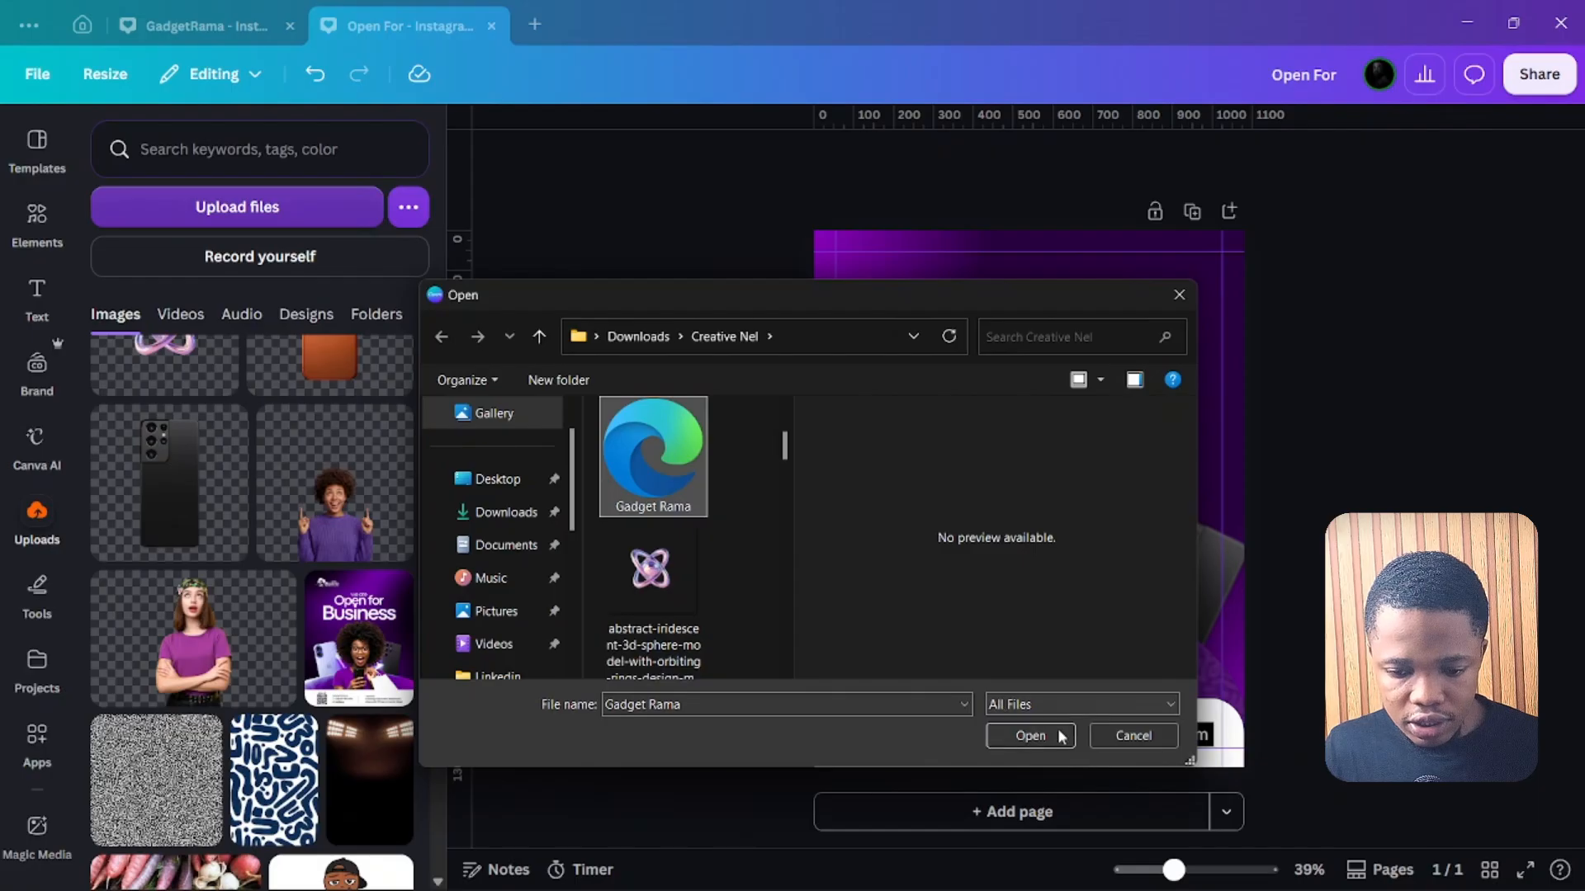
click(1029, 736)
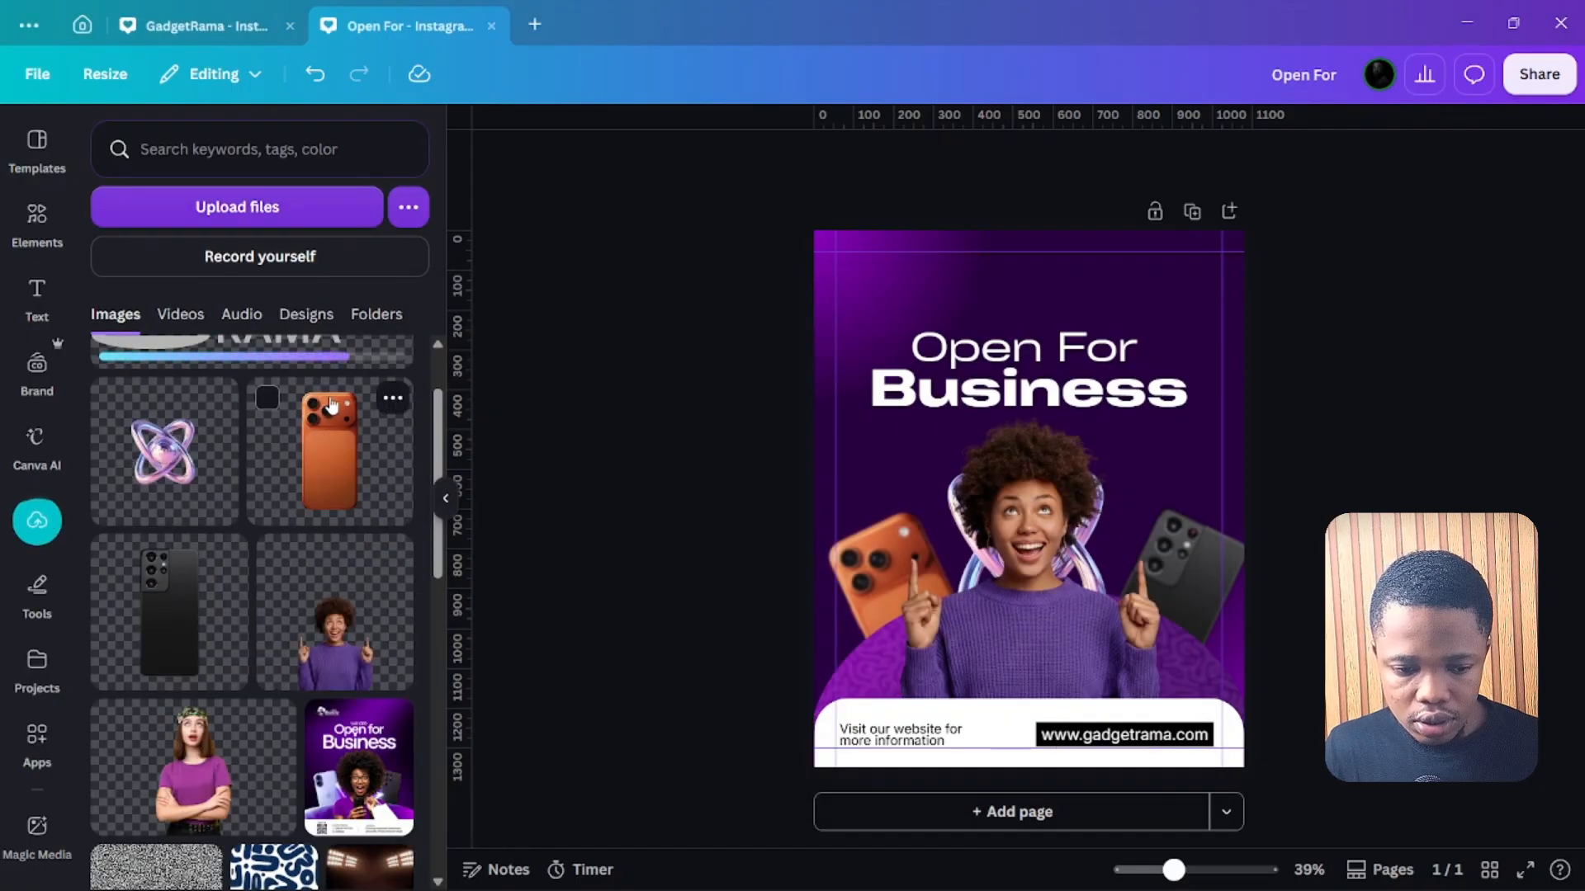
scroll(339, 413, up, 2)
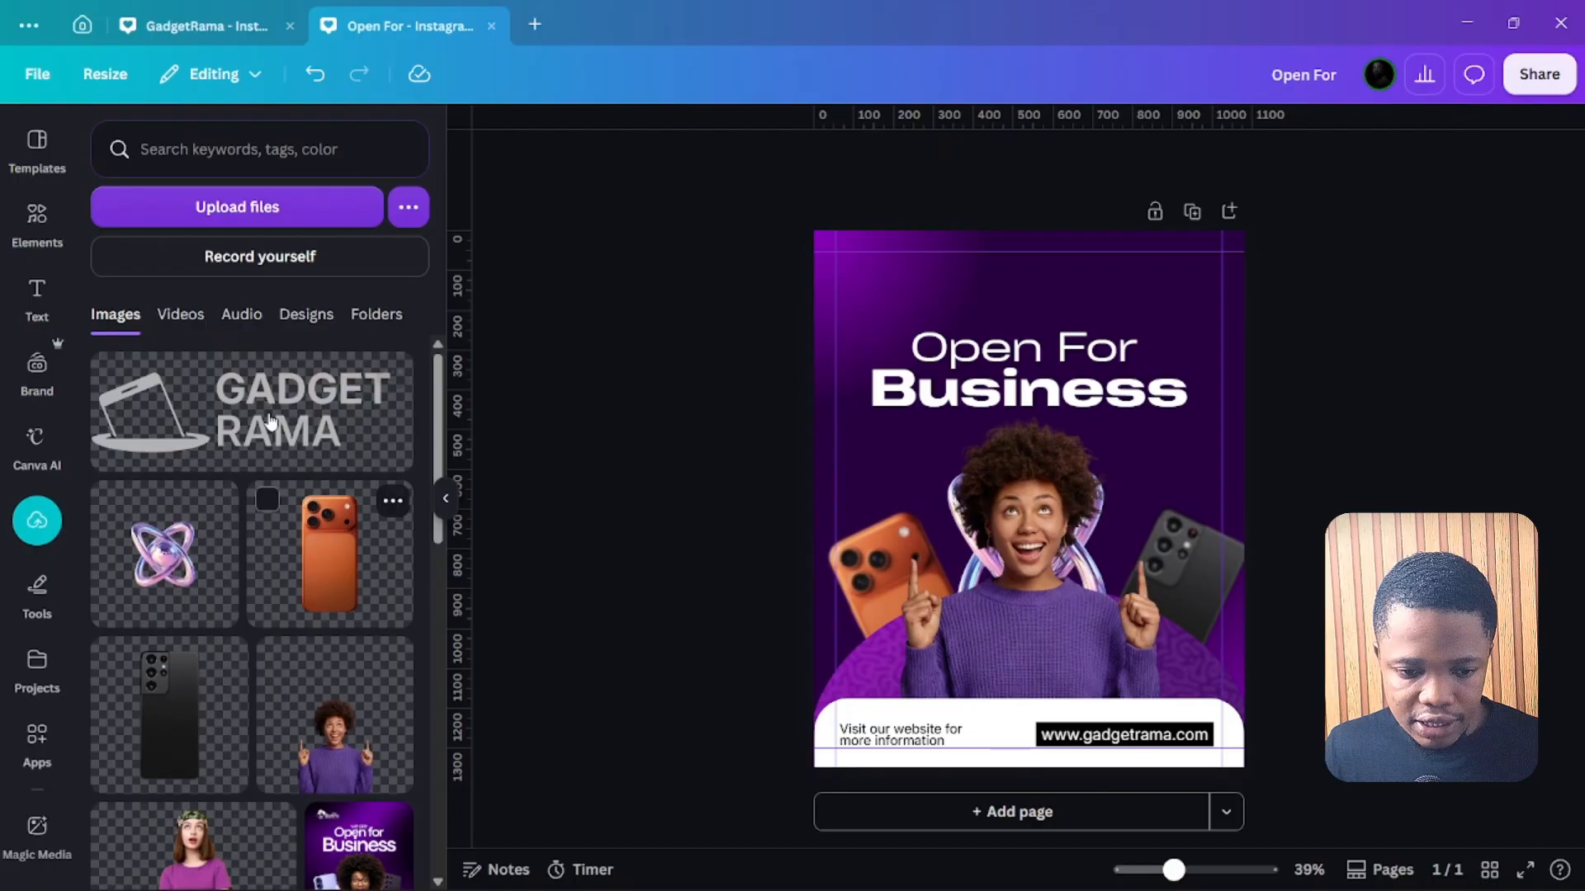
Add the uploaded Gadget Rama logo to the page, scaled down and centred above the "Open For" headline.
click(350, 424)
drag(1030, 508, 1085, 331)
click(644, 608)
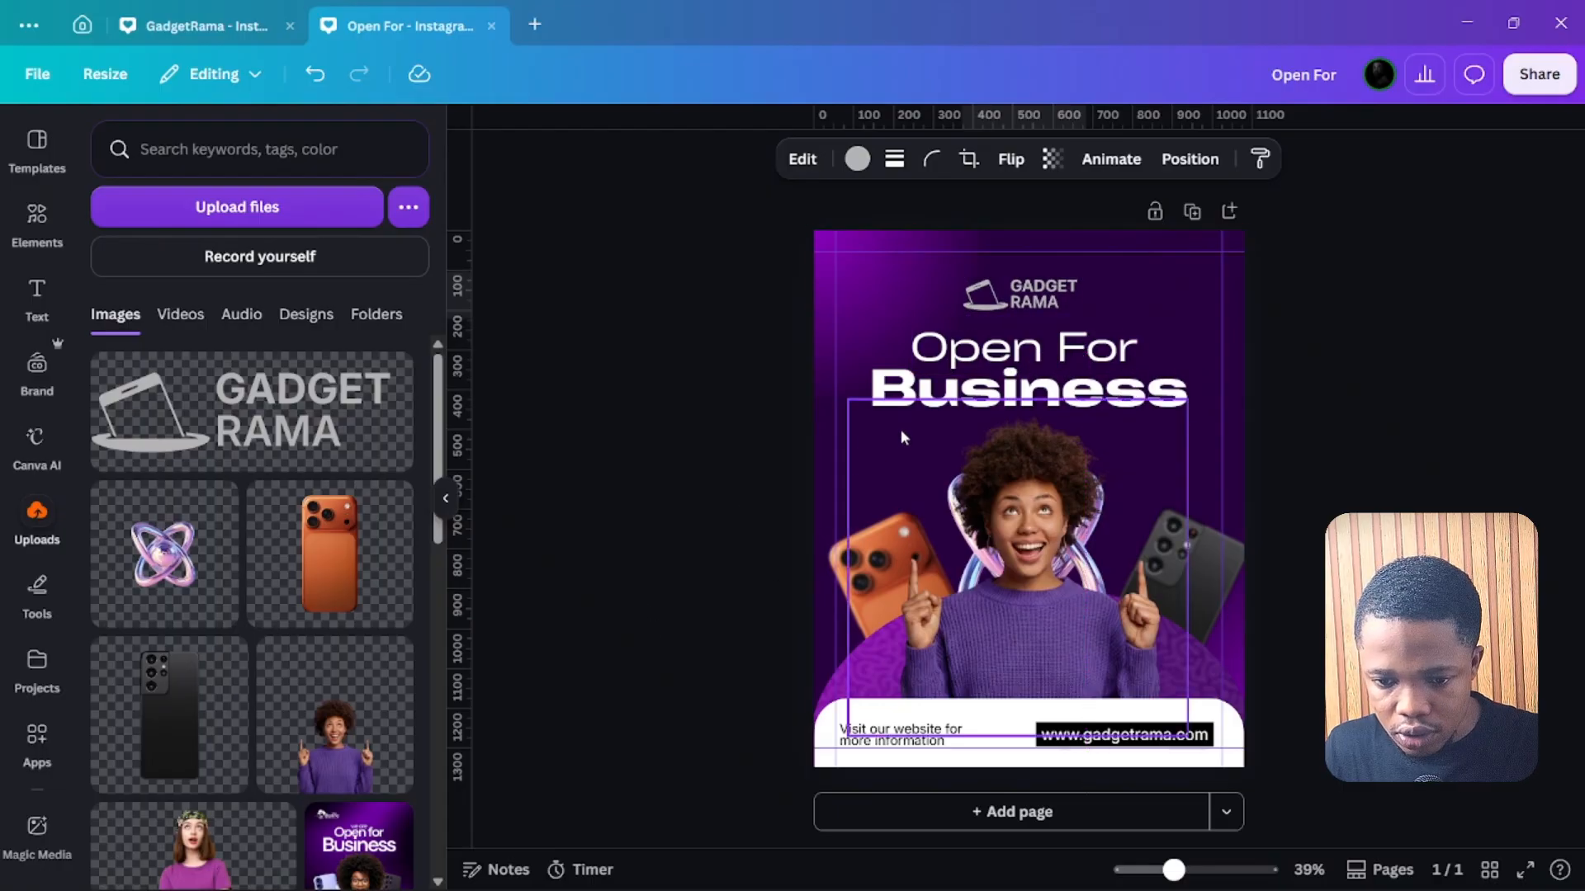
Nudge the Gadget Rama logo and both headline lines slightly up the page together.
click(949, 388)
shift+click(1024, 347)
shift+click(1002, 308)
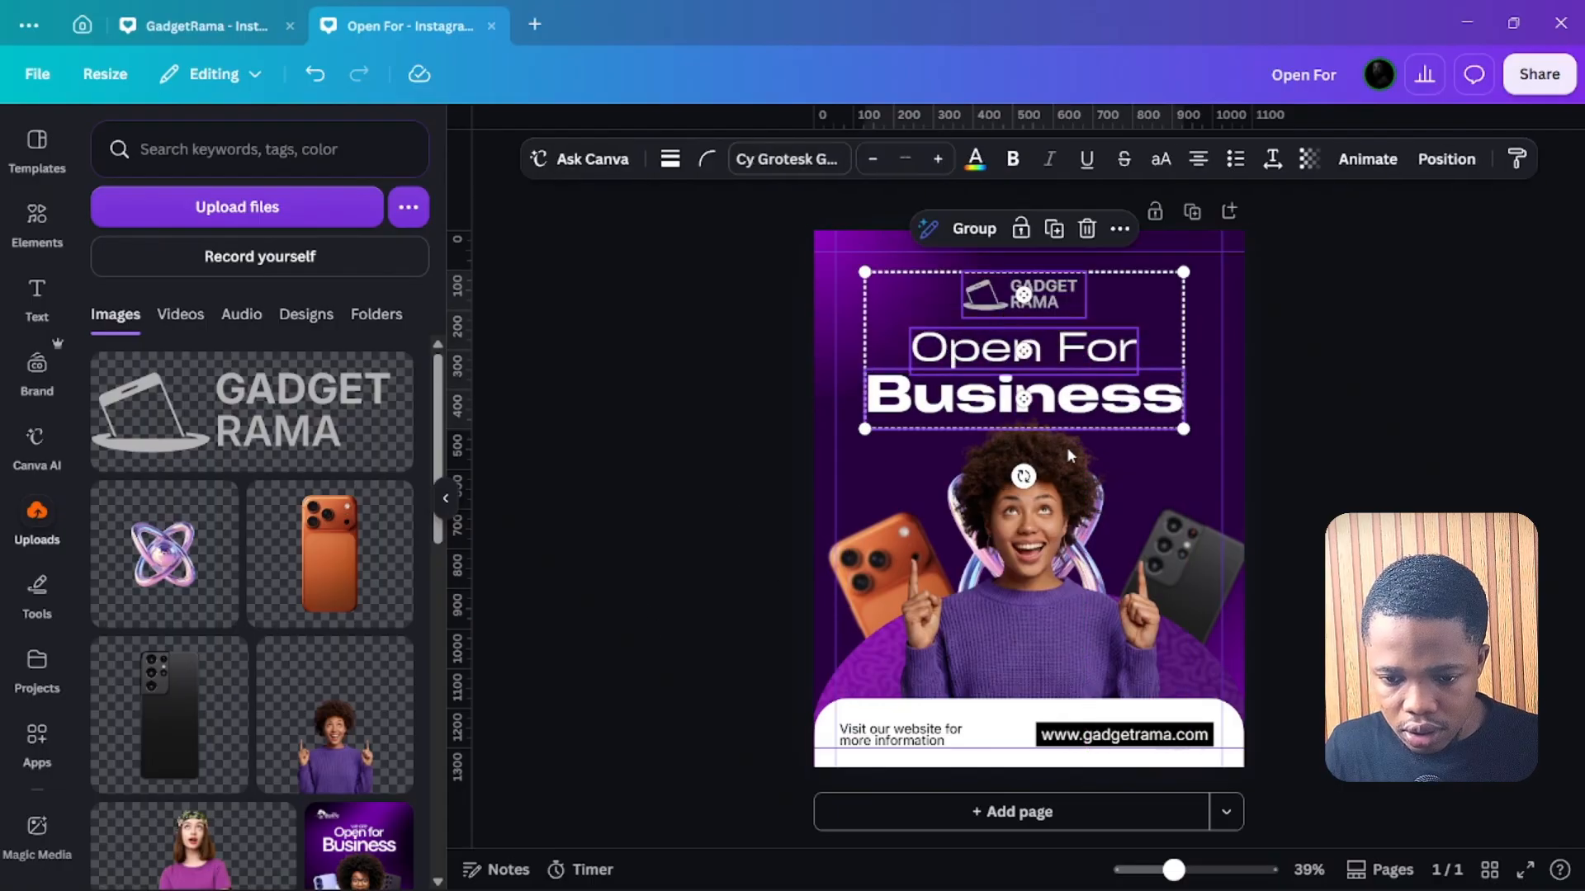
drag(1045, 402, 1044, 395)
click(627, 449)
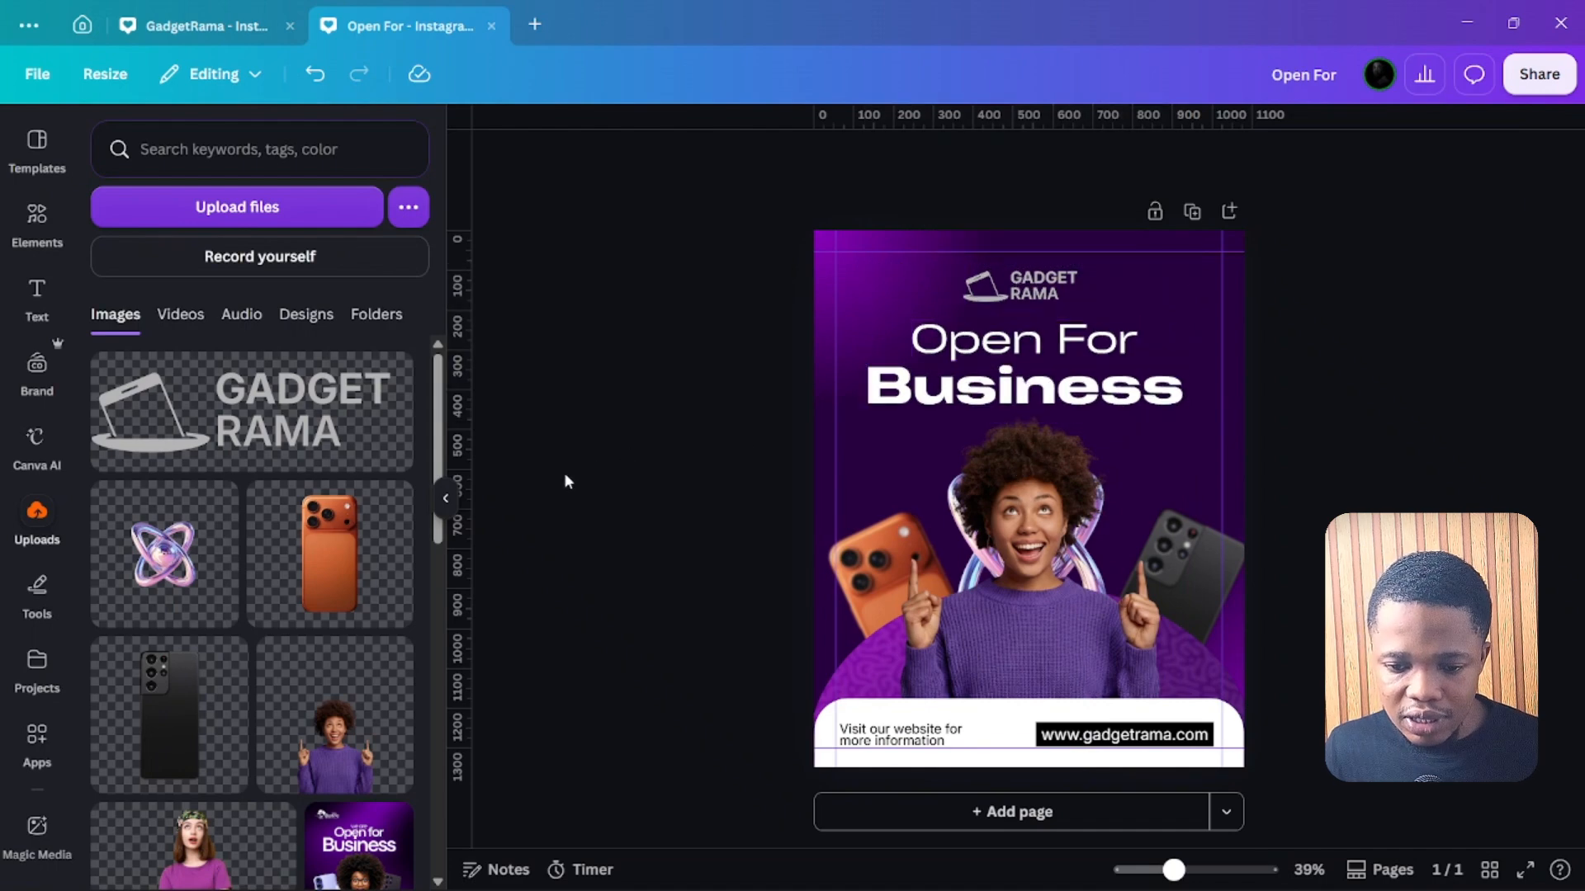
Move the logo, "Open For" and "Business" marginally back down as one selection.
click(949, 388)
shift+click(1023, 342)
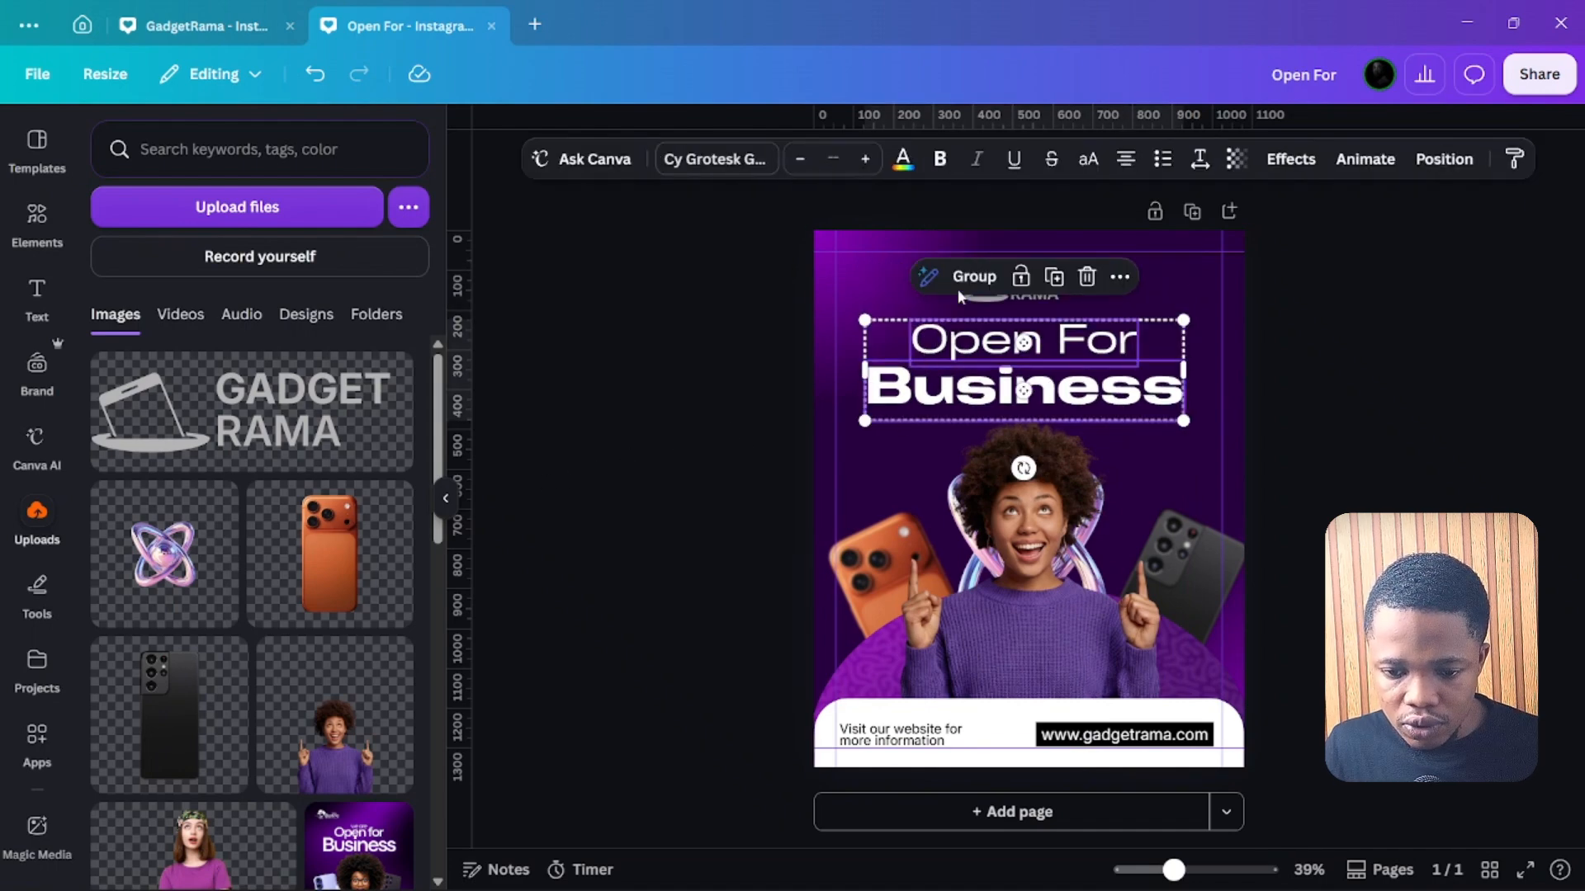
shift+click(1012, 306)
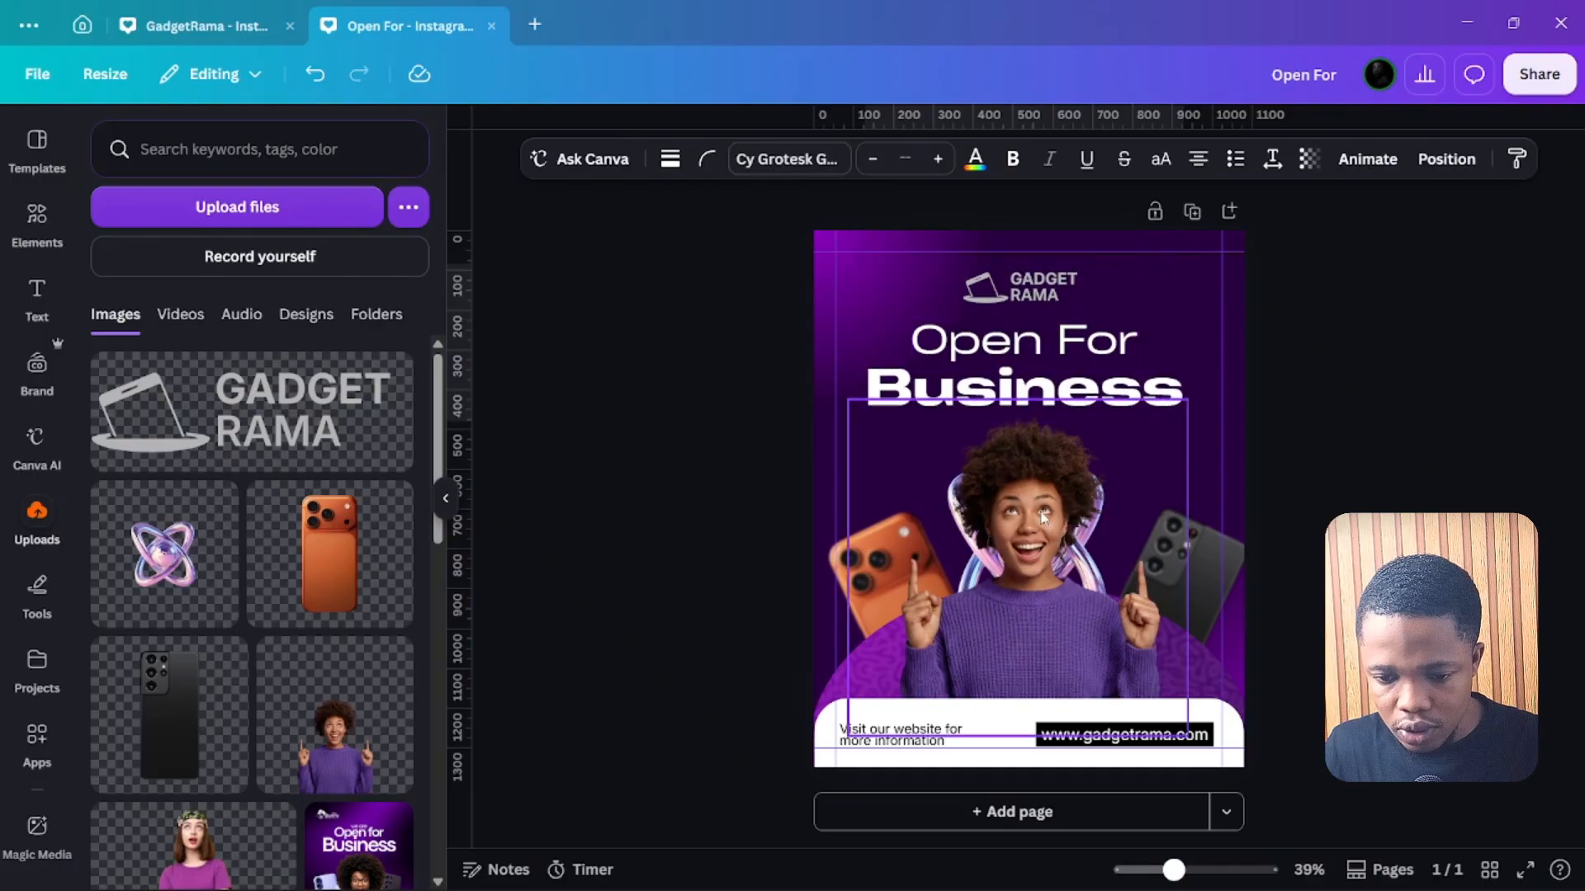
click(746, 460)
Align the Gadget Rama logo to the page's horizontal centre, undoing any vertical middle alignment.
click(1050, 297)
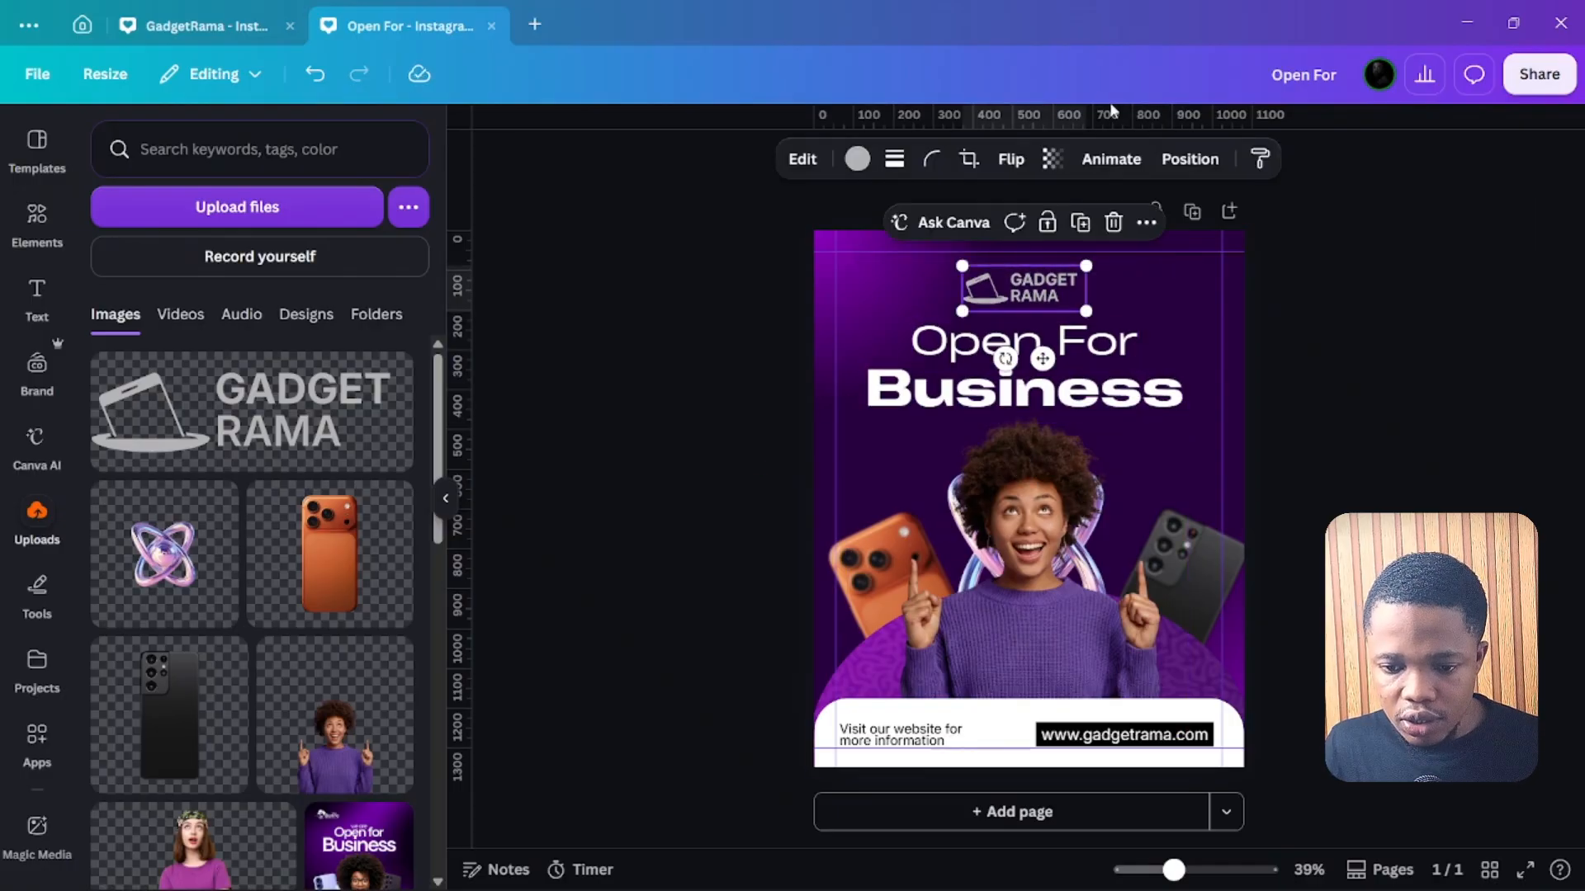
click(1189, 159)
click(283, 434)
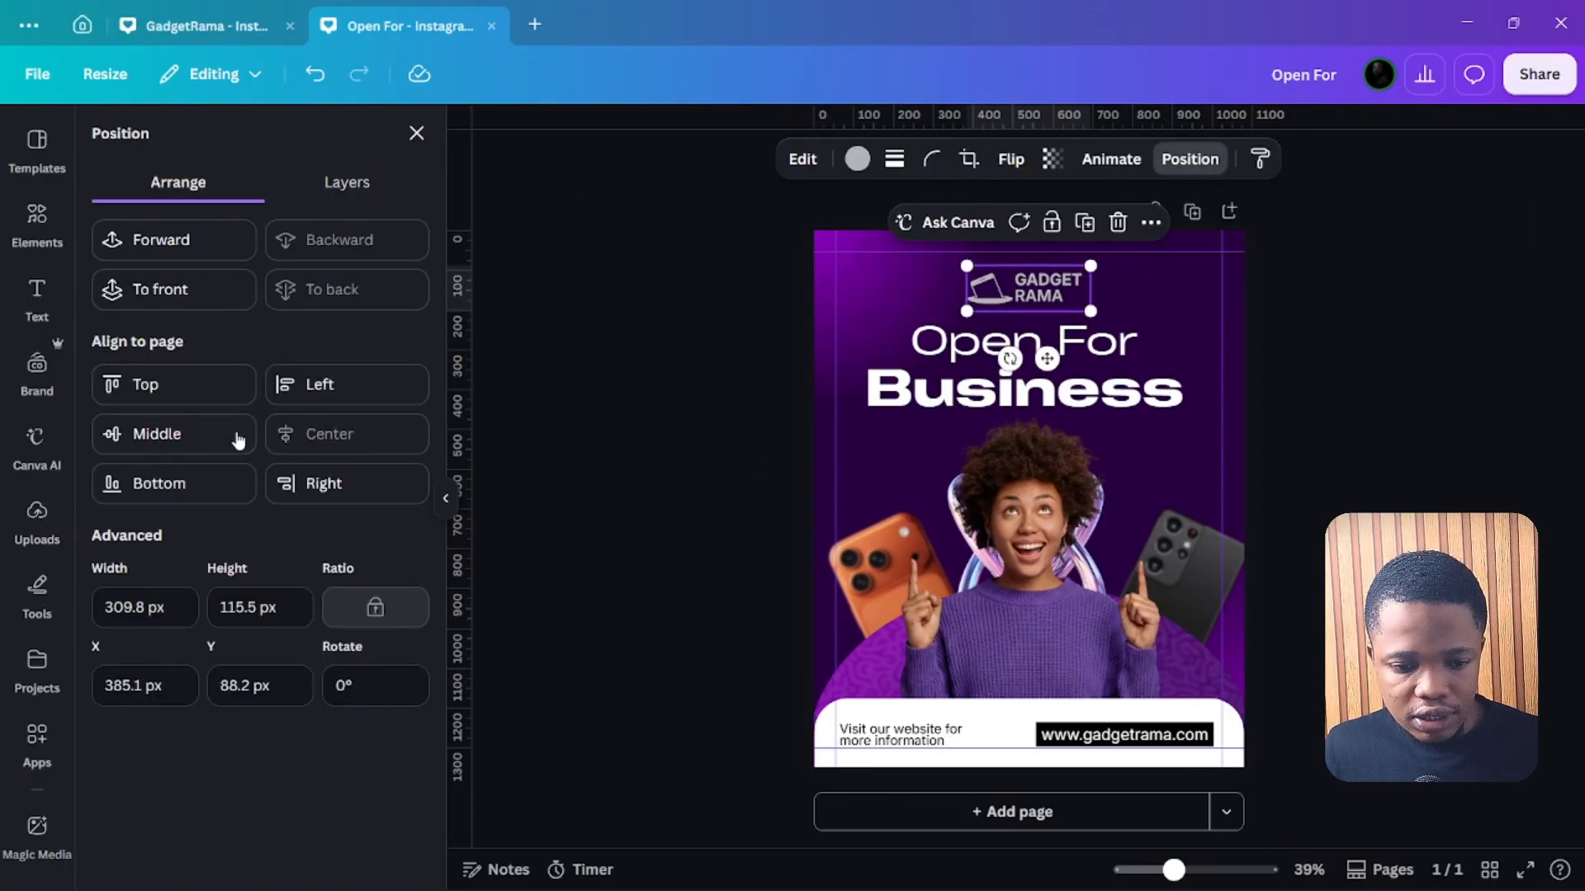
click(213, 426)
key(ctrl+z)
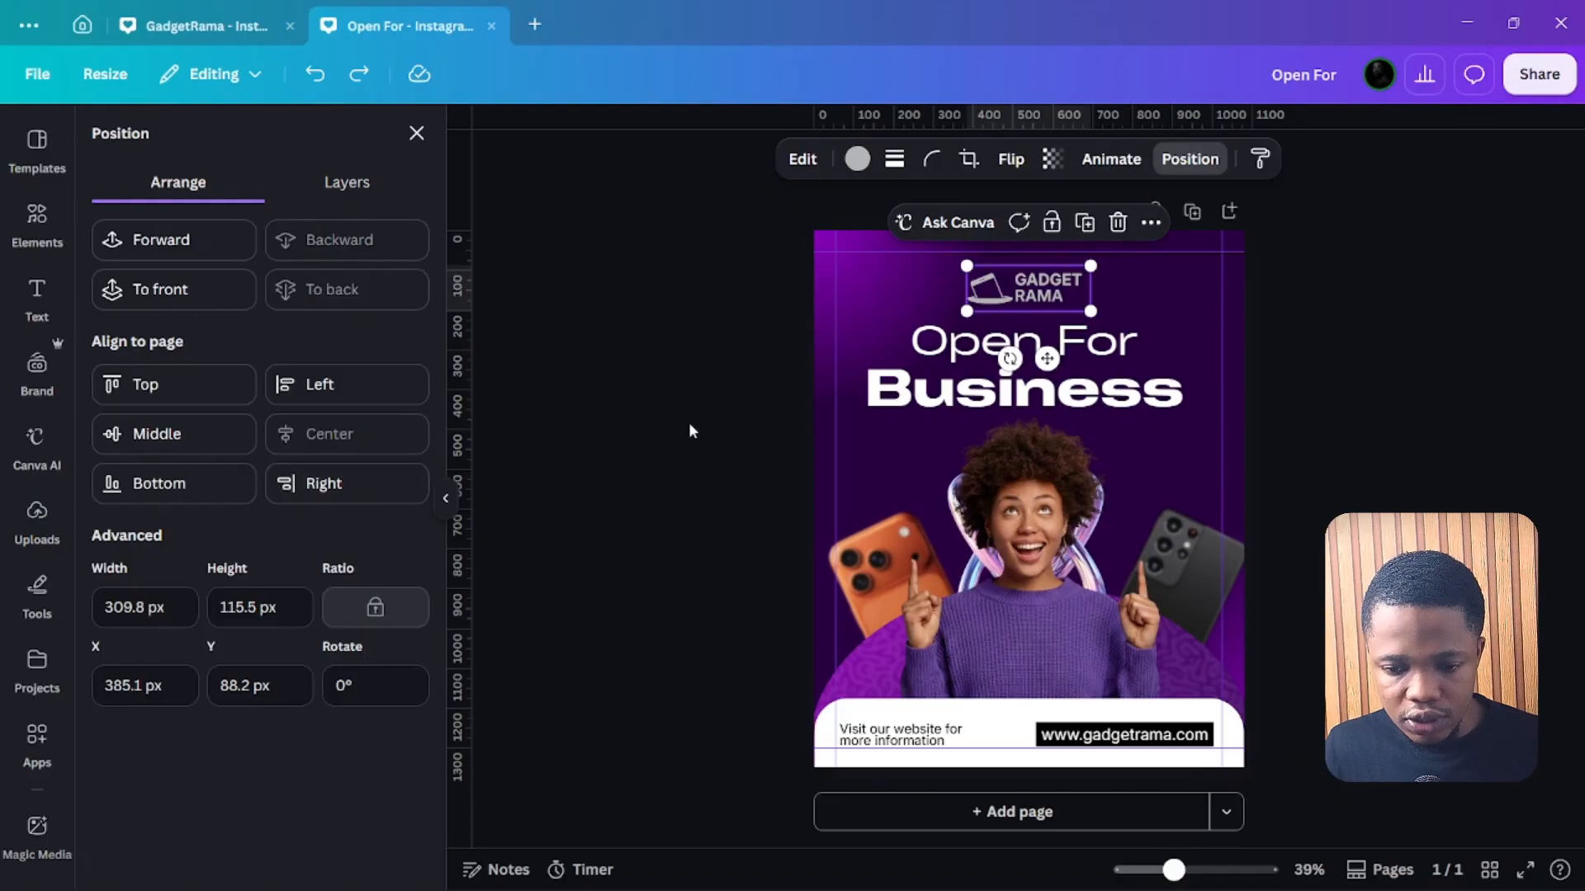
click(690, 426)
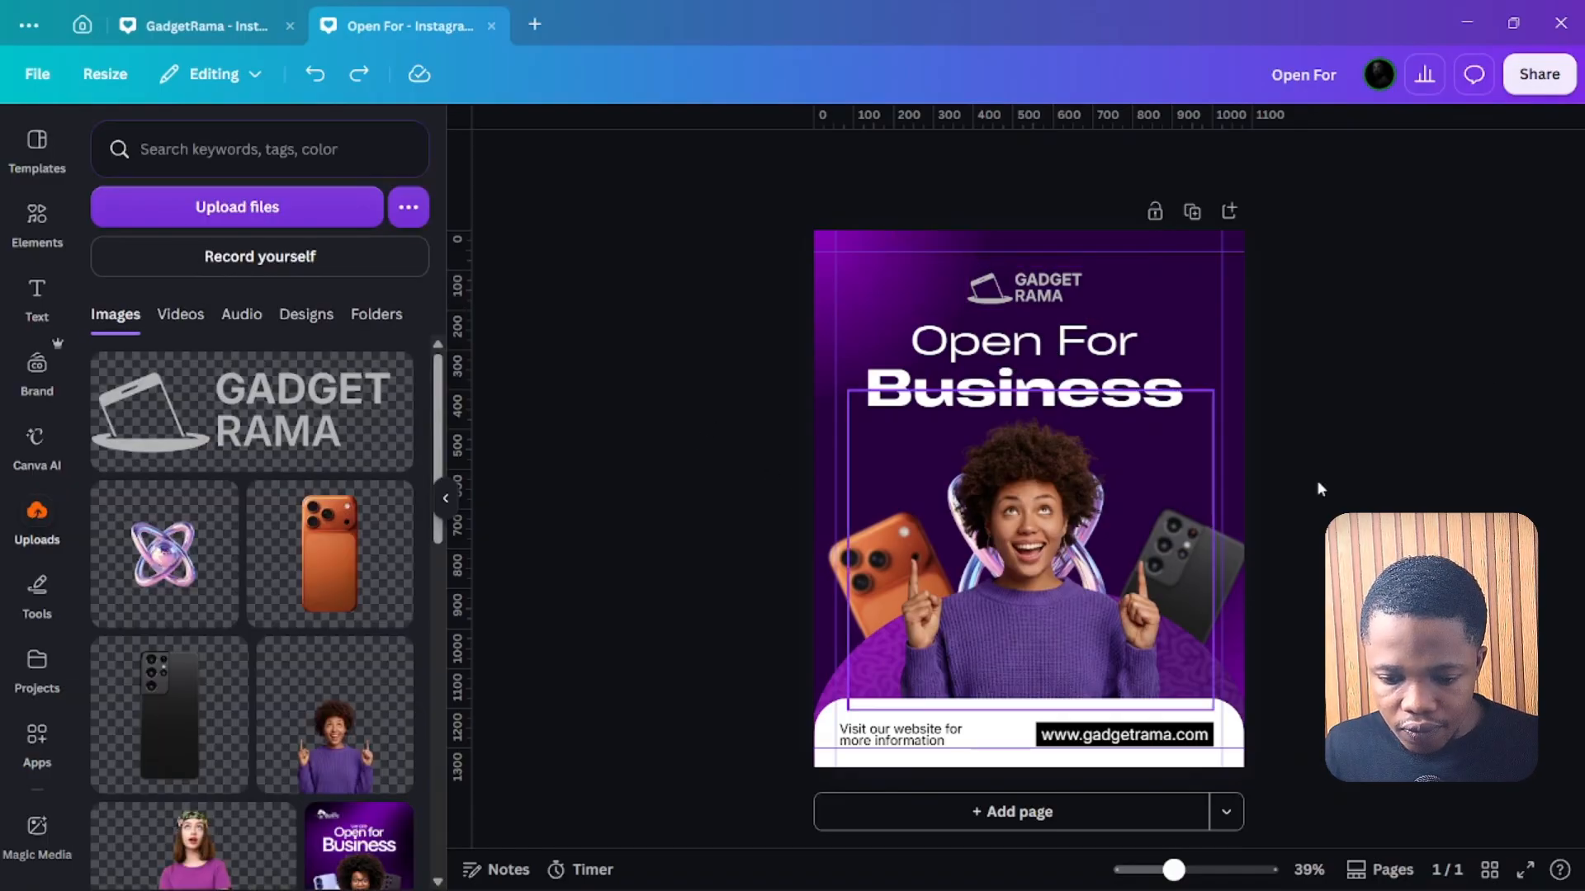
Rename the design as "Gdtrama".
click(1309, 75)
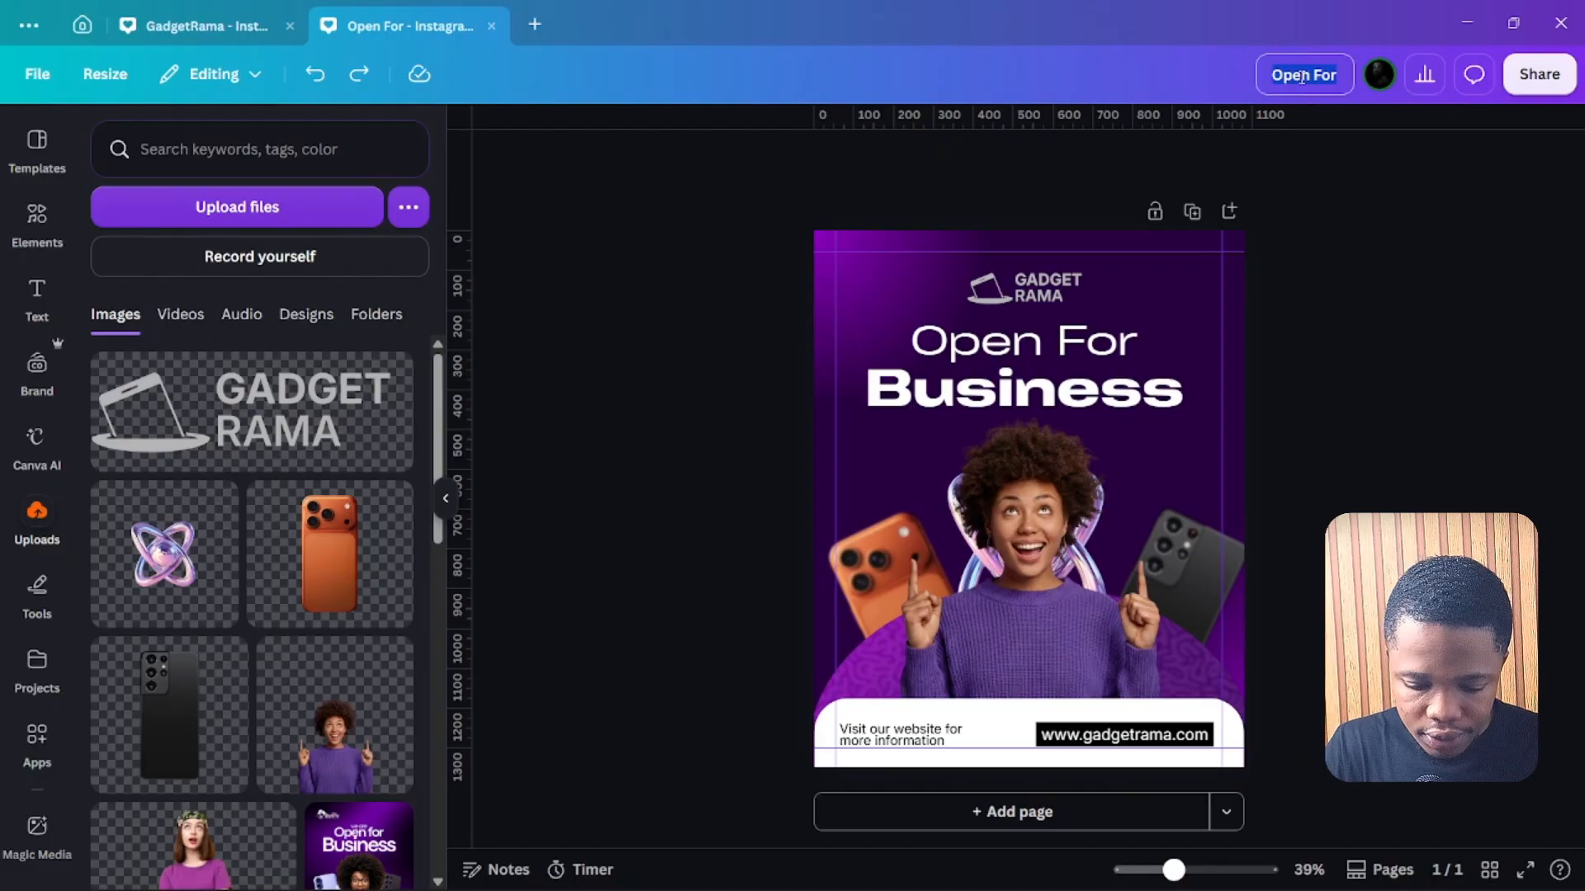
text(b)
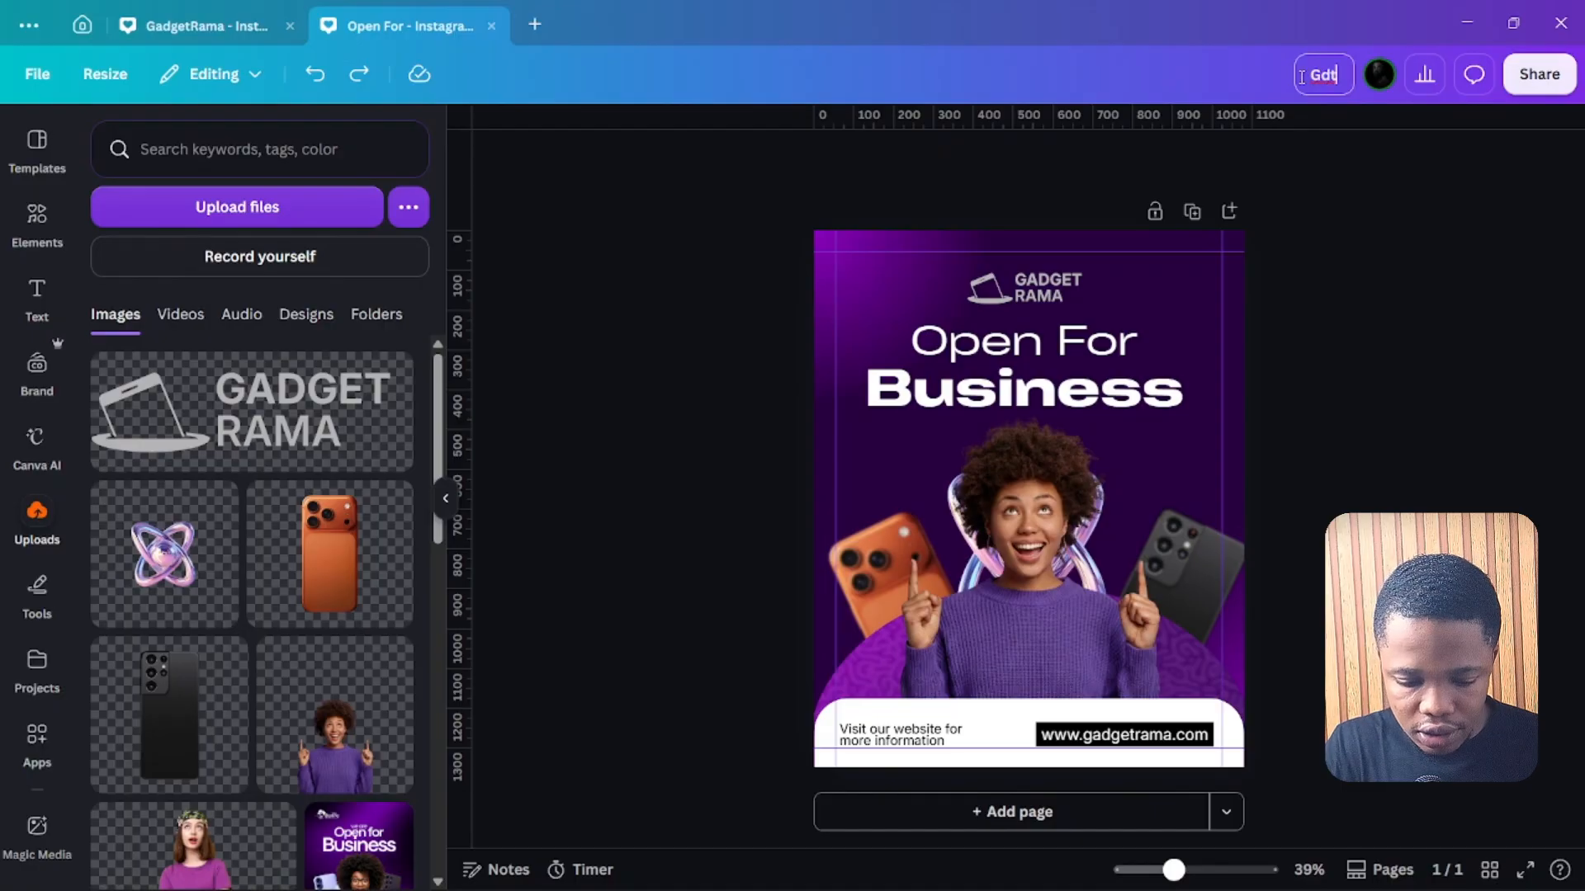
text(rama)
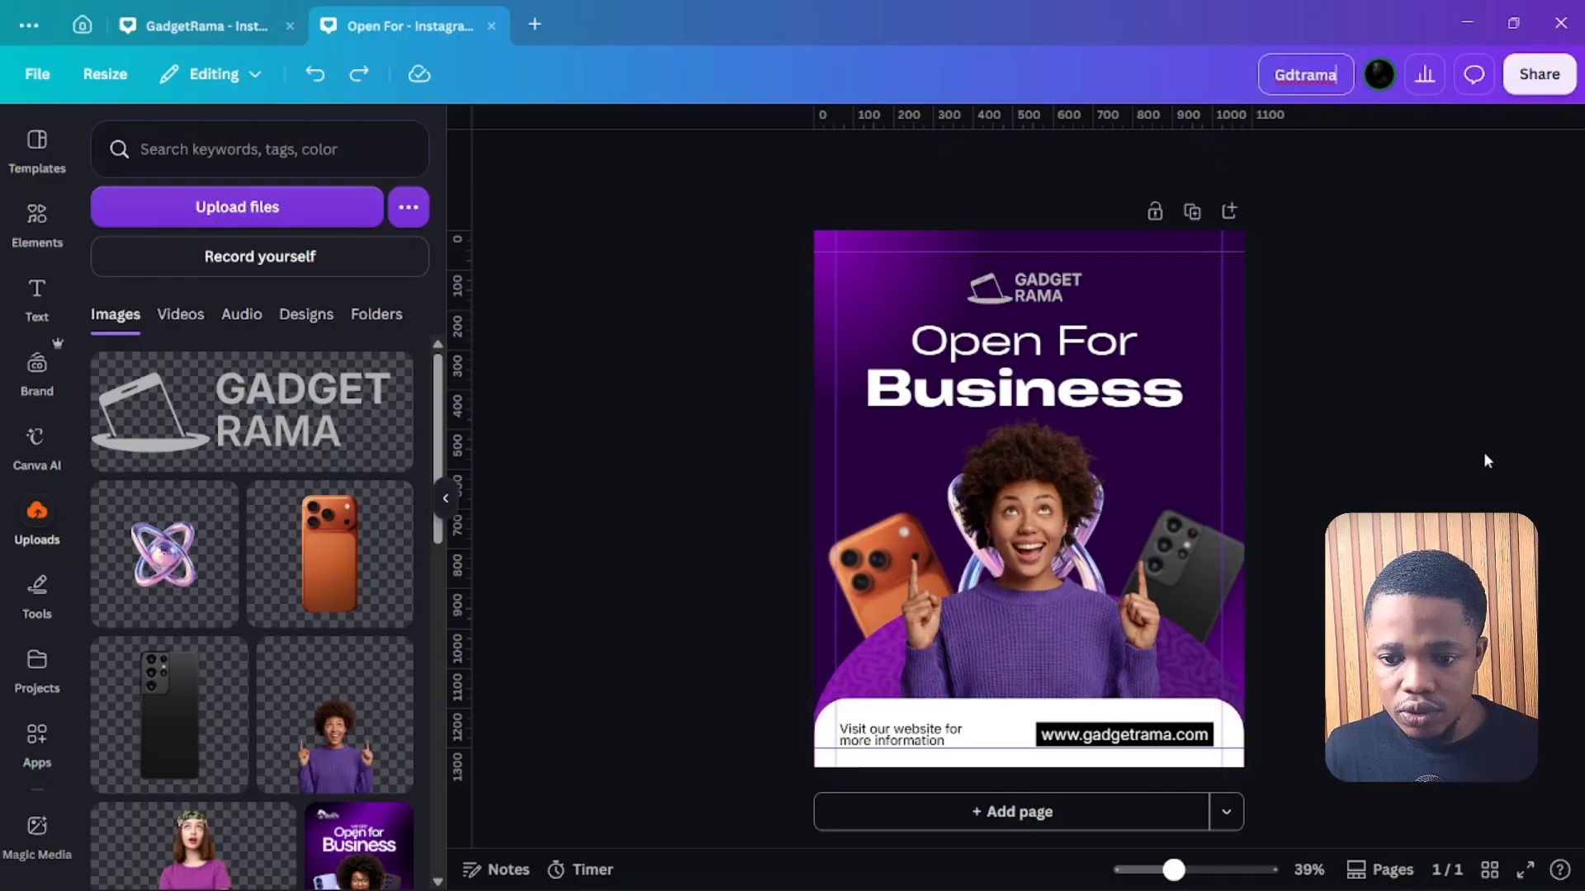
click(1296, 294)
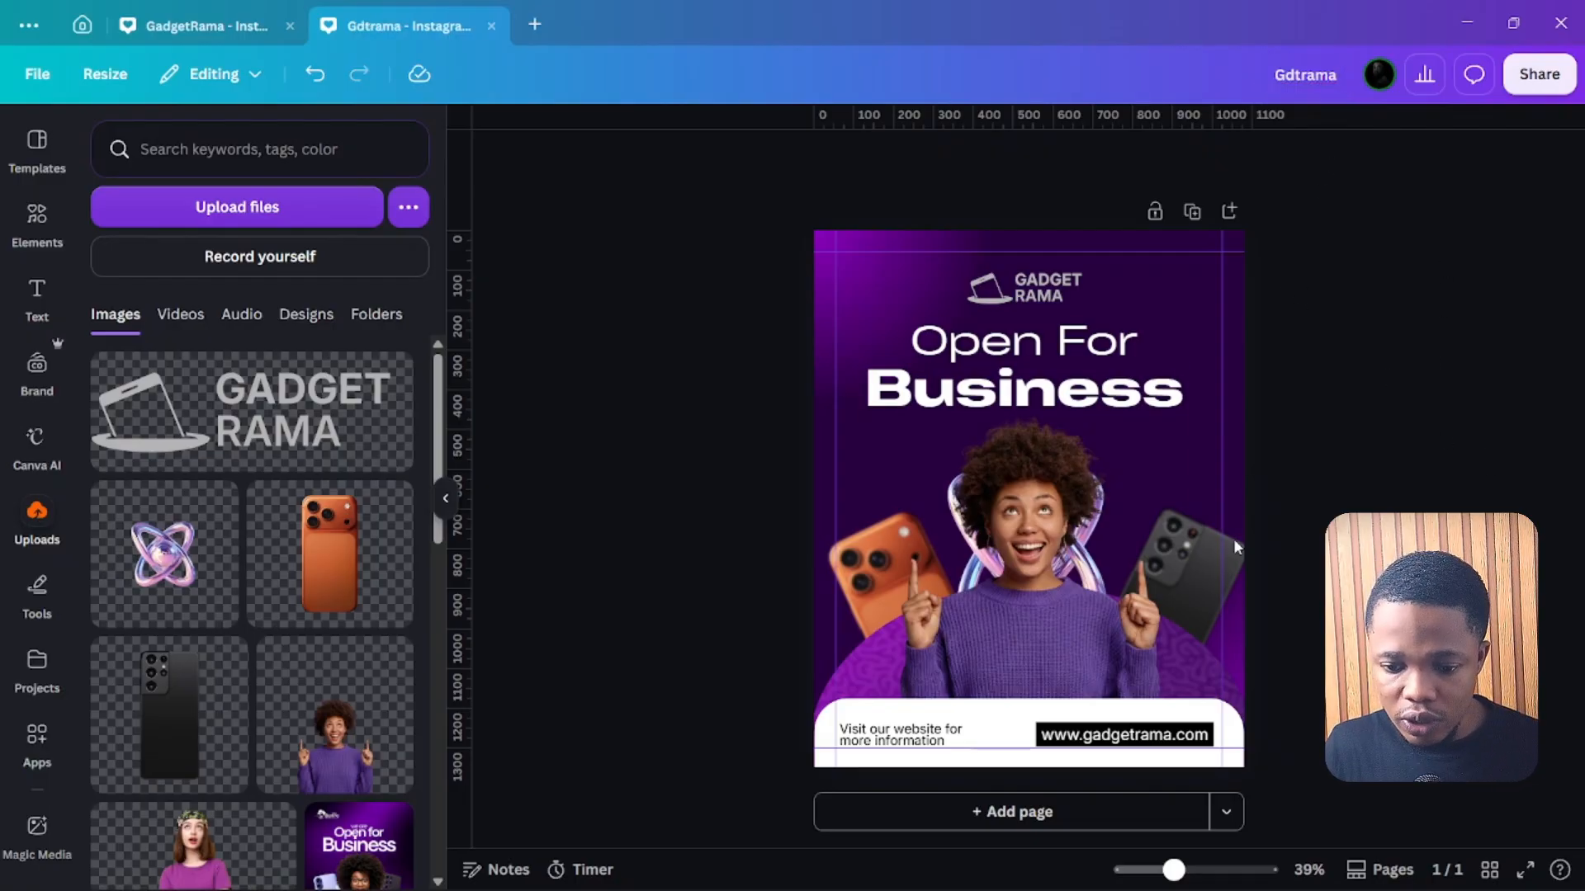
click(1539, 73)
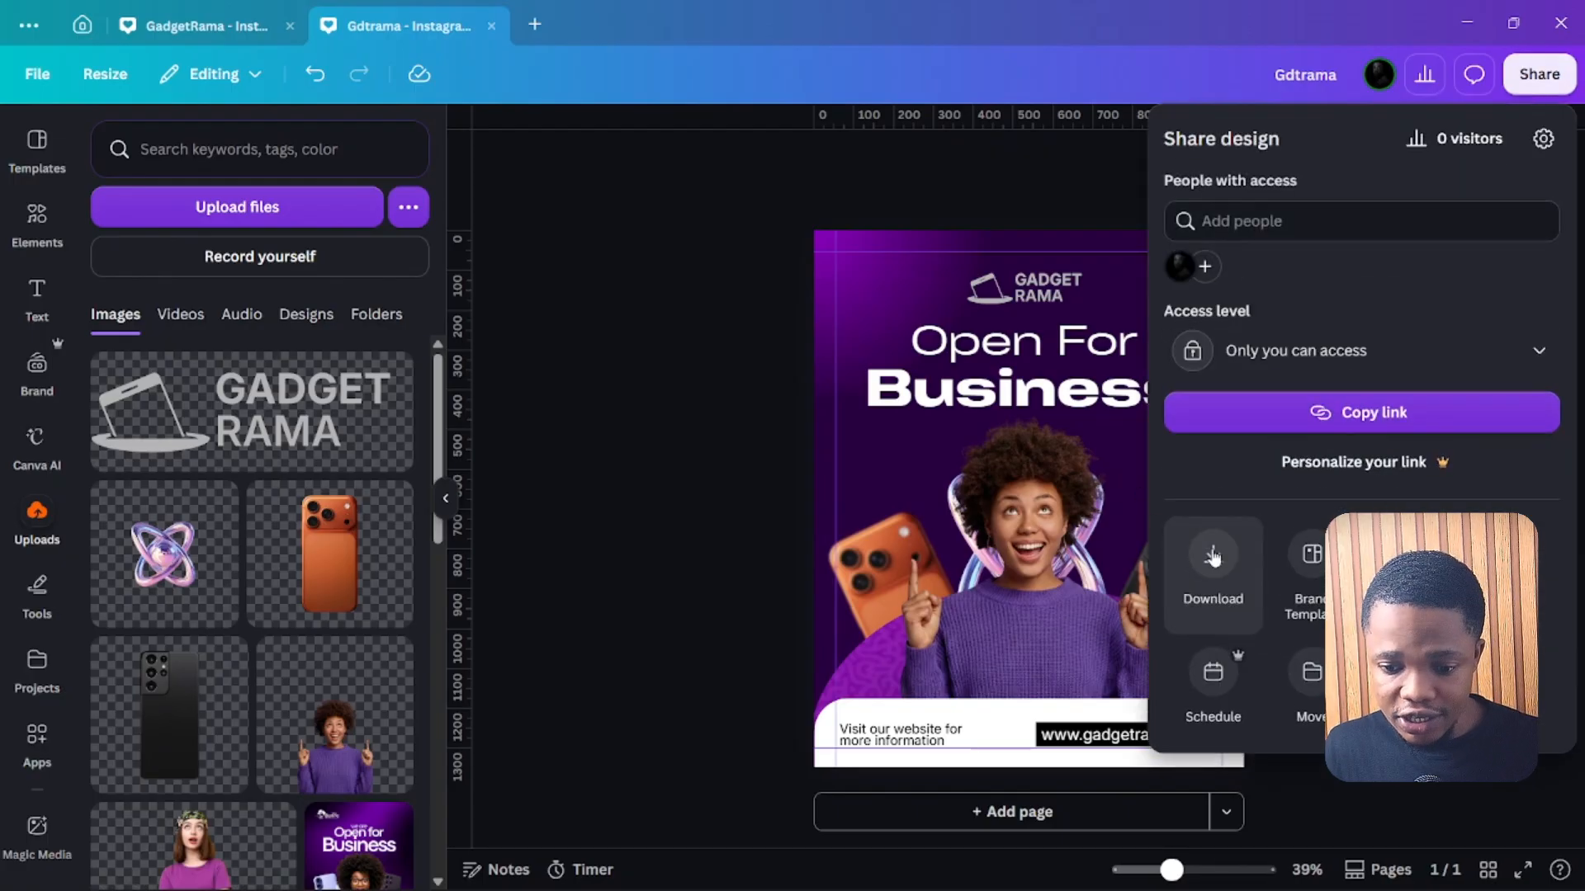
click(1214, 541)
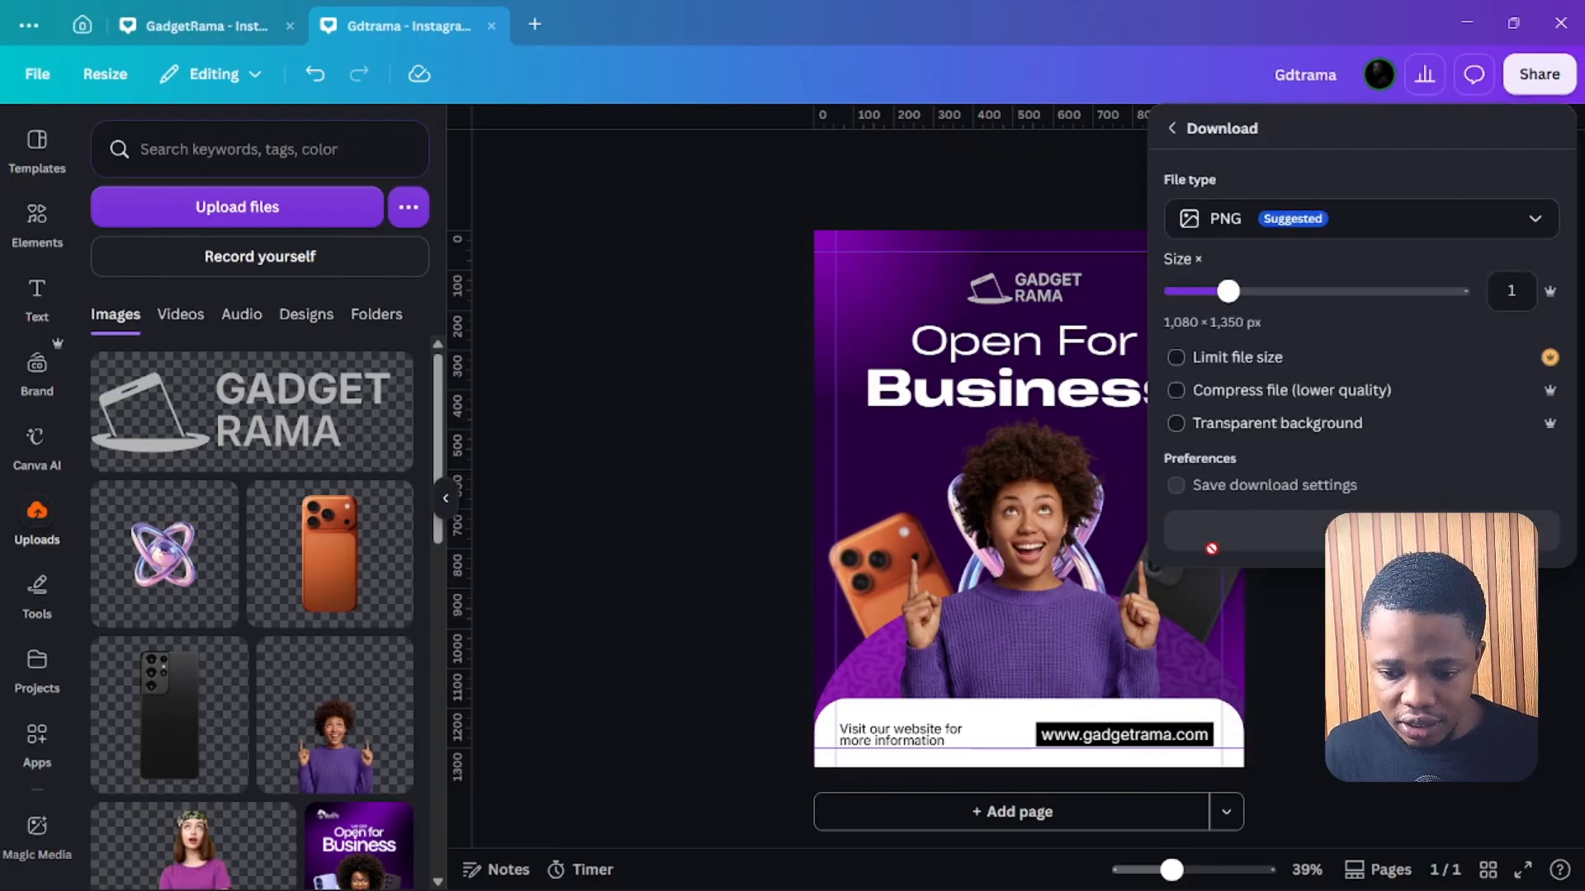
click(1373, 212)
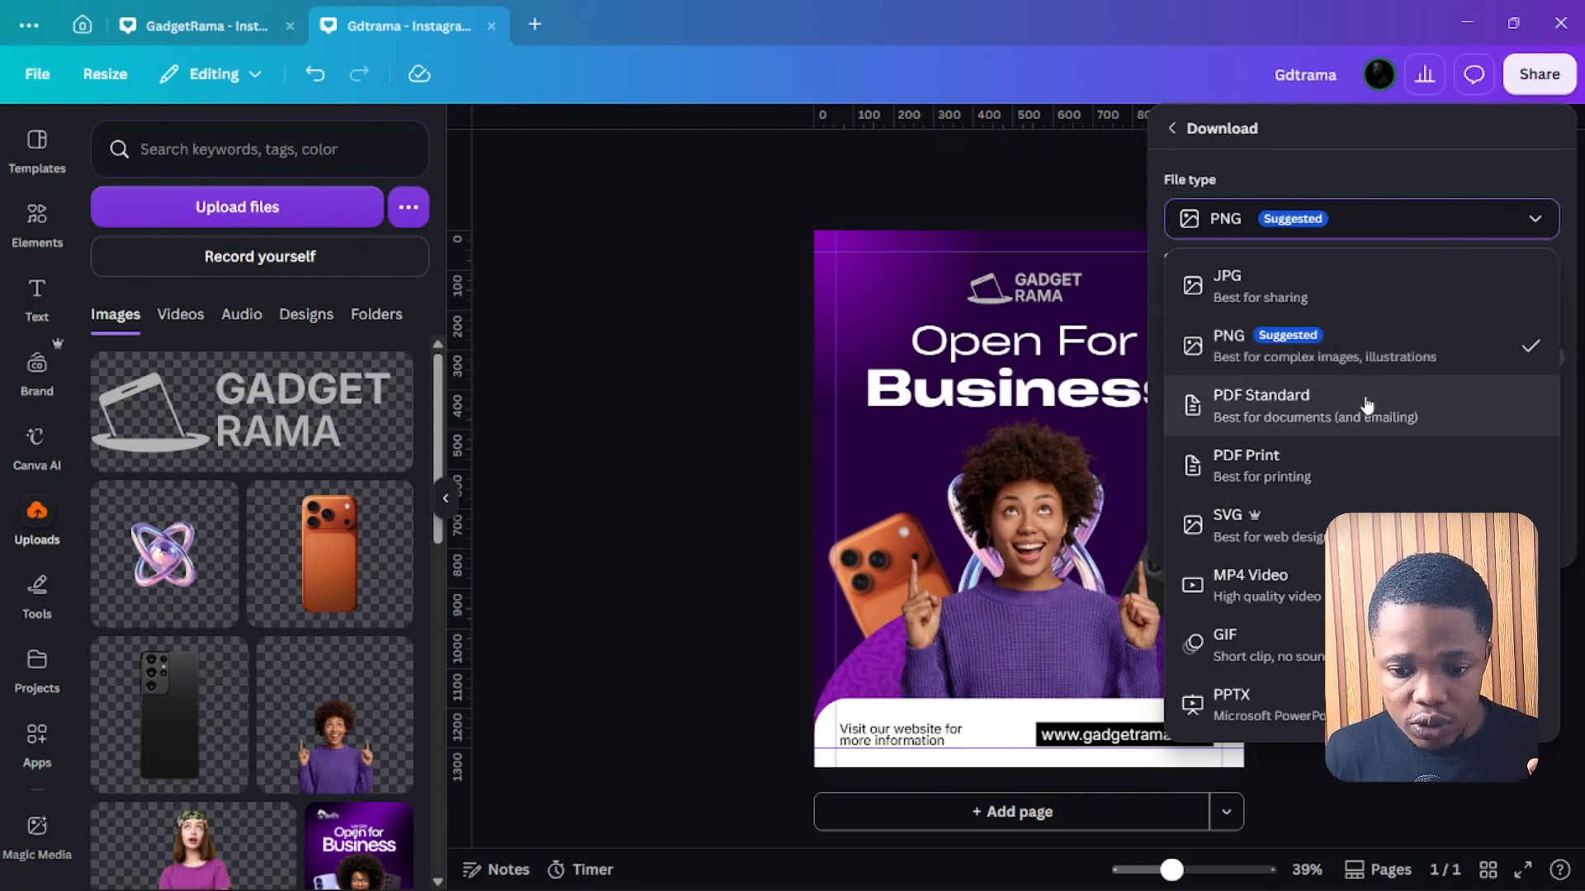
click(803, 539)
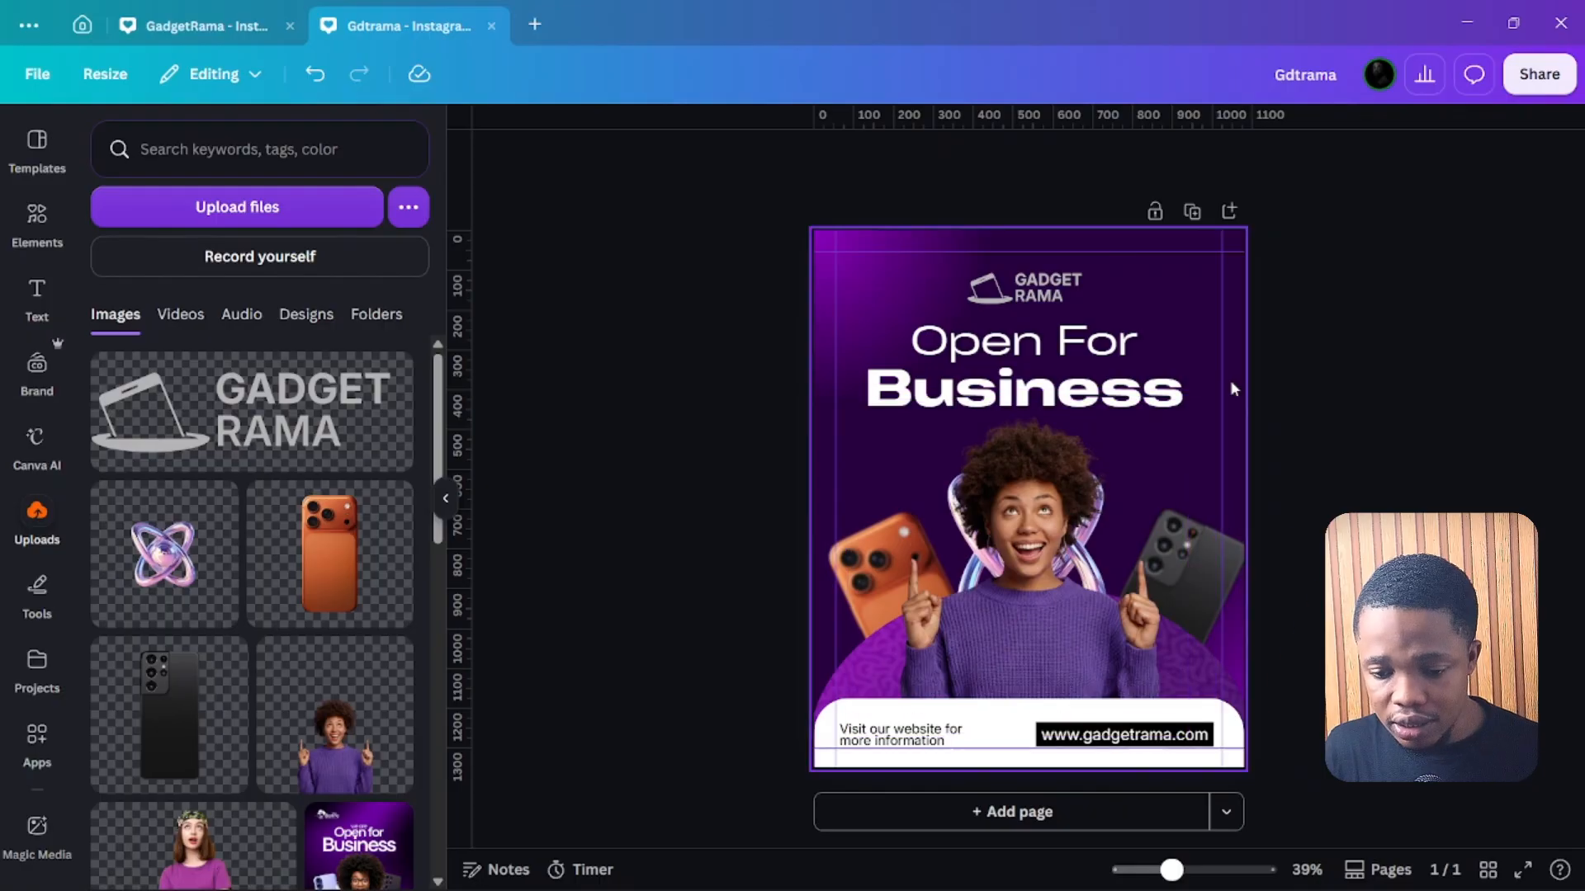
Download the design as a JPG at size 1 (1,080 × 1,350 px) and quality 80.
click(1538, 75)
click(1212, 552)
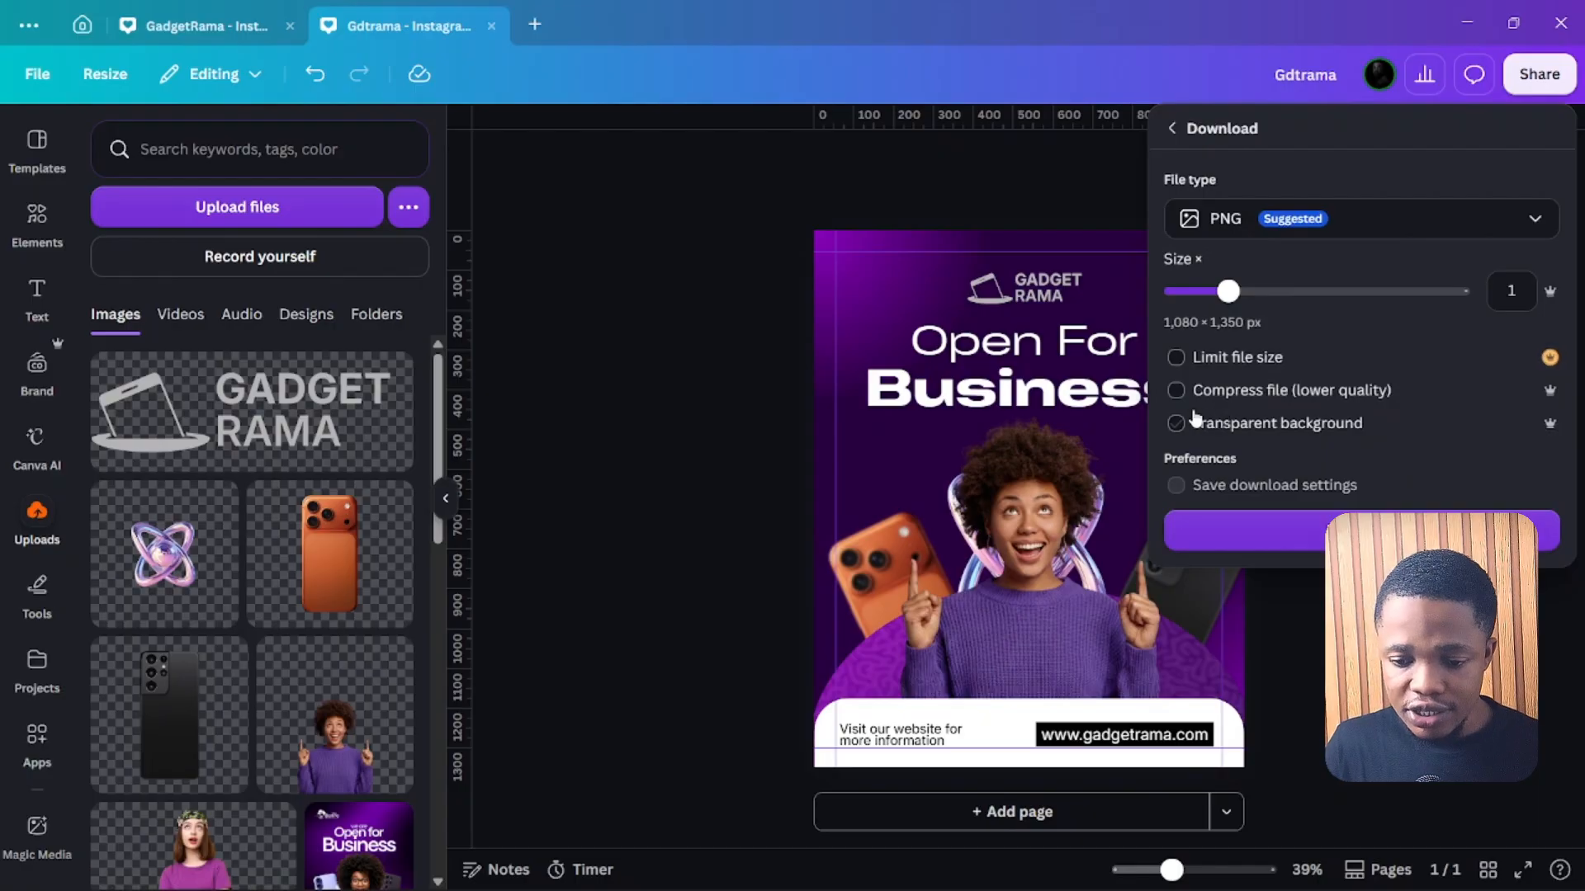
click(1242, 212)
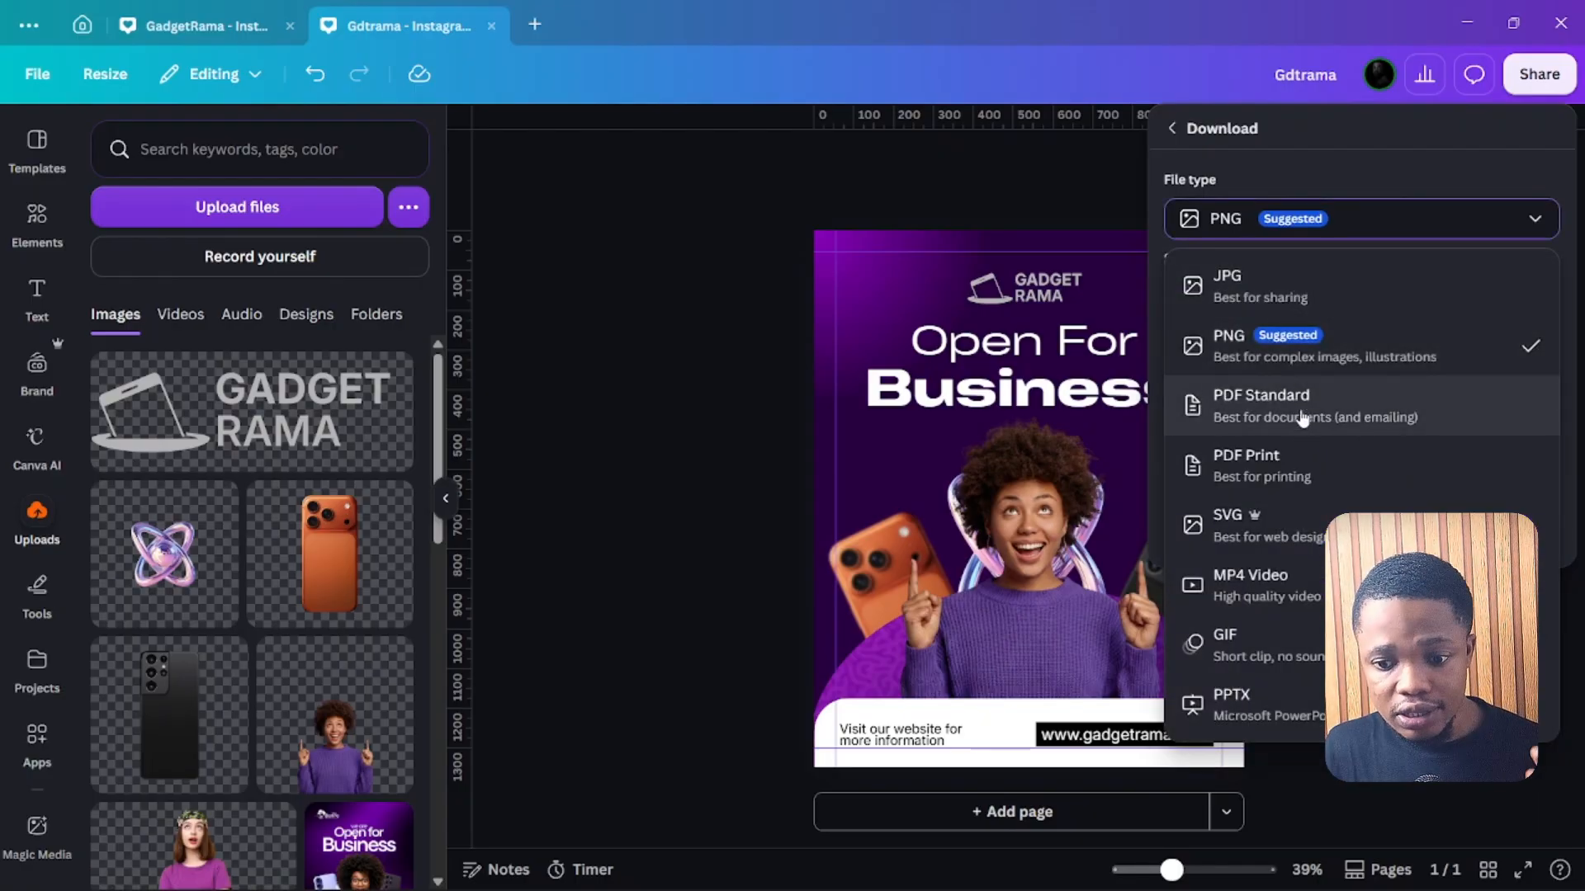
click(1347, 317)
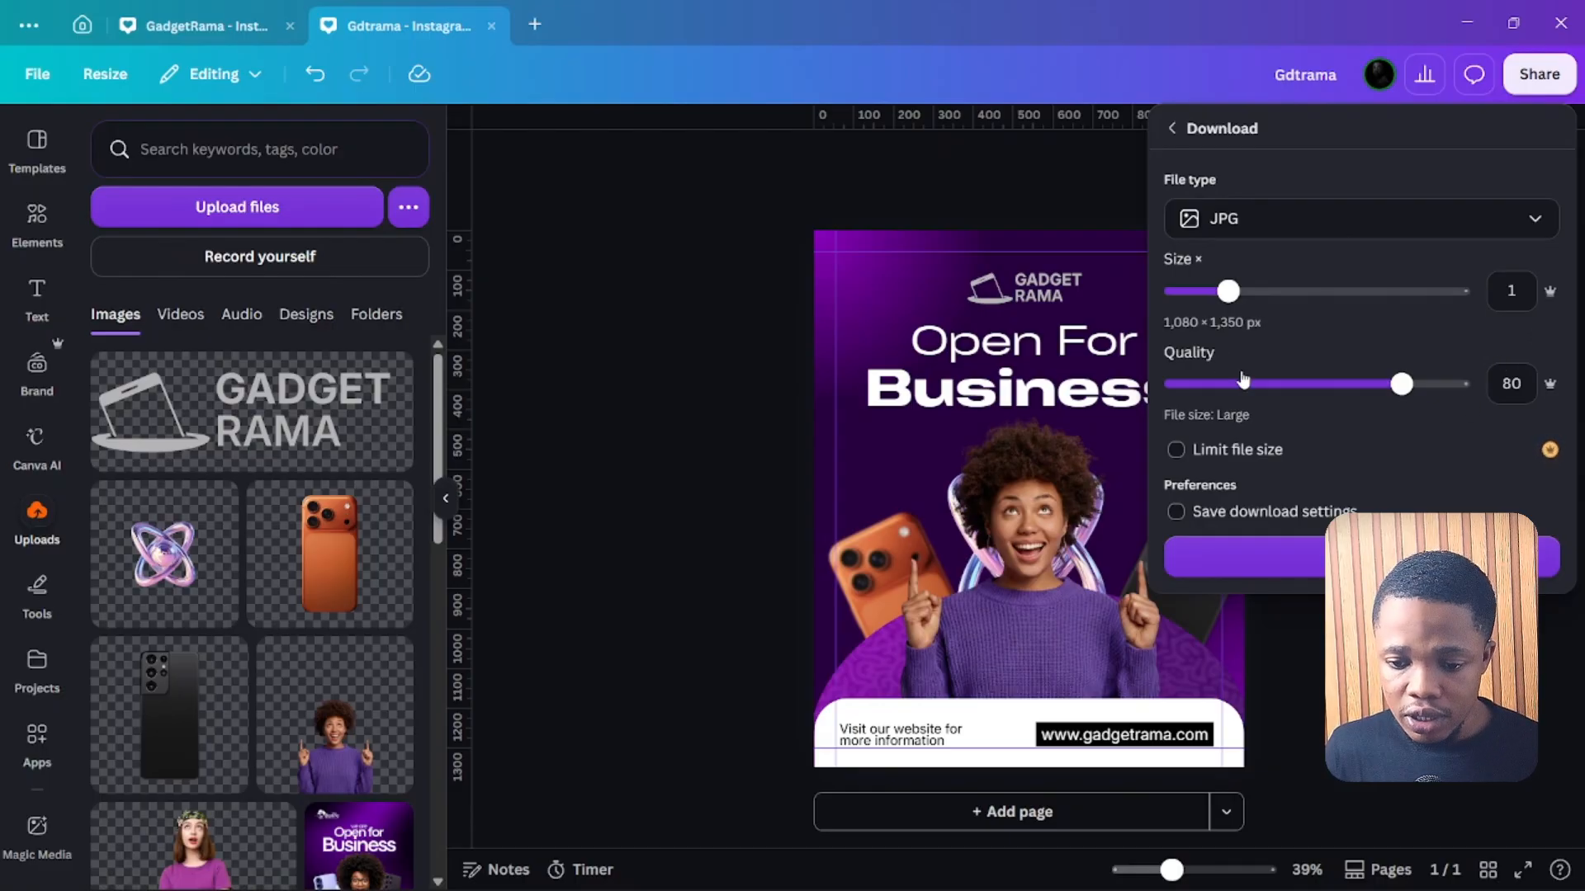
mouse_move(1415, 391)
mouse_down()
mouse_move(1458, 384)
mouse_move(1401, 384)
mouse_up()
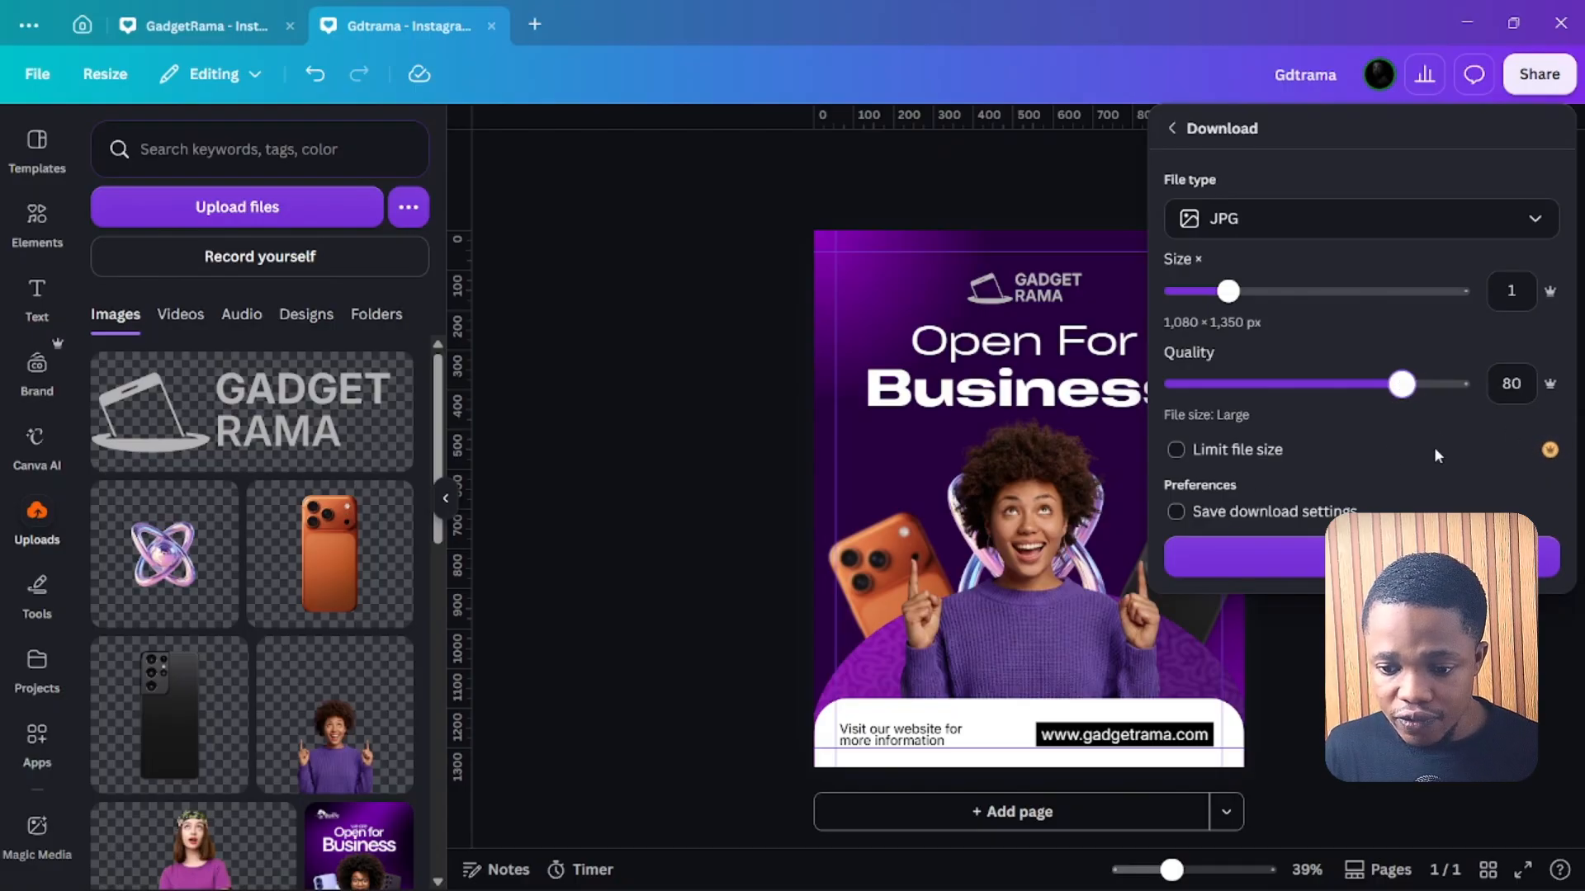
click(1254, 557)
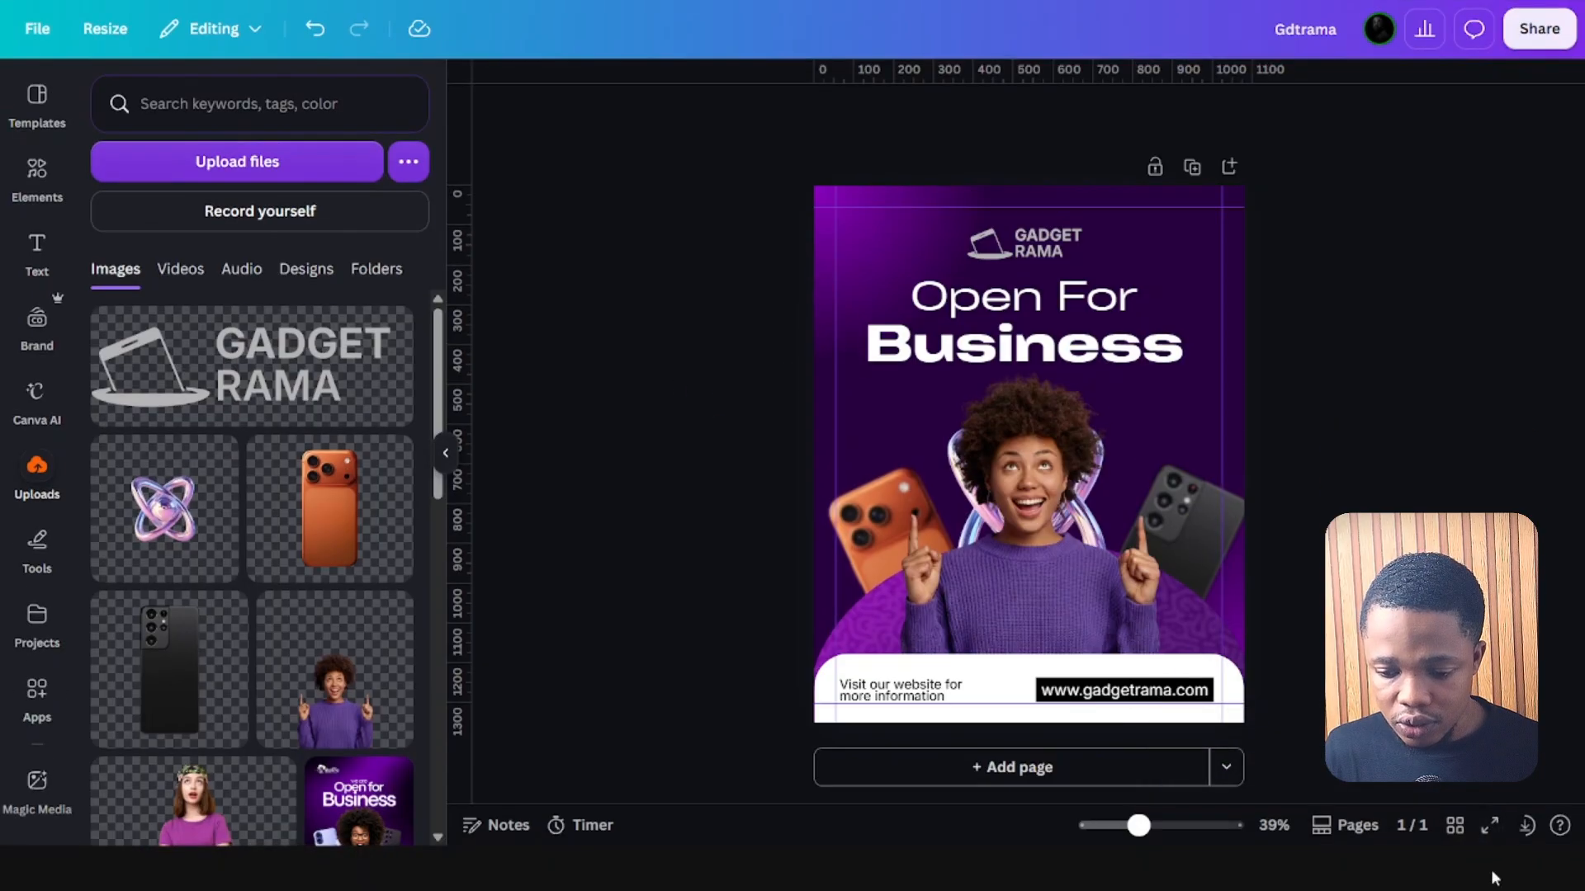
Show the finished post full screen and save the exported JPG file.
click(1491, 871)
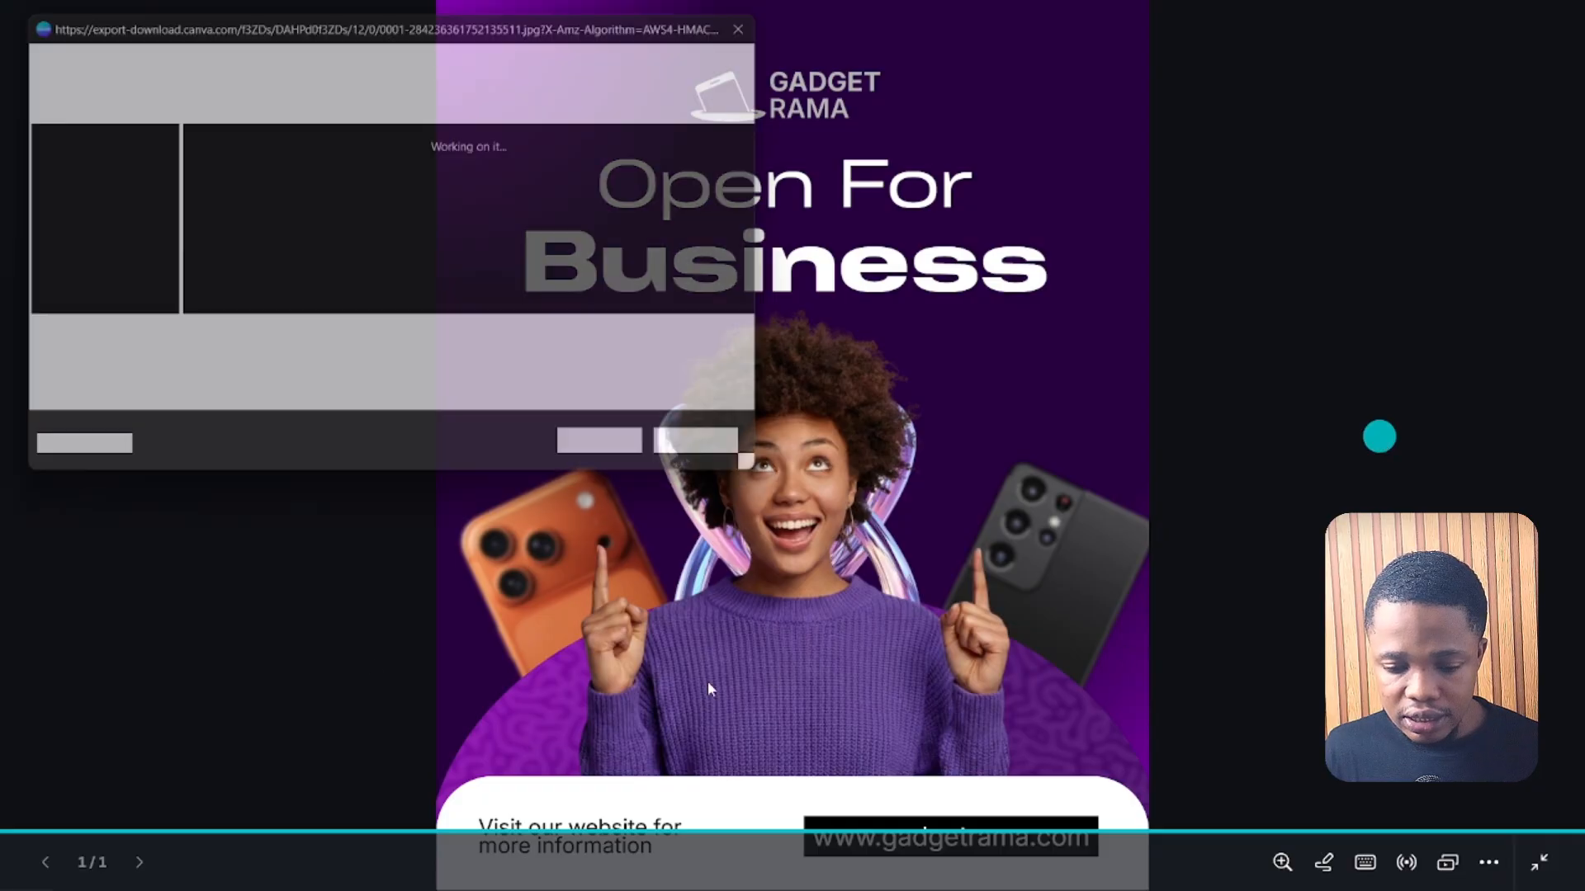
click(620, 456)
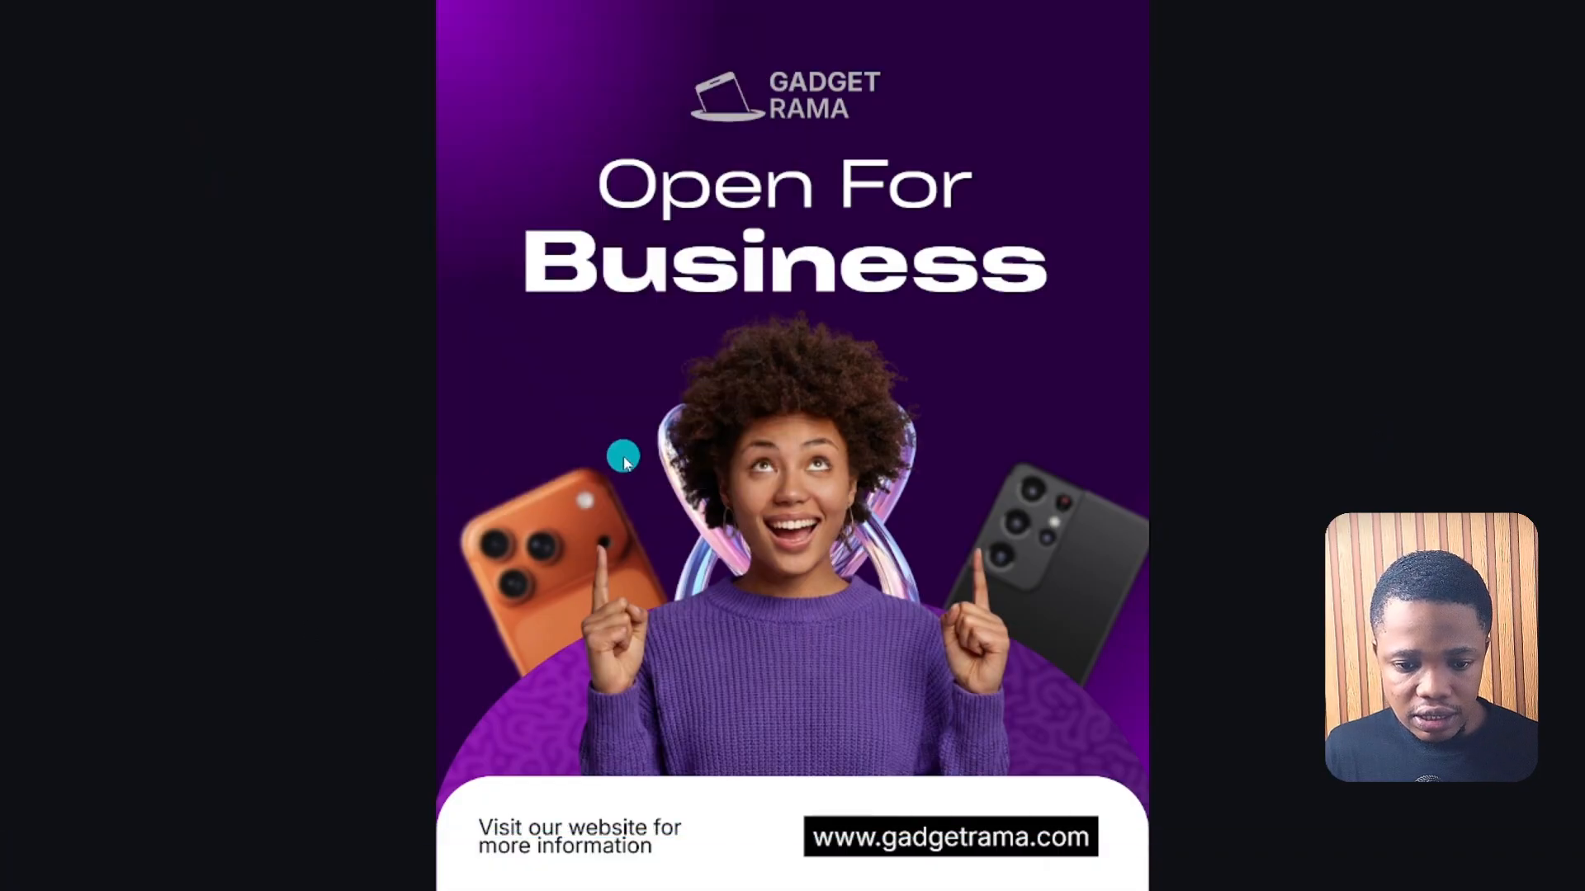